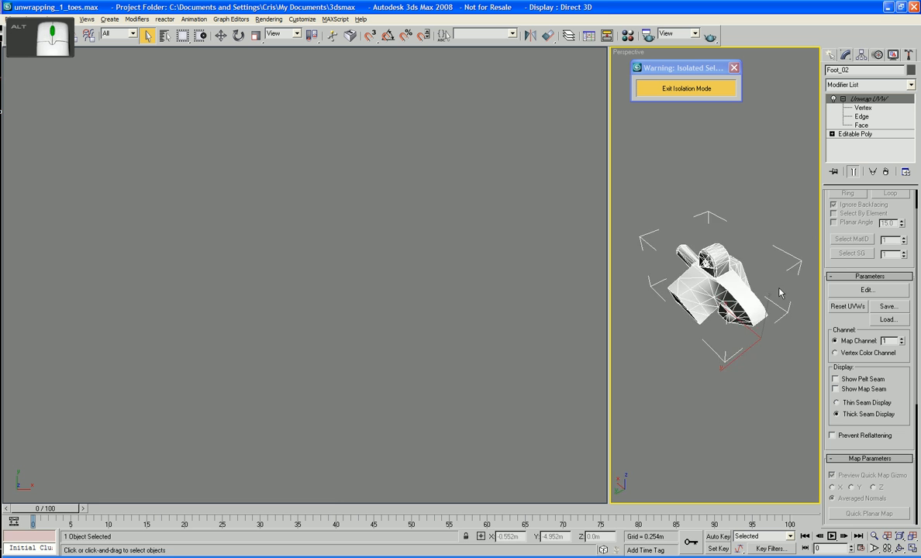
Open the UV editor for the foot's Unwrap UVW modifier and switch to face selection with all faces selected.
left_click(845, 292)
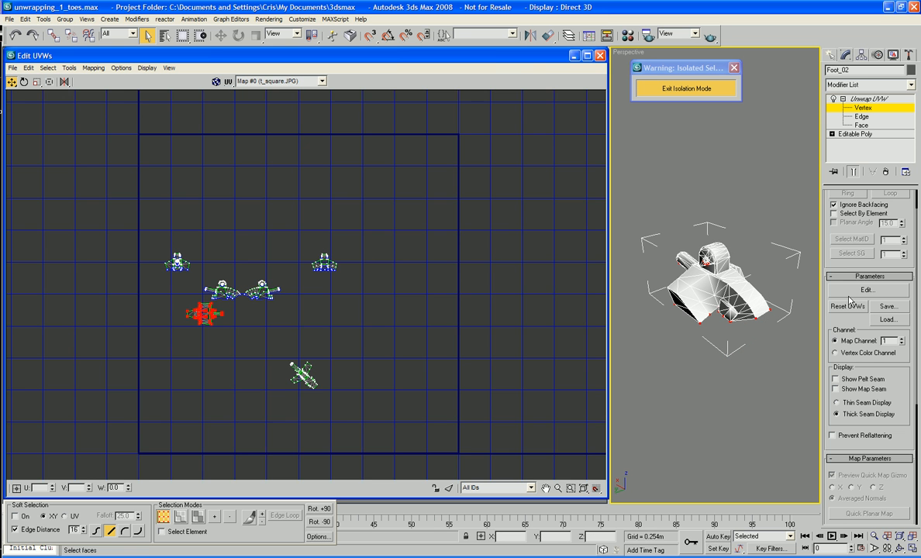
scroll(531, 269, "up", 3)
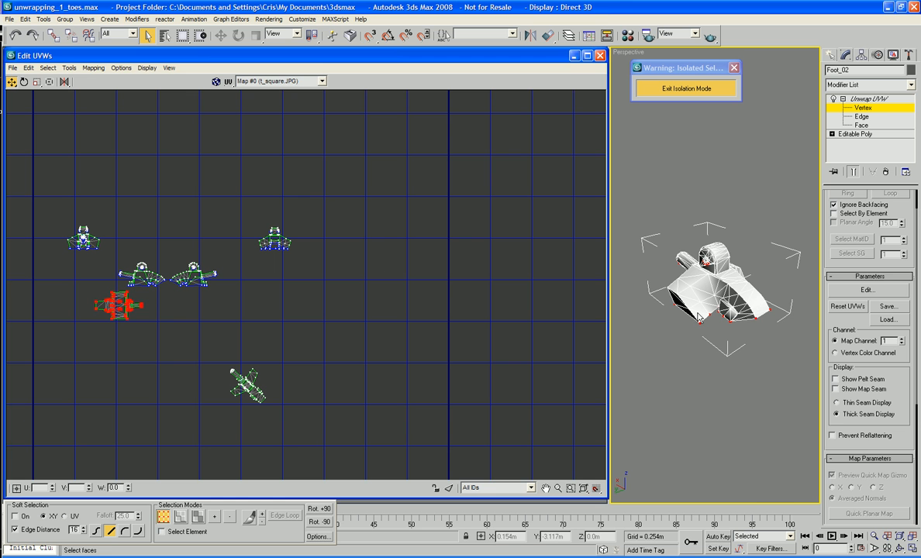
middle_click_drag(650, 295, 721, 279, "alt")
scroll(824, 310, "up", 5)
scroll(824, 310, "down", 1)
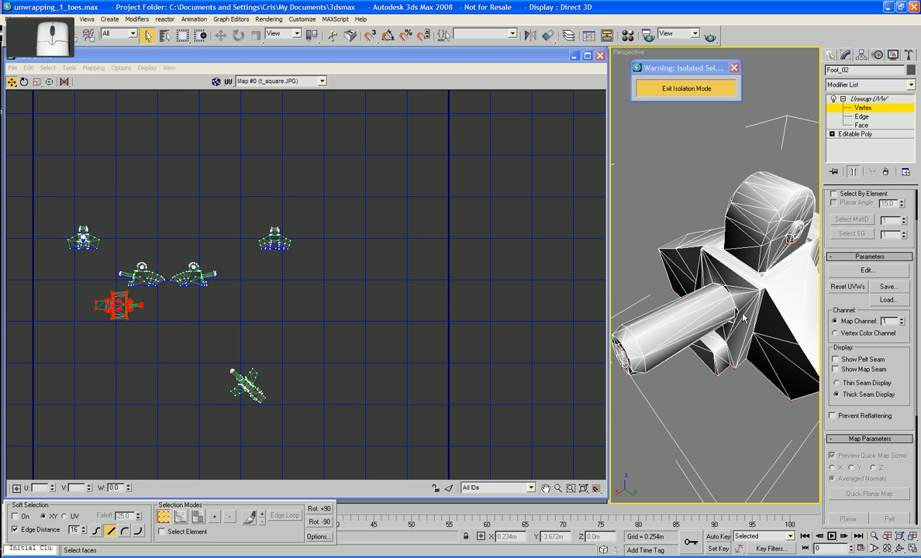
left_click(861, 117)
left_click(861, 125)
key("ctrl+a")
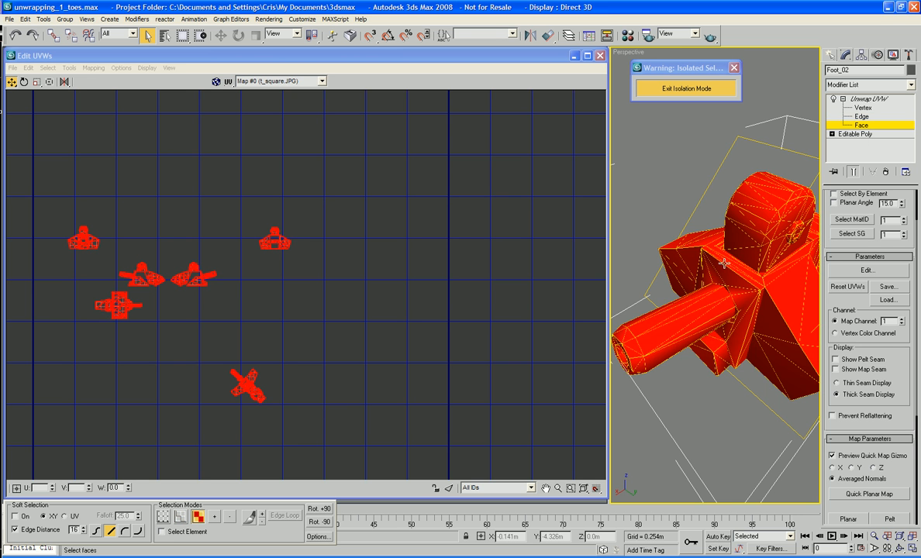
Select the faces on the near side of the foot's cylindrical peg, including the bevelled rim at its free end.
left_click(640, 328)
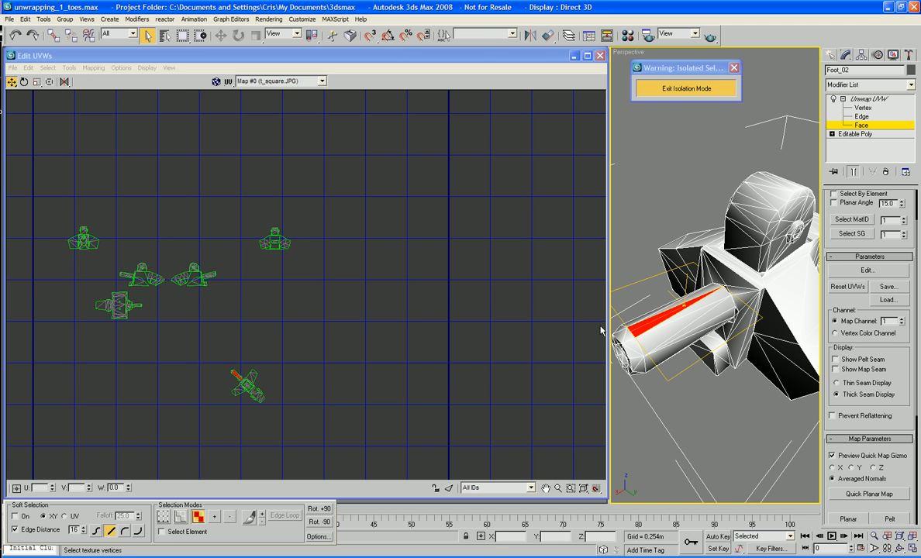
left_click(691, 324, "ctrl")
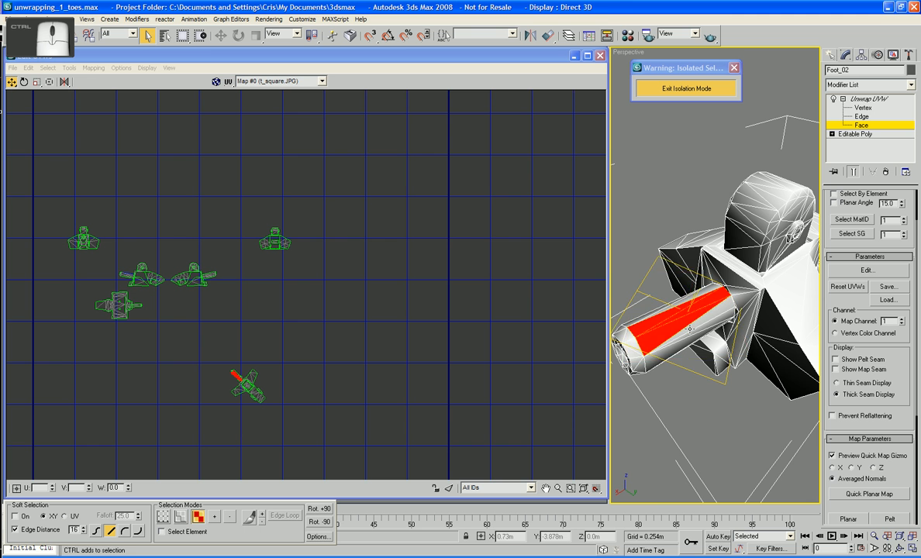
middle_click_drag(691, 324, 624, 321, "alt")
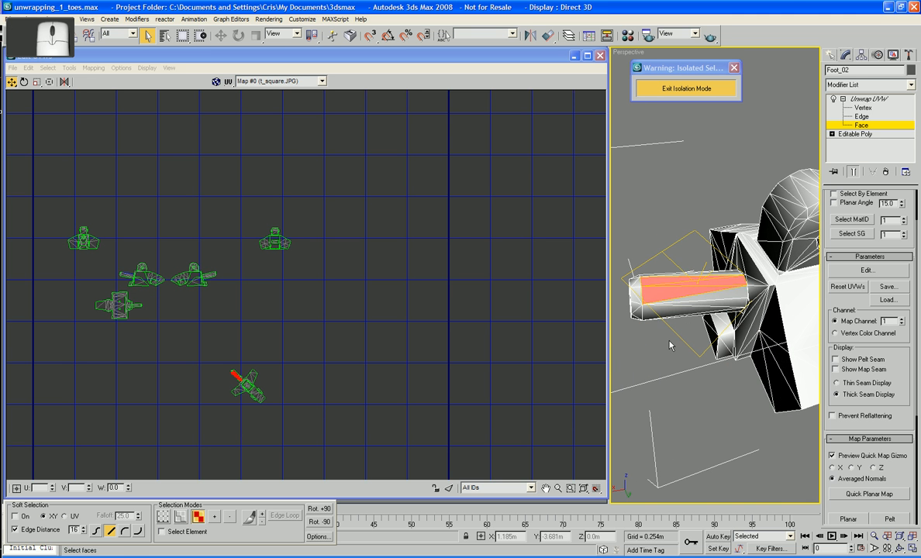
left_click(623, 302, "ctrl")
middle_click_drag(371, 329, 379, 318)
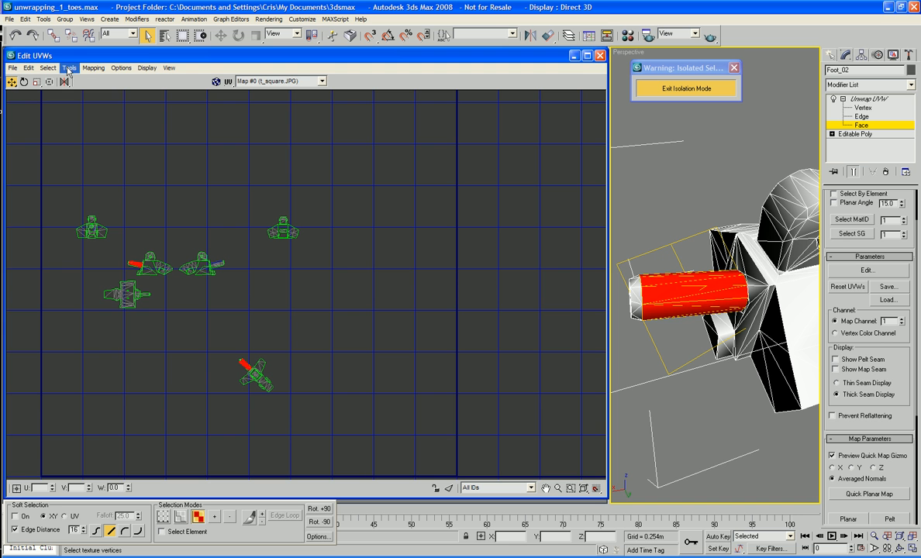
middle_click_drag(634, 257, 647, 266, "alt")
left_click_drag(647, 266, 612, 328, "ctrl")
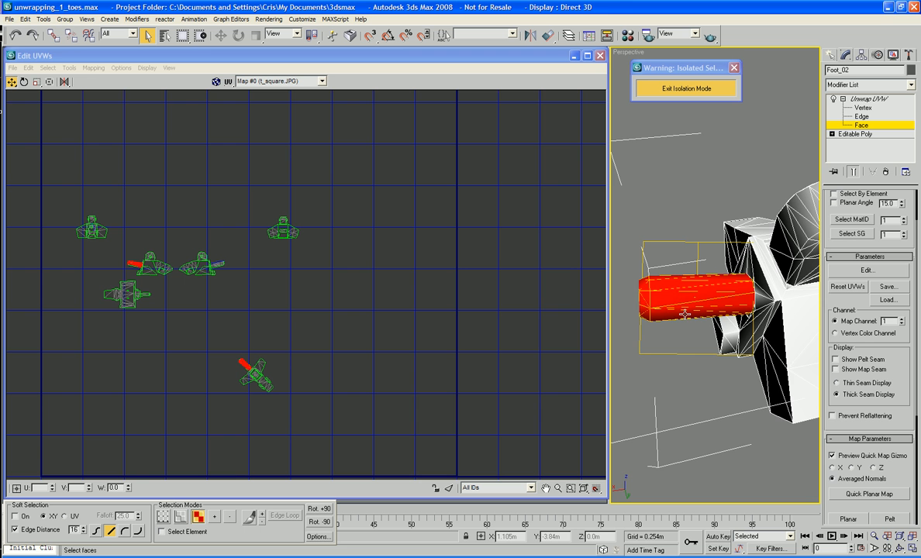
Add the remaining faces around the cylindrical peg to the selection, so its full circumference is covered.
middle_click_drag(636, 291, 689, 335, "alt")
left_click(725, 268, "ctrl")
left_click(762, 285, "ctrl")
left_click(739, 297, "ctrl")
left_click(739, 279, "ctrl")
left_click(720, 291, "ctrl")
left_click(720, 286, "ctrl")
left_click(751, 256, "ctrl")
left_click(740, 257, "ctrl")
left_click(726, 282, "ctrl")
left_click(702, 260, "ctrl")
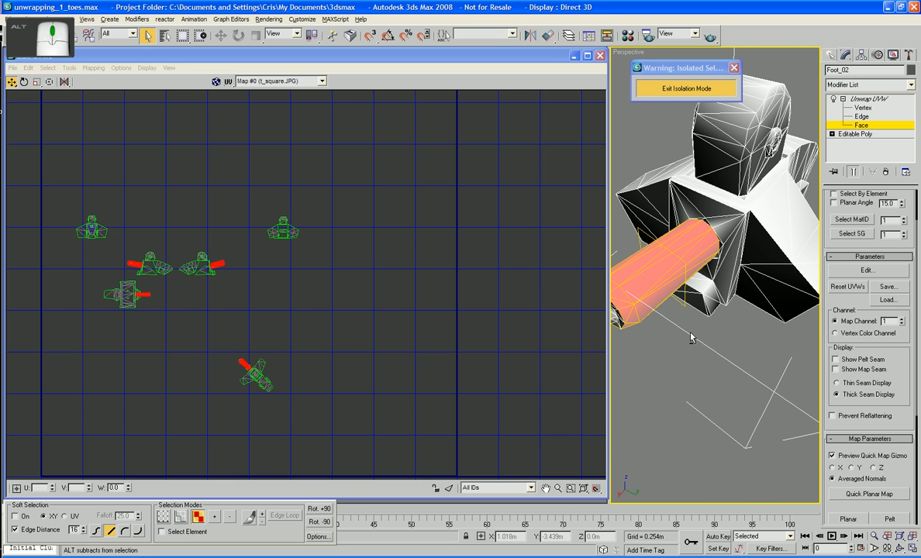
Break the selected peg faces off their UV clusters and move the strips sideways into the empty UV area.
left_click(67, 69)
left_click(87, 149)
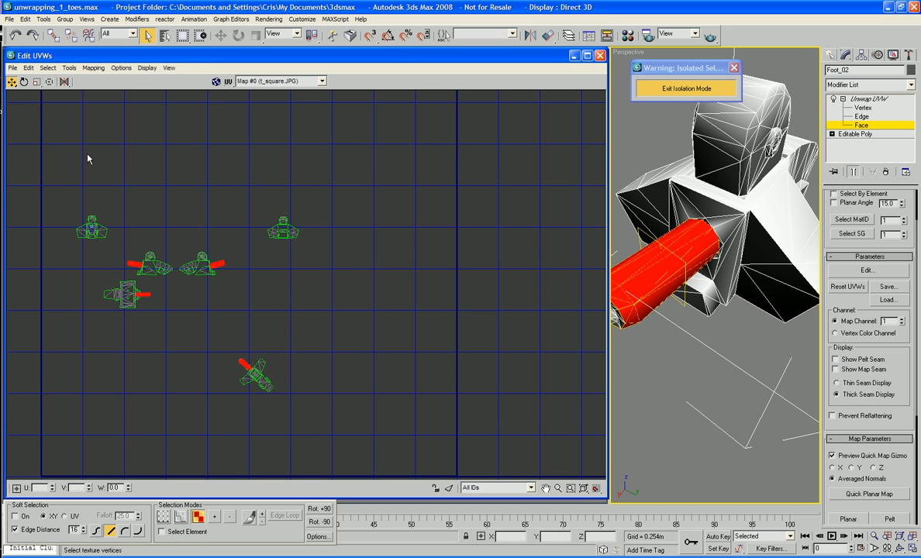
left_click_drag(214, 265, 376, 264)
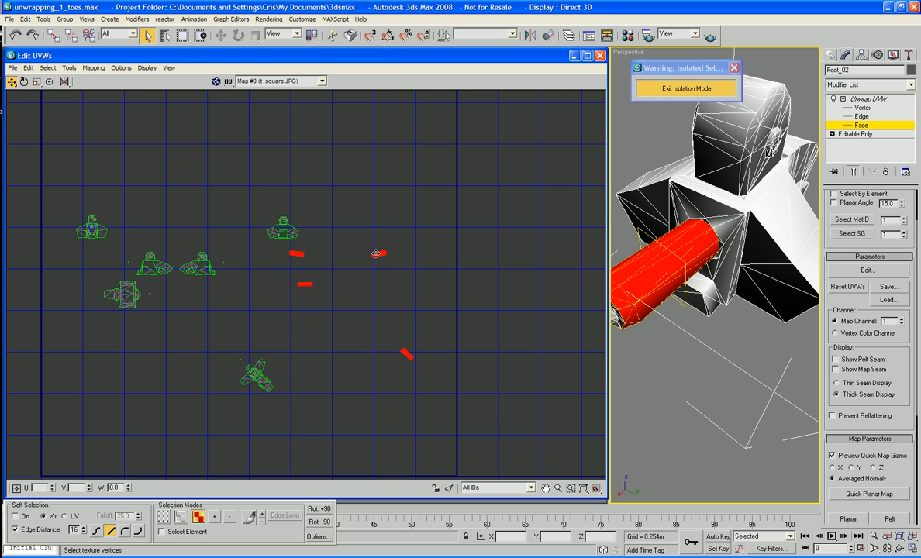
scroll(402, 328, "up", 3)
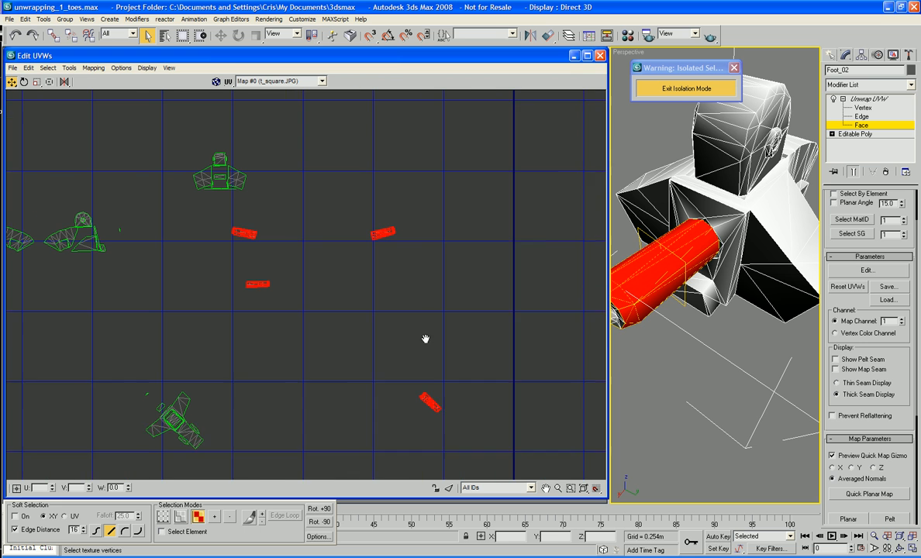
middle_click_drag(720, 311, 743, 320, "alt")
middle_click_drag(691, 302, 705, 318, "alt")
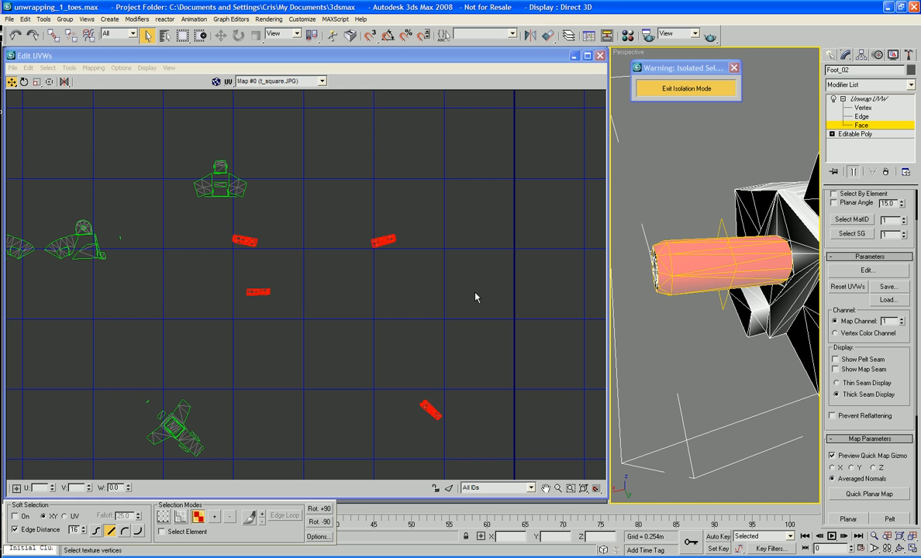
Move the two outlying peg UV strips one by one closer to the other two strips.
left_click_drag(439, 232, 350, 280)
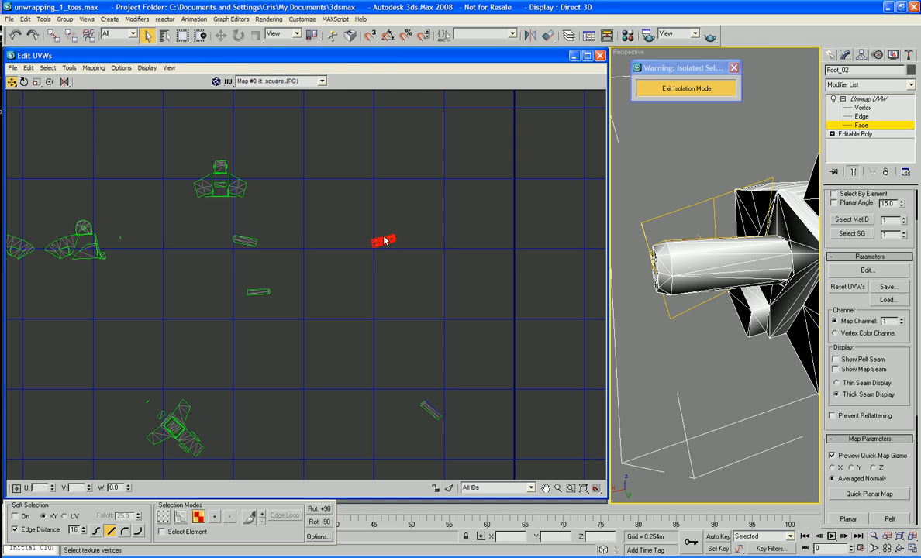
left_click_drag(383, 237, 292, 239)
left_click_drag(468, 444, 468, 441)
left_click_drag(434, 412, 294, 267)
scroll(322, 283, "up", 2)
scroll(343, 305, "up", 2)
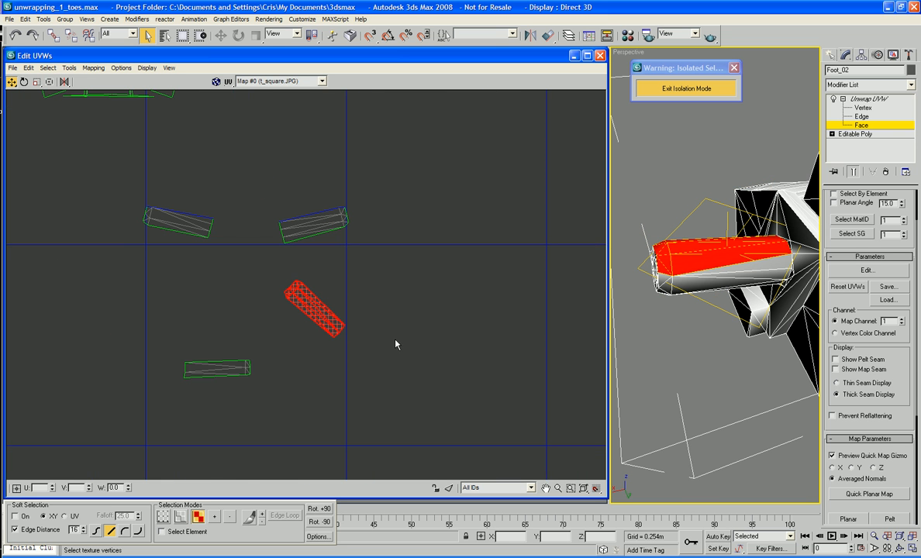
Rotate the two upper tilted peg UV strips, flipping the left one, so that both lie roughly horizontal.
left_click_drag(251, 180, 374, 270)
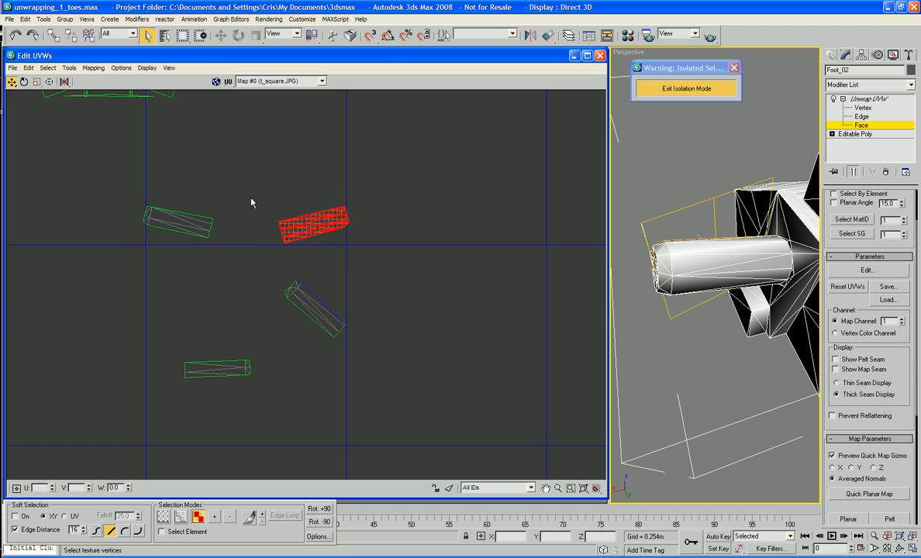
left_click(24, 82)
left_click_drag(284, 223, 270, 21)
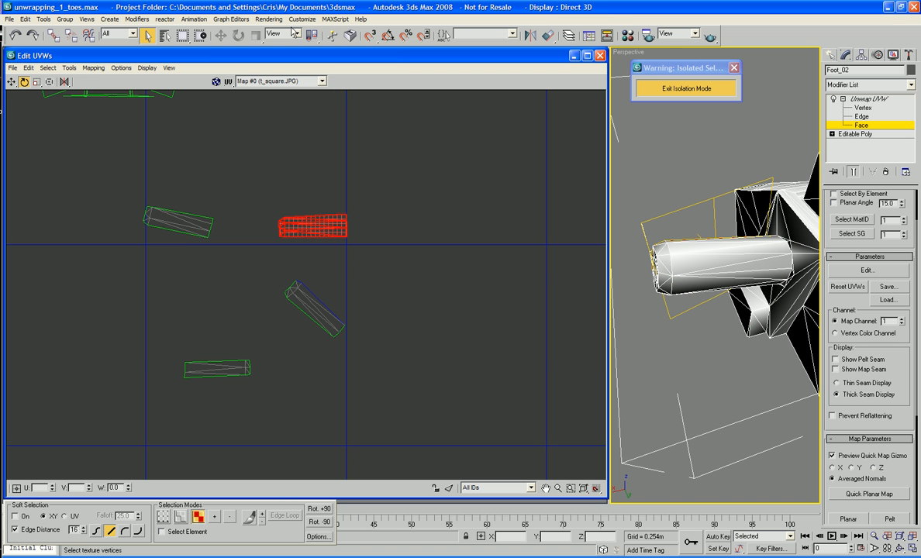
left_click_drag(133, 197, 233, 278)
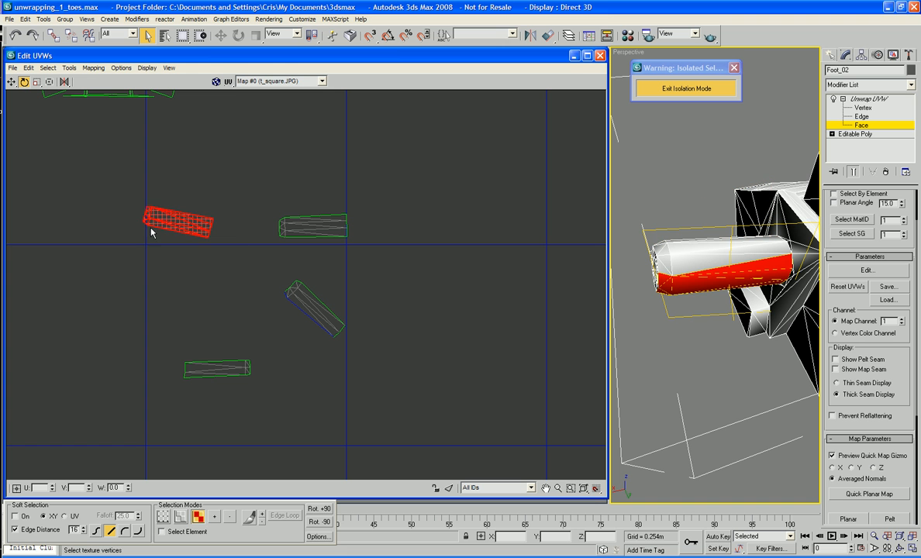
left_click_drag(153, 226, 211, 35)
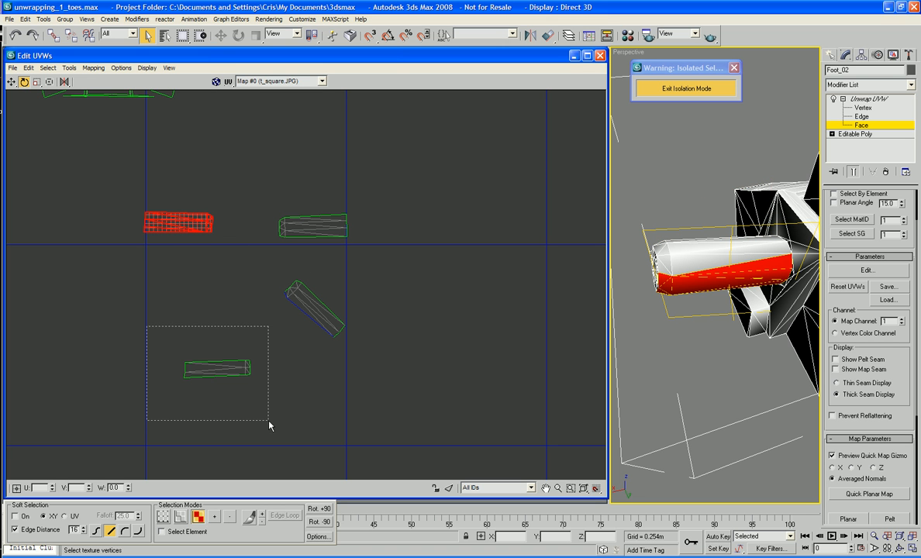
Rotate the lower-left UV strip half a turn and the diagonal strip until both lie roughly horizontal, then clear the selection.
left_click_drag(269, 425, 269, 426)
left_click_drag(188, 374, 262, 169)
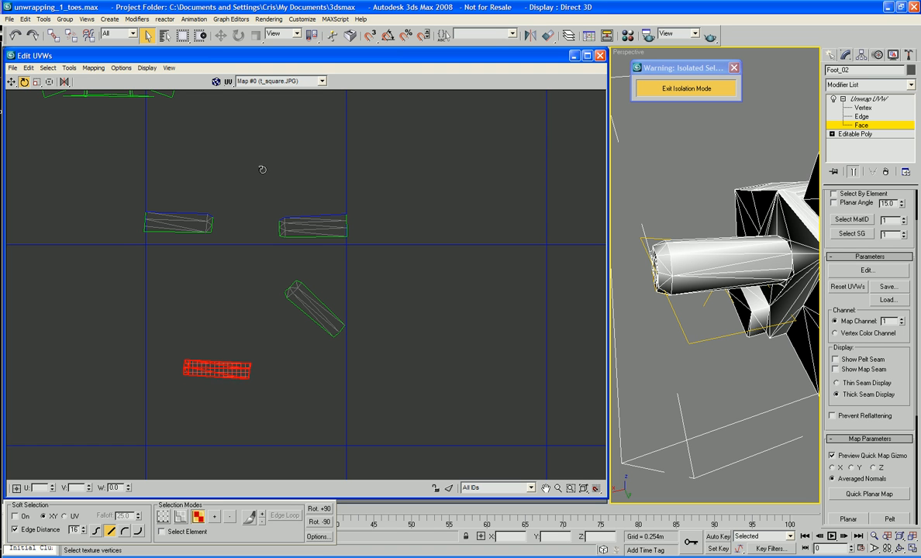
left_click_drag(273, 276, 357, 366)
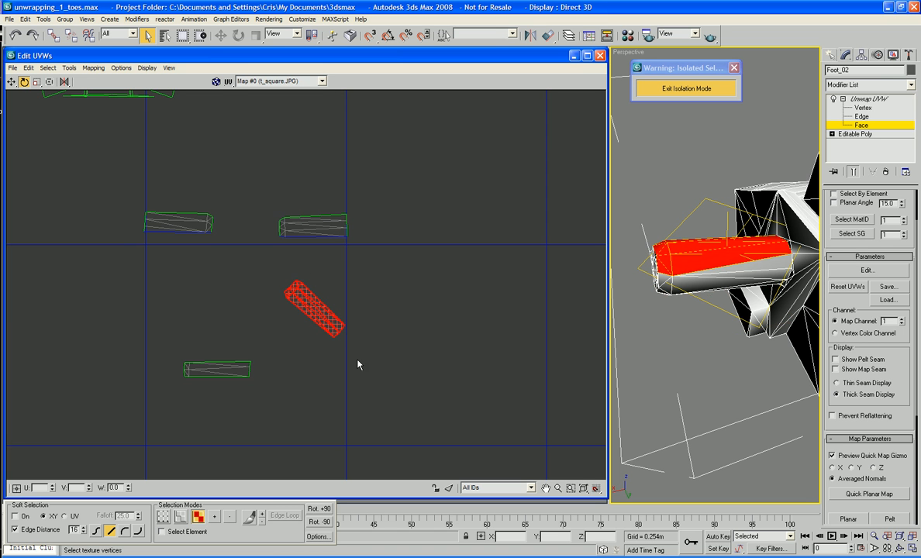
left_click_drag(293, 312, 293, 355)
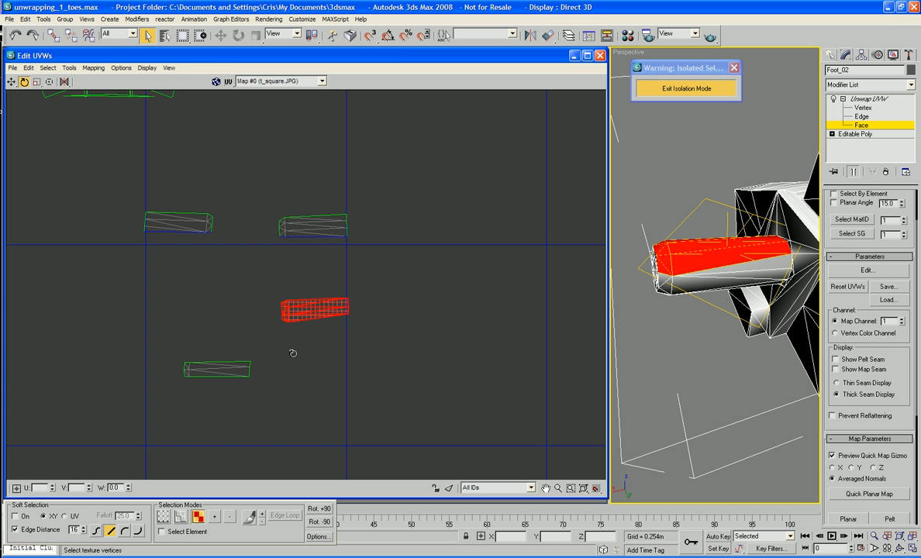
left_click(394, 258)
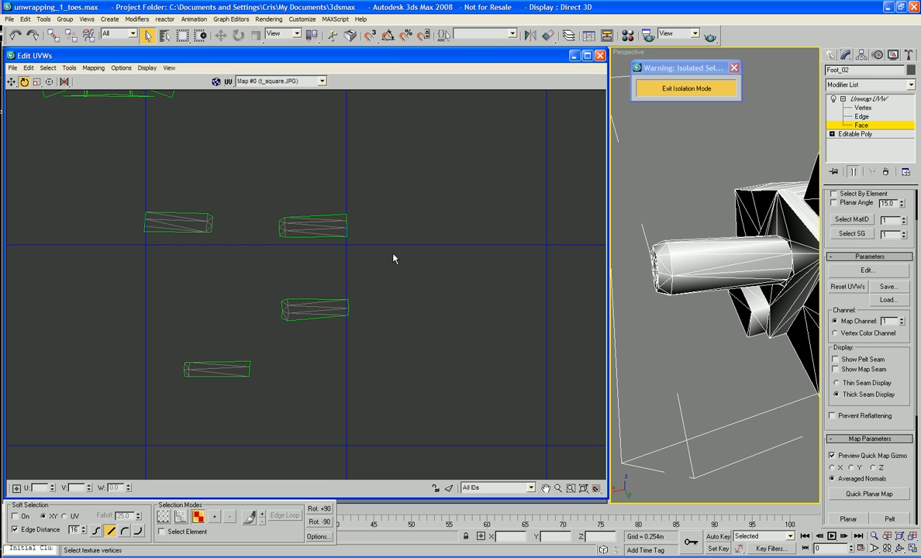
Find the long edge shared by the two right-hand strips in edge mode and place the upper strip directly above the lower one.
left_click(869, 108)
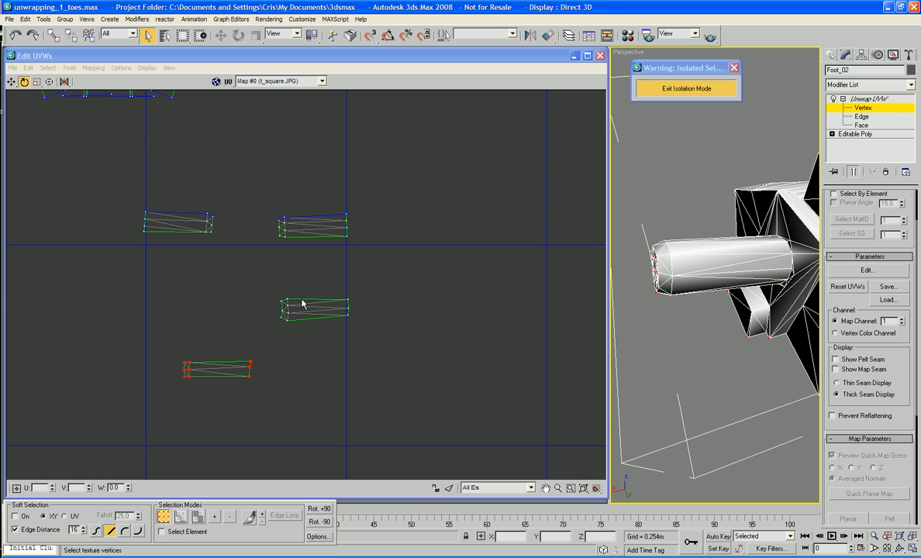
key("2")
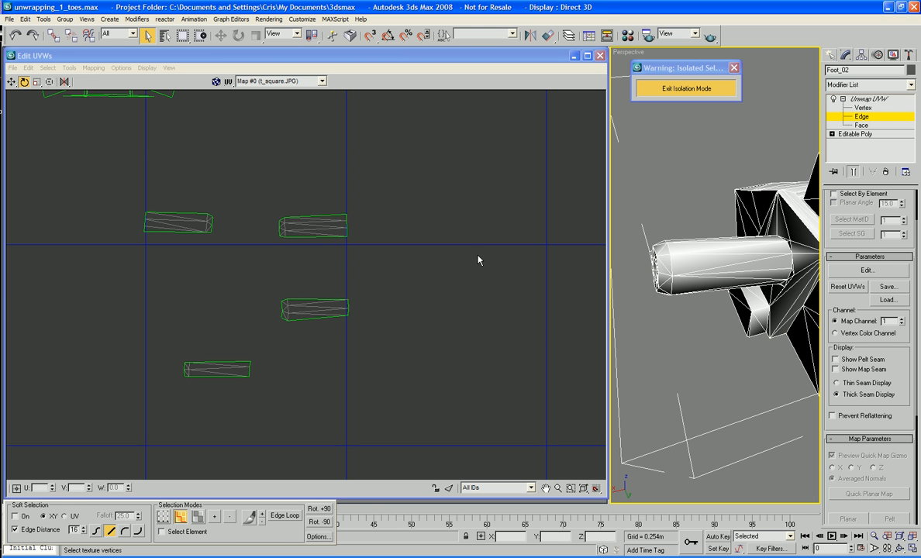
left_click(299, 301)
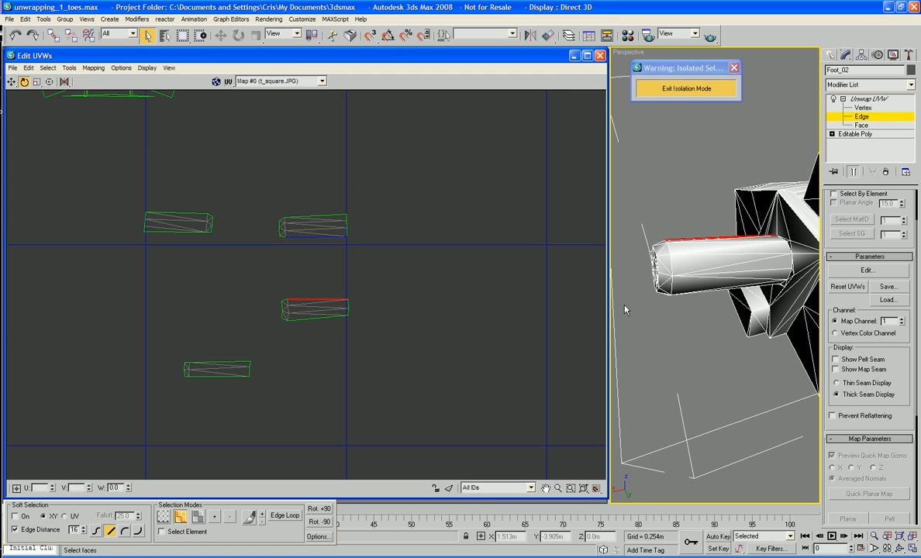
middle_click_drag(627, 310, 830, 286, "alt")
left_click(322, 303)
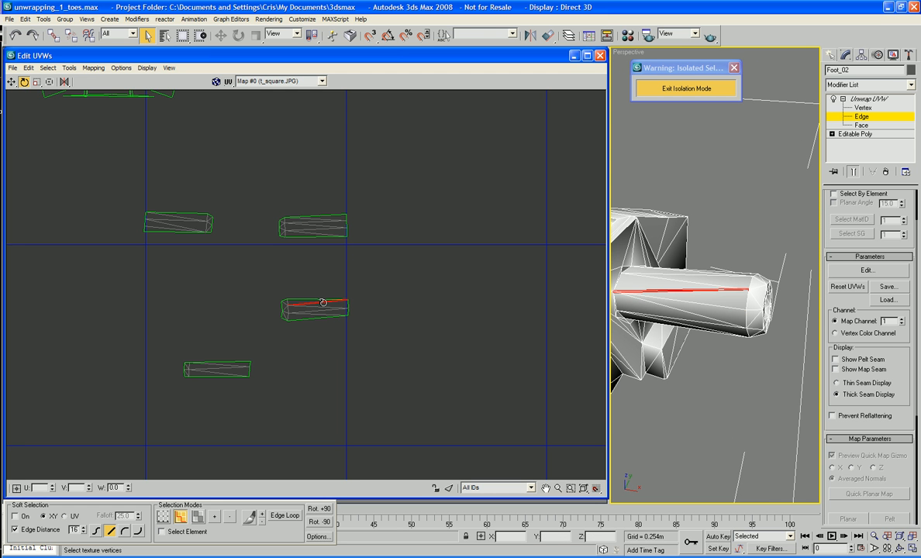
left_click(313, 300)
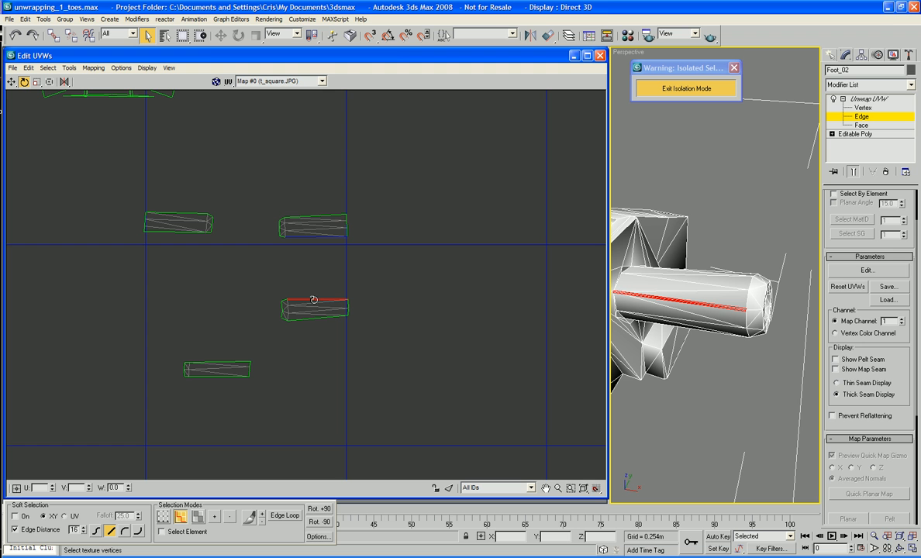
left_click(307, 238)
left_click_drag(385, 183, 260, 254)
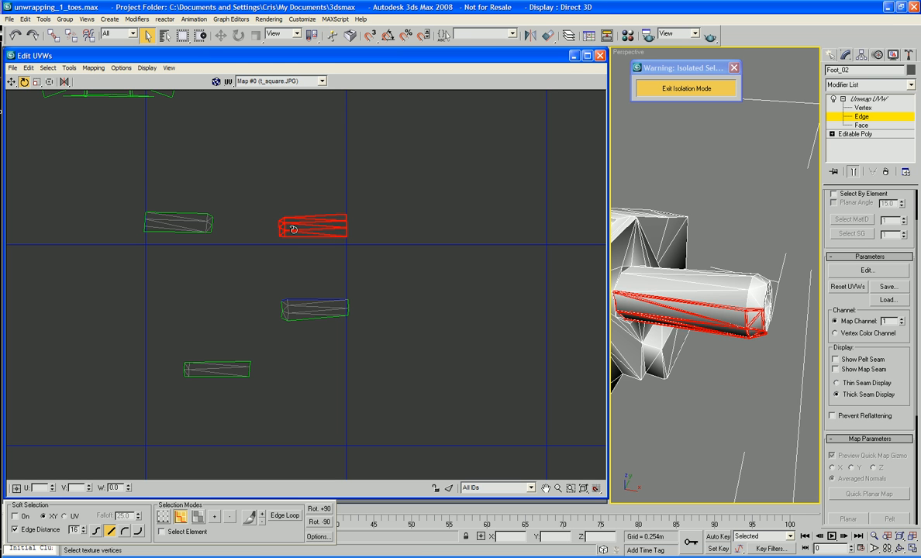
left_click(13, 82)
left_click_drag(300, 225, 300, 283)
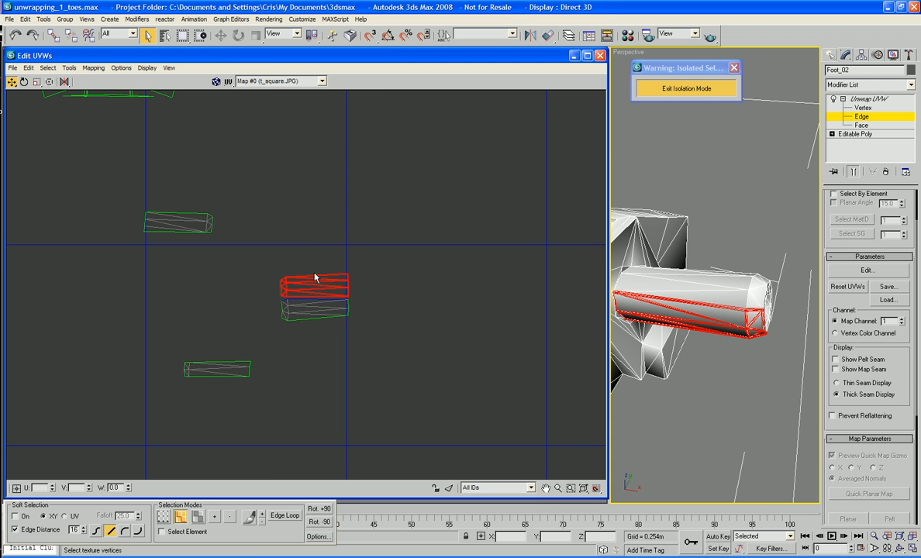
left_click(446, 232)
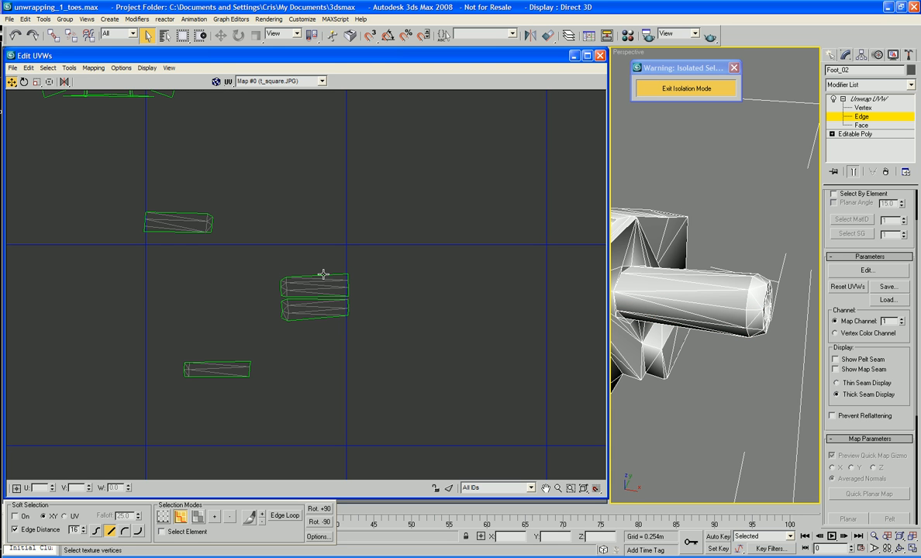
Find the lower-left strip's edge matching the top of the two-strip stack and place that strip directly above the stack.
left_click(324, 273)
middle_click_drag(729, 387, 736, 302, "alt")
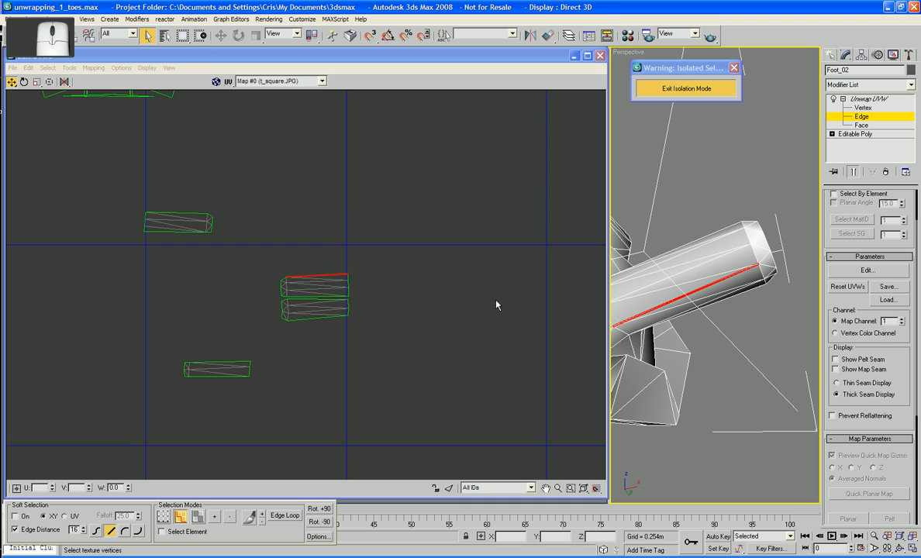
left_click(182, 213)
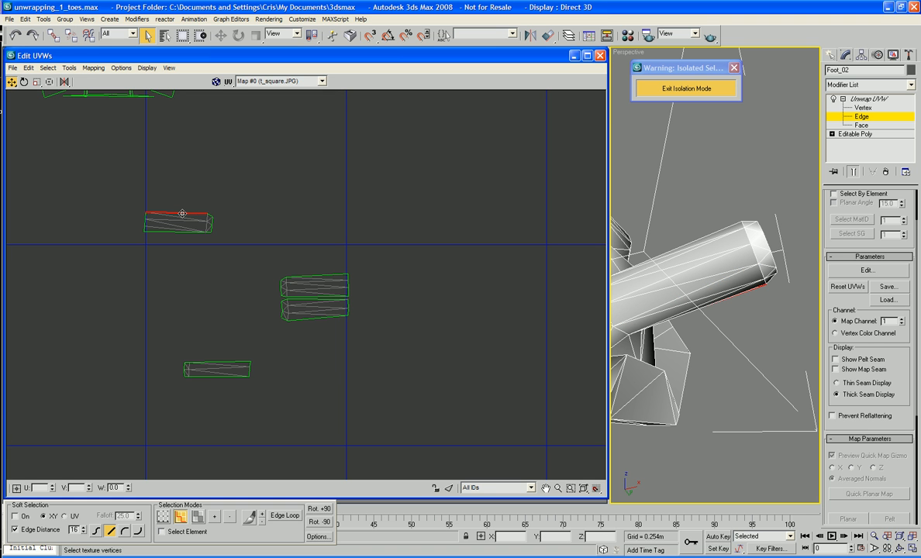
left_click(220, 376)
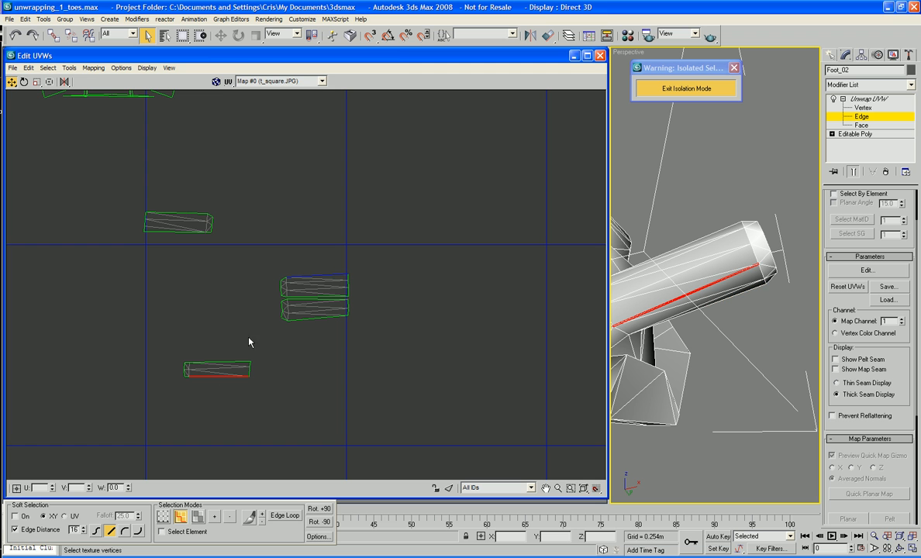
left_click(327, 274)
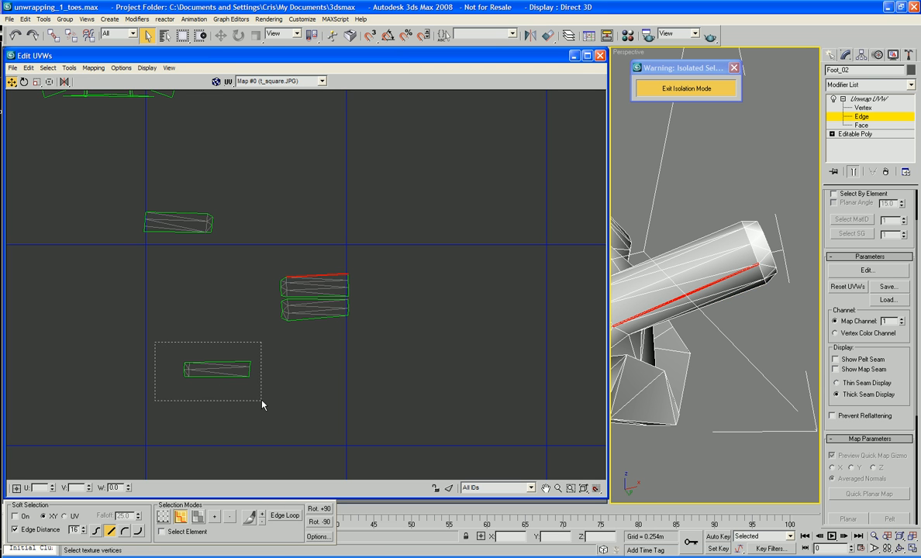
left_click_drag(262, 403, 262, 403)
left_click_drag(239, 370, 333, 261)
left_click(406, 264)
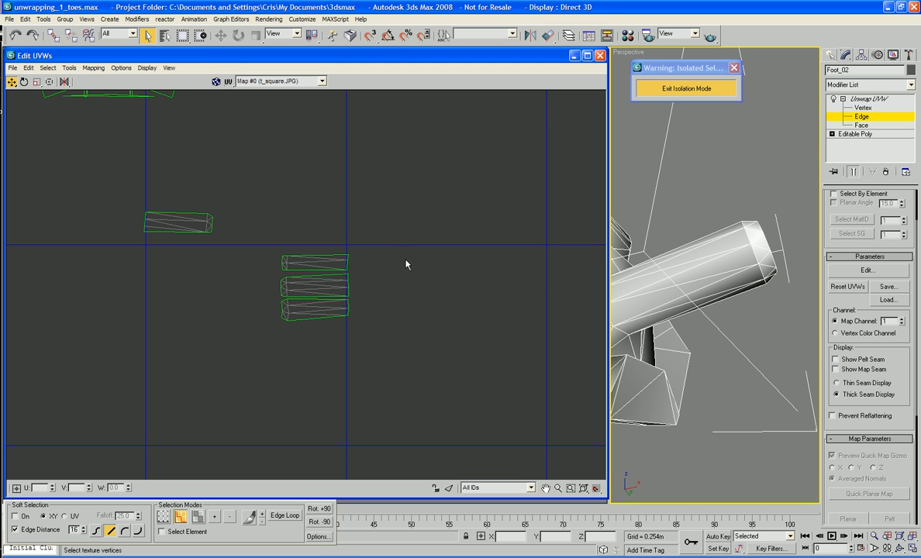
left_click(307, 269)
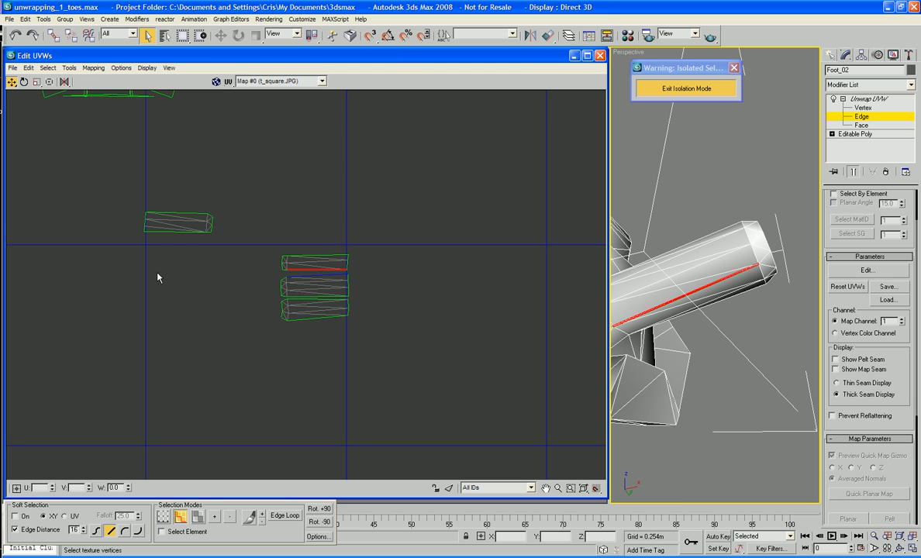
Rotate the remaining upper-left strip half a turn and place it directly below the stack, next to its matching edge.
left_click(168, 231)
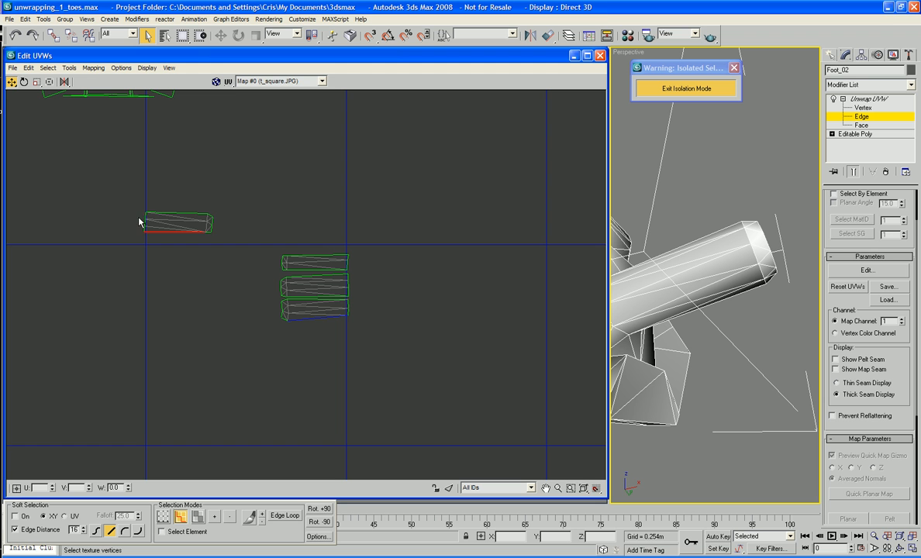
left_click_drag(179, 226, 129, 188)
left_click(24, 82)
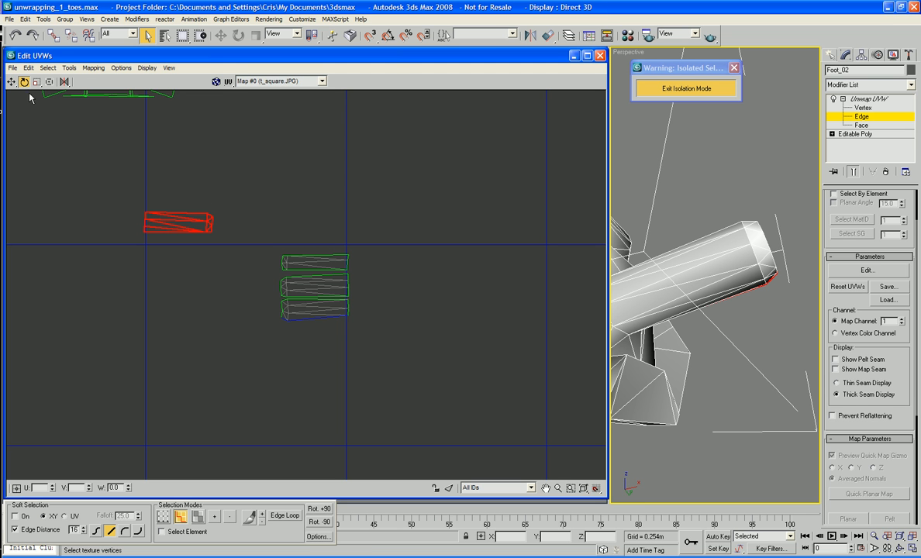
left_click(161, 219)
key("ctrl+z")
left_click_drag(205, 223, 196, 413)
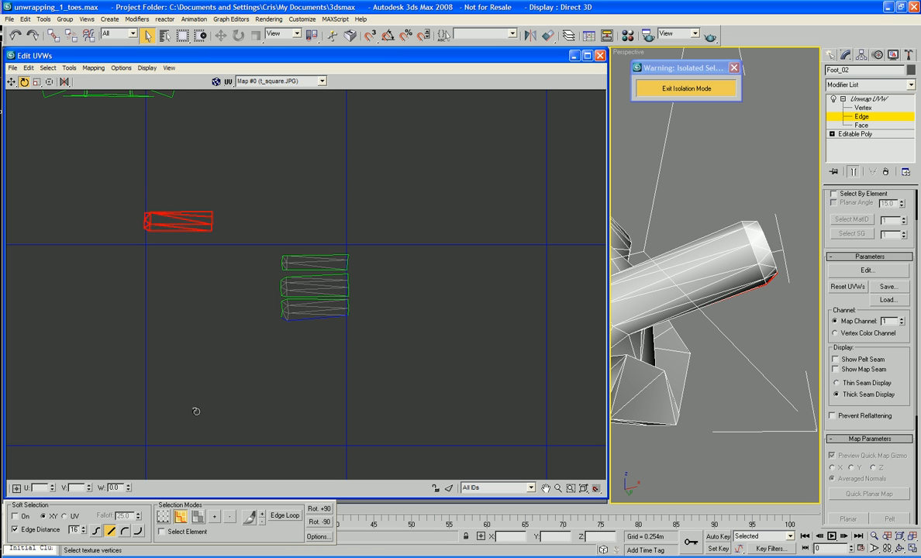
left_click(12, 83)
left_click_drag(150, 214, 287, 325)
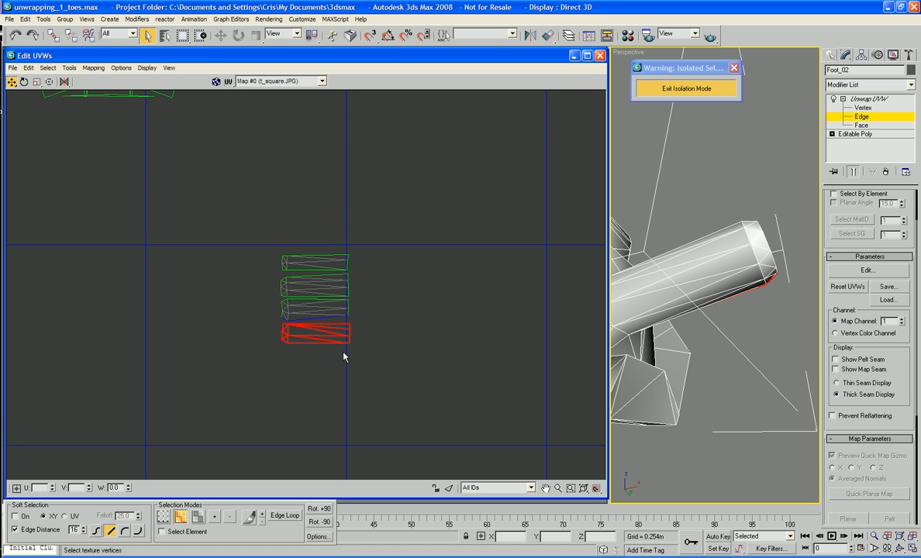
Move the topmost strip down until its lower edge nearly touches the second strip.
scroll(344, 357, "up", 10)
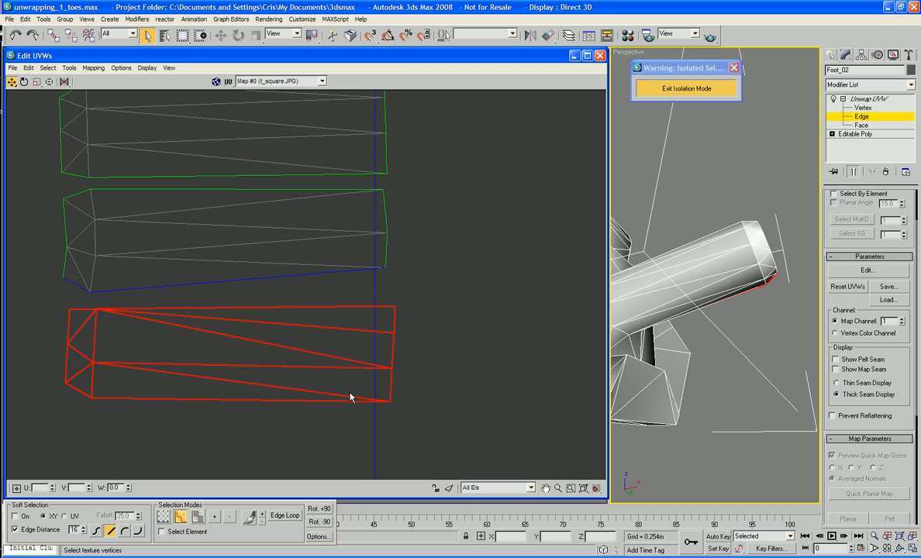
scroll(353, 396, "down", 3)
scroll(382, 397, "up", 2)
middle_click_drag(383, 395, 403, 399)
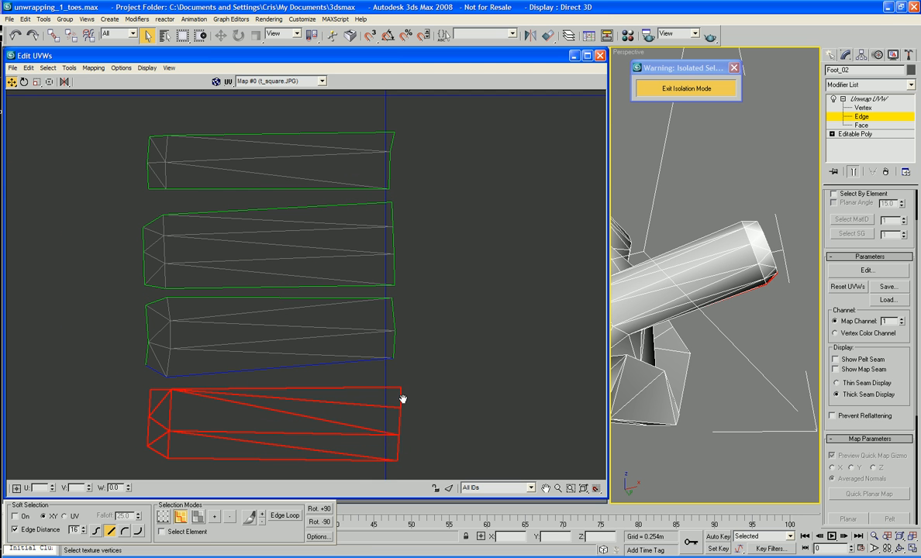
left_click_drag(107, 120, 390, 199)
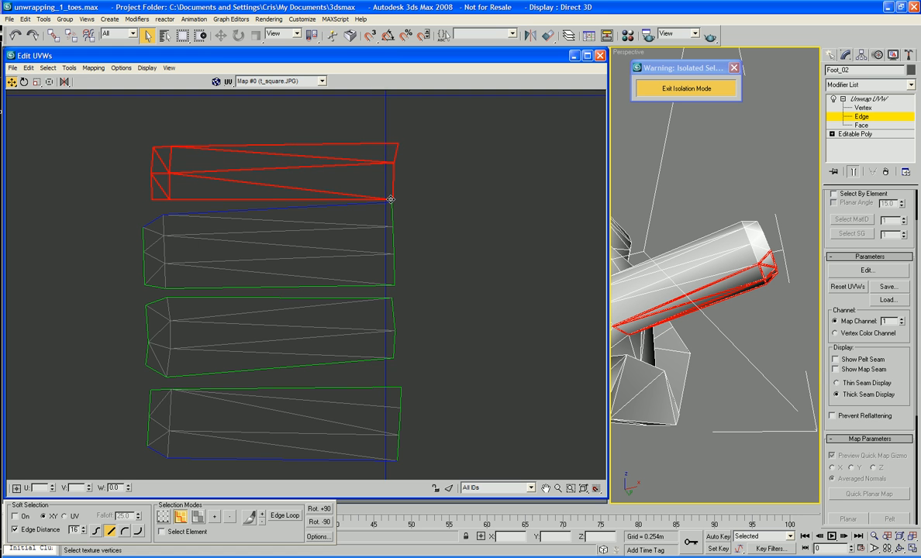
Target-weld the three vertex pairs along the edge shared by the top two strips.
left_click(861, 109)
left_click(69, 67)
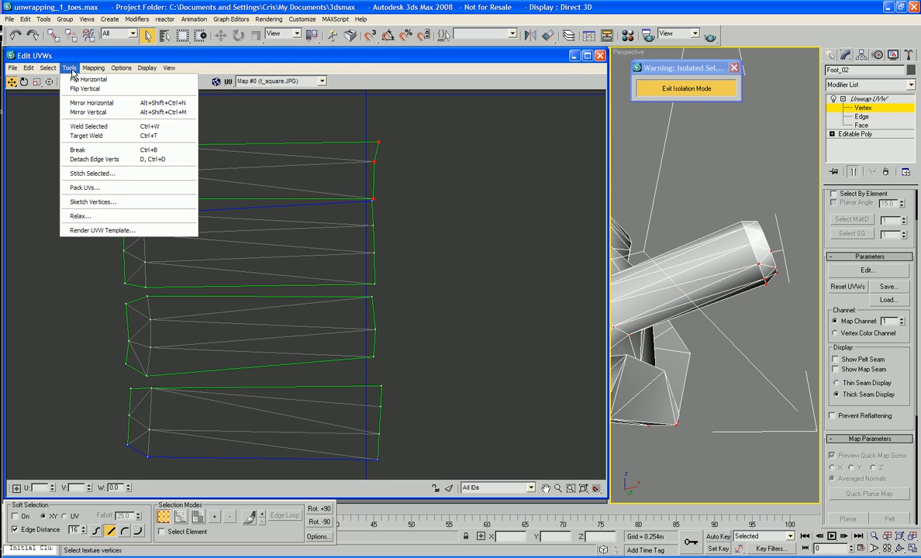
left_click(77, 135)
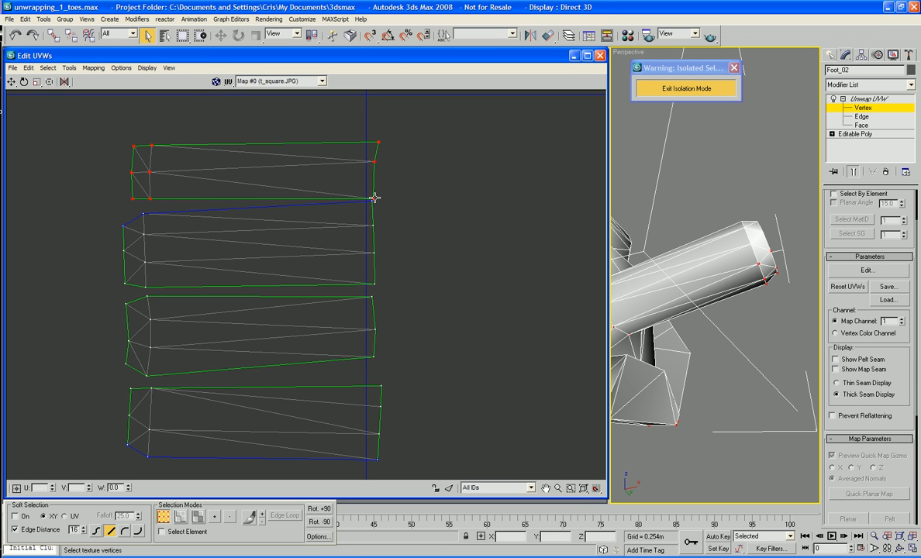
left_click_drag(370, 201, 374, 202)
left_click_drag(144, 212, 149, 200)
left_click_drag(121, 231, 133, 197)
Even out the joined piece by moving its lower vertices up and aligning the vertices along its left end.
left_click_drag(90, 224, 381, 293)
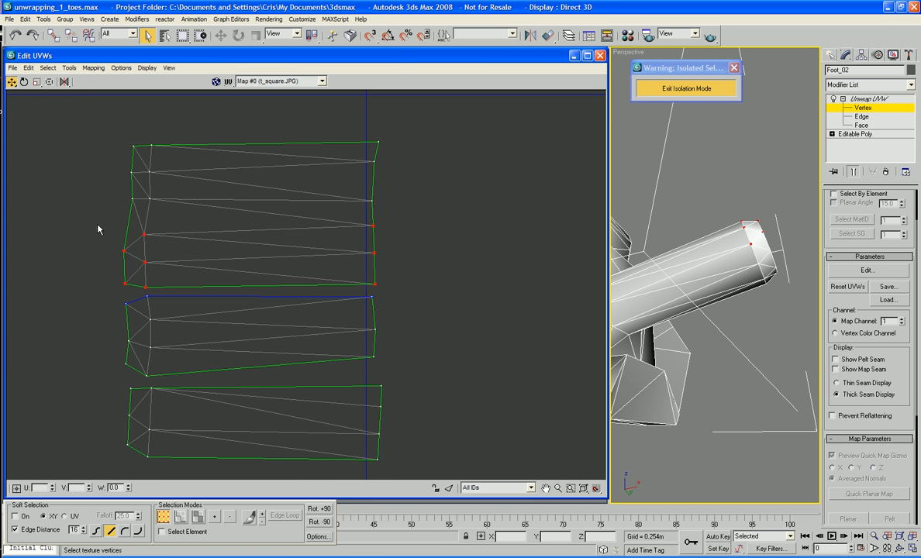
left_click_drag(145, 234, 152, 293)
left_click_drag(141, 232, 149, 224)
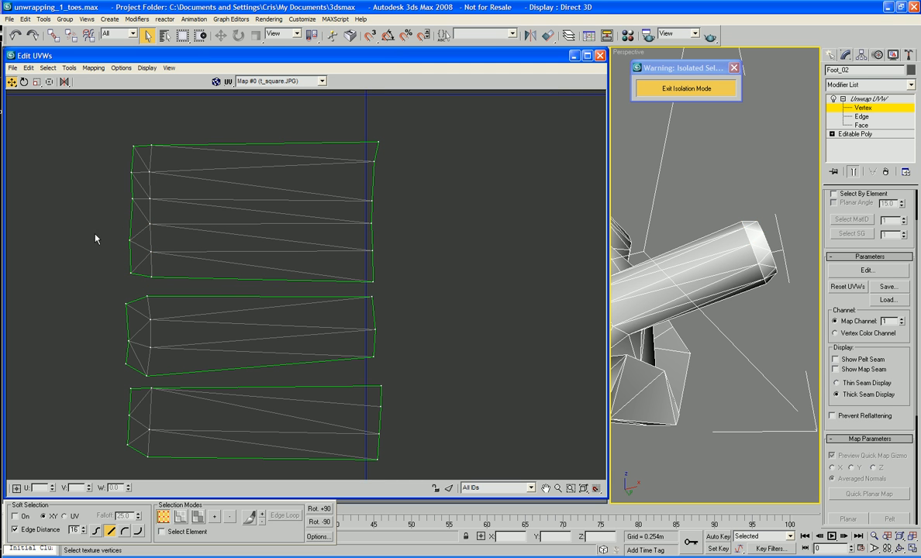
left_click_drag(131, 278, 131, 230)
left_click_drag(132, 235, 133, 235)
left_click_drag(115, 128, 137, 215)
left_click_drag(132, 174, 134, 181)
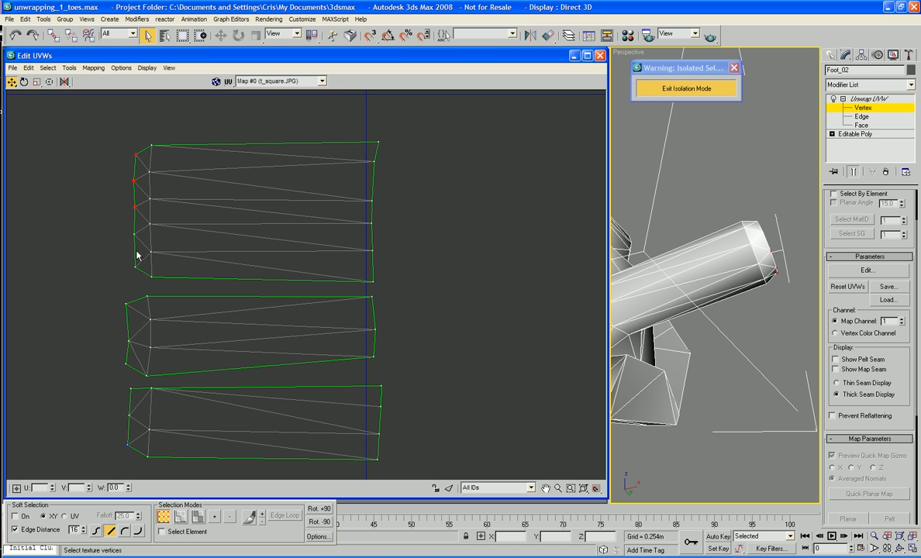
Move the whole third strip up until it lies close below the joined piece.
middle_click_drag(137, 255, 118, 300)
left_click_drag(179, 346, 322, 378)
left_click_drag(389, 376, 389, 377)
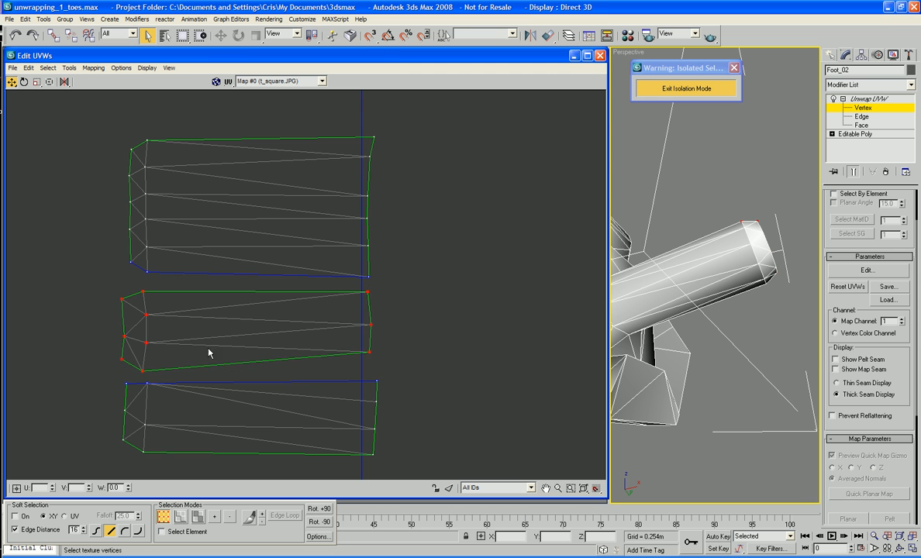
left_click_drag(142, 290, 144, 277)
scroll(234, 292, "up", 5)
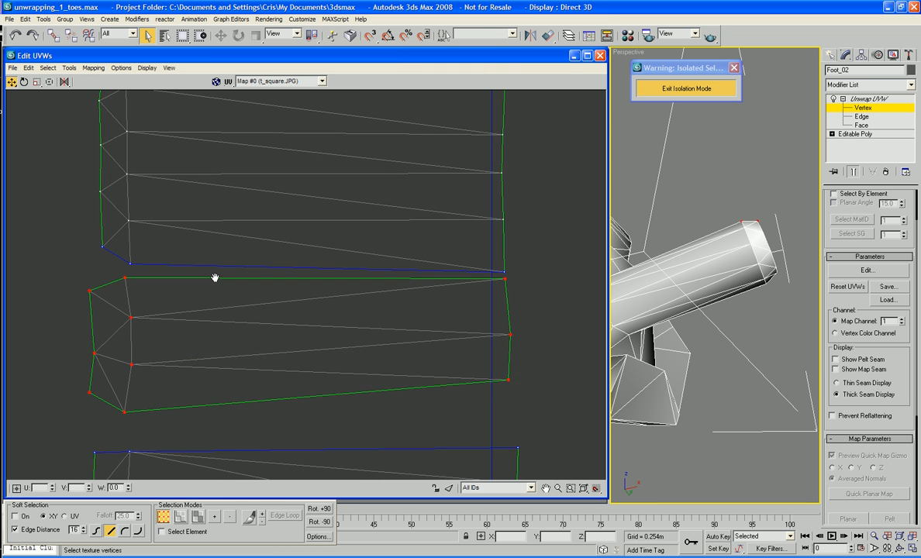
Target-weld the third strip's three upper-edge vertices to the lower edge of the joined piece.
left_click(69, 67)
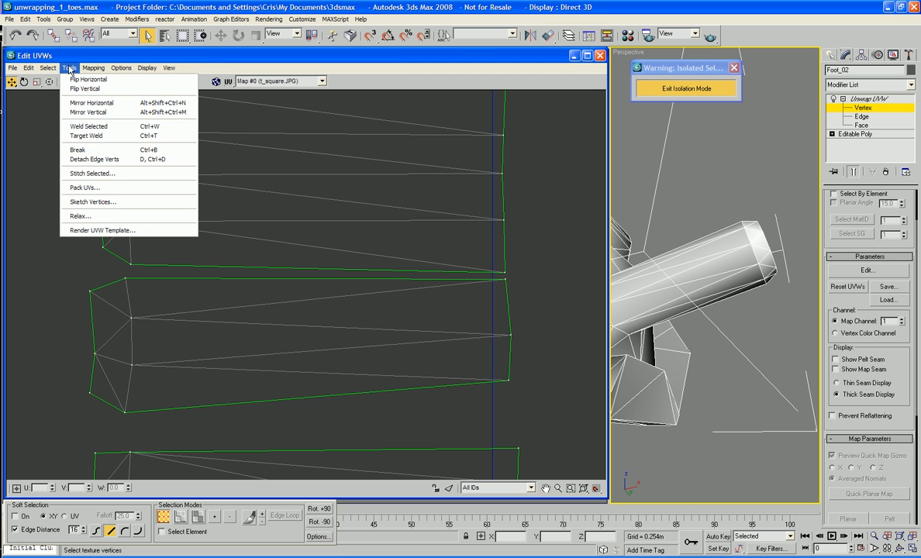
left_click(93, 135)
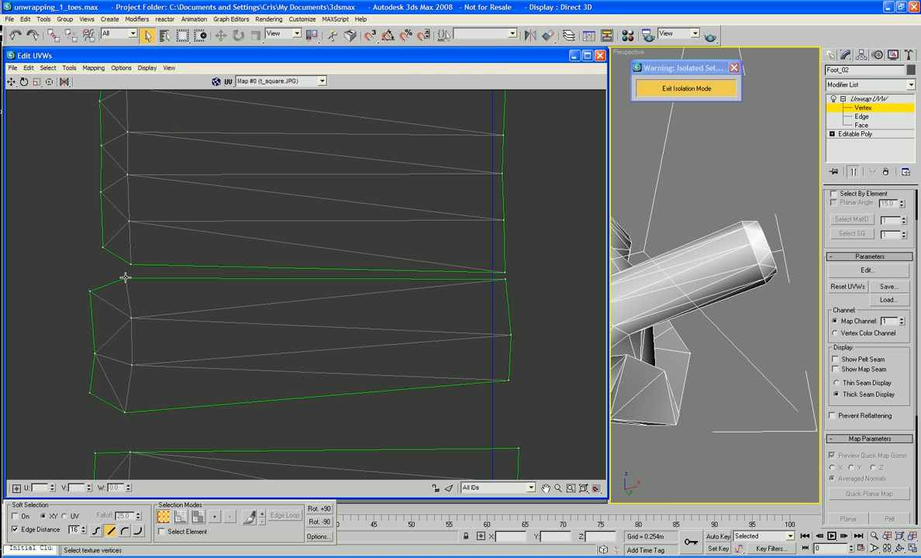
left_click_drag(125, 277, 131, 266)
left_click_drag(98, 293, 103, 246)
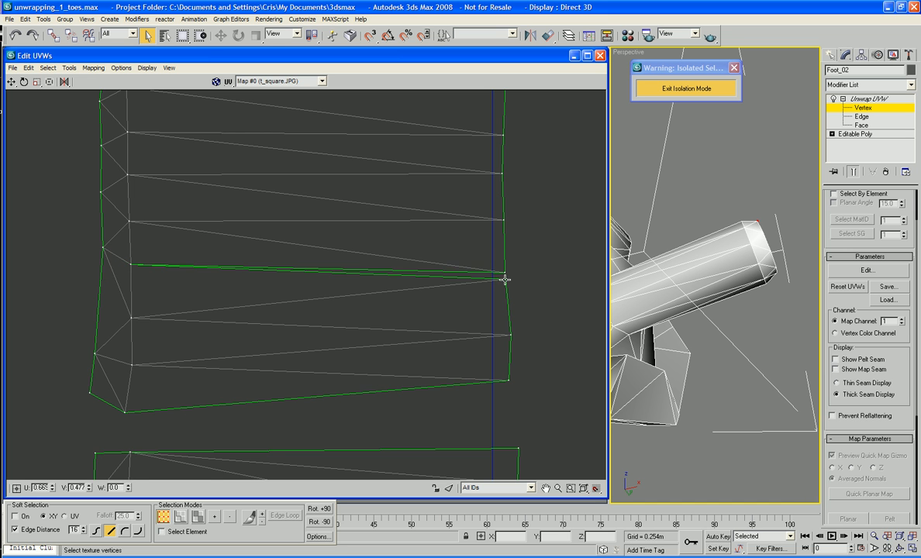
left_click_drag(505, 279, 504, 273)
Target-weld the bottom strip's three upper-edge vertices to the lower edge of the joined piece.
scroll(493, 310, "down", 3)
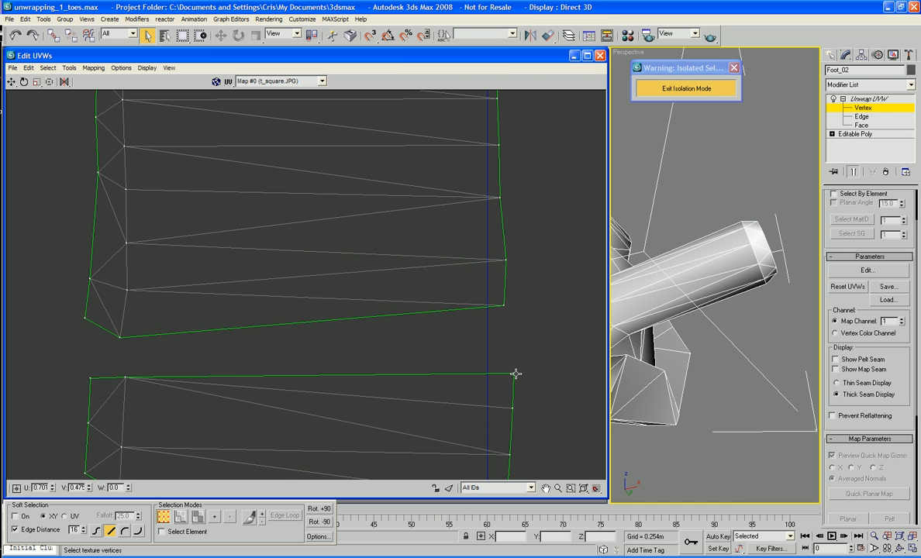
left_click_drag(515, 374, 503, 305)
left_click_drag(124, 378, 120, 338)
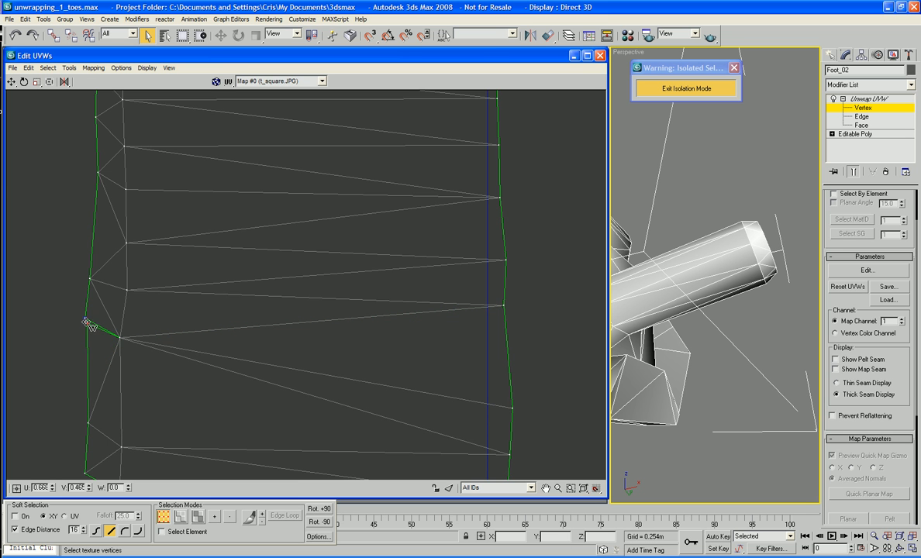
Move the lowest rows of vertices up at both ends so their spacing matches the rest of the piece.
scroll(86, 322, "down", 5)
middle_click_drag(300, 312, 303, 319)
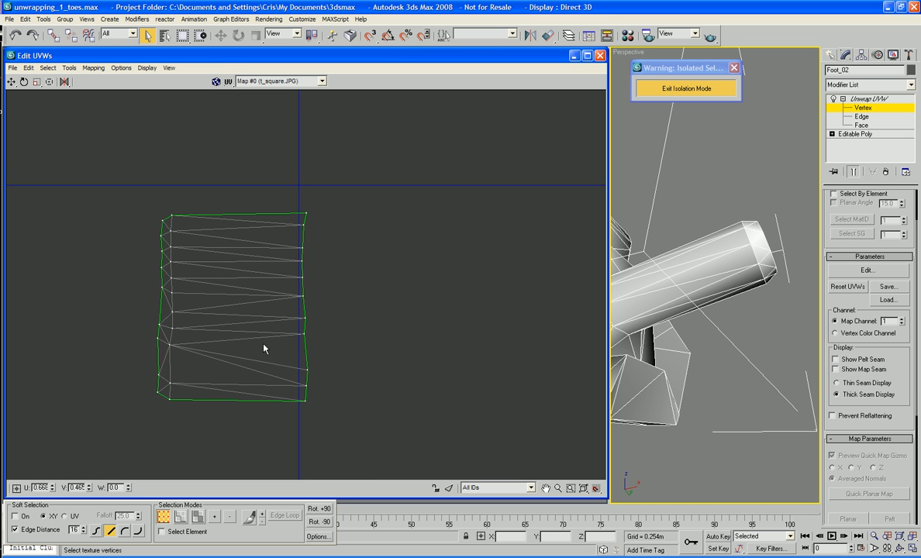
left_click_drag(316, 386, 314, 389)
left_click_drag(288, 426, 288, 425)
left_click_drag(309, 375, 304, 350)
left_click_drag(203, 432, 168, 360)
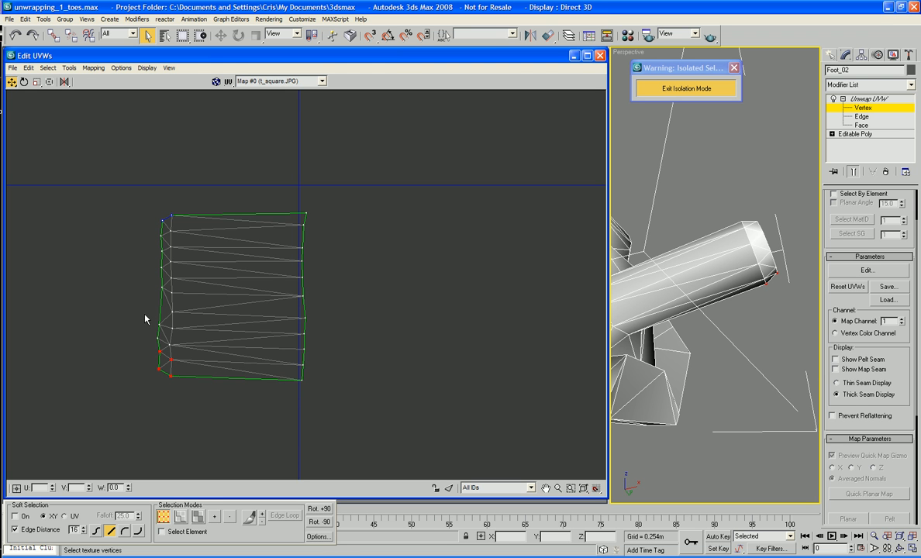
Reposition the lower vertices along the piece's left end into a straight, more evenly spaced column.
left_click_drag(144, 314, 162, 306)
left_click_drag(164, 380, 164, 379)
left_click_drag(158, 338, 163, 334)
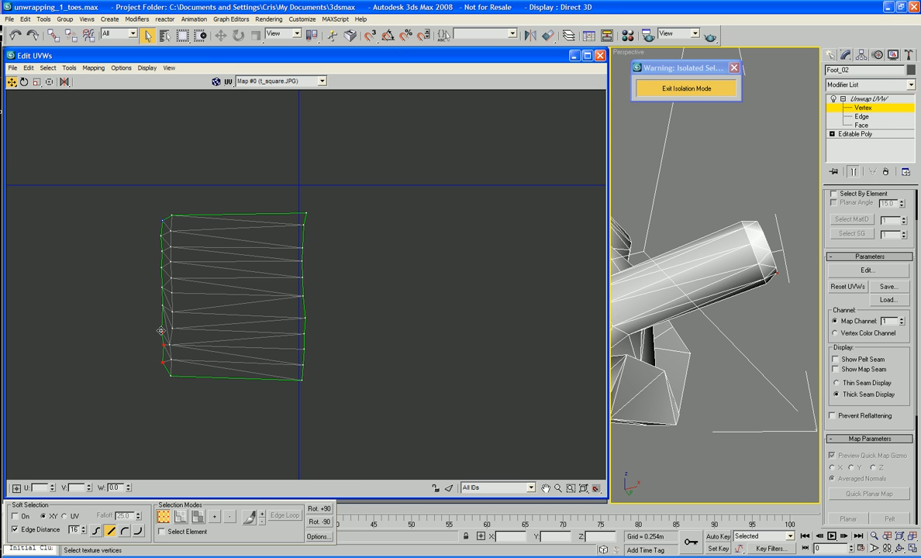
middle_click_drag(215, 316, 244, 321)
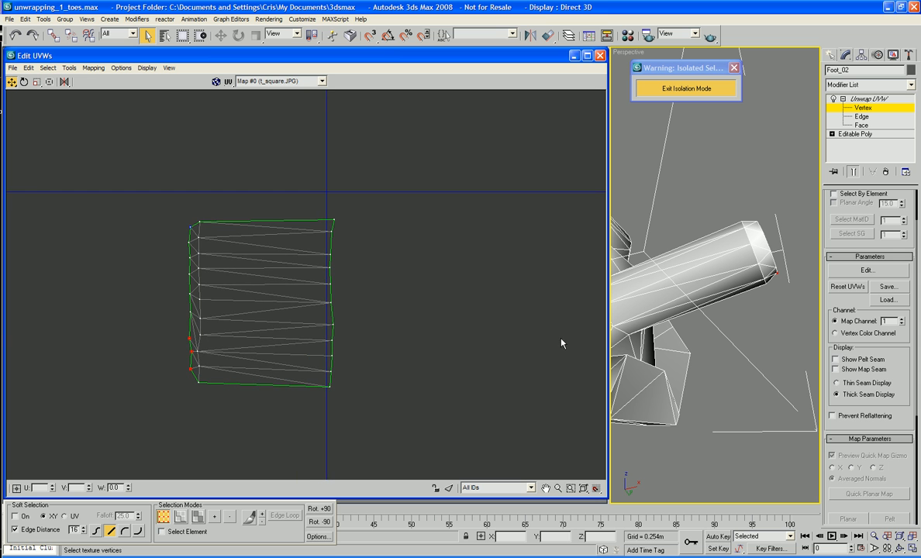
left_click(190, 313)
scroll(254, 353, "up", 5)
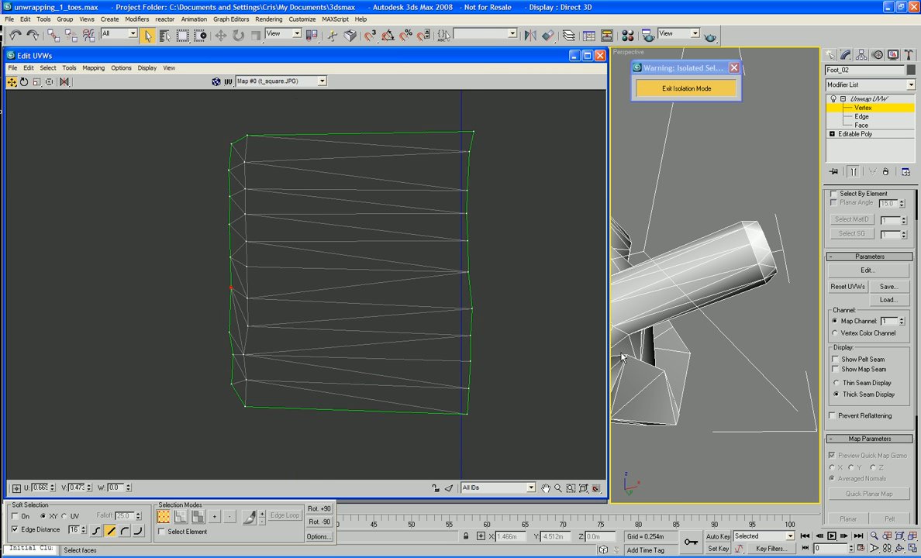
left_click_drag(246, 392, 234, 402)
left_click_drag(221, 351, 237, 402)
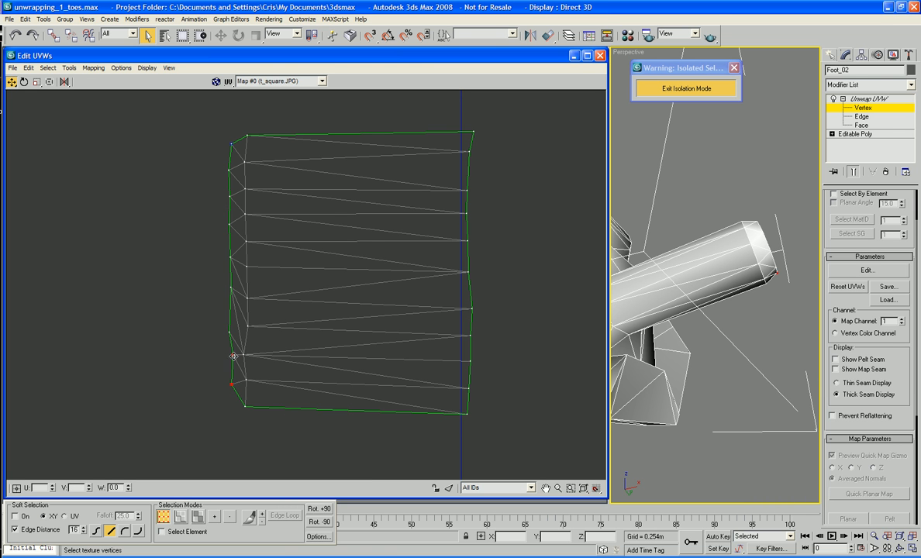
left_click_drag(232, 358, 230, 360)
middle_click_drag(252, 325, 252, 342)
Examine in face mode where the narrow, stretched triangles at the piece's left end lie on the peg.
left_click(861, 125)
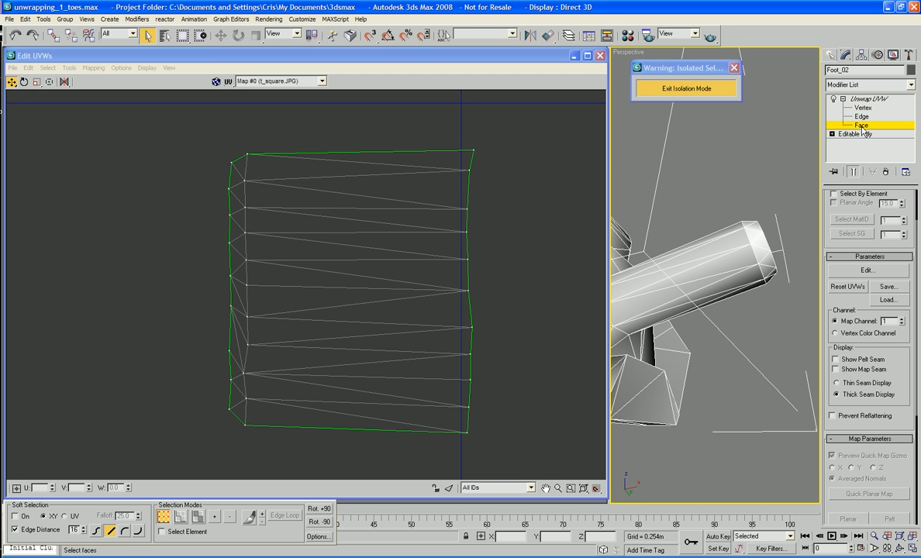
left_click(234, 349)
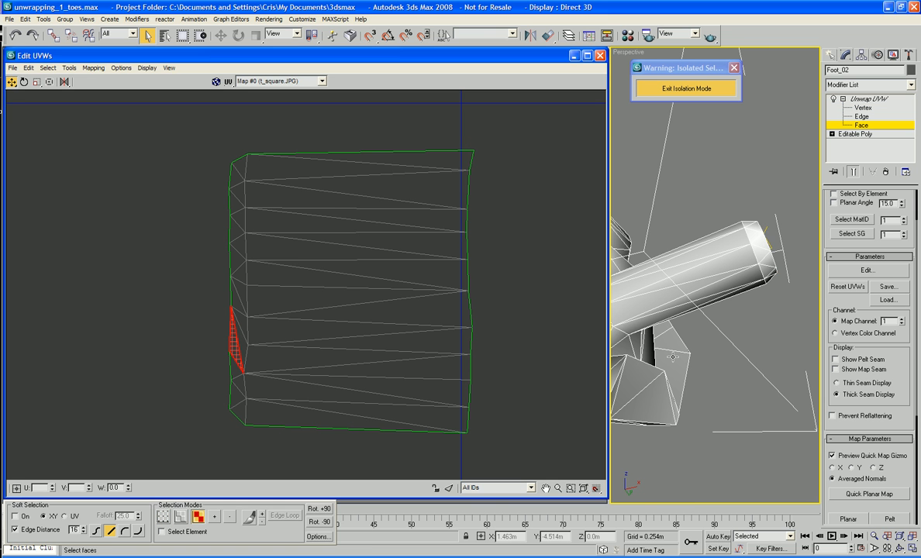
middle_click_drag(674, 327, 721, 380, "alt")
left_click(239, 355)
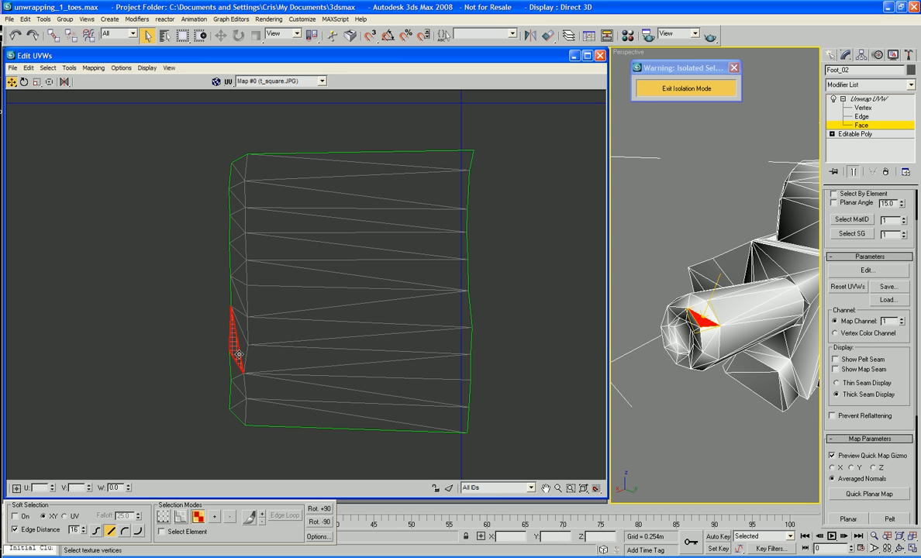
left_click(245, 351)
left_click(236, 354)
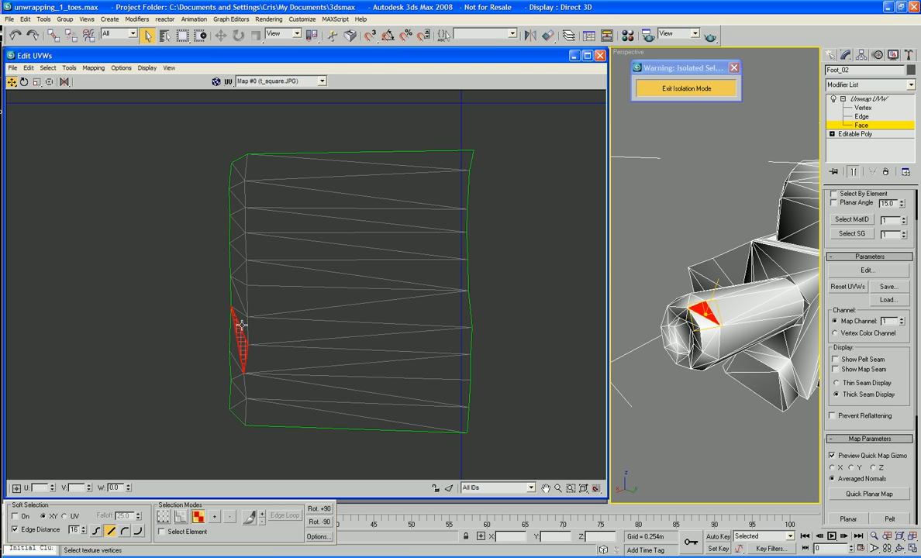
Move the outermost left column's upper six vertices down and adjust its lower vertices so they sit evenly against the neighbouring column.
left_click(242, 326)
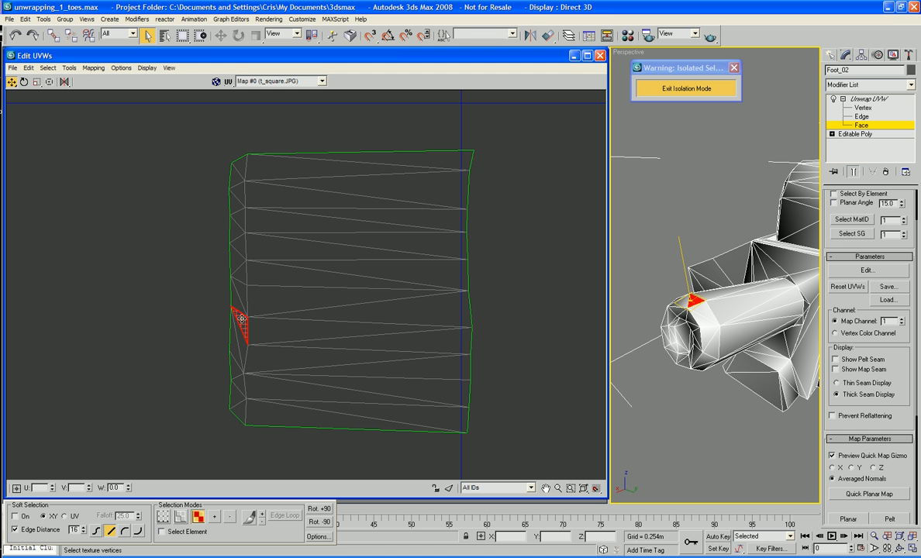
left_click(240, 307)
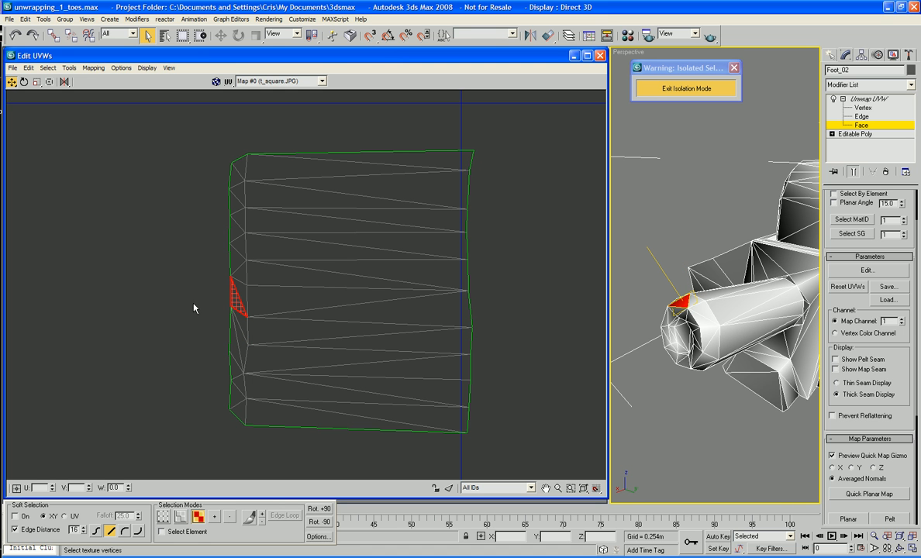
middle_click_drag(682, 256, 783, 288, "alt")
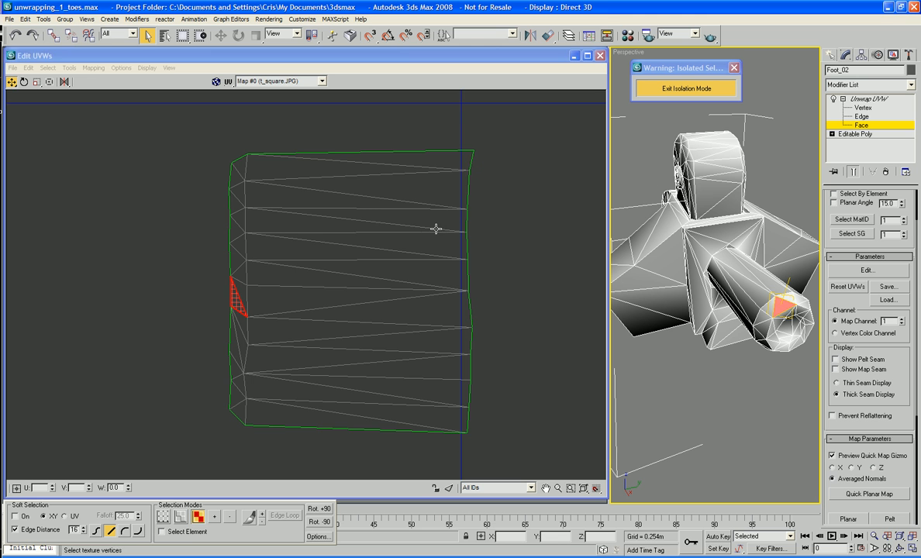
middle_click_drag(436, 228, 431, 226)
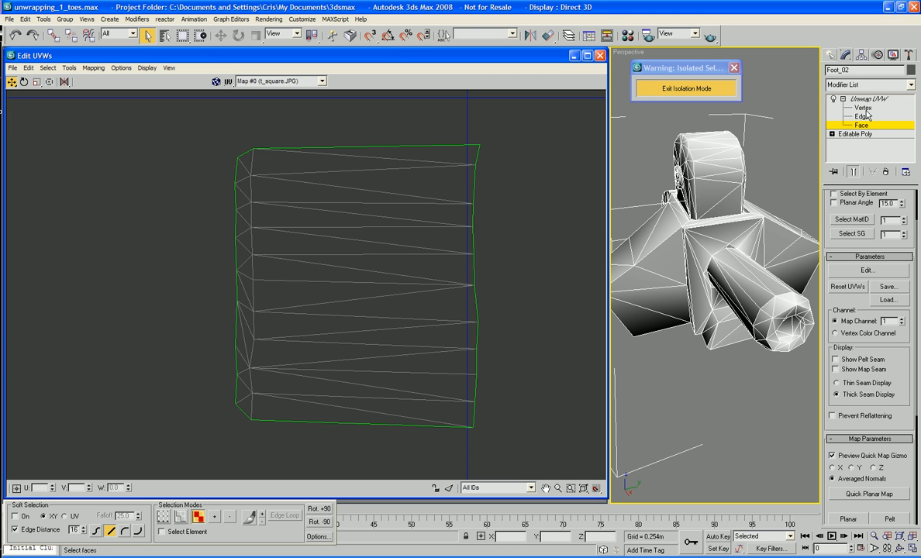
key("1")
left_click_drag(210, 180, 245, 329)
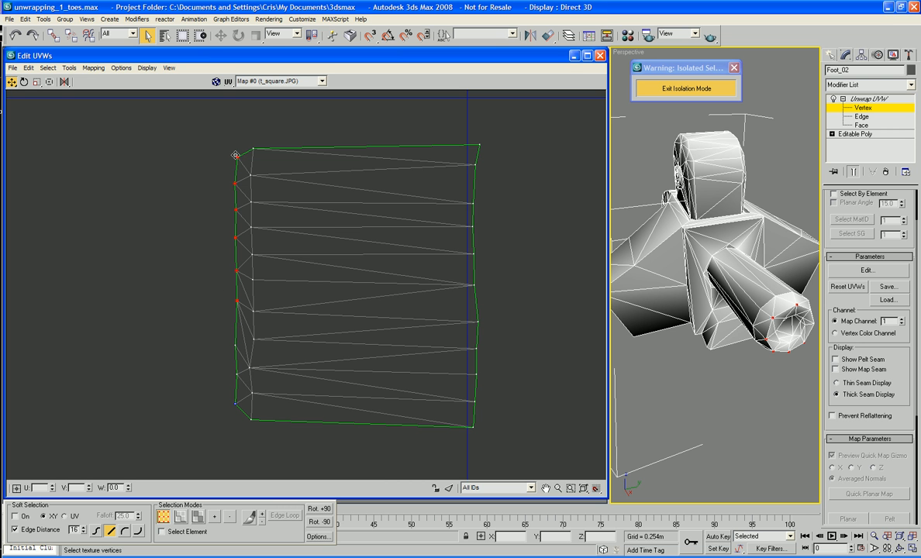
left_click_drag(235, 155, 236, 169)
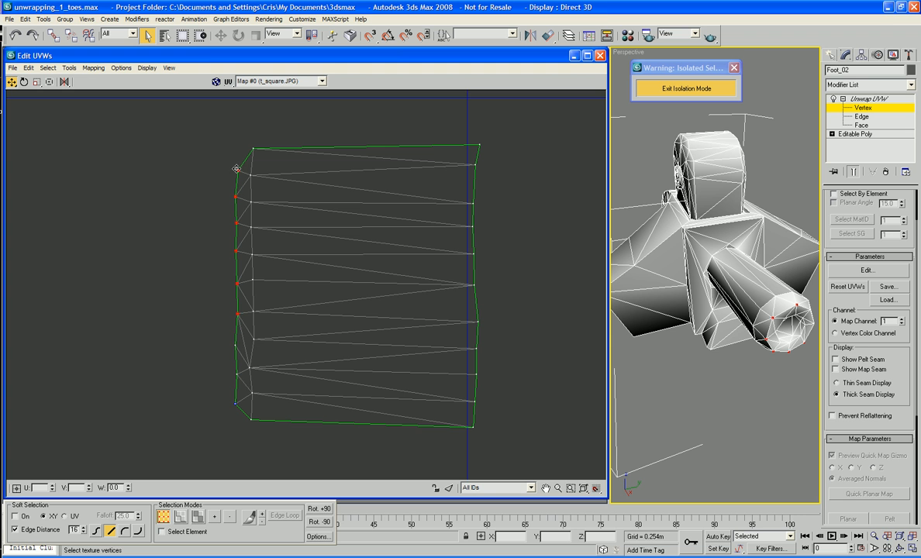
left_click_drag(246, 425, 246, 426)
left_click_drag(235, 345, 237, 339)
Scale each of the piece's three vertex columns horizontally until its vertices form a straight vertical line.
left_click_drag(227, 236, 245, 434)
left_click_drag(37, 81, 39, 107)
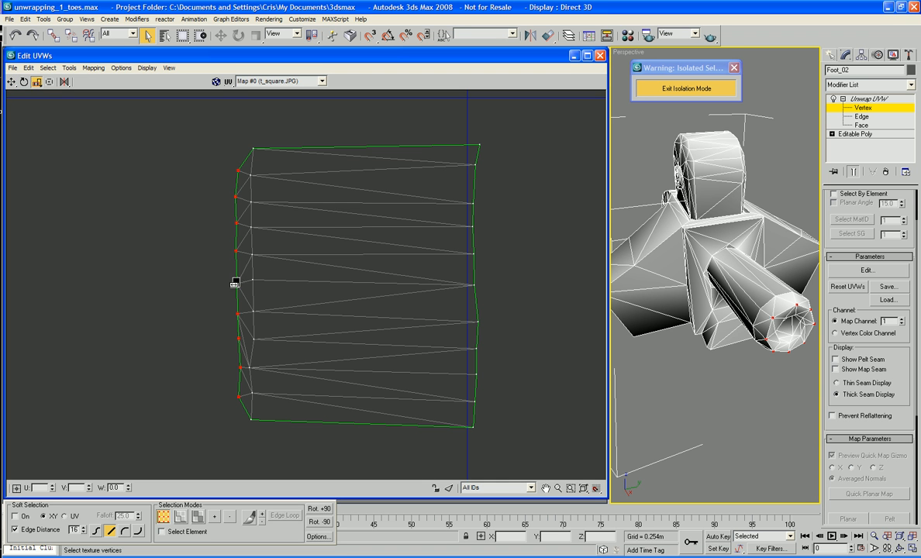
left_click_drag(234, 286, 434, 286)
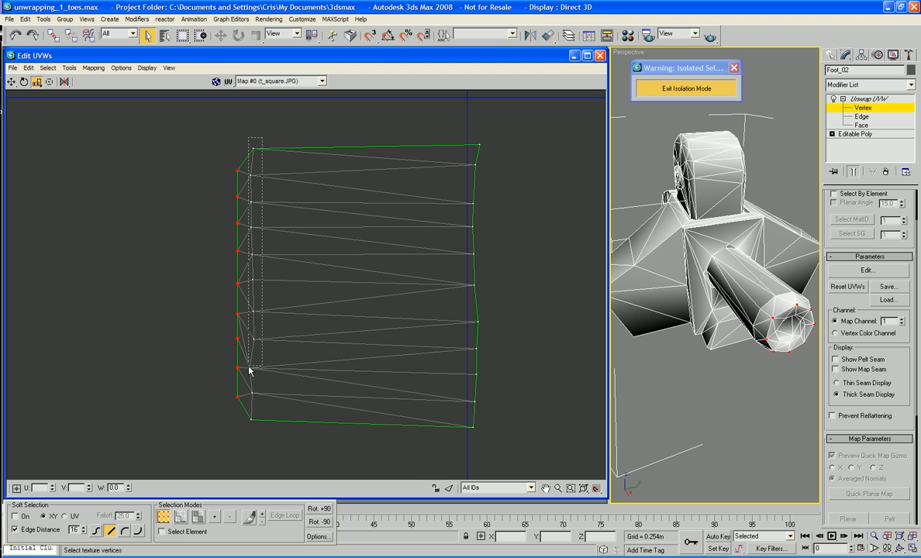
left_click_drag(249, 370, 246, 451)
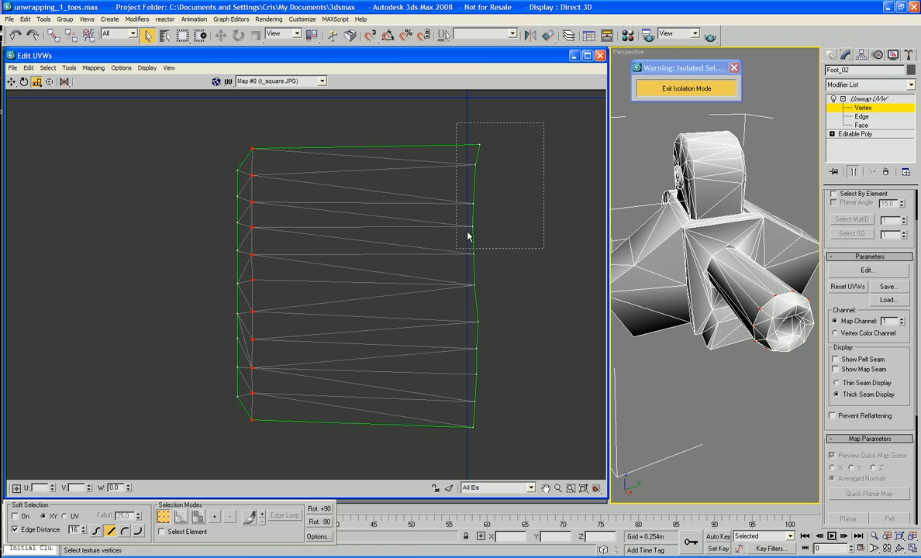
left_click_drag(468, 235, 489, 442)
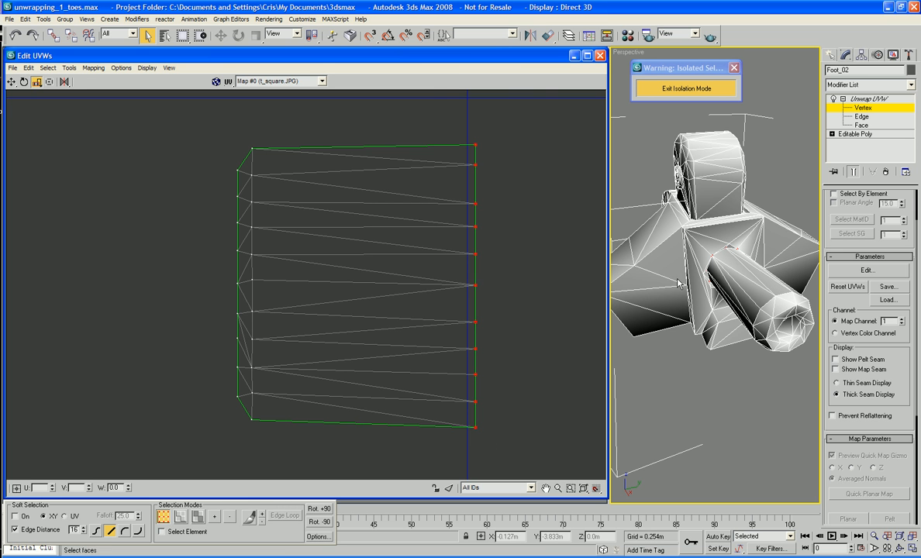
right_click(508, 128)
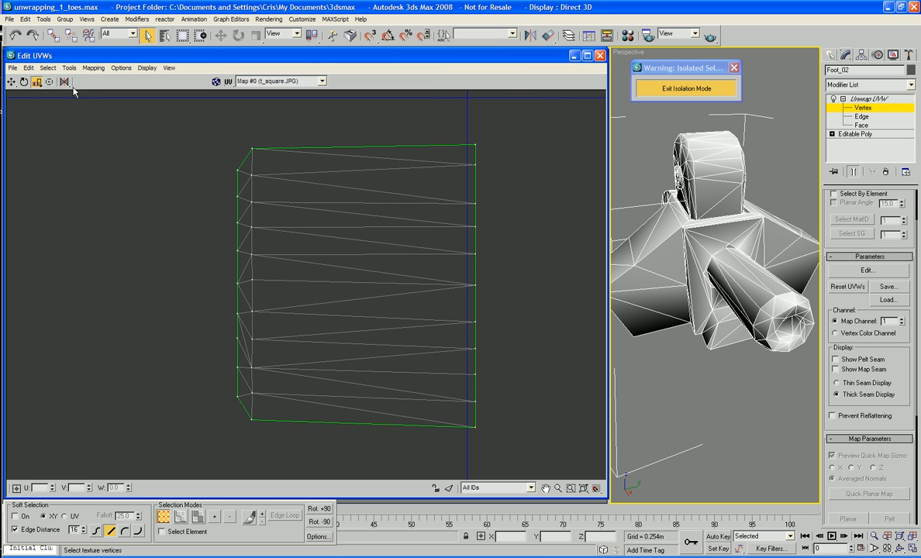
Move the two uppermost vertices of the piece's right end down until the upper edge is level.
left_click(11, 82)
left_click_drag(507, 197, 507, 194)
left_click_drag(476, 145, 474, 149)
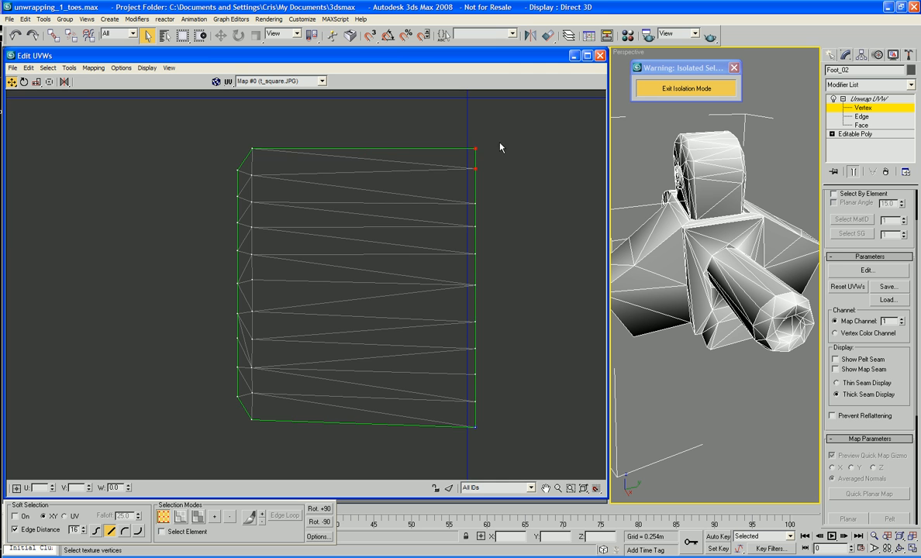
Move the whole finished peg piece up beside the foot cluster with the small rectangular opening.
scroll(473, 144, "down", 5)
middle_click_drag(503, 148, 505, 166)
scroll(506, 166, "down", 3)
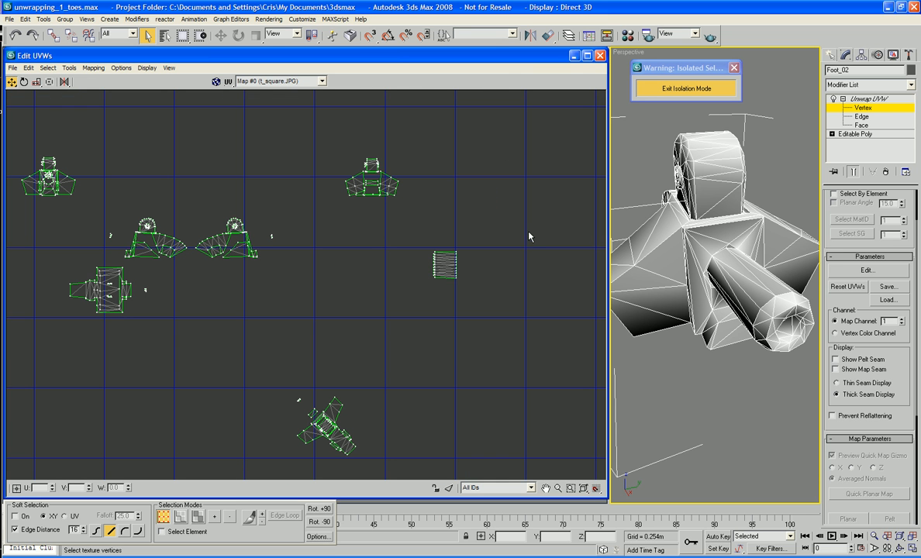
left_click_drag(530, 227, 402, 328)
left_click_drag(436, 273, 456, 189)
middle_click_drag(457, 248, 448, 261)
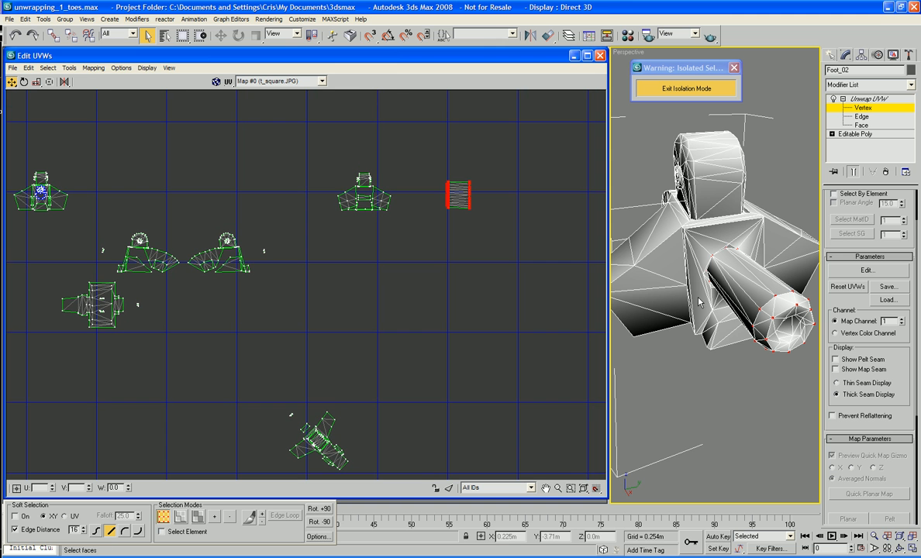
In face mode, select the block's front faces between the peg and the small wedge below it.
middle_click_drag(698, 302, 738, 297, "alt")
left_click(860, 125)
middle_click_drag(775, 326, 766, 359, "alt")
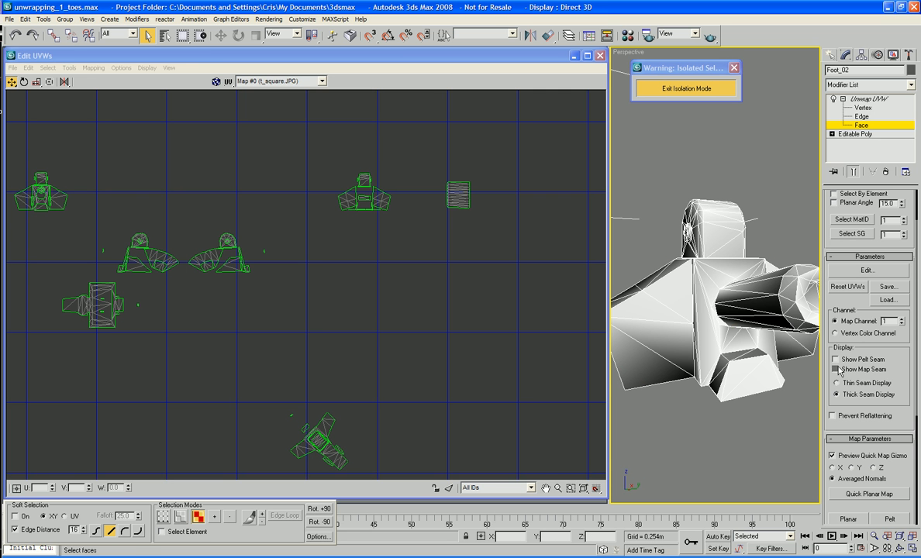
left_click(836, 369)
left_click(836, 369)
scroll(722, 350, "up", 5)
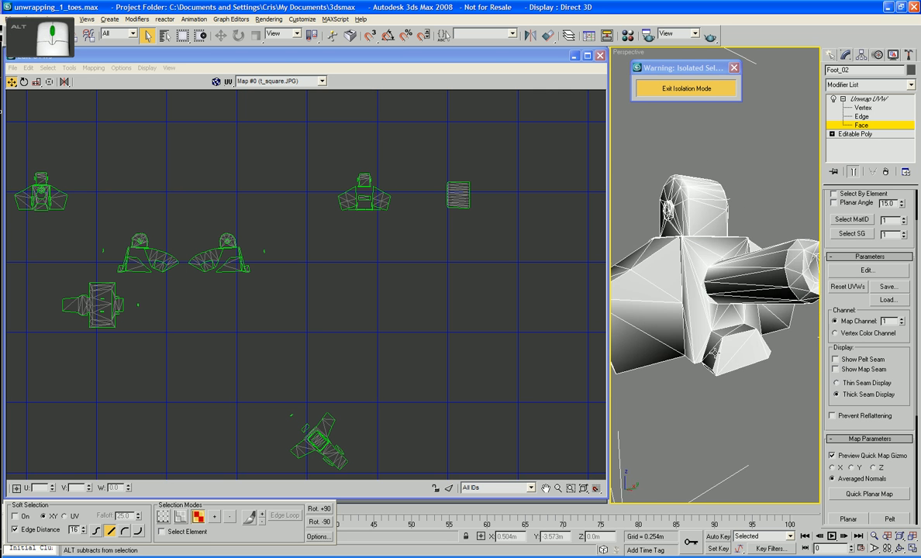
middle_click_drag(723, 350, 750, 339)
left_click(758, 331)
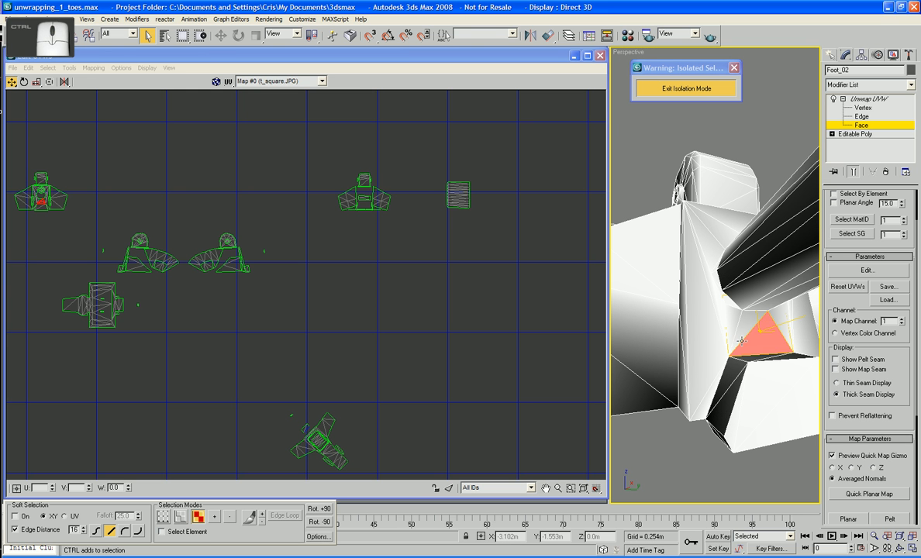
left_click(748, 334, "ctrl")
left_click(755, 334)
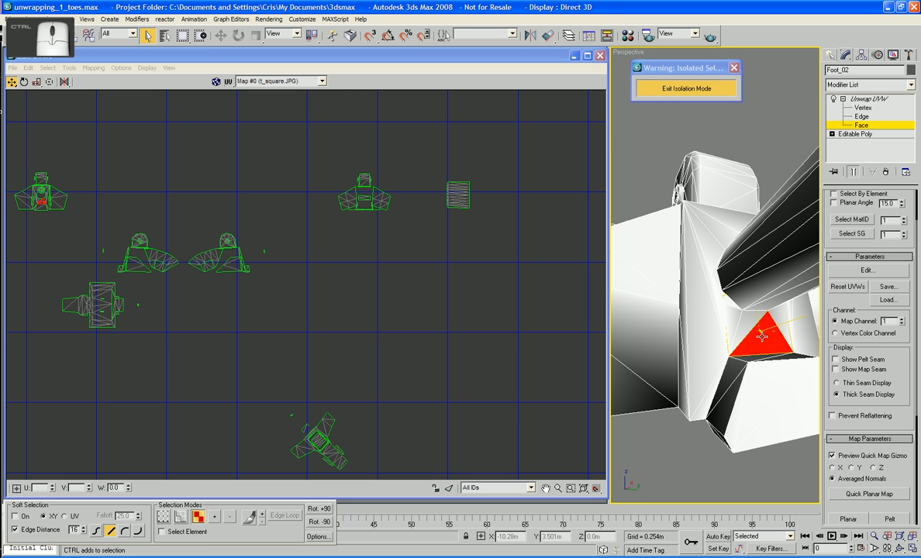
left_click(743, 315, "ctrl")
left_click(727, 308, "ctrl")
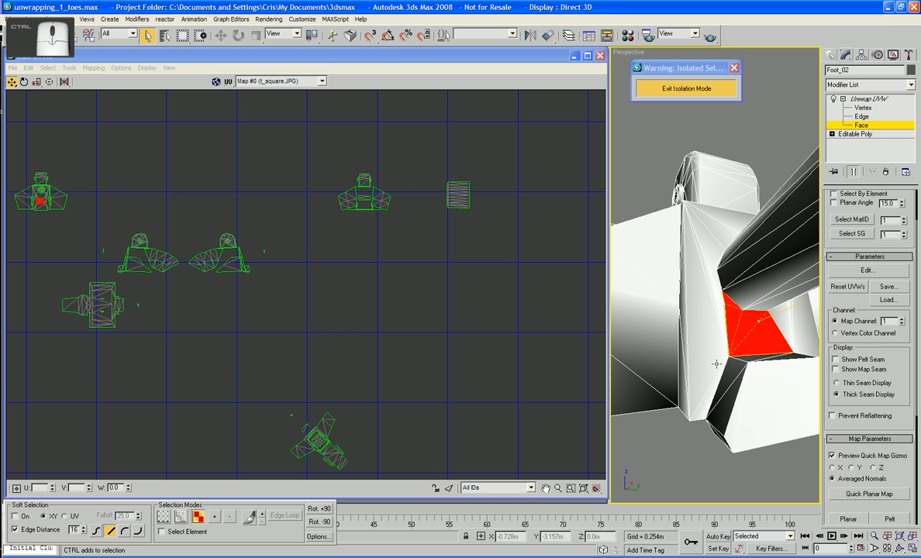
Extend the selection with the block's front triangles up the left side of the peg and across the area above it.
left_click(719, 334, "ctrl")
left_click(725, 318, "ctrl")
left_click(720, 322, "ctrl")
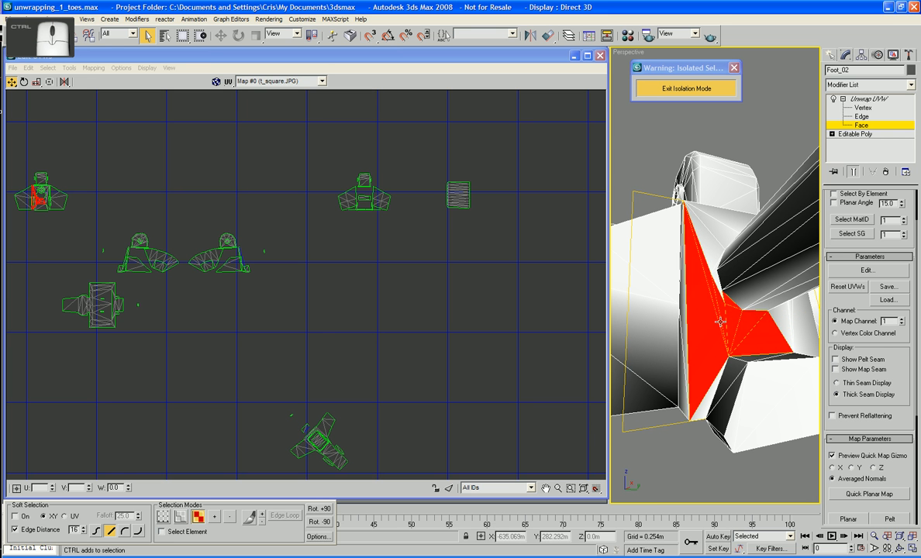
middle_click_drag(661, 326, 714, 225, "alt")
left_click(717, 222, "ctrl")
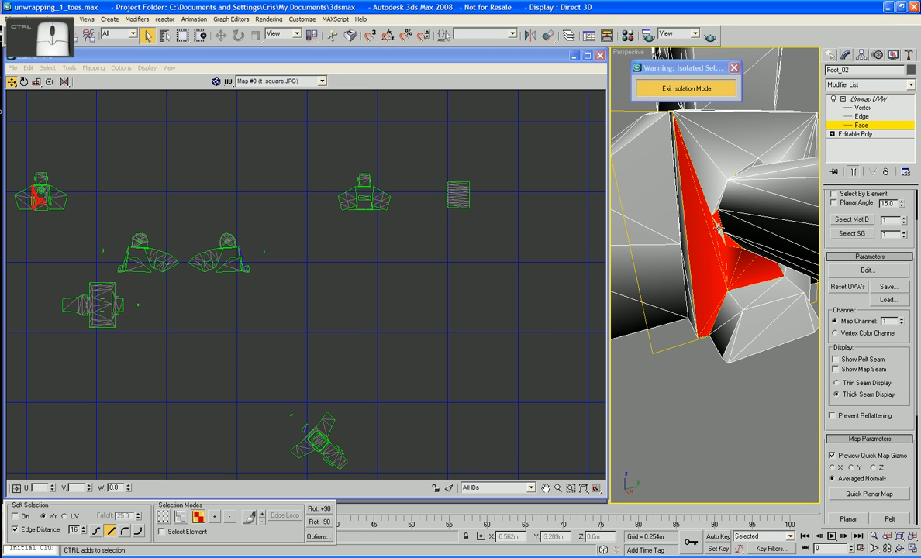
left_click(719, 231, "ctrl")
left_click(717, 205, "ctrl")
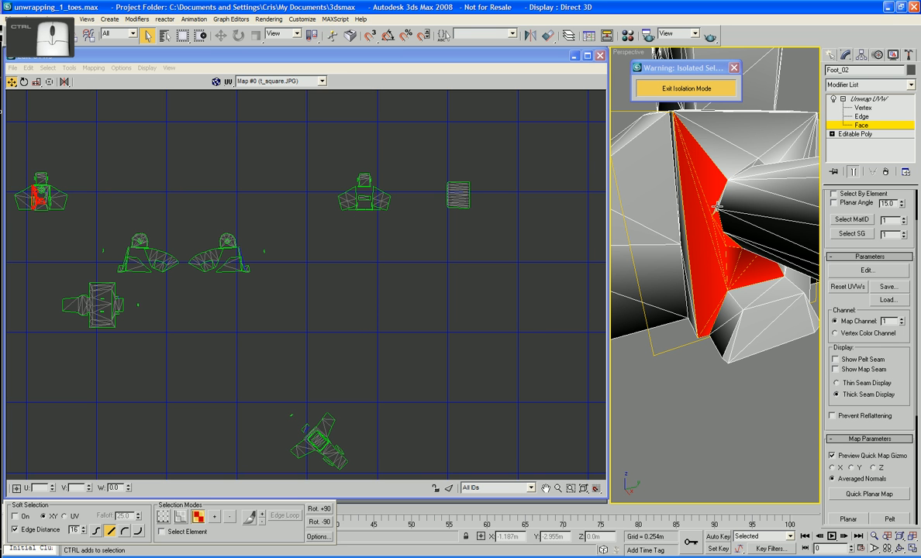
left_click(737, 170, "ctrl")
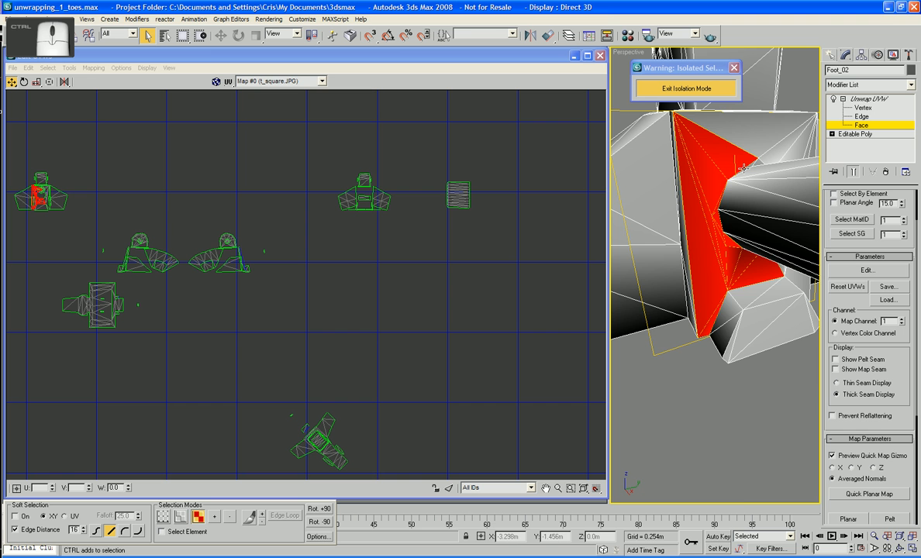
left_click(754, 144, "ctrl")
Add the remaining front triangles around the other side of the peg to complete the block's front face selection.
middle_click_drag(781, 132, 793, 196, "alt")
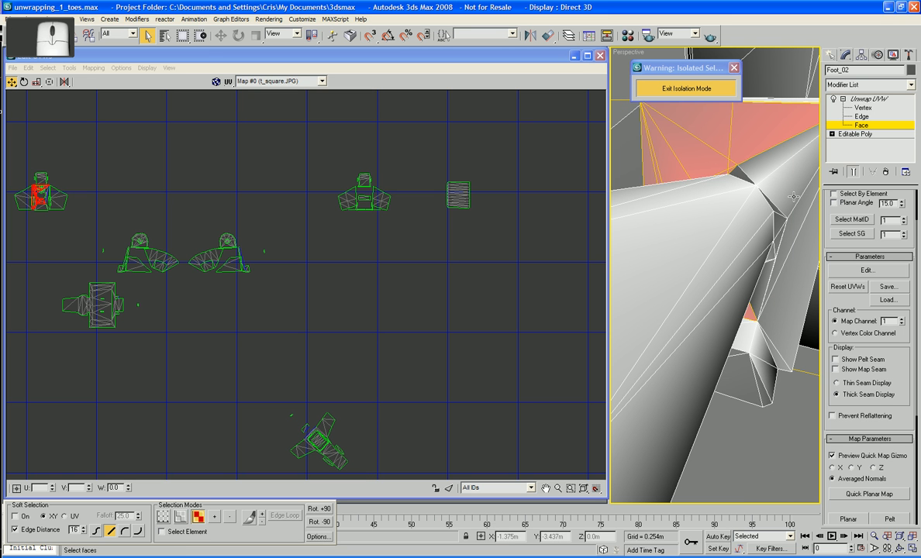
left_click(740, 175, "ctrl")
left_click(766, 167, "ctrl")
left_click(772, 205, "ctrl")
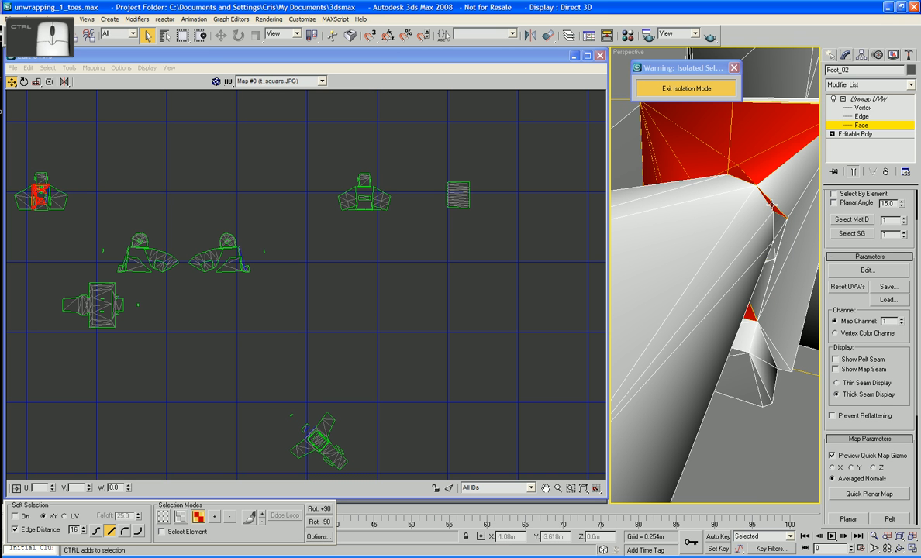
left_click(783, 198, "ctrl")
left_click(771, 227, "ctrl")
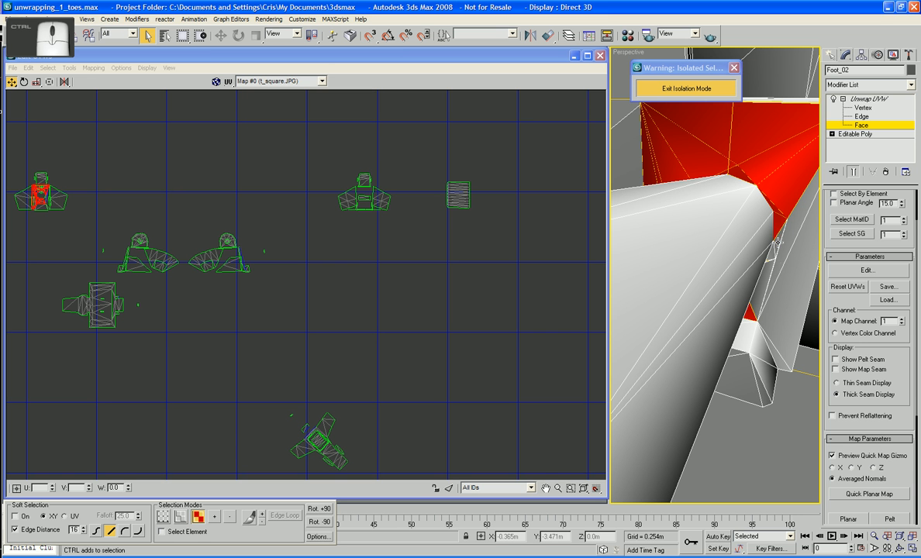
left_click(772, 256, "ctrl")
left_click(766, 281, "ctrl")
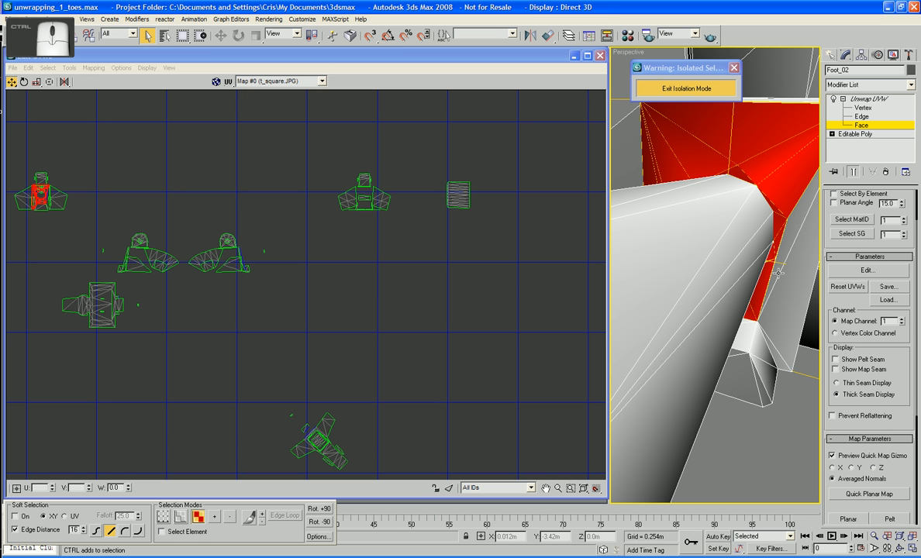
left_click(779, 274, "ctrl")
left_click(786, 283, "ctrl")
Break the selected front faces off their UV cluster, move them to the empty area below the peg piece, and deselect them.
middle_click_drag(786, 284, 737, 349)
middle_click_drag(444, 337, 452, 333)
left_click(69, 67)
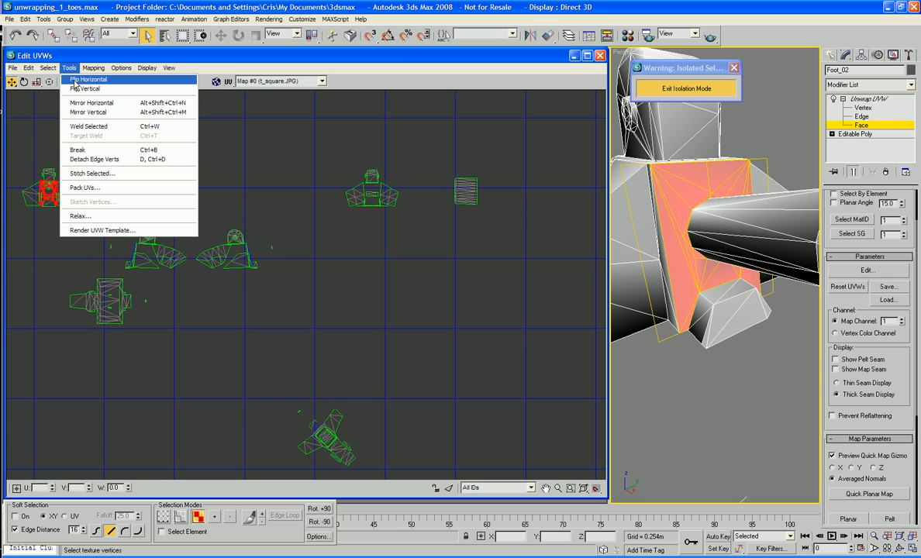
left_click(79, 150)
left_click_drag(53, 192, 473, 273)
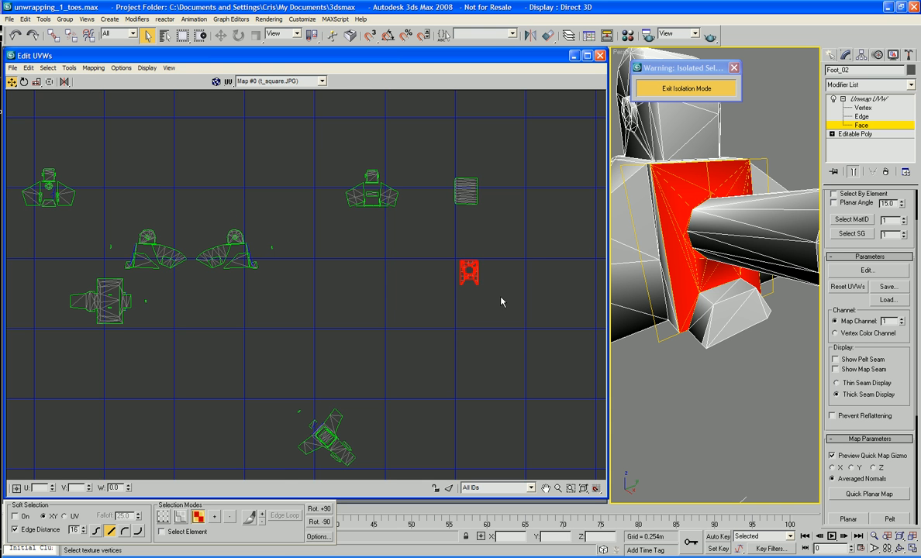
scroll(501, 301, "up", 5)
middle_click_drag(499, 302, 523, 341)
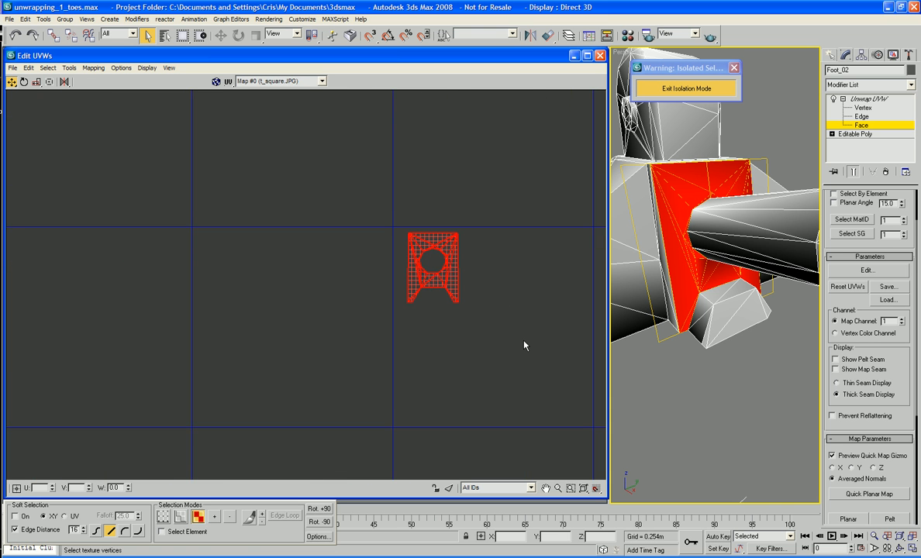
left_click(524, 333)
scroll(524, 330, "down", 3)
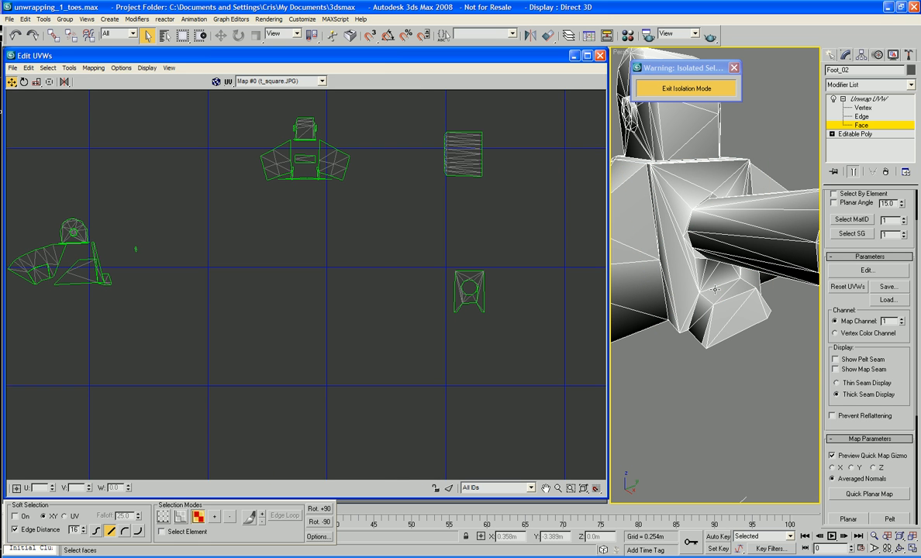
Select the upper, front and both side faces of the small wedge below the peg.
left_click(668, 298)
left_click(729, 292)
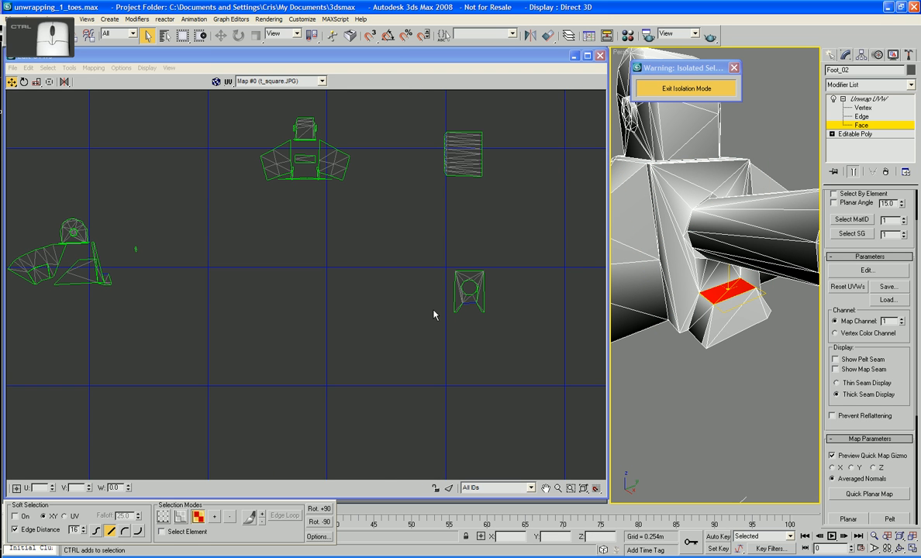
left_click(724, 314, "ctrl")
left_click(713, 301, "ctrl")
left_click(702, 312, "ctrl")
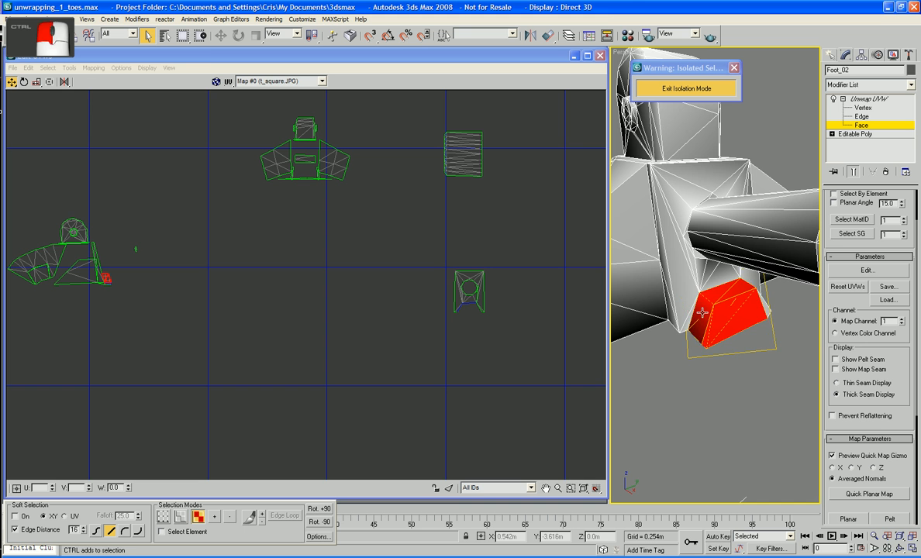
middle_click_drag(779, 322, 699, 308, "alt")
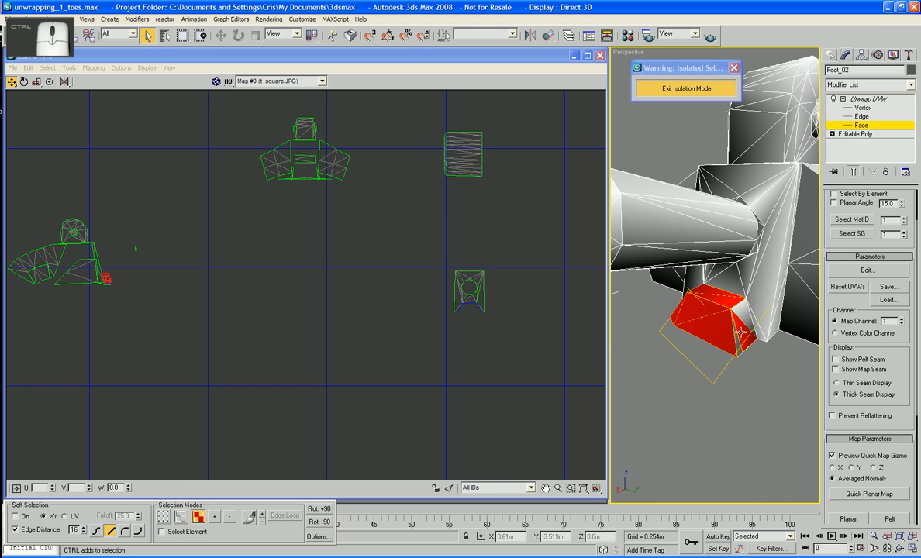
left_click(740, 332, "ctrl")
middle_click_drag(401, 376, 461, 366)
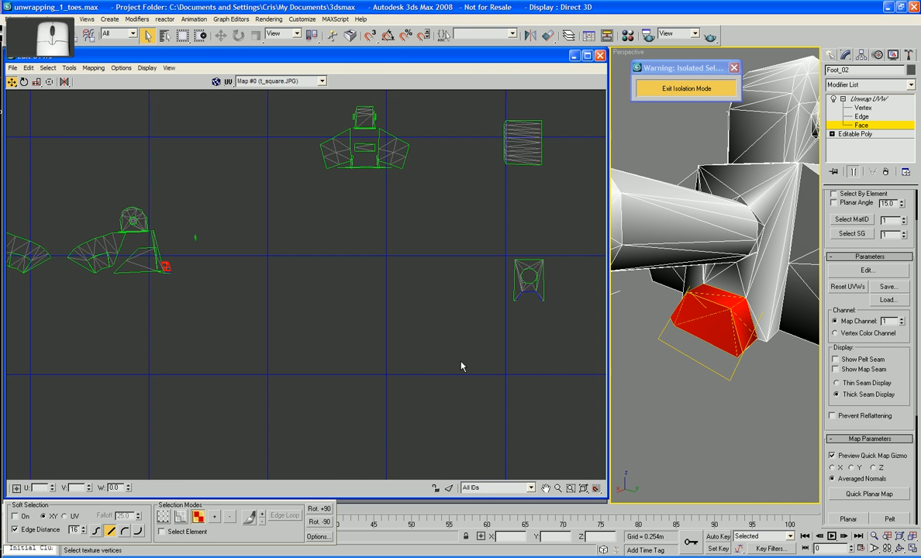
Detach the edge vertices of the selected wedge faces from their UV clusters and move the pieces into empty space.
scroll(461, 366, "down", 5)
scroll(394, 310, "up", 3)
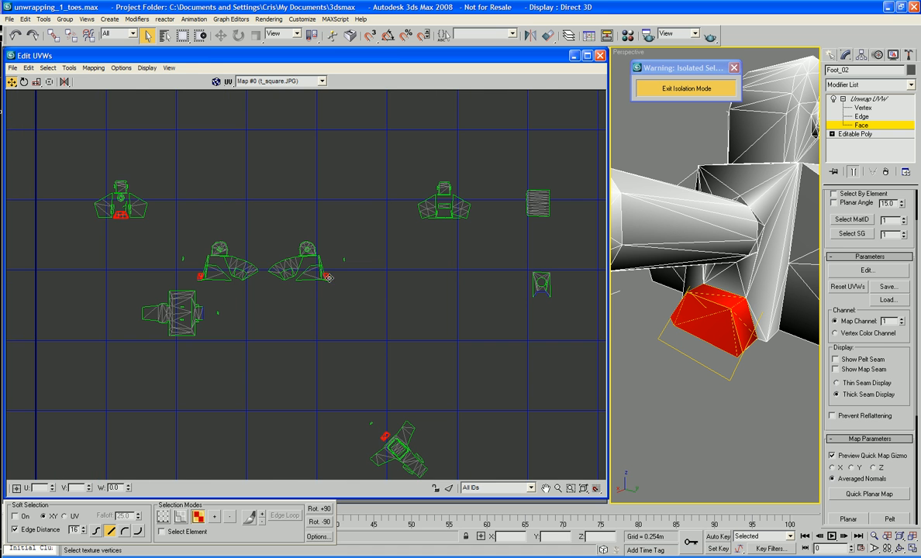
left_click(69, 68)
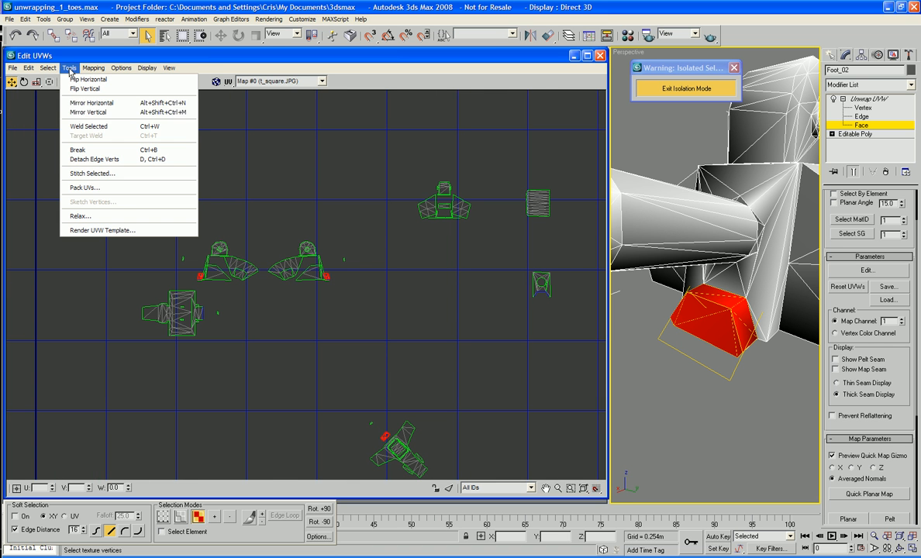
left_click(85, 161)
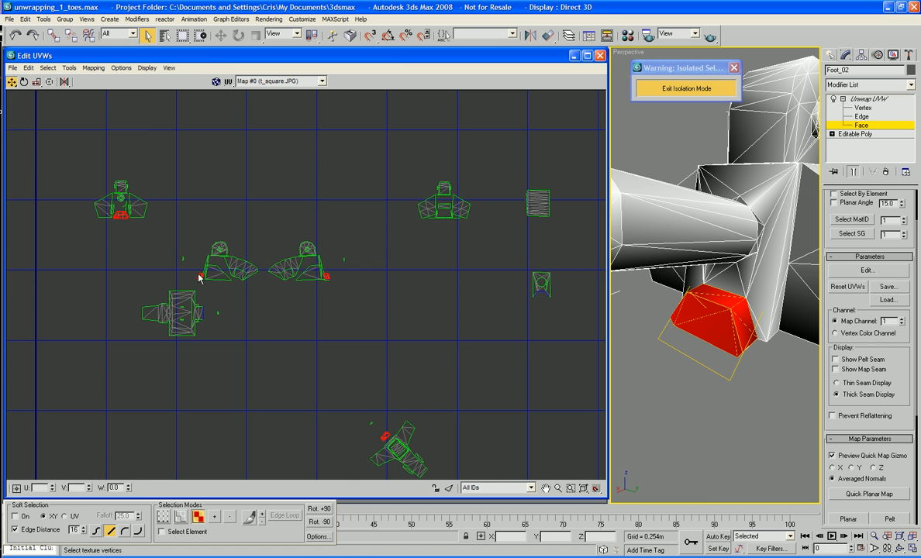
left_click_drag(198, 276, 373, 258)
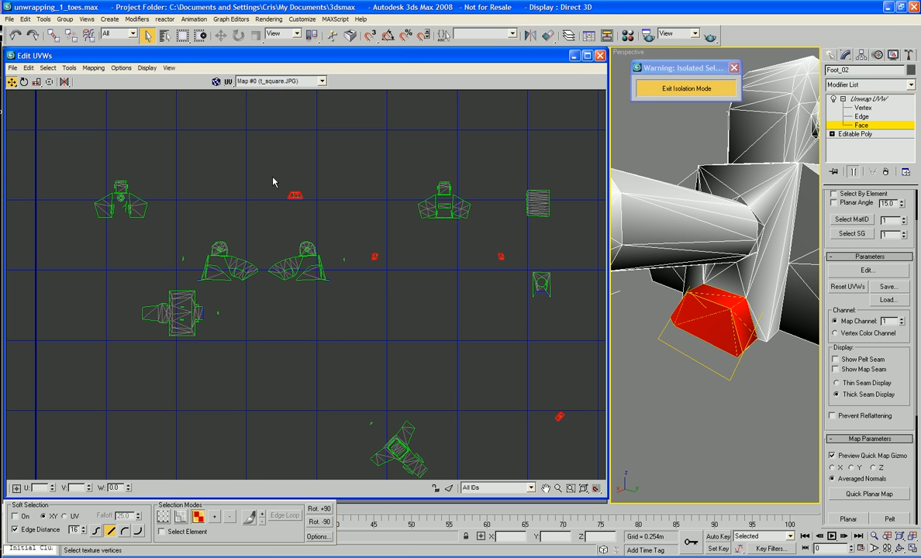
Gather the wedge's front, two side and upper face pieces below the block's front face piece, with the sides flanking the front.
left_click(295, 195)
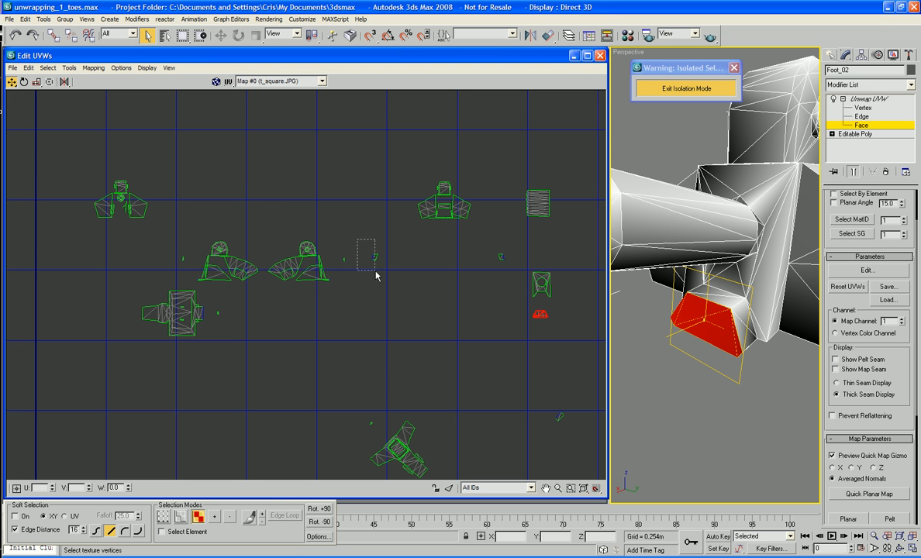
left_click_drag(376, 275, 376, 273)
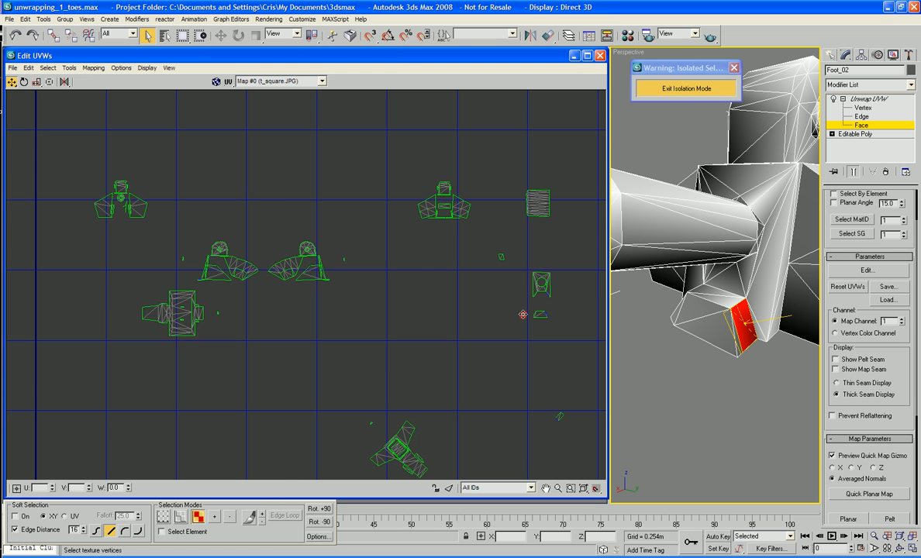
left_click_drag(486, 246, 555, 316)
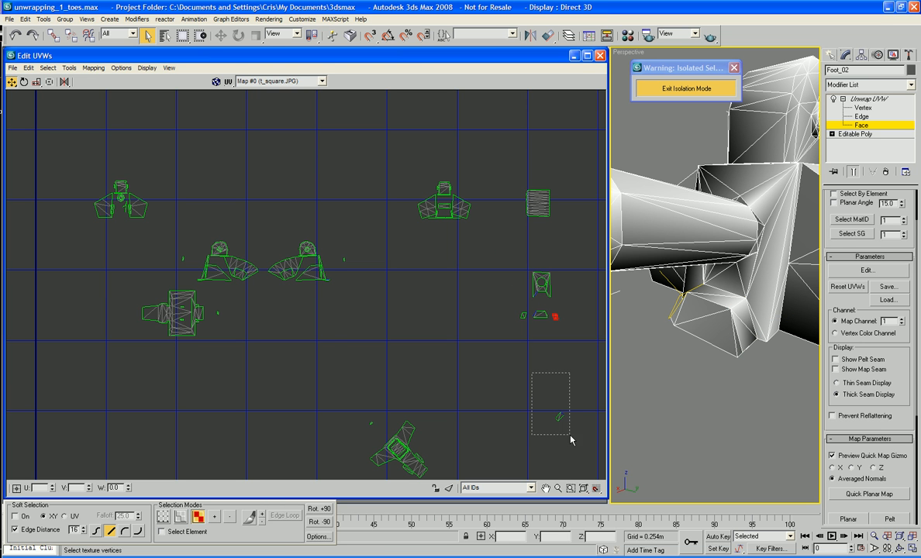
left_click_drag(571, 439, 539, 324)
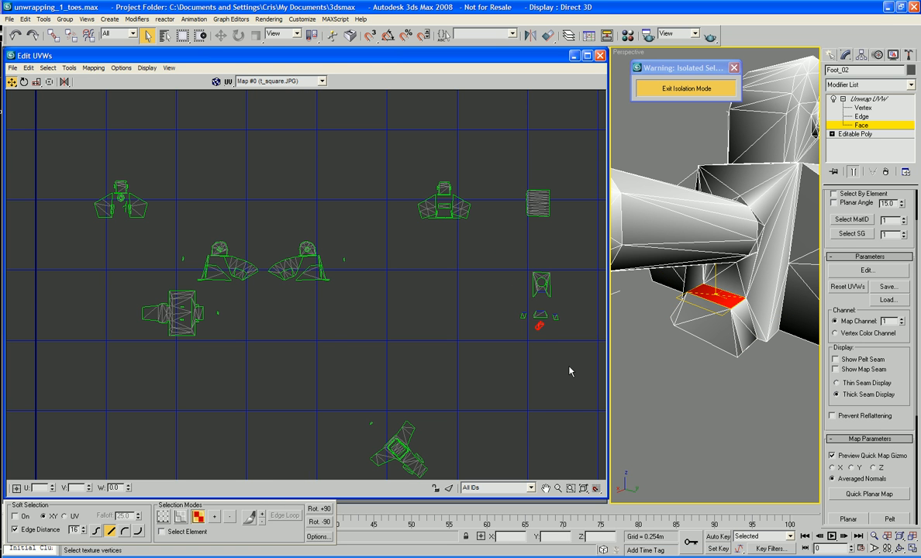
Rotate the wedge's upper face piece until it lies horizontal, and place it between the block's front piece and the wedge's front piece.
scroll(499, 355, "up", 4)
middle_click_drag(461, 303, 510, 392)
scroll(507, 402, "up", 2)
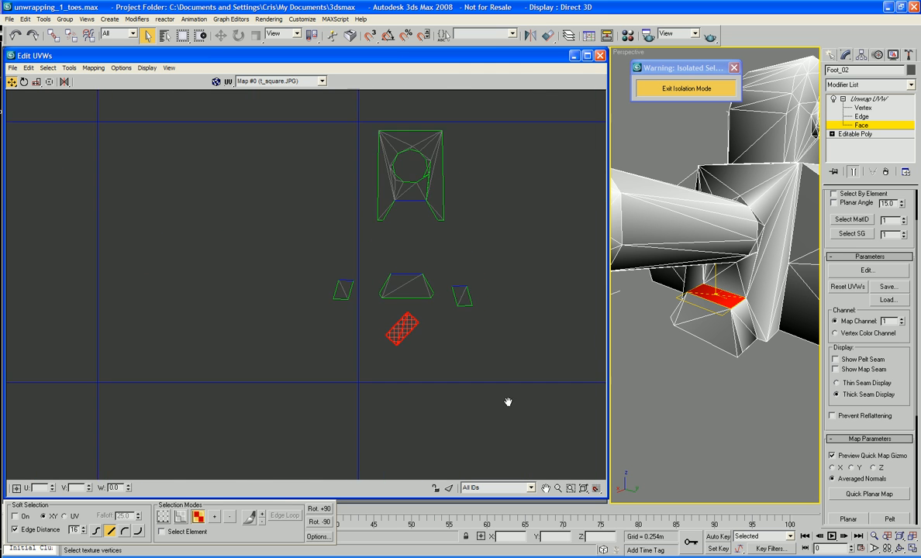
scroll(508, 402, "up", 2)
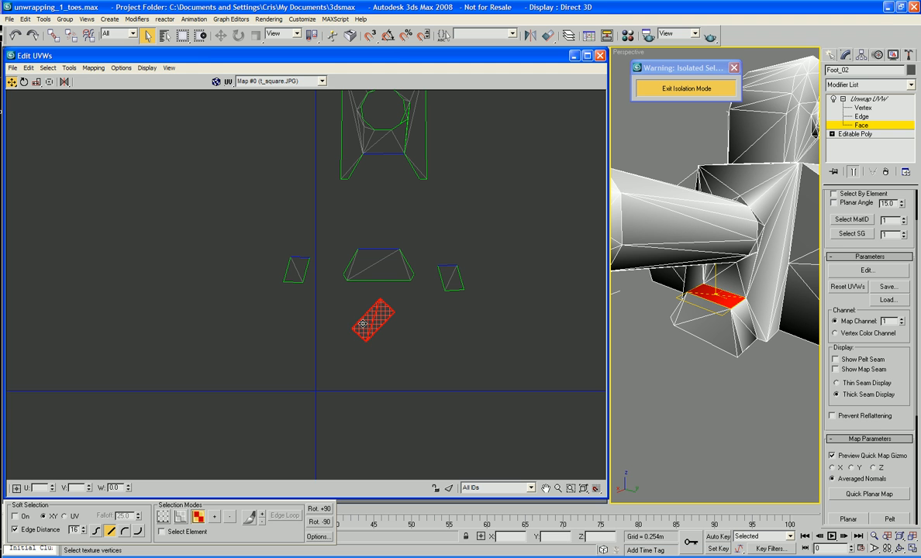
left_click_drag(397, 339, 369, 328)
key("ctrl+z")
left_click(24, 82)
left_click_drag(371, 319, 377, 462)
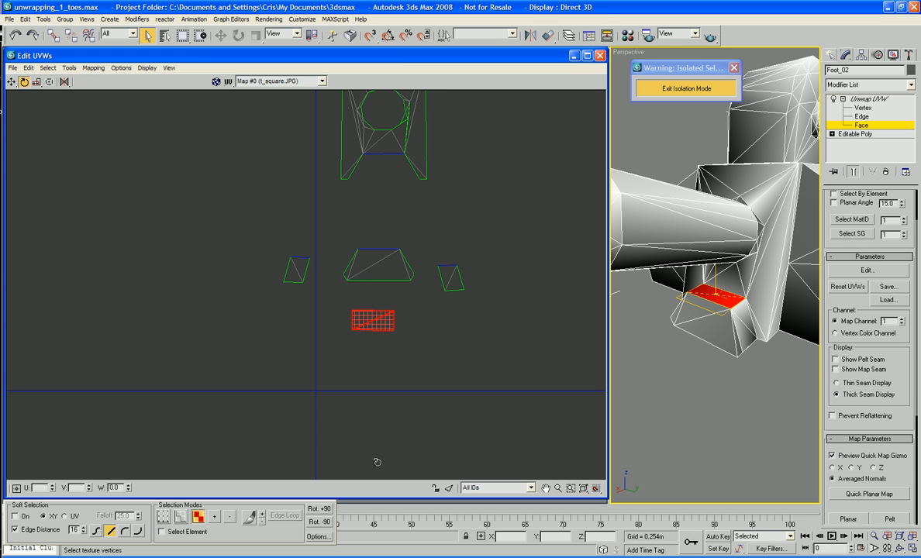
left_click(11, 81)
left_click_drag(373, 322, 378, 190)
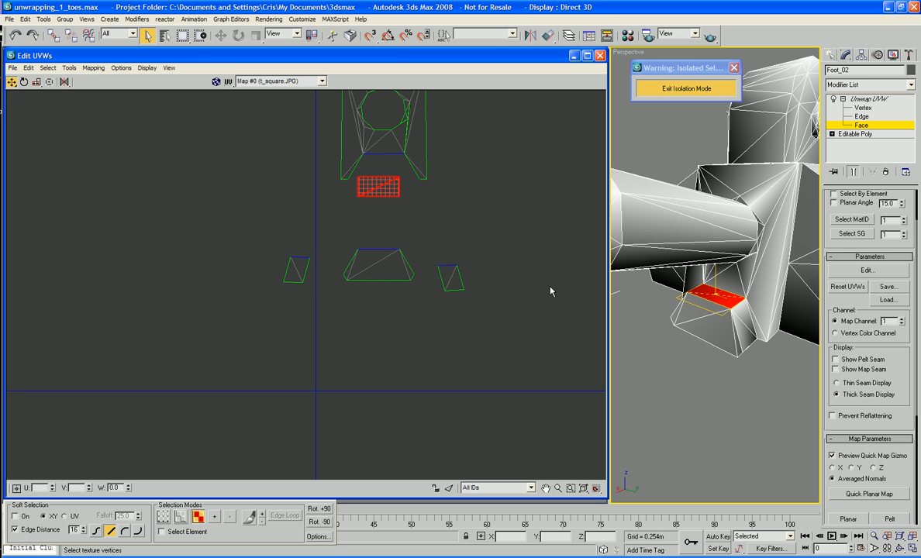
Show the map seams and align the wedge's upper face piece directly under the matching lower edge of the block's front piece.
left_click(836, 369)
scroll(603, 408, "up", 2)
middle_click_drag(454, 295, 510, 376)
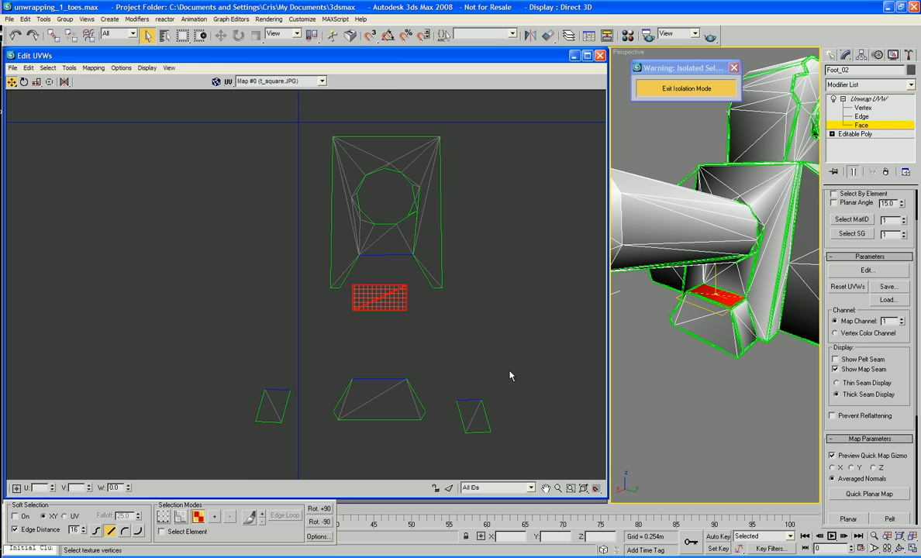
left_click_drag(388, 308, 396, 282)
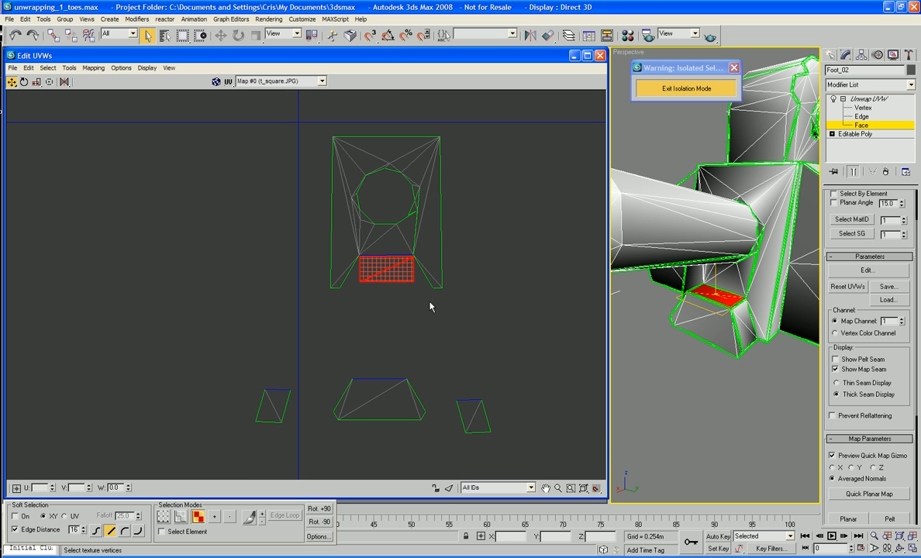
scroll(448, 431, "down", 1)
scroll(366, 286, "up", 4)
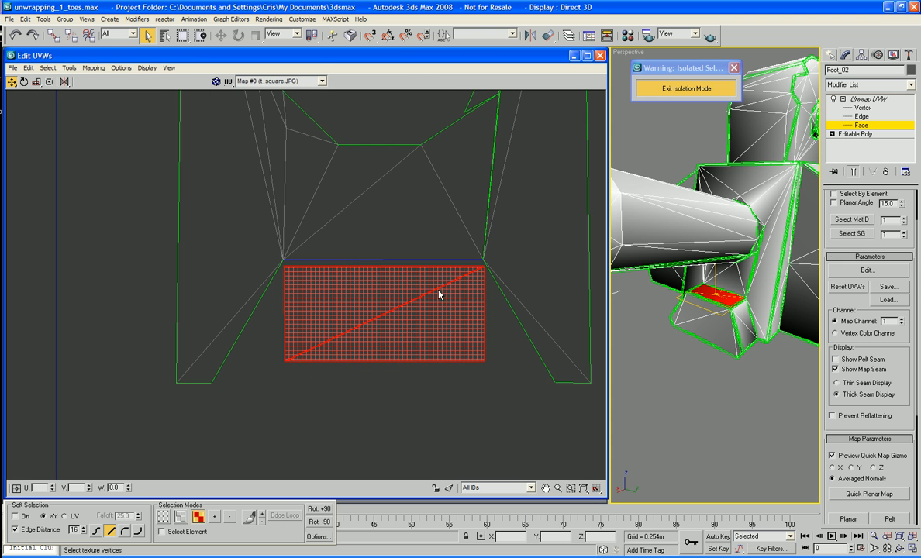
Target-weld the two upper corner vertices of the wedge's upper face piece to the block's front piece.
left_click(877, 110)
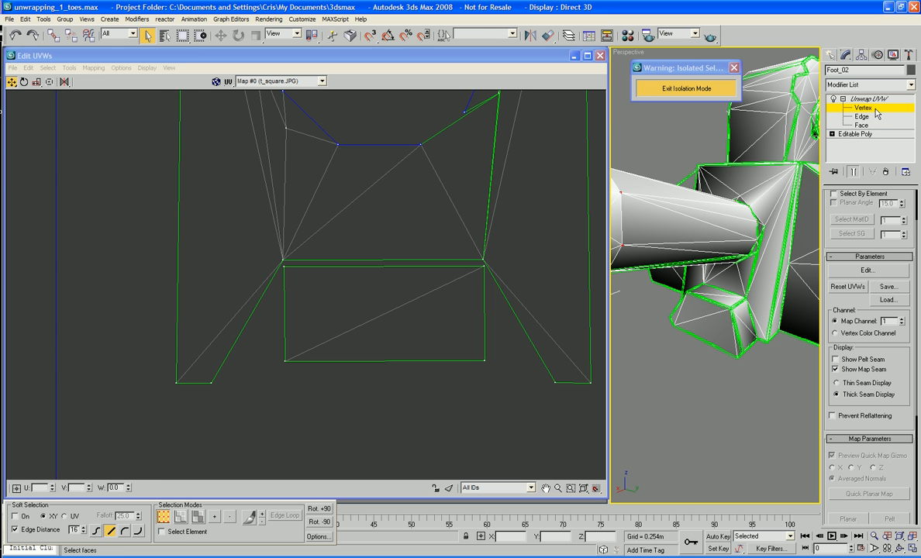
left_click(69, 68)
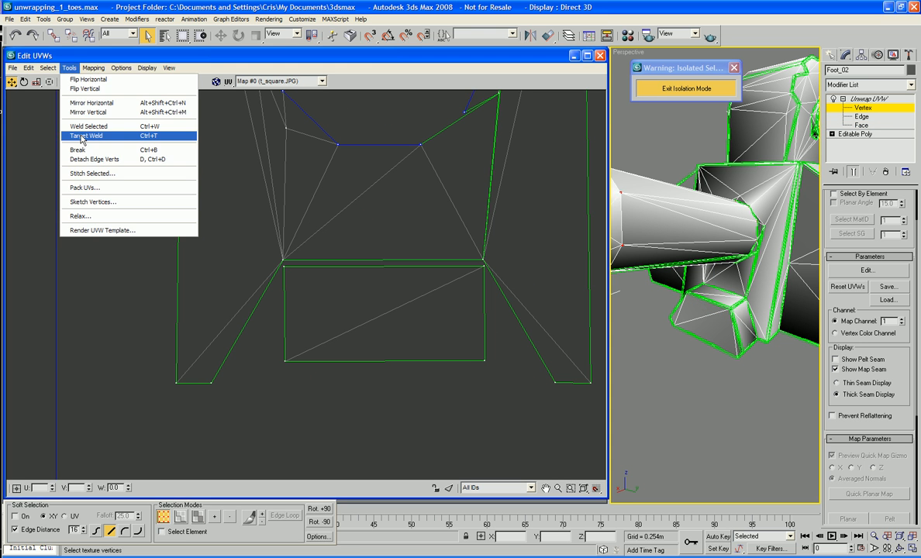
left_click(86, 136)
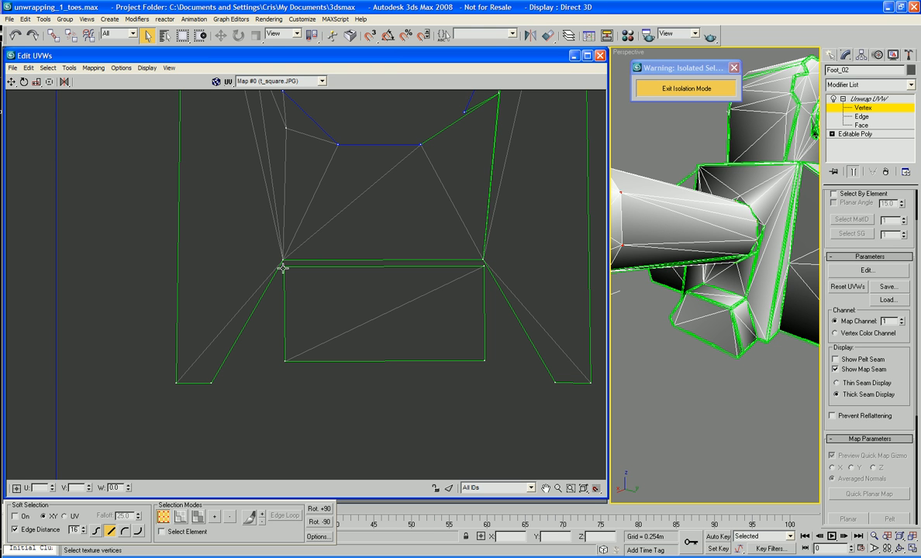
left_click_drag(283, 261, 483, 261)
middle_click_drag(475, 346, 472, 296)
scroll(475, 244, "down", 4)
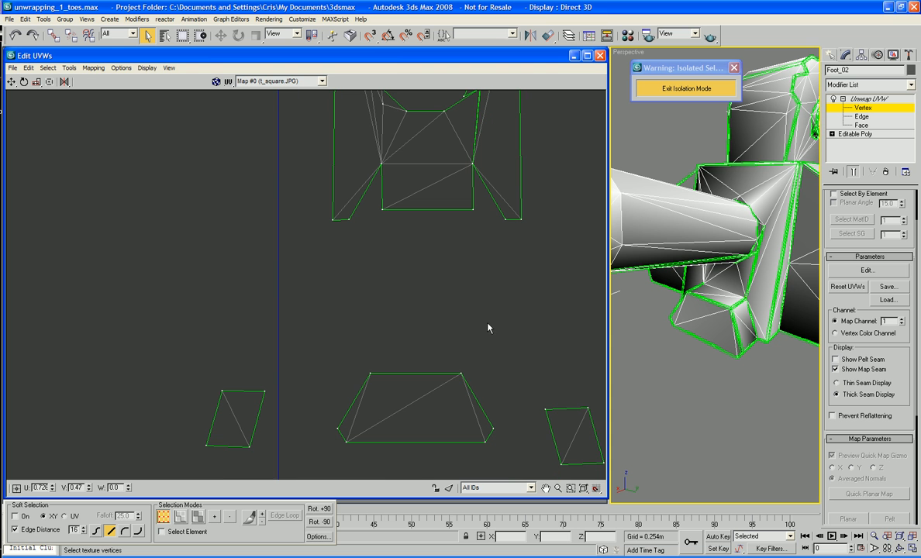
Select all vertices of the wedge's front piece and move it up against the lower edge of the welded upper face.
left_click(462, 374)
left_click_drag(302, 333, 411, 444)
left_click_drag(498, 463, 310, 326)
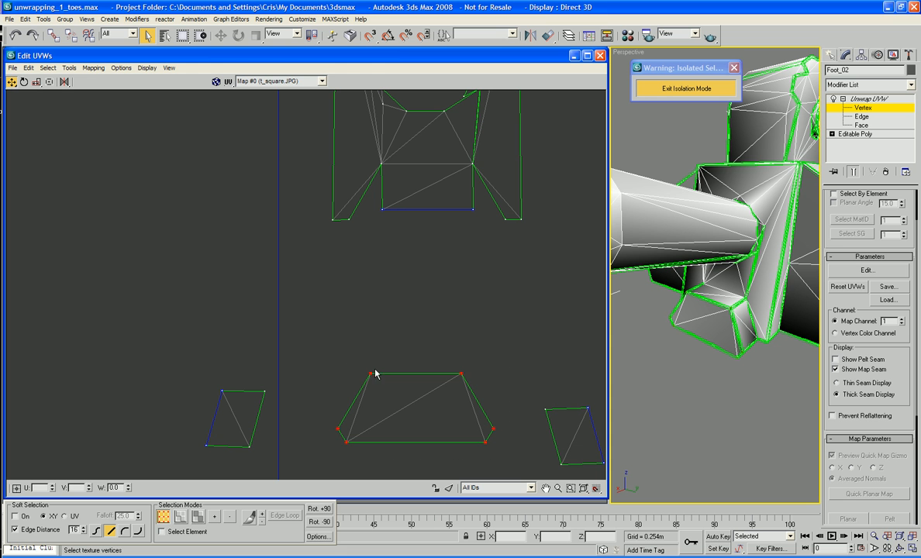
left_click_drag(369, 374, 381, 214)
scroll(493, 345, "up", 5)
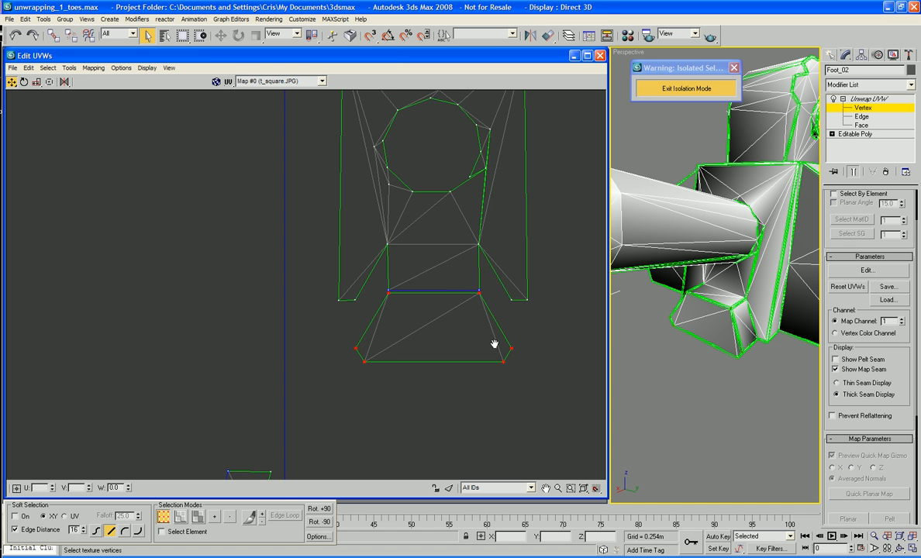
Target-weld the two upper vertices of the wedge's front piece to the lower corners of the upper face.
left_click(69, 68)
left_click(87, 140)
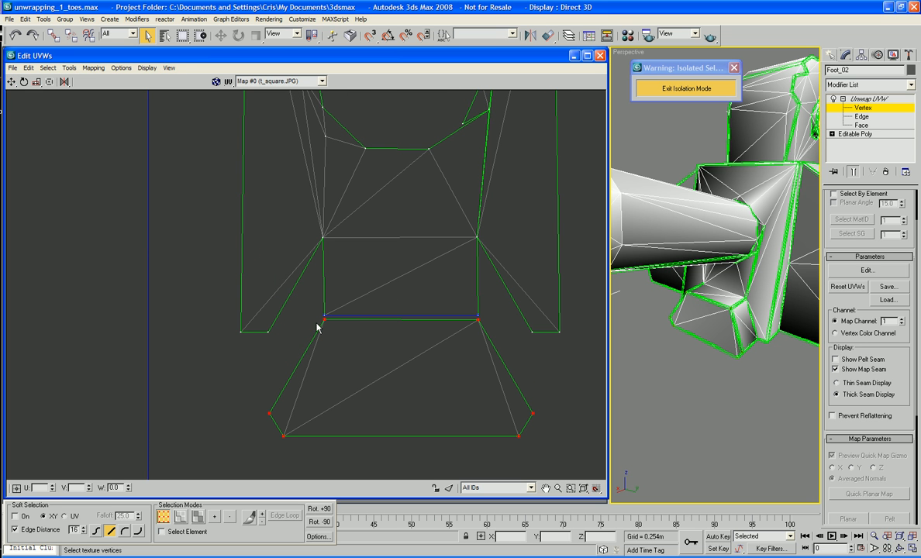
left_click_drag(324, 319, 324, 315)
left_click_drag(476, 324, 476, 319)
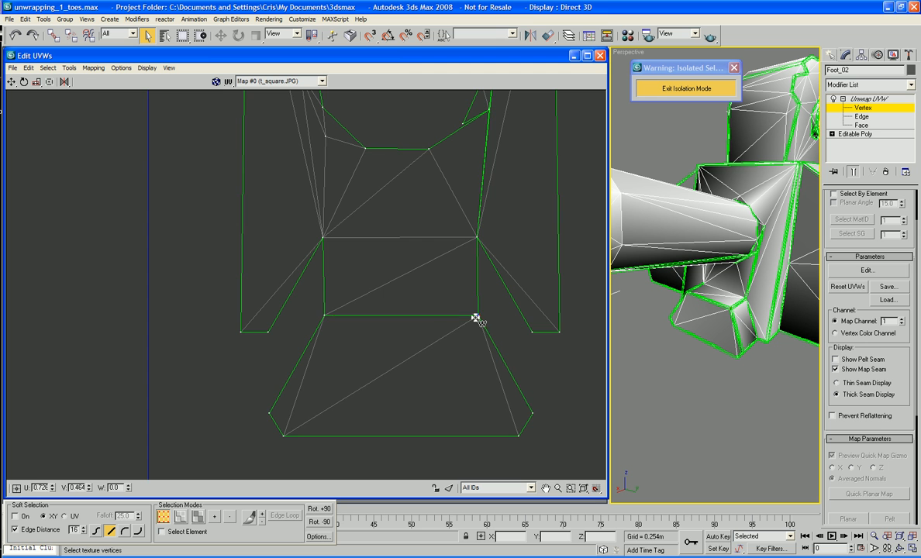
scroll(512, 330, "down", 4)
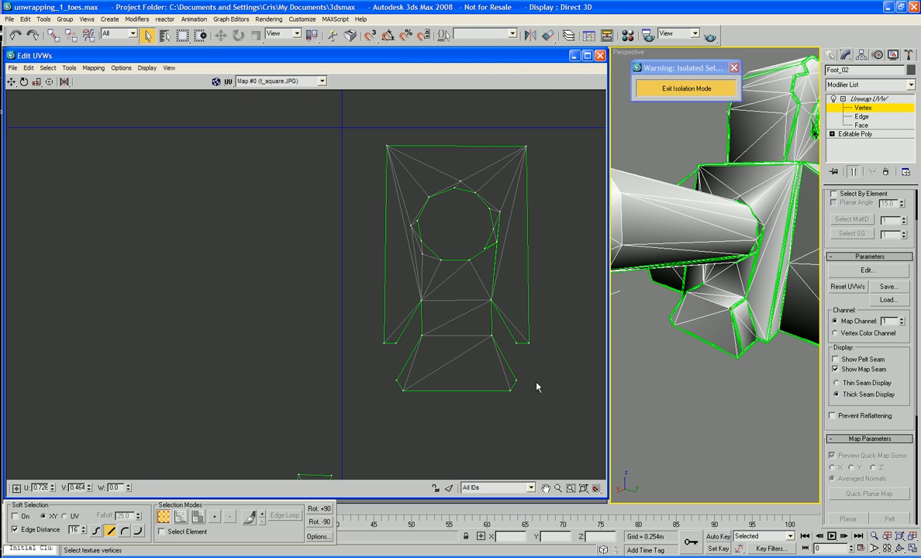
Narrow both wedge side pieces into thin strips by moving their outer vertex pairs inward.
middle_click_drag(534, 370, 483, 310)
left_click_drag(548, 445, 516, 401)
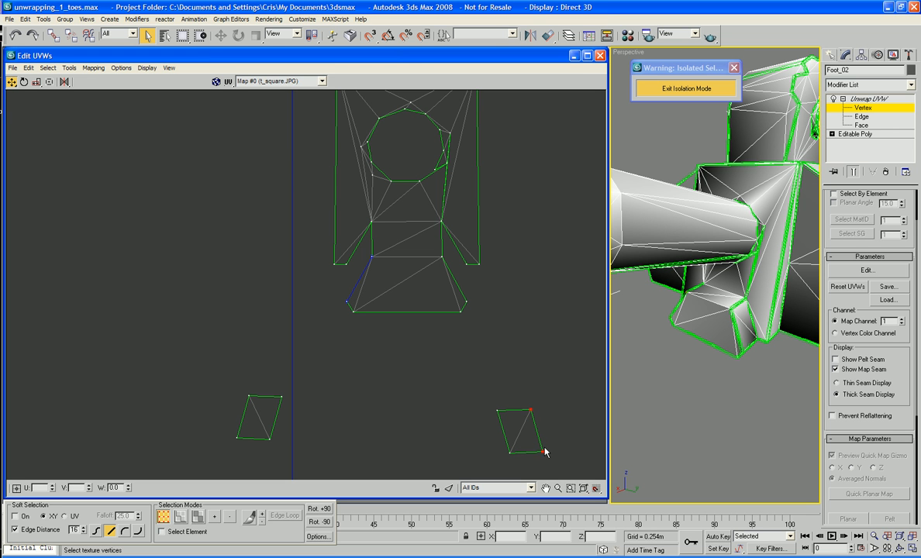
left_click_drag(545, 451, 521, 451)
left_click_drag(207, 368, 259, 434)
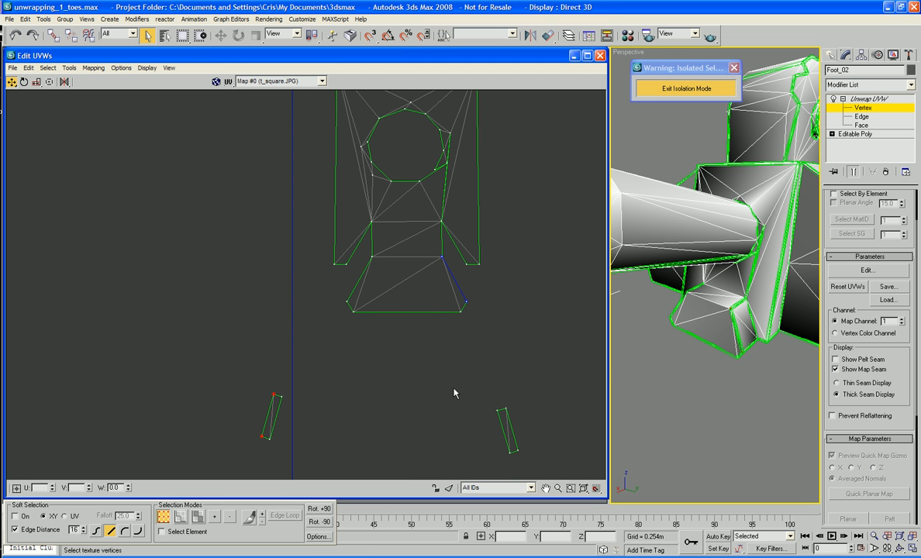
Move the right side strip next to the wedge's front piece and rotate it to run parallel to the adjoining slanted edge.
left_click_drag(469, 390, 534, 458)
middle_click_drag(545, 396, 517, 397)
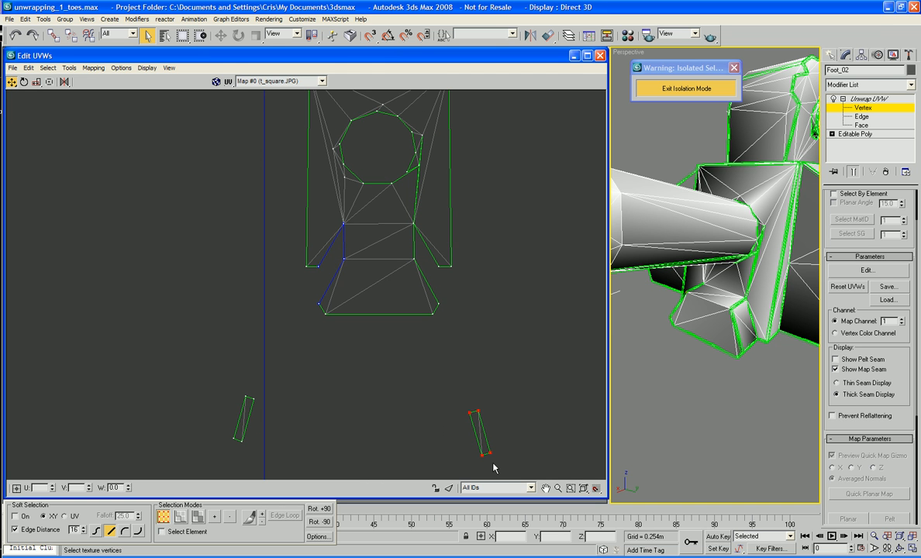
left_click_drag(490, 453, 469, 326)
scroll(504, 333, "up", 2)
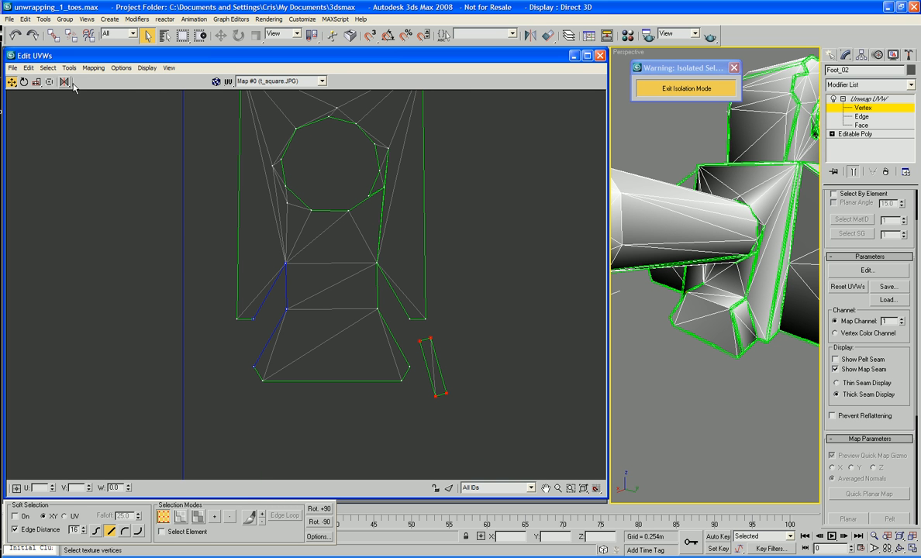
left_click(24, 82)
left_click_drag(419, 341, 420, 357)
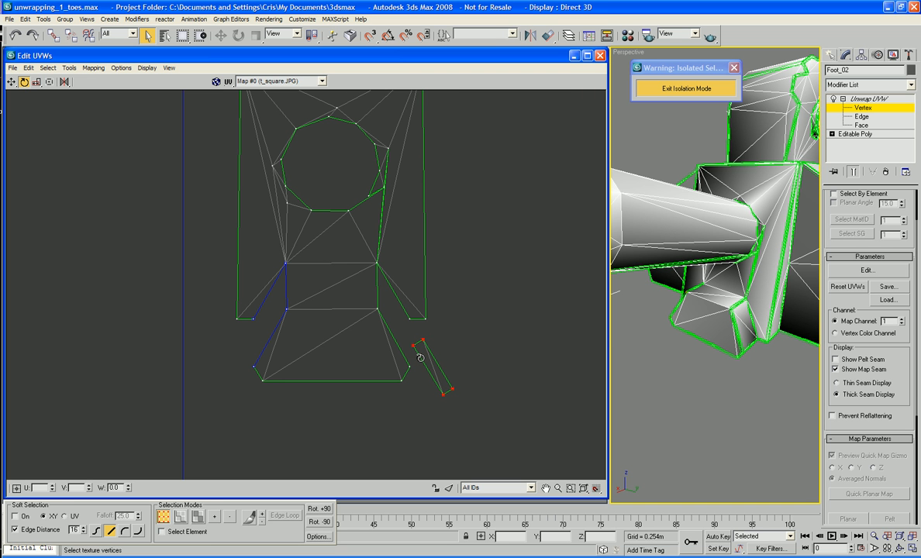
left_click(11, 81)
left_click_drag(415, 345, 358, 290)
Examine which UV edges the side strip's two long edges share by selecting each in turn.
left_click(476, 356)
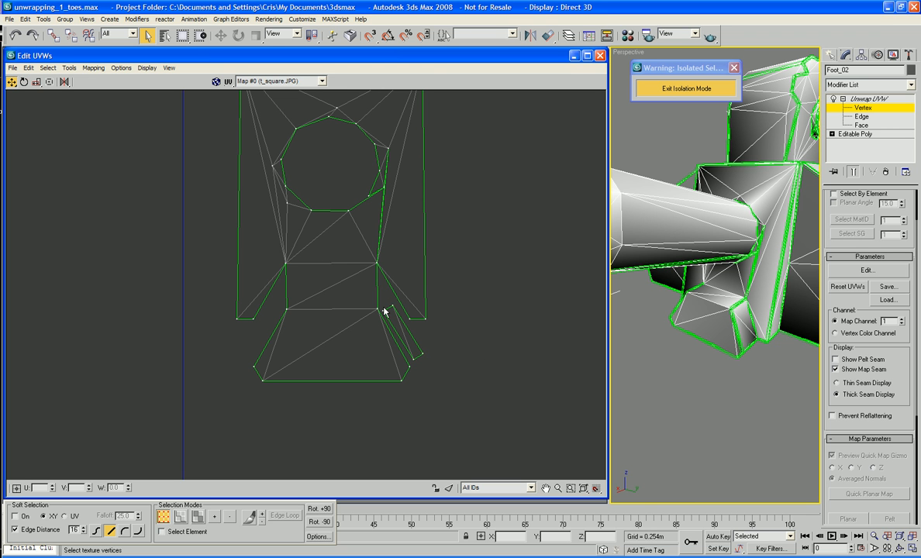
left_click(382, 308)
scroll(452, 318, "up", 2)
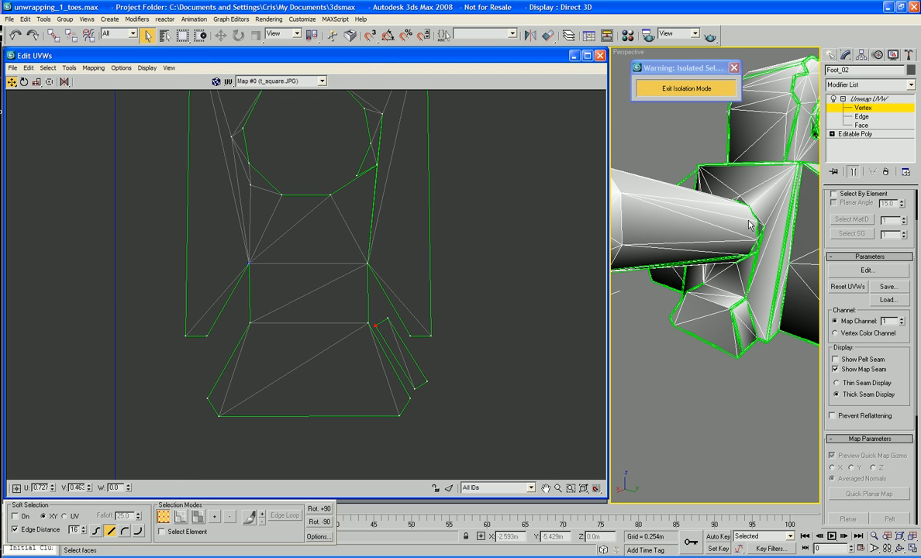
left_click(862, 116)
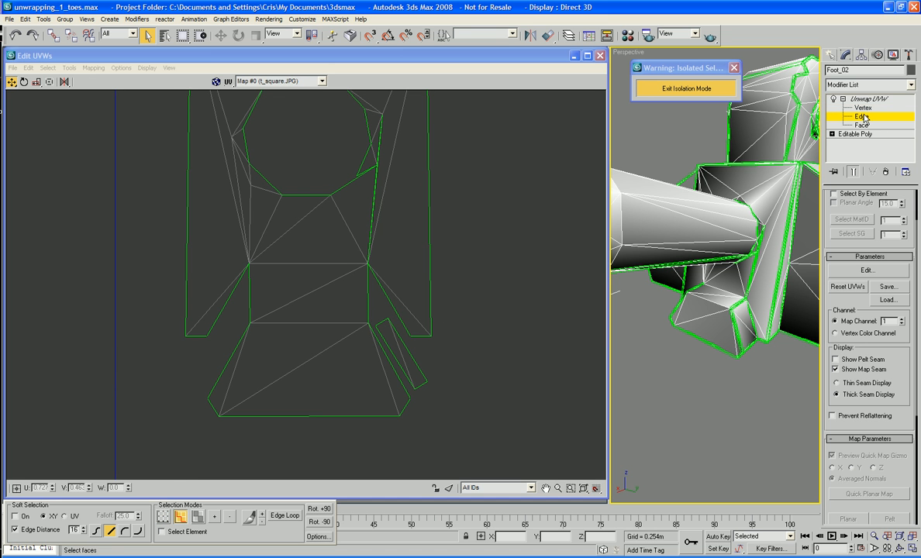
left_click(400, 365)
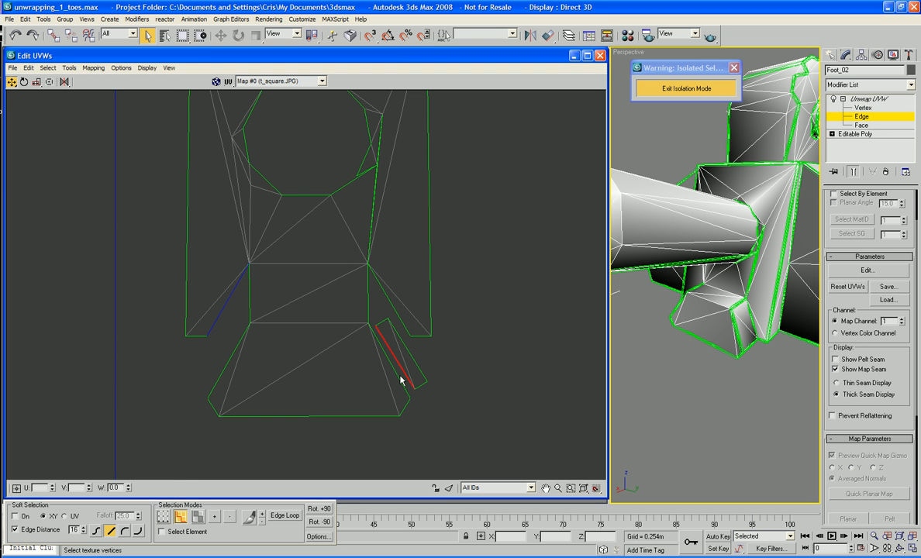
left_click(400, 379)
left_click(400, 363)
scroll(477, 378, "down", 4)
middle_click_drag(477, 378, 482, 386)
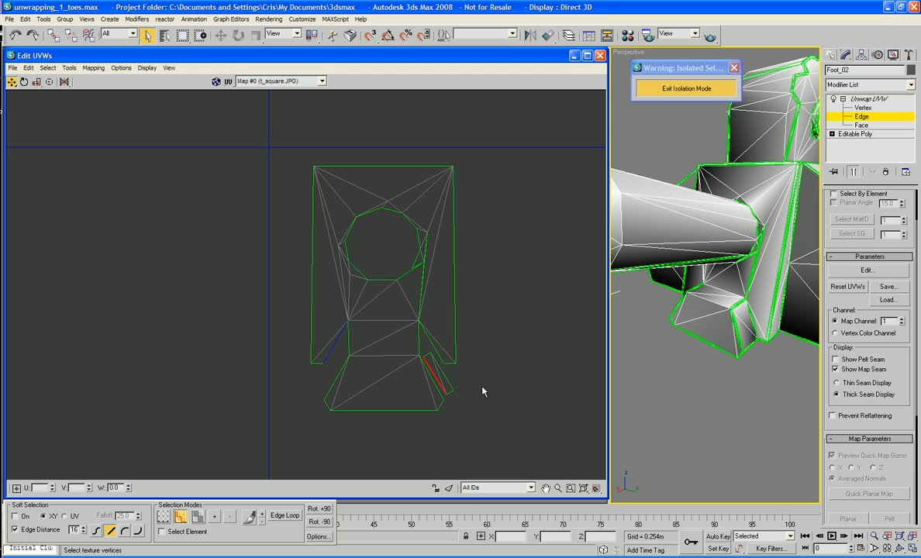
left_click(448, 380)
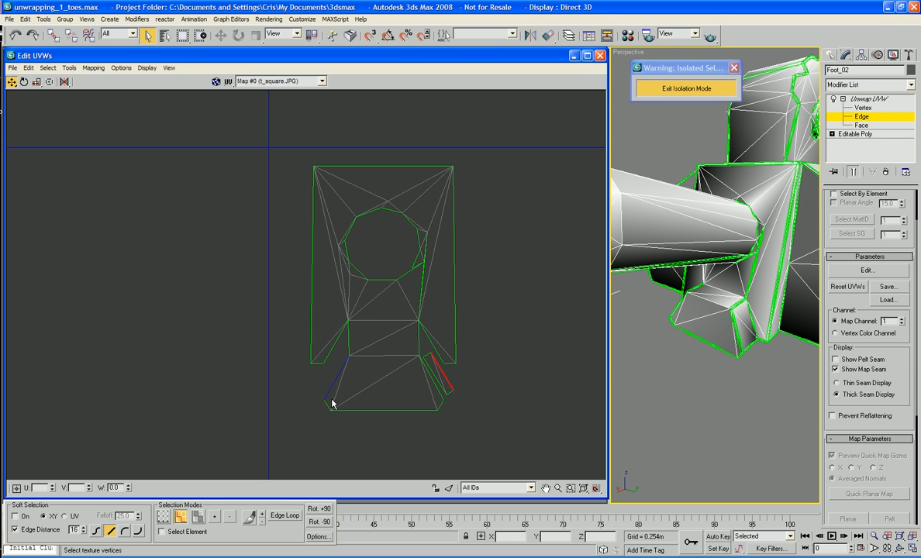
Rotate the selected side strip to the opposite slant and move it beside the left slanted edge of the wedge's front piece.
left_click(433, 371, "ctrl")
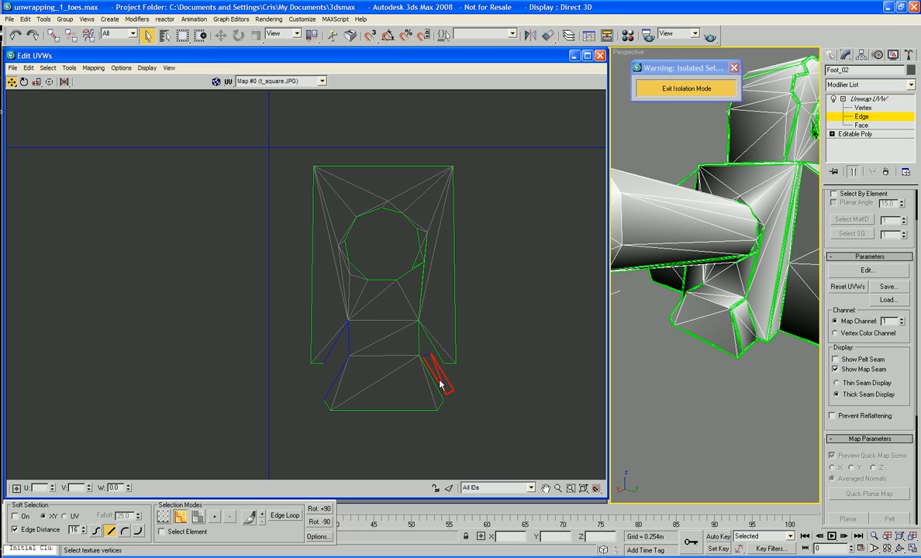
left_click(427, 359, "ctrl")
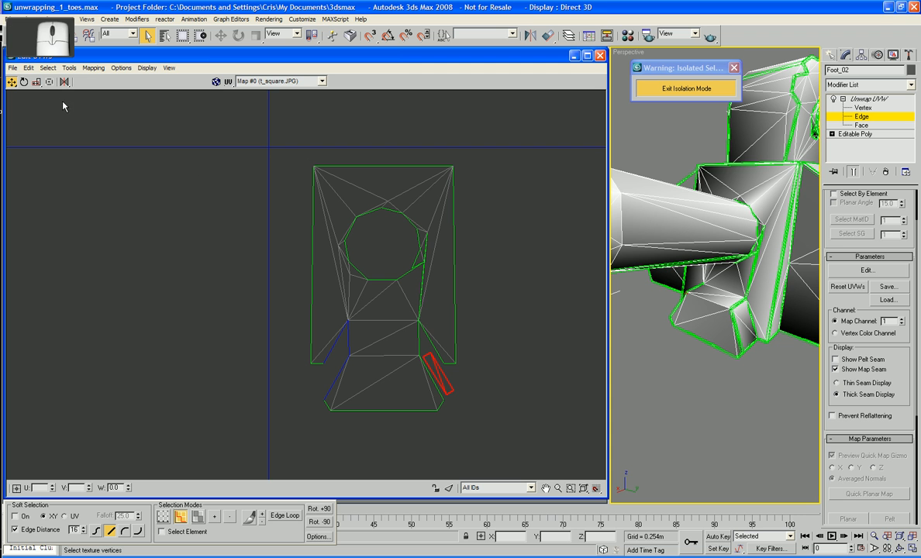
left_click(24, 81)
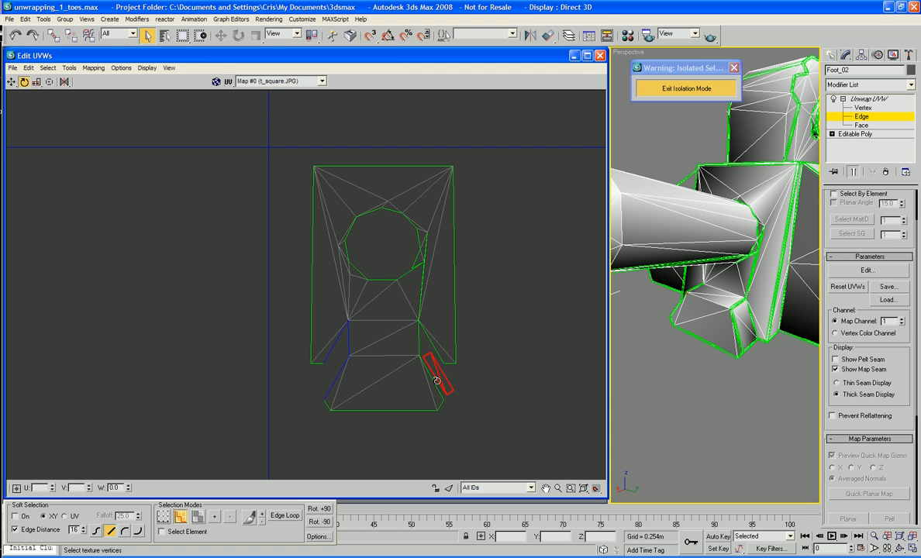
left_click_drag(437, 380, 436, 329)
left_click(11, 81)
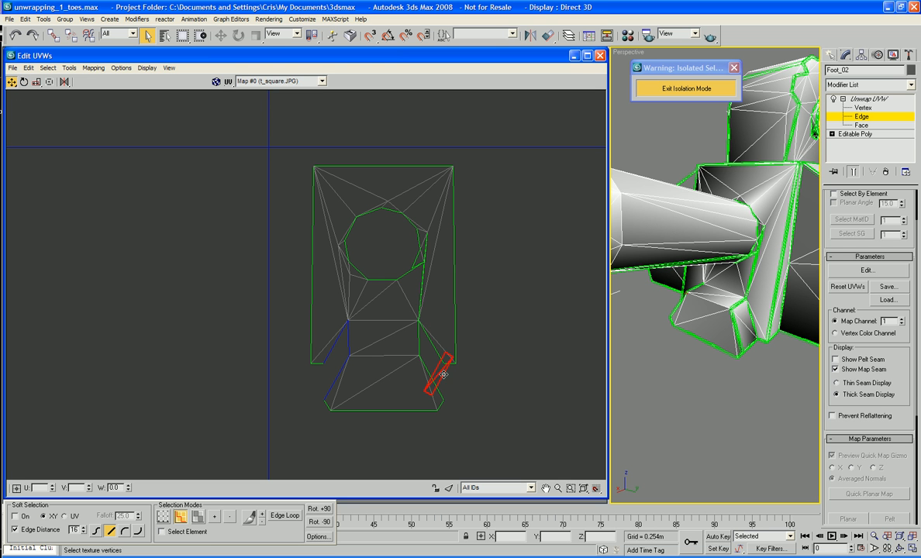
left_click_drag(443, 375, 336, 373)
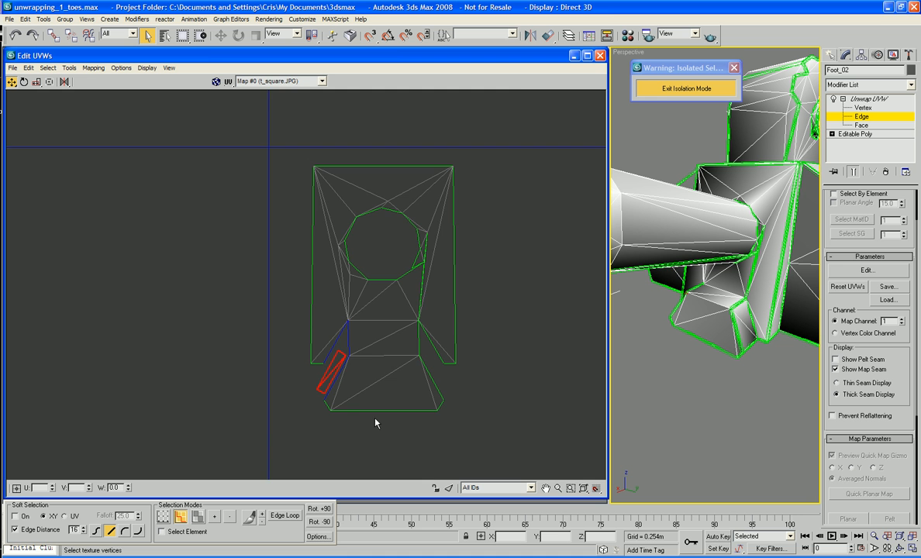
Target-weld the left strip's inner vertices to the matching vertices on the left slanted edge of the wedge's front piece.
middle_click_drag(375, 423, 427, 426)
scroll(407, 421, "up", 4)
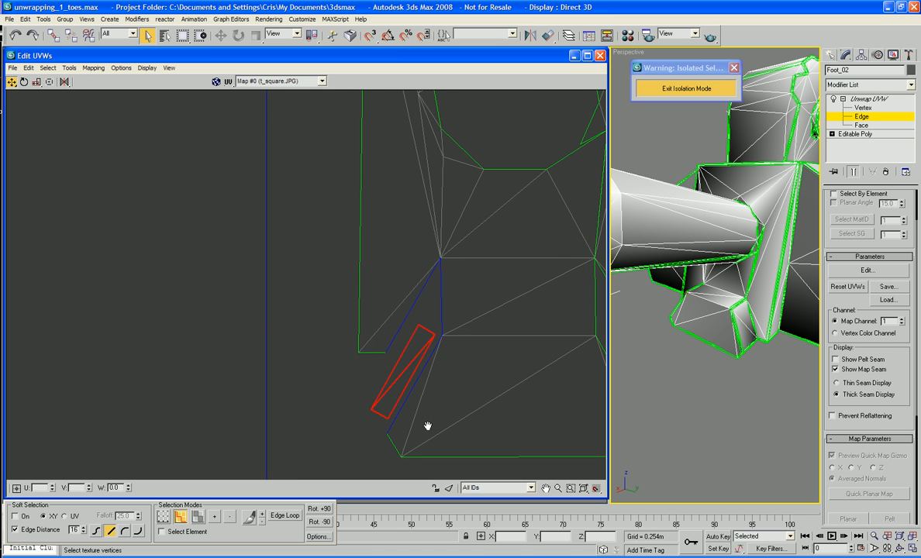
scroll(394, 412, "down", 2)
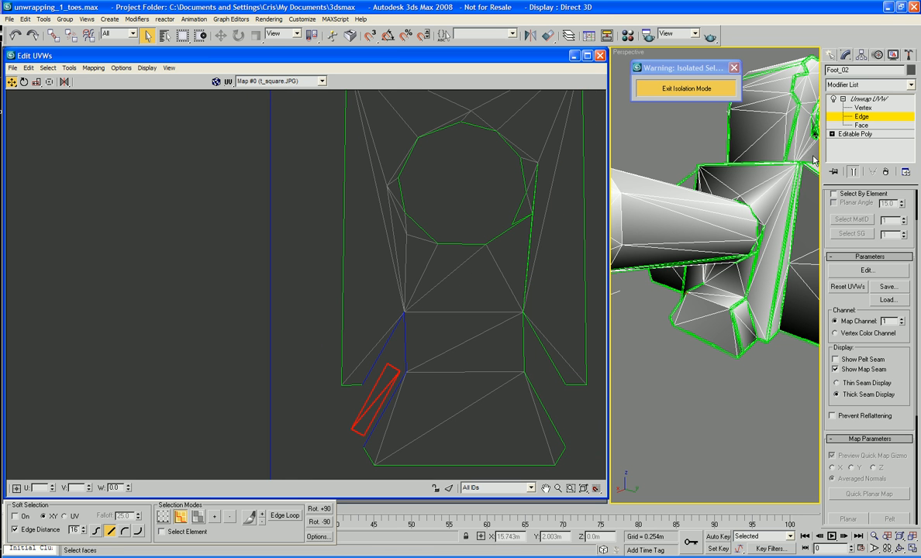
key("1")
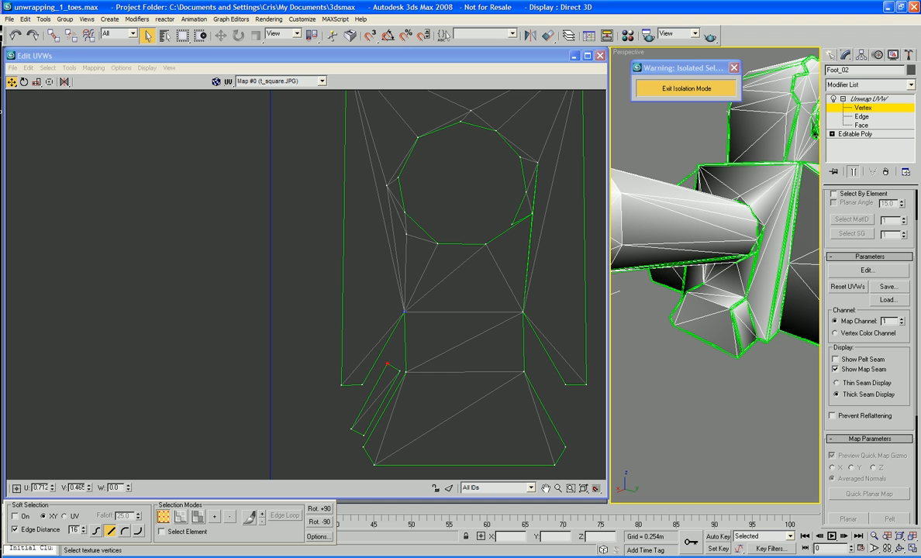
left_click(69, 67)
left_click(110, 137)
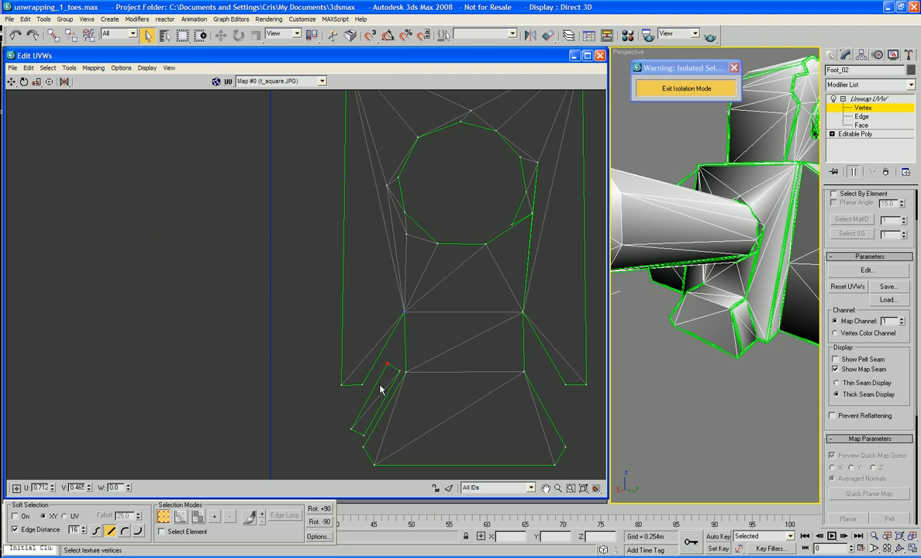
left_click_drag(398, 370, 405, 372)
Select all four vertices of the remaining wedge side strip and rotate it to match the slant of the front piece's right edge.
middle_click_drag(454, 424, 423, 396)
scroll(422, 395, "down", 4)
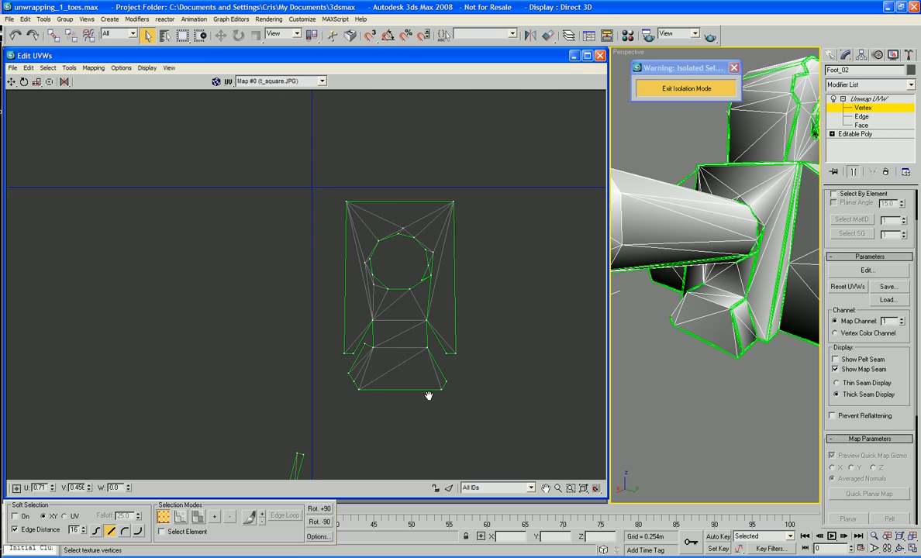
left_click_drag(283, 430, 293, 475)
left_click(294, 458)
right_click(316, 475)
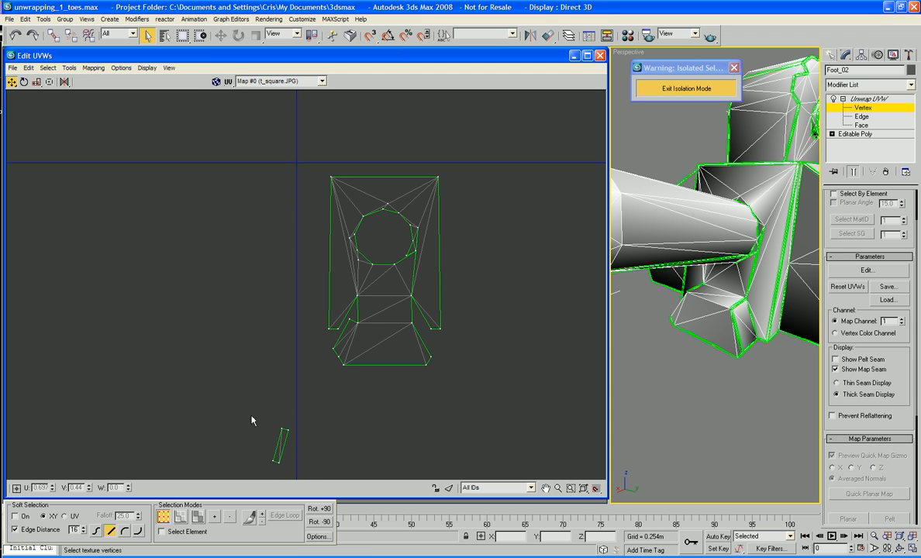
left_click_drag(251, 416, 311, 485)
left_click(70, 69)
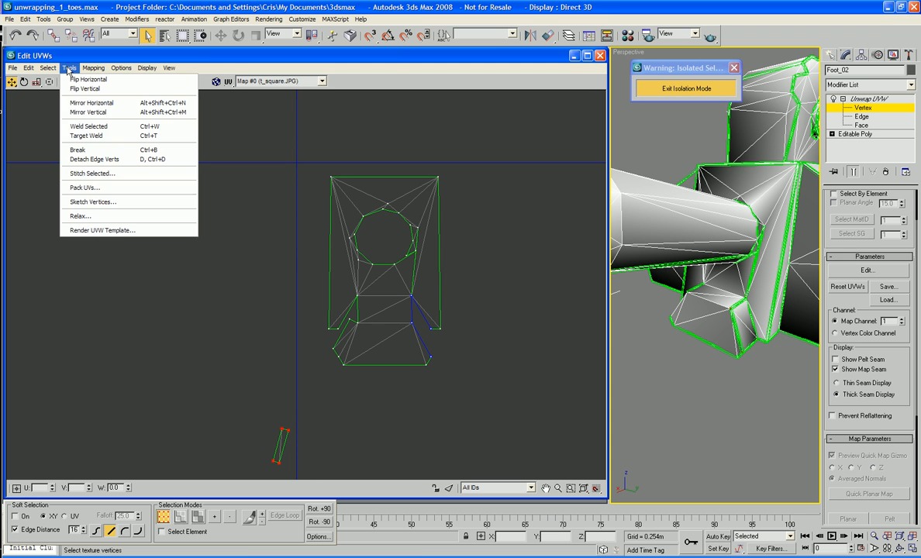
left_click(111, 234)
left_click(25, 82)
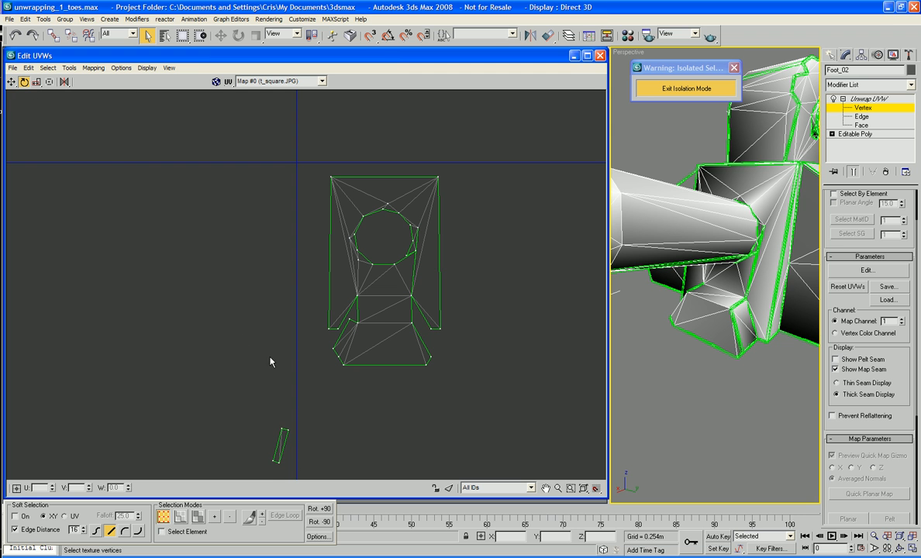
left_click_drag(303, 418, 216, 463)
left_click_drag(268, 403, 284, 469)
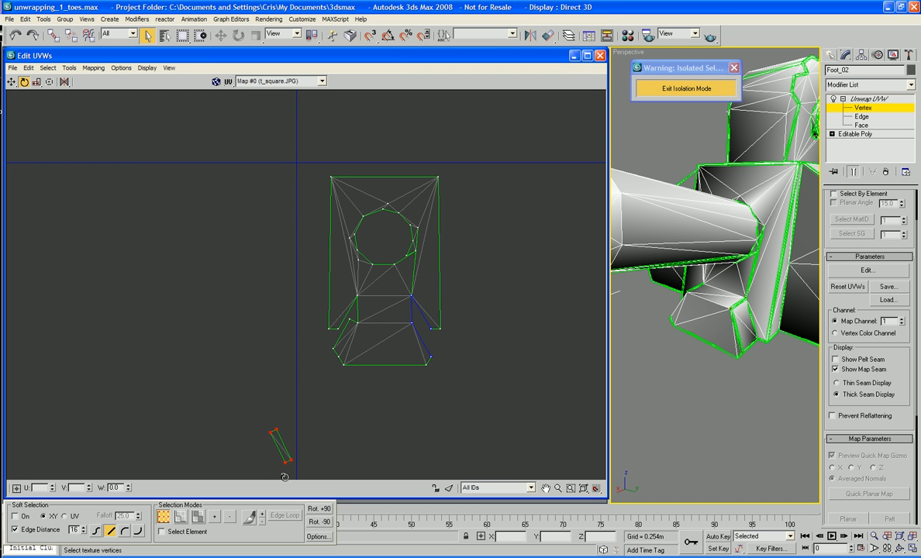
Move the rotated strip right beside the right slanted edge of the wedge's front piece.
left_click(12, 82)
left_click_drag(276, 434, 423, 321)
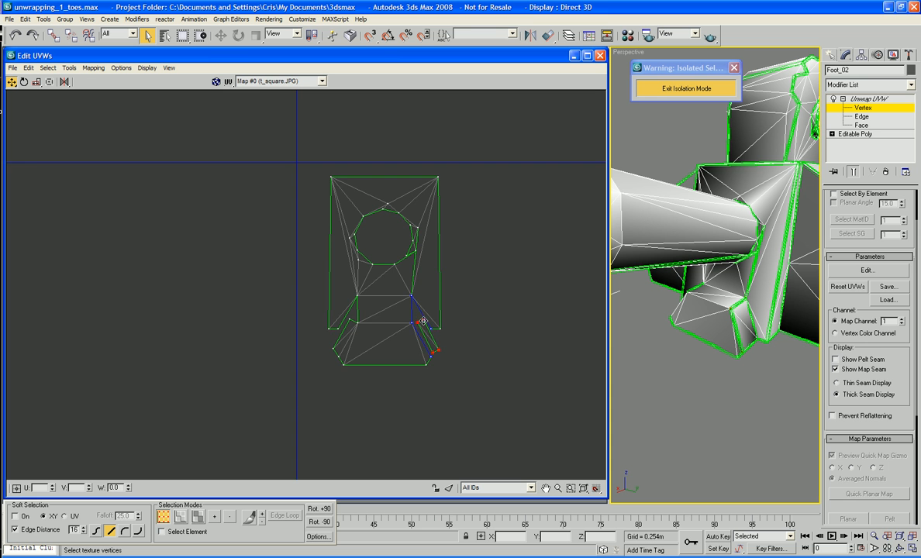
scroll(507, 382, "up", 6)
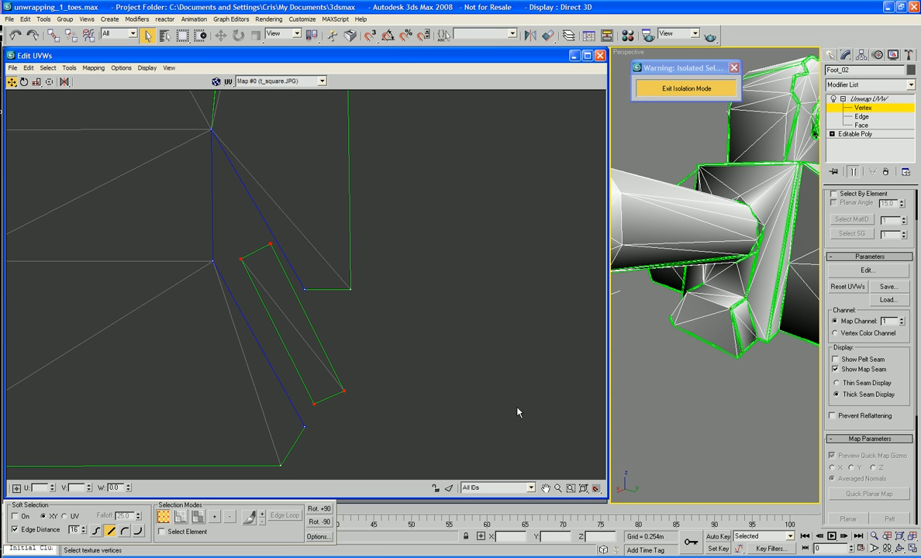
left_click_drag(239, 256, 231, 267)
left_click(24, 82)
scroll(274, 253, "down", 4)
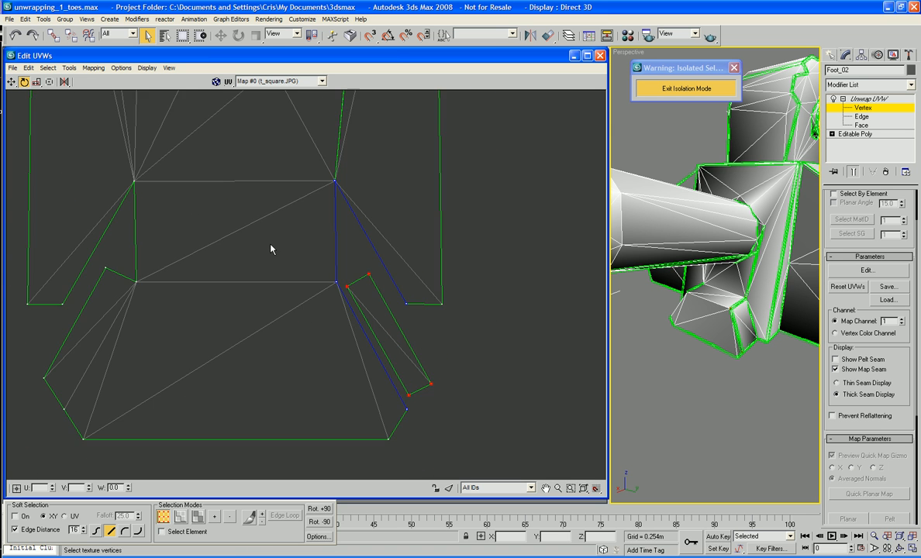
Target-weld the right strip's two inner vertices to the upper and lower ends of the front piece's right slanted edge.
left_click(69, 68)
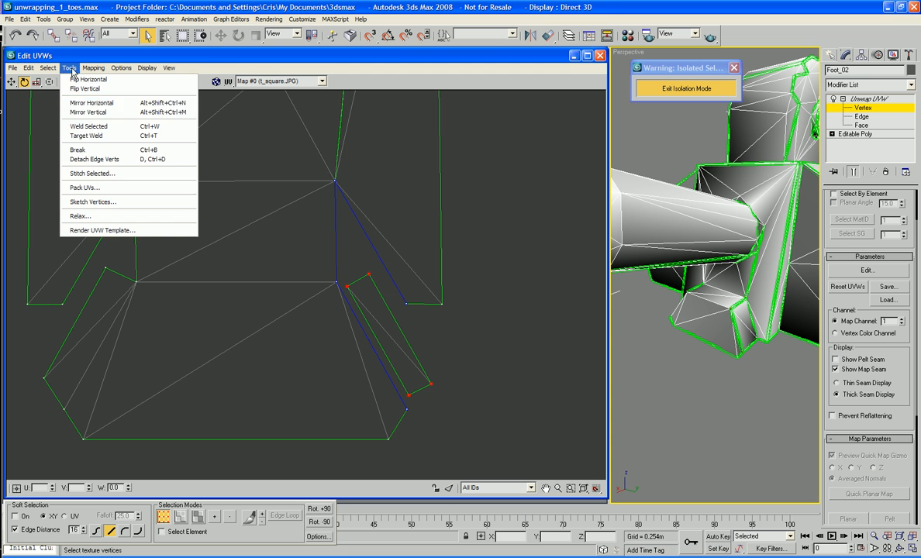
left_click(105, 152)
left_click(477, 341)
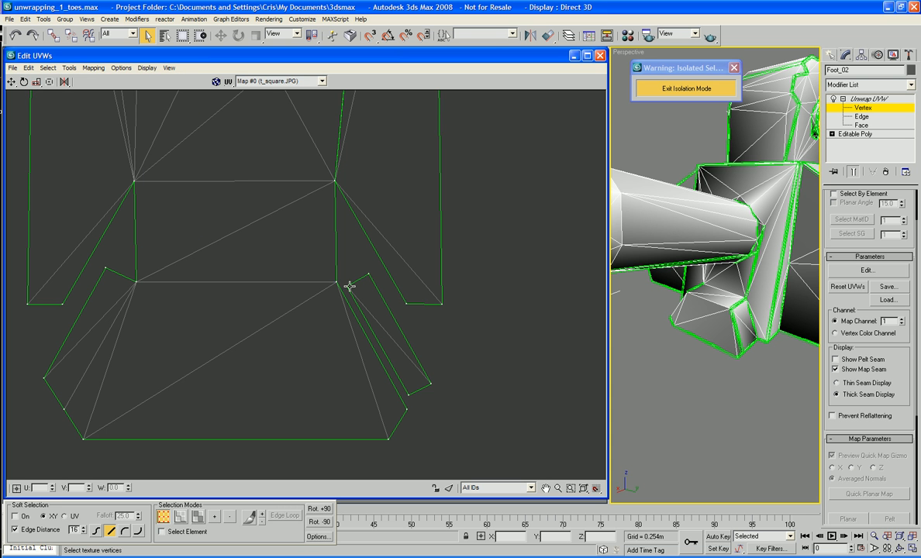
left_click(349, 287)
left_click_drag(349, 288, 339, 288)
left_click_drag(409, 396, 408, 409)
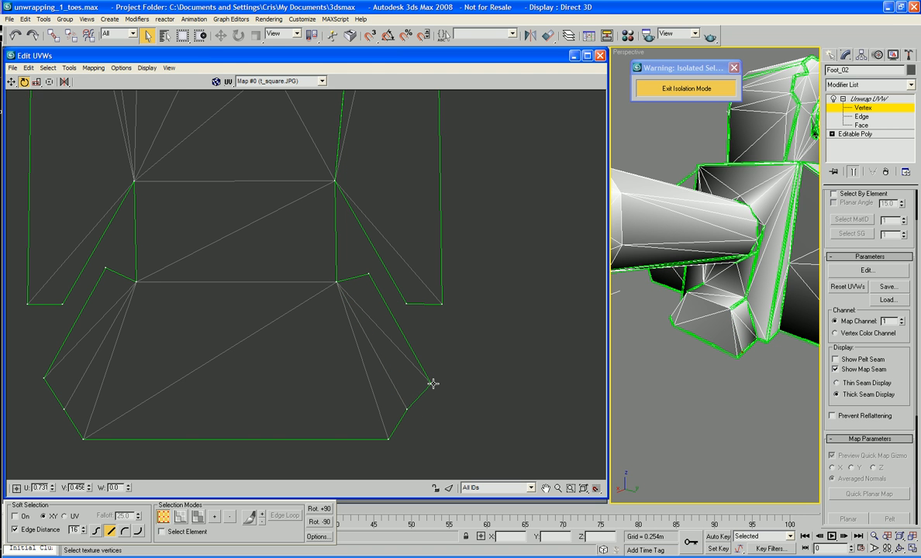
Reposition the right strip's outer vertices so its shape mirrors the left strip.
left_click(12, 82)
right_click(427, 360)
left_click_drag(369, 275, 362, 269)
Break the narrow faces along the block's side edge off their side piece and move them to the right of the front face piece.
scroll(502, 324, "down", 10)
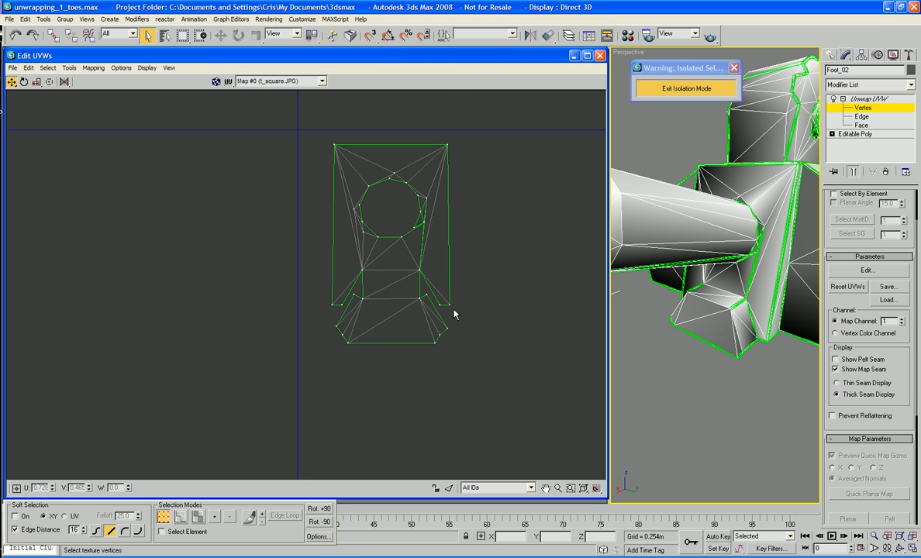
middle_click_drag(453, 314, 407, 335)
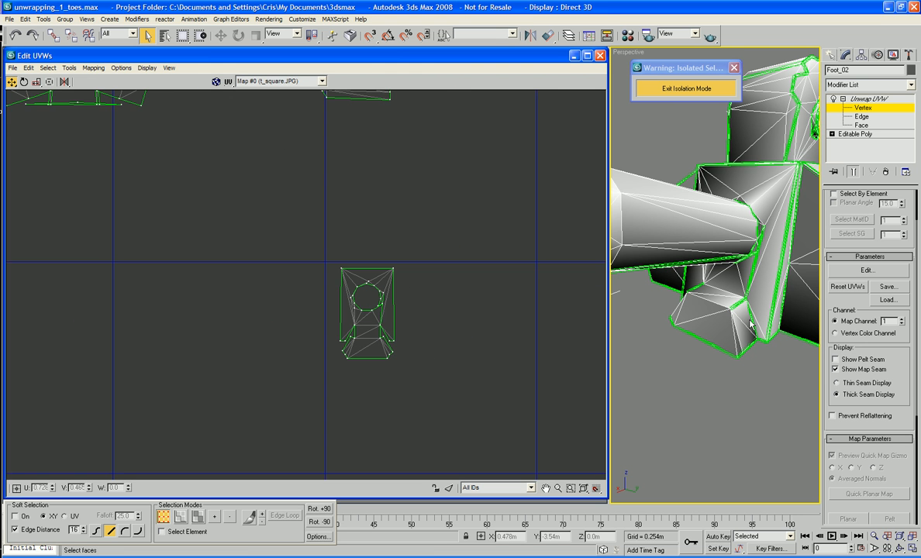
middle_click_drag(698, 302, 767, 310, "alt")
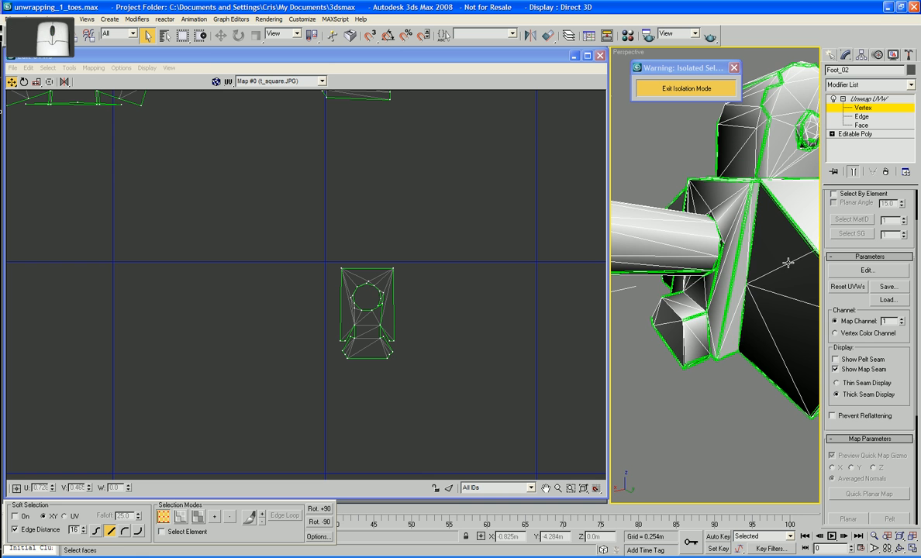
left_click(862, 125)
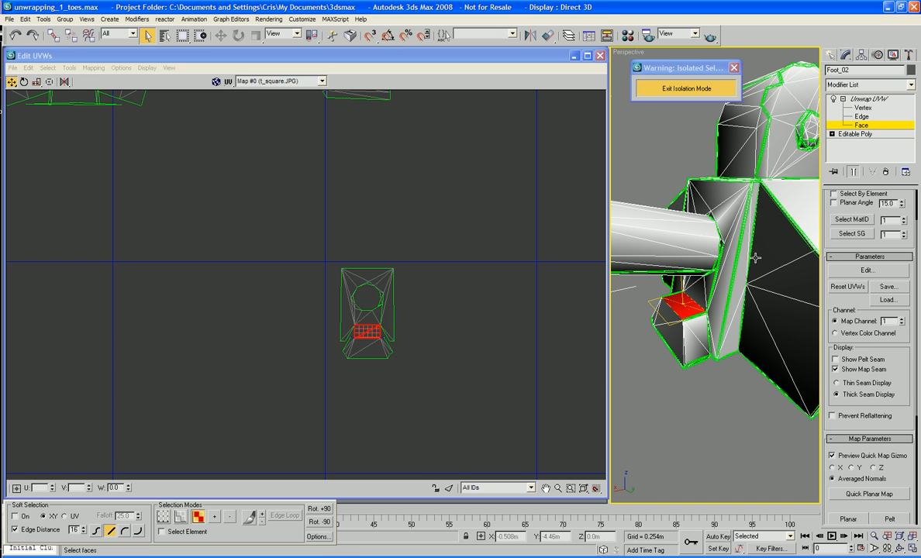
left_click(733, 325)
left_click(744, 269, "ctrl")
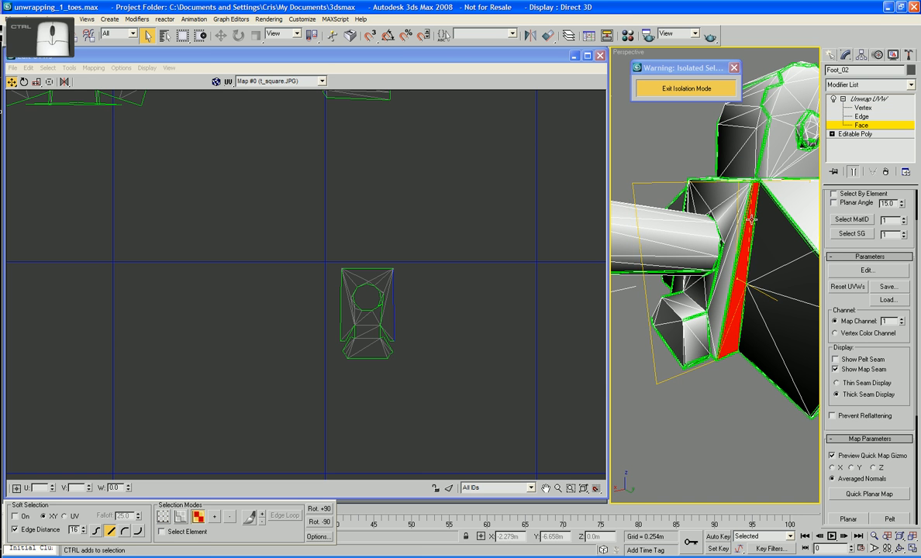
scroll(454, 300, "down", 8)
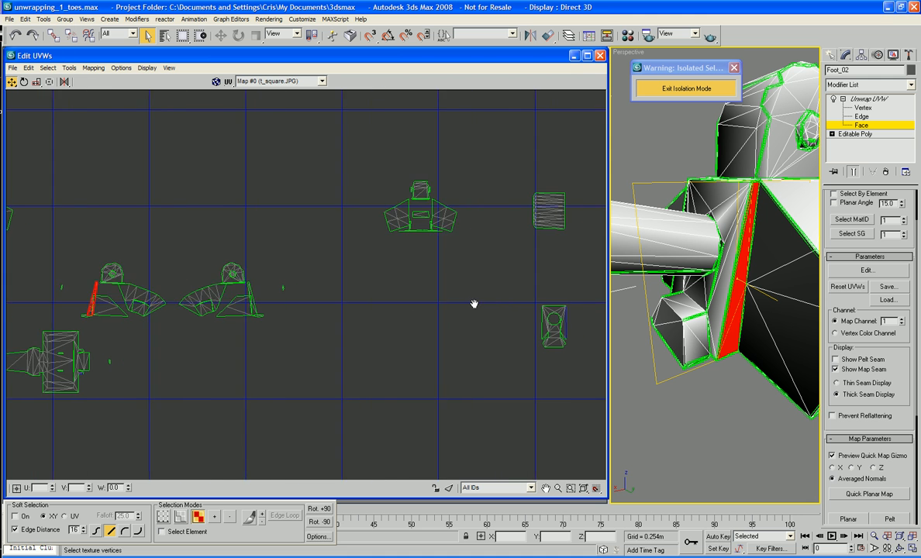
middle_click_drag(224, 299, 260, 299)
scroll(260, 300, "down", 2)
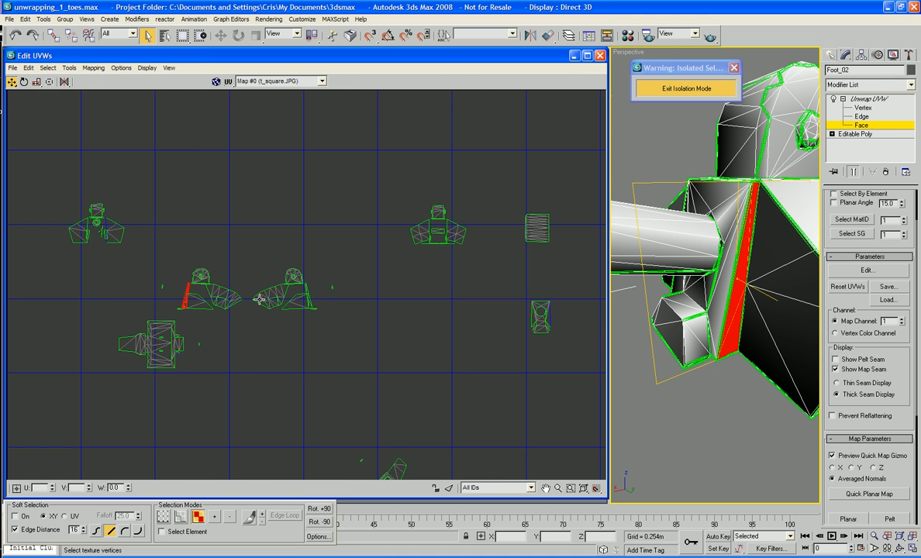
left_click(69, 67)
left_click(85, 150)
left_click_drag(186, 298, 566, 323)
scroll(457, 346, "up", 8)
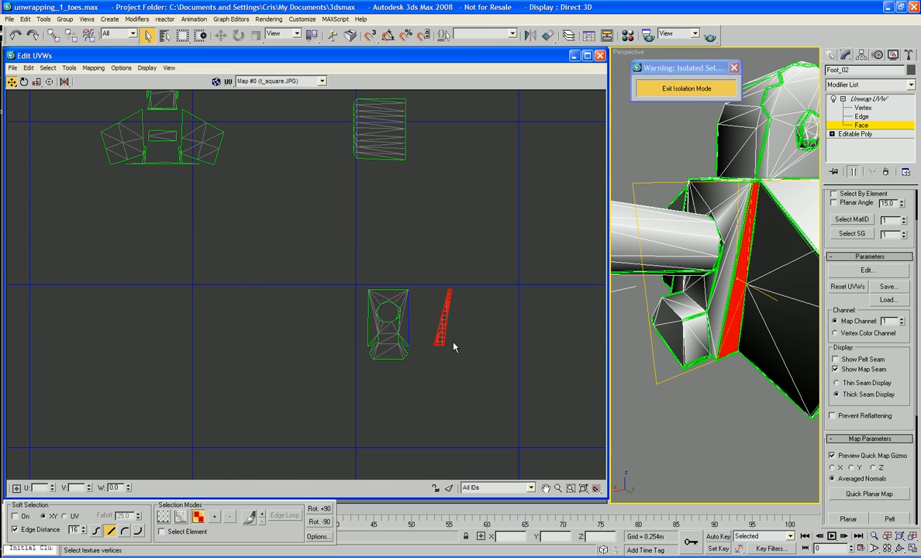
middle_click_drag(451, 331, 453, 360)
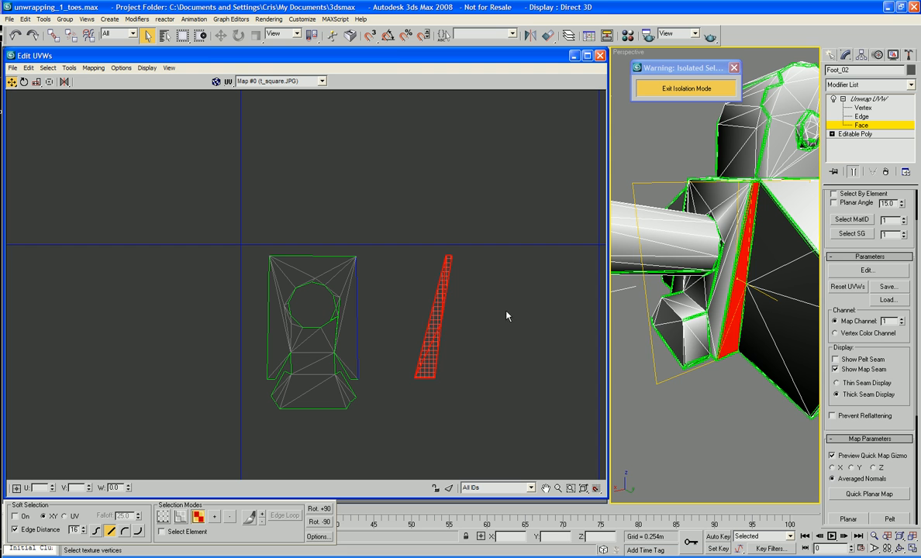
Rotate the whole detached narrow strip so its long straight edge is vertical and place it against the front face piece's right edge.
left_click(431, 316)
middle_click_drag(431, 252, 430, 275)
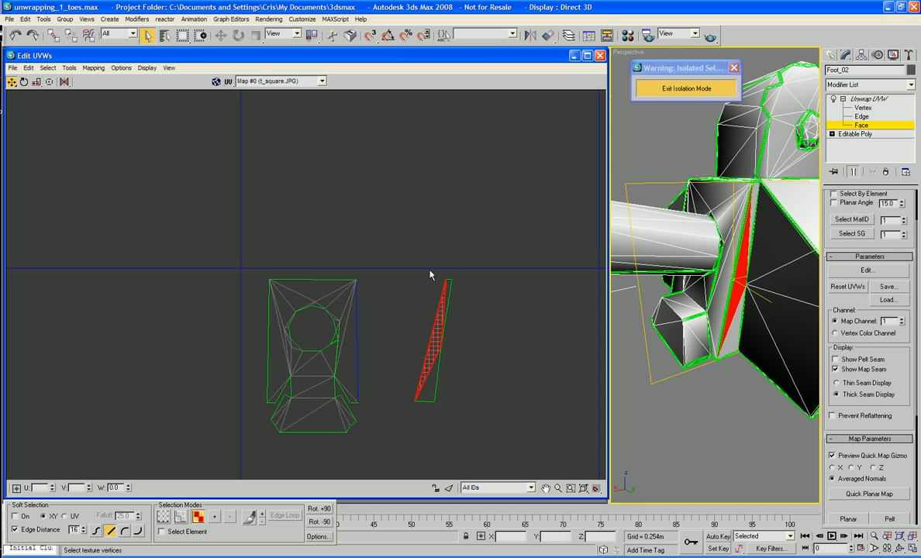
left_click_drag(476, 450, 477, 421)
right_click(419, 372)
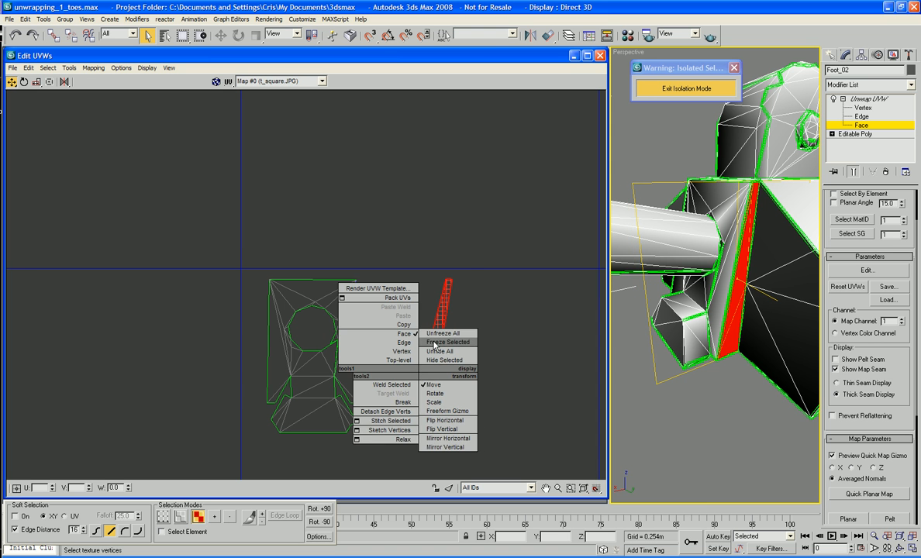
left_click(434, 393)
left_click_drag(438, 371, 371, 349)
right_click(435, 340)
left_click(443, 351)
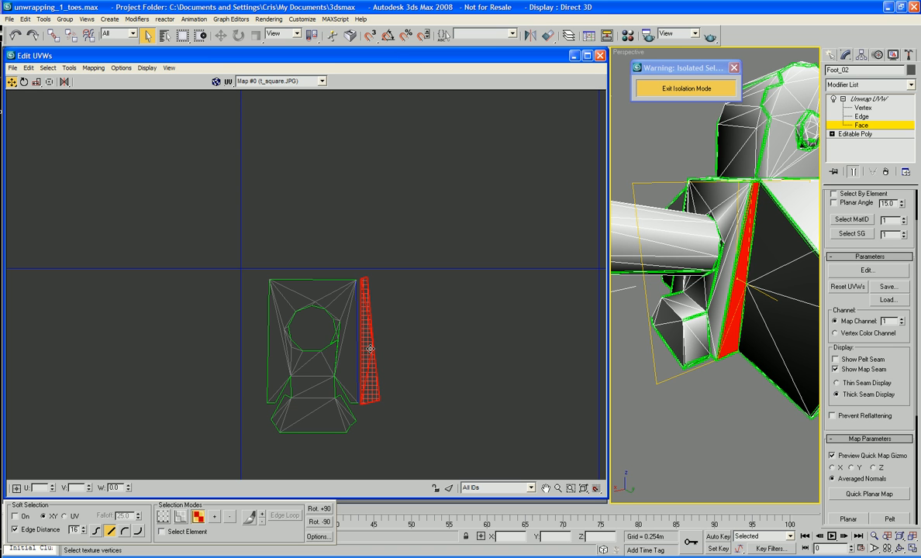
Target-weld the narrow strip's upper inner vertex to the upper right corner of the front face piece.
right_click(383, 343)
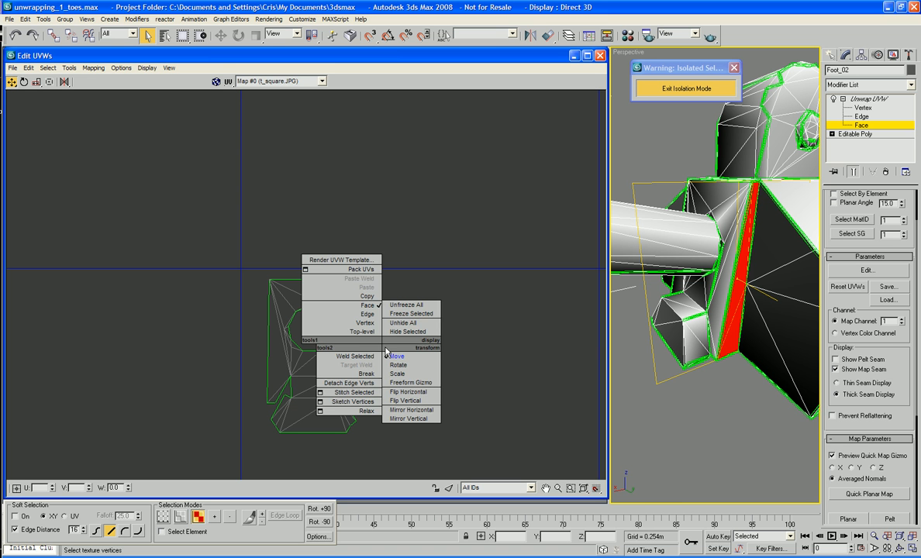
left_click(365, 322)
right_click(411, 315)
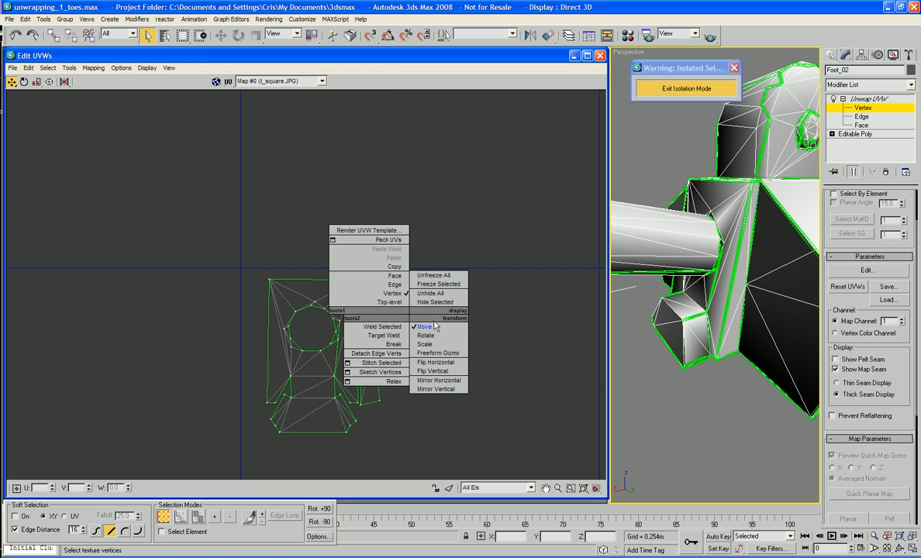
left_click(435, 325)
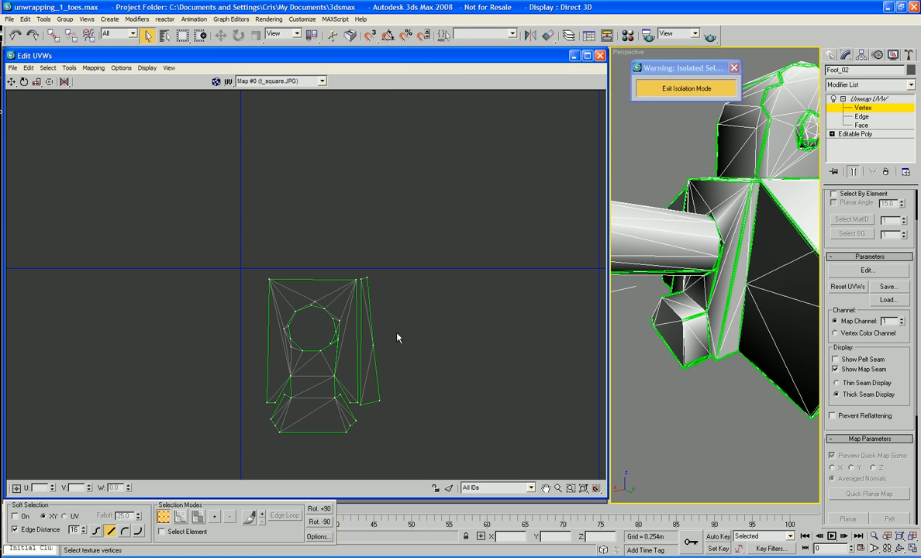
left_click(359, 281)
left_click_drag(360, 281, 358, 280)
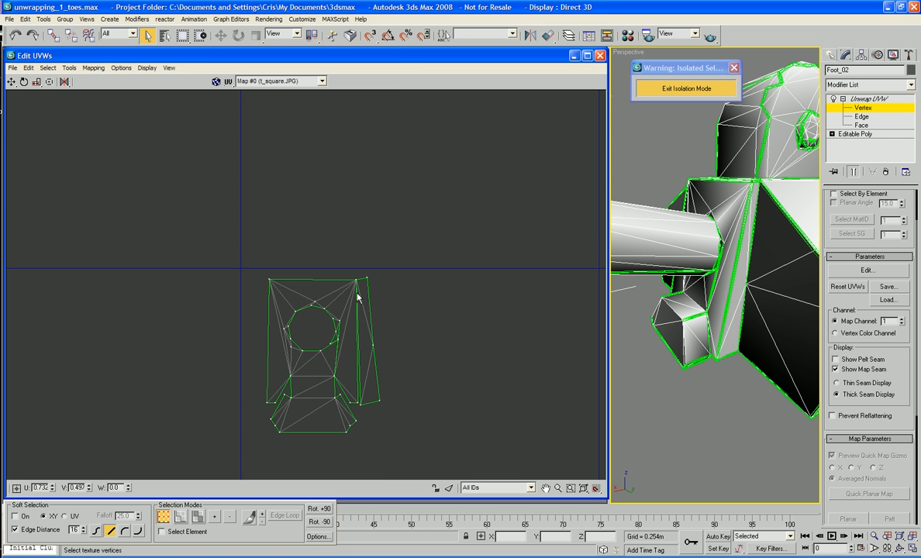
left_click(358, 403)
left_click_drag(359, 404, 357, 402)
key("ctrl+z")
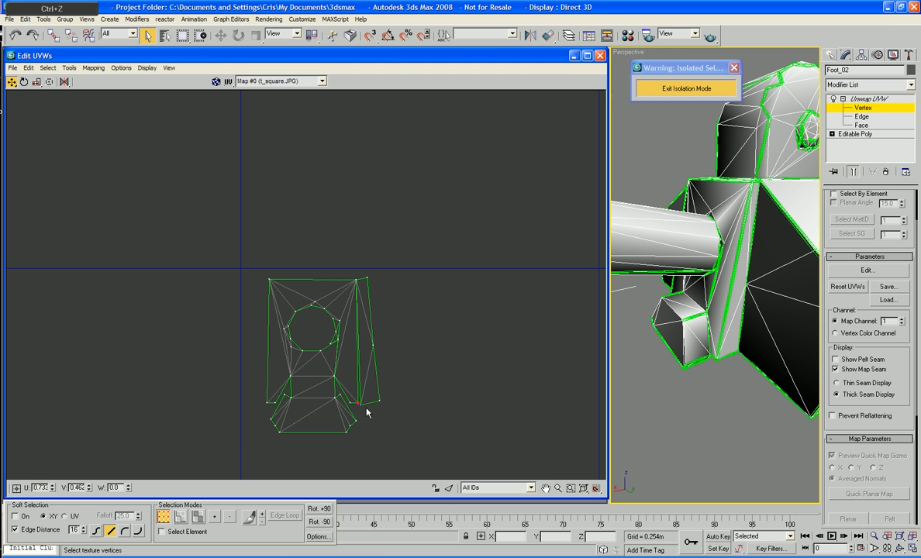
Target-weld the narrow strip's lower inner vertex to the lower right corner of the front face piece.
right_click(364, 409)
left_click(450, 420)
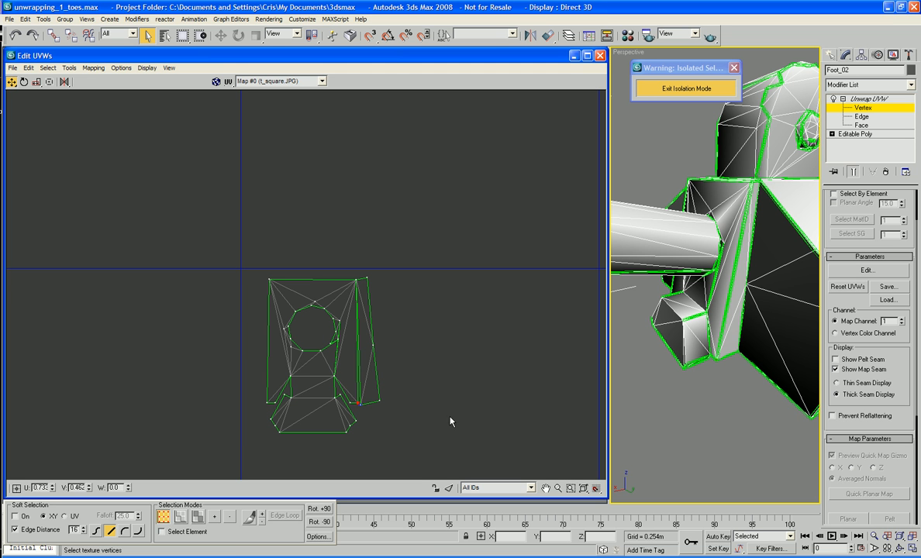
right_click(366, 393)
left_click(364, 415)
scroll(380, 414, "down", 4)
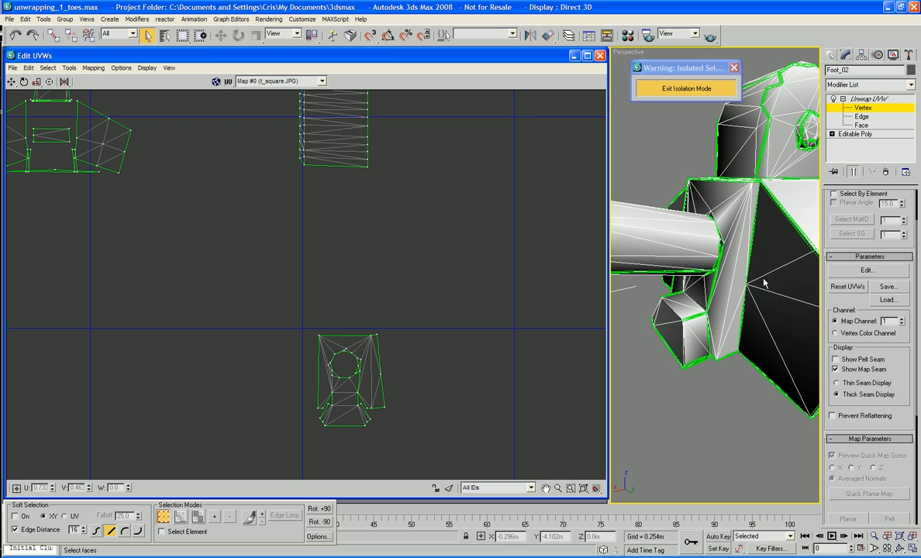
Select all faces of the large side panel bordering the narrow strip on the model.
right_click(449, 353)
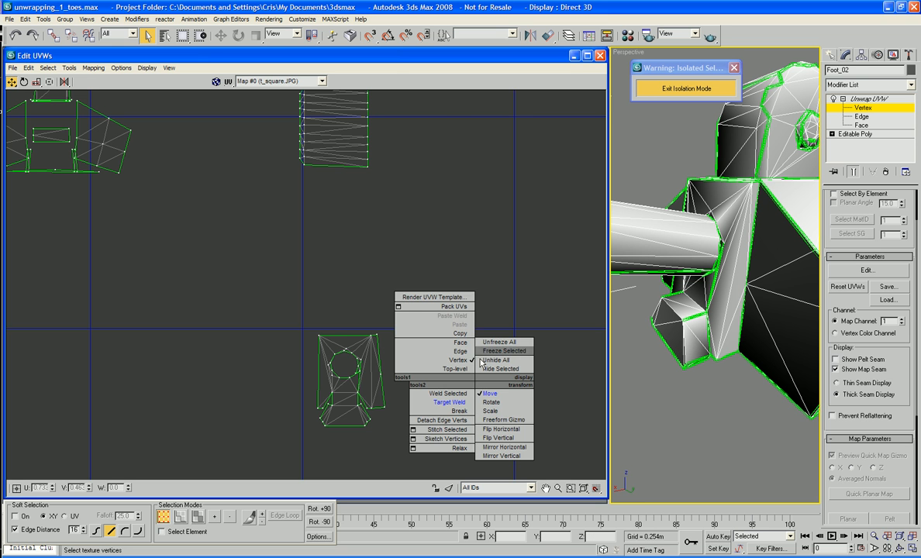
left_click(411, 344)
left_click(763, 252)
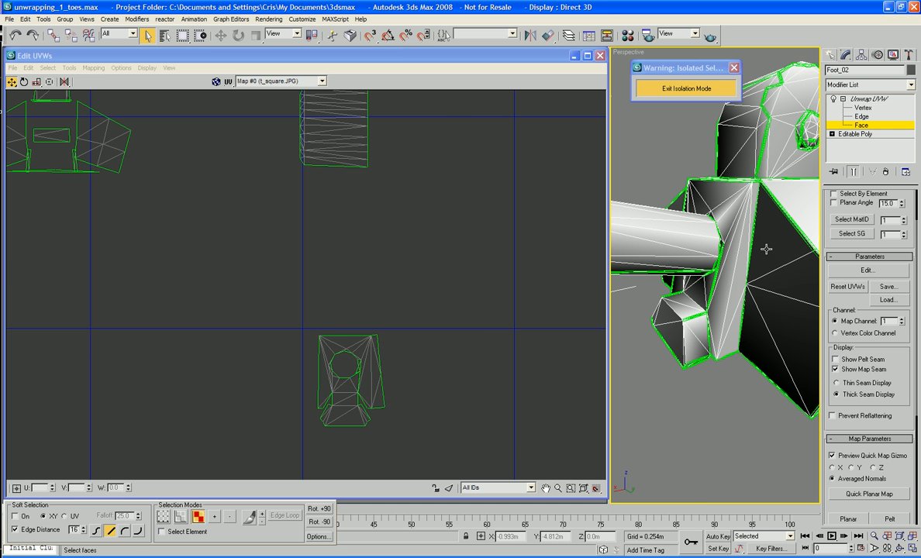
left_click(717, 271, "ctrl")
left_click(775, 330, "ctrl")
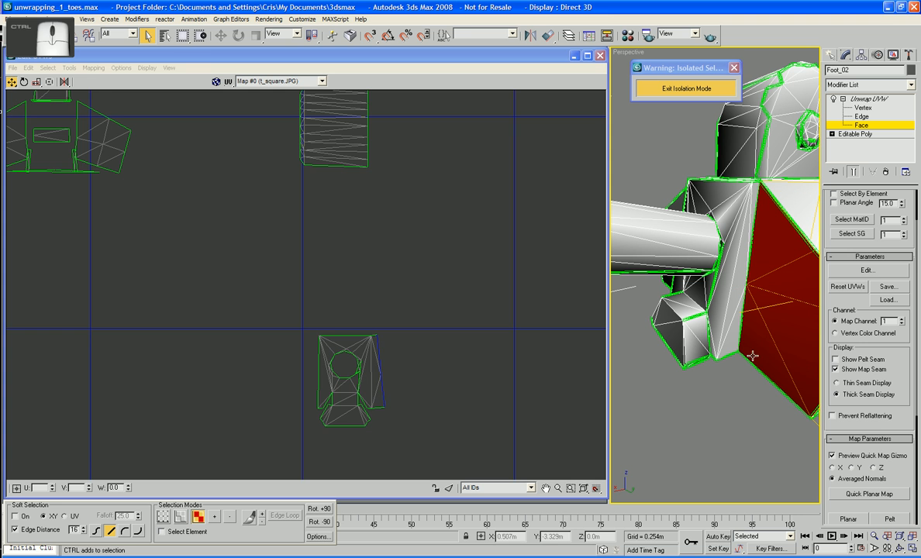
Move the selected side panel piece next to the narrow strip on the right of the front face piece.
scroll(448, 356, "down", 3)
mouse_move(376, 316)
middle_mouse_down()
mouse_move(422, 255)
mouse_move(361, 309)
middle_mouse_up()
left_click_drag(109, 216, 563, 361)
middle_click_drag(565, 301, 302, 277)
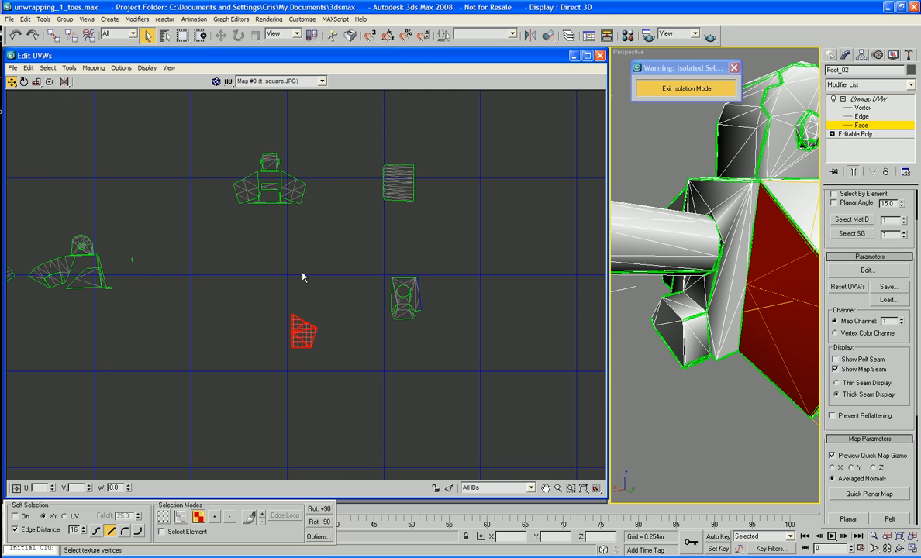
left_click_drag(316, 349, 454, 316)
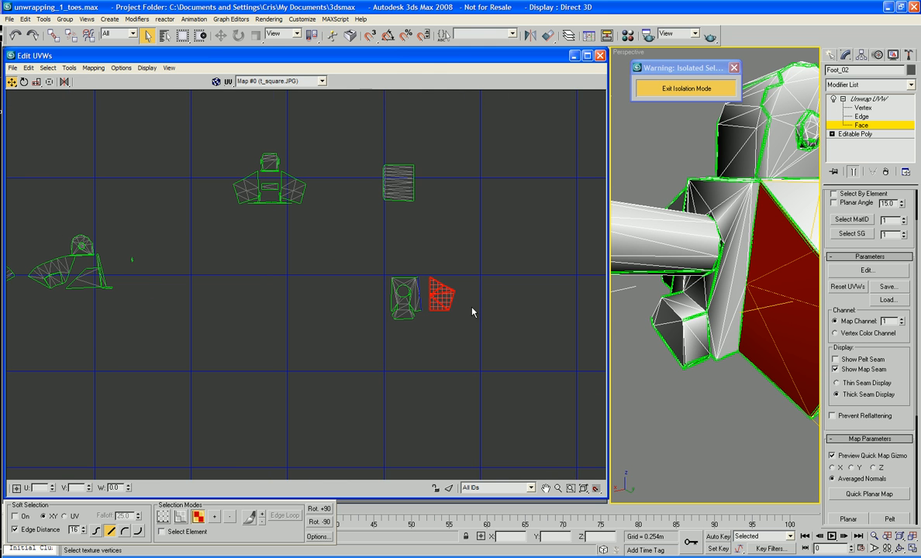
middle_click_drag(511, 320, 463, 324)
scroll(464, 324, "up", 6)
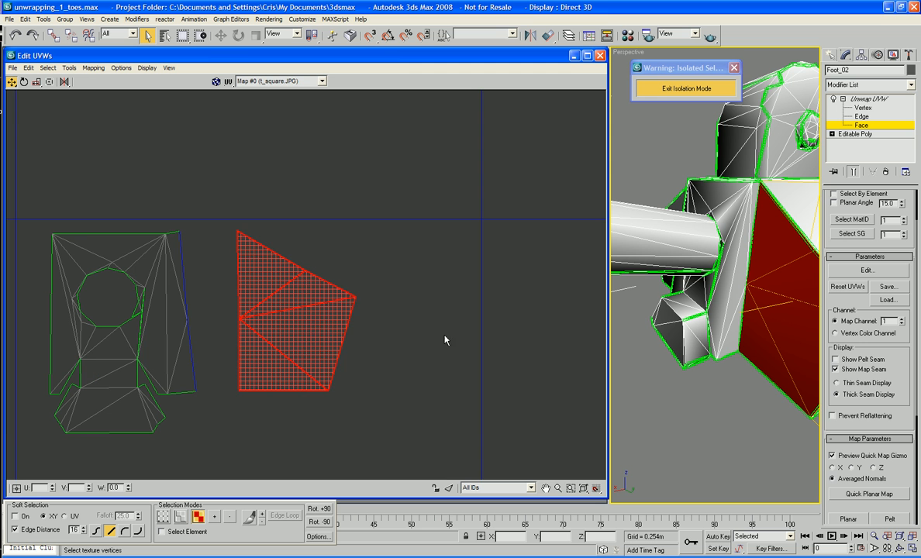
left_click_drag(308, 331, 268, 332)
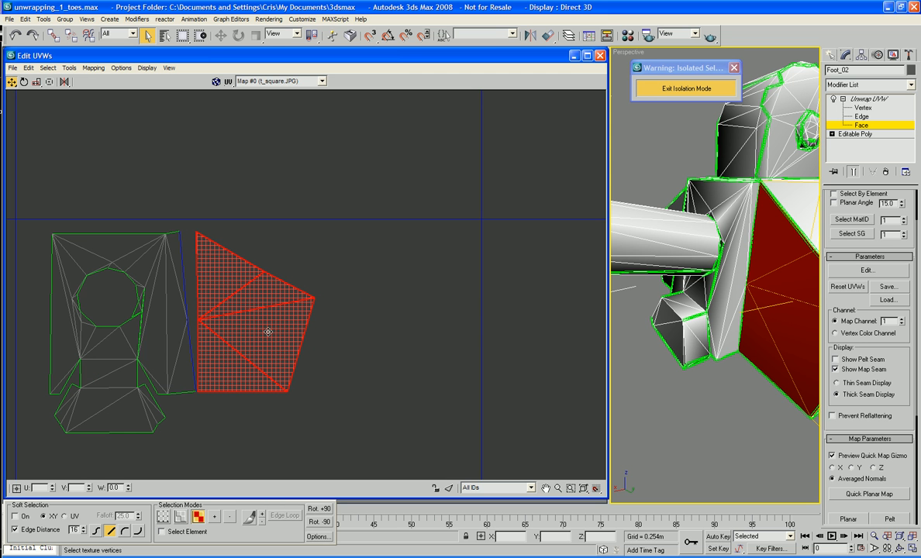
Rotate the side panel piece to match the strip's slanted outer edge and place it against that edge.
right_click(342, 159)
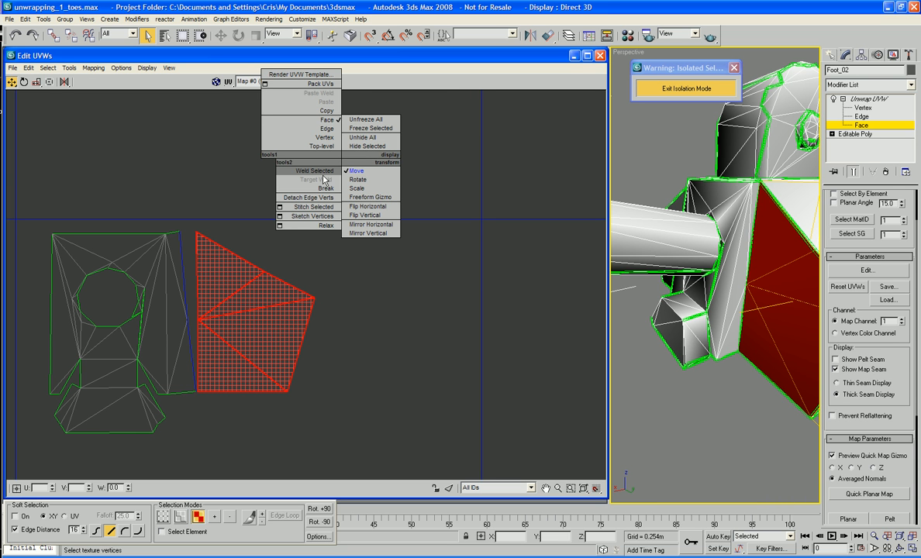
right_click(465, 218)
right_click(236, 315)
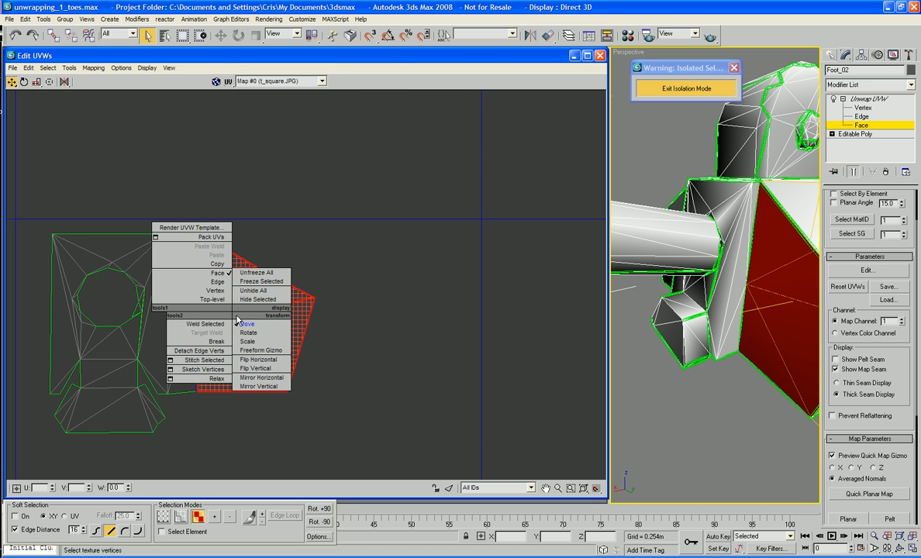
left_click(248, 332)
left_click_drag(253, 310, 246, 319)
right_click(254, 318)
left_click(264, 324)
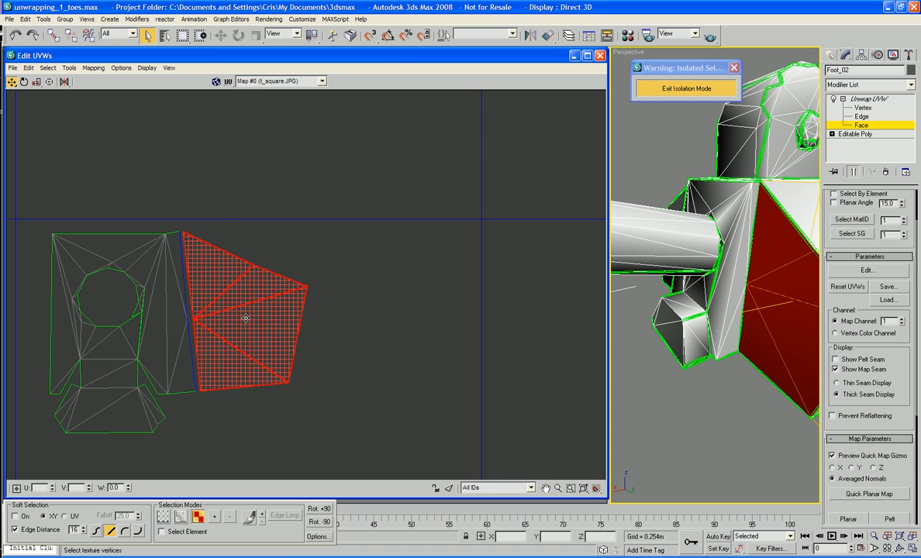
right_click(232, 318)
left_click(400, 318)
Target-weld the side panel's upper, middle and lower edge vertices to the narrow strip's outer edge.
right_click(263, 358)
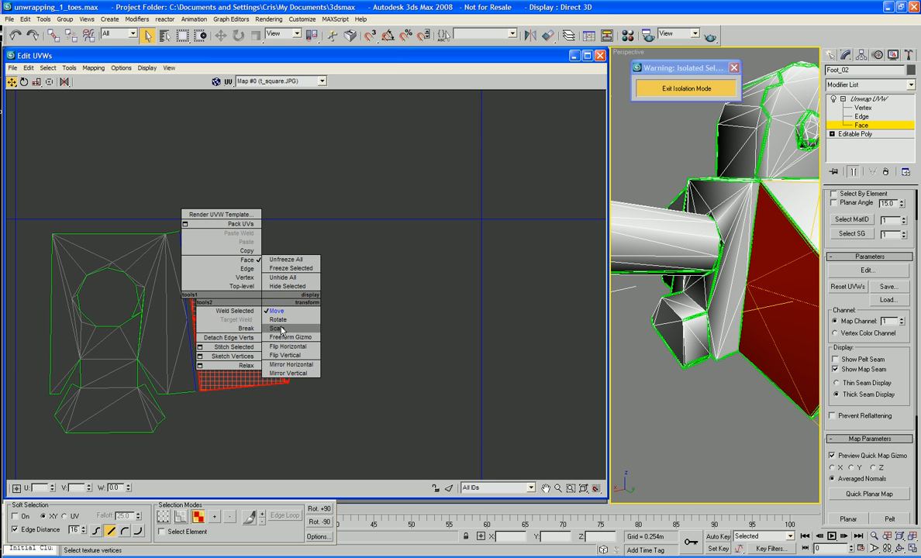
left_click(237, 256)
right_click(220, 301)
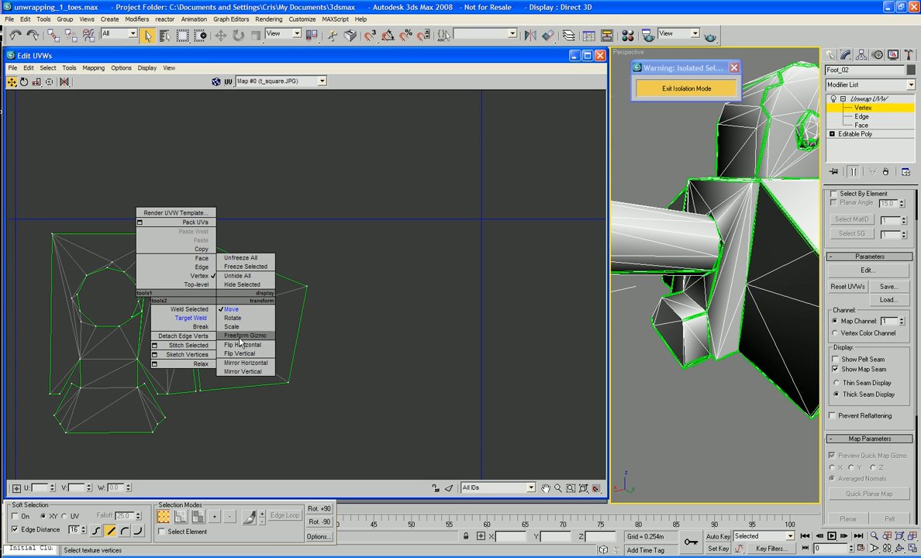
left_click(199, 318)
left_click(198, 389)
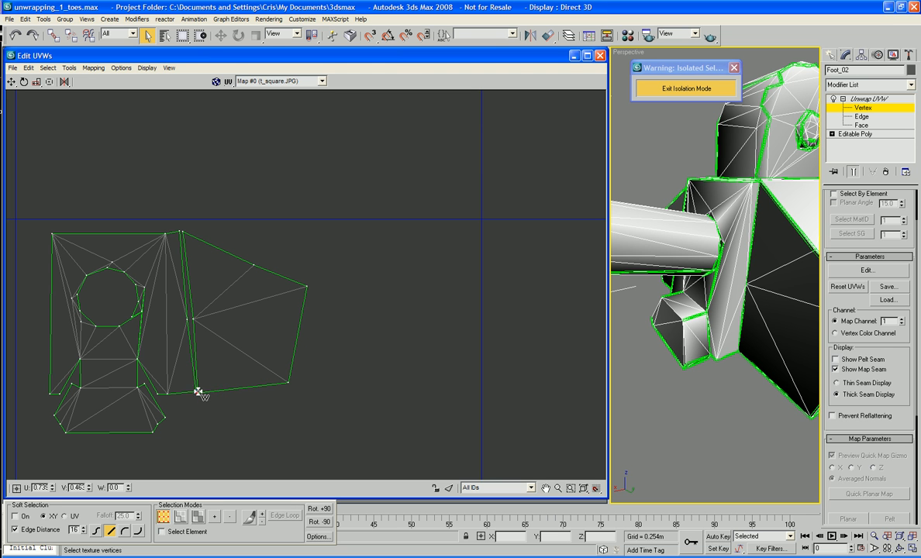
left_click_drag(196, 318, 188, 318)
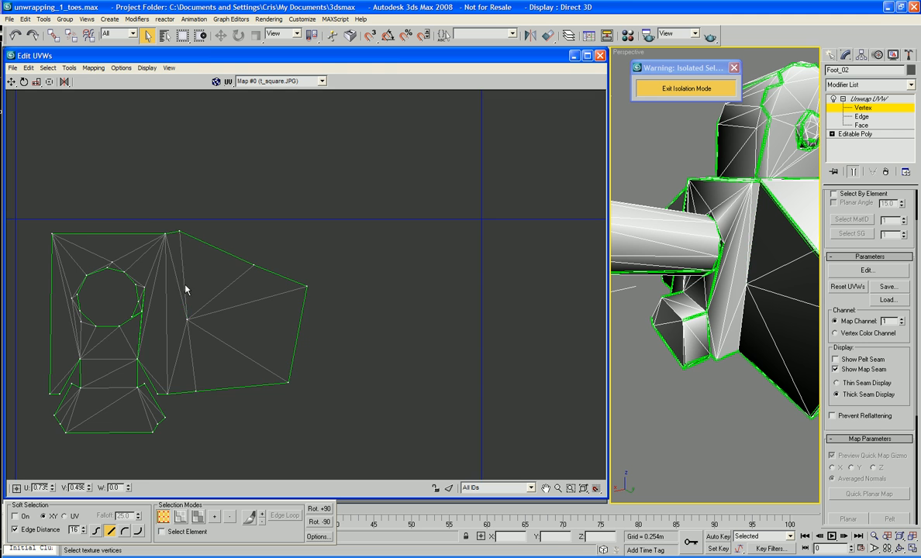
Select the narrow faces along the block's opposite front side edge on the model.
scroll(185, 287, "down", 3)
middle_click_drag(185, 288, 403, 302)
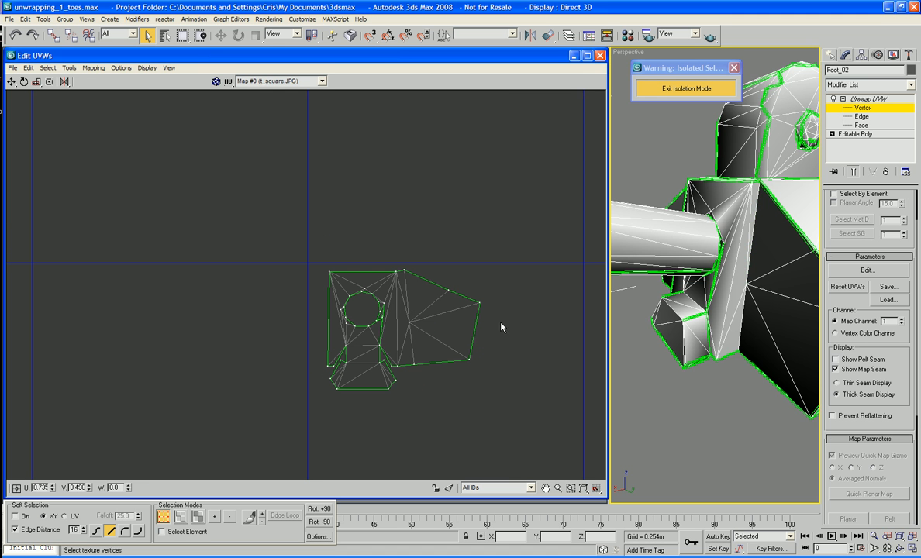
middle_click_drag(700, 332, 760, 318, "alt")
right_click(450, 321)
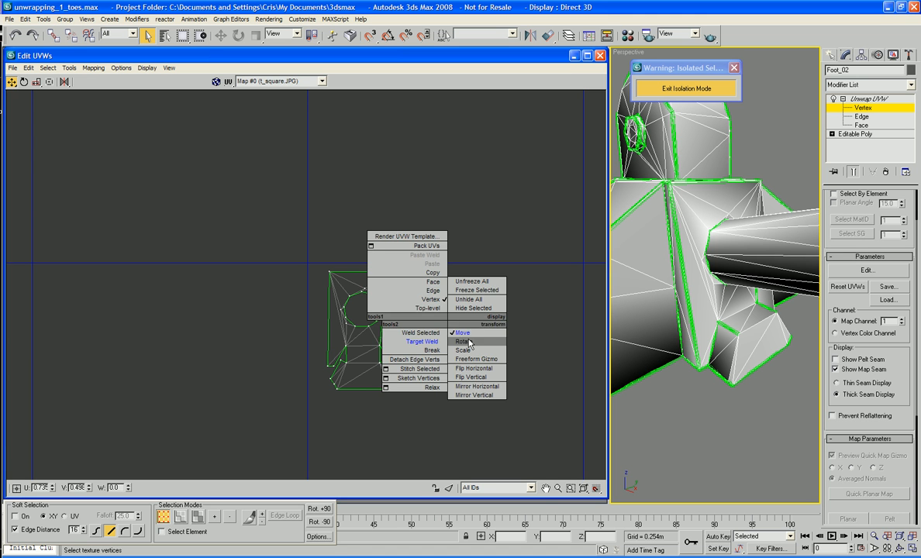
left_click(433, 282)
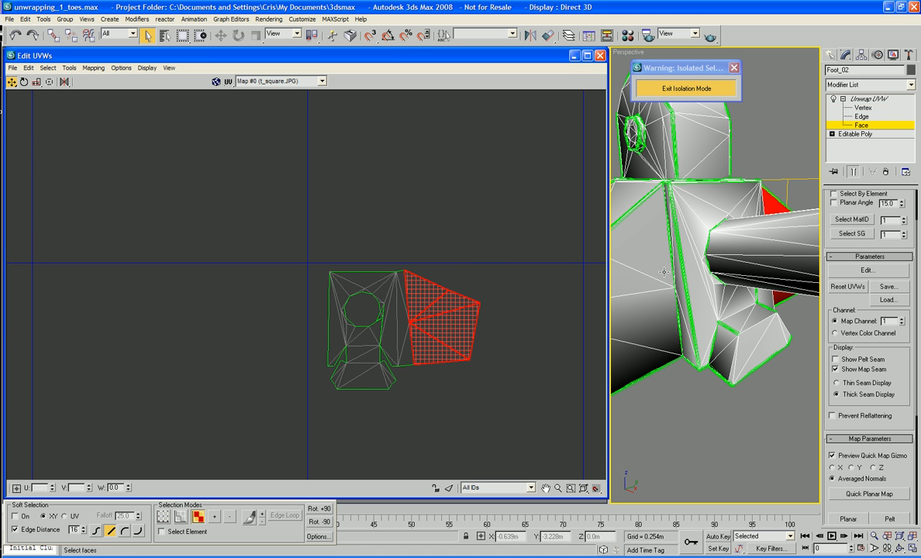
left_click(670, 223)
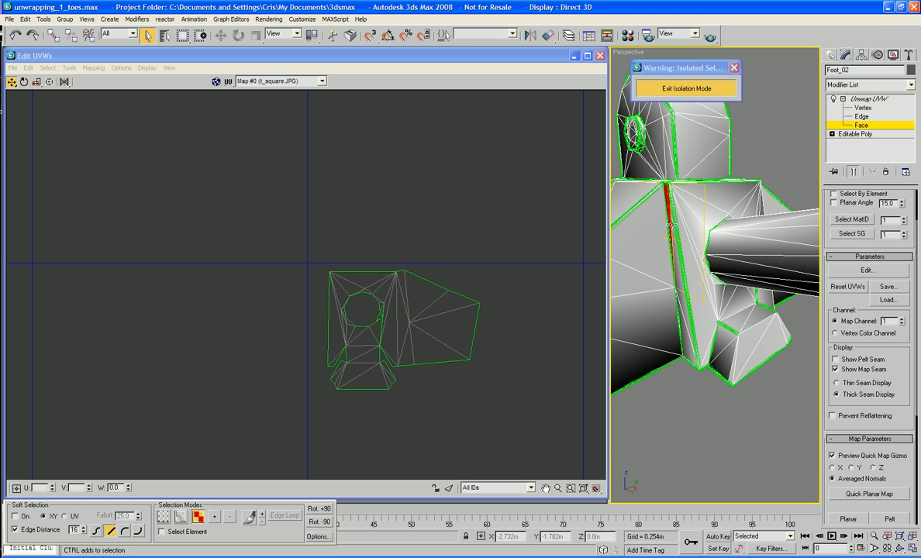
left_click(683, 337, "ctrl")
scroll(744, 260, "up", 10)
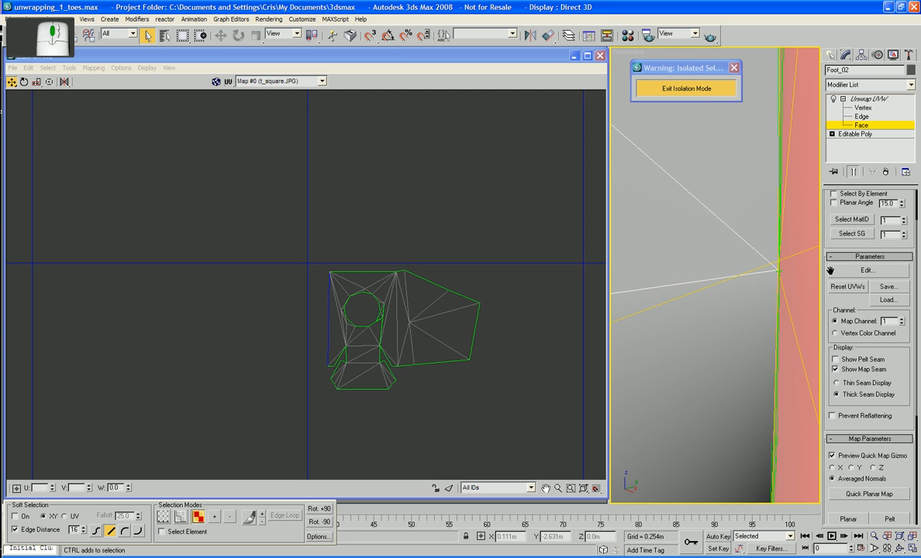
scroll(695, 253, "down", 8)
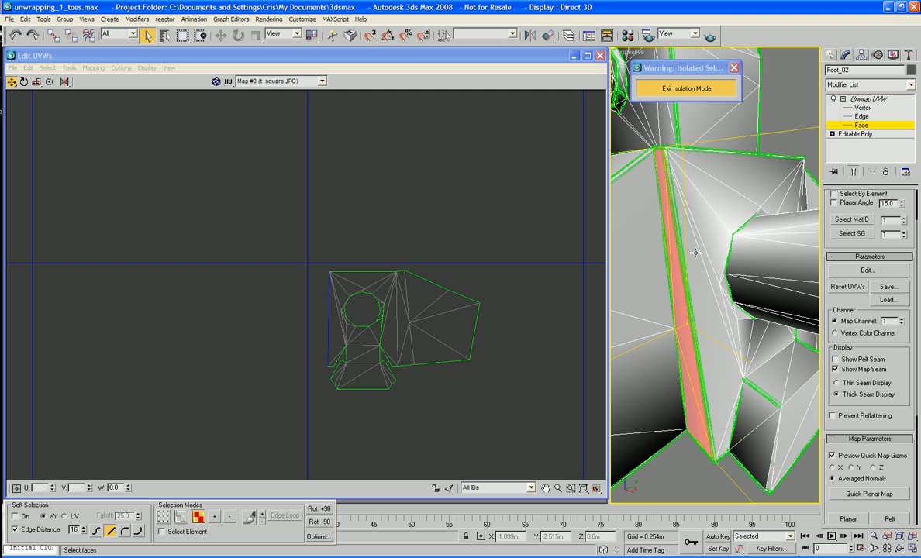
mouse_move(696, 252)
middle_mouse_down("alt")
mouse_move(717, 231)
mouse_move(686, 236)
middle_mouse_up("alt")
left_click(716, 230, "ctrl")
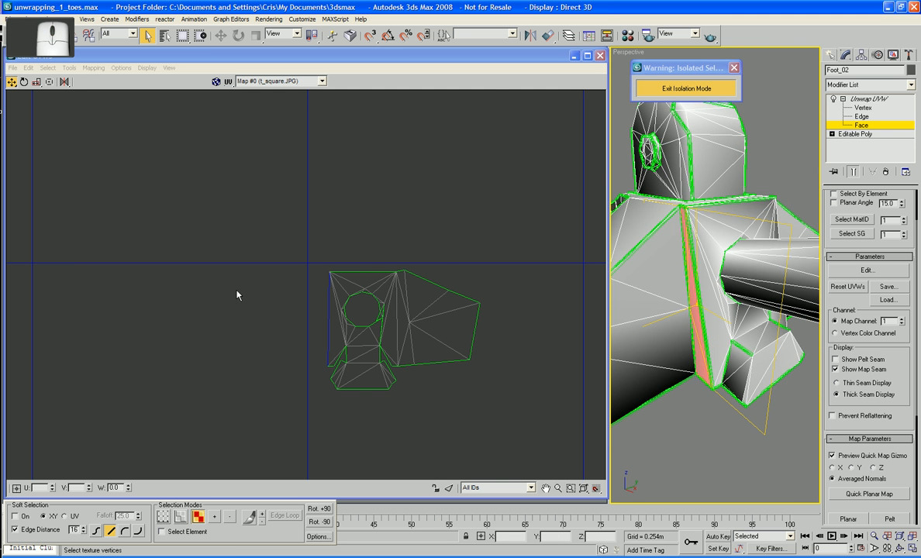
Move the selected narrow strip from its side piece to the left of the front face piece.
scroll(278, 292, "down", 5)
scroll(263, 286, "down", 2)
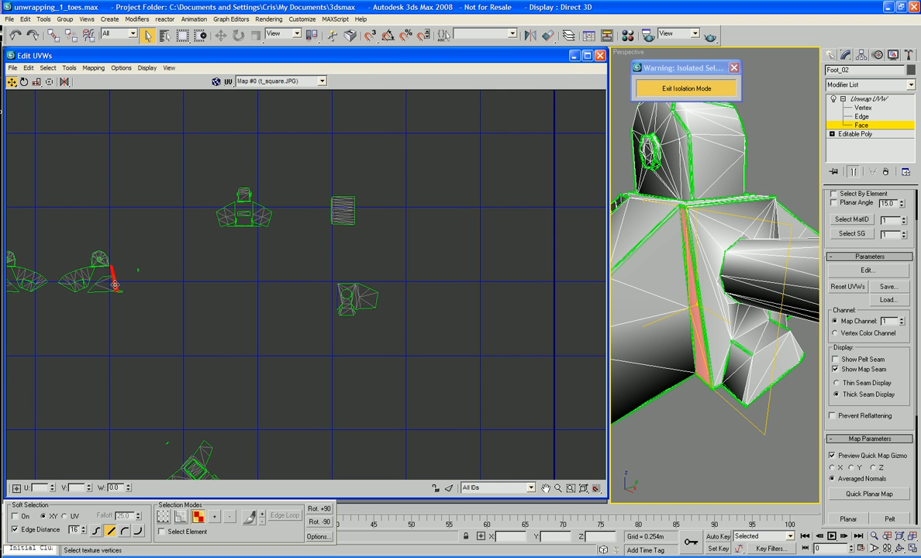
left_click_drag(115, 285, 334, 304)
middle_click_drag(376, 313, 379, 316)
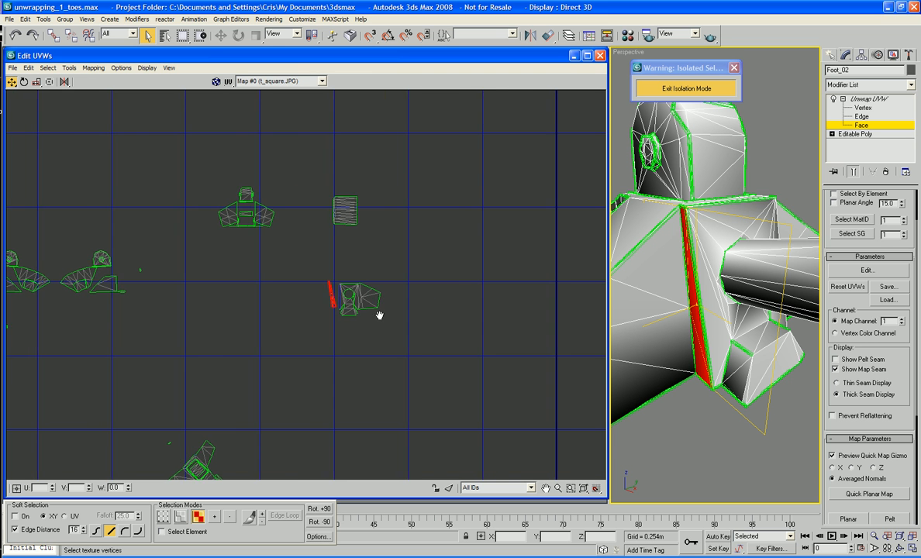
scroll(379, 316, "up", 8)
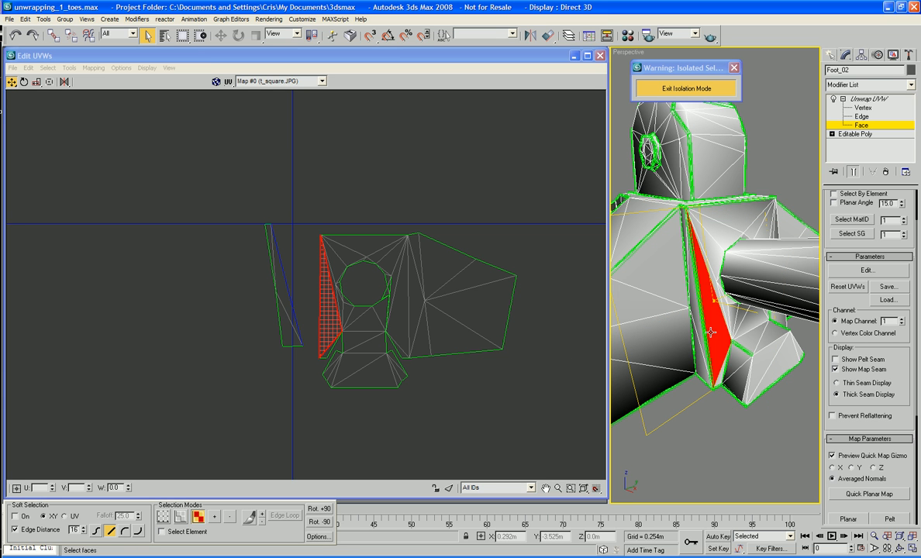
Select the whole left narrow strip and rotate it so its long inner edge is nearly vertical.
left_click(465, 395)
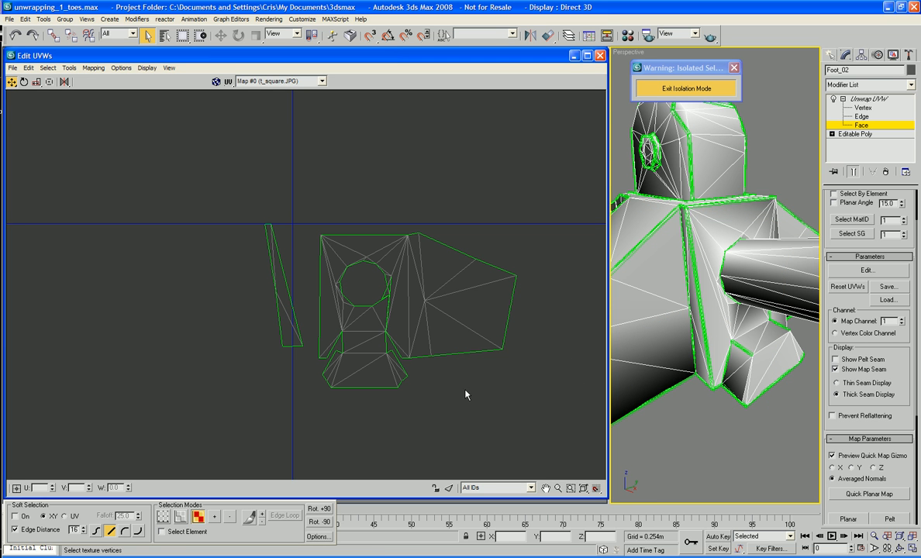
left_click(285, 292)
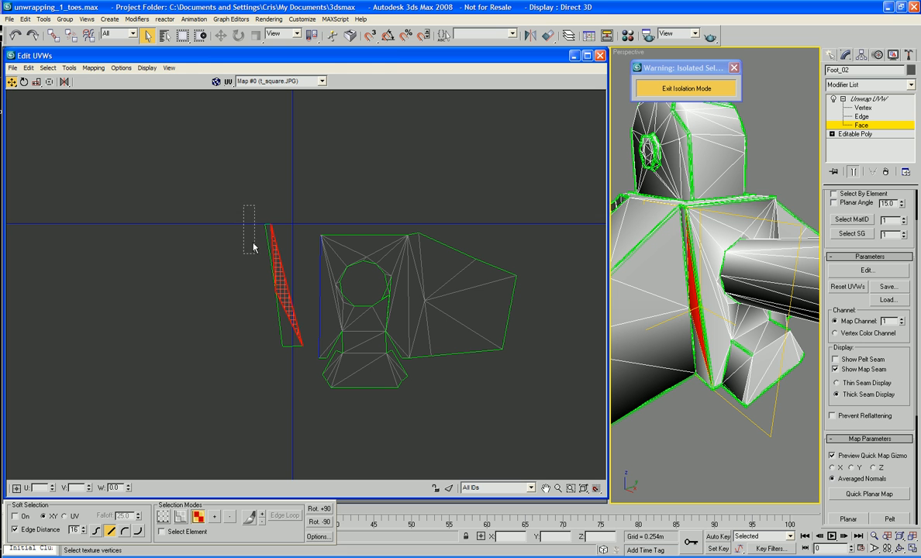
left_click_drag(254, 247, 267, 332)
right_click(285, 318)
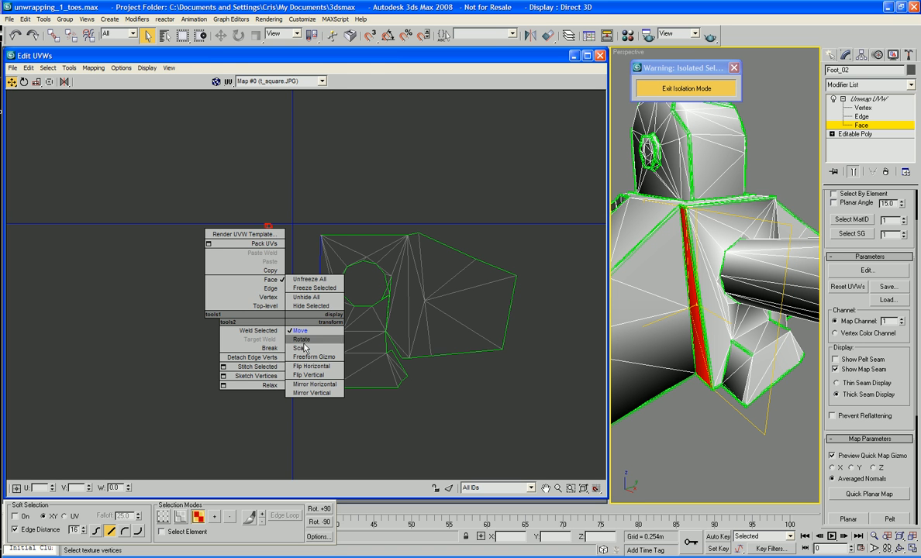
left_click(302, 339)
left_click_drag(279, 316, 277, 303)
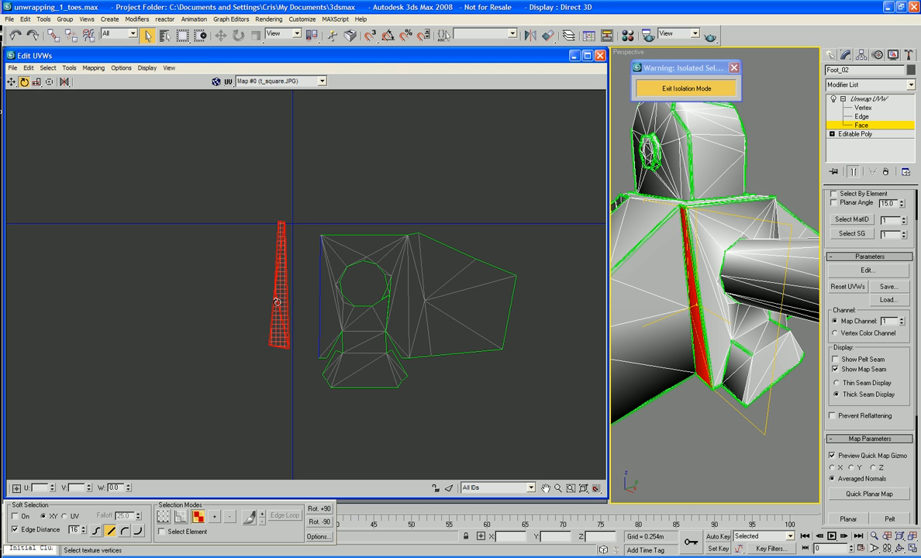
Move the rotated narrow strip right up against the left edge of the front face piece, leaving a thin gap.
right_click(277, 300)
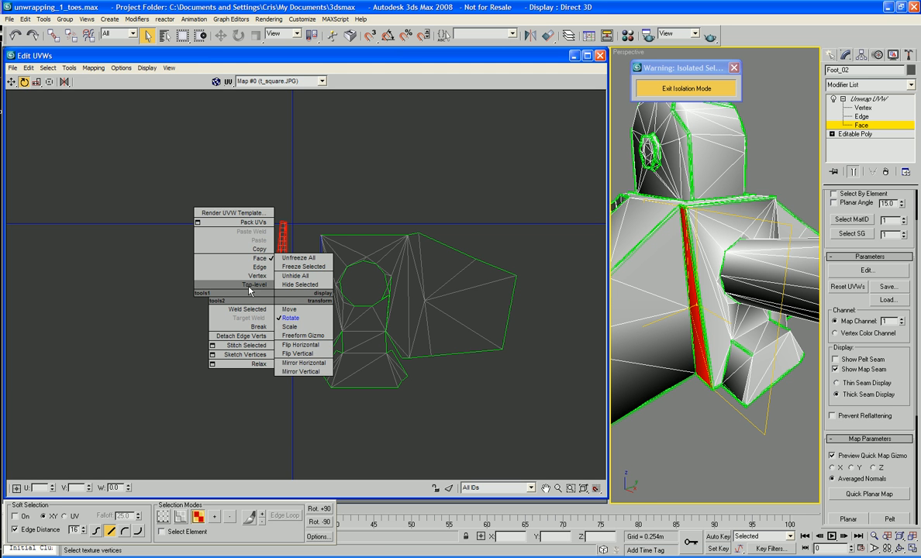
left_click(274, 307)
left_click_drag(273, 310, 304, 322)
scroll(349, 342, "up", 6)
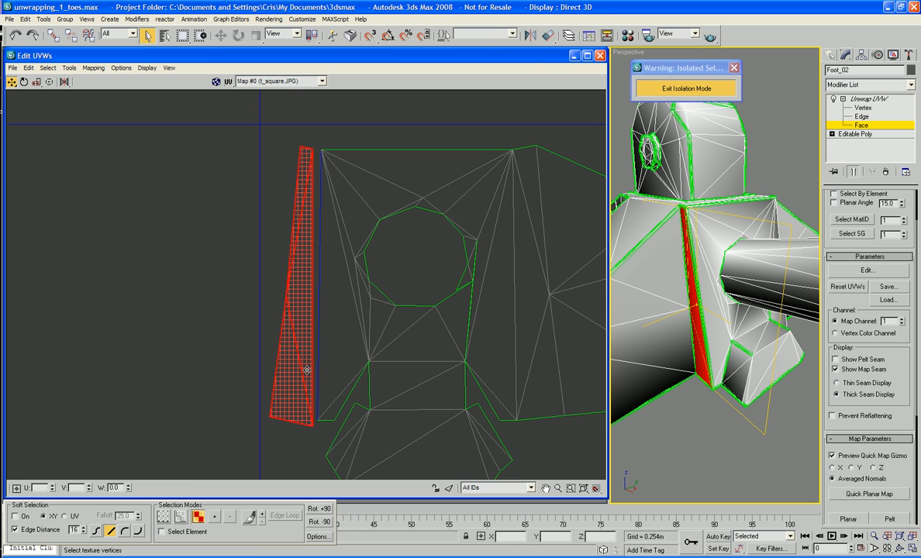
left_click_drag(301, 366, 305, 367)
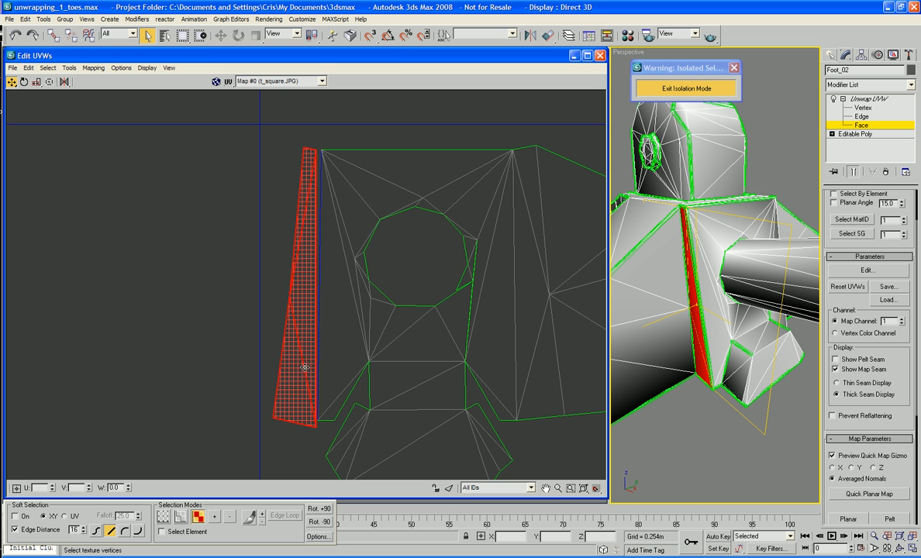
Target-weld the strip's upper and lower inner vertices to the left edge of the front face piece.
right_click(198, 320)
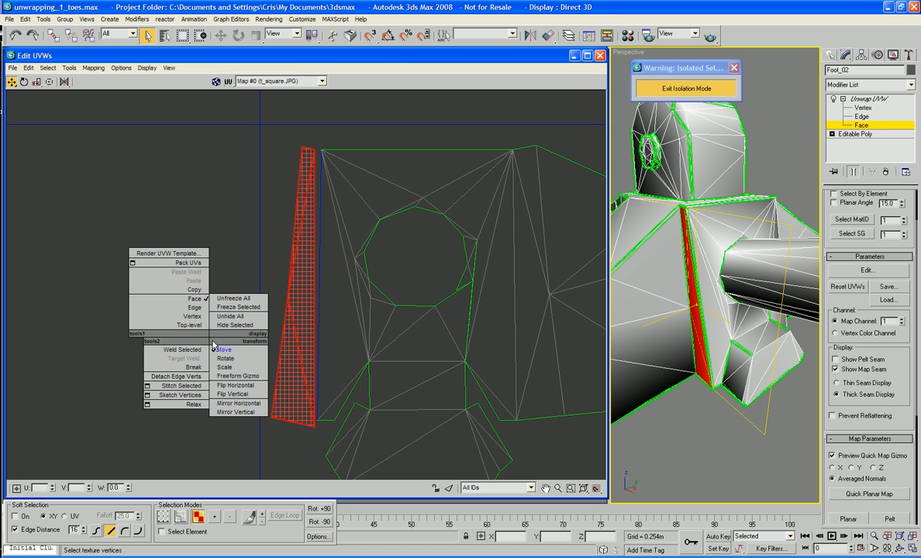
left_click(177, 293)
right_click(196, 319)
left_click(198, 323)
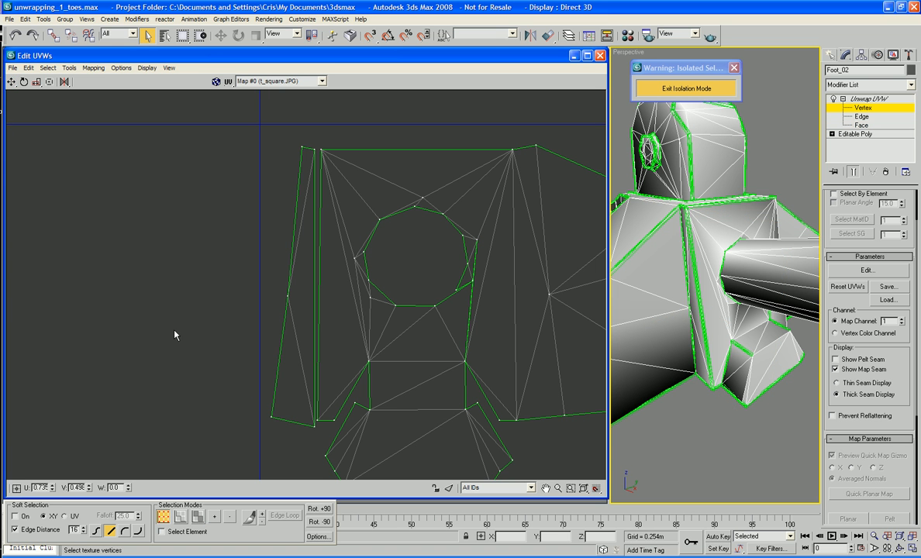
left_click_drag(314, 150, 322, 151)
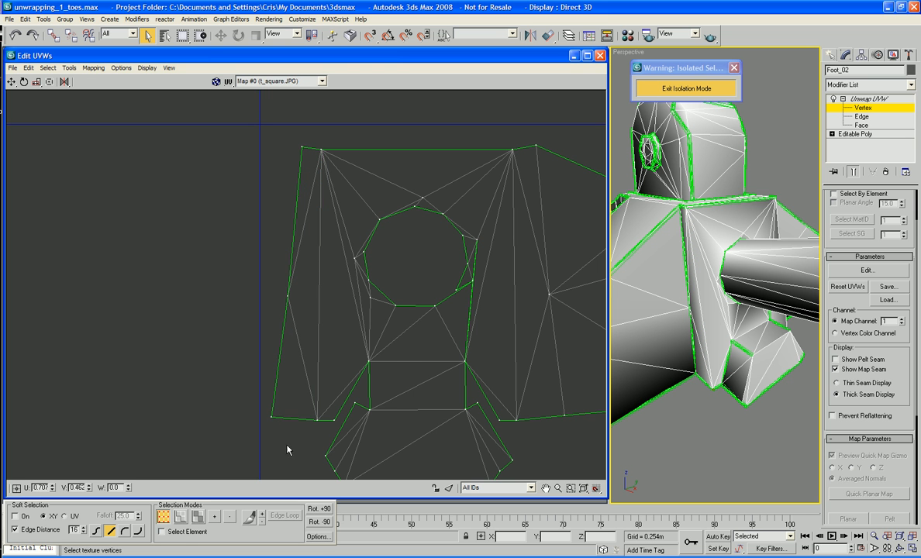
Select all faces of the block's large side panel adjoining the newly attached strip on the model.
scroll(283, 413, "down", 3)
scroll(690, 290, "up", 2)
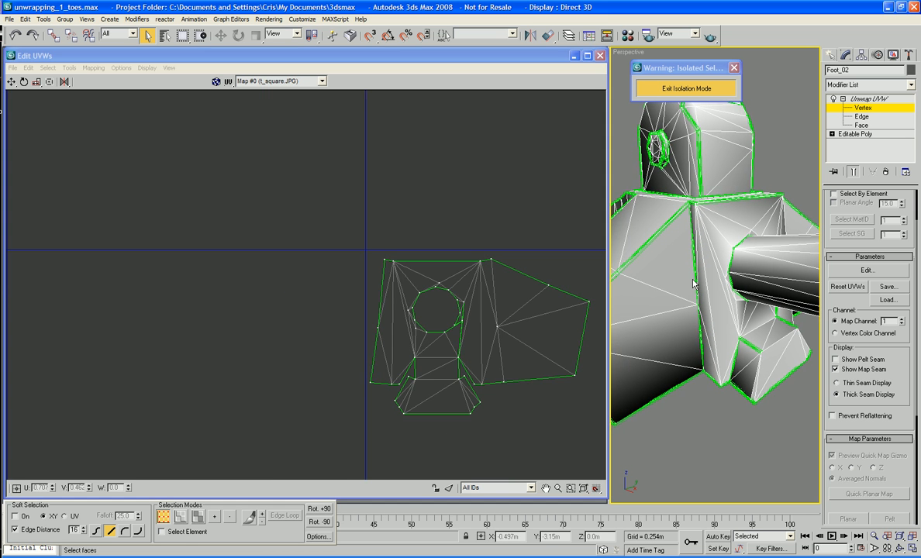
right_click(338, 301)
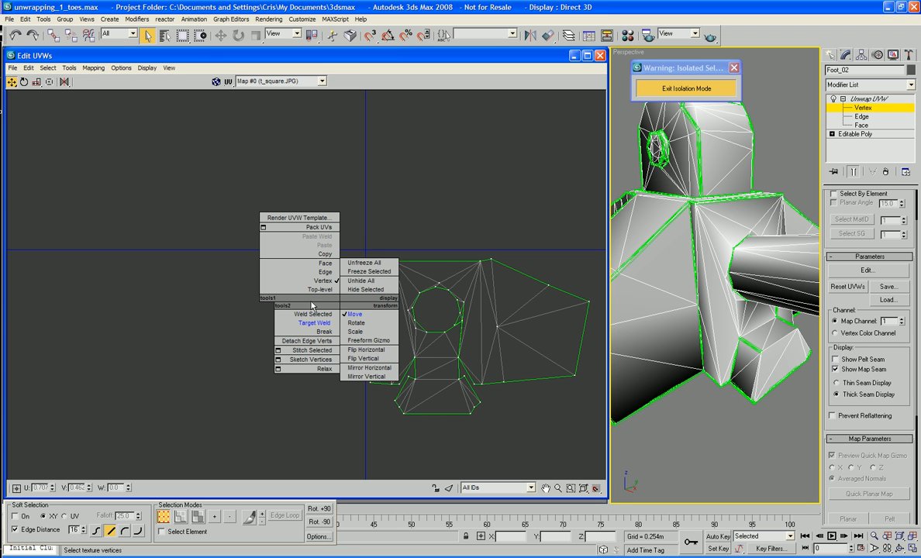
left_click(325, 263)
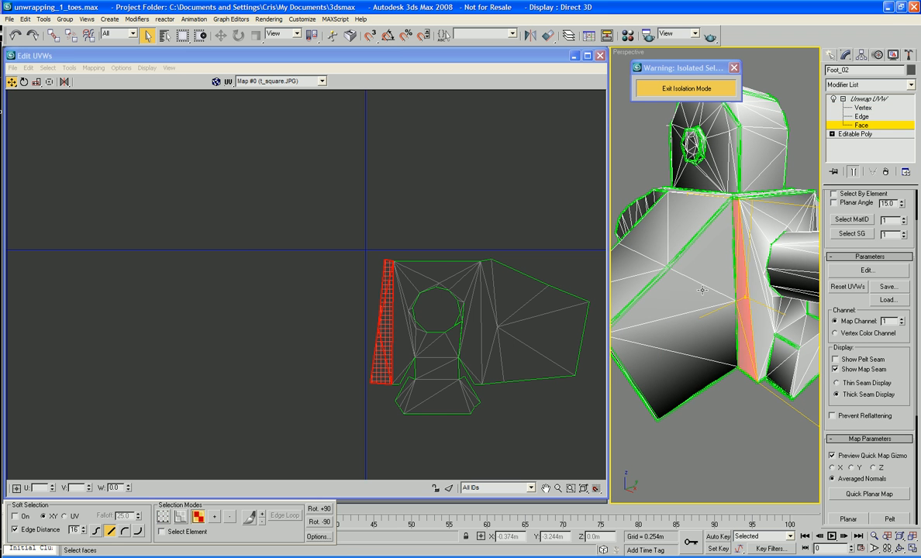
left_click(699, 284)
left_click(697, 291, "ctrl")
left_click(689, 323, "ctrl")
left_click(688, 384, "ctrl")
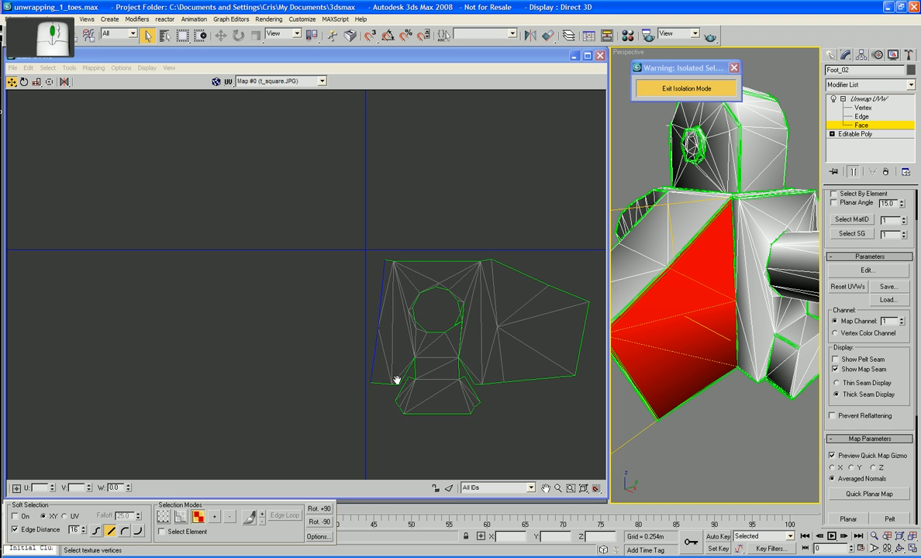
Move the selected side panel from its distant piece to the left of the front face piece.
middle_click_drag(399, 380, 453, 374)
scroll(454, 373, "down", 3)
middle_click_drag(306, 328, 345, 413)
scroll(345, 414, "down", 3)
middle_click_drag(252, 344, 437, 292)
middle_click_drag(228, 335, 378, 312)
middle_click_drag(247, 313, 265, 312)
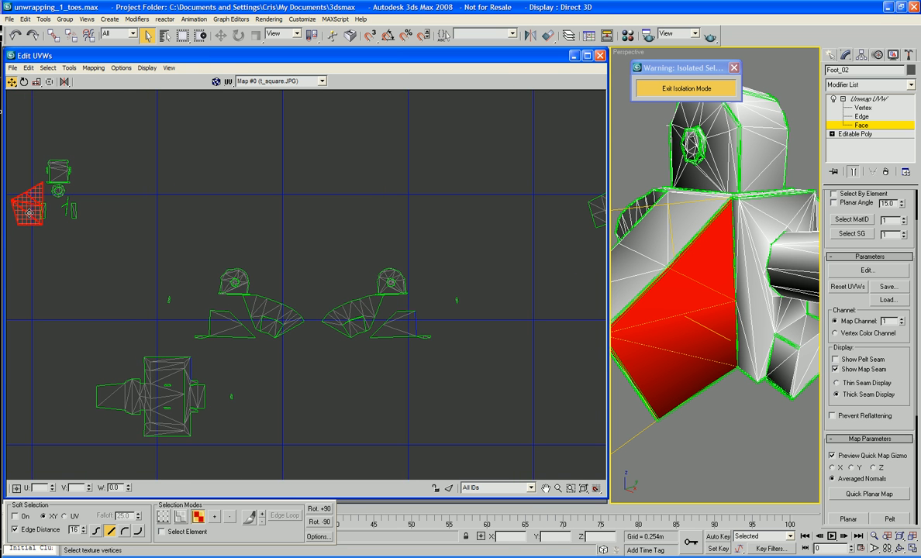
left_click_drag(28, 213, 575, 373)
middle_click_drag(499, 392, 258, 368)
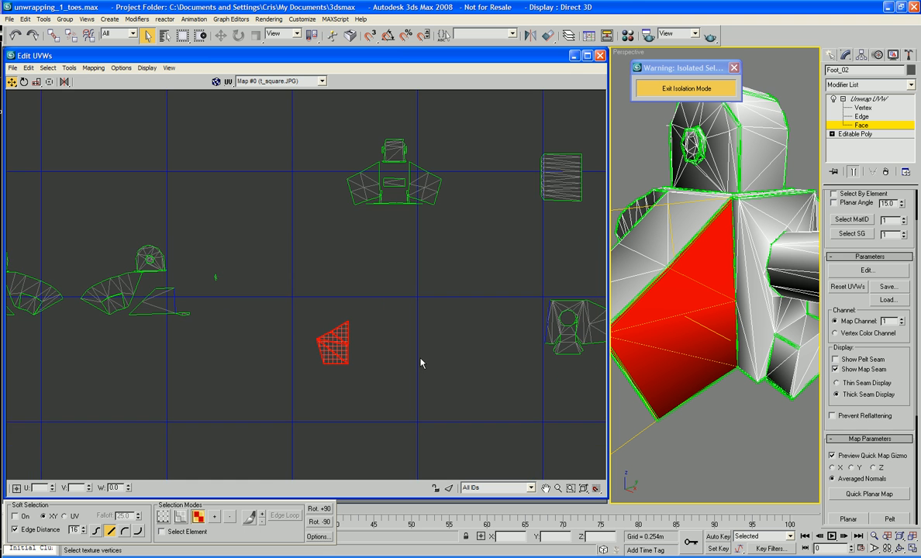
left_click_drag(340, 354, 501, 332)
Rotate the side panel parallel to the left strip's outer edge and place it close beside that edge.
scroll(499, 329, "up", 8)
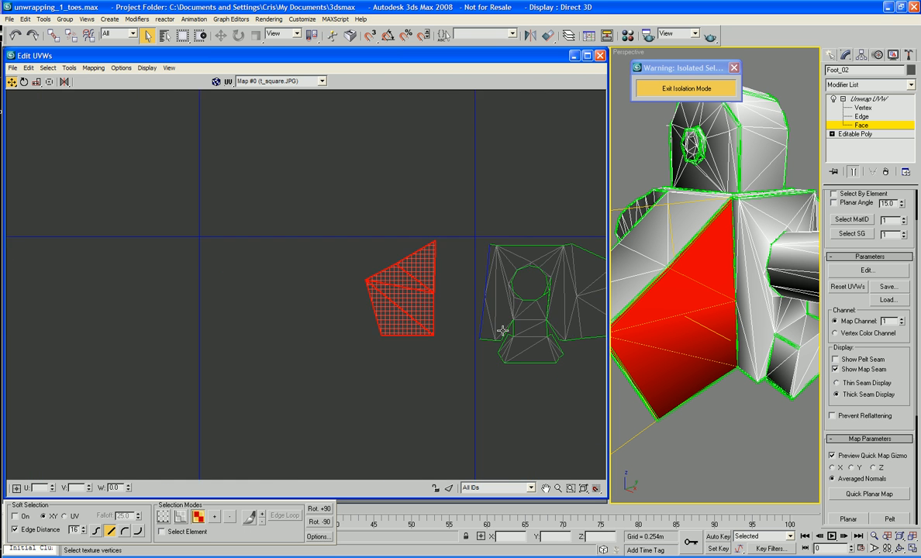
scroll(500, 333, "up", 4)
scroll(487, 401, "down", 1)
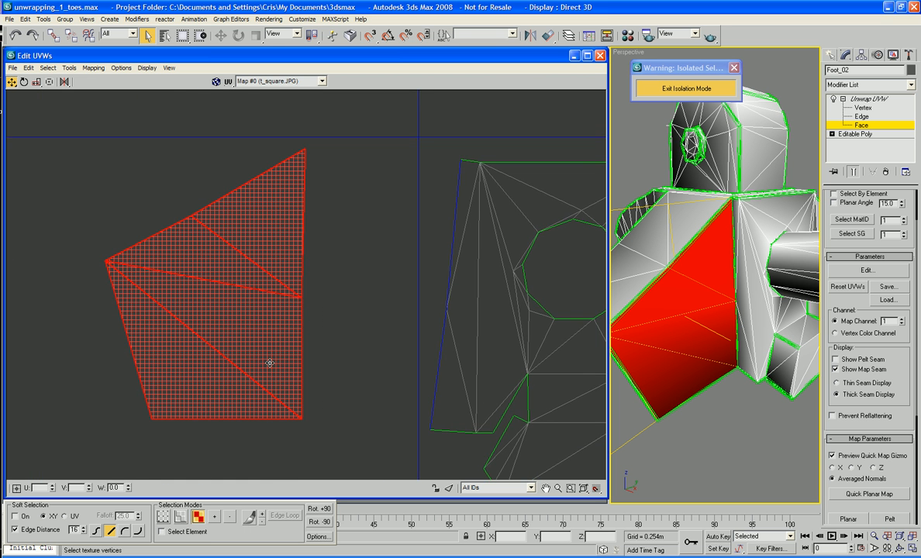
left_click_drag(267, 366, 400, 359)
right_click(385, 369)
left_click(400, 390)
right_click(370, 361)
left_click(391, 323)
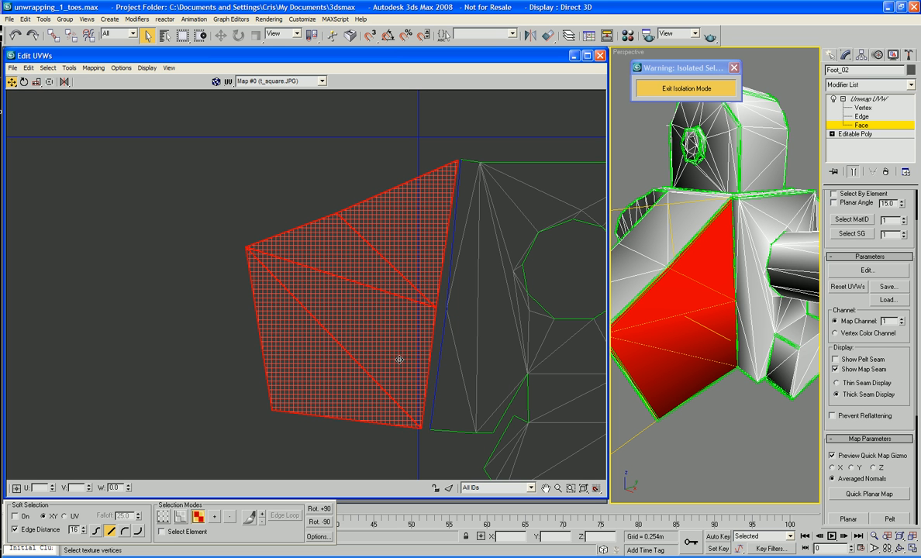
Target-weld the left side panel's lower, middle and upper edge vertices to the strip's outer edge.
right_click(399, 359)
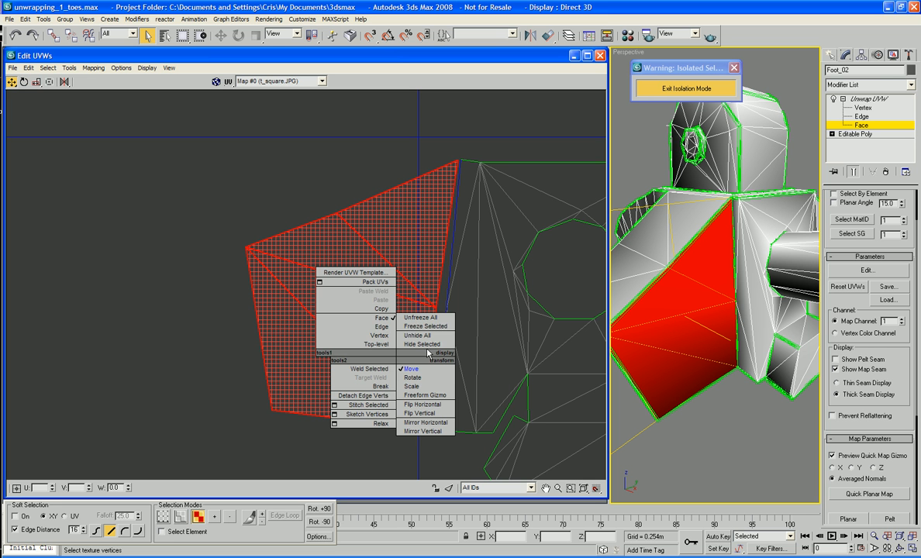
left_click(379, 335)
right_click(387, 334)
left_click(400, 363)
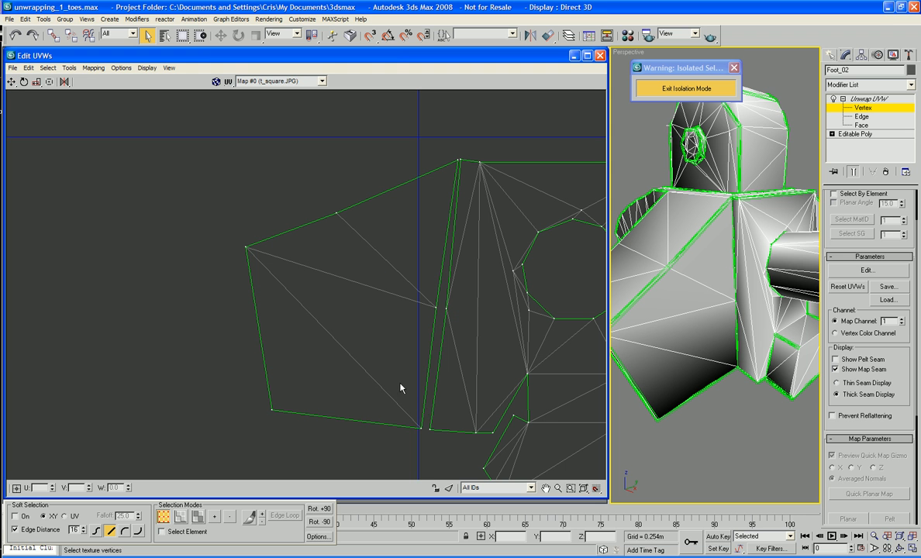
left_click_drag(424, 427, 430, 429)
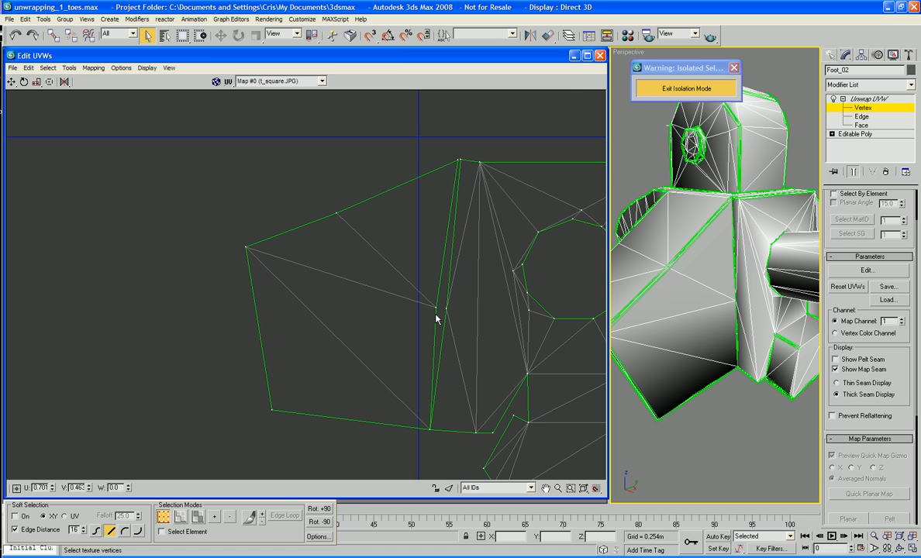
key("ctrl+s")
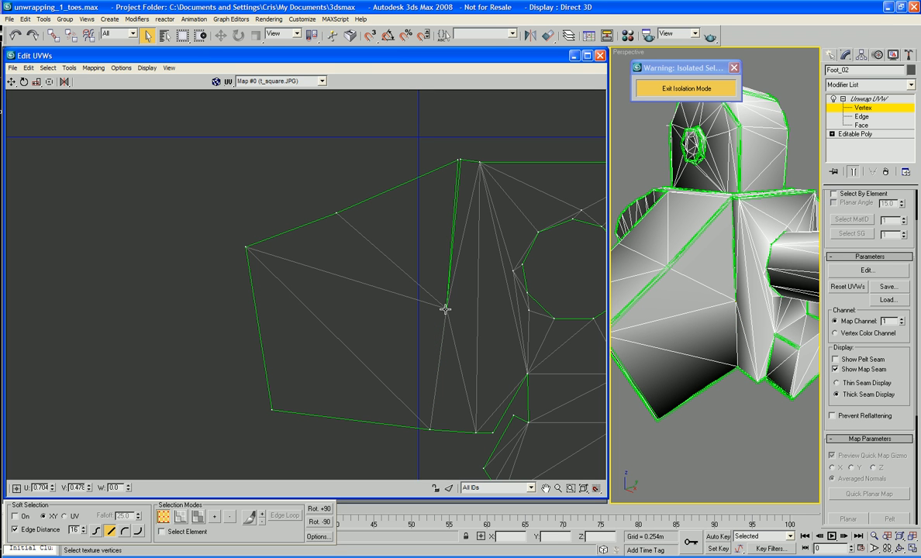
left_click_drag(457, 163, 458, 158)
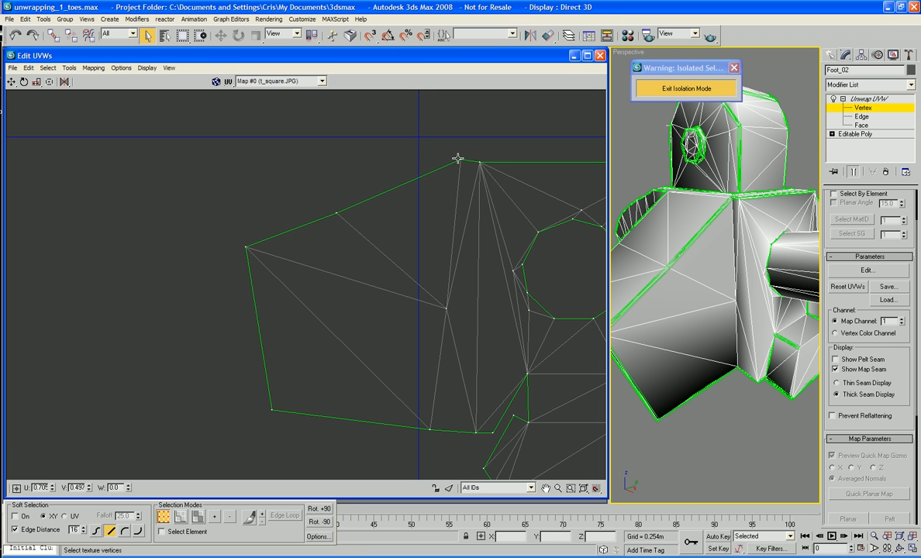
Select the small triangle at the lower right of the front piece's circular opening and examine its location on the model.
middle_click_drag(516, 304, 463, 304)
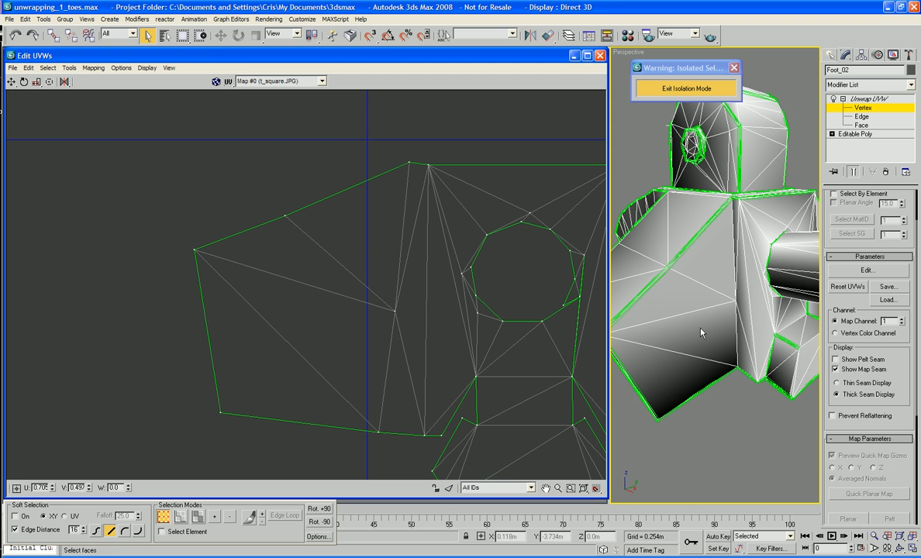
middle_click_drag(701, 332, 739, 327)
right_click(373, 328)
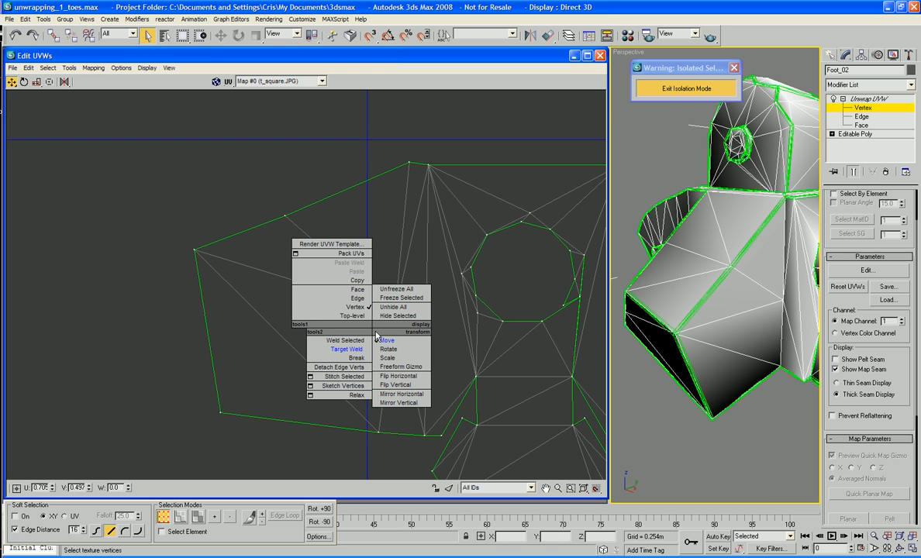
left_click(559, 304)
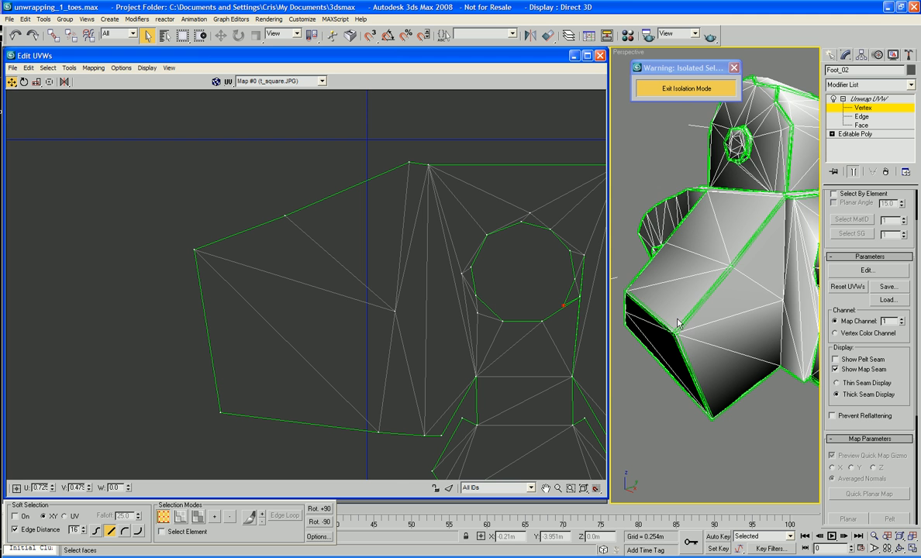
middle_click_drag(643, 279, 824, 124, "alt")
scroll(686, 312, "up", 5)
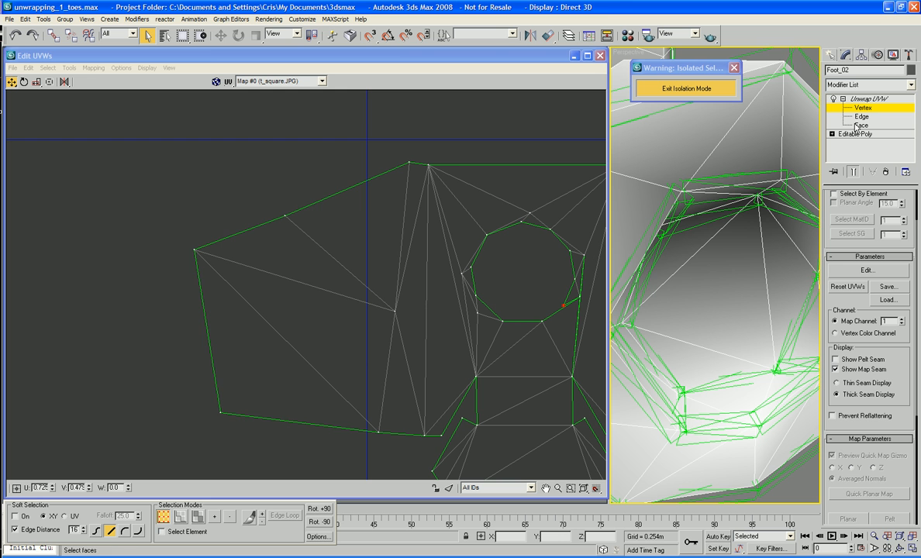
key("3")
left_click(573, 294)
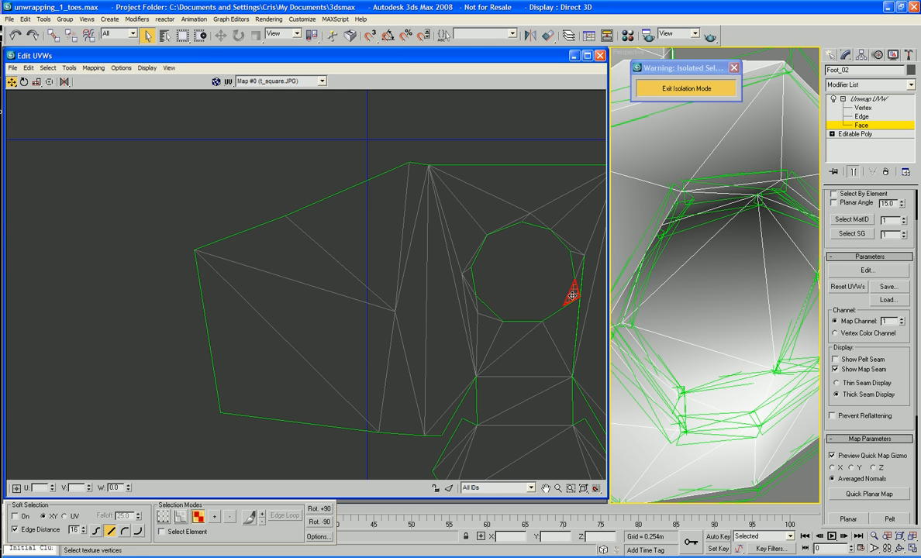
scroll(675, 341, "down", 5)
middle_click_drag(674, 341, 682, 365, "alt")
key("z")
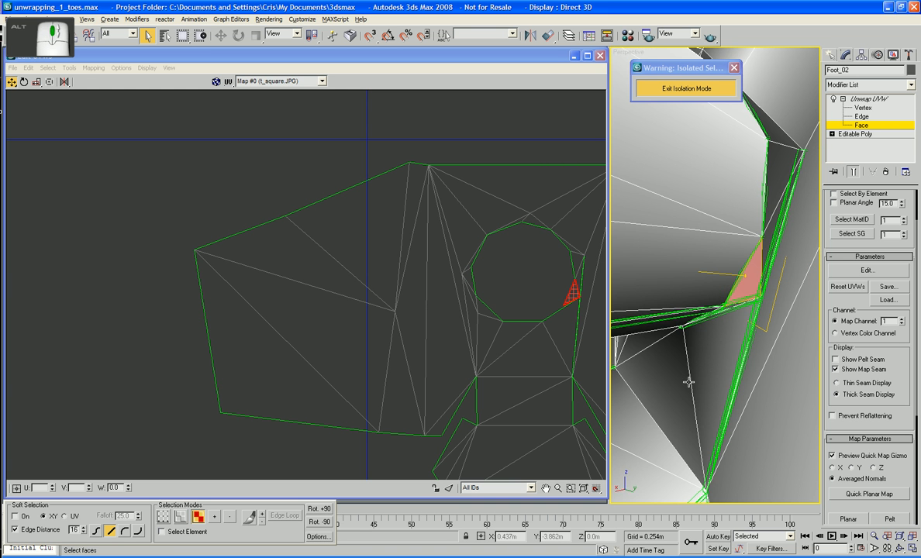
Check the larger triangle below the opening, and select the thin sliver face bordering it on the model.
left_click(556, 317)
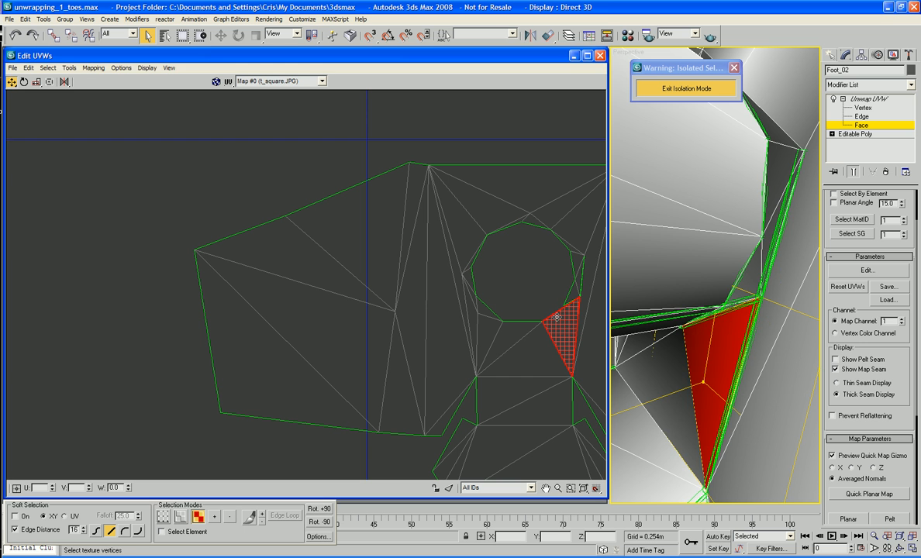
scroll(742, 353, "up", 5)
left_click(742, 353)
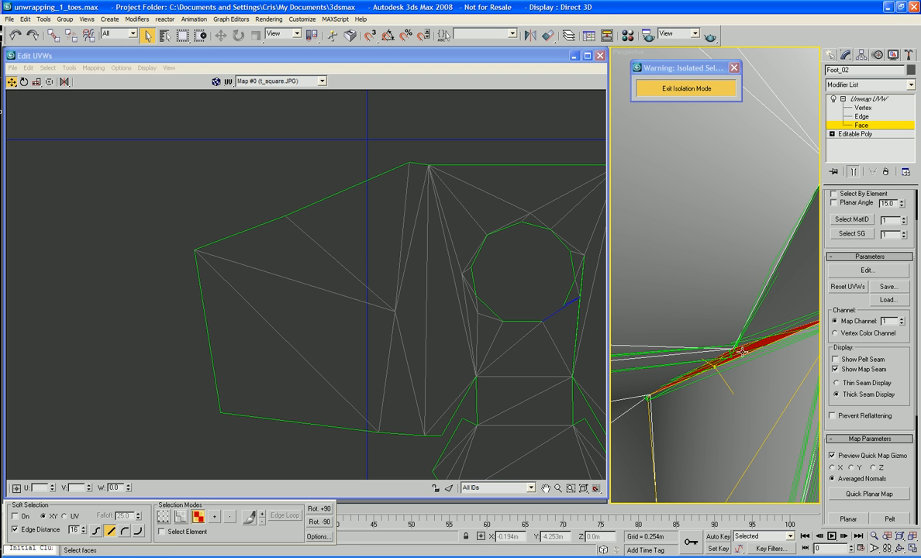
Find the selected sliver among the small leftover pieces and separate it from its neighbouring UV faces.
middle_click_drag(559, 357, 543, 338)
scroll(542, 337, "down", 6)
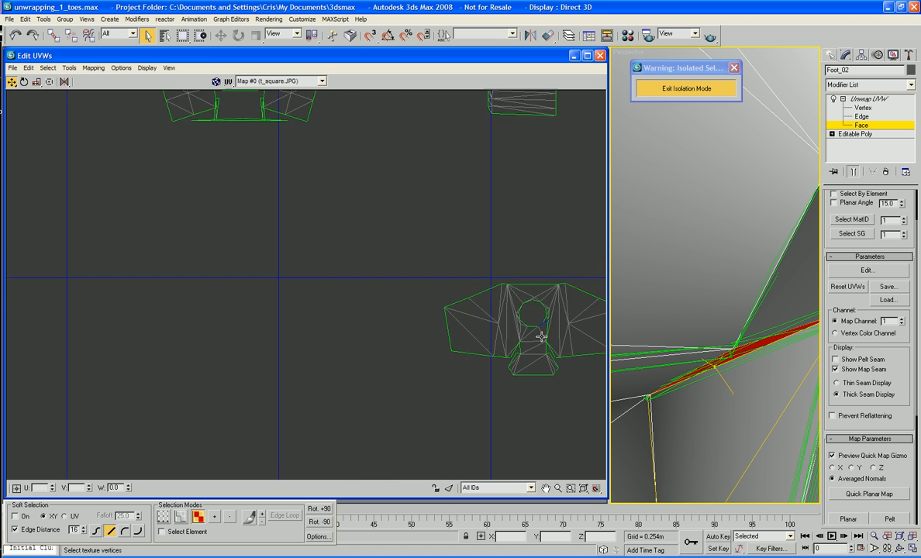
middle_click_drag(256, 318, 360, 313)
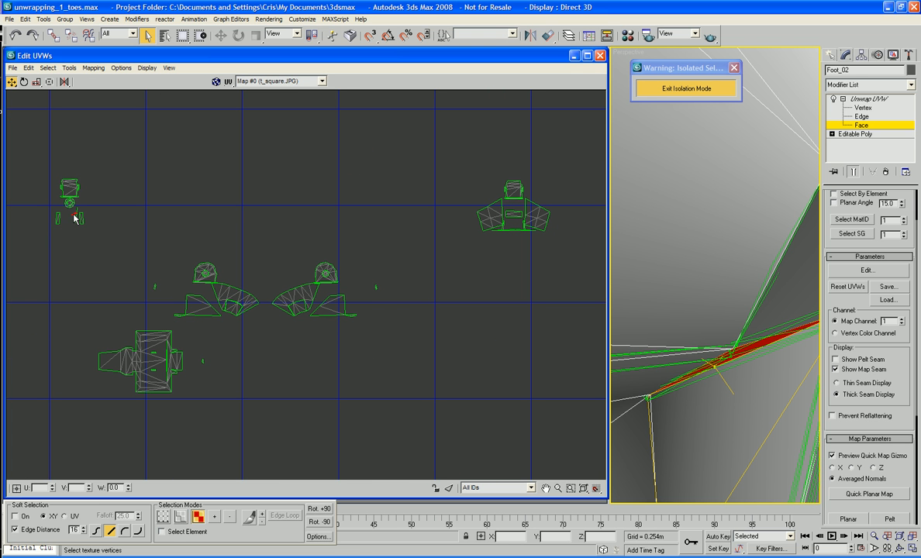
scroll(95, 231, "up", 5)
middle_click_drag(94, 232, 318, 285)
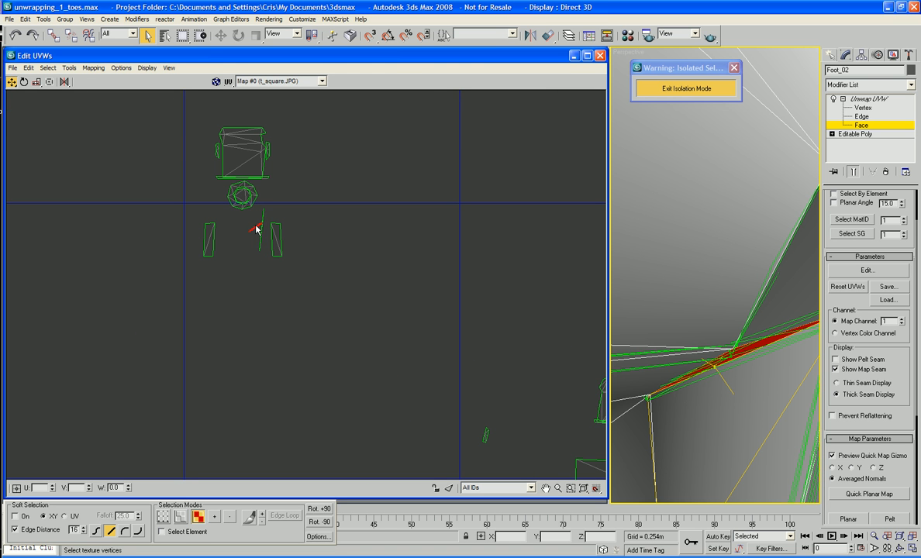
left_click_drag(256, 226, 490, 285)
key("ctrl+z")
right_click(256, 227)
left_click(238, 260)
Move the separated sliver across the layout to the lower right edge of the front face piece's circular opening.
left_click_drag(256, 227, 488, 315)
middle_click_drag(572, 342, 215, 213)
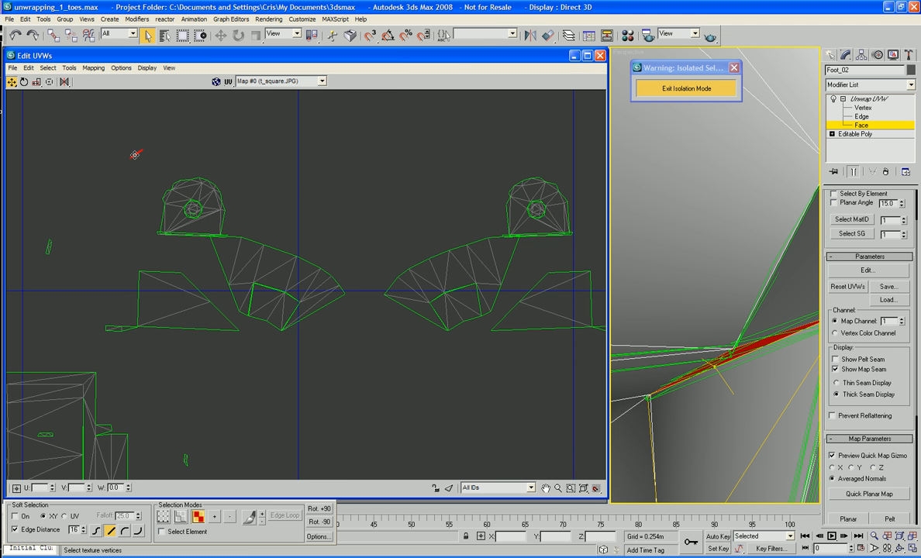
middle_click_drag(548, 379, 113, 310)
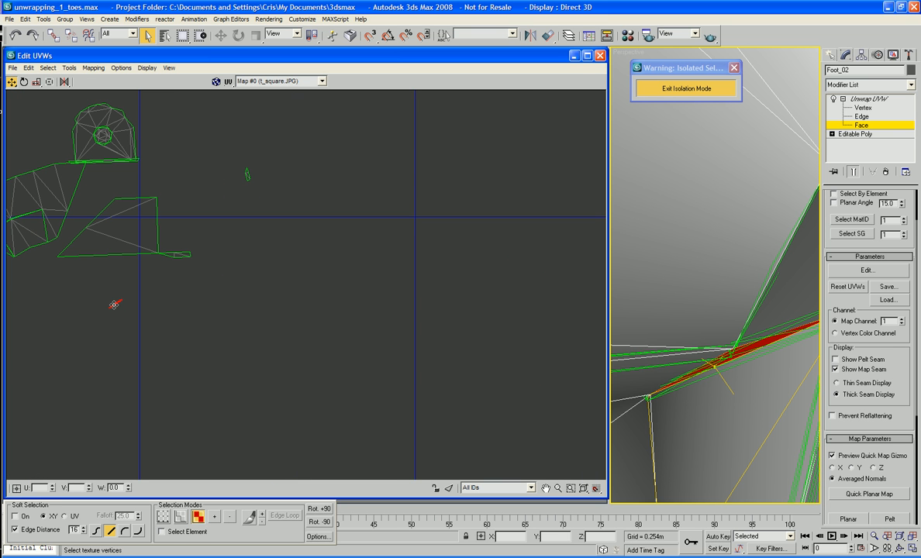
left_click_drag(416, 324, 559, 312)
middle_click_drag(589, 329, 248, 319)
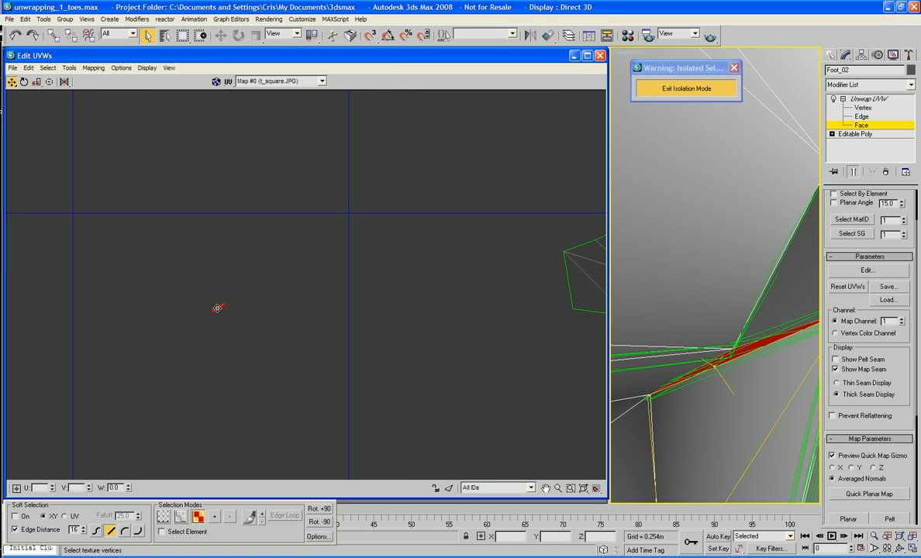
middle_click_drag(534, 379, 196, 351)
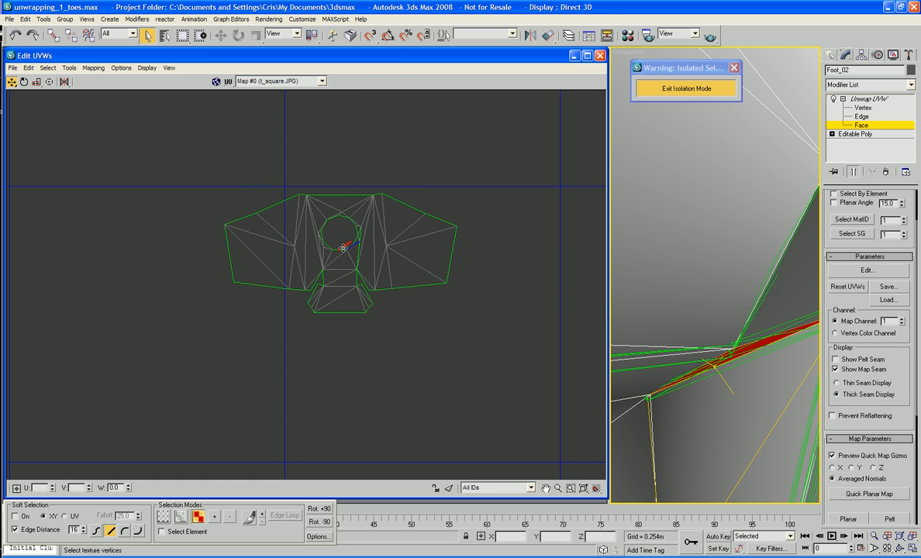
Target-weld the sliver's three vertices to the corners of the gap at the lower right of the front piece's circular opening.
scroll(405, 250, "up", 8)
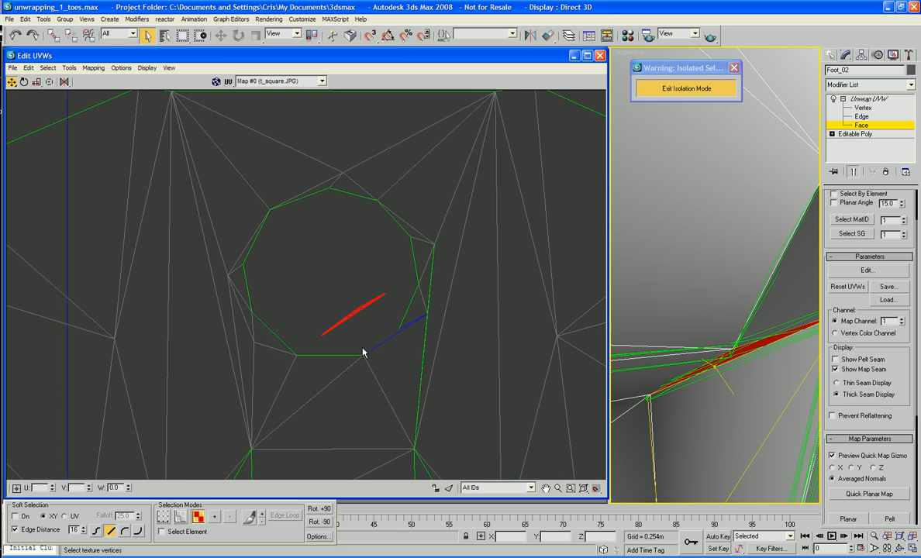
middle_click_drag(397, 344, 347, 343)
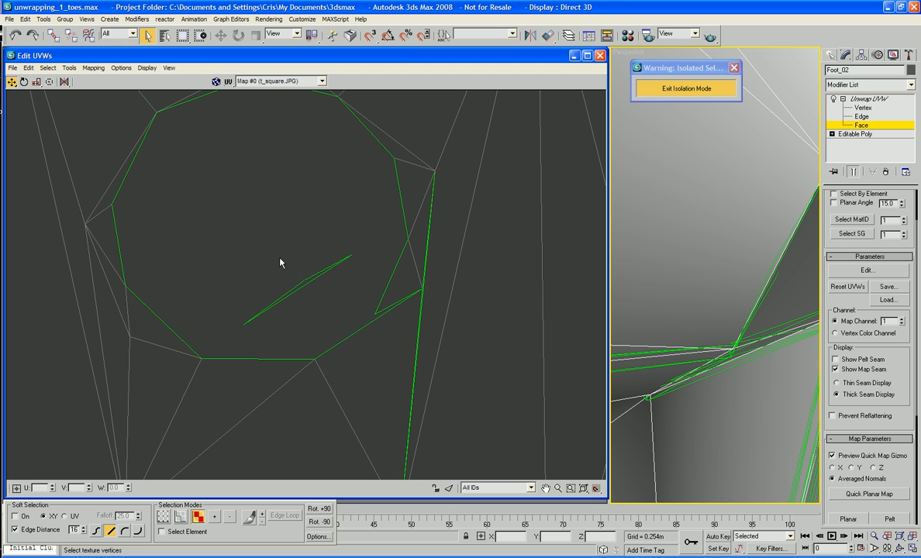
right_click(314, 282)
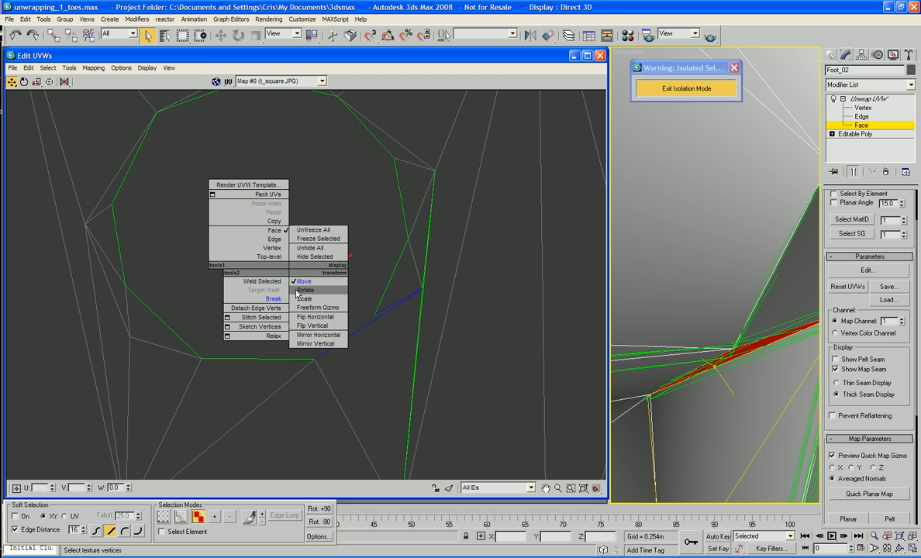
left_click(241, 235)
right_click(316, 304)
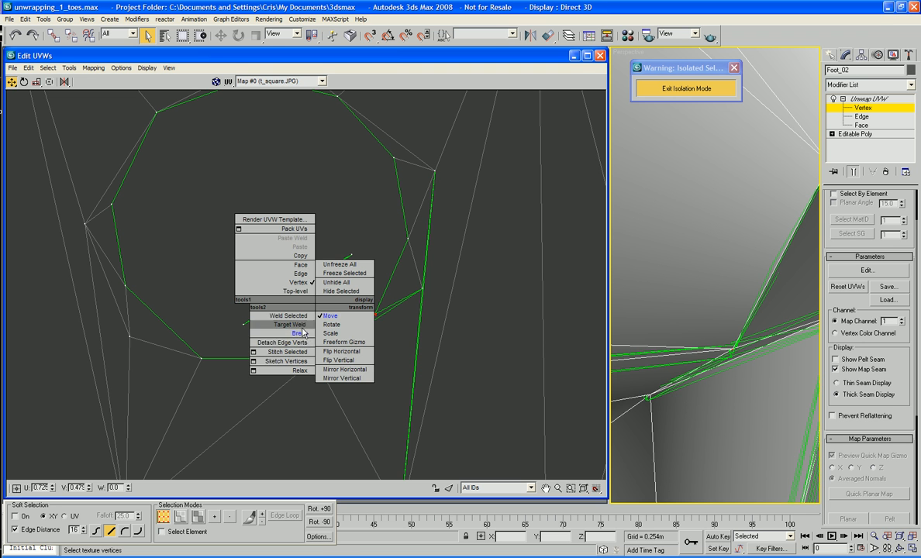
left_click(289, 324)
left_click_drag(352, 257, 419, 289)
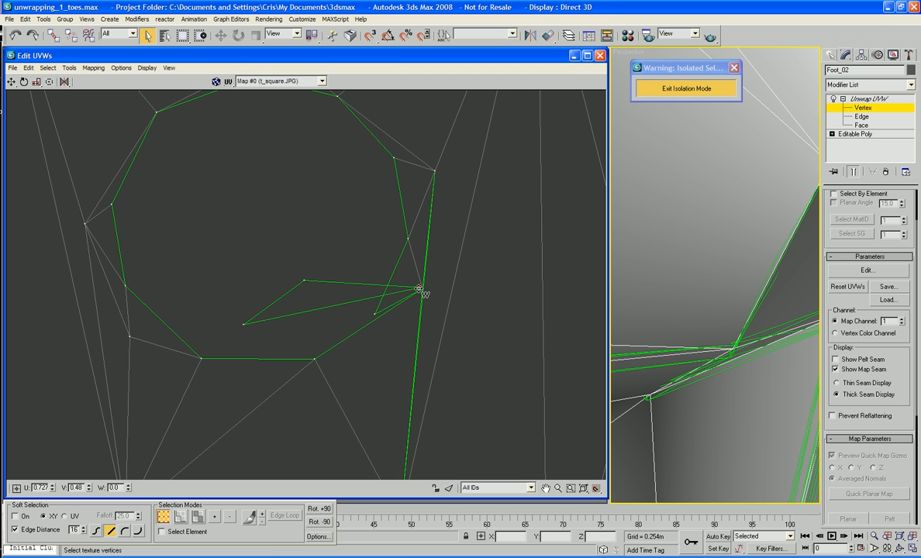
left_click_drag(242, 324, 314, 358)
left_click_drag(305, 283, 374, 314)
Select a long face of the narrow ledge around the wheel-shaped joint on the foot model.
scroll(313, 279, "down", 5)
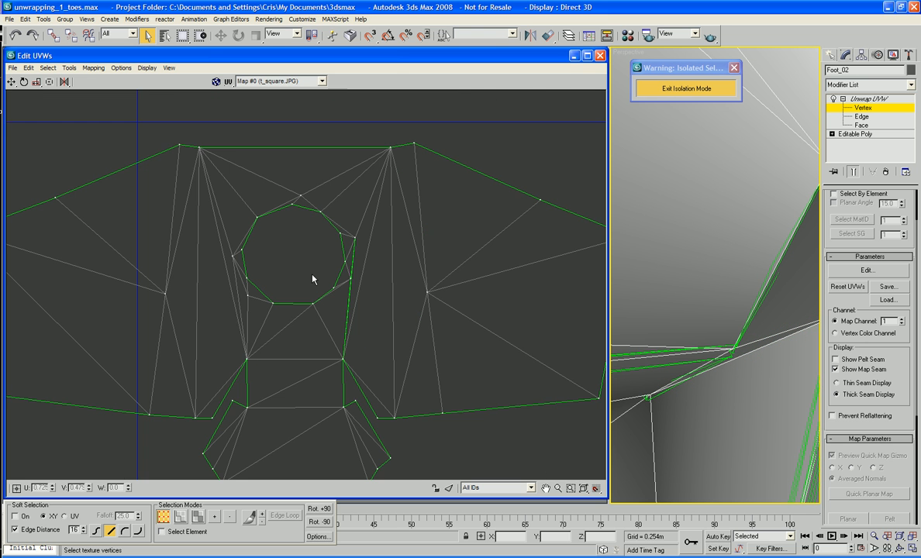
scroll(313, 279, "down", 2)
middle_click_drag(312, 279, 372, 350)
scroll(244, 310, "down", 3)
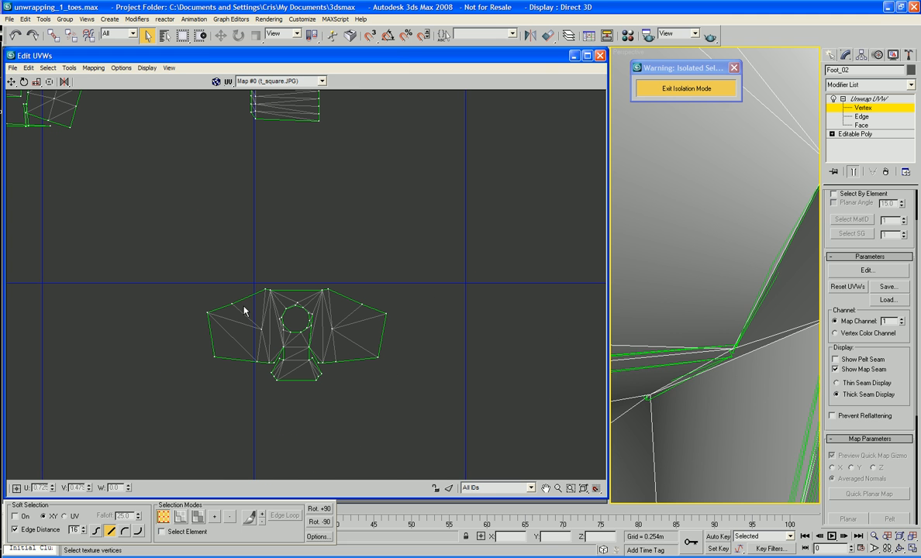
left_click(645, 235)
scroll(646, 234, "down", 5)
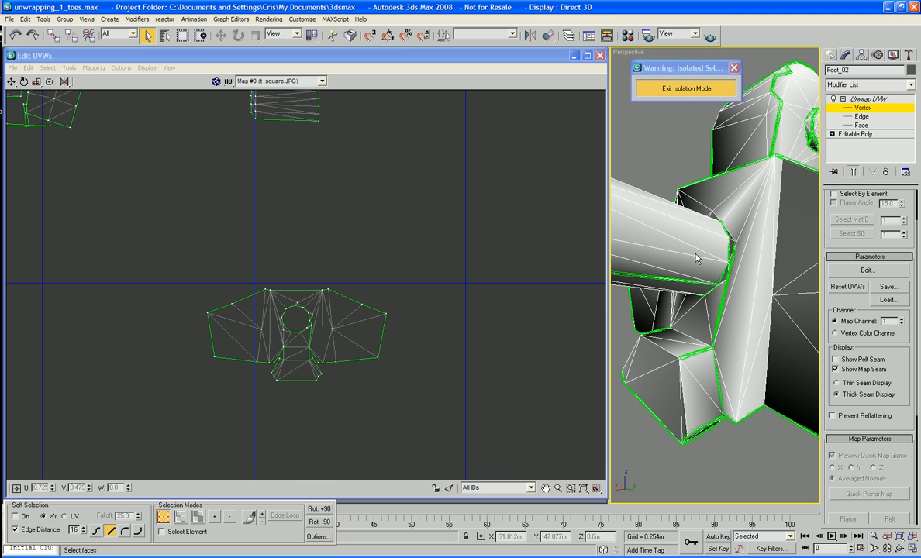
middle_click_drag(695, 259, 668, 272)
middle_click_drag(781, 198, 751, 181, "alt")
key("3")
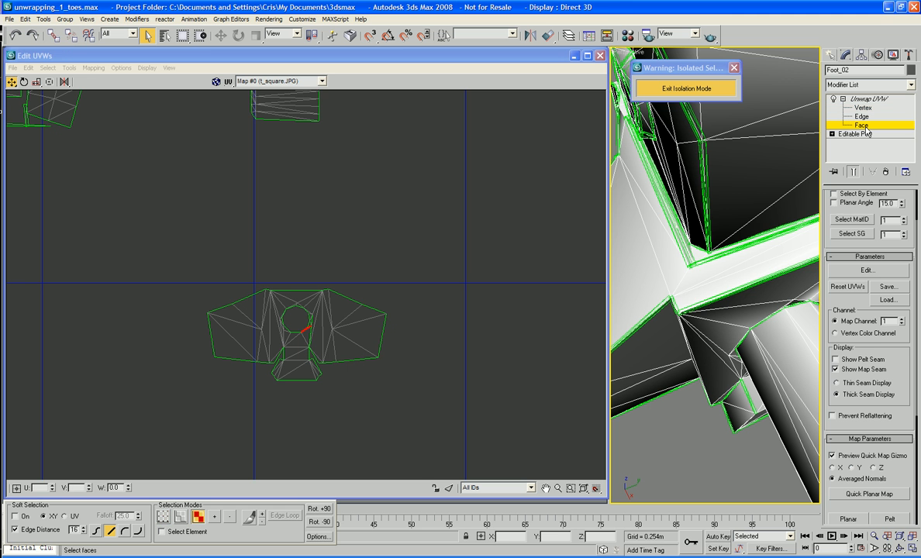
left_click(703, 289)
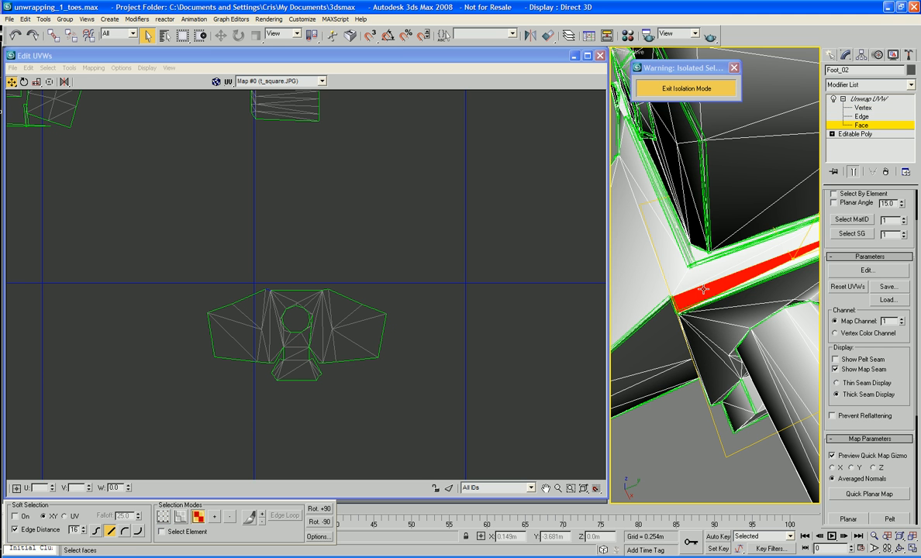
Hide the map seams on the model so the ledge faces are easier to distinguish.
left_click(835, 372)
middle_click_drag(724, 345, 739, 329, "alt")
key("F4")
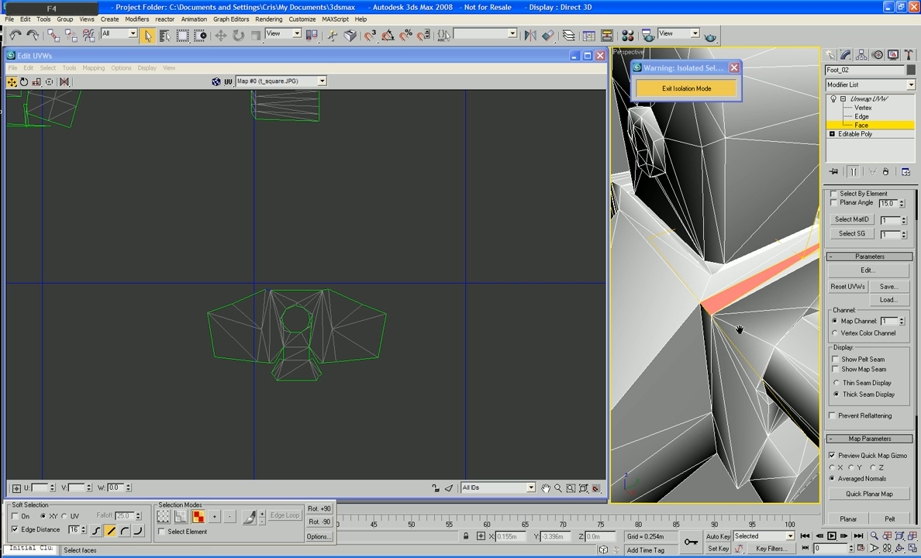
Assign the 01 - Default material to the foot, replacing the scene material of the same name.
key("m")
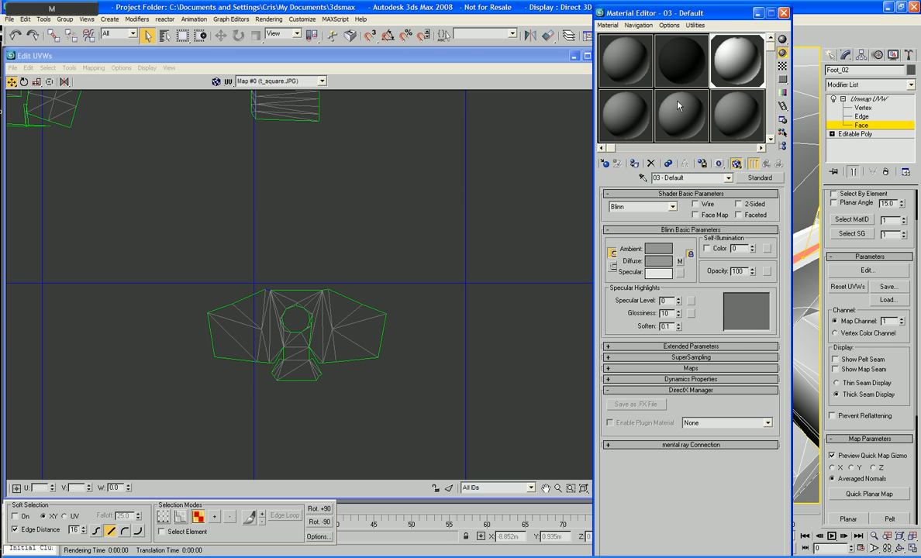
left_click(626, 62)
left_click(634, 162)
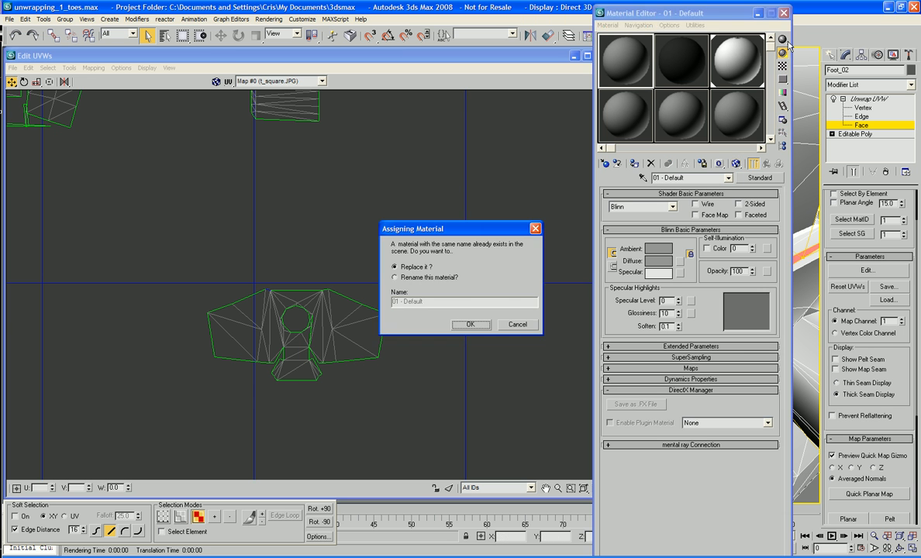
left_click(460, 327)
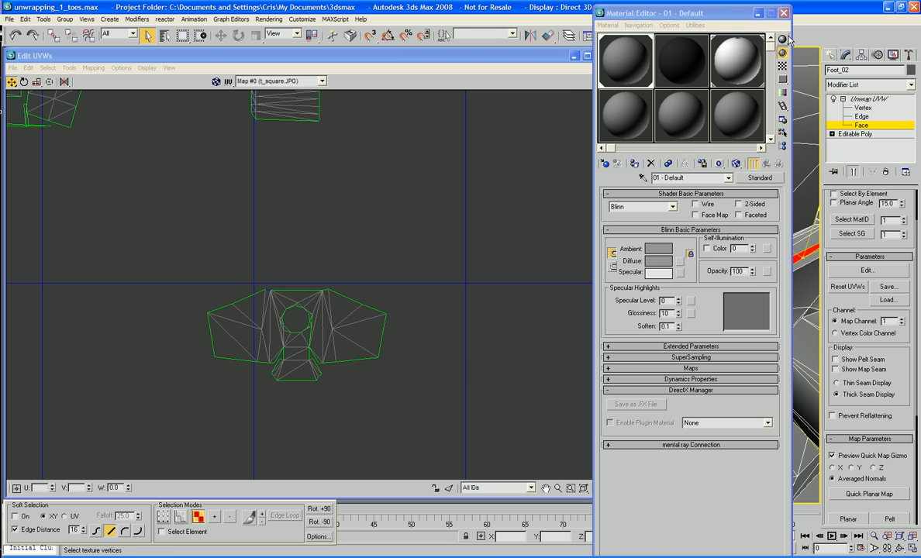
left_click(783, 13)
Add the faces on both sides of the ledge's first corner to the face selection.
middle_click_drag(730, 277, 755, 276, "alt")
left_click(661, 221, "ctrl")
left_click(655, 218, "ctrl")
left_click(680, 237, "ctrl")
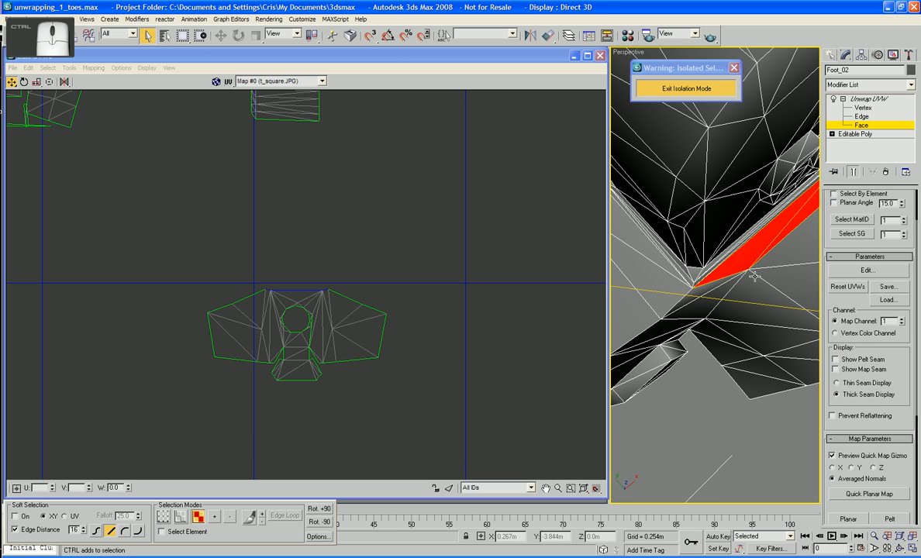
left_click(710, 277, "ctrl")
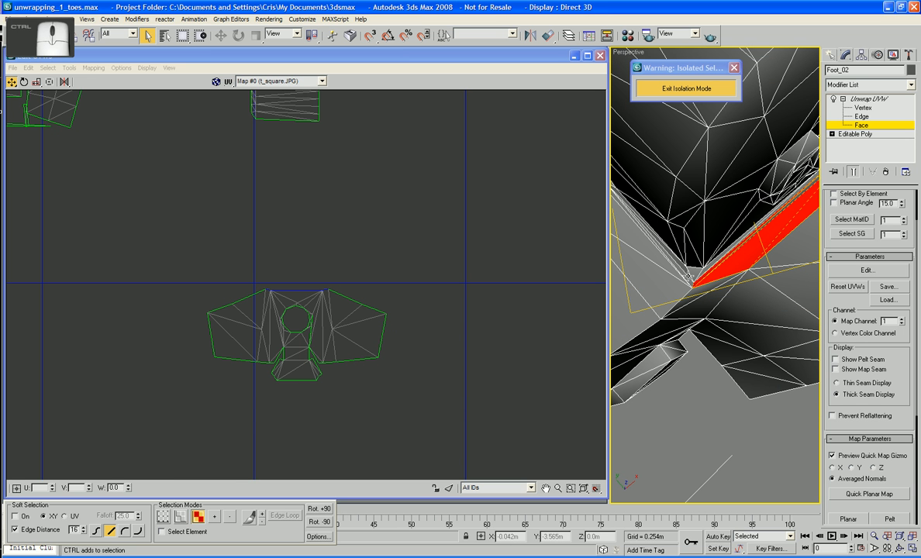
left_click(687, 275, "ctrl")
left_click(630, 244, "ctrl")
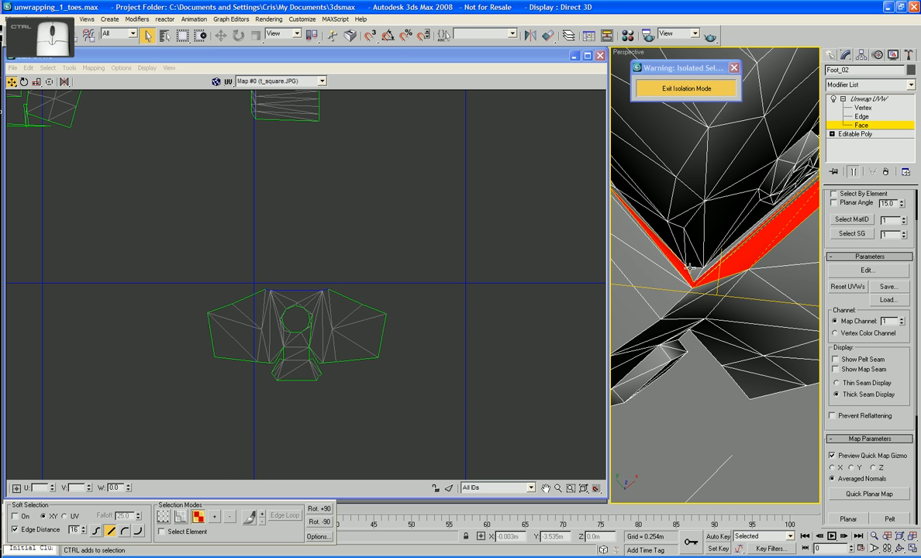
left_click(659, 247, "ctrl")
Extend the selection with the thin inner faces at the ledge's next corner beside the joint.
middle_click_drag(742, 253, 682, 211, "alt")
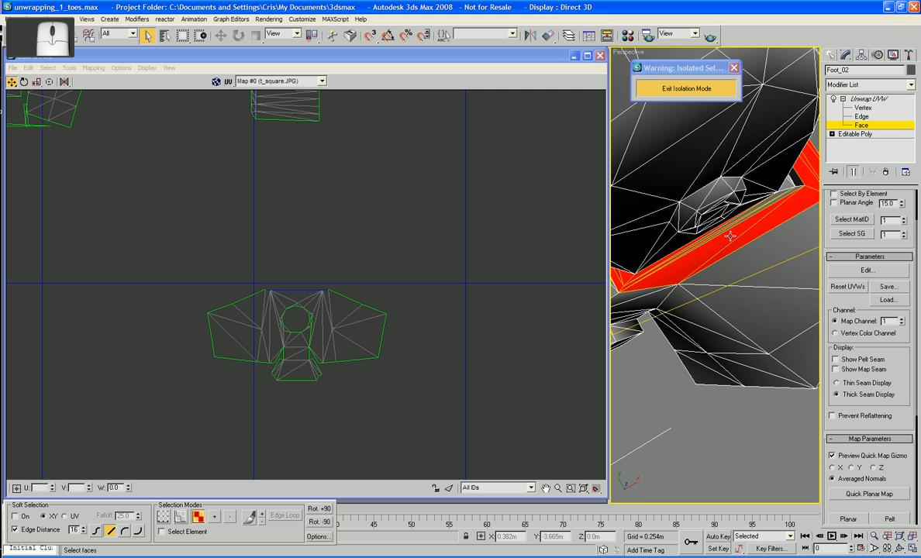
middle_click_drag(736, 222, 732, 265)
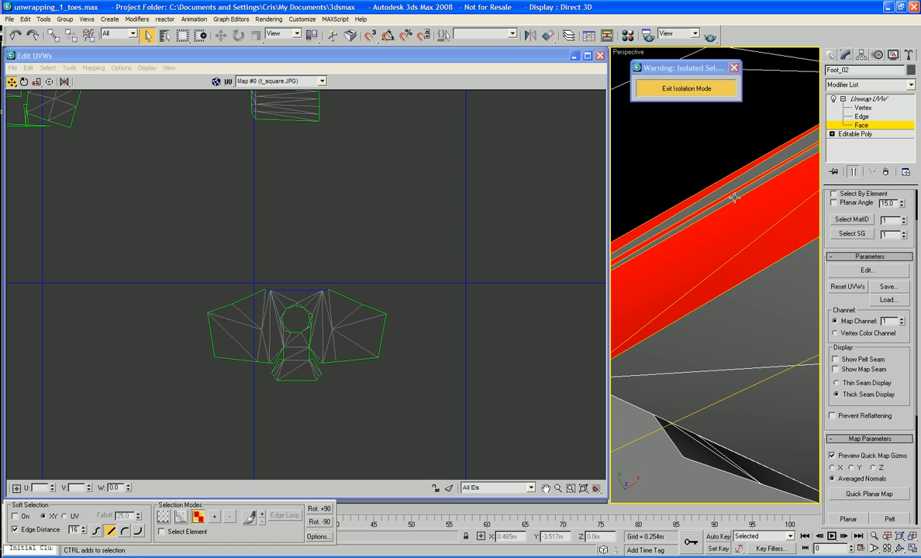
middle_click_drag(750, 184, 705, 216, "alt")
middle_click_drag(628, 254, 737, 289)
left_click(726, 246, "ctrl")
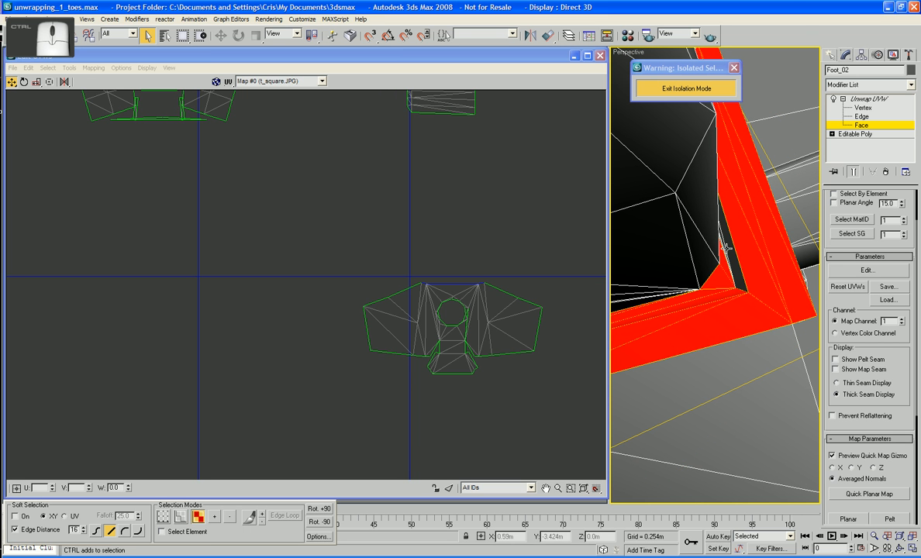
left_click(722, 248, "ctrl")
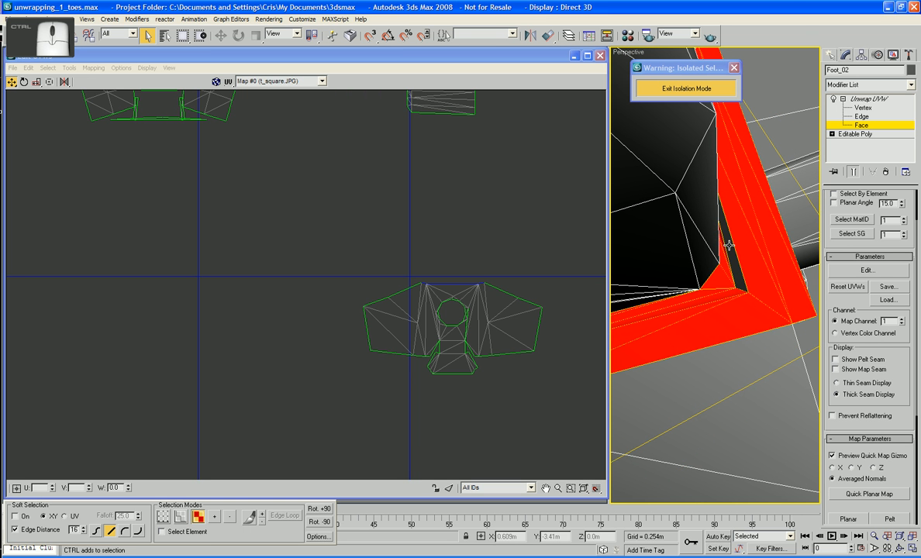
Add the corner face and the strips of the adjoining ledge side to the selection.
middle_click_drag(709, 241, 673, 255, "alt")
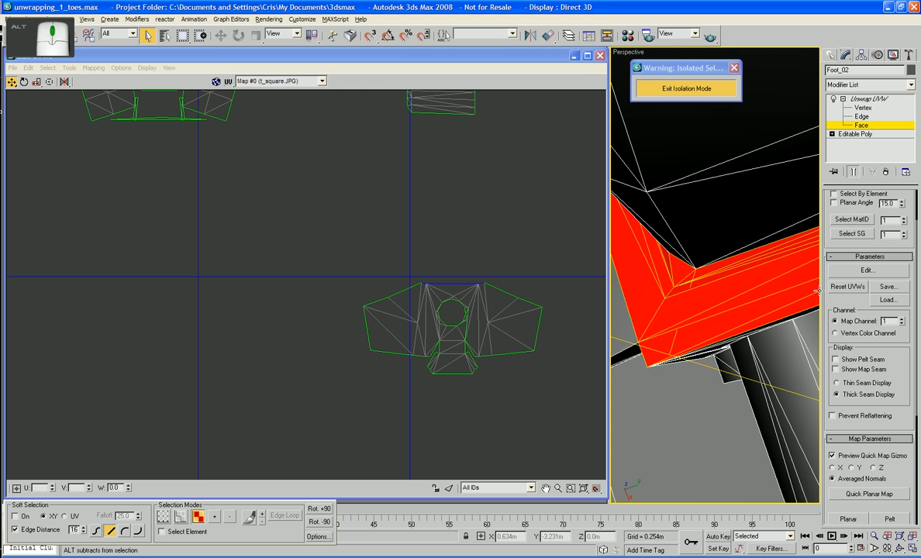
middle_click_drag(732, 270, 666, 304, "alt")
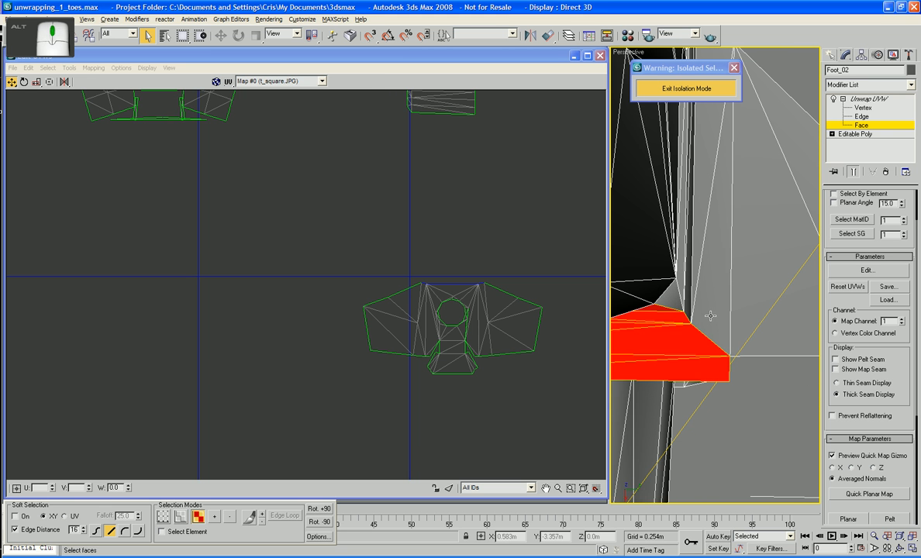
left_click(673, 293, "ctrl")
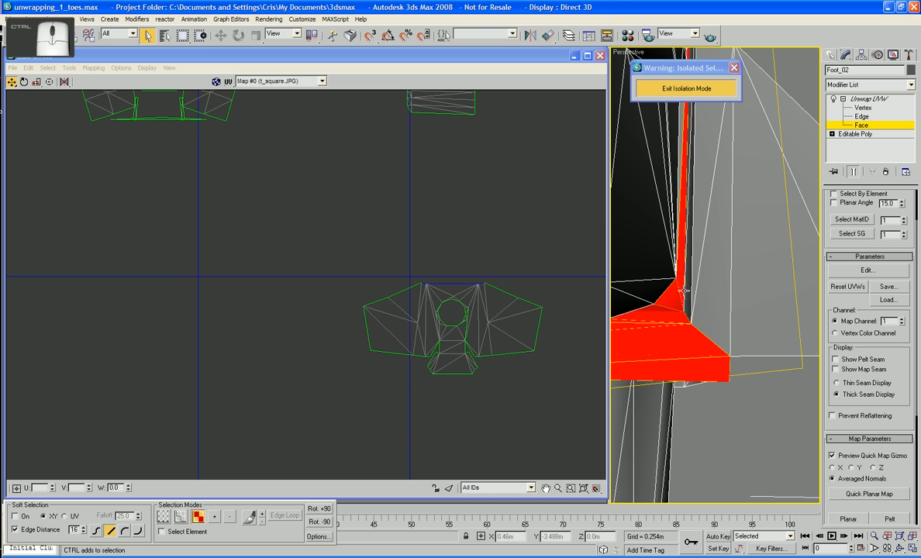
left_click(692, 285, "ctrl")
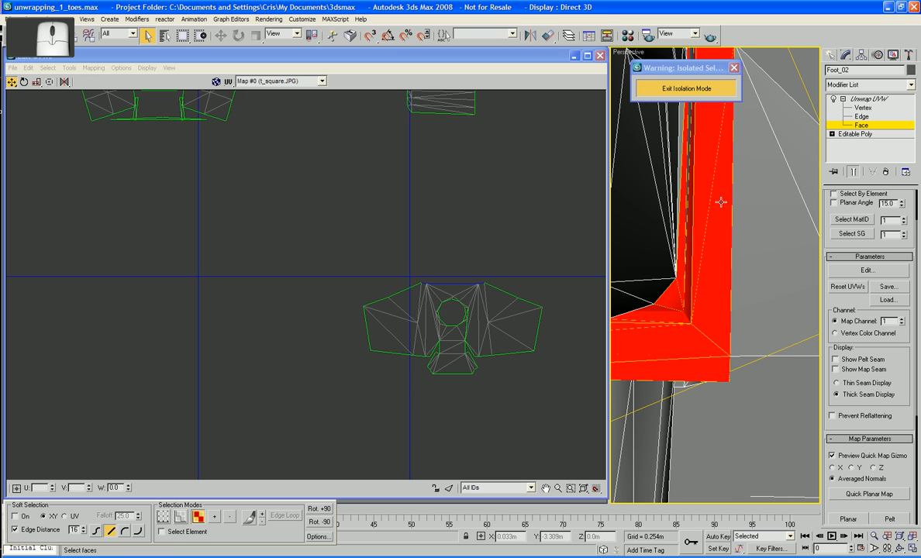
Check the selected strips for gaps and add the missing corner triangle below the joint.
middle_click_drag(699, 288, 746, 300, "alt")
scroll(745, 299, "up", 3)
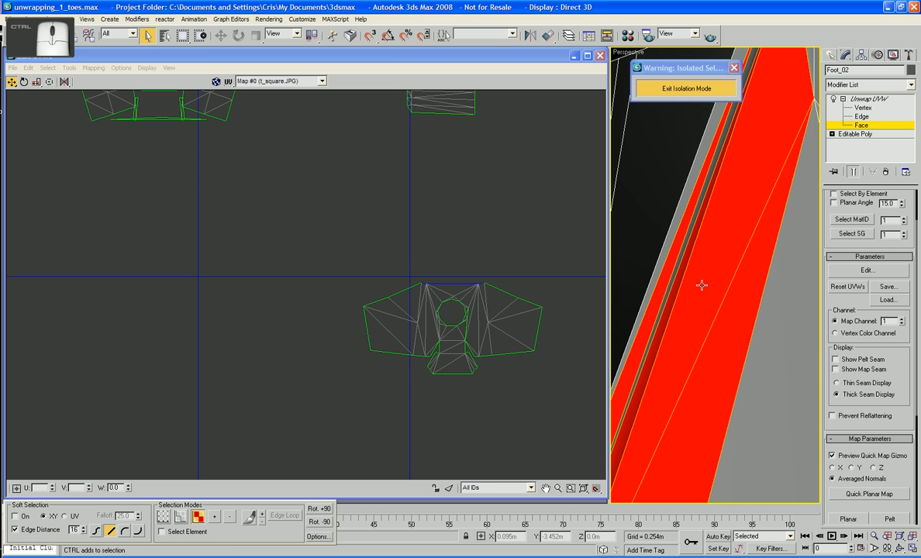
scroll(680, 276, "down", 6)
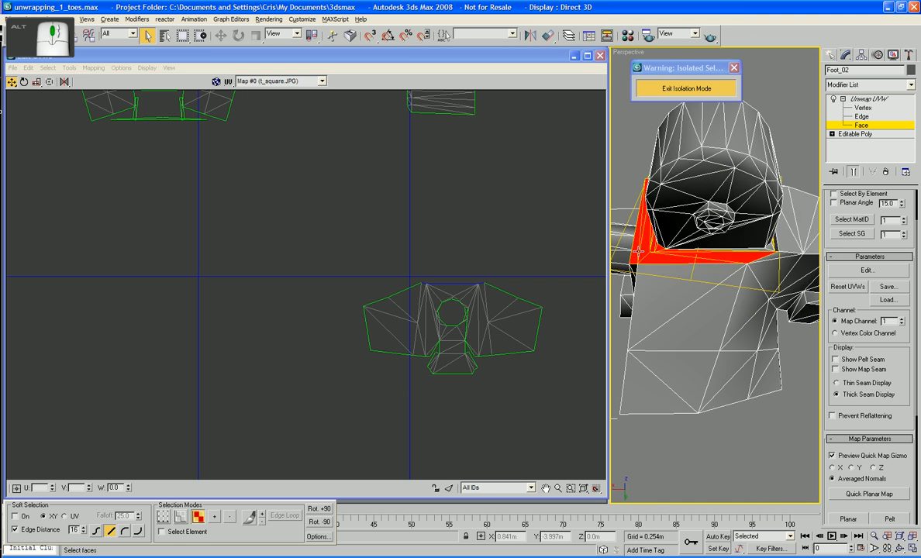
middle_click_drag(680, 276, 716, 328, "alt")
scroll(716, 328, "up", 3)
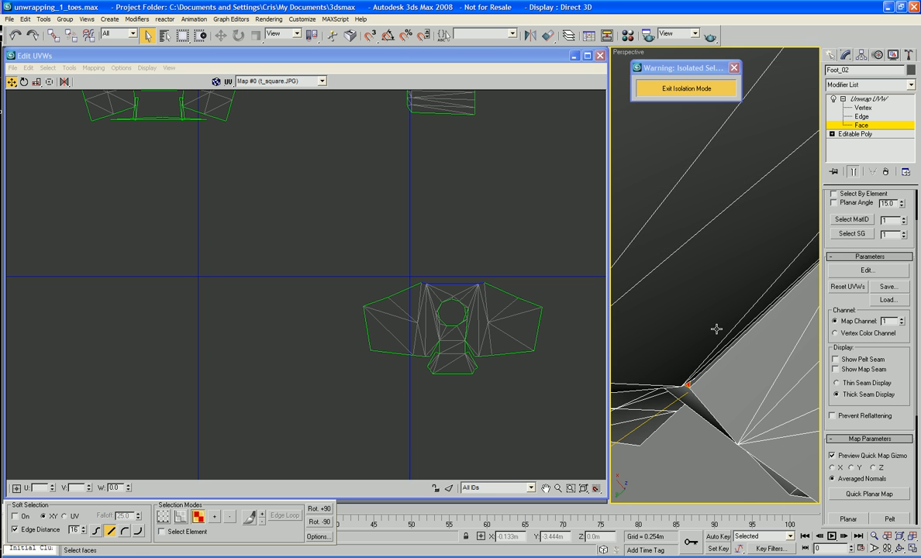
scroll(773, 428, "down", 2)
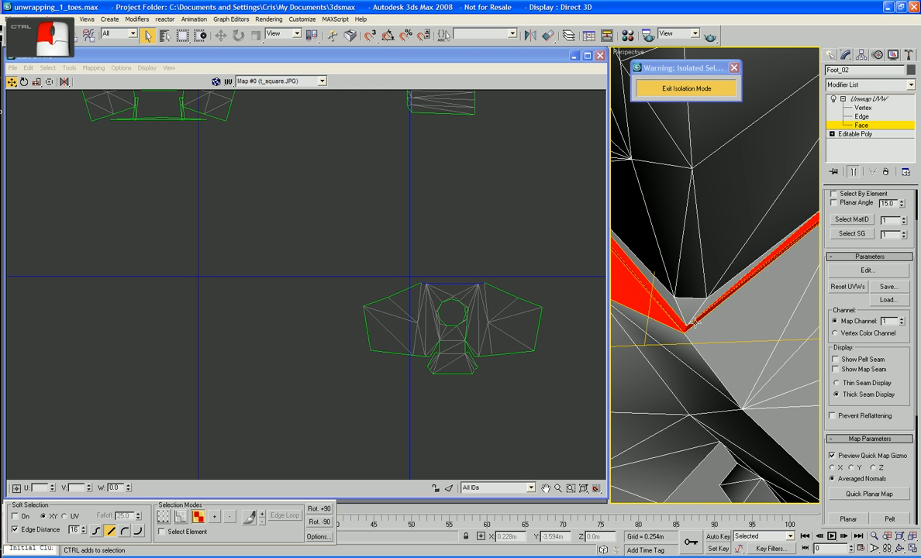
left_click(689, 307, "ctrl")
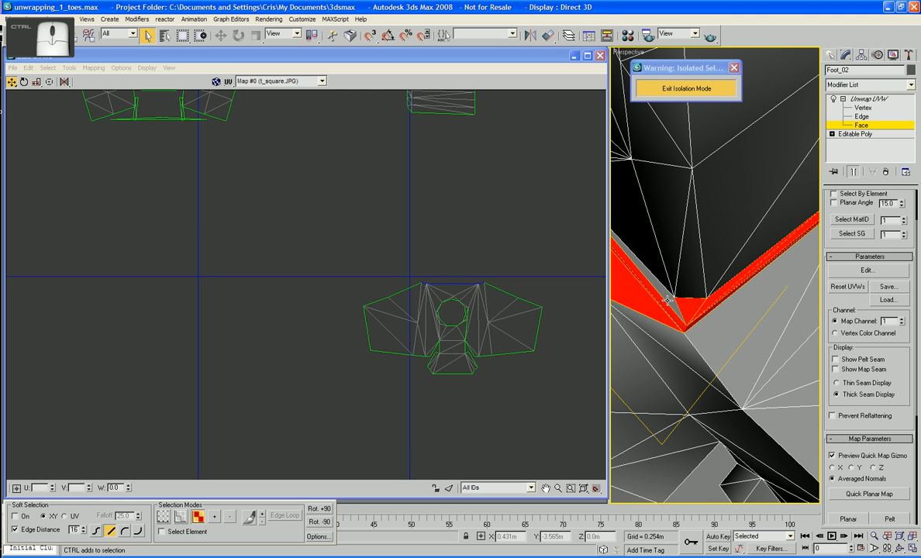
Complete the ledge selection with the remaining faces near its corner, checking it from both sides of the joint.
scroll(667, 301, "down", 3)
middle_click_drag(667, 301, 682, 329, "alt")
left_click(697, 295, "ctrl")
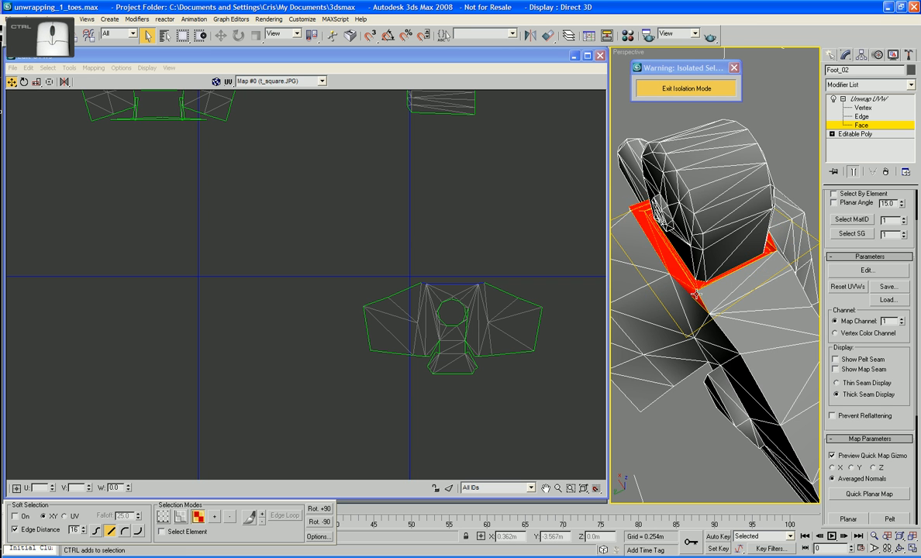
middle_click_drag(697, 294, 642, 298, "alt")
left_click(751, 305, "ctrl")
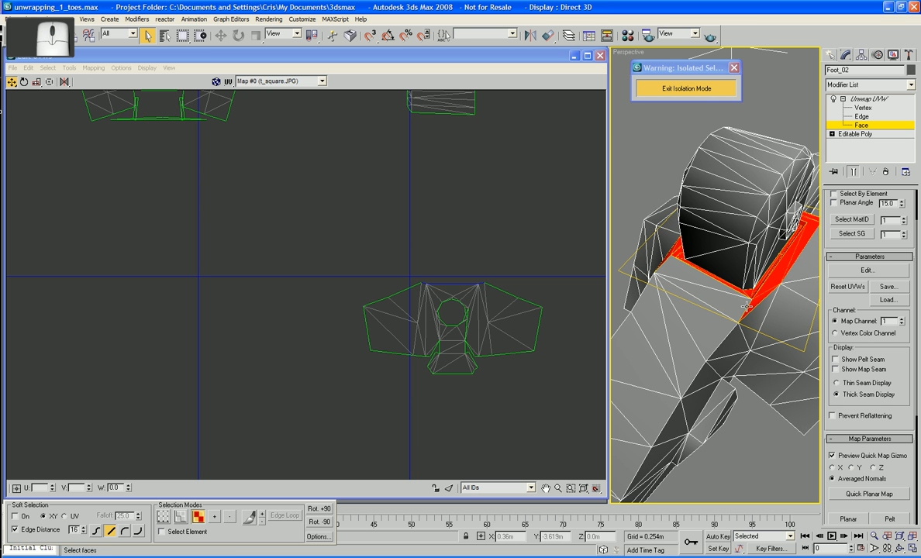
middle_click_drag(746, 307, 720, 312, "alt")
scroll(779, 309, "down", 3)
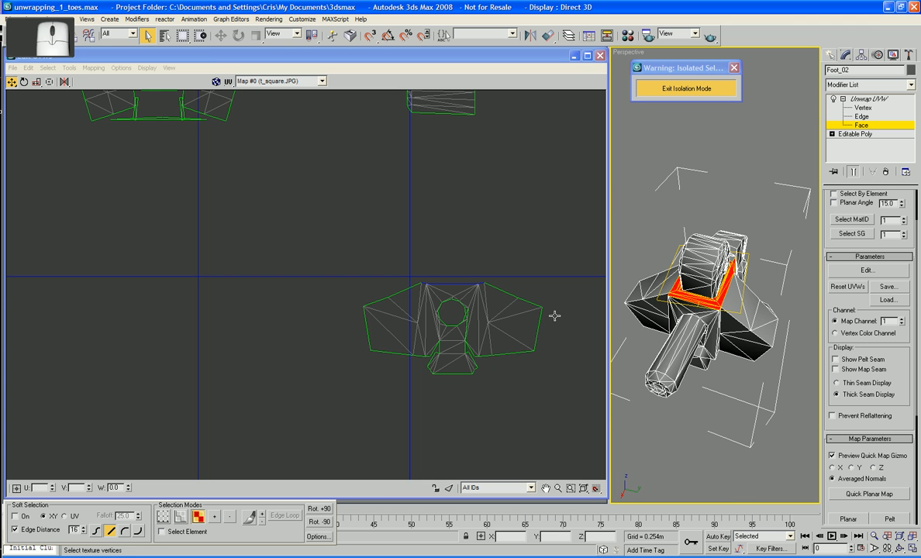
Break the selected ledge faces off the surrounding UV pieces and move them together into empty space.
scroll(520, 292, "down", 5)
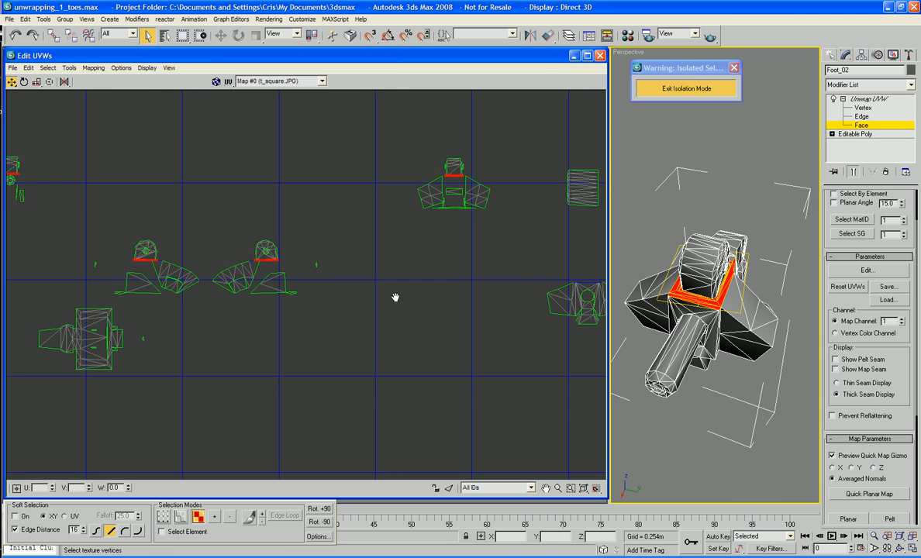
scroll(396, 298, "down", 2)
middle_click_drag(397, 304, 361, 245)
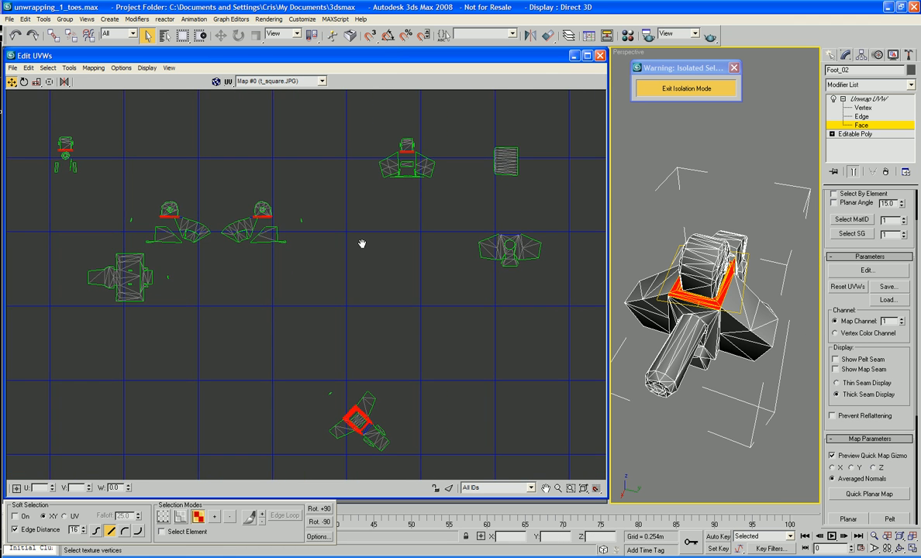
right_click(353, 415)
left_click(355, 418)
scroll(331, 436, "down", 1)
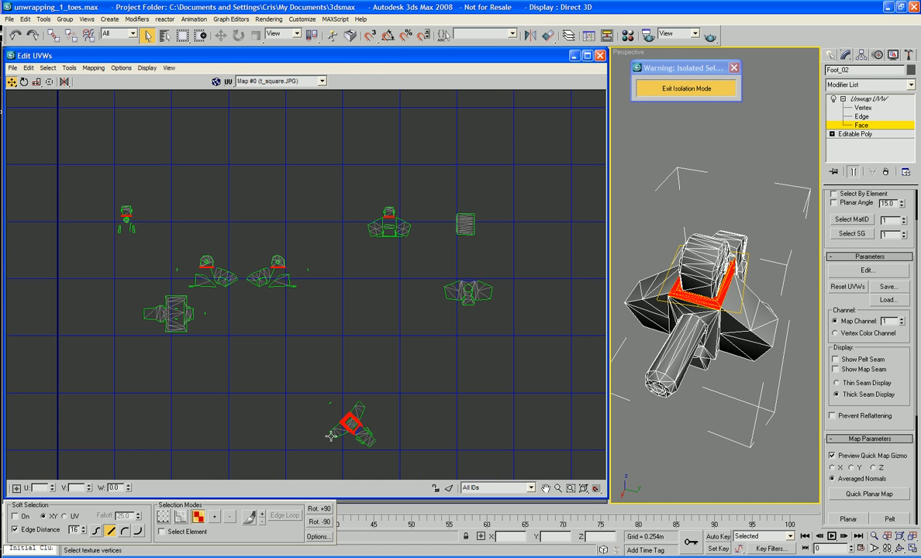
left_click_drag(350, 416, 510, 331)
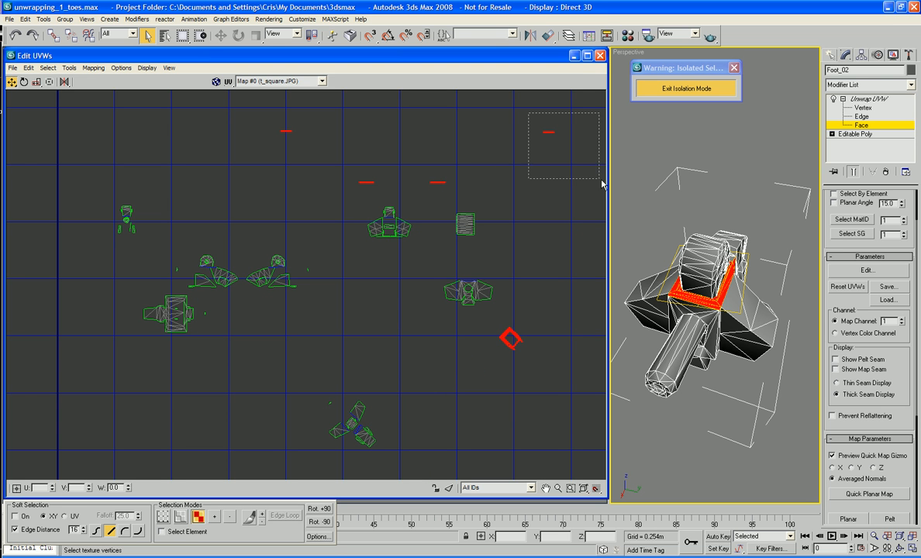
Gather the four scattered thin strips beside the detached square ledge frame, one strip at a time.
left_click_drag(602, 184, 602, 183)
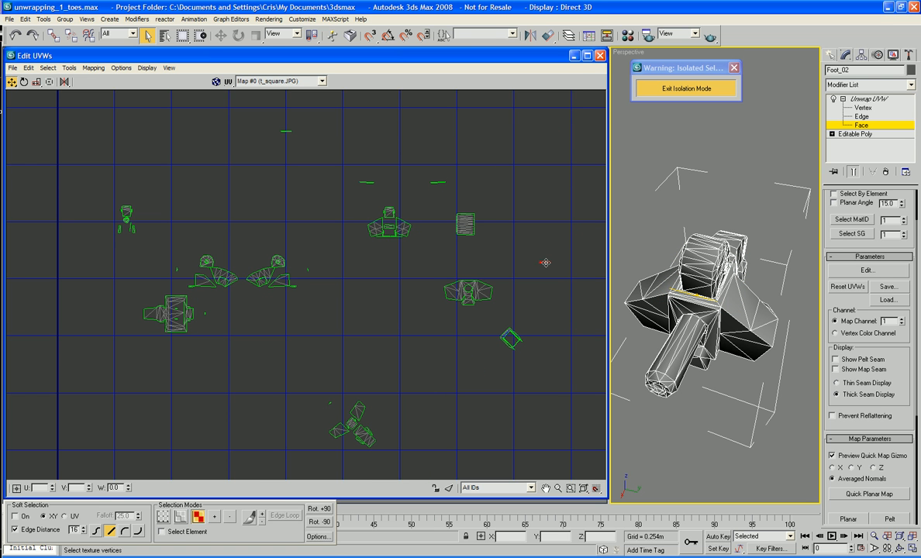
left_click(438, 184)
left_click(364, 183)
left_click(284, 130)
left_click(471, 295)
scroll(580, 394, "up", 5)
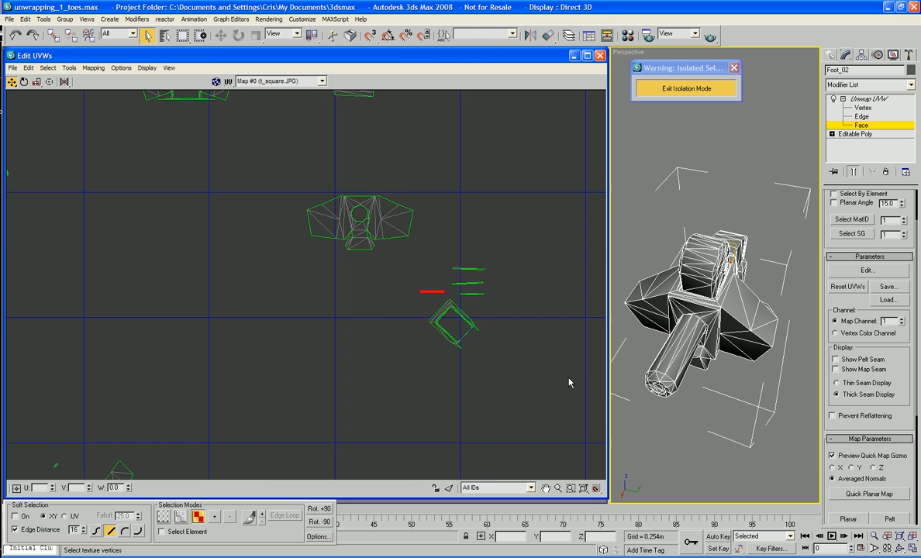
Select the square ledge frame and rotate it upright so its sides run vertically and horizontally.
scroll(569, 382, "up", 3)
left_click_drag(492, 376, 359, 277)
right_click(386, 281)
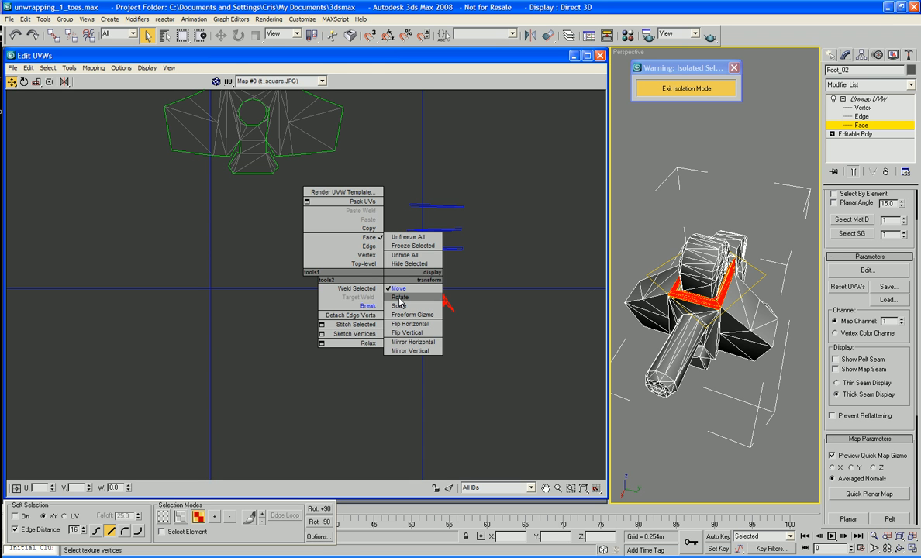
left_click(399, 298)
left_click_drag(349, 271, 390, 441)
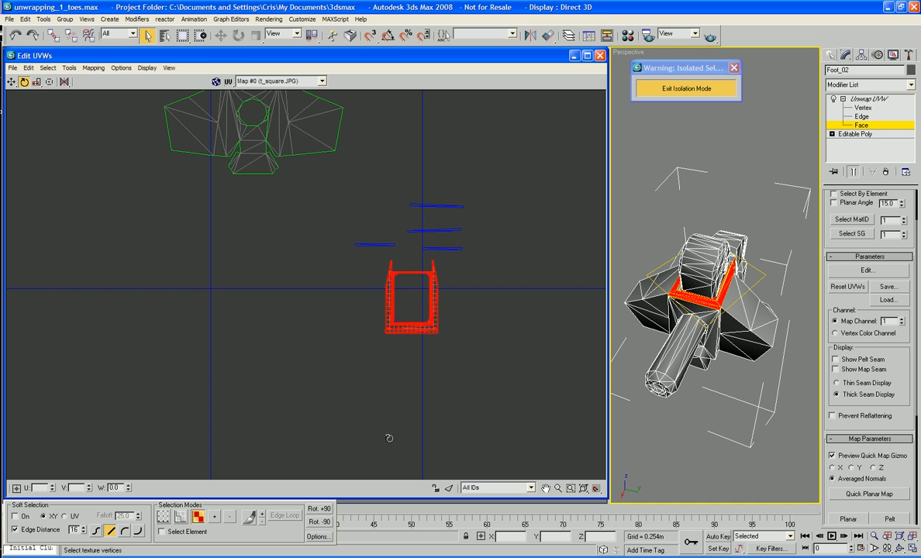
scroll(465, 400, "up", 5)
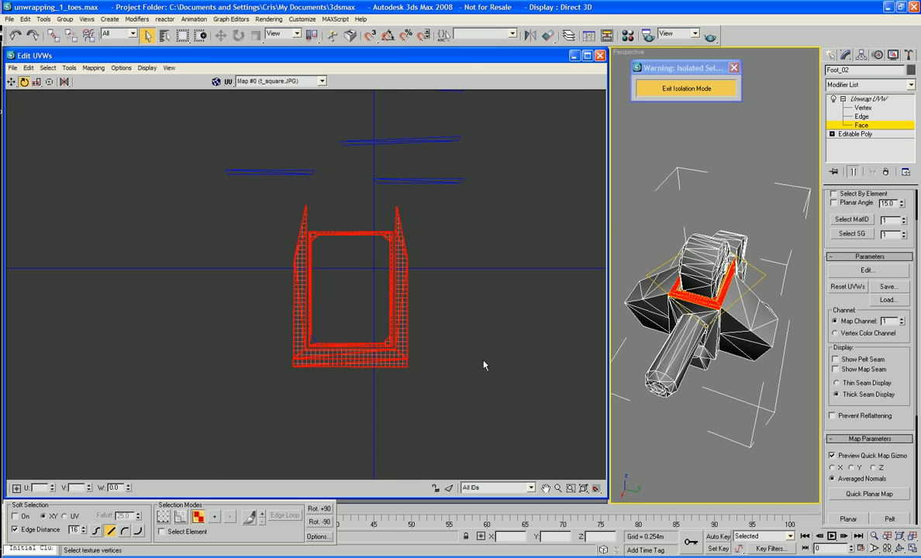
left_click(484, 365)
middle_click_drag(484, 365, 497, 382)
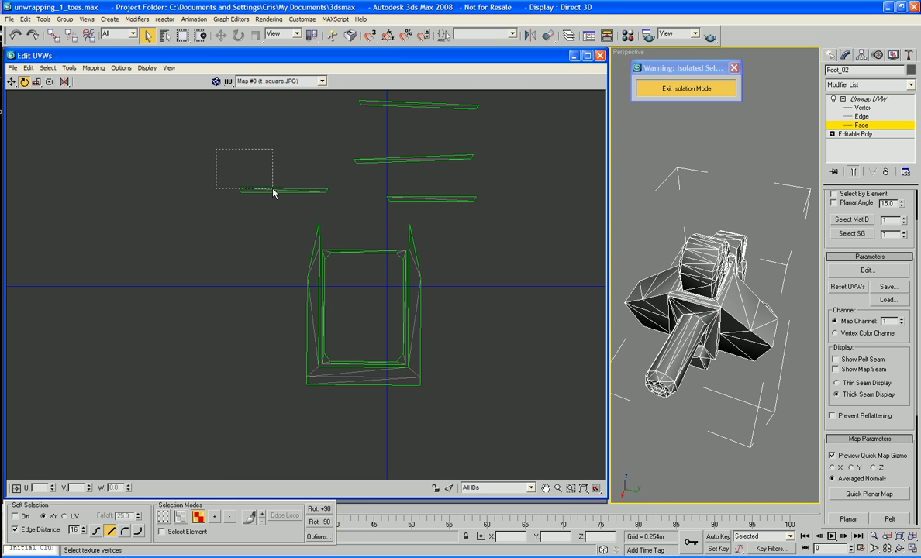
Check which side of the ledge frame the leftmost loose strip shares by selecting its long and short edges.
left_click_drag(272, 192, 318, 212)
left_click(219, 205)
right_click(233, 205)
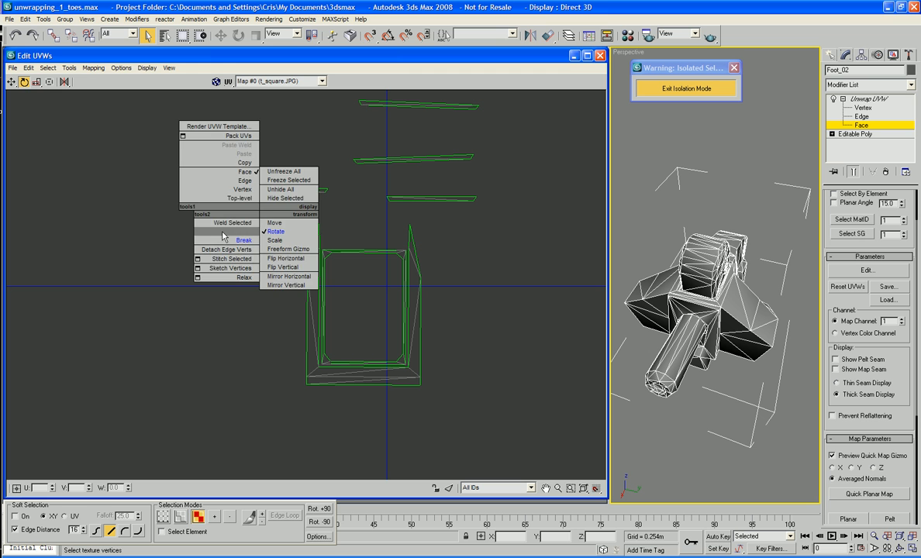
left_click(235, 181)
left_click(296, 189)
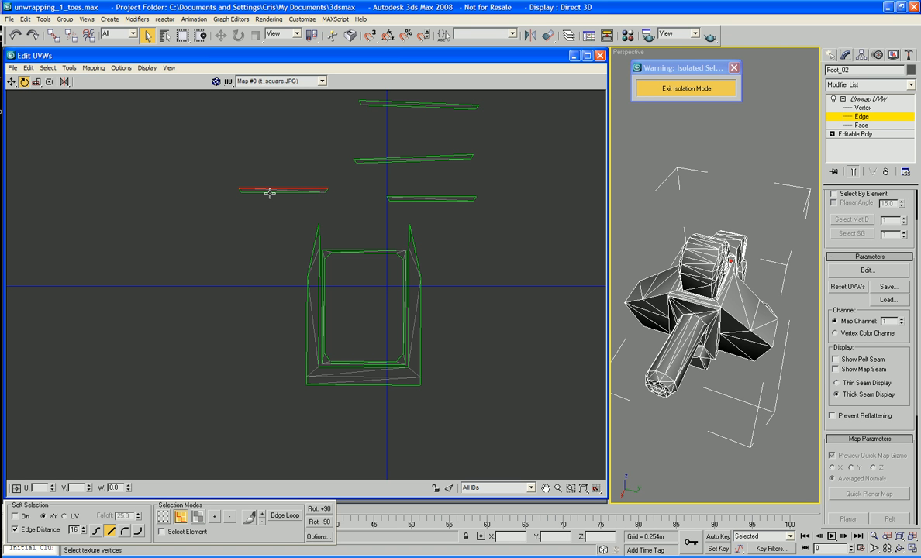
left_click(270, 192)
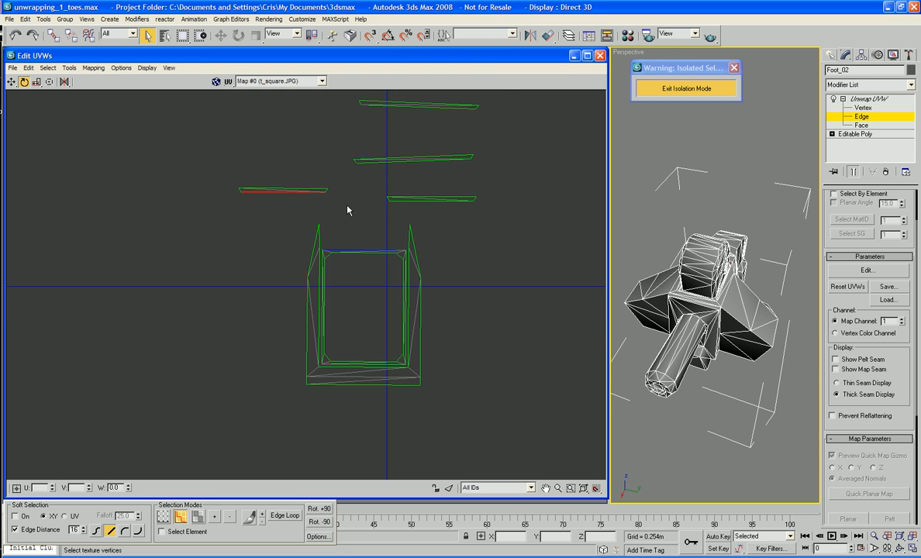
scroll(347, 209, "up", 3)
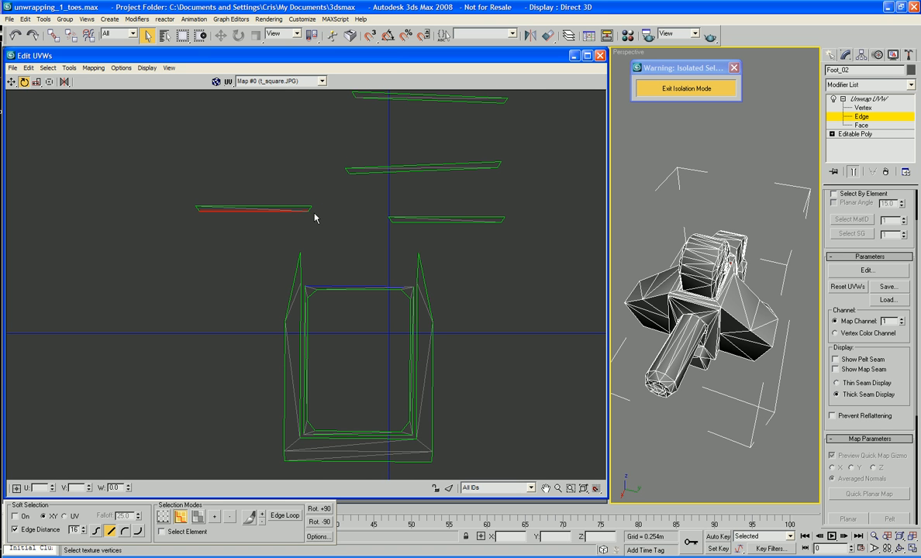
left_click(311, 208)
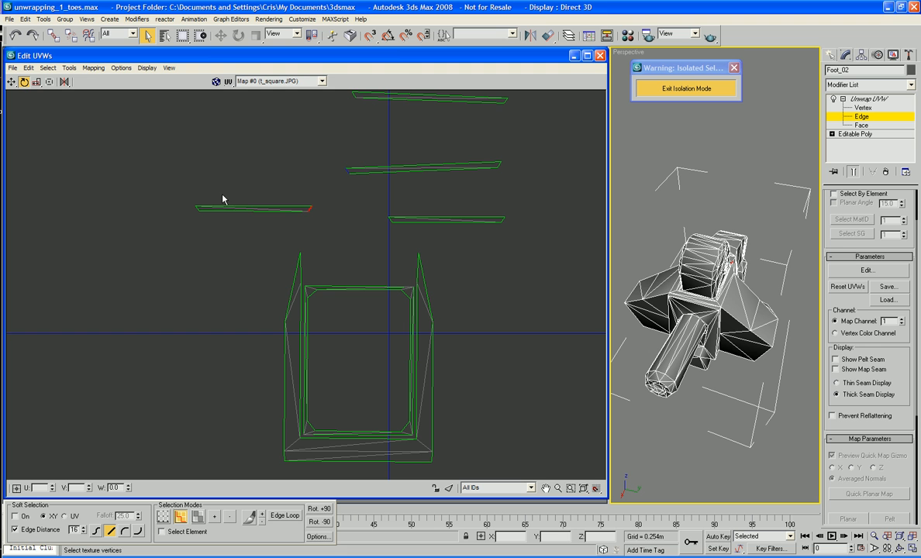
Move the leftmost loose strip down so it sits just above the ledge frame's matching upper edge.
left_click_drag(283, 232, 285, 232)
right_click(286, 210)
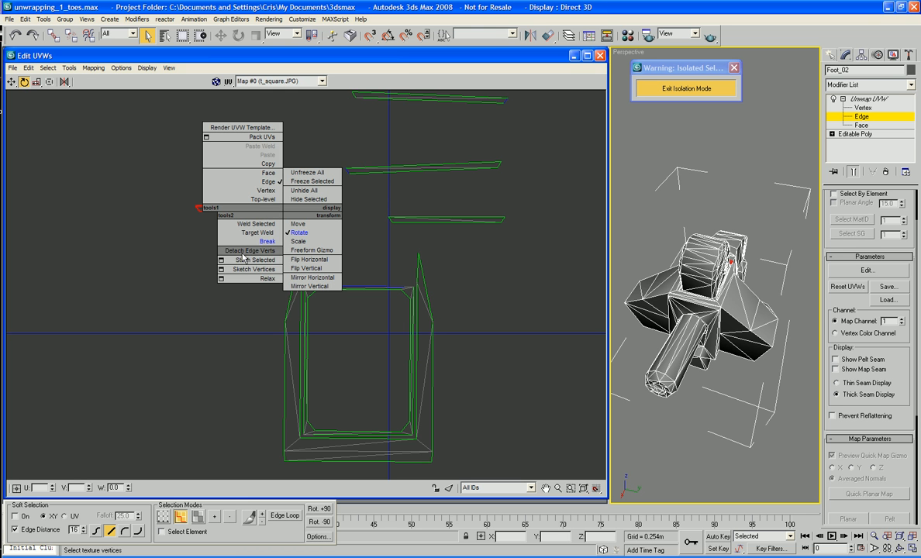
left_click(296, 224)
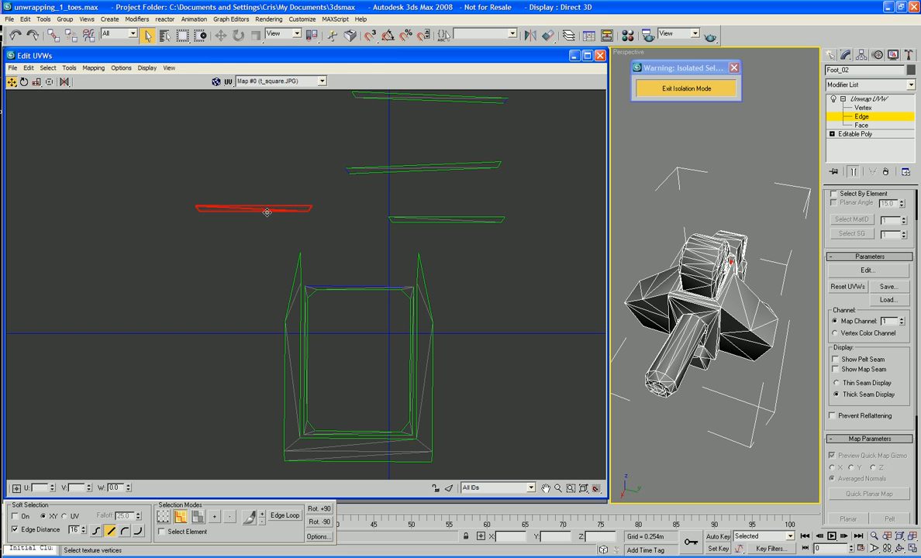
left_click_drag(266, 211, 372, 281)
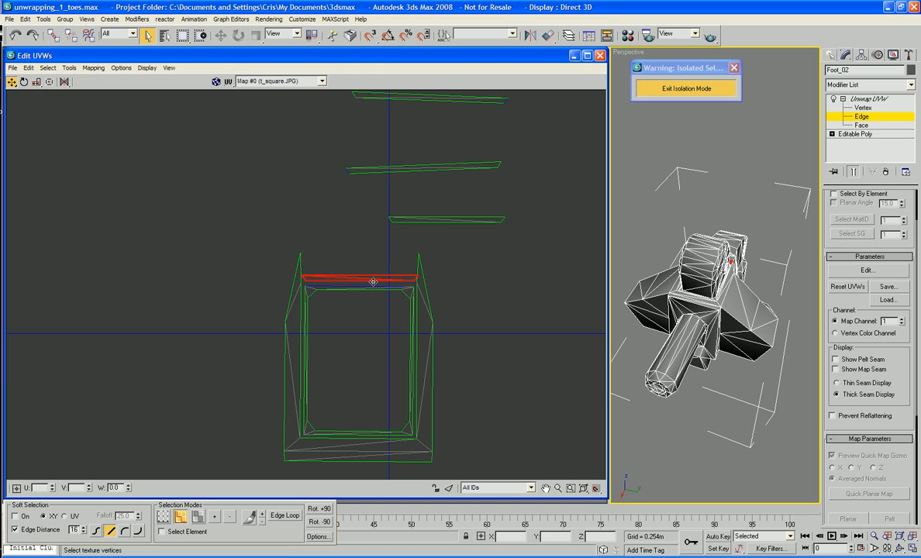
scroll(370, 279, "up", 5)
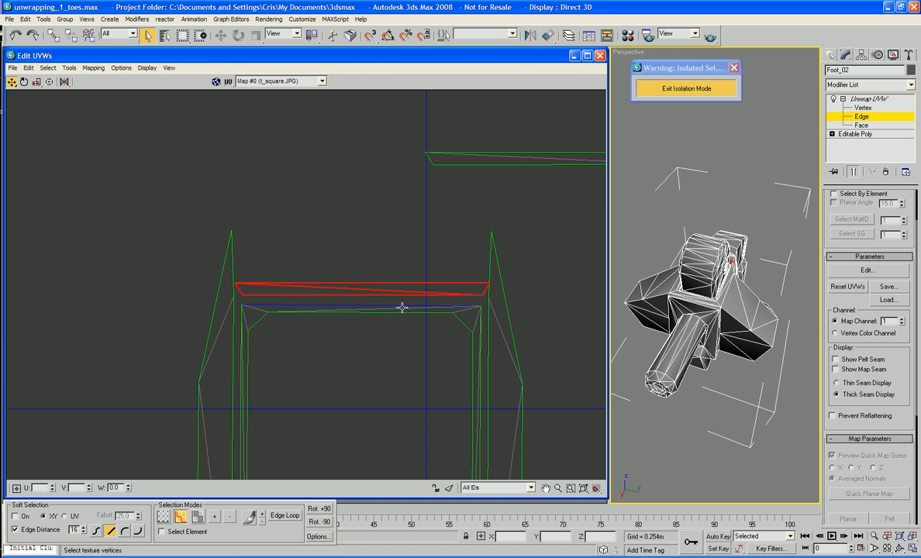
left_click_drag(399, 294, 398, 300)
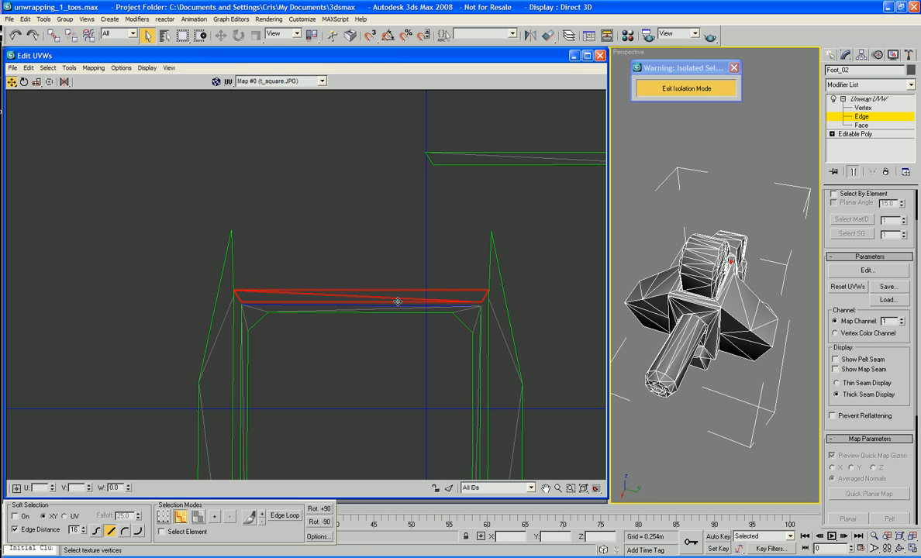
Target-weld the strip's two lower corner vertices to the inner ledge frame's upper corners.
right_click(388, 240)
left_click(365, 216)
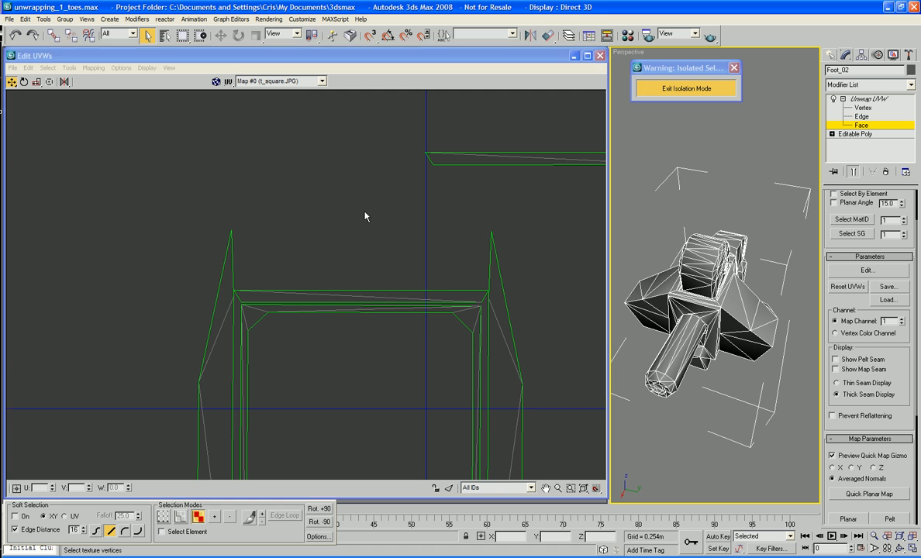
right_click(336, 199)
left_click(333, 184)
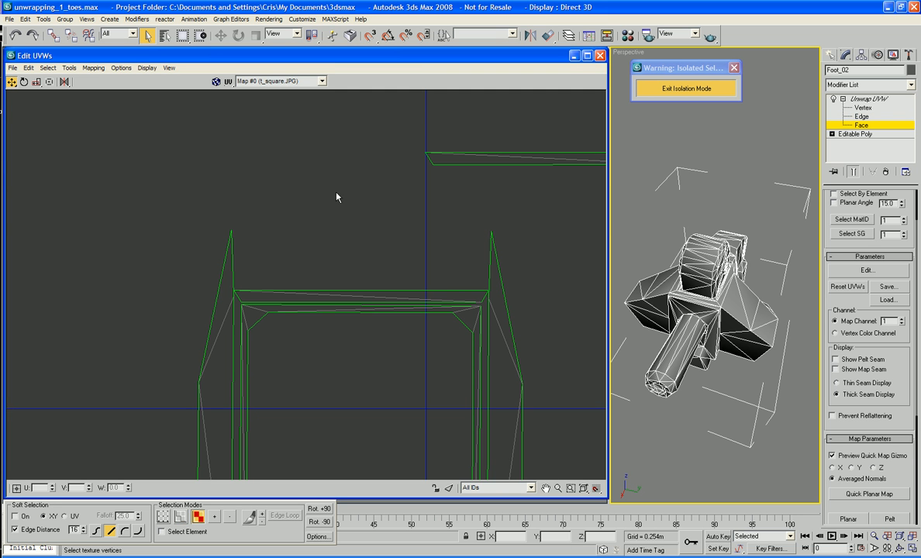
right_click(324, 182)
left_click(307, 164)
right_click(322, 179)
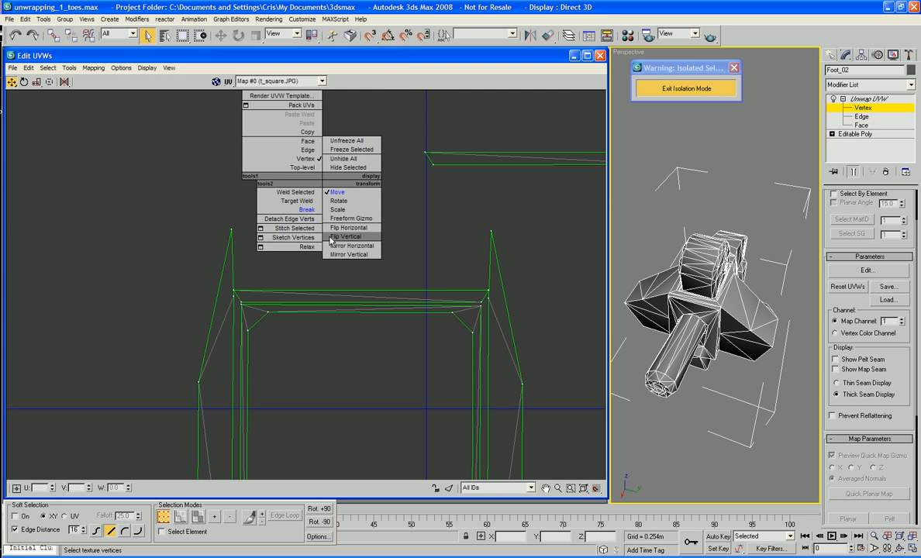
left_click(299, 202)
left_click(475, 307)
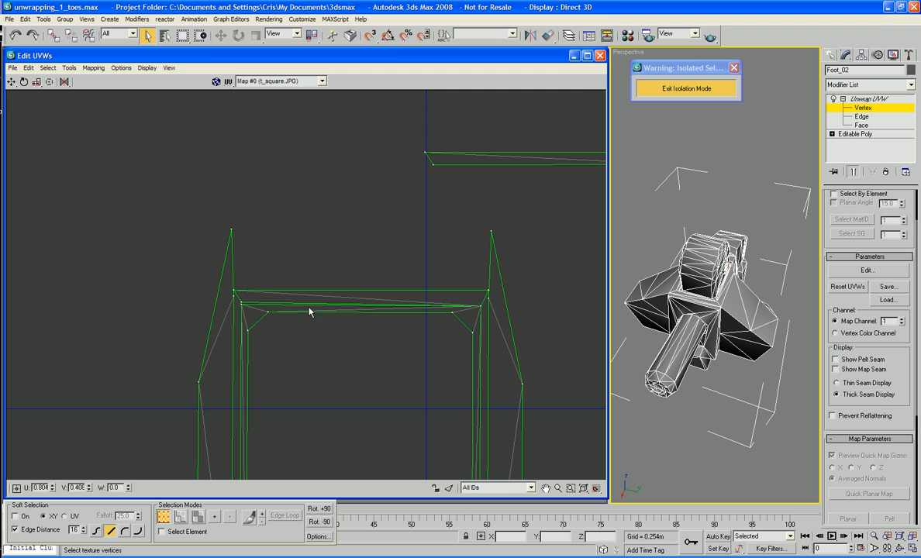
left_click_drag(244, 302, 241, 304)
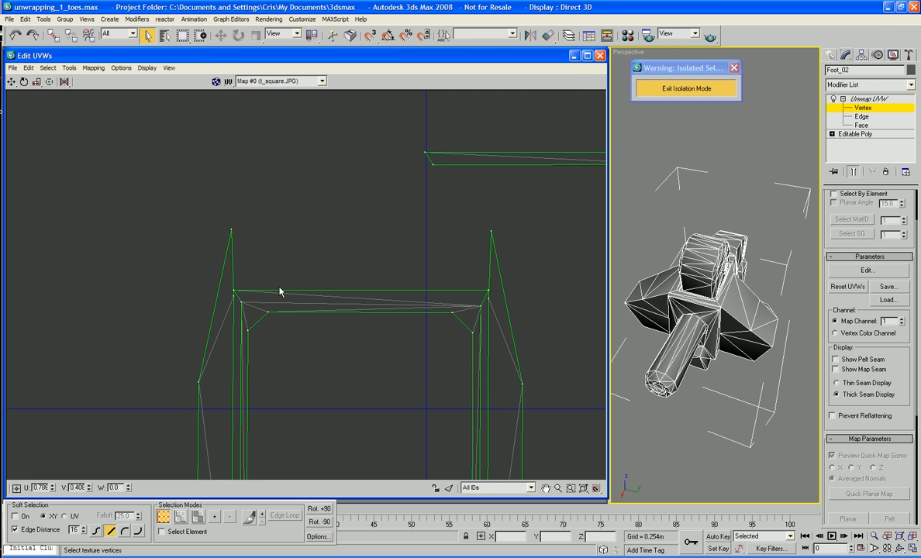
Move the attached strip's two upper corner vertices inward so they line up above the frame's corners.
right_click(234, 291)
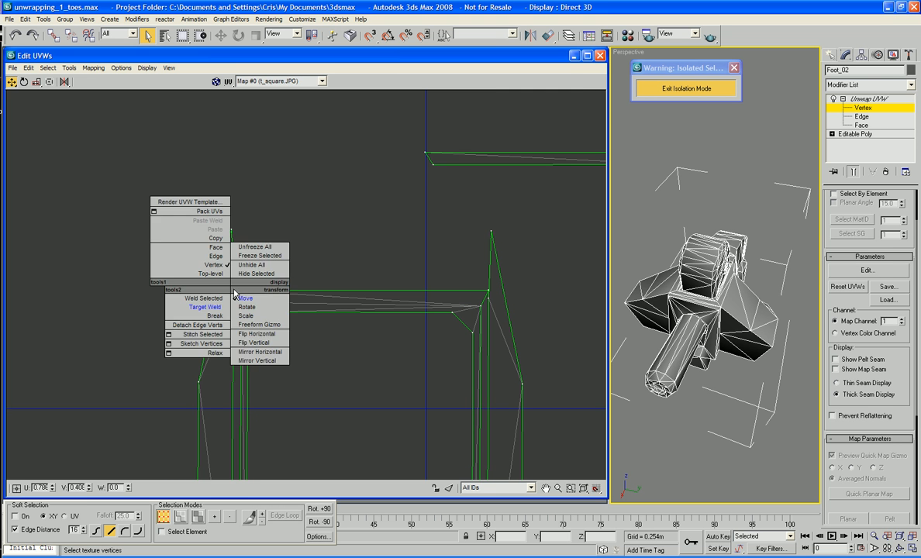
left_click(232, 288)
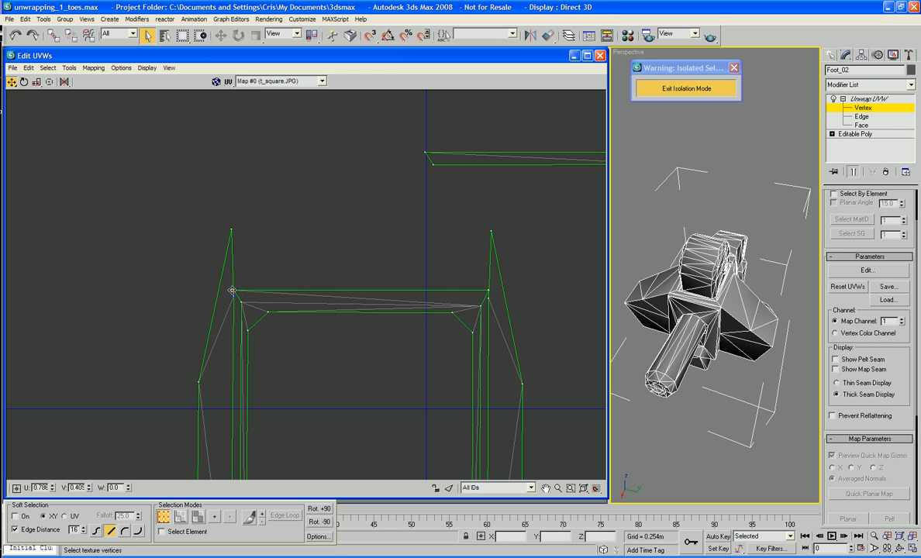
left_click_drag(232, 291, 239, 292)
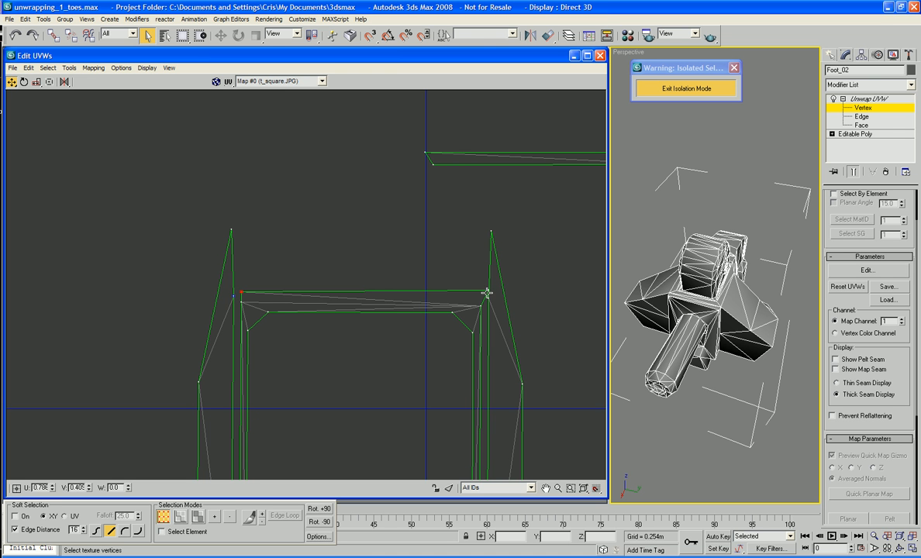
left_click_drag(486, 291, 479, 292)
left_click(494, 294)
left_click_drag(482, 293, 501, 313)
Check which side of the square frame the tilted loose strip shares by selecting its long lower and upper edges.
scroll(494, 294, "down", 5)
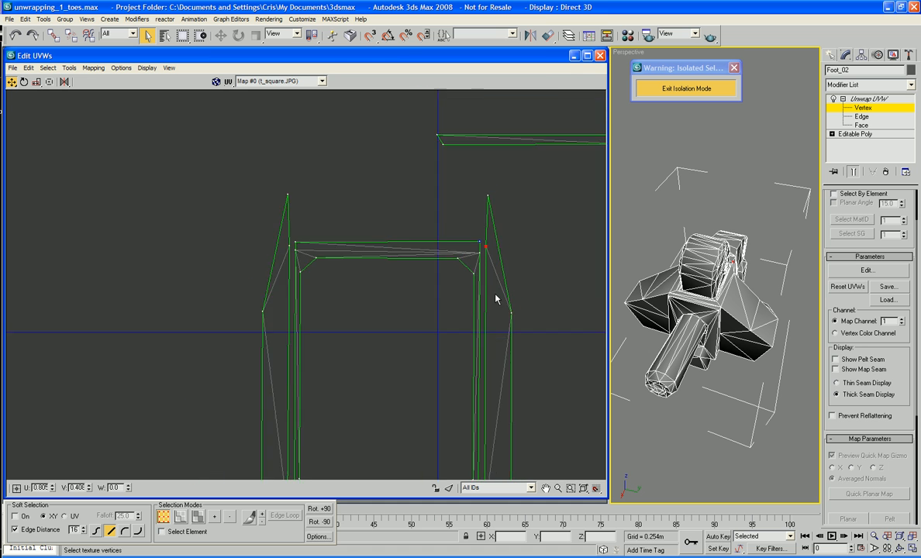
middle_click_drag(495, 298, 451, 316)
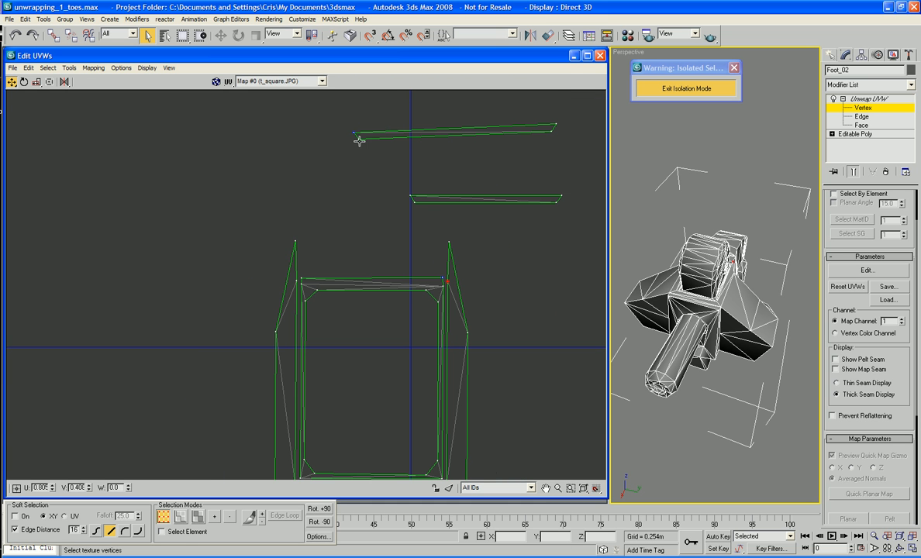
right_click(411, 120)
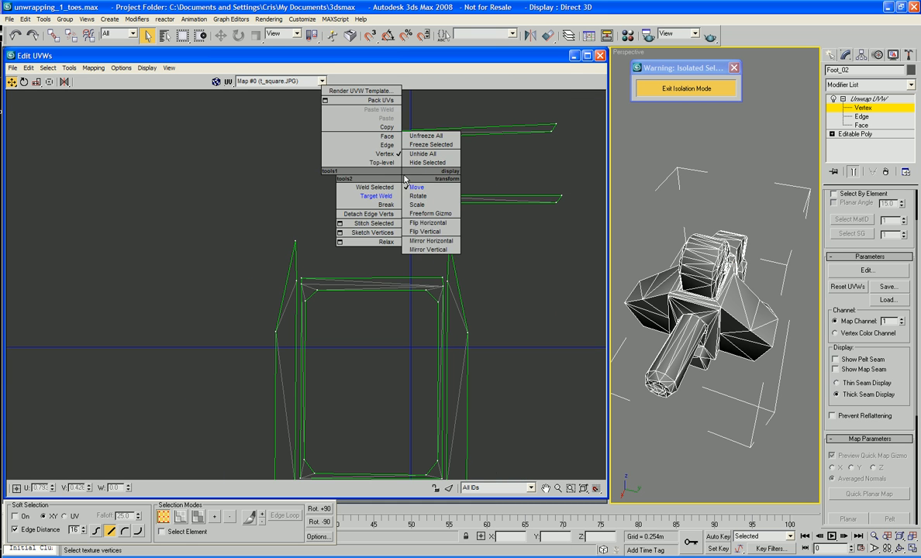
left_click(361, 142)
left_click(402, 138)
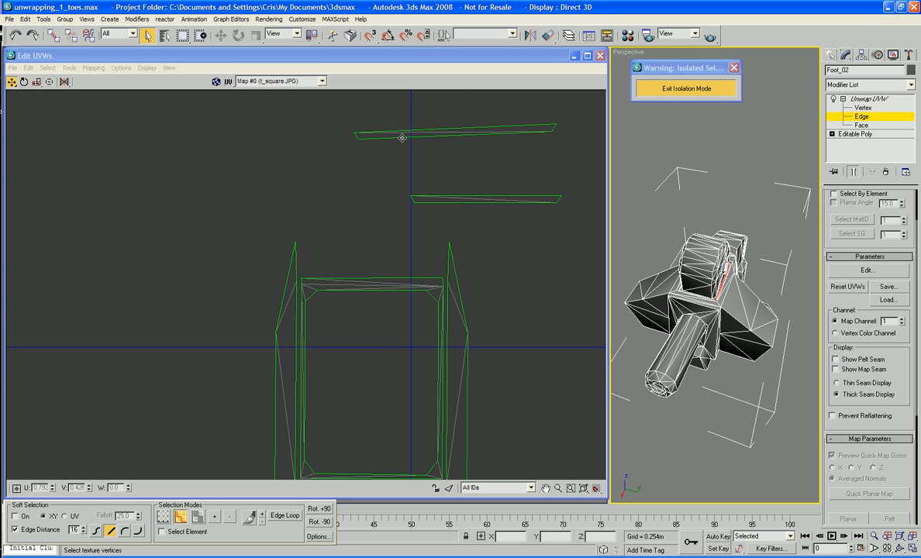
middle_click_drag(450, 258, 369, 248)
middle_click_drag(392, 295, 389, 291)
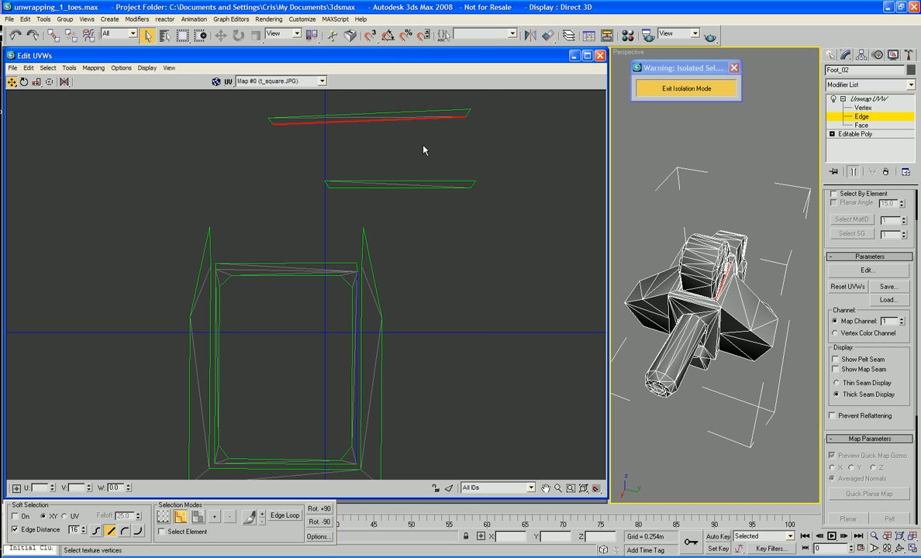
left_click(414, 111)
left_click(264, 166)
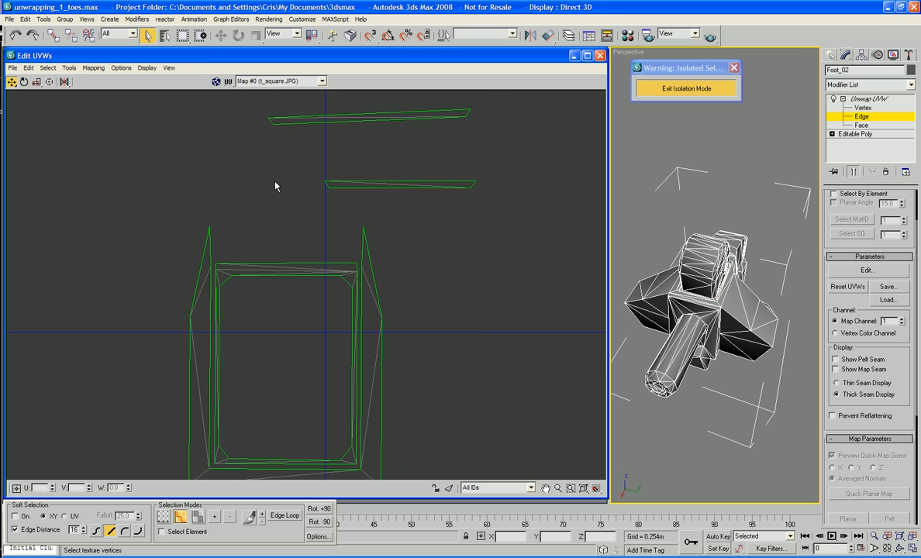
Target-weld the tilted strip's vertices onto the inner and outer corners along the square frame's right side.
right_click(271, 168)
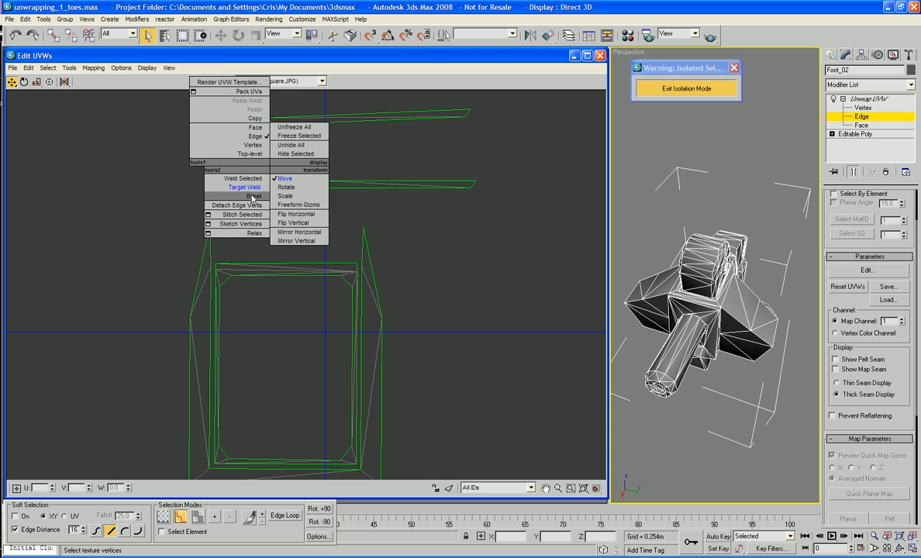
left_click(253, 145)
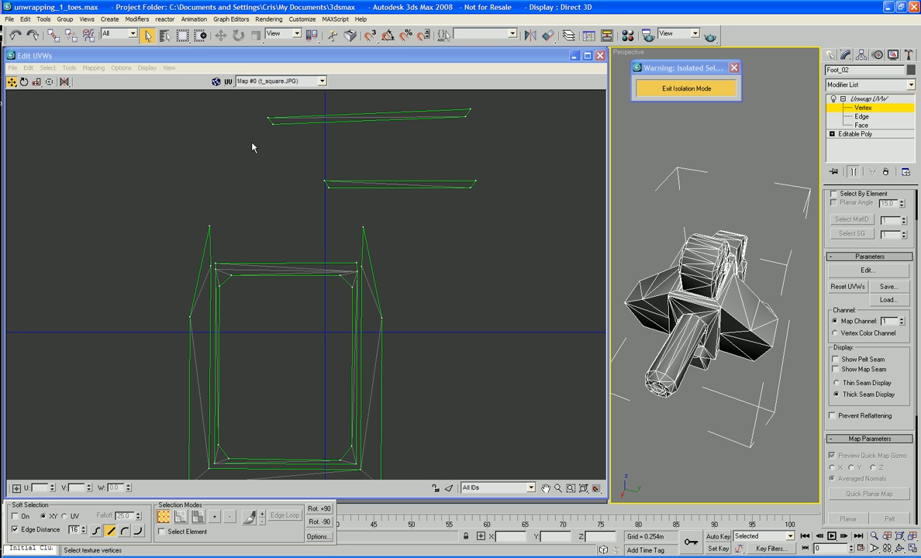
right_click(254, 149)
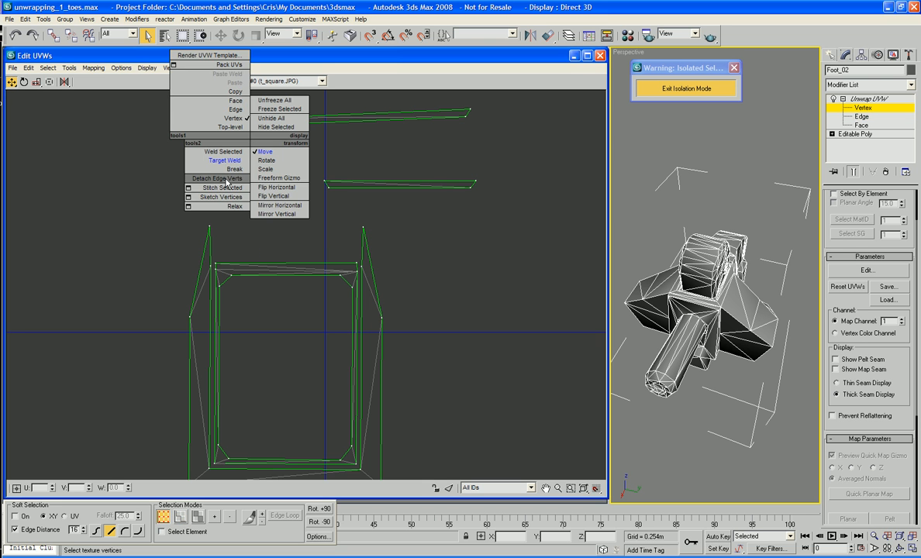
left_click(226, 164)
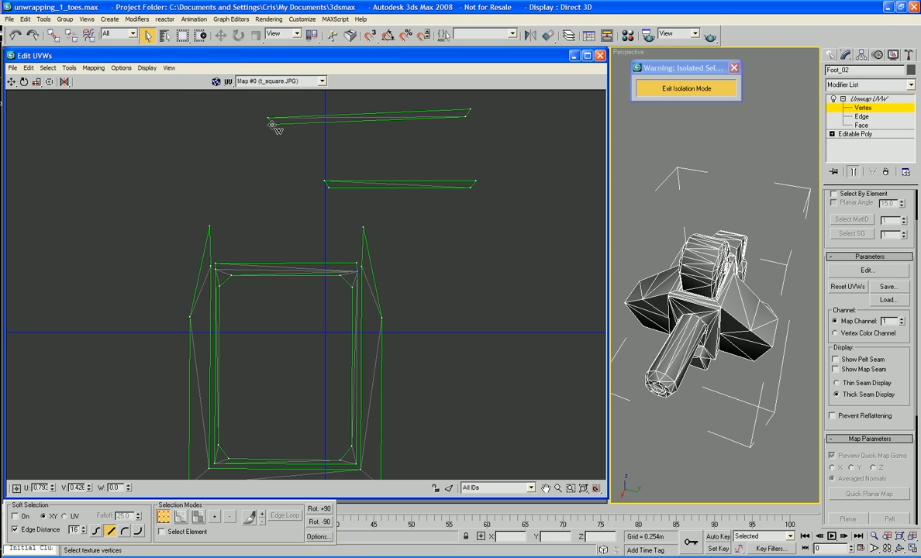
left_click_drag(271, 124, 356, 461)
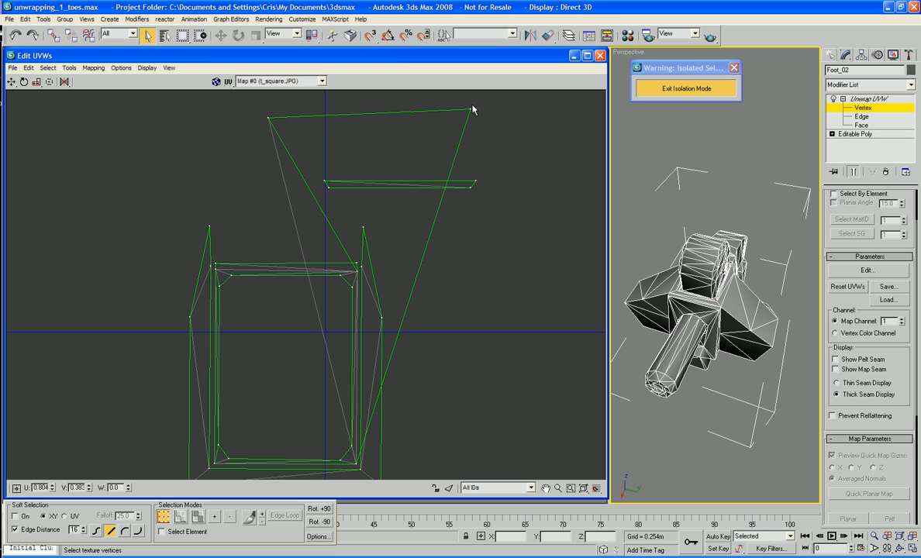
left_click_drag(471, 110, 362, 468)
left_click_drag(269, 118, 360, 267)
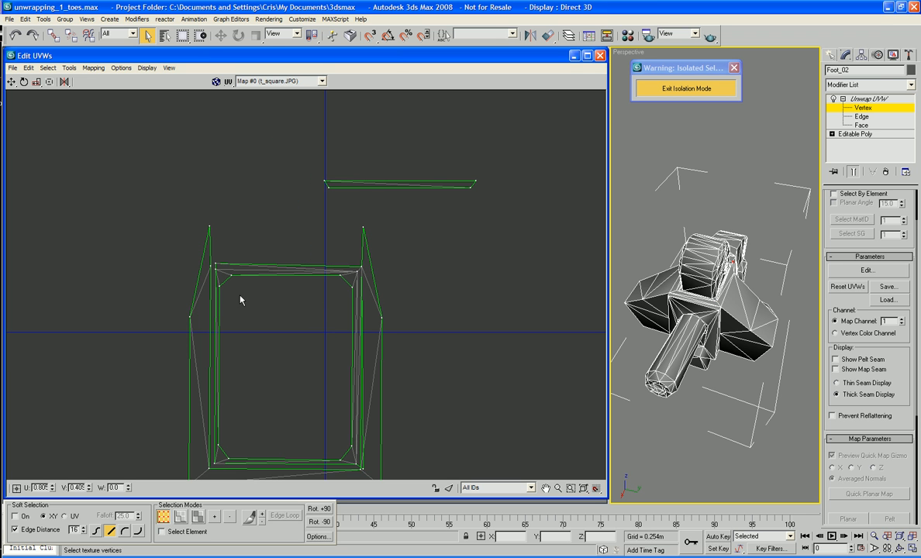
middle_click_drag(256, 276, 278, 266)
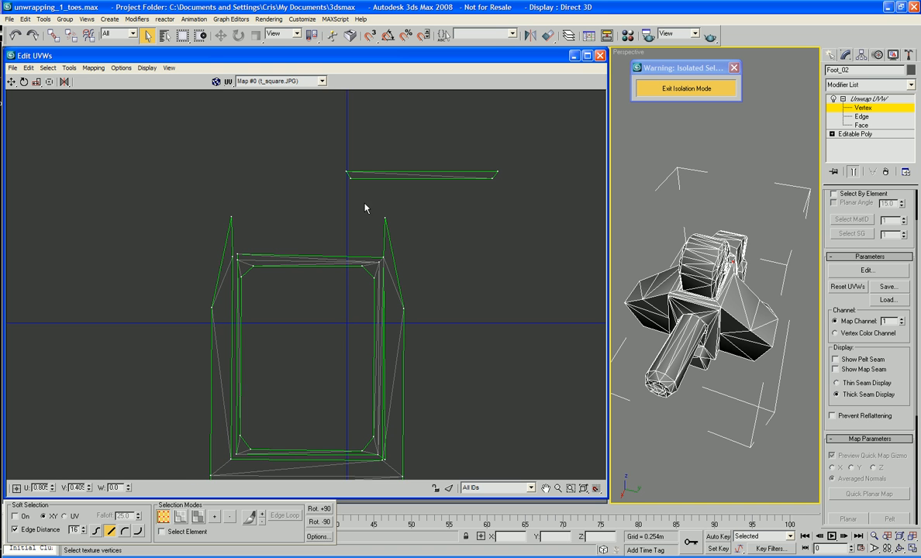
Target-weld the horizontal strip's four vertices onto the inner and outer corners along the square frame's lower side.
key("ctrl+w")
middle_click_drag(355, 237, 344, 204)
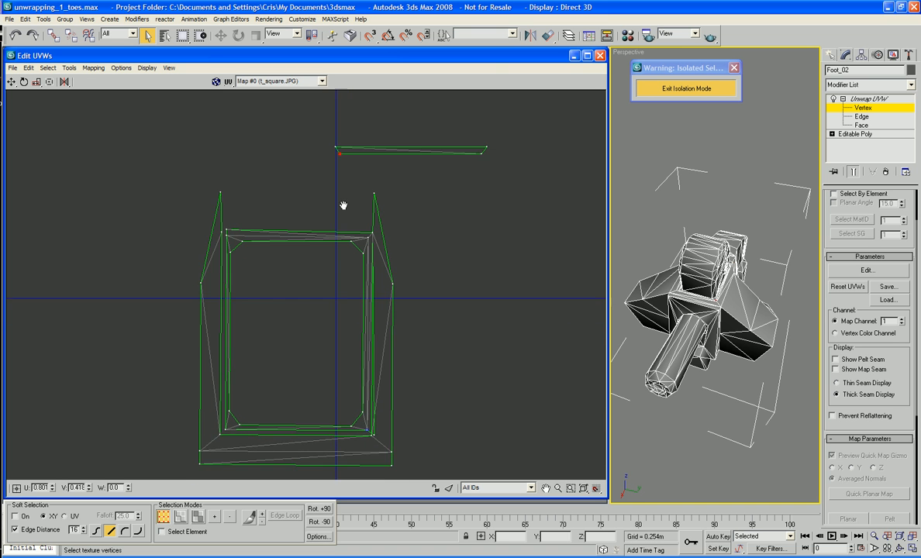
left_click(476, 143)
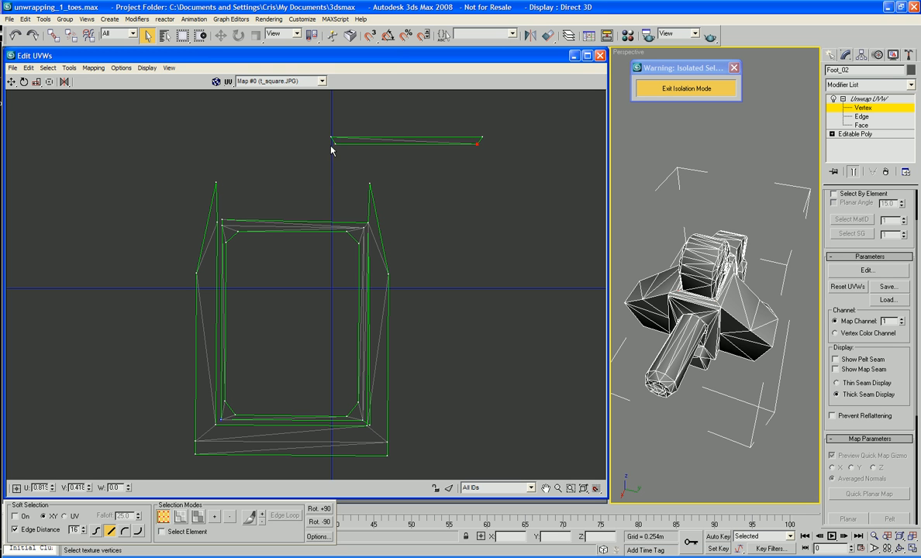
left_click_drag(334, 143, 364, 422)
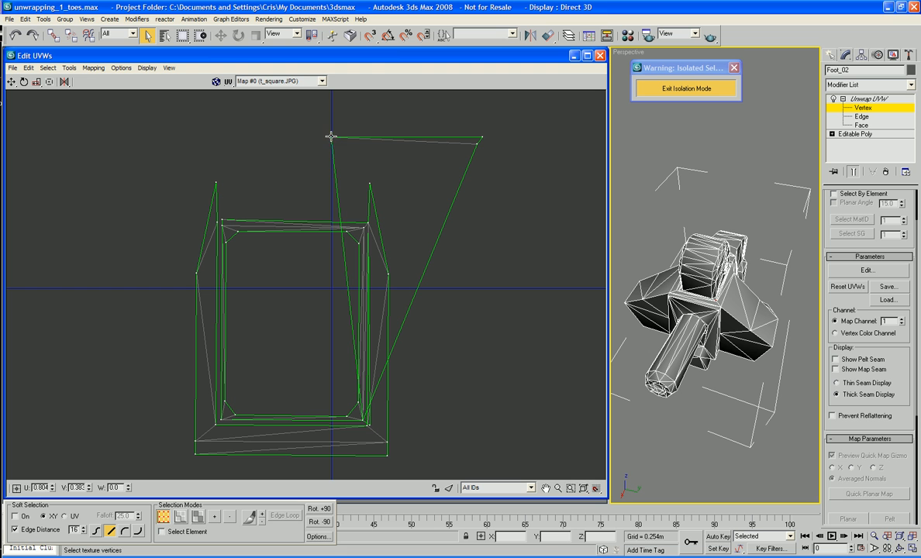
left_click_drag(331, 137, 367, 428)
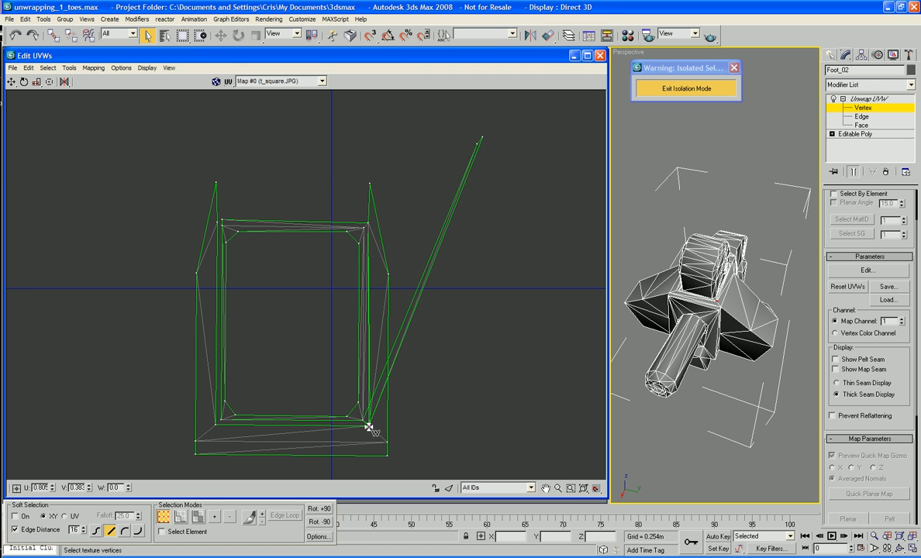
left_click_drag(476, 144, 222, 419)
left_click_drag(482, 136, 214, 427)
scroll(214, 427, "down", 3)
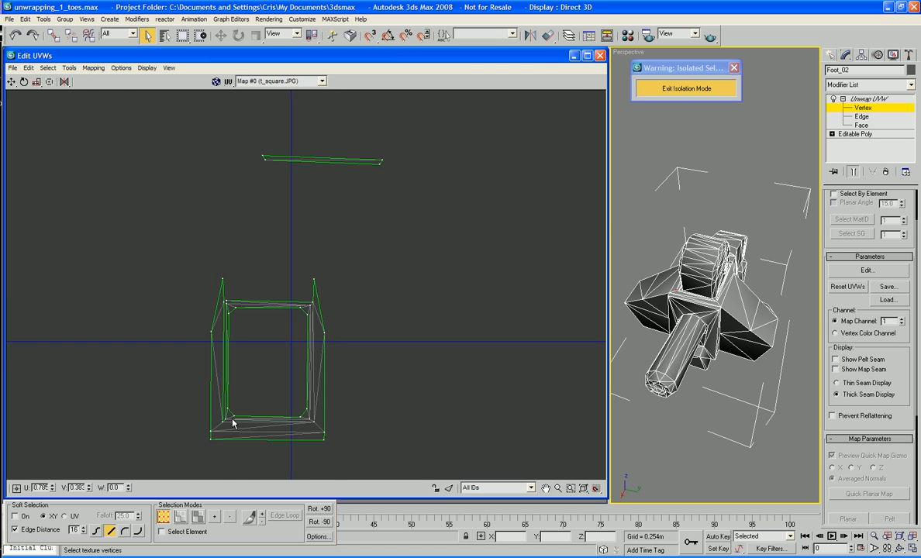
Target-weld the last loose strip's four vertices onto the inner and outer corners along the square frame's left side.
scroll(271, 379, "up", 4)
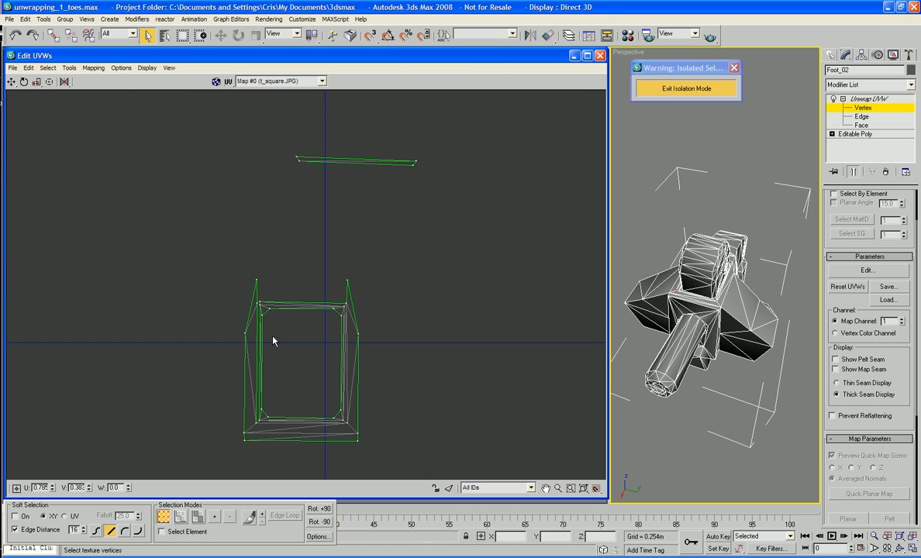
scroll(341, 181, "up", 2)
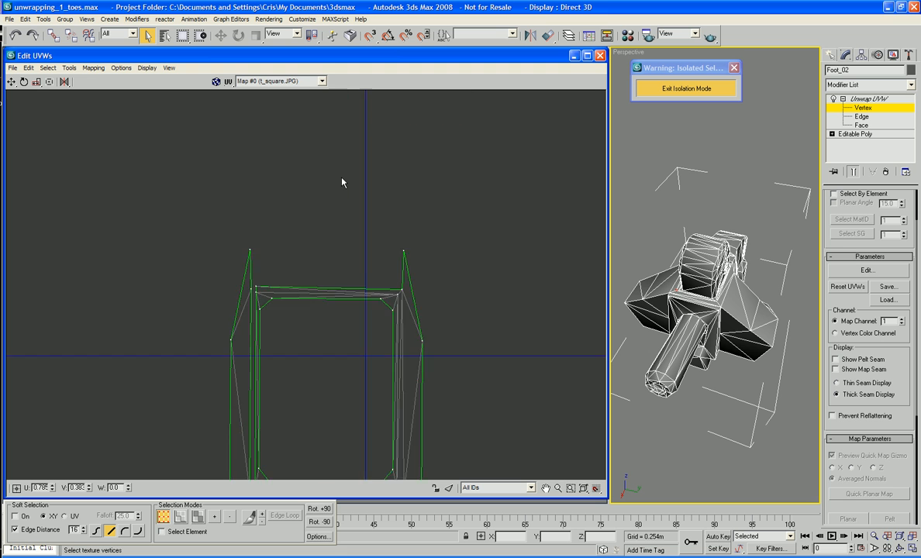
scroll(341, 181, "down", 2)
middle_click_drag(341, 181, 339, 210)
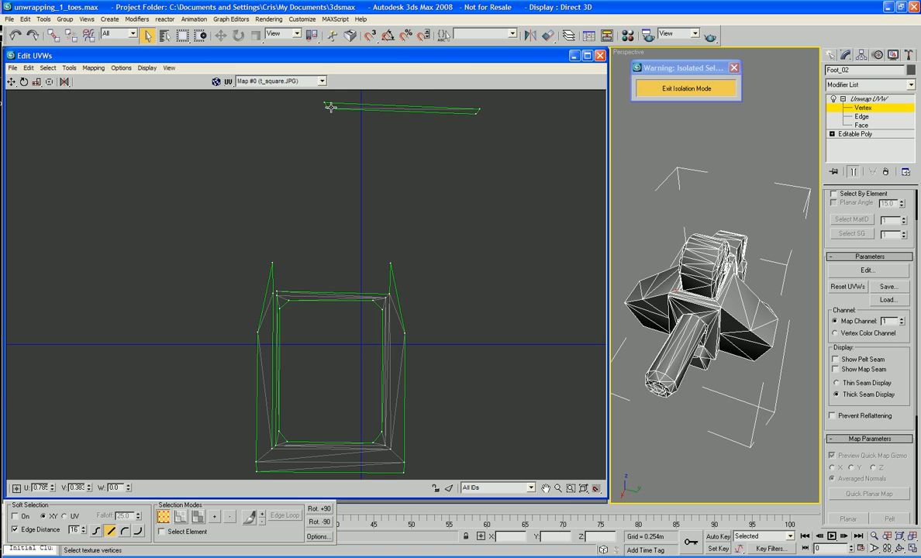
left_click_drag(328, 109, 277, 446)
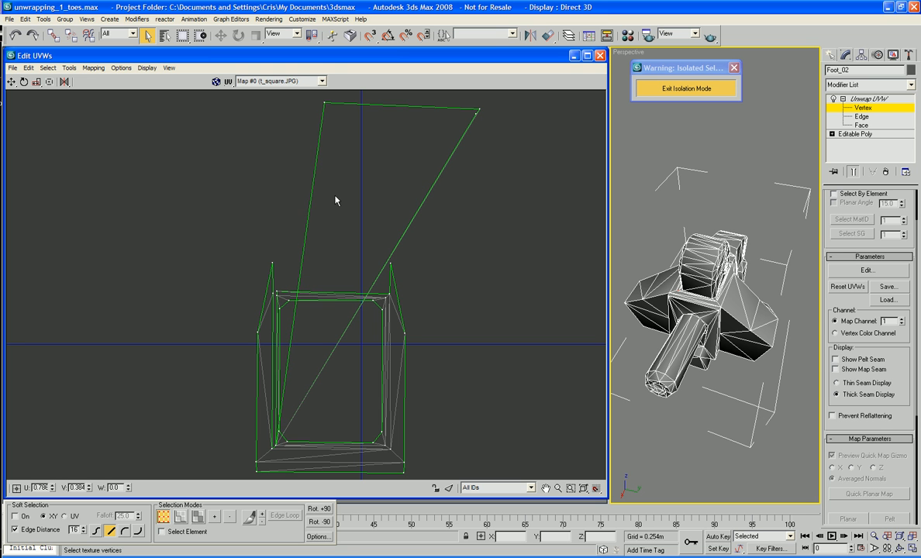
left_click_drag(324, 104, 273, 449)
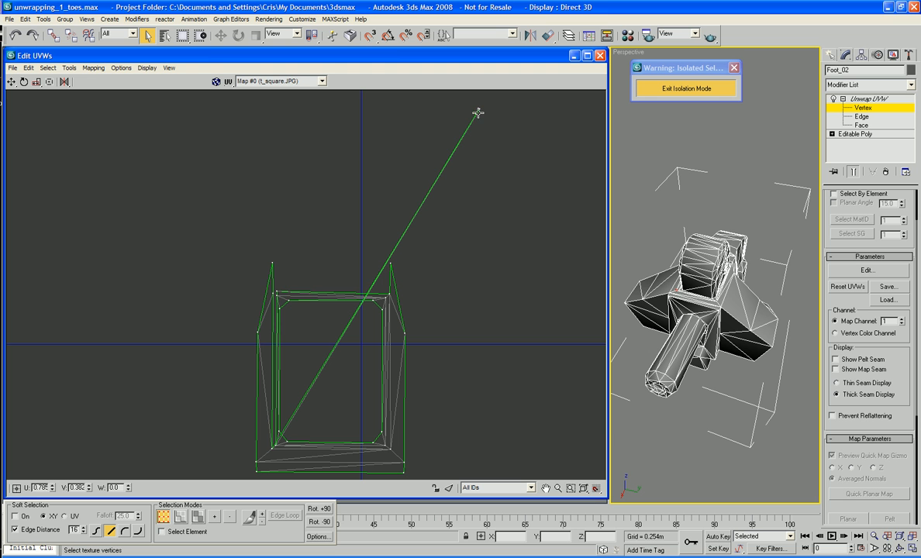
left_click_drag(477, 111, 278, 294)
left_click_drag(477, 108, 282, 296)
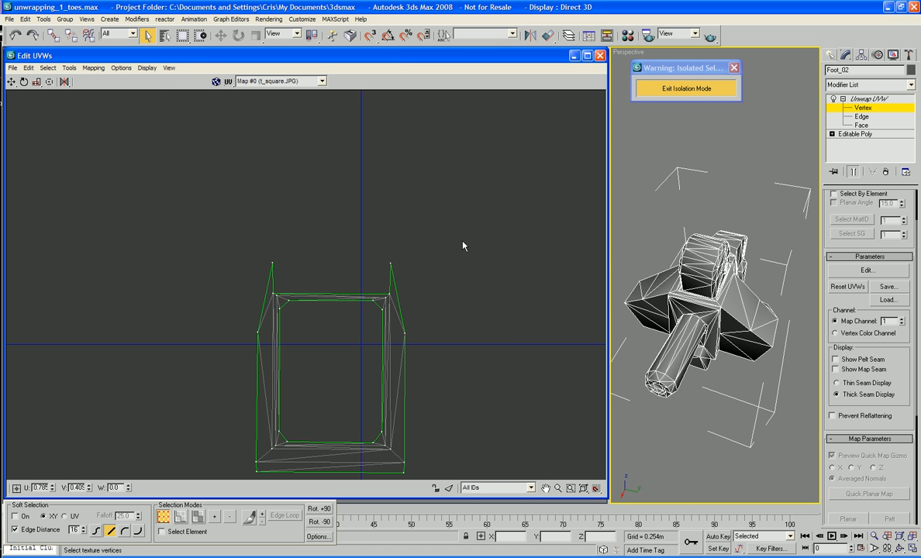
Move the whole welded ledge piece directly above the large winged foot piece, aligning its lower edge with that piece's straight upper edge.
scroll(463, 246, "down", 4)
middle_click_drag(487, 278, 439, 359)
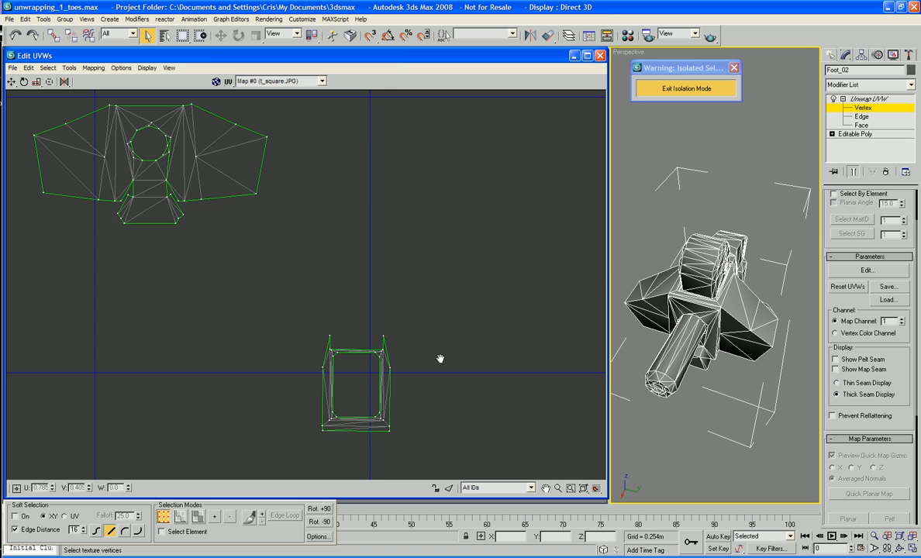
left_click(322, 432)
middle_click_drag(323, 434, 322, 438)
left_click_drag(400, 454, 317, 333, "alt")
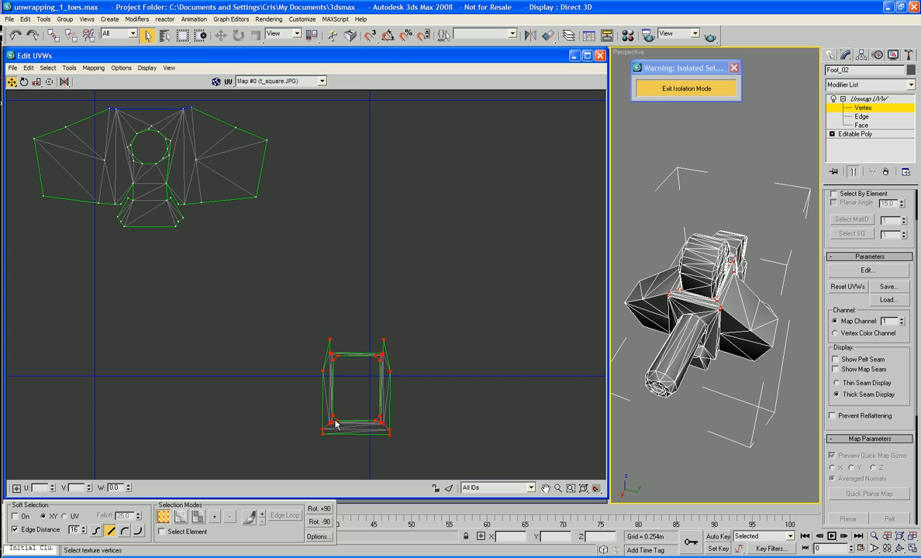
left_click_drag(335, 423, 129, 88)
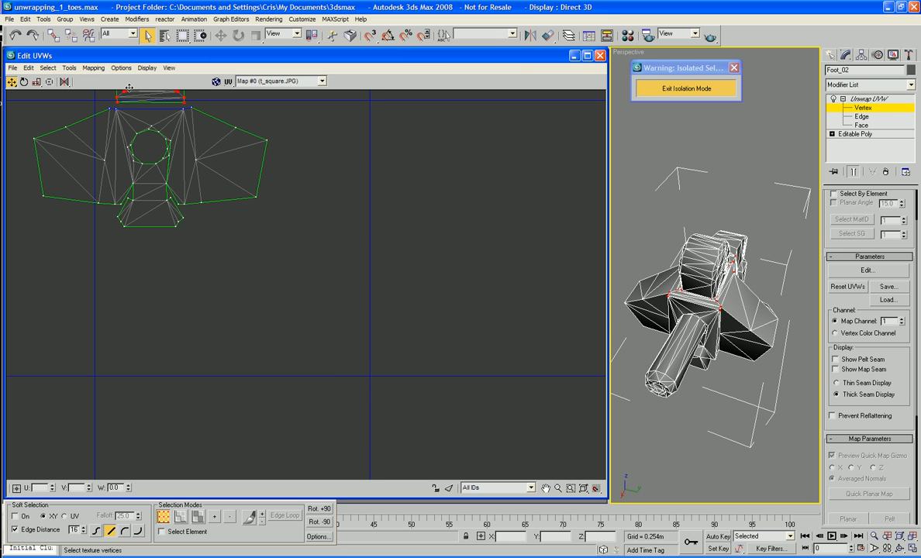
middle_click_drag(186, 175, 286, 375)
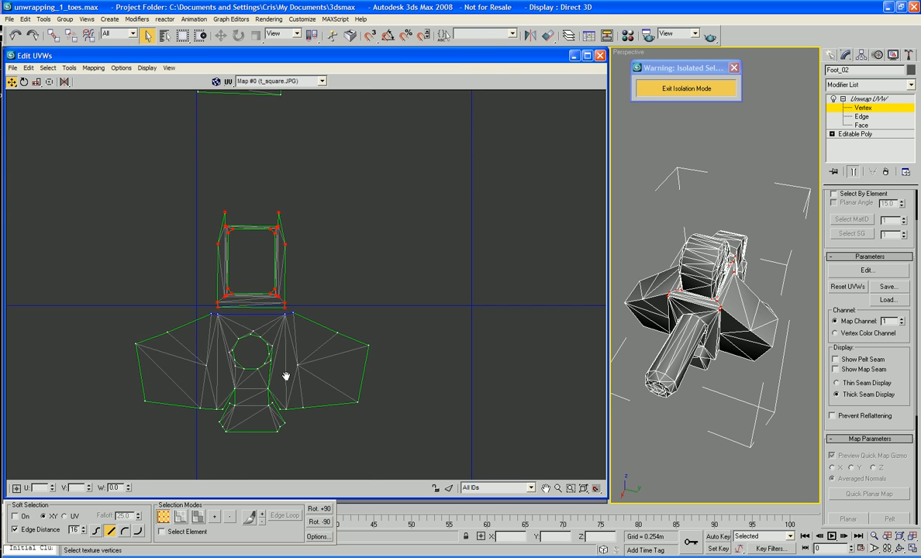
scroll(281, 325, "up", 2)
middle_click_drag(281, 325, 305, 359)
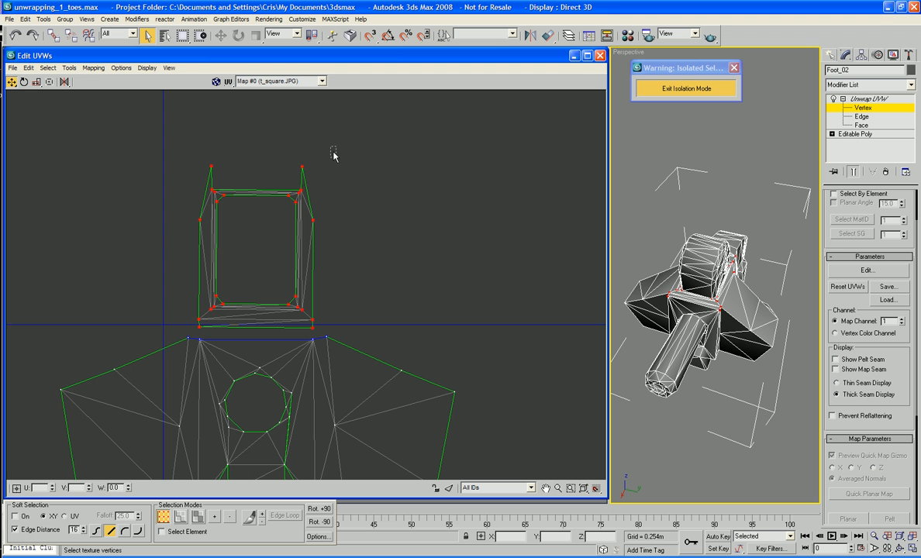
left_click_drag(307, 145, 202, 337)
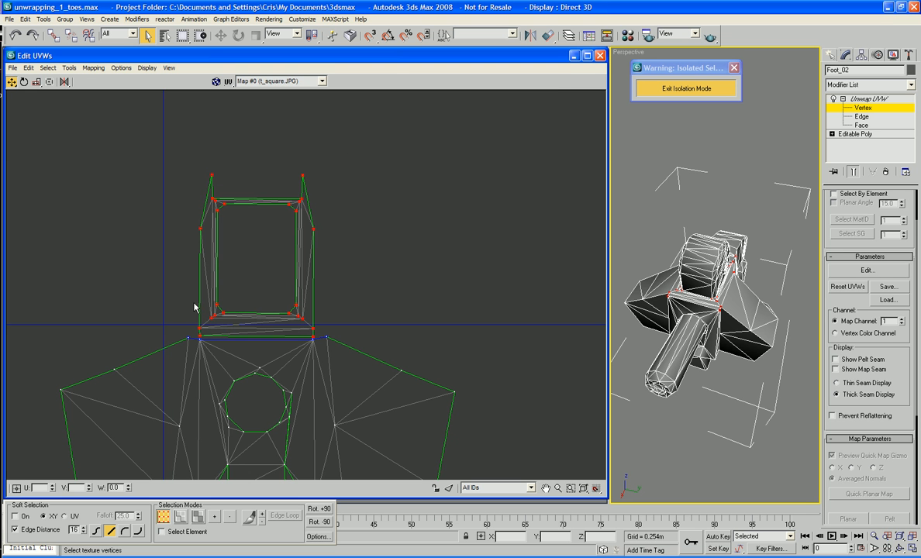
Target-weld the ledge piece's two bottom corner vertices to the matching vertices on the winged foot piece's upper edge.
left_click(158, 295)
right_click(158, 295)
left_click(138, 313)
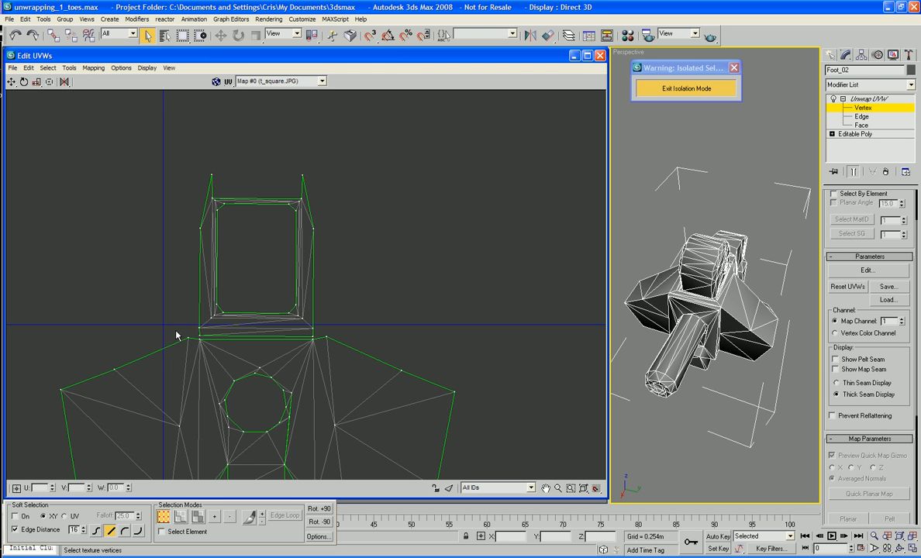
left_click(200, 336)
left_click_drag(200, 336, 200, 339)
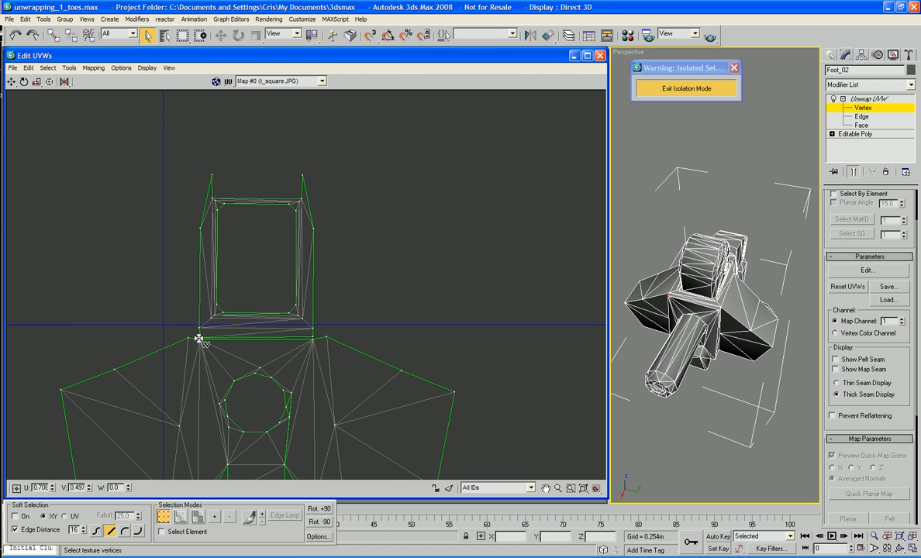
left_click(311, 337)
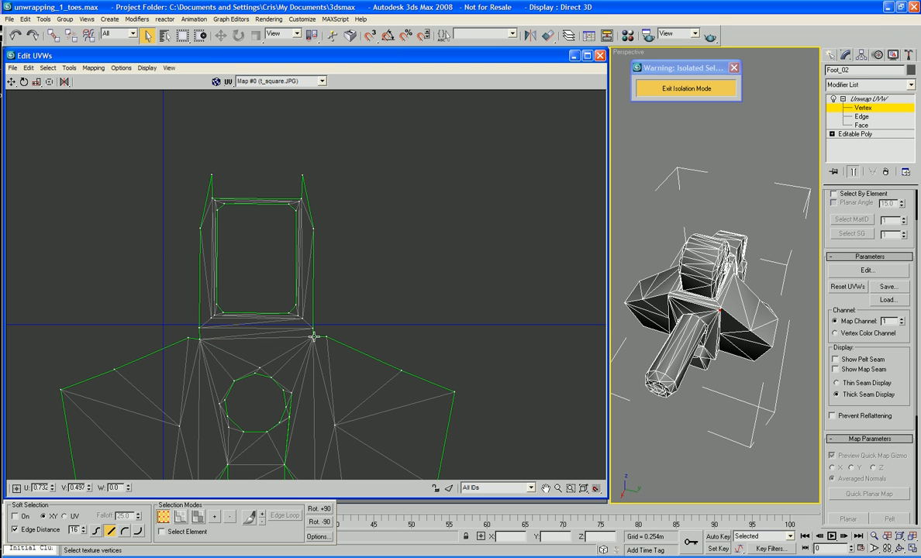
key("ctrl+z")
left_click_drag(313, 335, 313, 339)
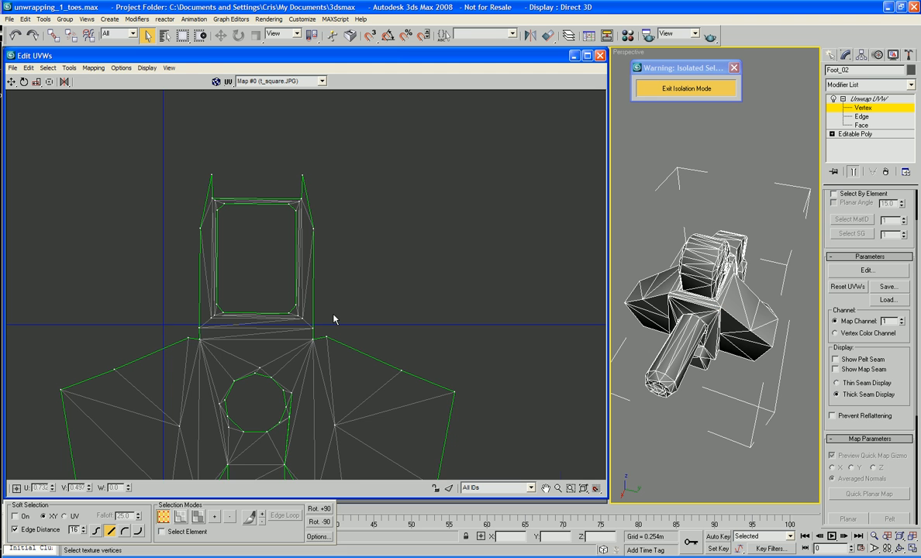
scroll(336, 320, "down", 2)
middle_click_drag(336, 319, 372, 320)
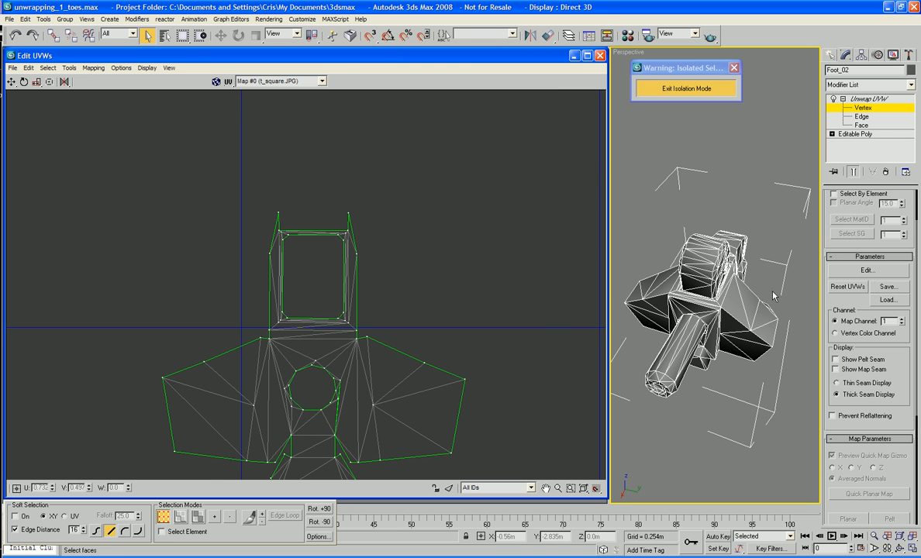
Select the rectangular side panel's faces on the foot model and move their UV piece beside the winged foot piece.
left_click(808, 125)
middle_click_drag(640, 301, 717, 293, "alt")
left_click(725, 302, "ctrl")
left_click(694, 319, "ctrl")
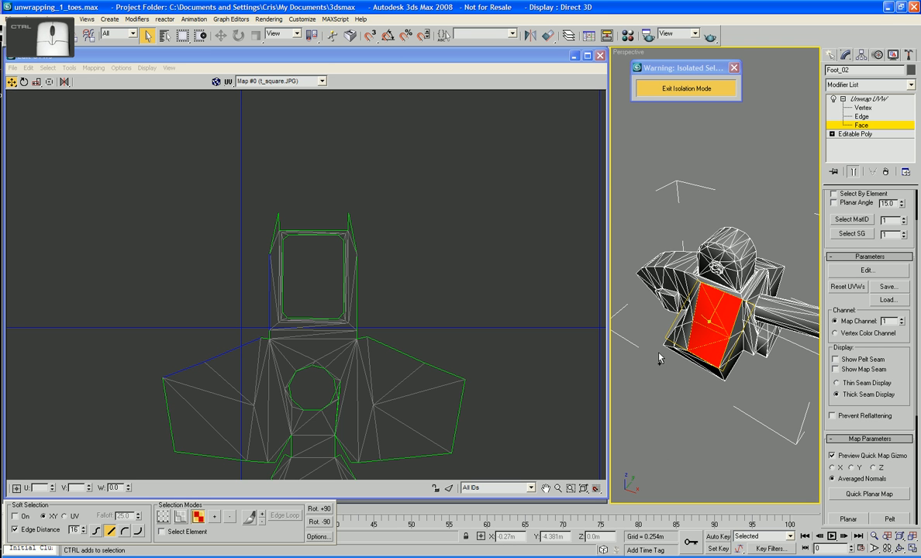
scroll(504, 329, "down", 5)
scroll(331, 361, "down", 4)
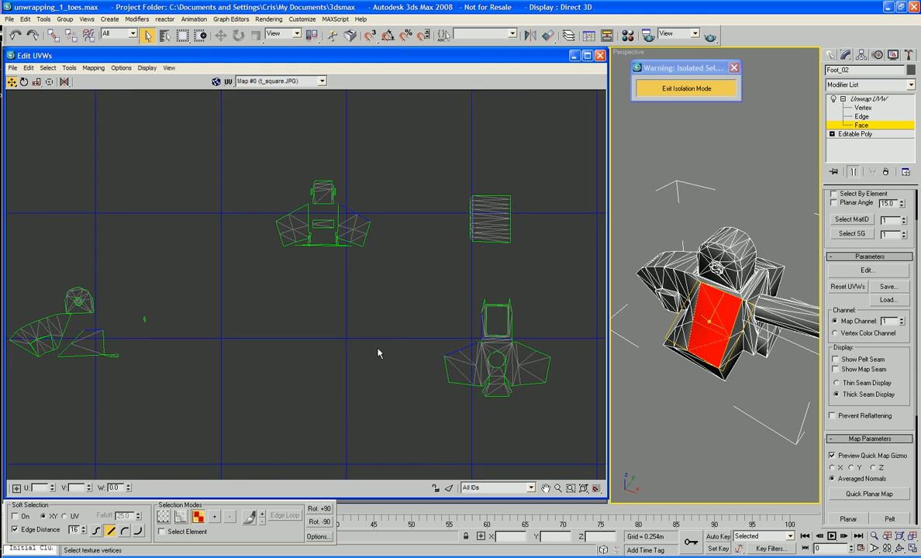
middle_click_drag(328, 351, 434, 287)
scroll(473, 347, "down", 2)
scroll(452, 345, "up", 1)
middle_click_drag(452, 345, 427, 307)
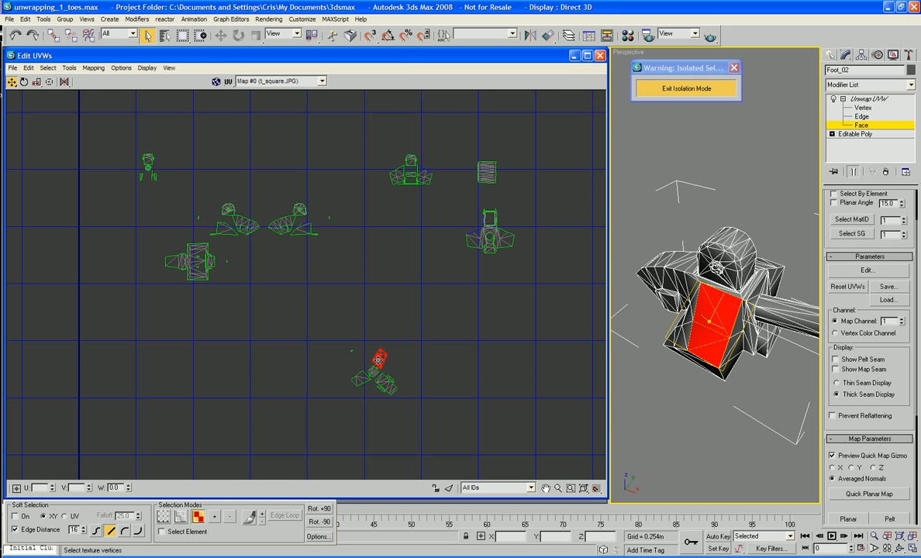
middle_click_drag(379, 360, 422, 219)
scroll(459, 222, "up", 3)
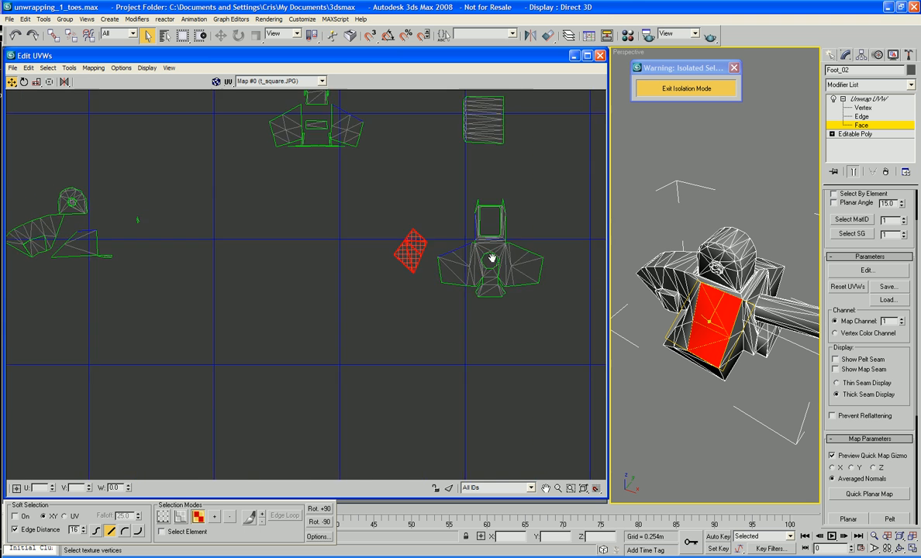
scroll(493, 308, "up", 2)
middle_click_drag(492, 258, 479, 303)
scroll(456, 314, "up", 2)
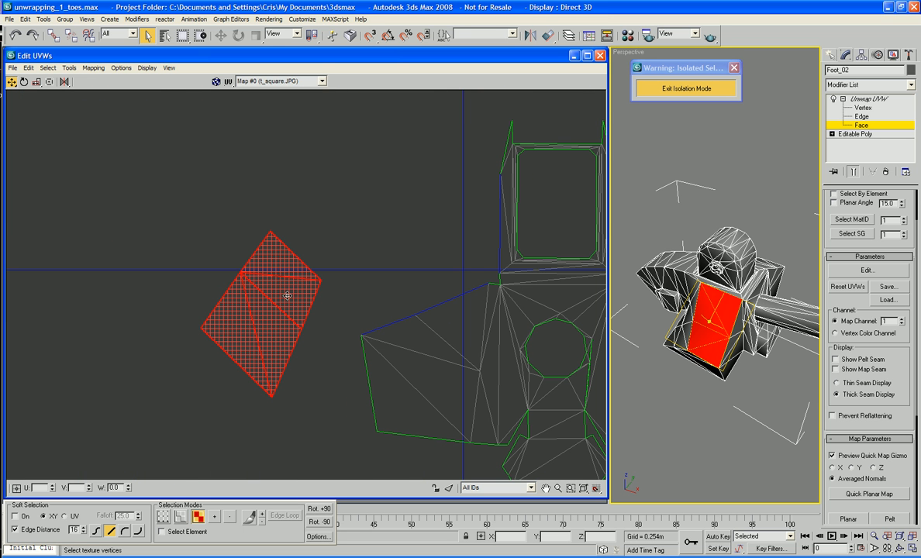
Select all faces of the loose rectangular panel and rotate it until its two short parallel edges stand vertical.
left_click(249, 270)
left_click(294, 261)
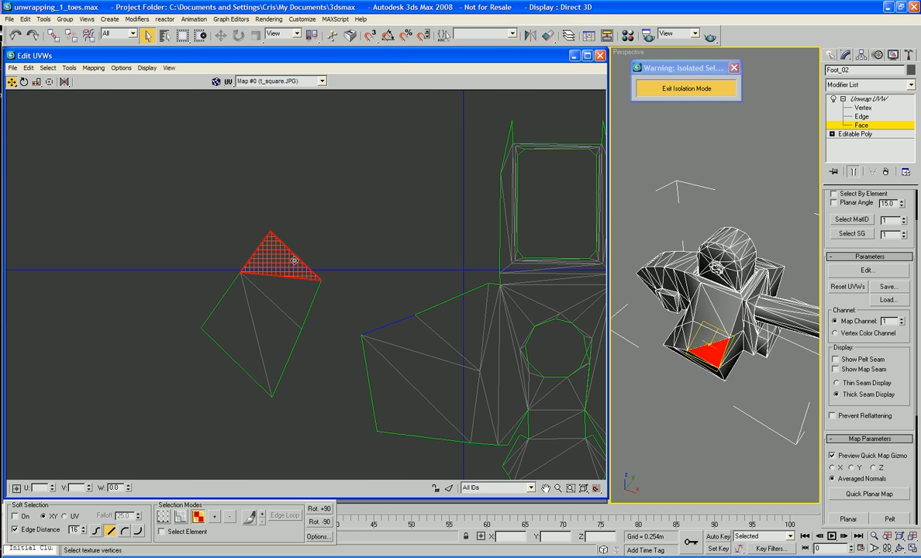
left_click(248, 333)
left_click(279, 259, "ctrl")
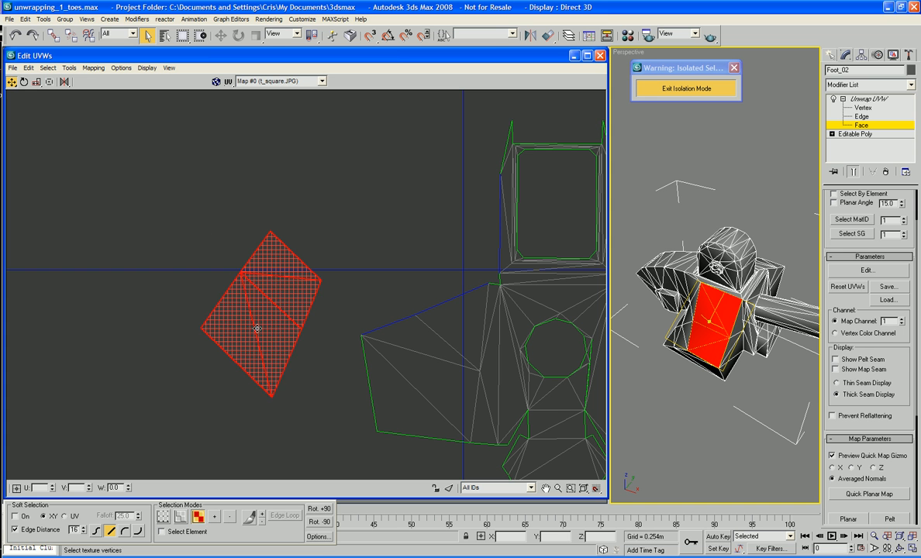
right_click(258, 333)
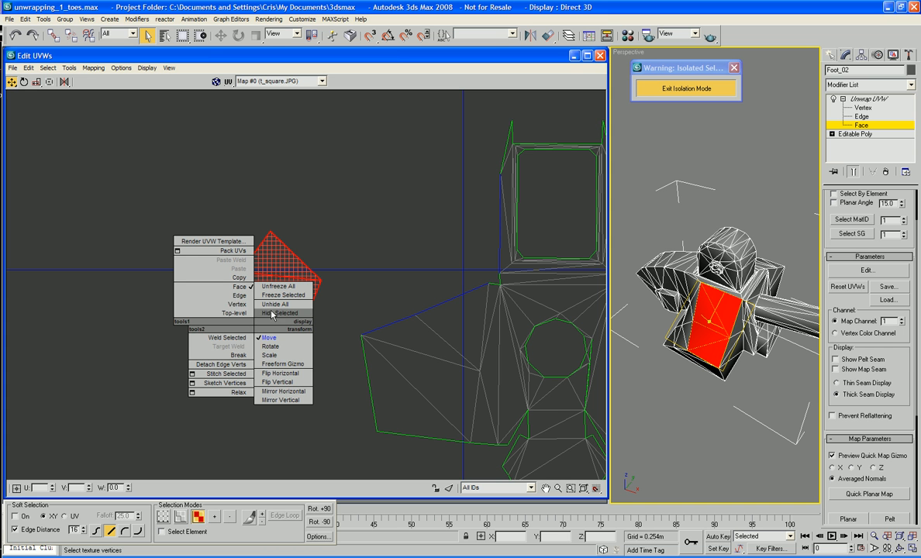
left_click(271, 346)
left_click_drag(265, 338, 266, 478)
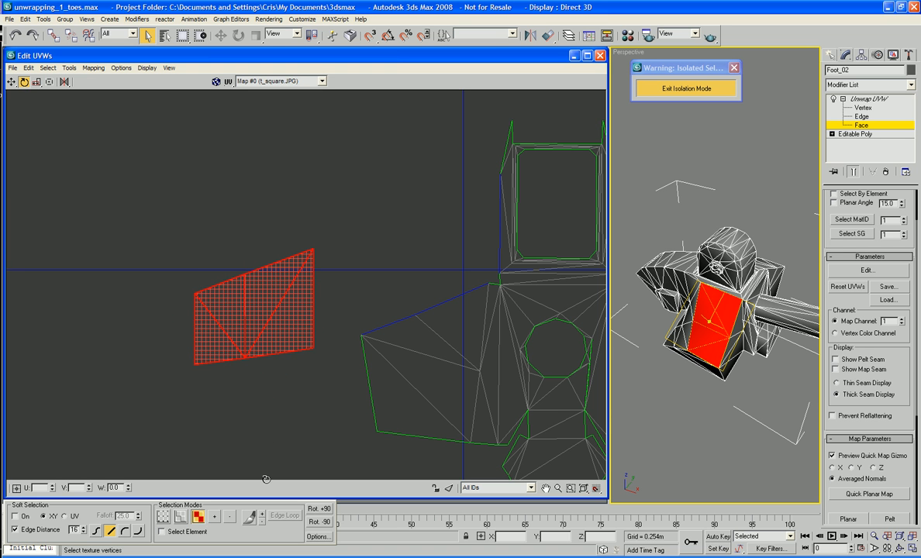
Move the rotated panel against the left outer edge of the square frame, above the left wing.
right_click(252, 320)
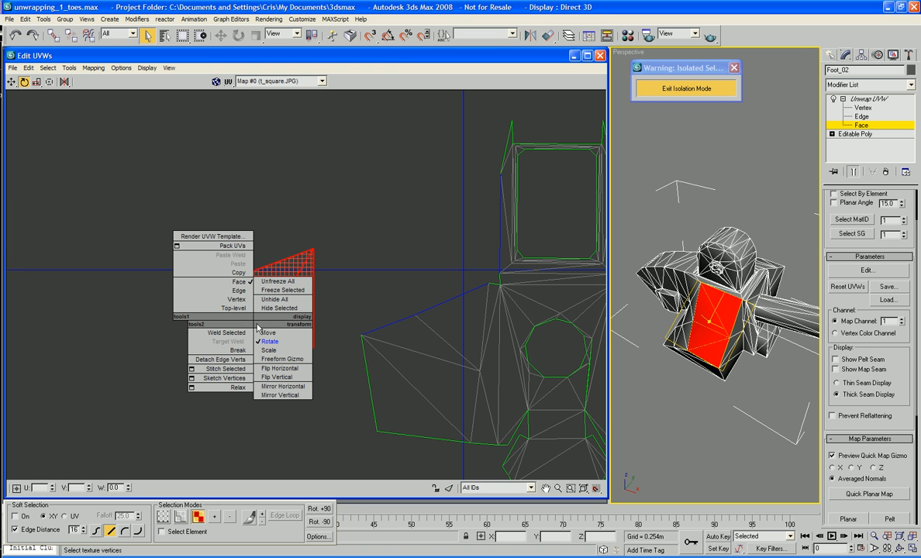
left_click(275, 334)
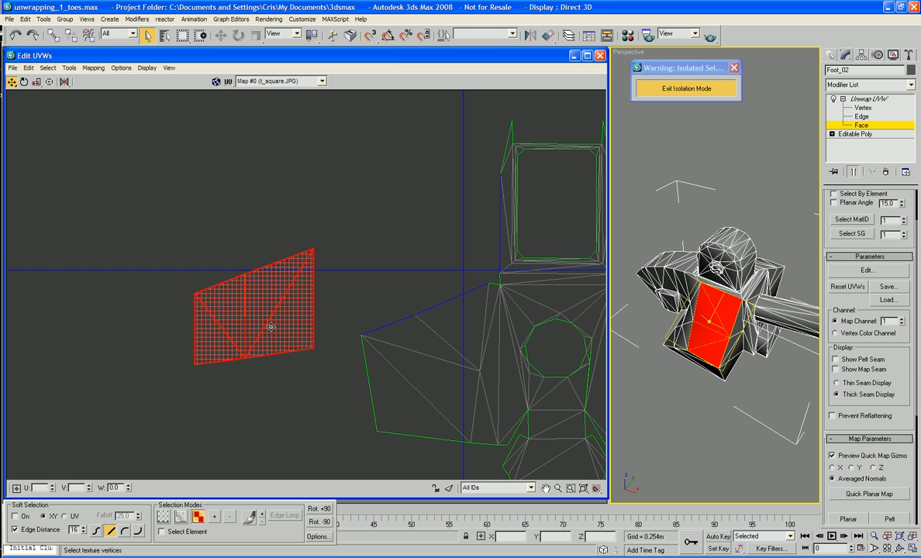
left_click_drag(271, 327, 454, 252)
scroll(298, 377, "down", 5)
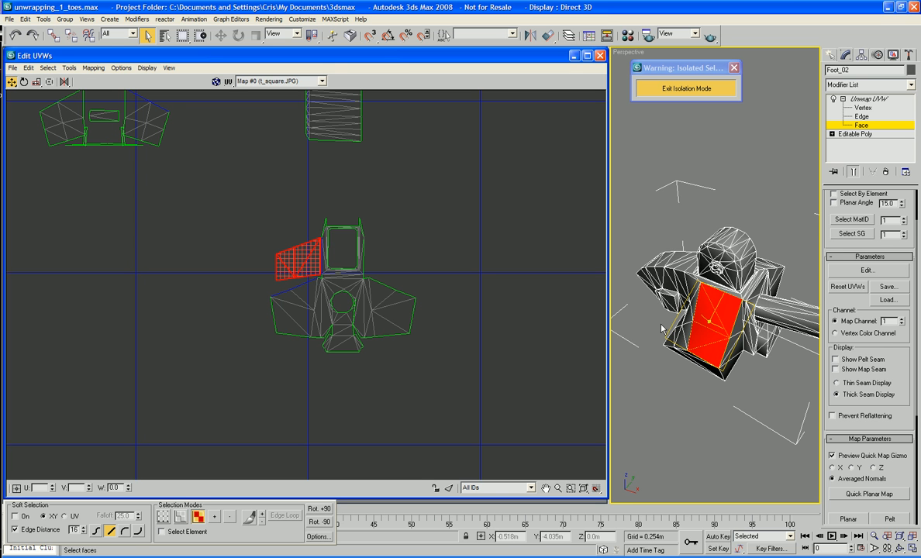
Select the adjoining faceted panel's faces on the foot model and move their UV piece above the newly placed panel.
middle_click_drag(627, 308, 679, 279, "alt")
left_click(730, 306)
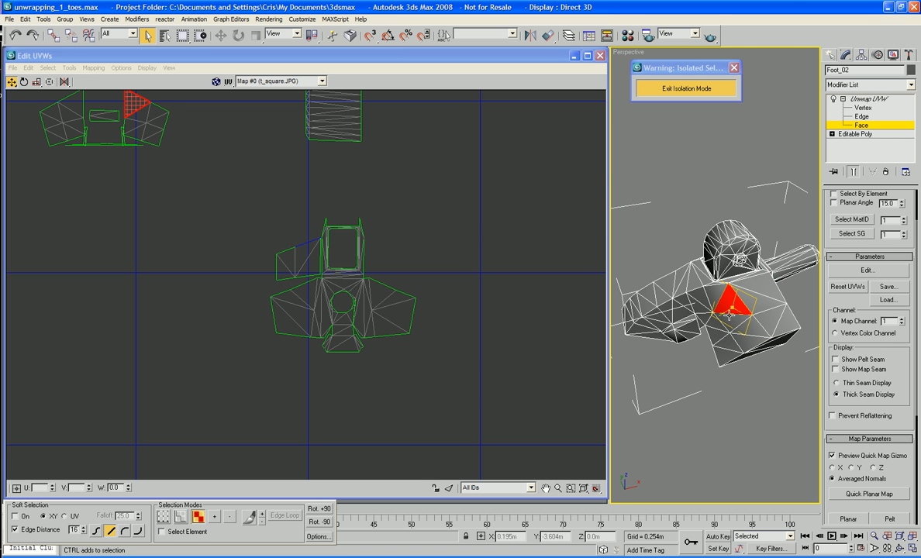
left_click(728, 318, "ctrl")
left_click(727, 328, "ctrl")
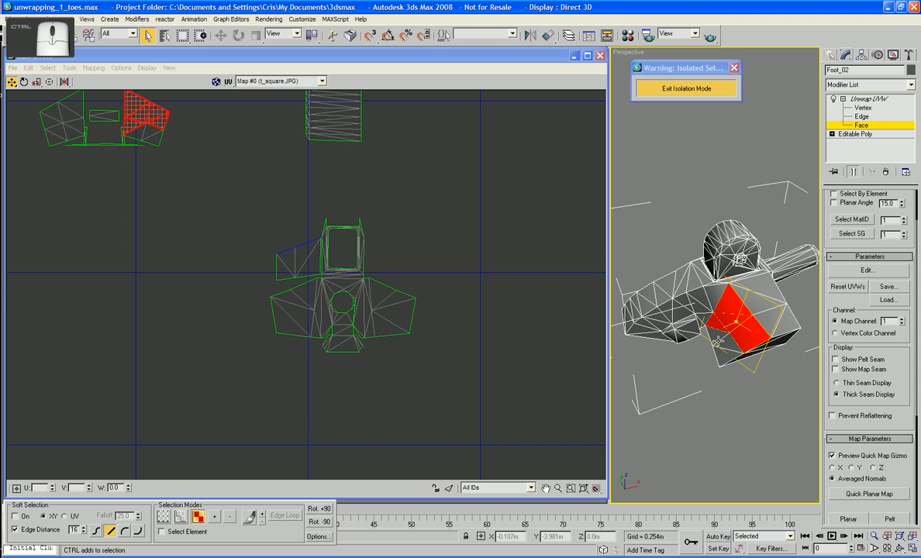
left_click(718, 335, "ctrl")
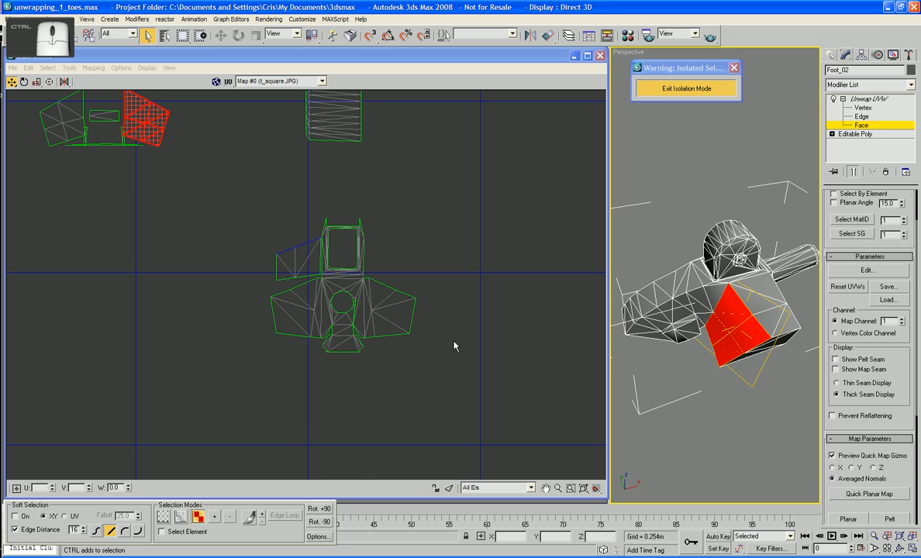
middle_click_drag(456, 345, 504, 405)
left_click_drag(210, 187, 333, 271)
left_click(364, 270)
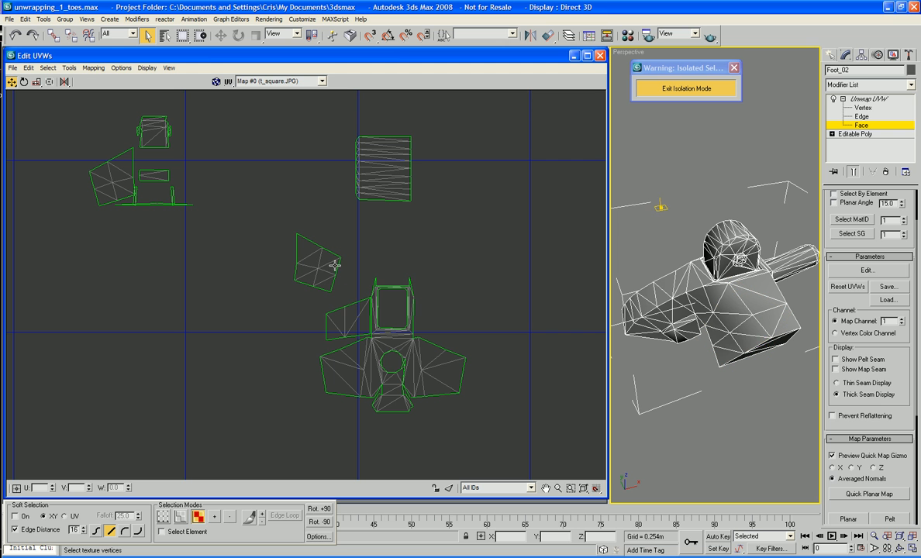
Select the whole faceted panel and rotate it until its matching edge follows the slanted upper edge of the panel below.
left_click(334, 265)
left_click(306, 248)
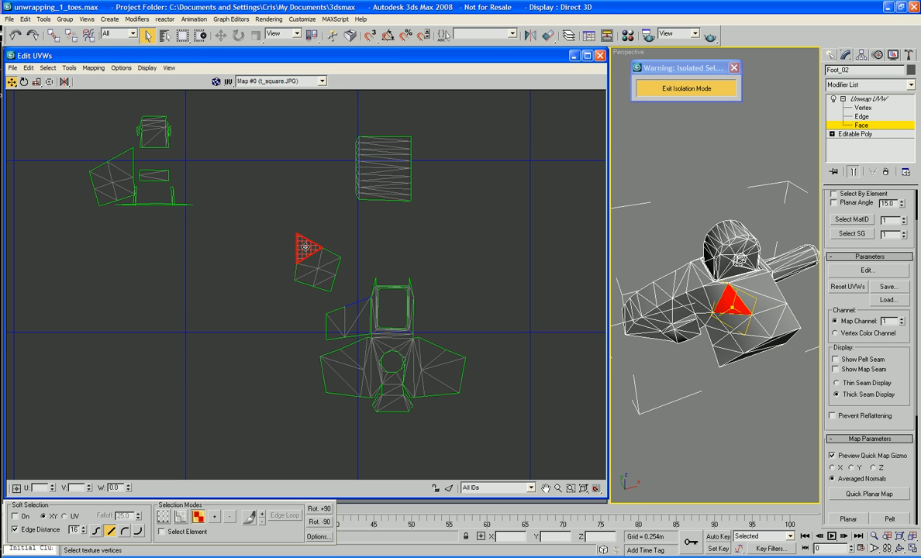
left_click(301, 271)
left_click(305, 249)
left_click(328, 261)
left_click_drag(255, 224, 357, 291)
right_click(323, 276)
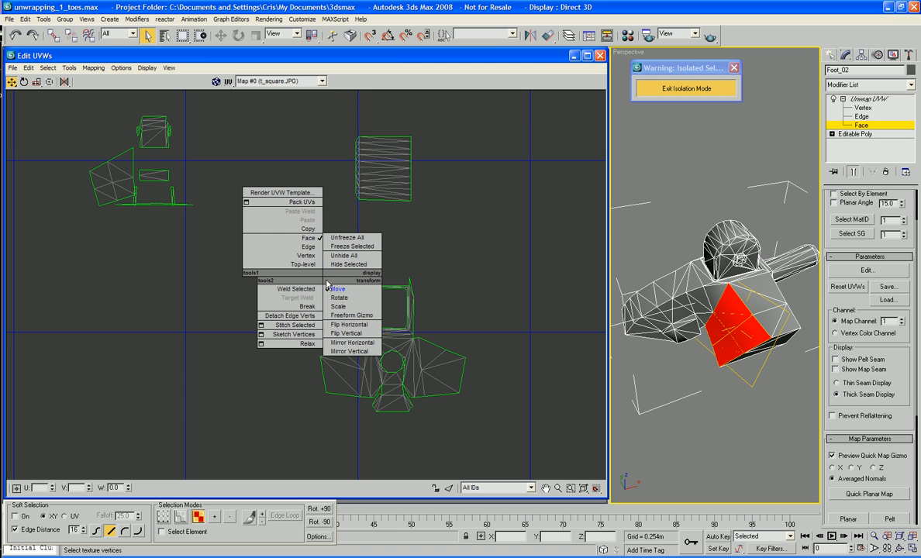
left_click(344, 305)
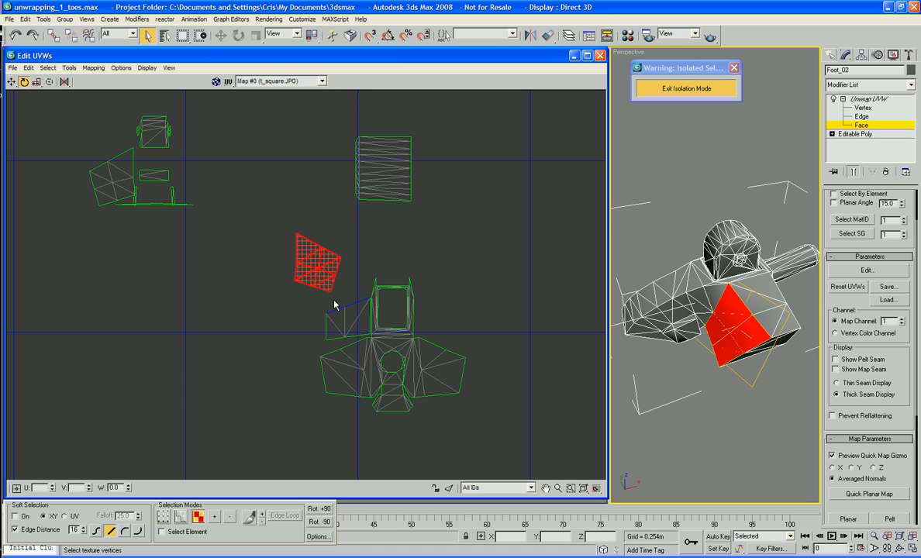
left_click_drag(309, 279, 309, 132)
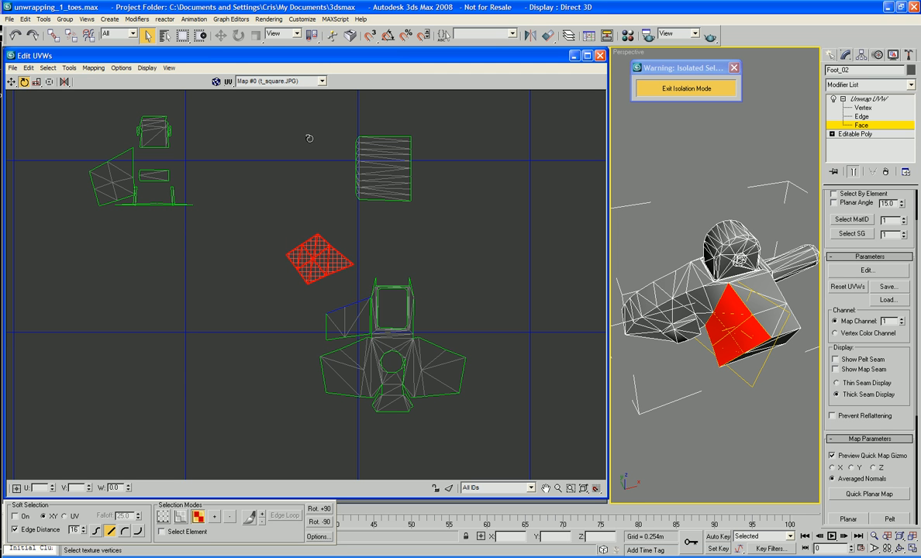
Move the faceted panel down so its lower edge sits just above the slanted edge of the panel below.
right_click(311, 253)
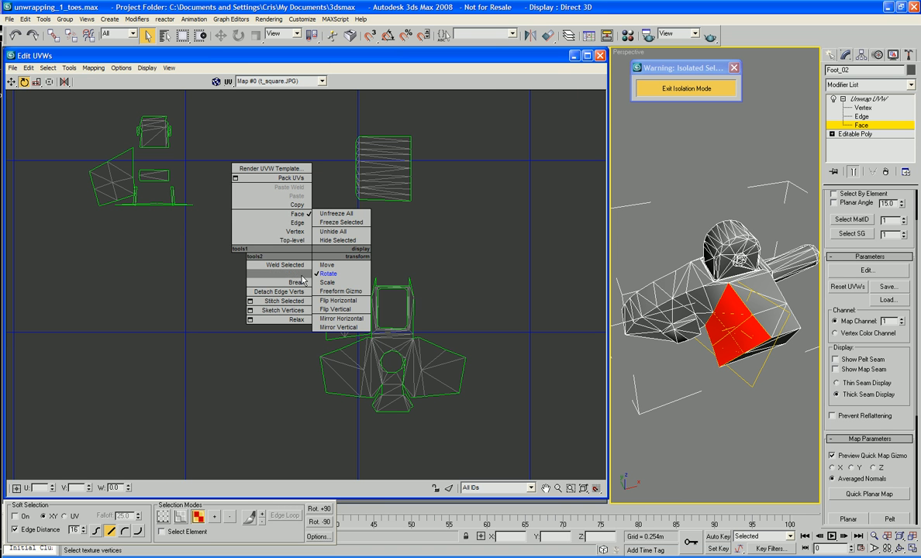
left_click(326, 265)
left_click_drag(319, 260, 333, 288)
scroll(363, 308, "up", 3)
scroll(364, 308, "up", 3)
Fine-tune the faceted panel's rotation and position until its lower edge lies along the neighbouring panel's slanted edge, and clear the selection.
right_click(364, 309)
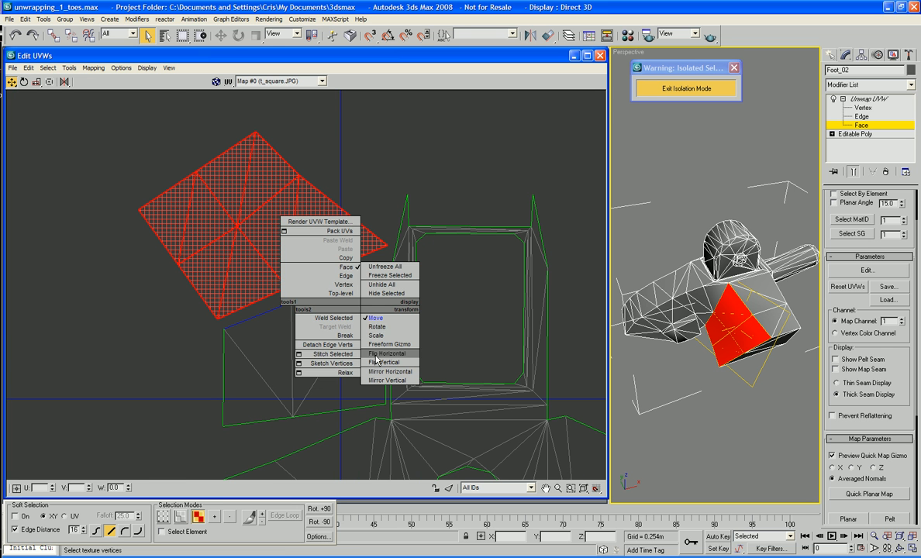
left_click(376, 333)
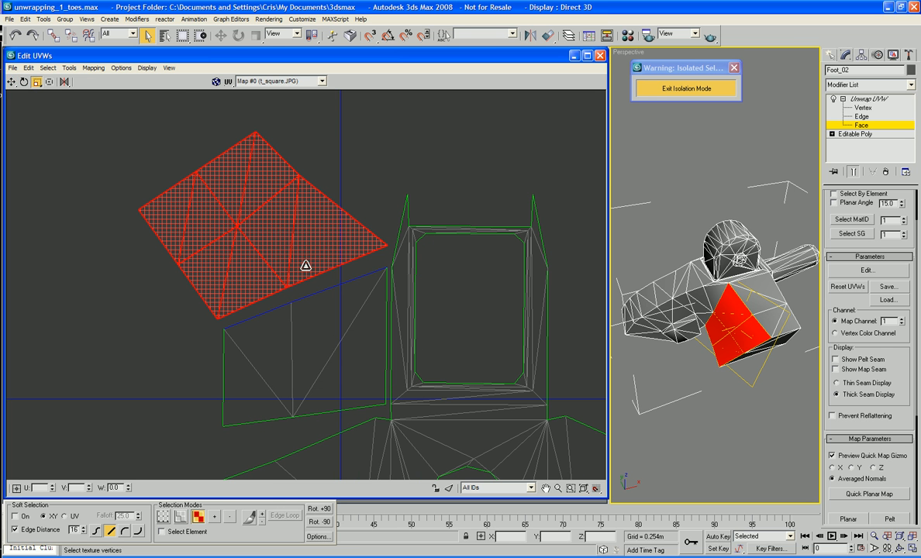
right_click(304, 263)
left_click(334, 283)
left_click_drag(277, 258, 300, 266)
right_click(277, 256)
left_click(310, 269)
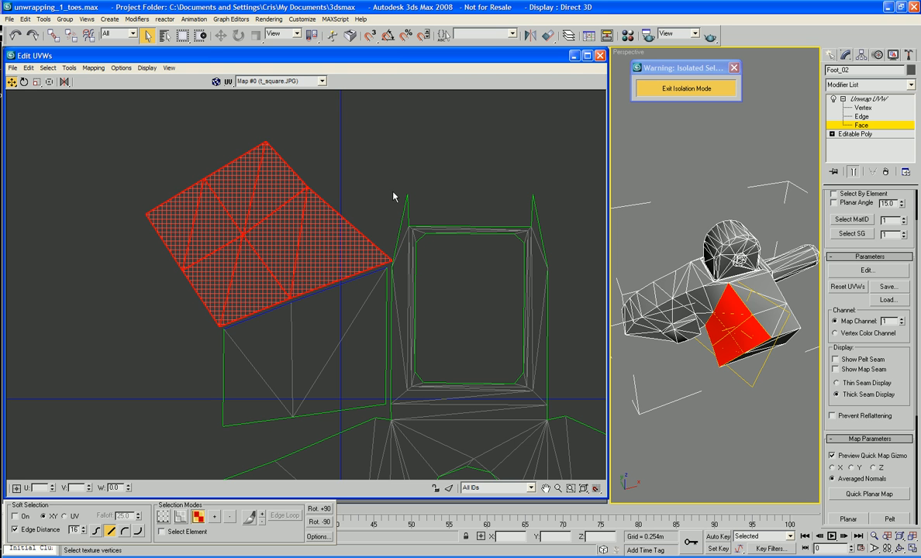
left_click(307, 155)
Target-weld both panels' shared upper-right corner and the lower panel's bottom-right corner onto the matching vertices along the square frame piece's left edge.
right_click(324, 258)
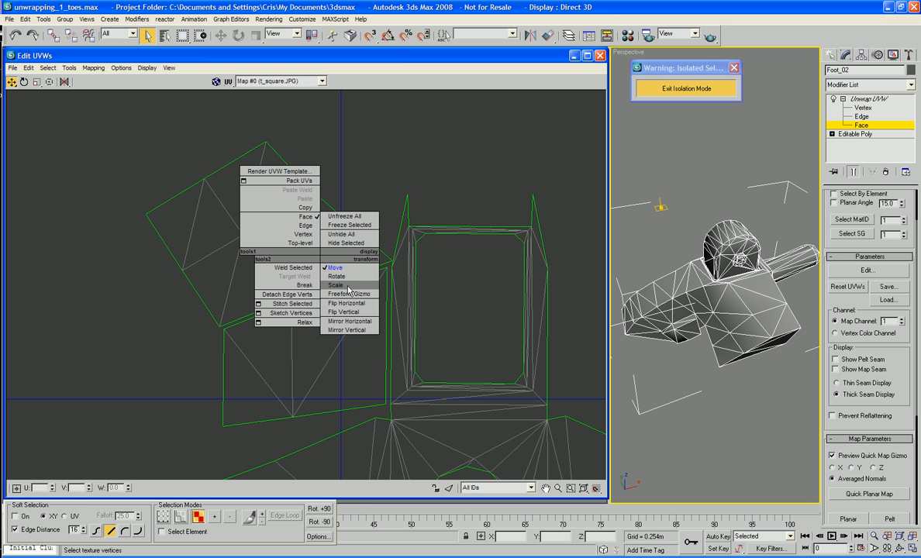
left_click(299, 234)
right_click(306, 240)
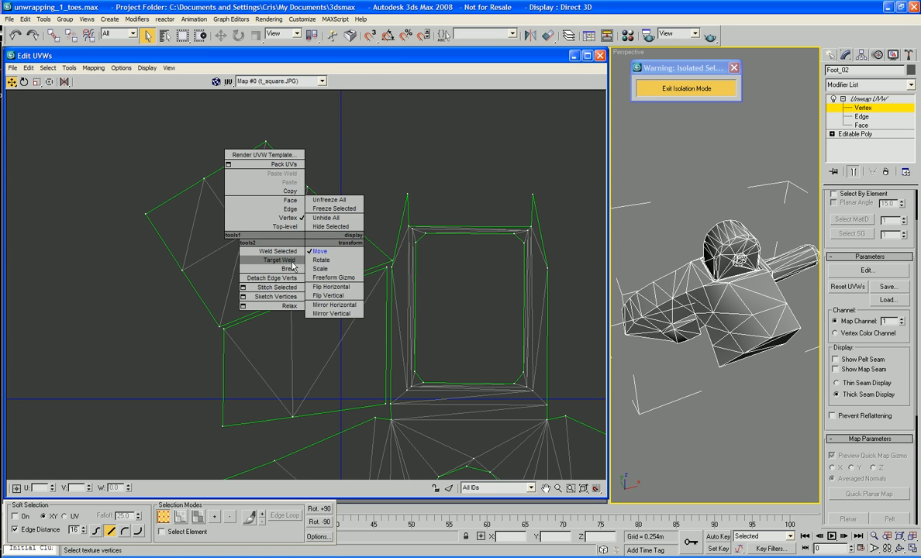
left_click(318, 251)
left_click(391, 265)
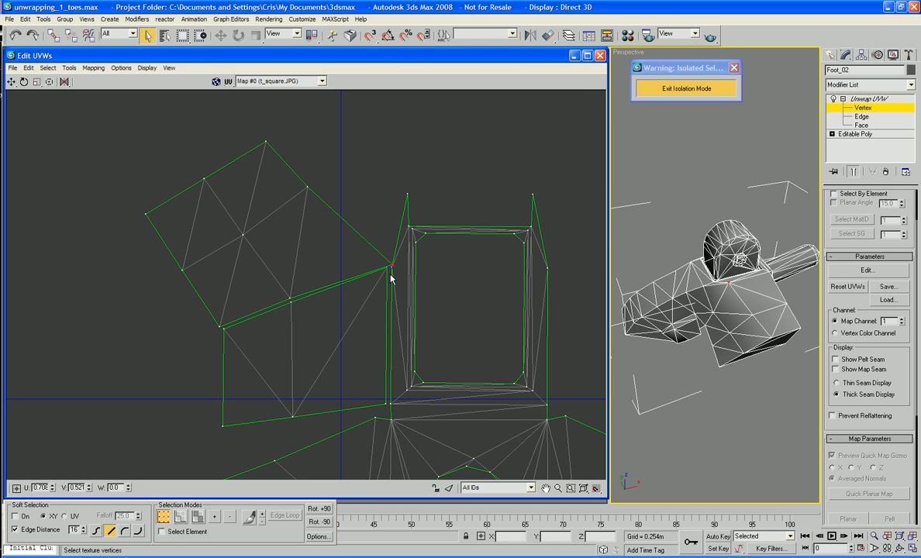
mouse_move(392, 265)
left_mouse_down()
mouse_move(381, 277)
mouse_move(392, 269)
left_mouse_up()
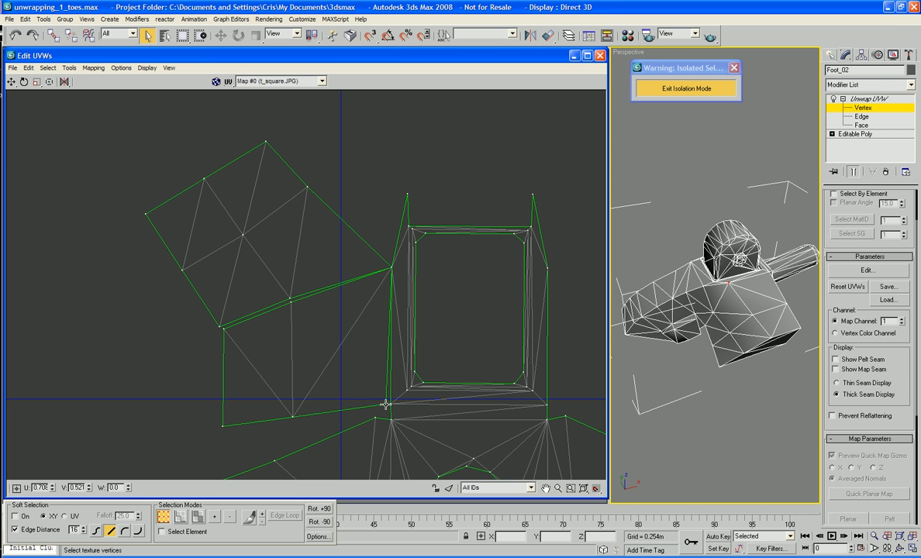
left_click_drag(384, 404, 390, 404)
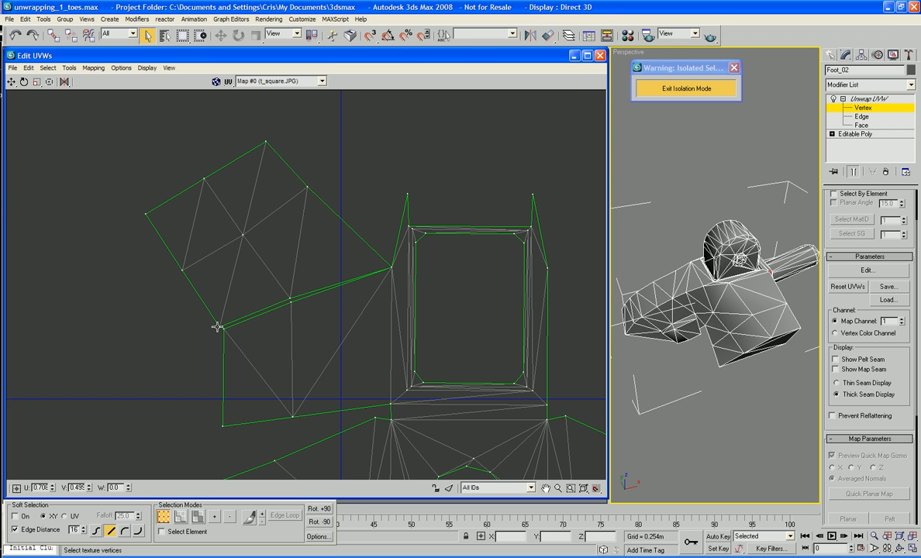
Target-weld the outer and middle vertices of the tilted left-side UV piece to the matching vertices of the piece below it.
left_click_drag(218, 327, 223, 329)
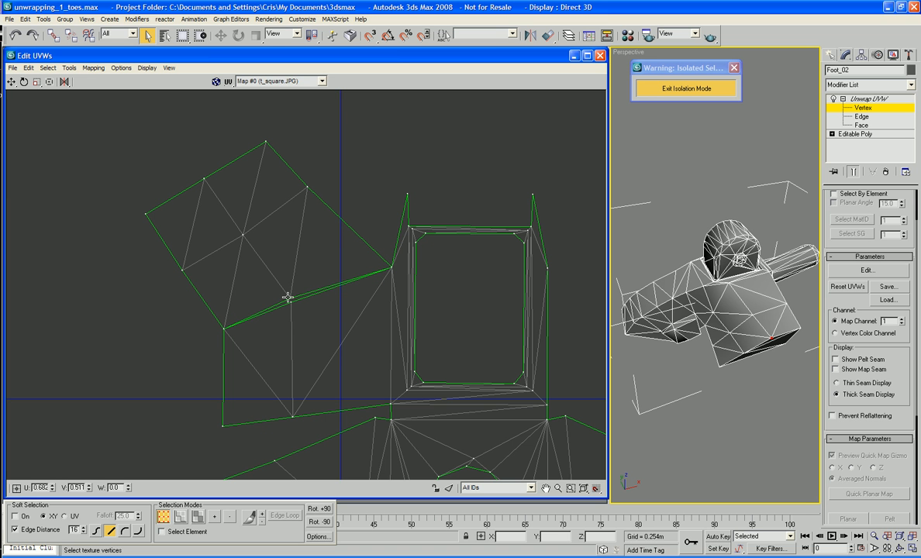
left_click_drag(289, 298, 291, 302)
Switch to face selection and check which model faces correspond to the UV faces attached left of the central frame.
scroll(320, 290, "down", 5)
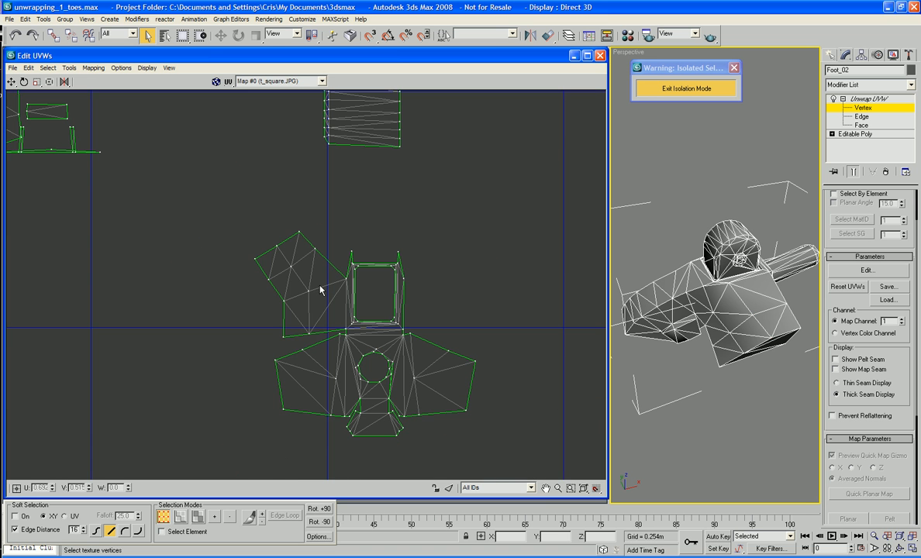
scroll(205, 256, "down", 2)
scroll(264, 271, "up", 5)
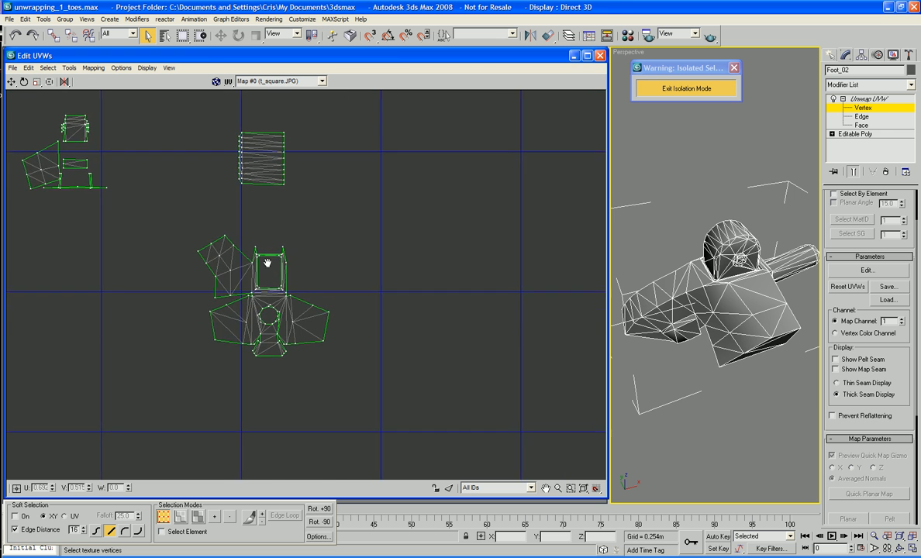
scroll(263, 276, "up", 3)
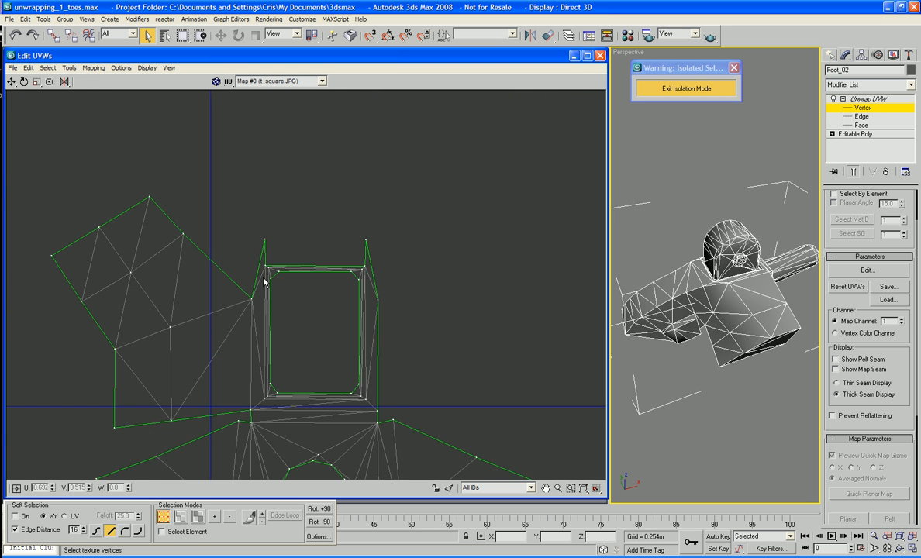
middle_click_drag(263, 278, 313, 222)
scroll(317, 233, "down", 4)
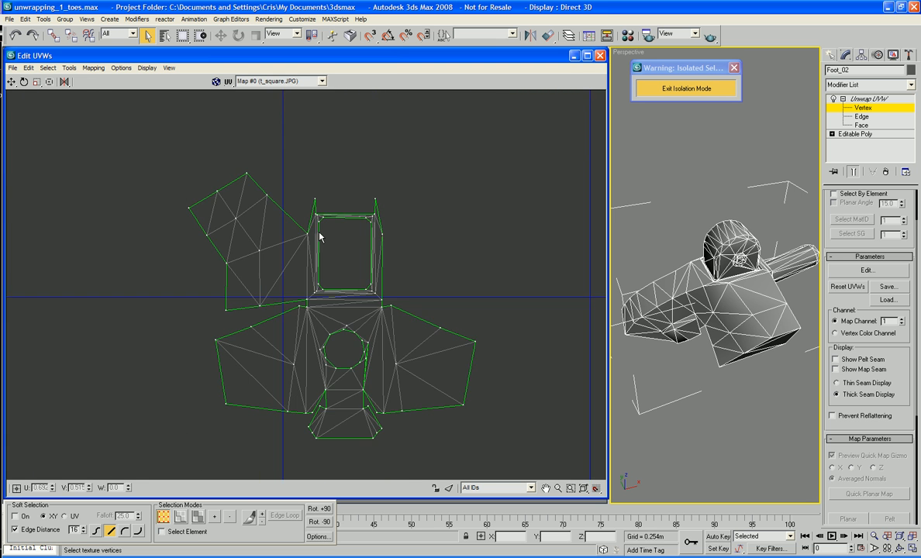
middle_click_drag(240, 227, 309, 232)
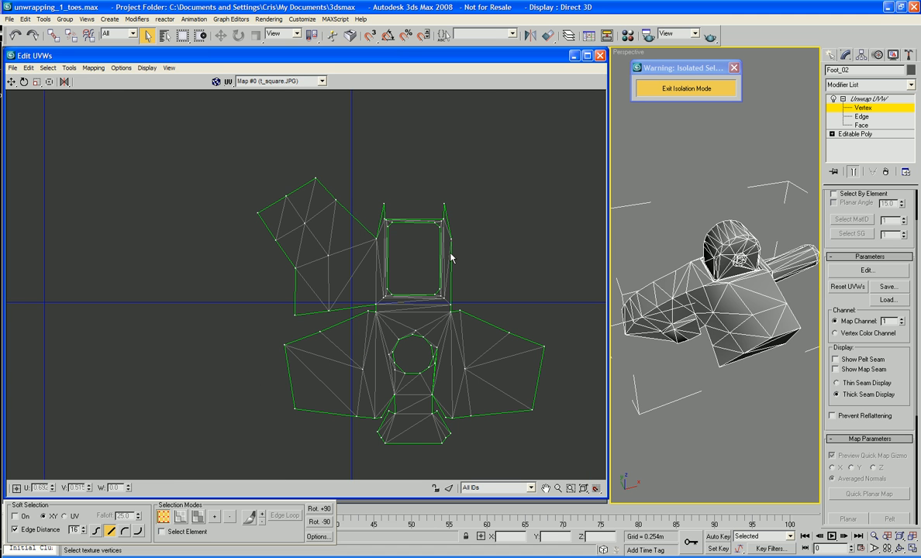
scroll(659, 316, "down", 2)
middle_click_drag(659, 316, 755, 280, "alt")
left_click(464, 310)
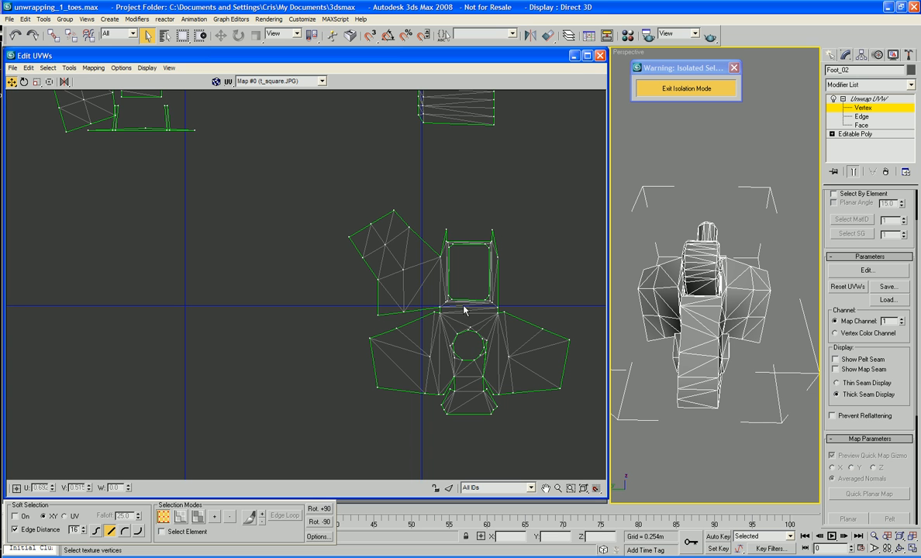
right_click(458, 311)
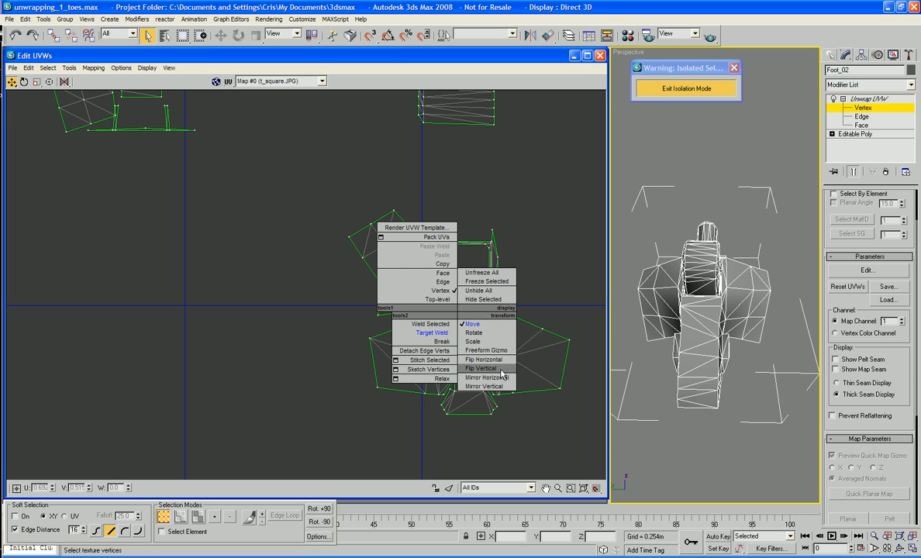
left_click(444, 273)
left_click(424, 287)
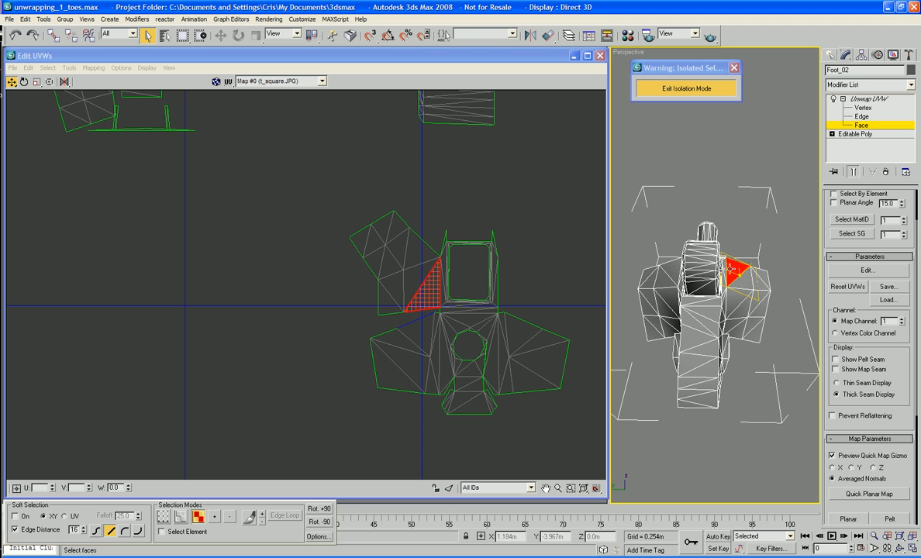
left_click(726, 266)
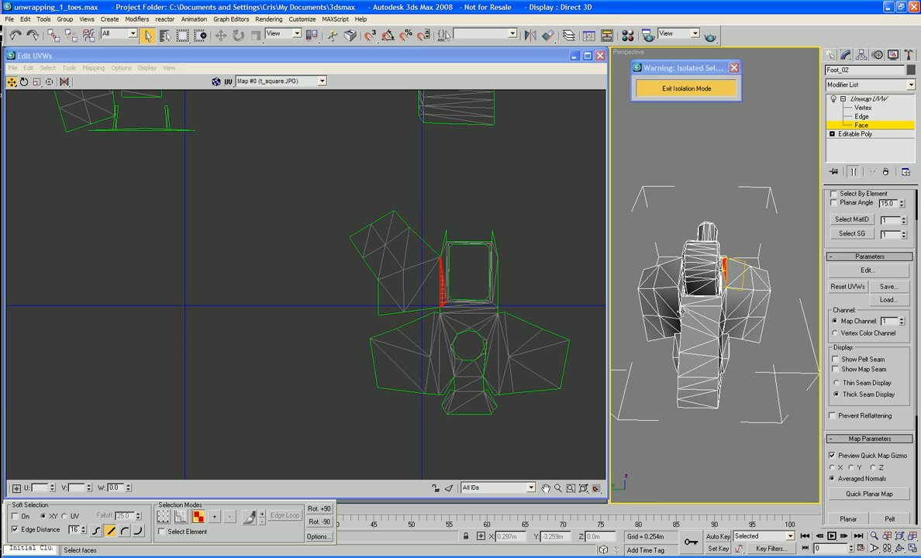
Select the rear faces on the opposite side of the foot and move their UVs beside the central frame.
middle_click_drag(633, 290, 669, 277, "alt")
left_click(675, 310)
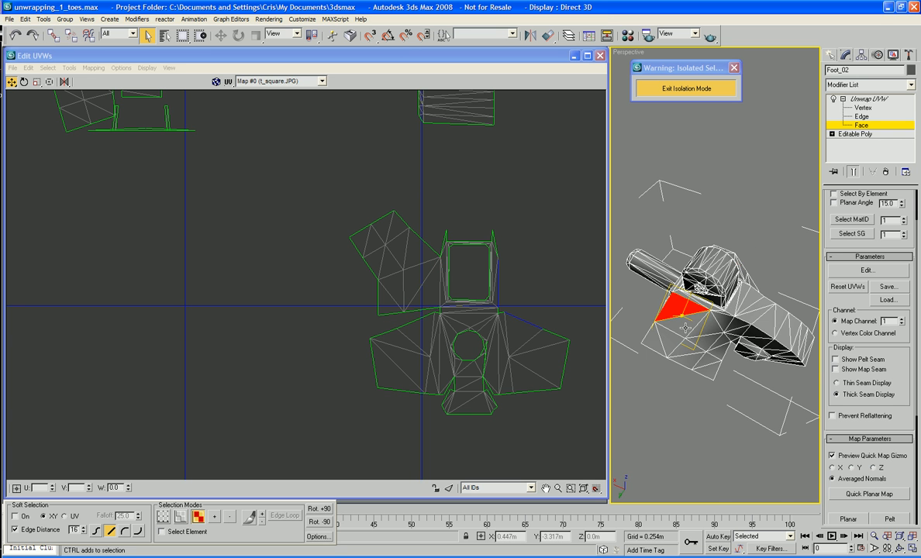
left_click(663, 326, "ctrl")
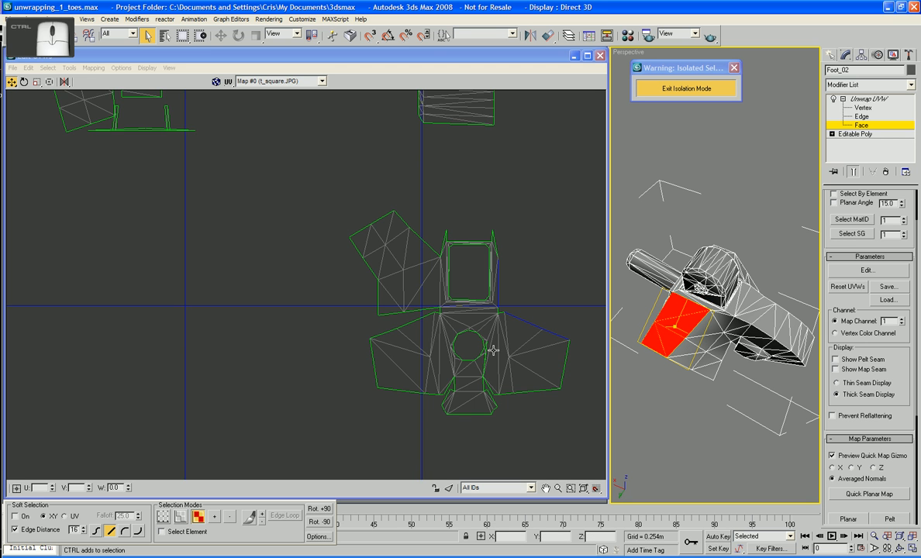
scroll(434, 341, "down", 6)
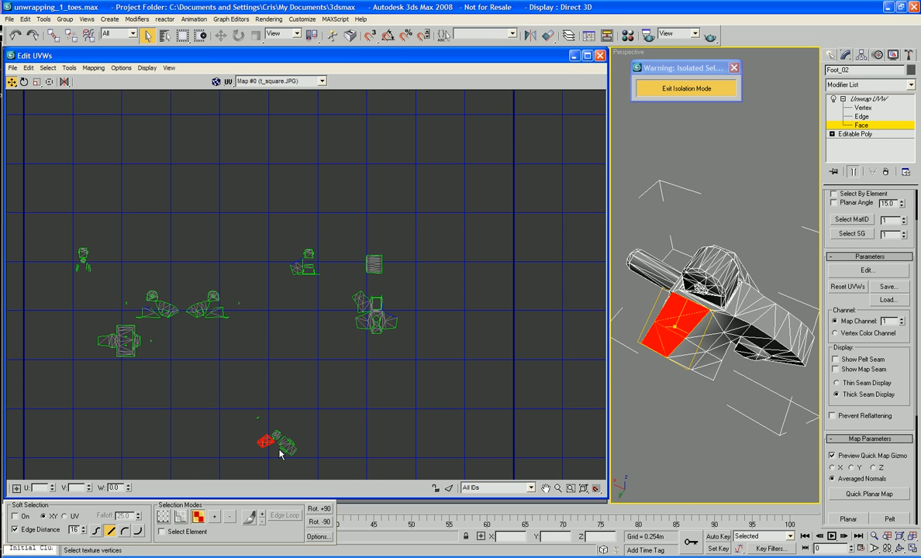
left_click_drag(268, 442, 398, 304)
Select the remaining front faces on that side of the foot and move their UVs next to the piece beside the central frame.
left_click(702, 329)
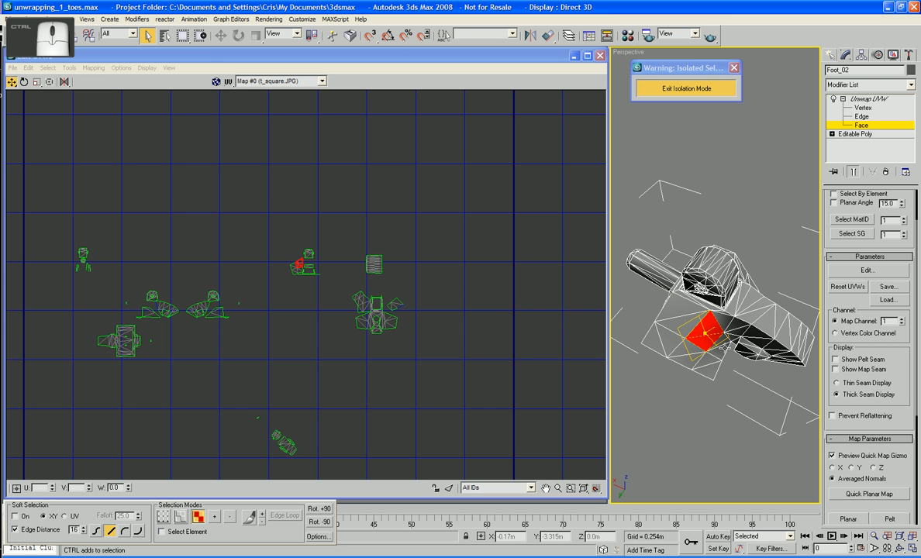
left_click(721, 341, "ctrl")
left_click(702, 357, "ctrl")
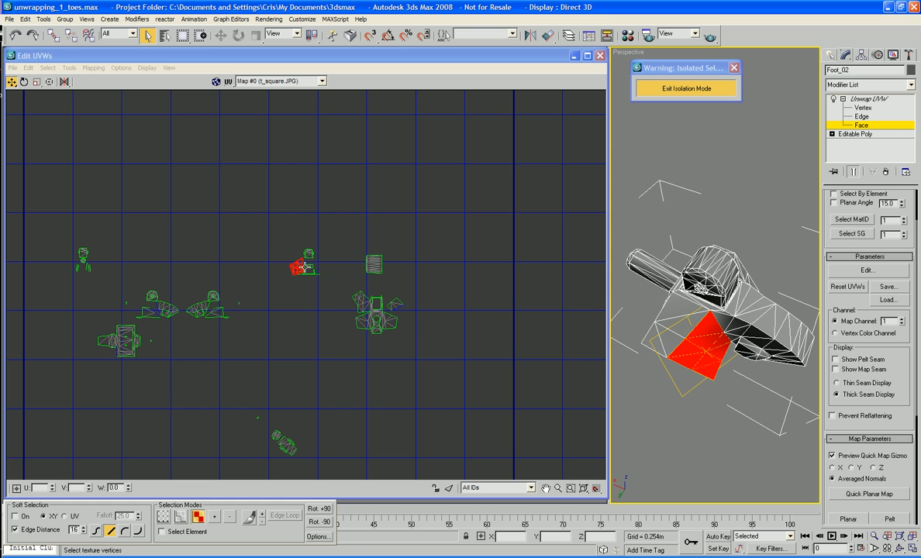
left_click_drag(297, 264, 410, 296)
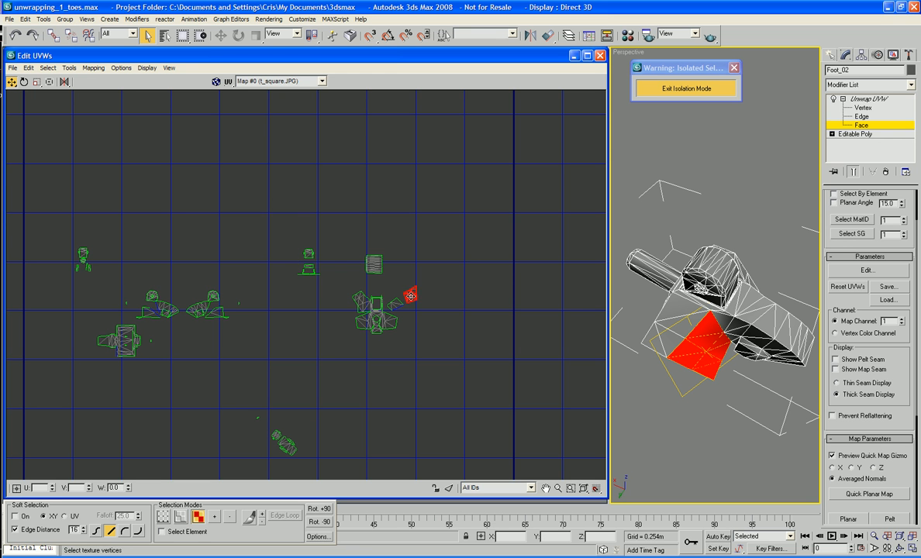
Rotate the three-face UV piece upright and place it against the right edge of the central frame.
scroll(448, 322, "up", 8)
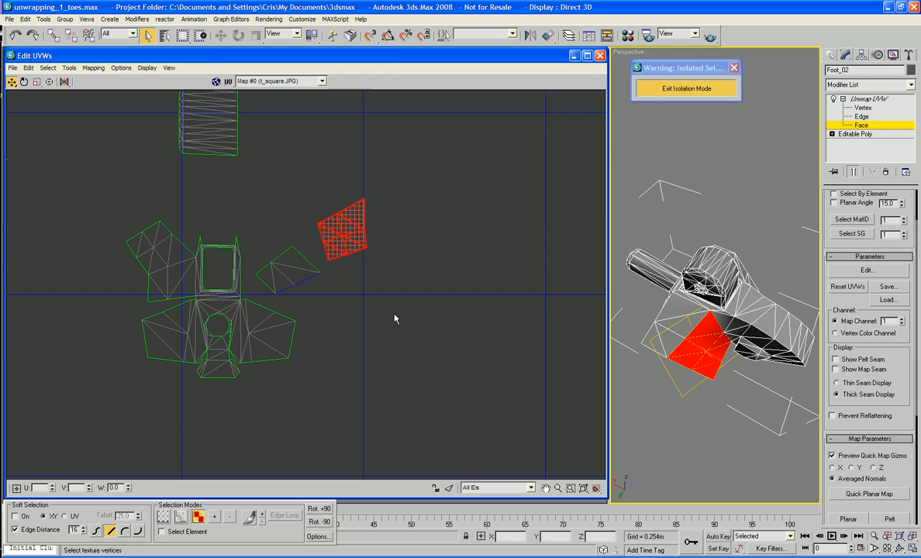
scroll(394, 318, "up", 2)
left_click(239, 300)
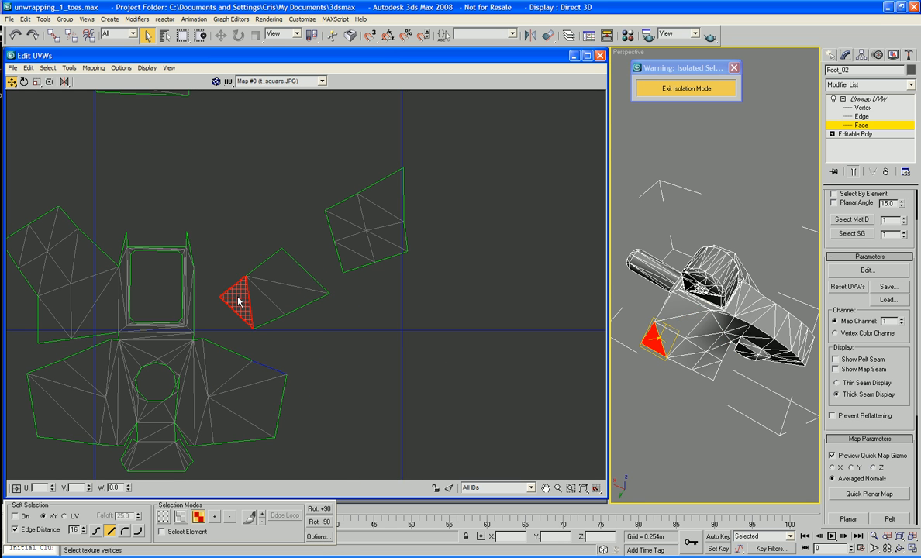
left_click(297, 283)
left_click(268, 289)
right_click(268, 291)
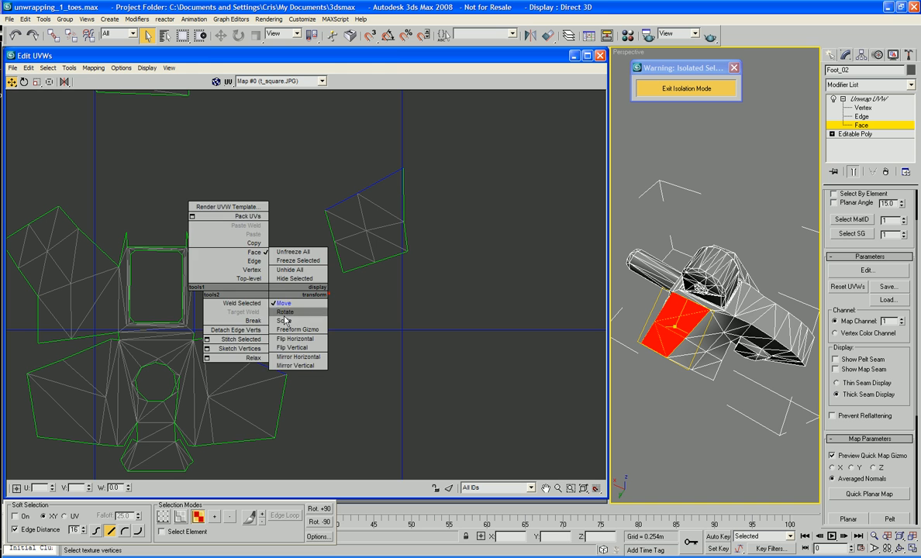
left_click(285, 311)
left_click_drag(263, 299, 293, 445)
right_click(268, 290)
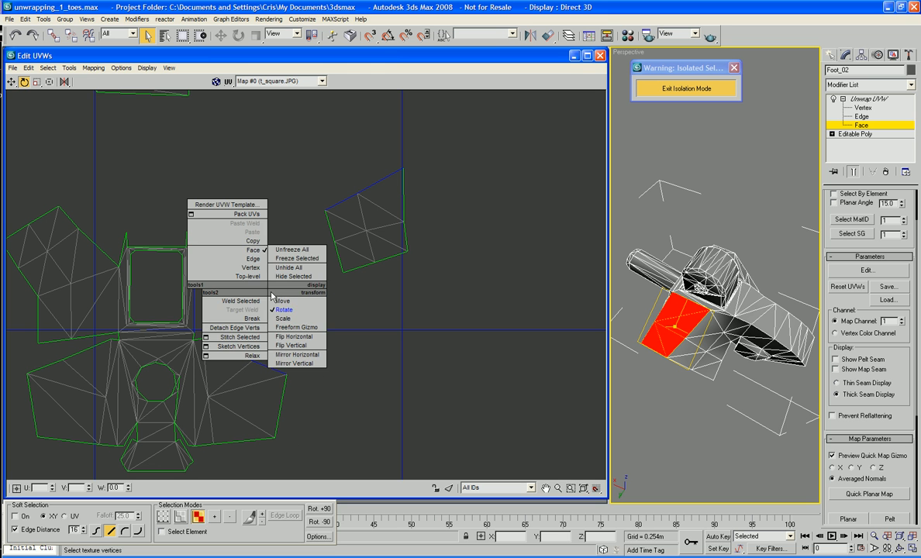
left_click(283, 307)
left_click_drag(284, 308, 233, 312)
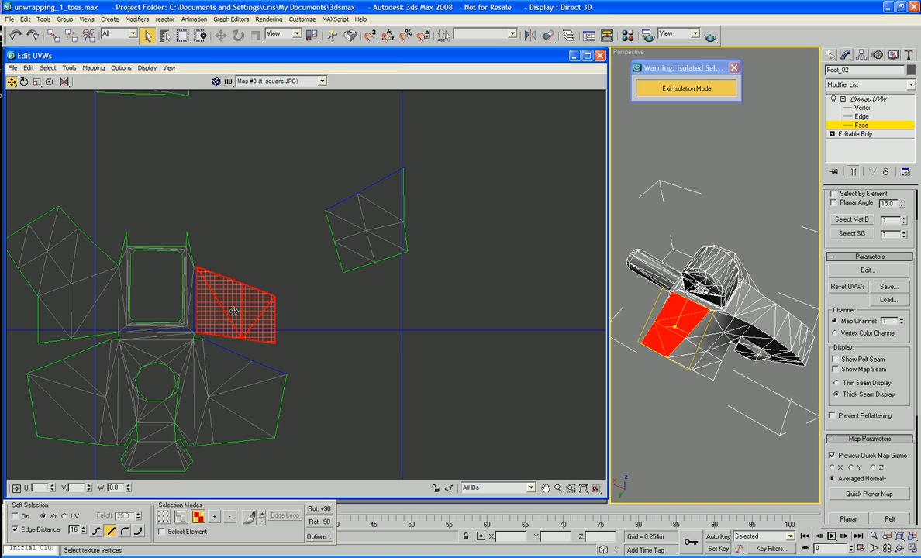
Rotate the larger side UV piece to match the slanted upper edge of the three-face piece and place it along that edge.
left_click(361, 213)
right_click(358, 209)
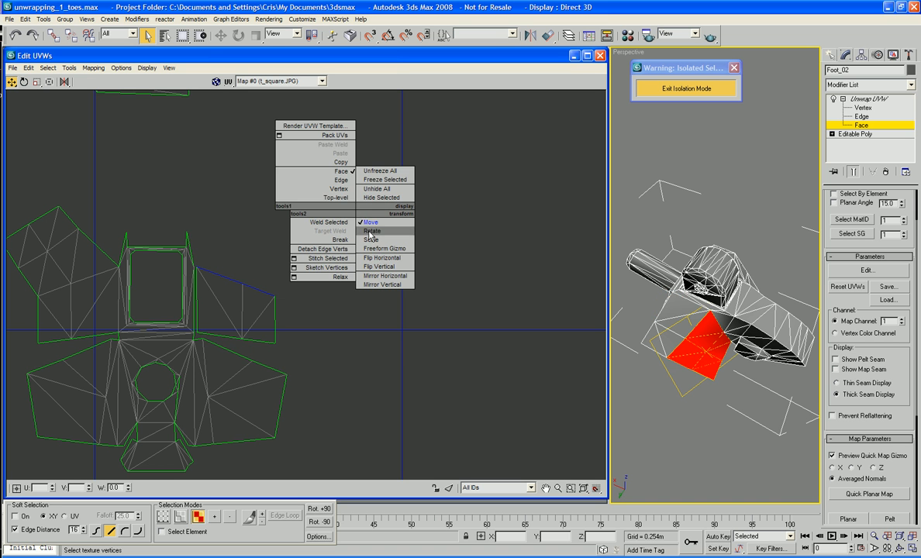
left_click(369, 237)
left_click_drag(359, 236, 344, 127)
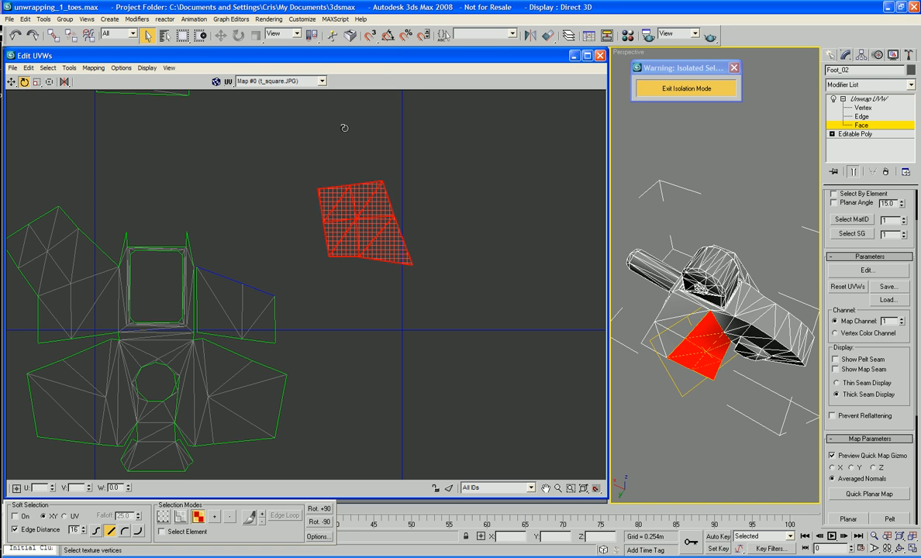
left_click(363, 267)
left_click(379, 250)
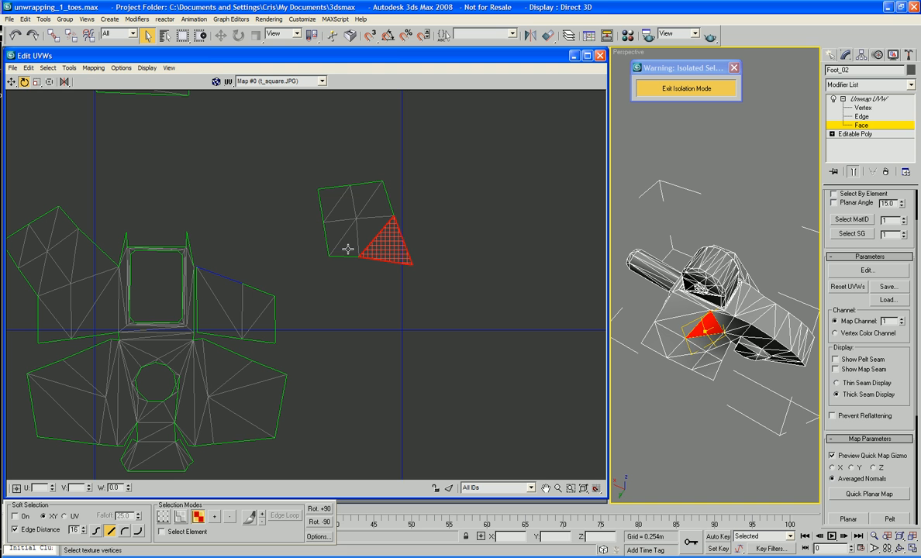
left_click_drag(314, 174, 341, 86, "ctrl")
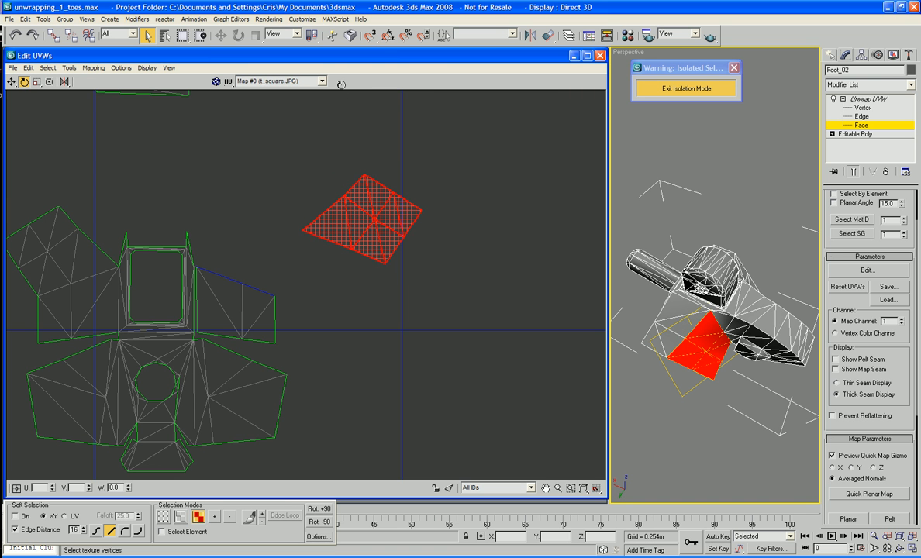
right_click(357, 171)
right_click(377, 224)
left_click(388, 234)
left_click_drag(388, 236, 282, 267)
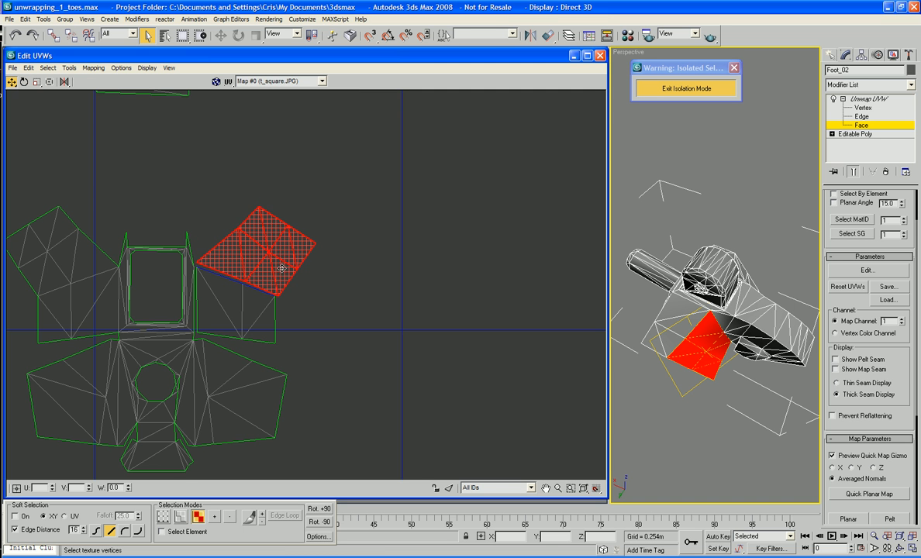
Fine-tune the larger UV piece's rotation and position so its lower edge runs parallel and close to the three-face piece.
middle_click_drag(311, 319, 397, 329)
scroll(396, 329, "up", 8)
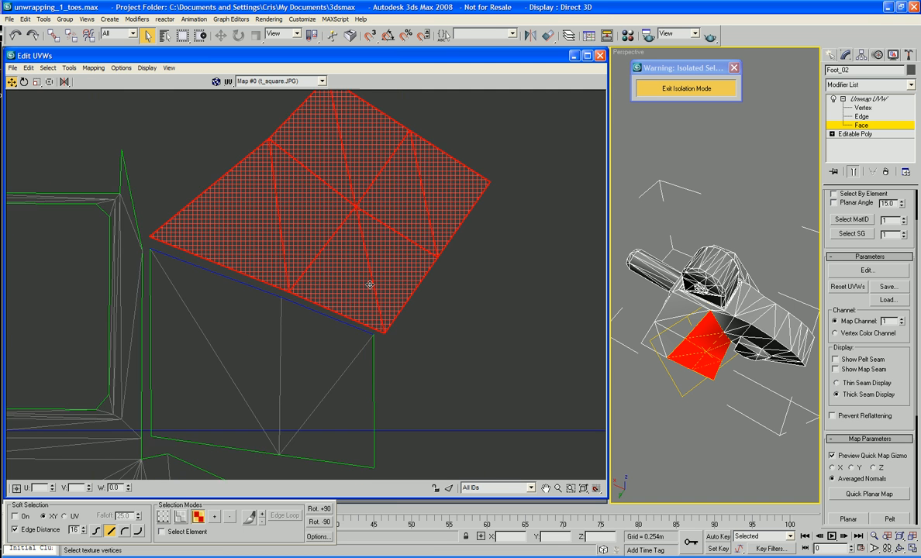
right_click(392, 280)
left_click(411, 299)
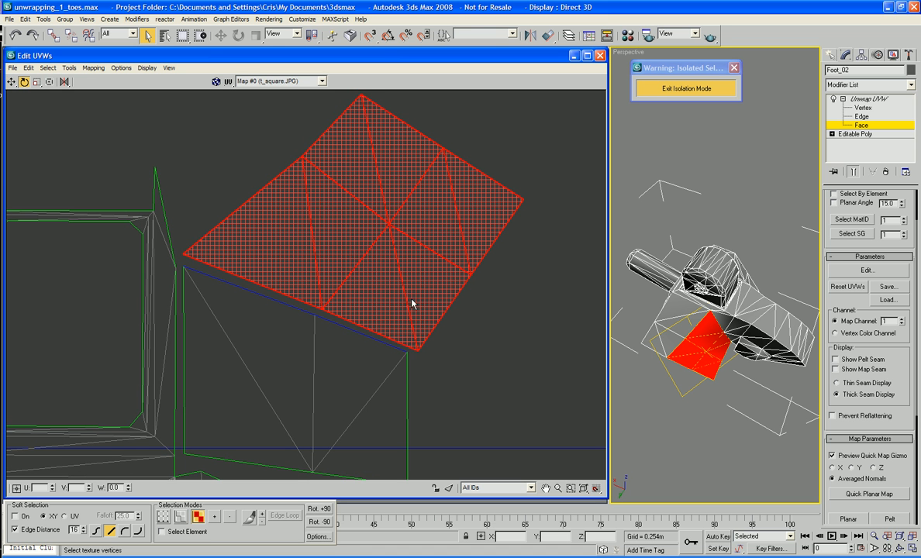
left_click_drag(360, 263, 357, 258)
right_click(355, 256)
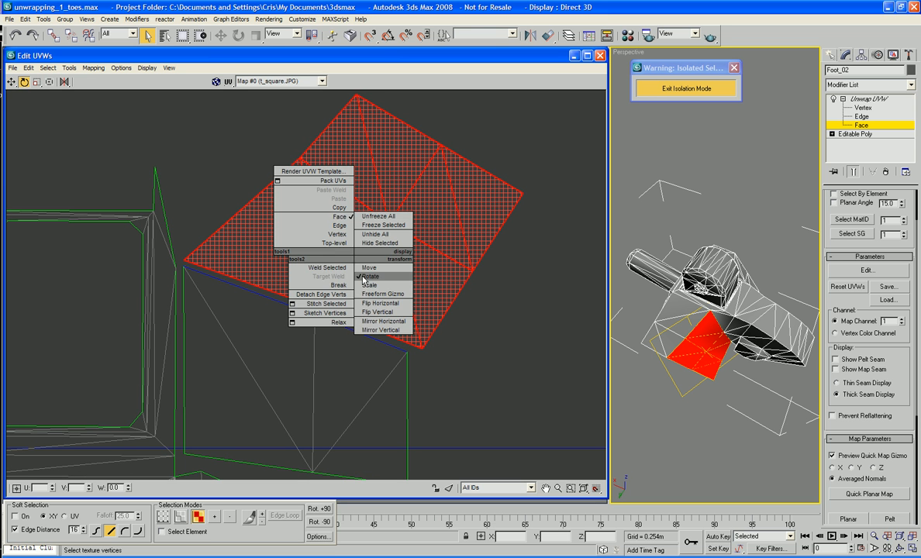
left_click(364, 277)
left_click_drag(364, 263, 359, 265)
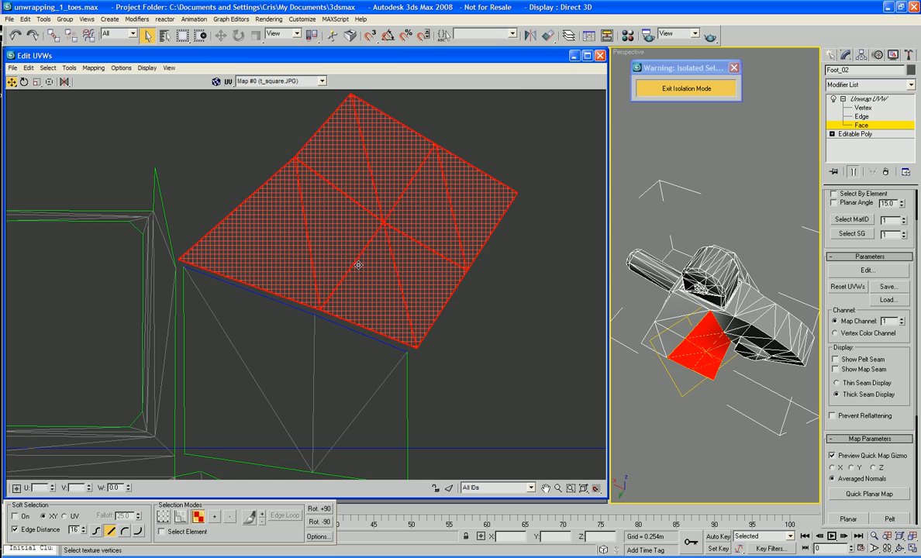
Switch to vertex selection and target-weld the three-face piece's lower inner vertex to the adjacent vertex of the central layout.
left_click(479, 320)
middle_click_drag(488, 412, 496, 310)
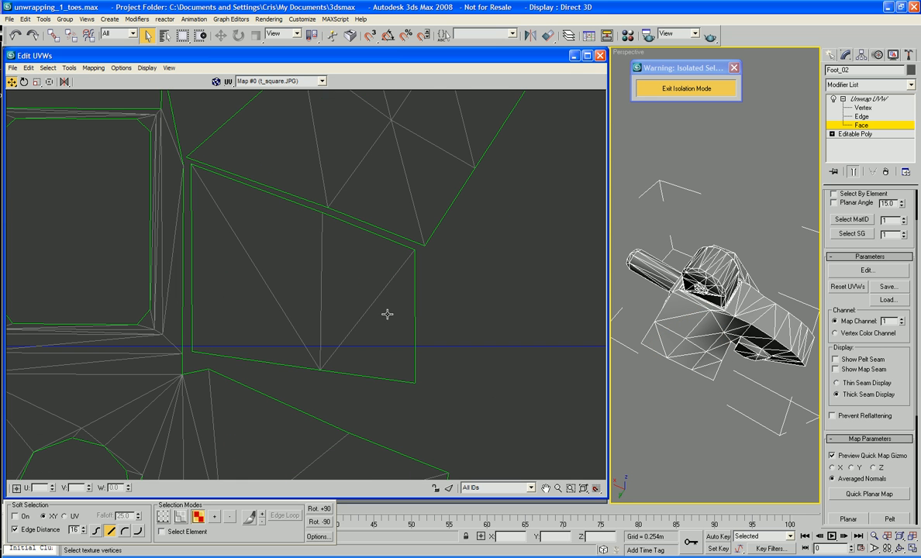
right_click(366, 292)
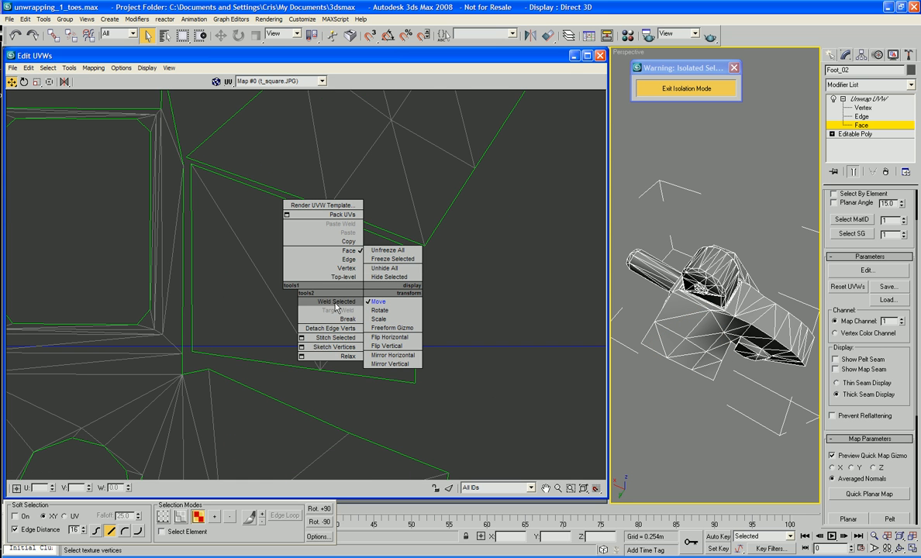
left_click(316, 285)
right_click(343, 275)
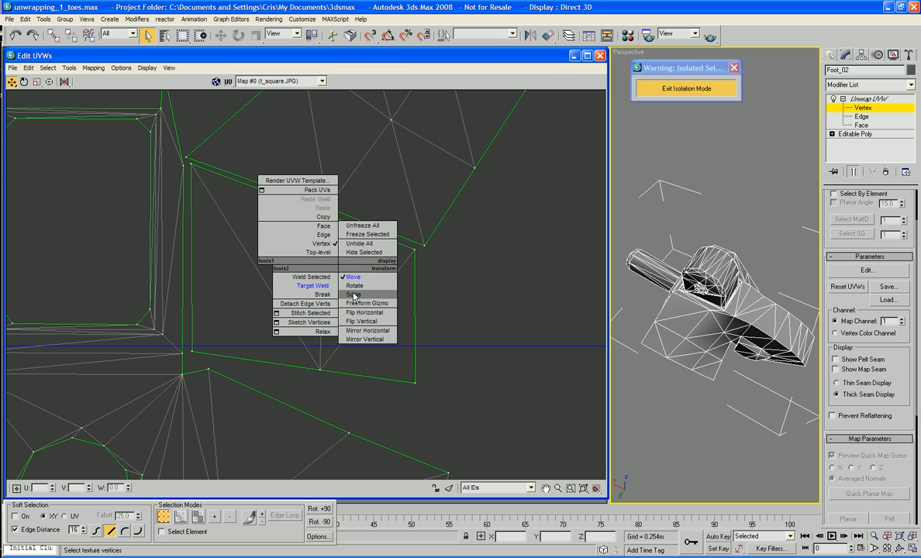
left_click(334, 294)
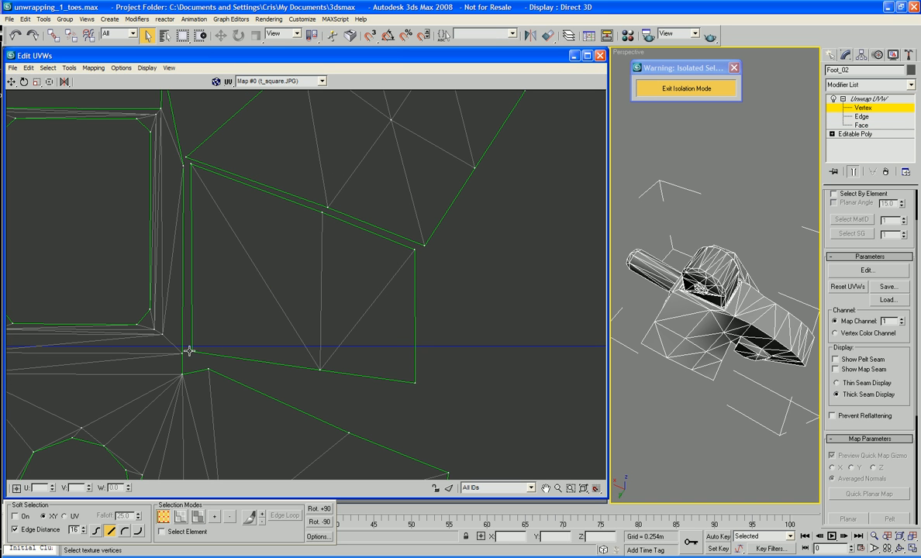
left_click_drag(189, 351, 182, 353)
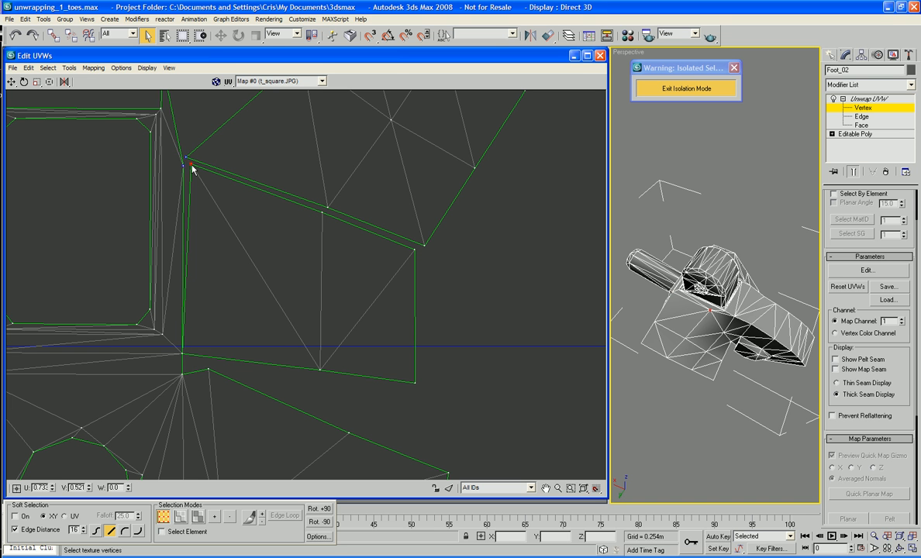
Target-weld the three vertices along the larger UV piece's lower edge to the matching vertices of the three-face piece.
left_click_drag(193, 169, 185, 165)
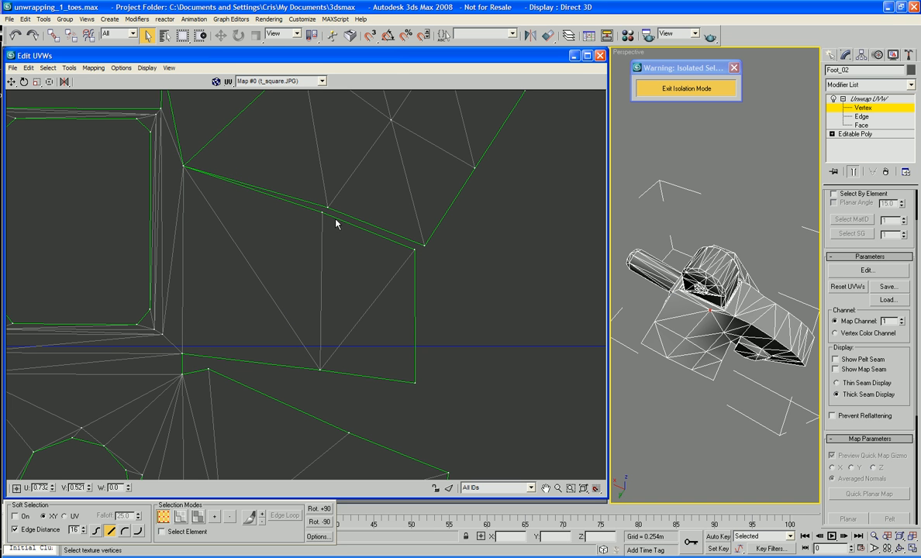
left_click_drag(329, 208, 324, 213)
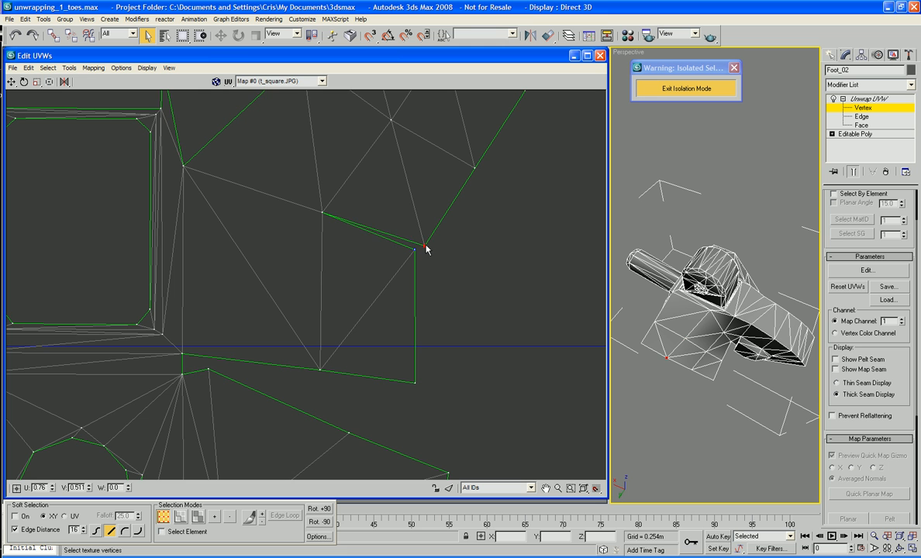
left_click_drag(426, 247, 417, 248)
scroll(445, 252, "down", 5)
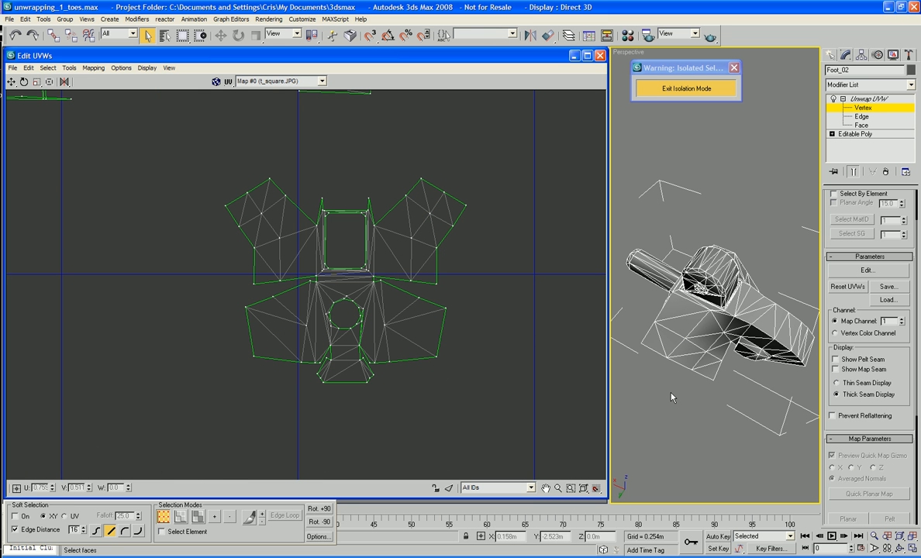
Select the end faces on the near side of the foot and move their UV piece beside the right of the central layout.
middle_click_drag(672, 399, 710, 311, "alt")
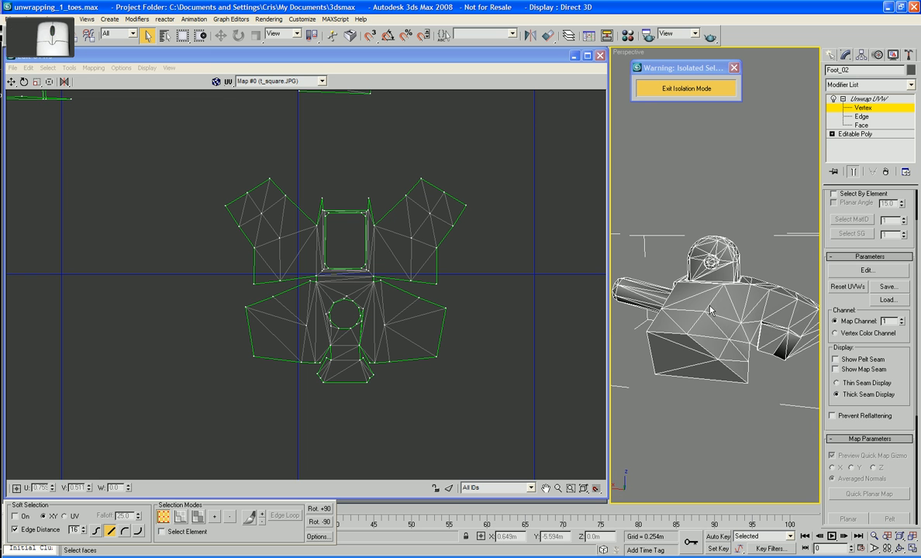
left_click(862, 125)
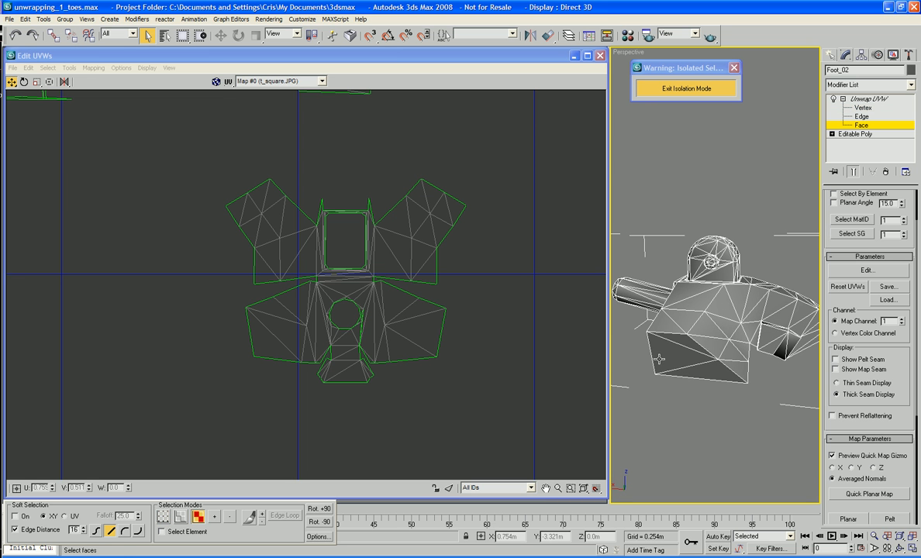
left_click(674, 345)
left_click(712, 377, "ctrl")
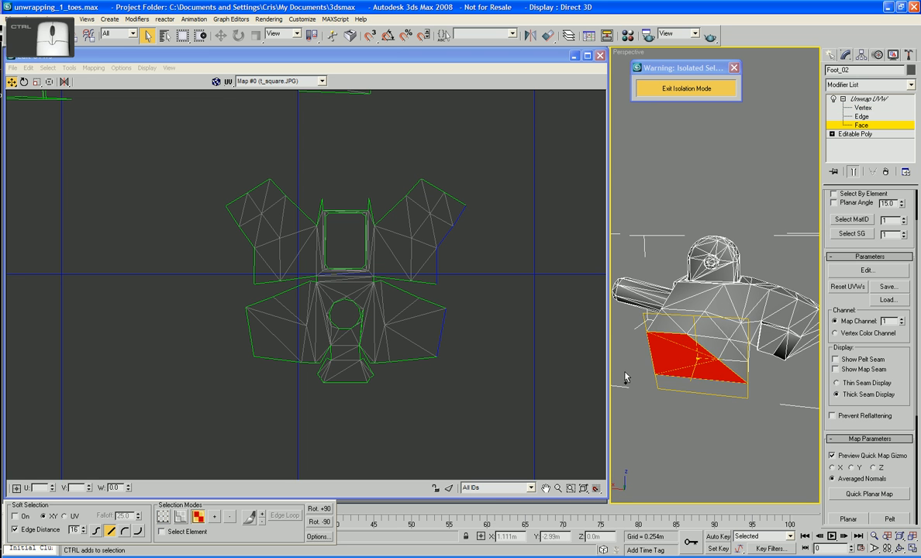
scroll(547, 370, "down", 3)
scroll(470, 357, "down", 2)
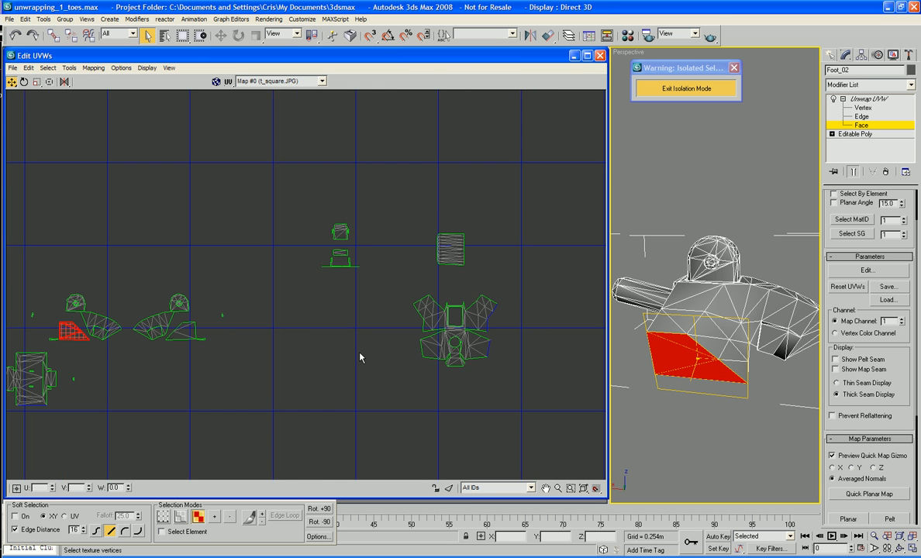
middle_click_drag(359, 359, 394, 355)
left_click_drag(101, 334, 543, 352)
scroll(492, 380, "up", 2)
scroll(488, 395, "up", 4)
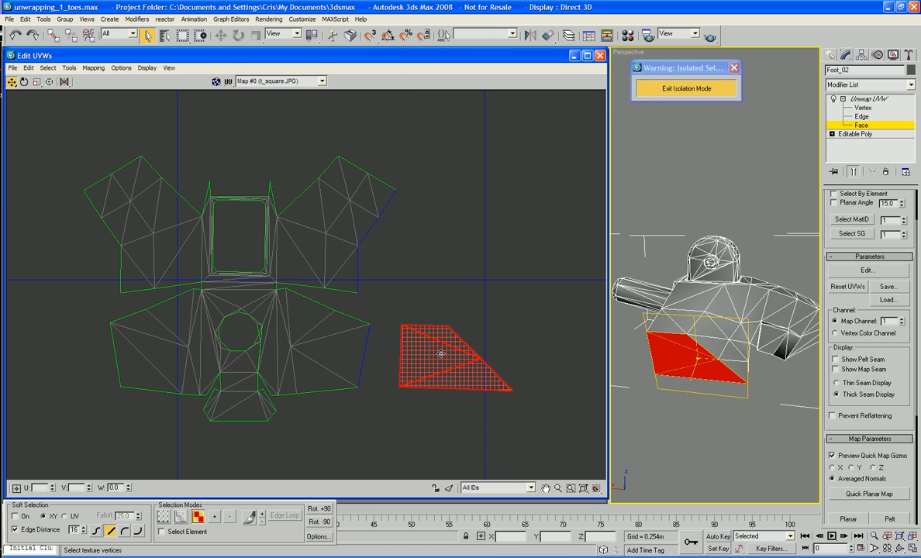
Pick individual faces of the moved UV piece to identify which model faces and shared edges they correspond to.
left_click(445, 319)
left_click(441, 337)
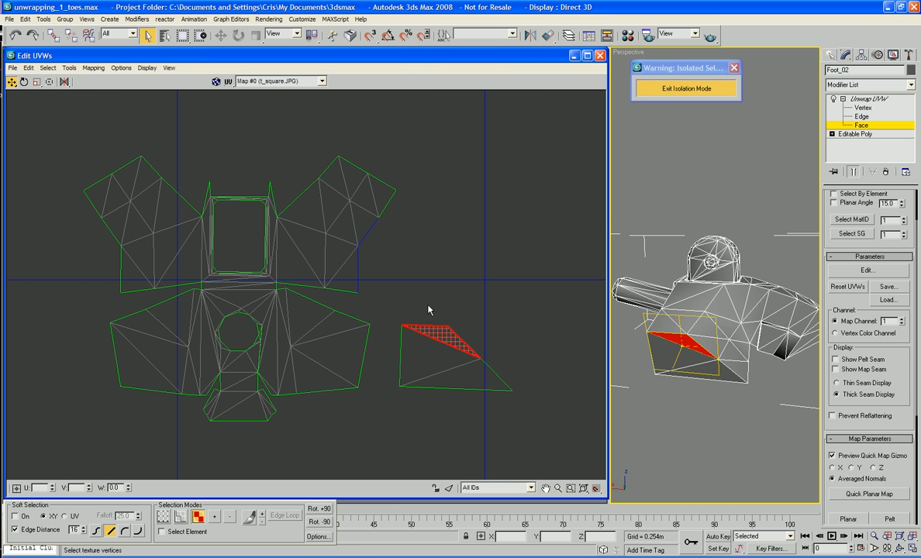
left_click(402, 354)
middle_click_drag(470, 320, 469, 343)
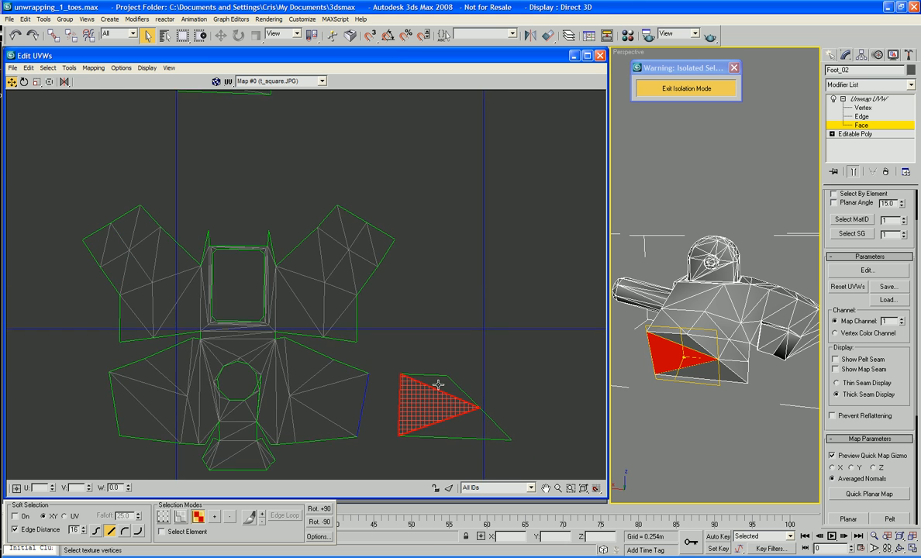
left_click(438, 384)
scroll(438, 385, "up", 3)
right_click(437, 385)
left_click(499, 341)
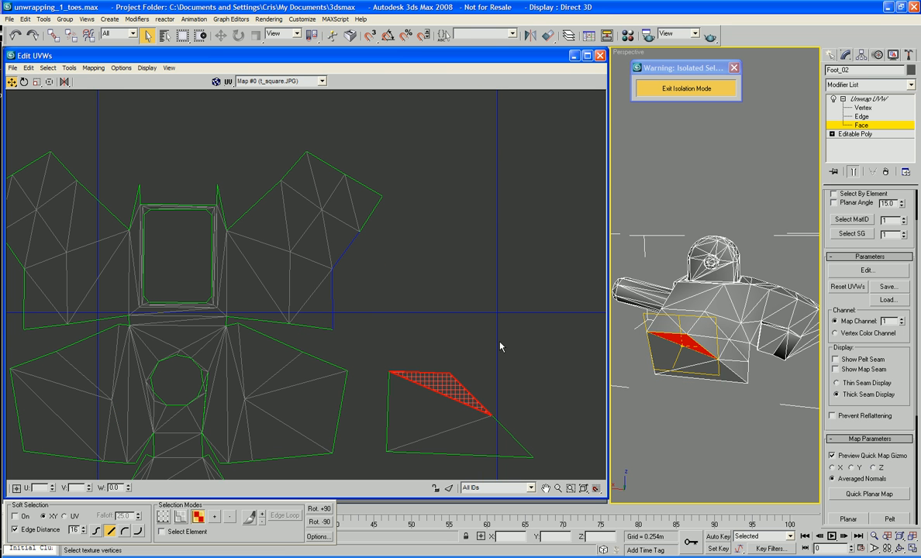
Select all faces of the loose end piece and rotate it so its short parallel edge stands vertical, facing the layout.
left_click_drag(500, 341, 404, 460)
right_click(462, 400)
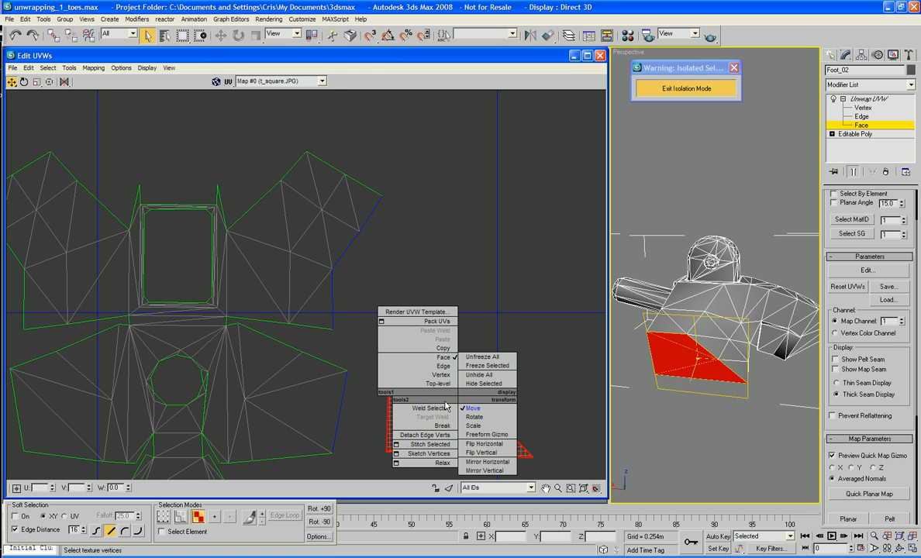
left_click(474, 417)
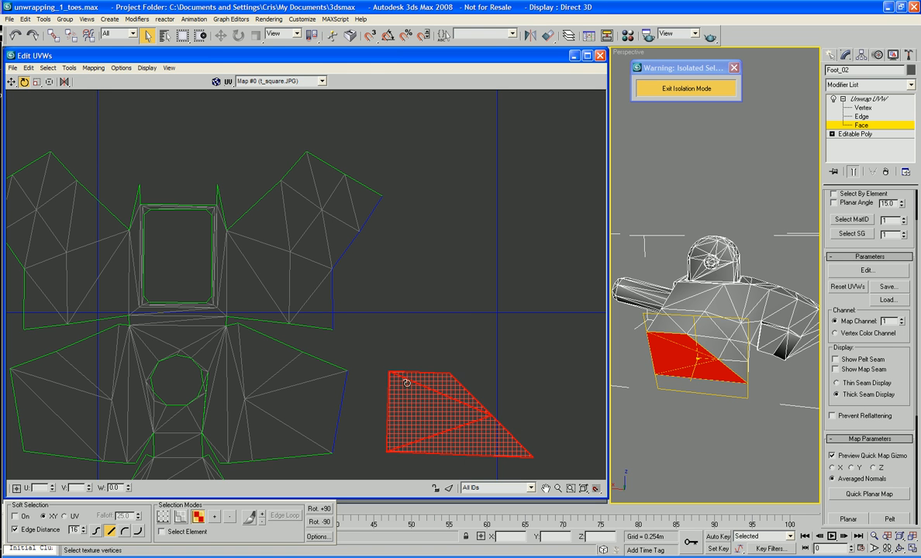
left_click_drag(406, 383, 409, 484)
Move the rotated end piece against the outer vertical edge of the layout's right side piece.
right_click(461, 433)
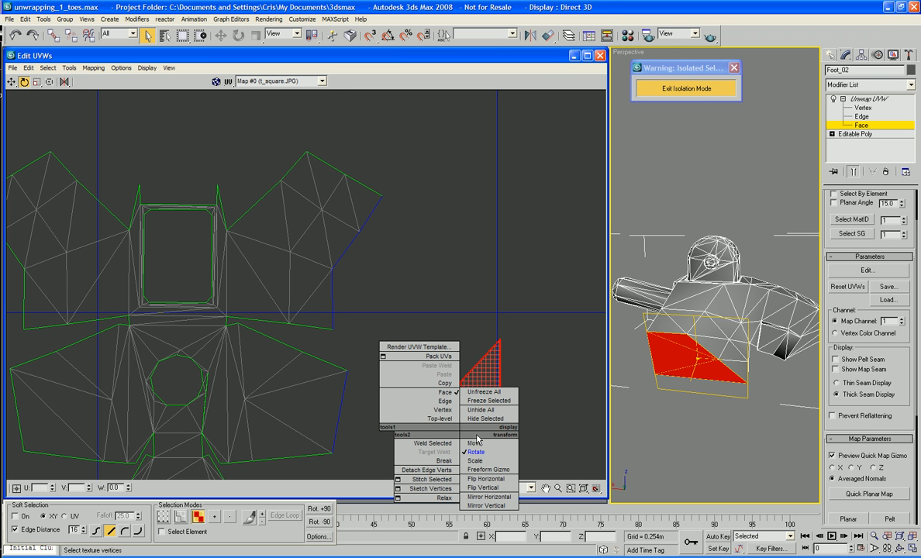
left_click(464, 460)
left_click_drag(463, 460, 394, 286)
key("w")
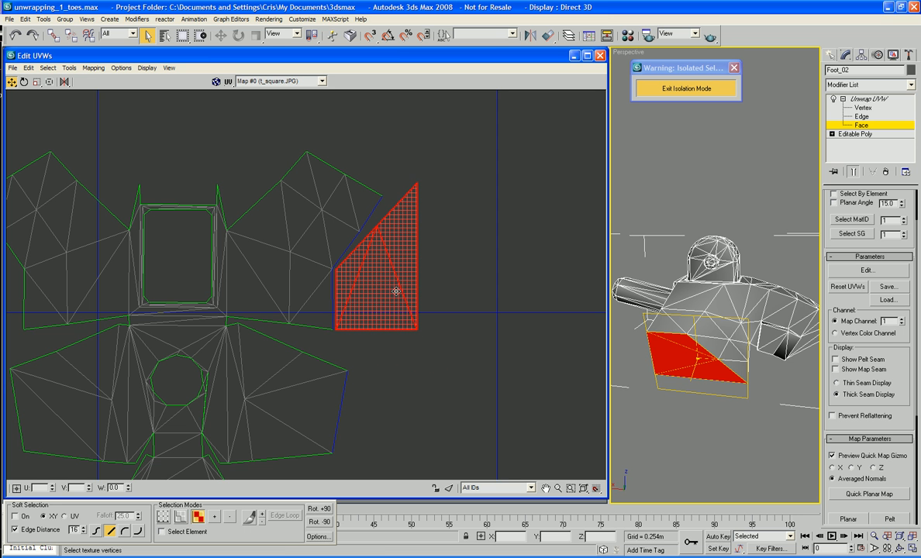
middle_click_drag(395, 290, 505, 330)
scroll(430, 298, "up", 3)
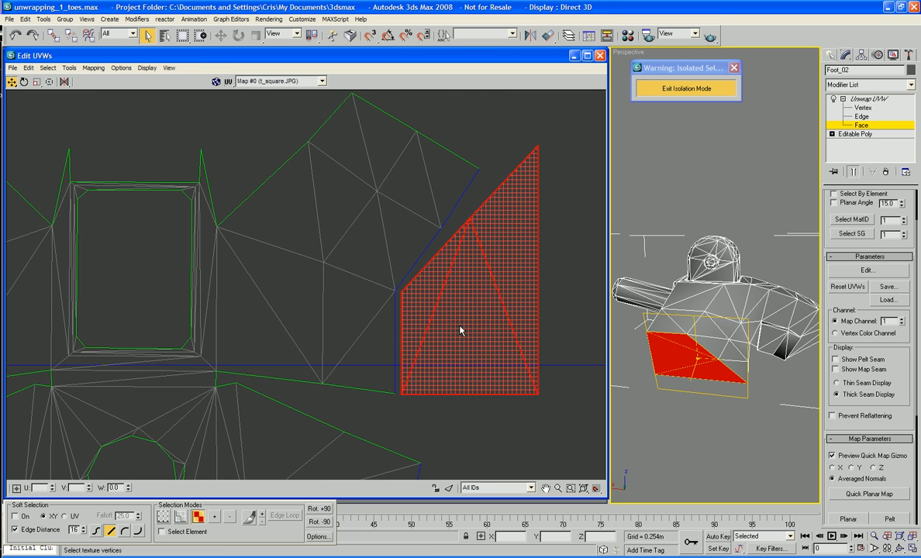
left_click_drag(459, 330, 455, 327)
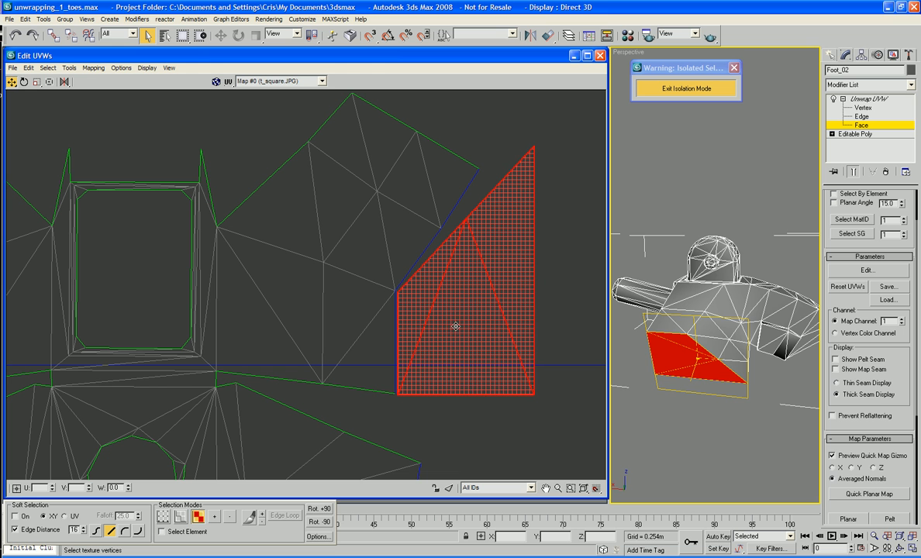
Switch to vertex selection and target-weld the two inner-edge vertices of the right end piece and the adjoining side piece together.
left_click(482, 408)
right_click(480, 402)
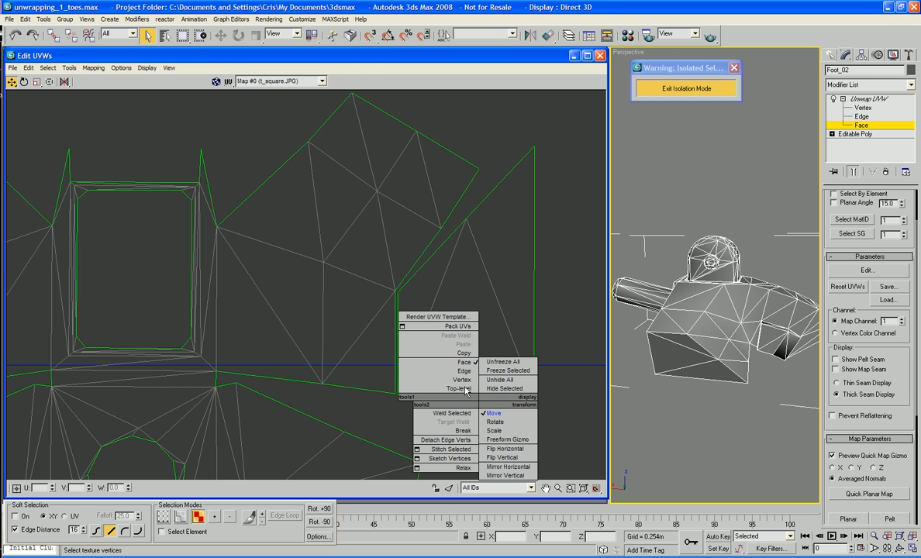
left_click(457, 380)
right_click(427, 334)
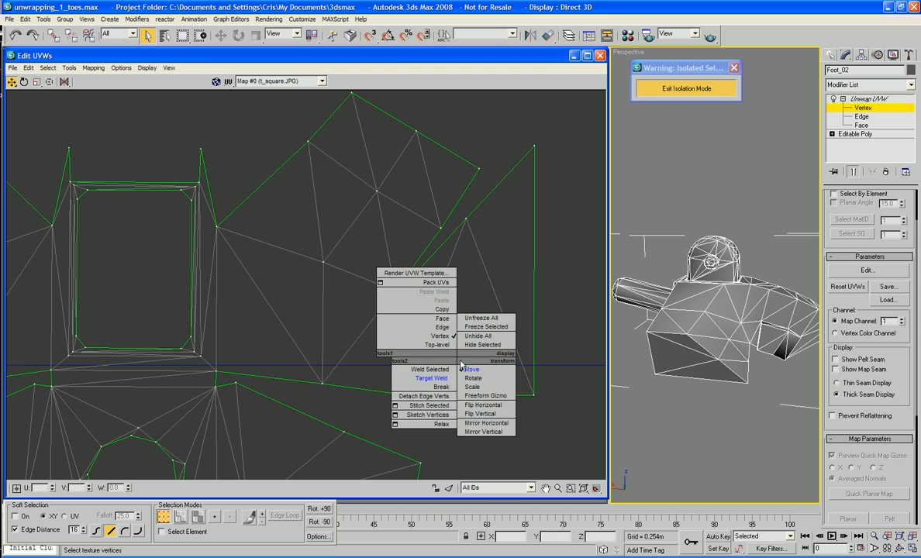
left_click(439, 398)
left_click(396, 392)
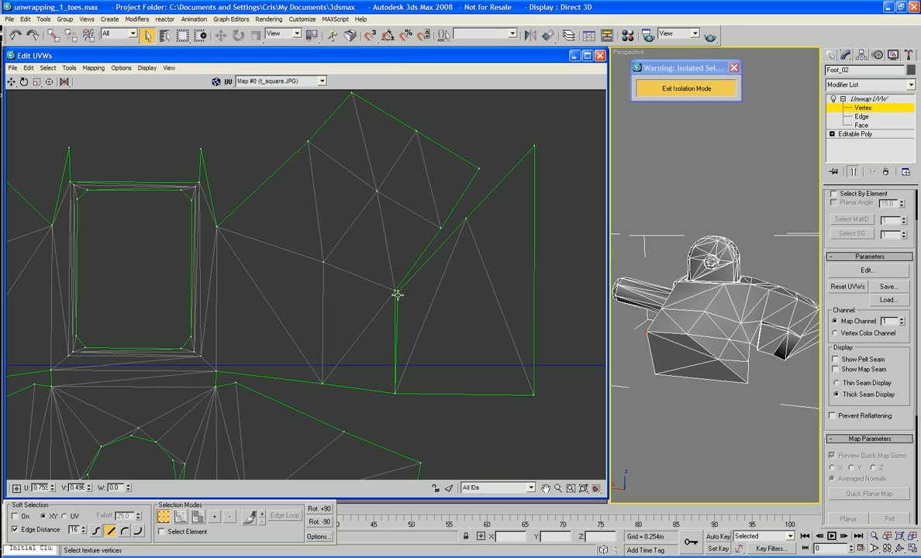
left_click_drag(396, 295, 394, 292)
scroll(450, 330, "down", 10)
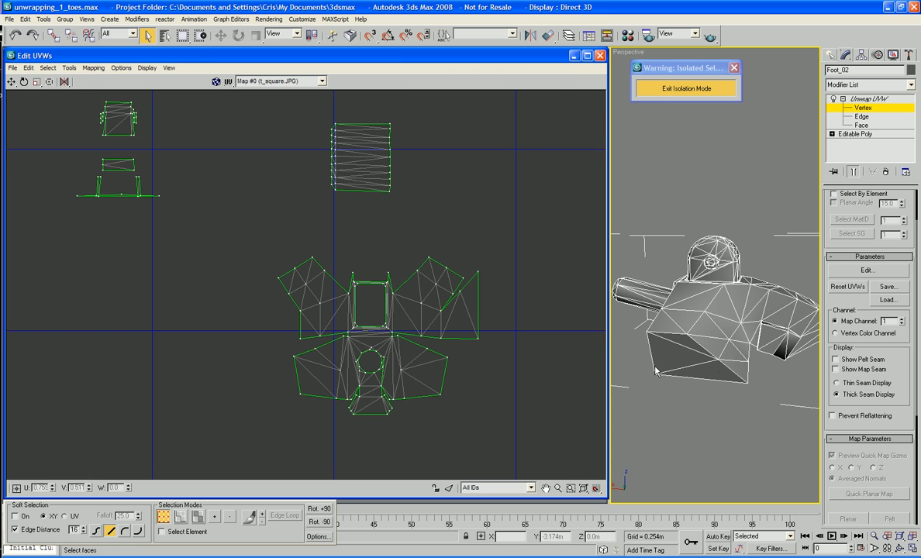
Select the matching end faces on the opposite side of the foot and move their UV piece beside the left of the central layout.
middle_click_drag(611, 345, 558, 369, "alt")
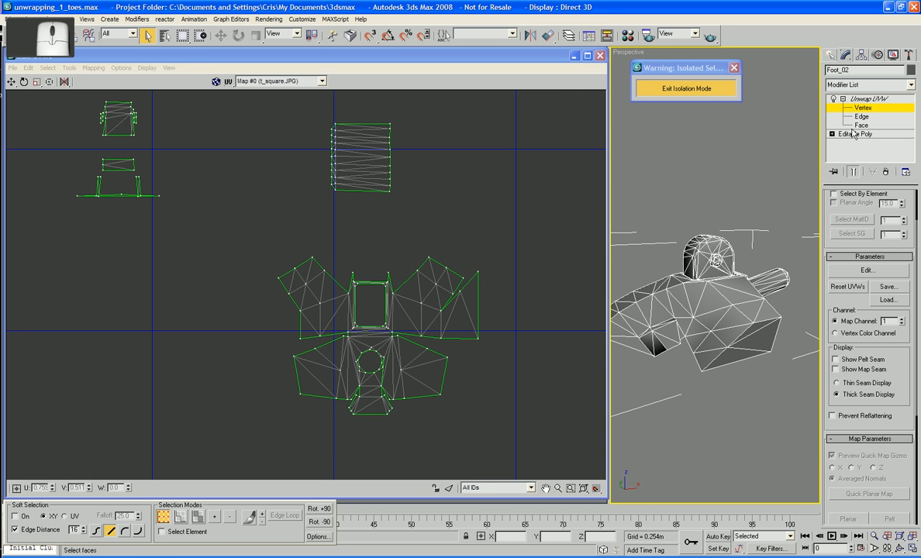
key("3")
left_click(740, 341)
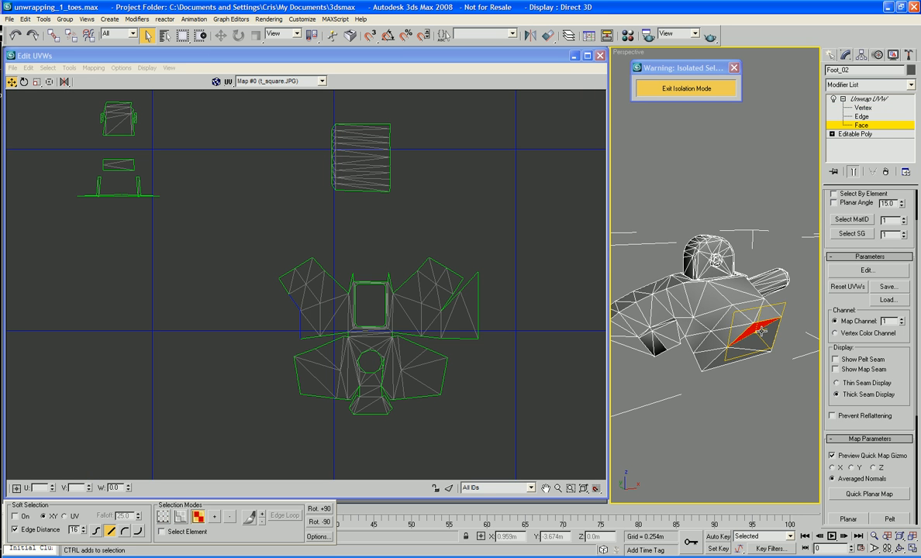
middle_click_drag(474, 406, 551, 393)
scroll(551, 394, "down", 3)
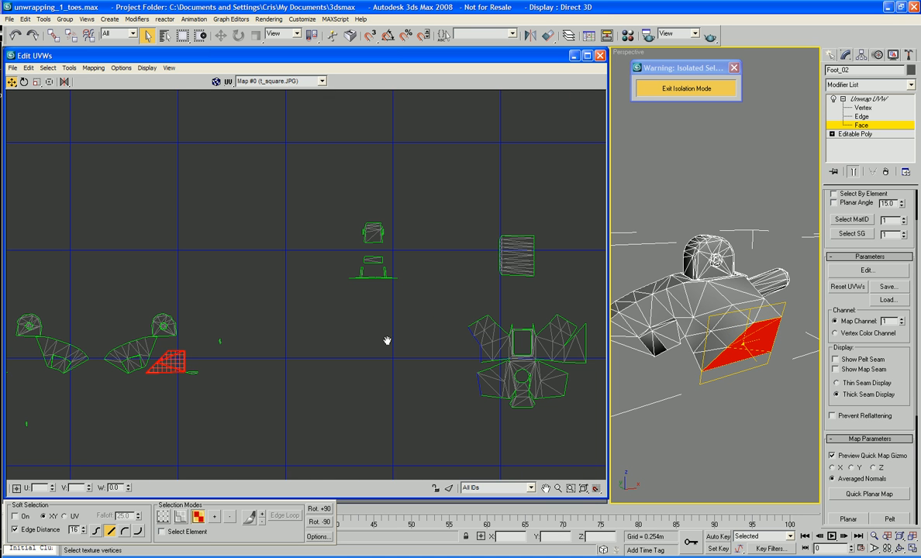
left_click_drag(165, 362, 442, 352)
scroll(469, 360, "up", 2)
middle_click_drag(469, 360, 370, 353)
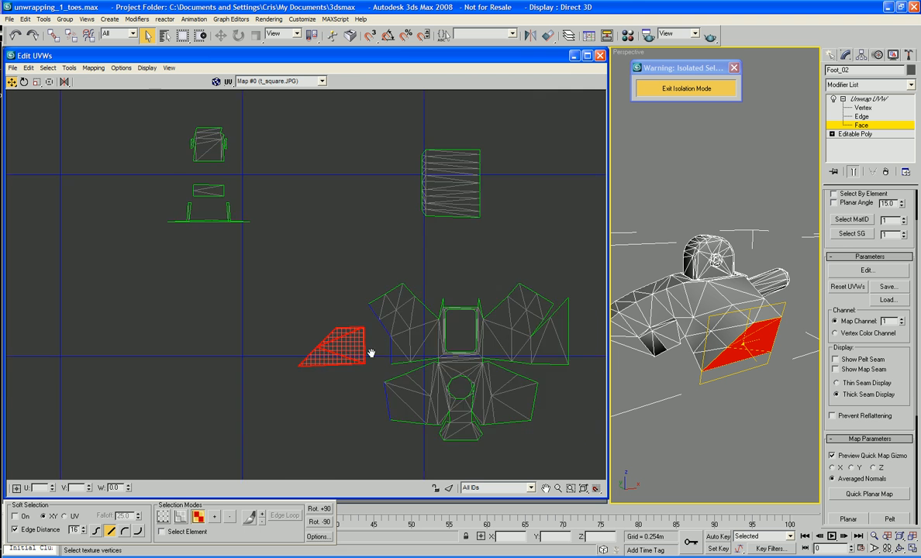
scroll(338, 366, "up", 4)
Rotate the left end piece upright and place it close to the outer vertical edge of the layout's left side piece.
right_click(297, 341)
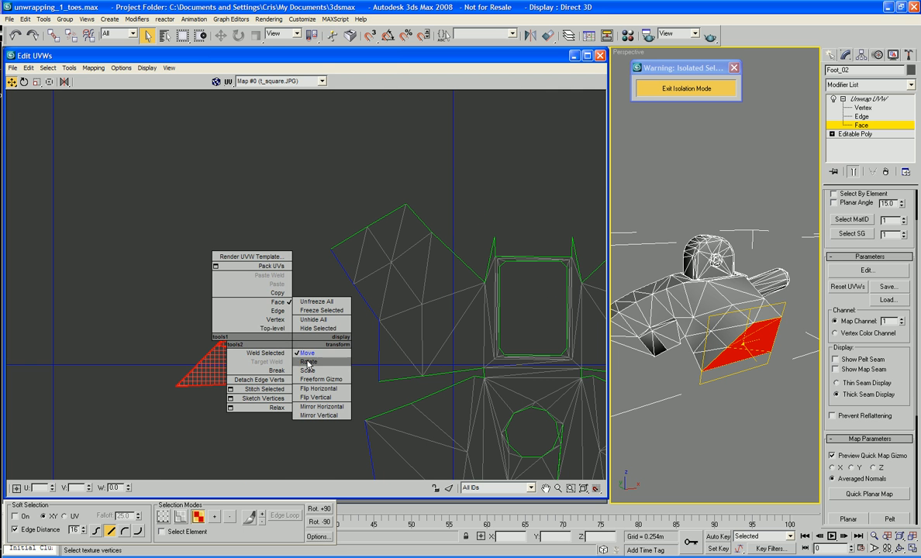
left_click(309, 361)
left_click_drag(263, 326, 256, 255)
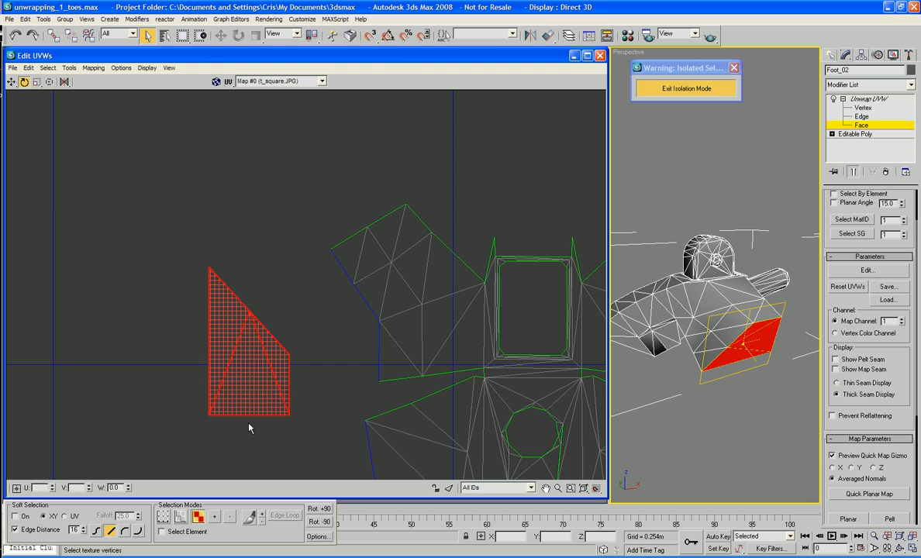
right_click(247, 349)
left_click(264, 353)
left_click_drag(239, 388, 327, 354)
scroll(327, 354, "up", 6)
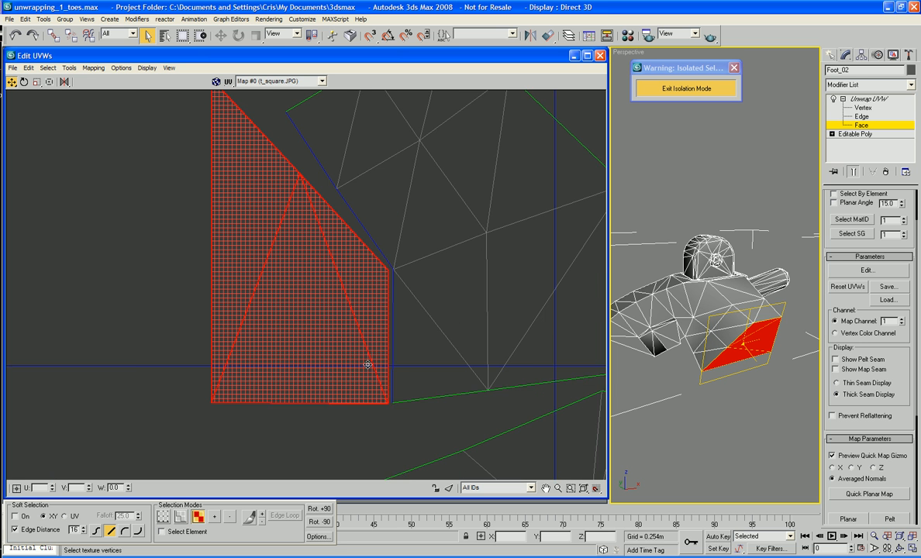
Switch to vertex selection and target-weld the left end piece's two inner-edge vertices to the adjacent vertices of the left side piece.
right_click(326, 364)
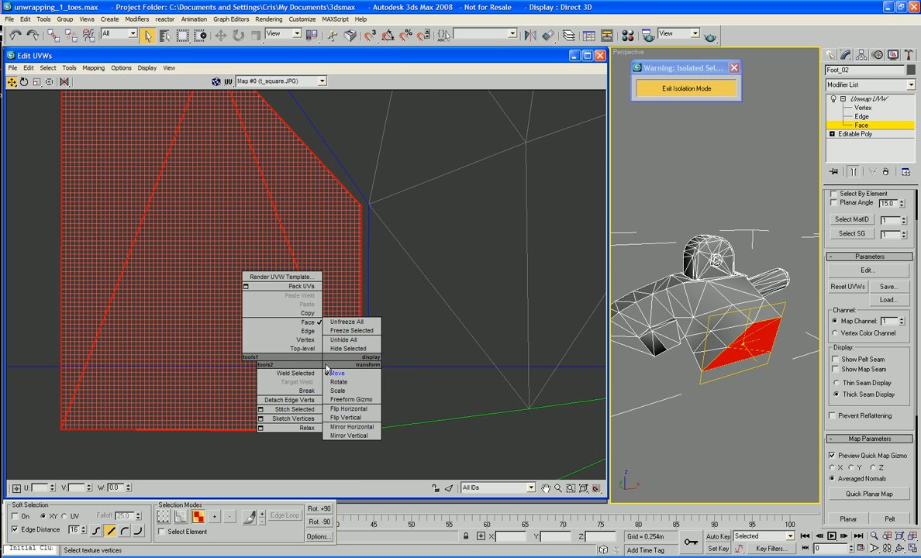
left_click(306, 339)
right_click(294, 331)
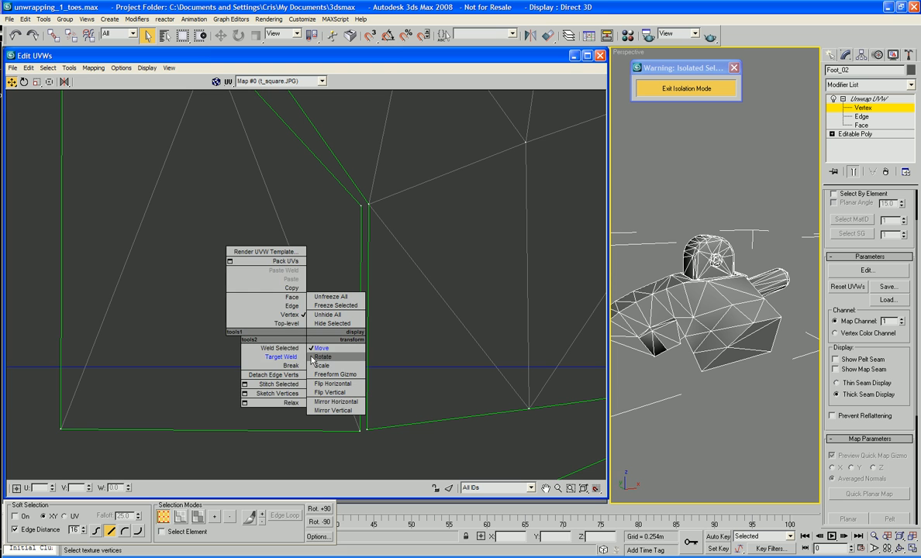
left_click(292, 357)
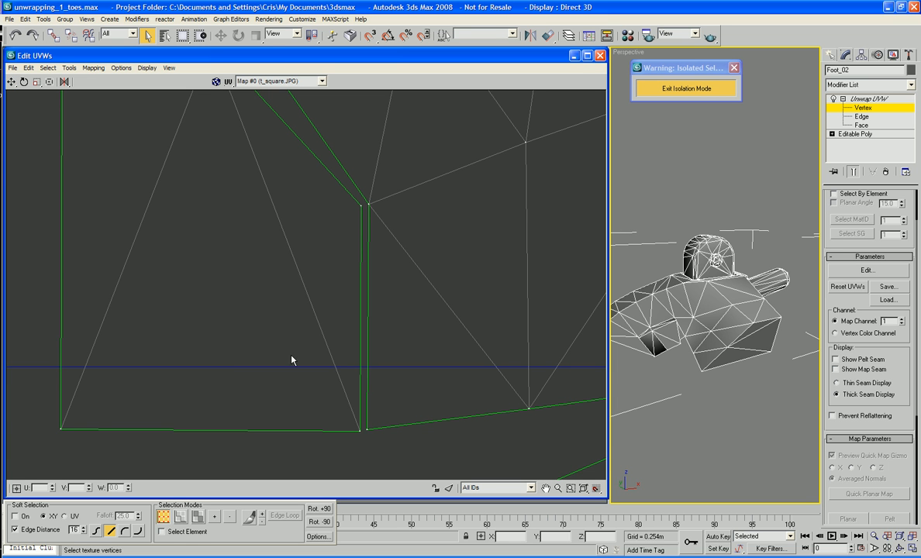
left_click_drag(359, 431, 367, 429)
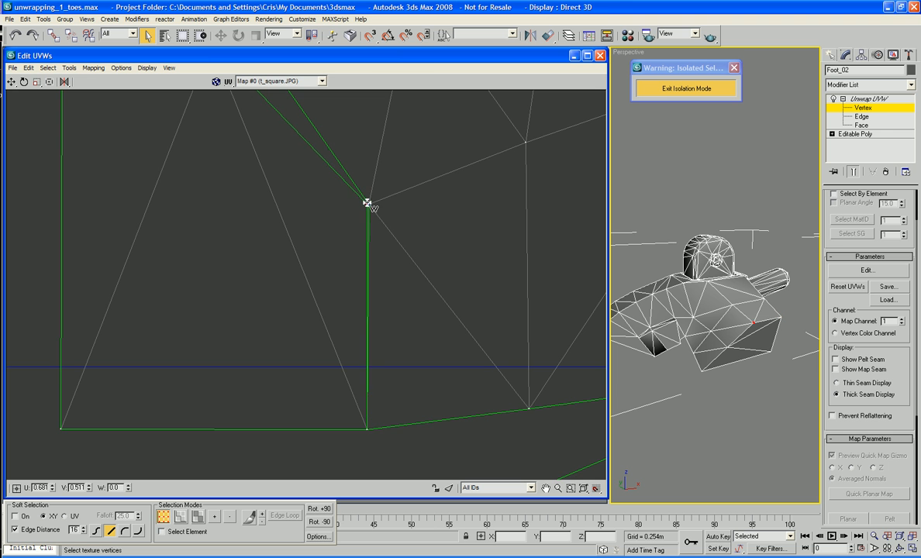
scroll(316, 247, "down", 5)
scroll(316, 247, "down", 6)
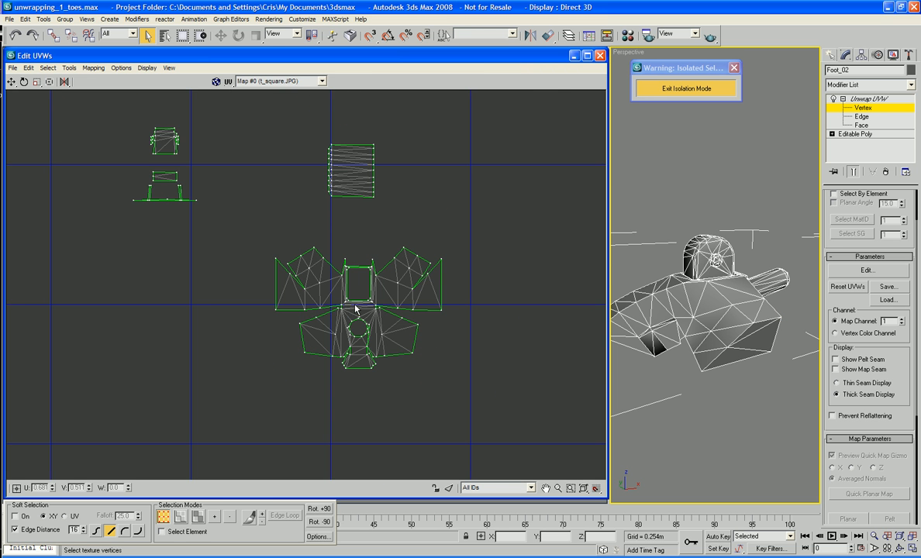
Select the ribbed rectangular UV piece above the central layout and move it down below the layout's lower-left part.
middle_click_drag(697, 326, 776, 367, "alt")
scroll(721, 360, "up", 8)
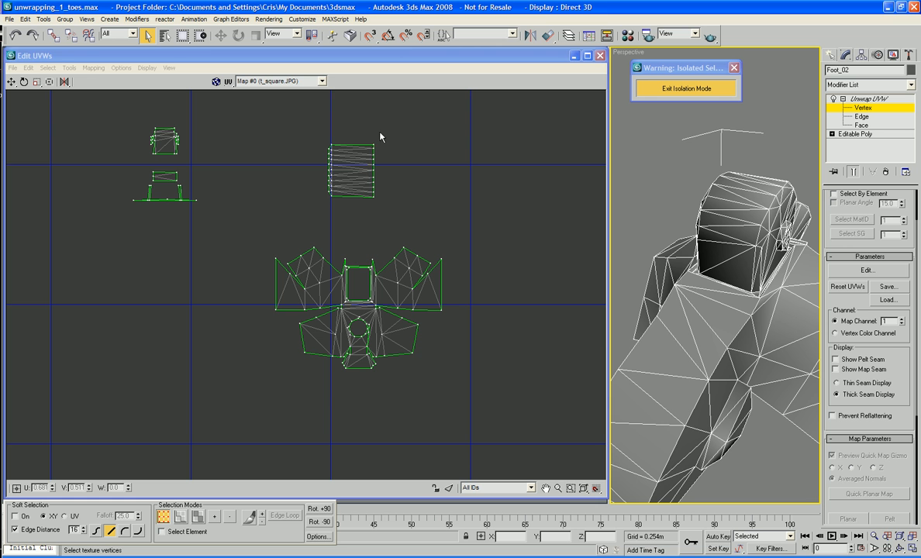
left_click_drag(303, 125, 346, 163)
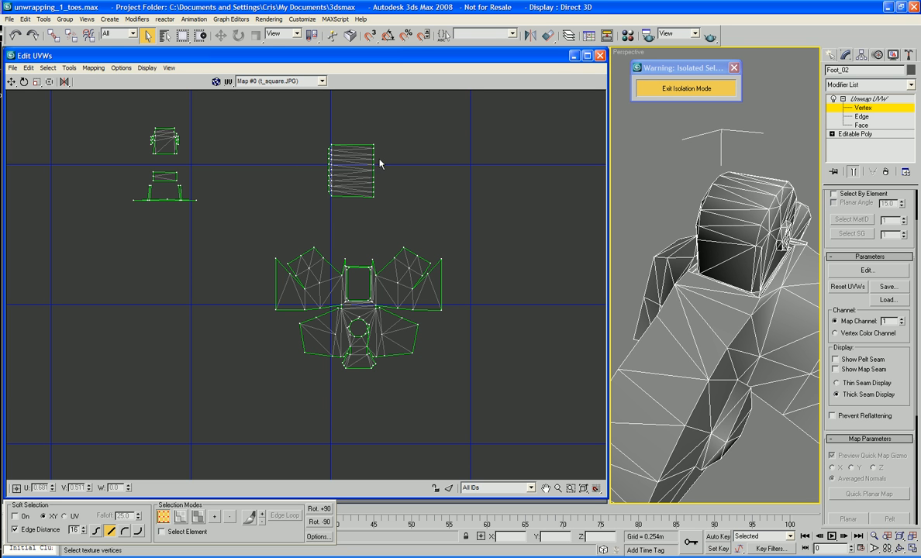
left_click_drag(342, 191, 309, 392)
Scale the ribbed rectangular piece to about half its size and place it close under the layout's lower left side piece.
right_click(308, 389)
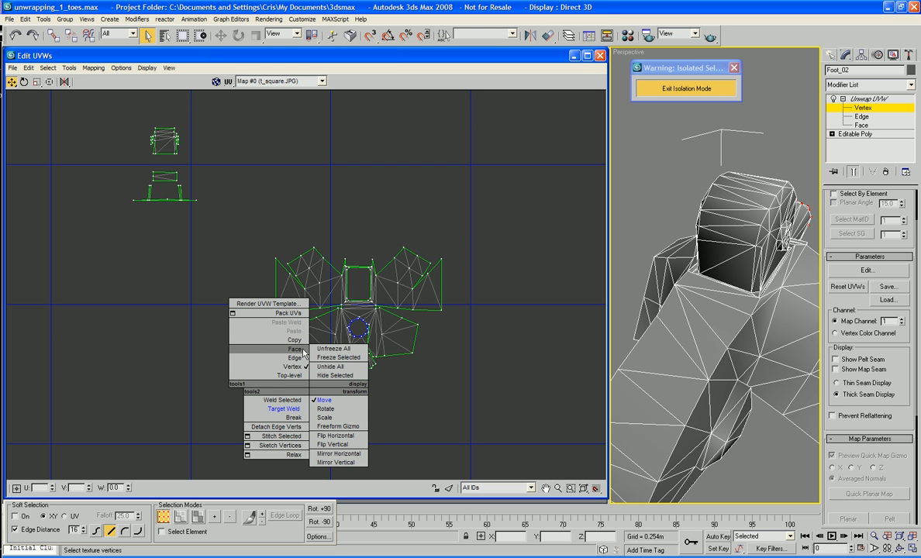
left_click(325, 417)
left_click_drag(314, 370, 314, 423)
right_click(289, 387)
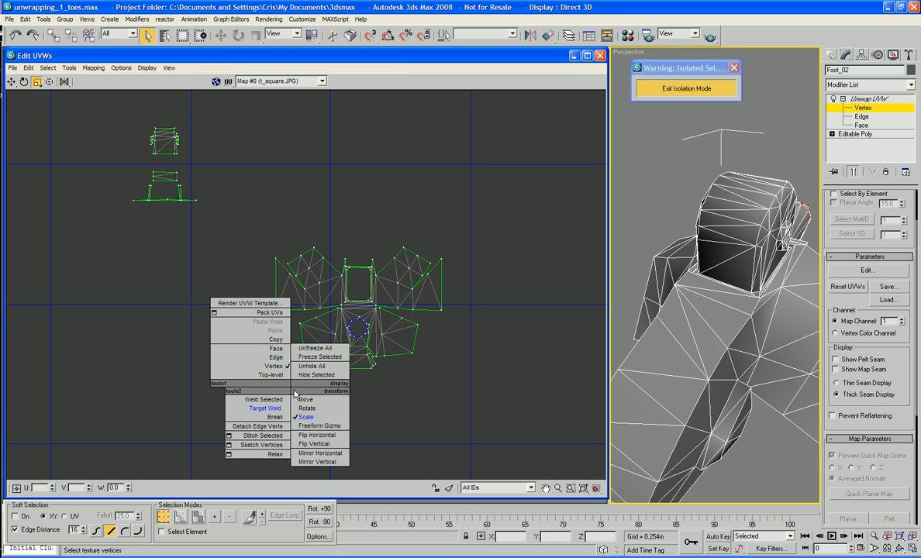
left_click(302, 399)
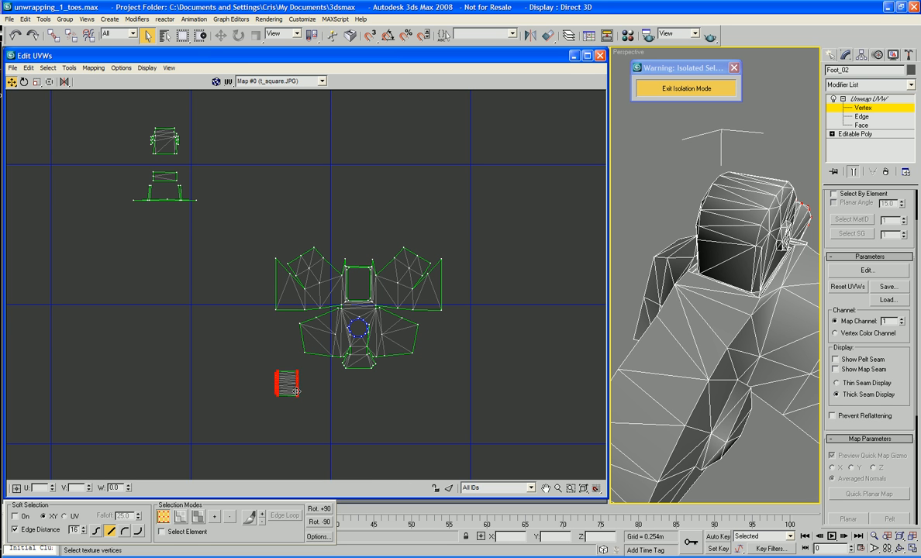
left_click_drag(295, 385, 336, 374)
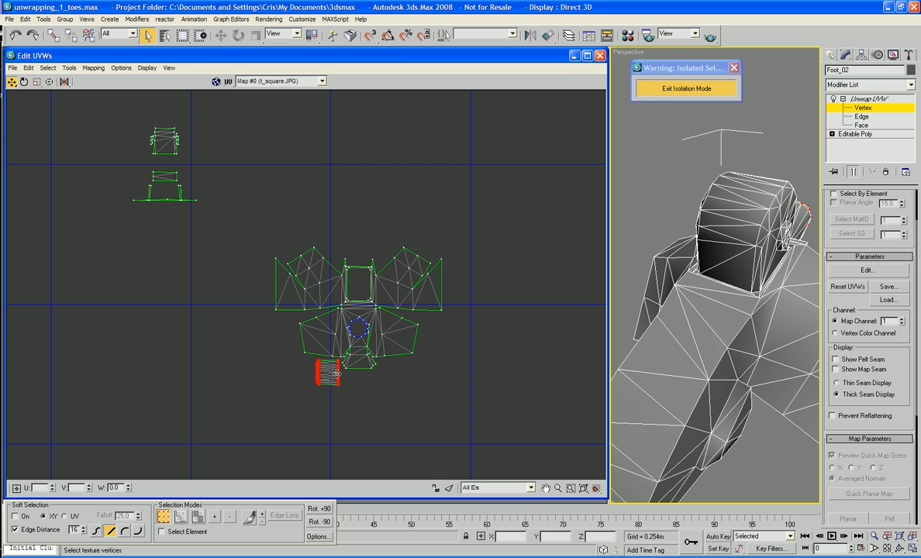
left_click(395, 385)
Switch to face selection and select the full sloping strip of faces on the foot, from the rounded joint down to the tip.
middle_click_drag(396, 385, 413, 444)
scroll(403, 417, "up", 3)
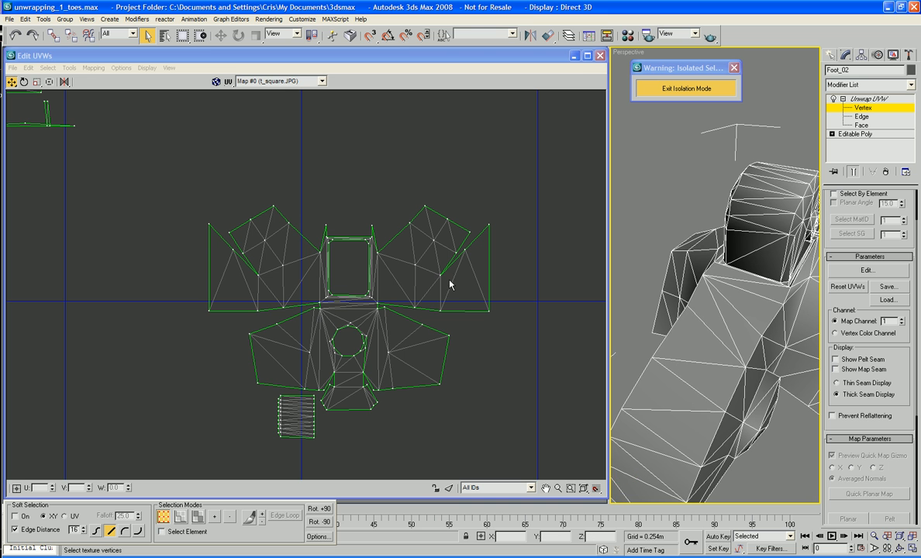
right_click(312, 288)
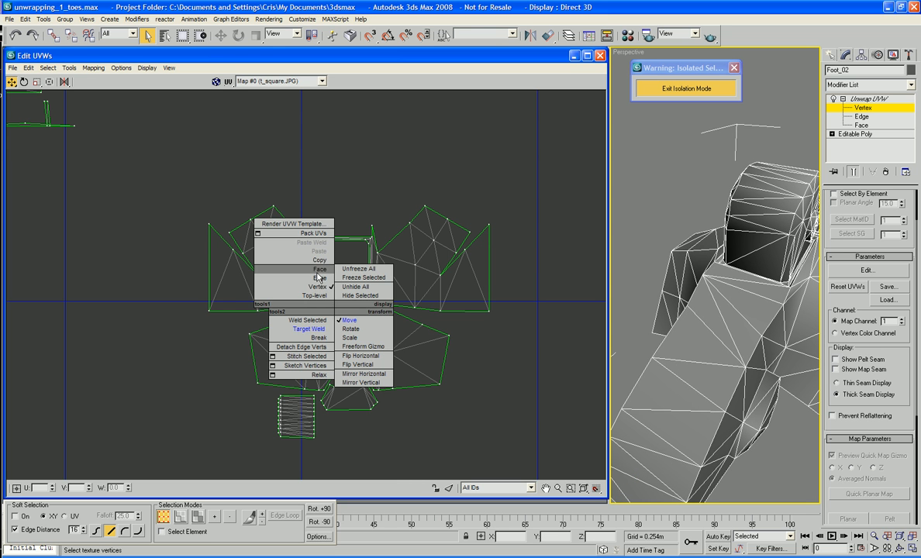
left_click(273, 256)
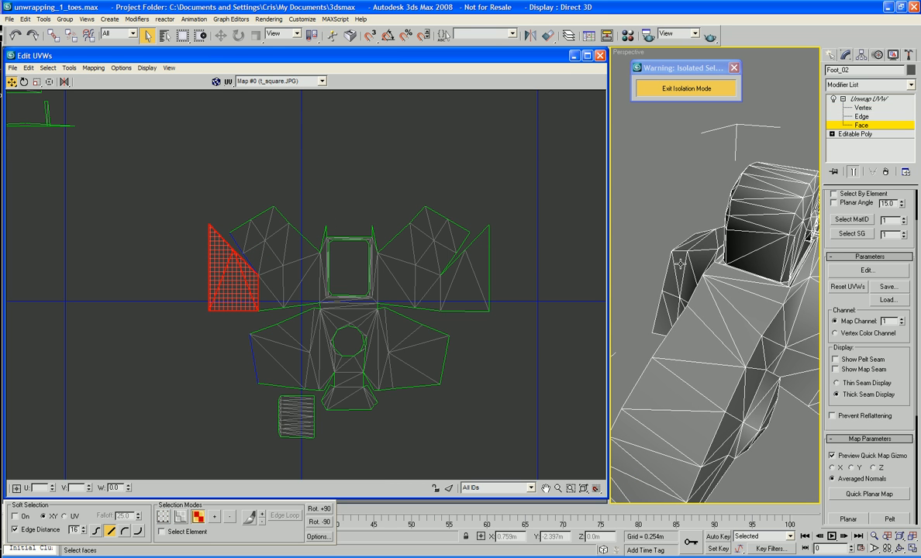
left_click(737, 276)
left_click(744, 285, "ctrl")
left_click(731, 296, "ctrl")
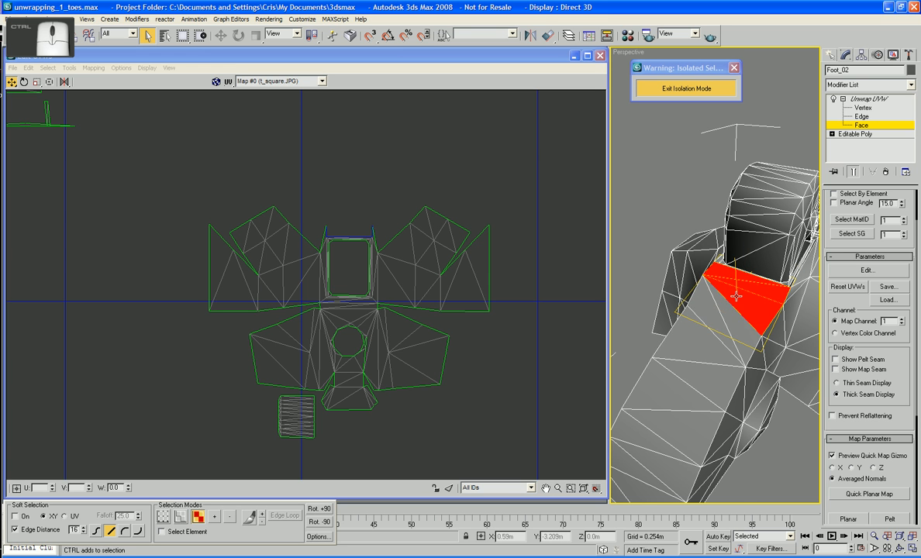
left_click(729, 312, "ctrl")
left_click(686, 306, "ctrl")
left_click(659, 366, "ctrl")
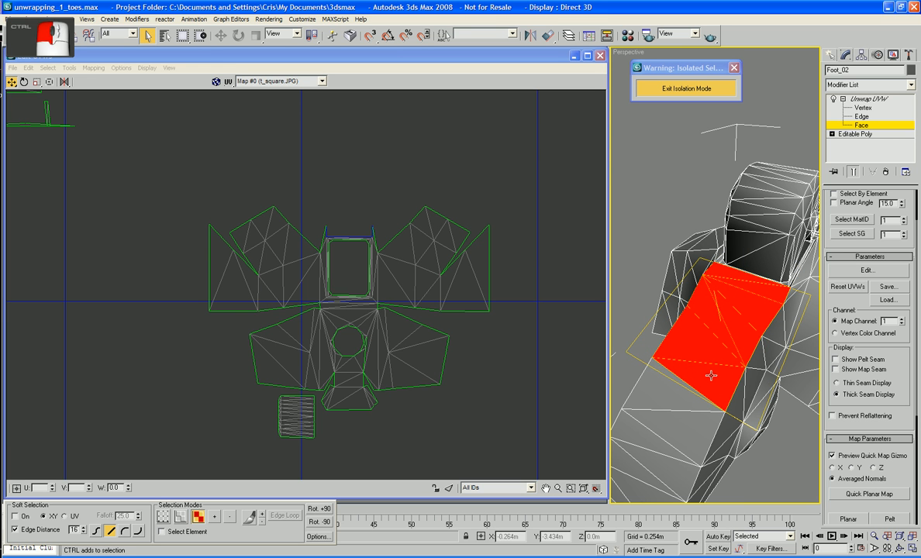
middle_click_drag(669, 387, 691, 349, "alt")
left_click(691, 350, "ctrl")
left_click(643, 373, "ctrl")
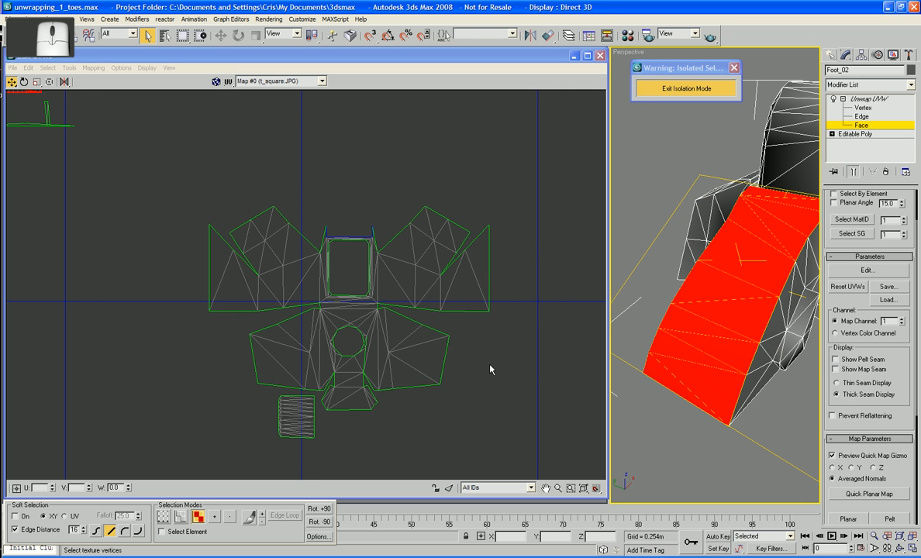
Break the selected strip faces from their neighbours and move them next to the lower right of the central layout.
middle_click_drag(492, 370, 518, 370)
scroll(354, 340, "down", 3)
middle_click_drag(354, 340, 403, 286)
scroll(441, 341, "down", 2)
scroll(441, 341, "down", 3)
scroll(402, 289, "up", 3)
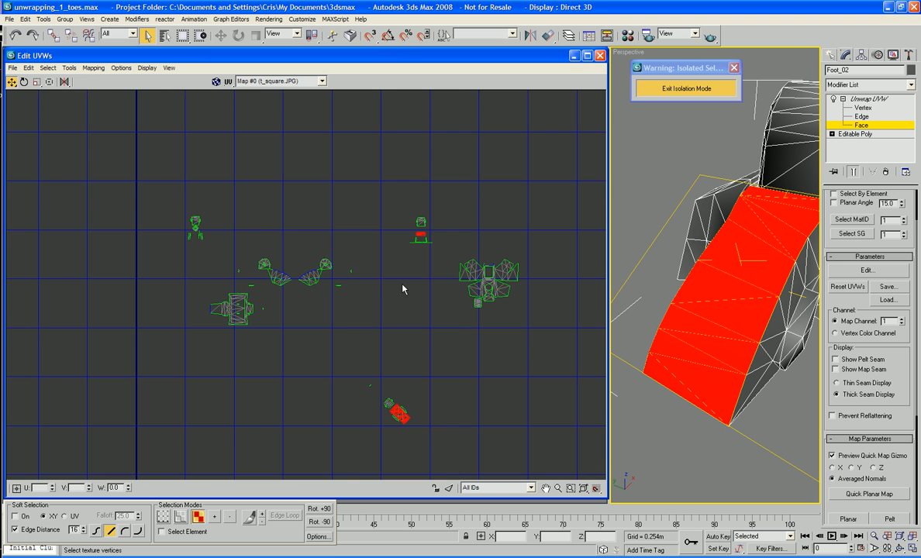
right_click(394, 415)
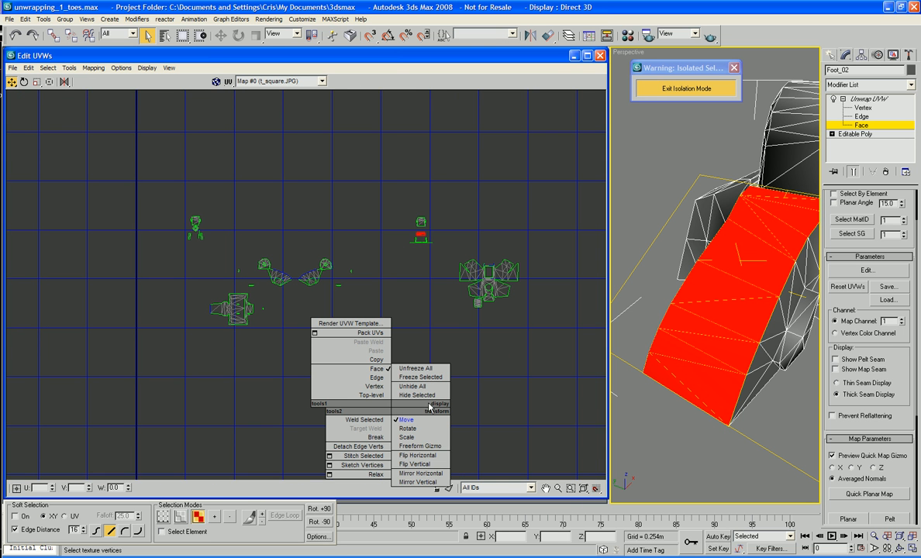
left_click(375, 437)
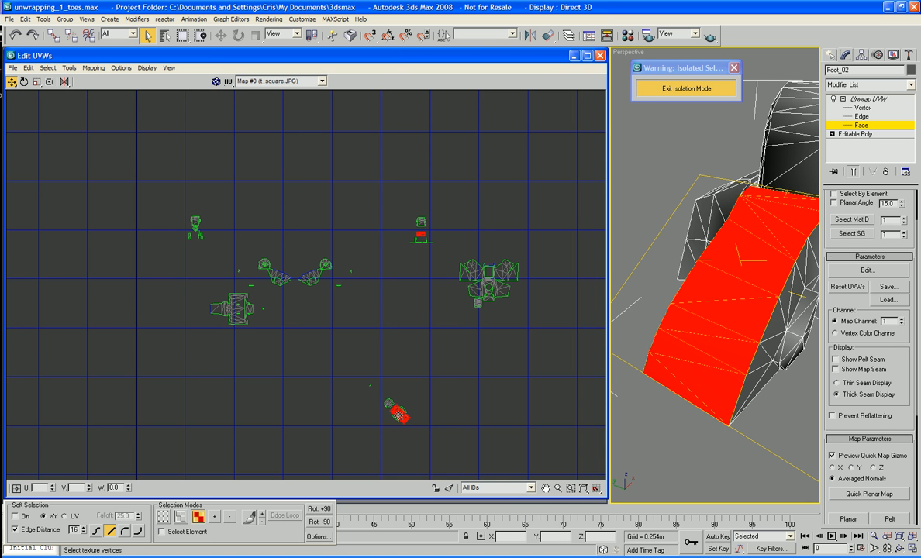
left_click_drag(397, 416, 533, 284)
scroll(481, 397, "up", 2)
middle_click_drag(542, 282, 521, 403)
left_click(487, 154)
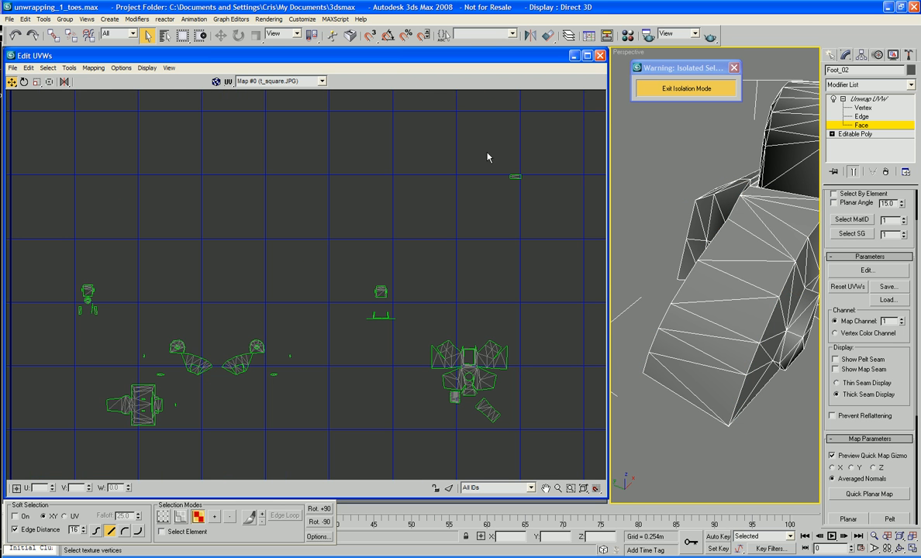
Select the strip's small detached rectangular piece and move it down beside the long tilted strip.
left_click_drag(568, 210, 567, 206)
left_click_drag(517, 183, 527, 395)
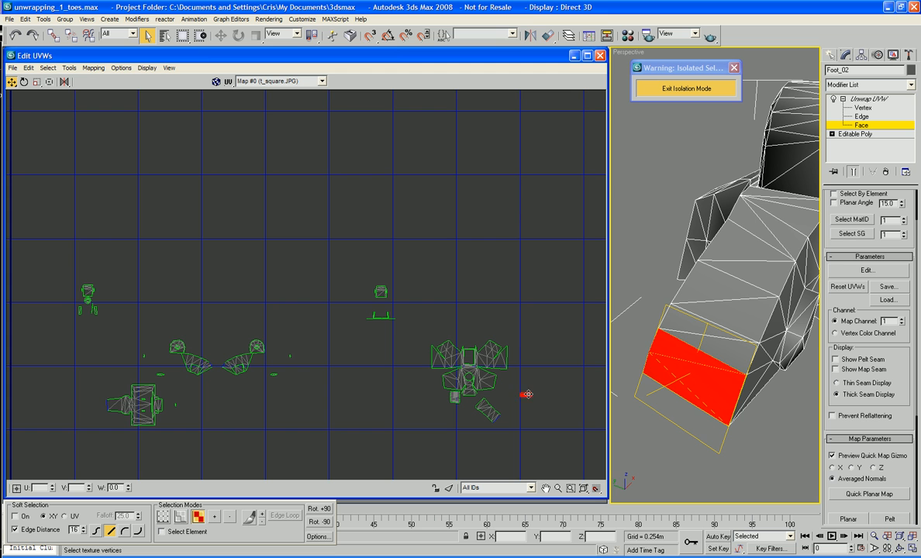
left_click(671, 413)
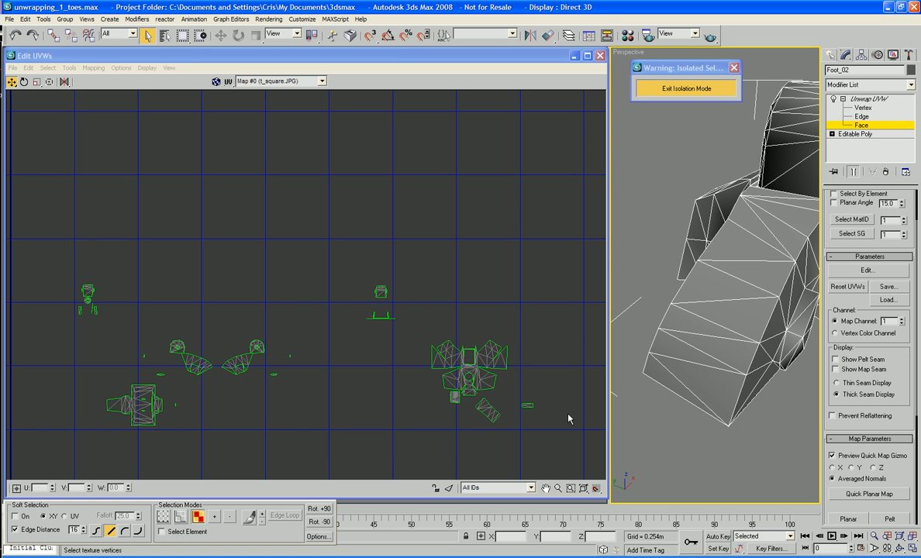
left_click(530, 414)
Check the tilted strip's two end faces against the model and rotate the whole strip upright with its joint end facing down.
scroll(554, 418, "up", 1)
middle_click_drag(554, 418, 551, 385)
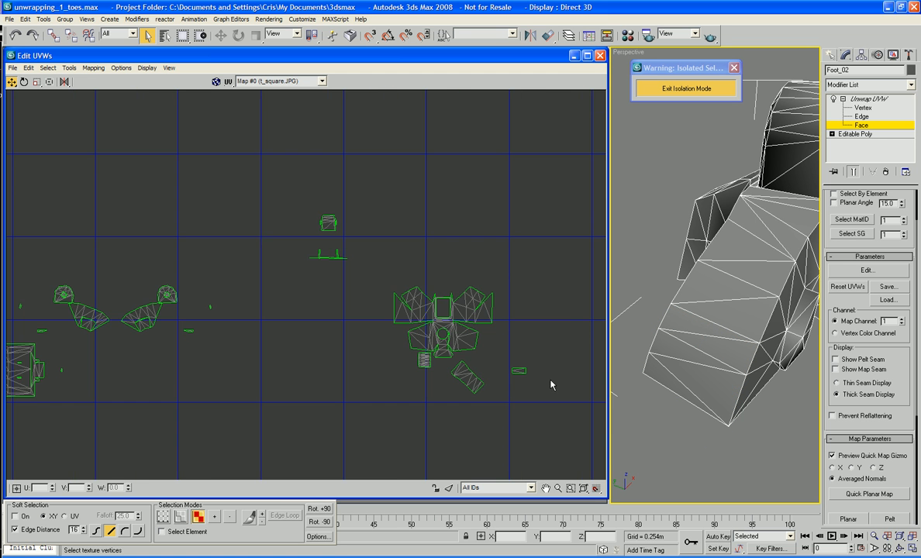
left_click(480, 386)
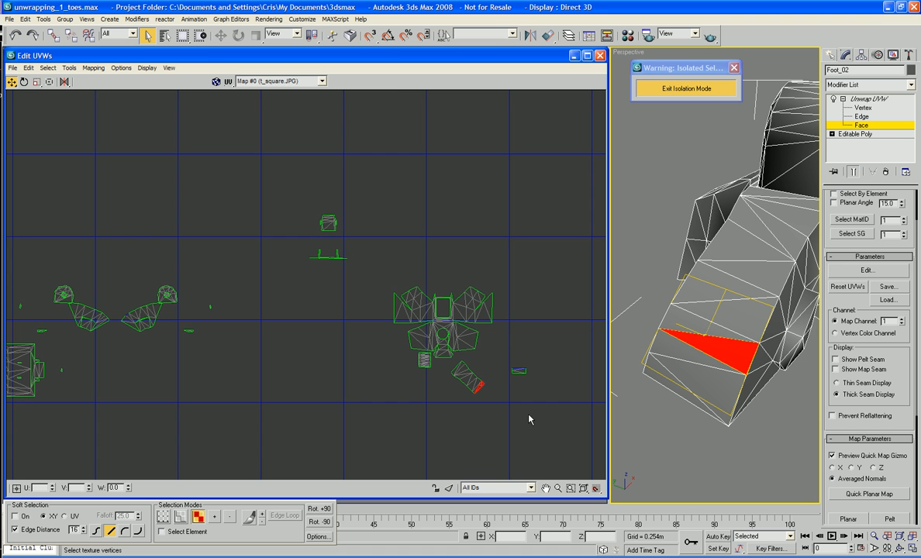
scroll(529, 419, "up", 3)
left_click(368, 315)
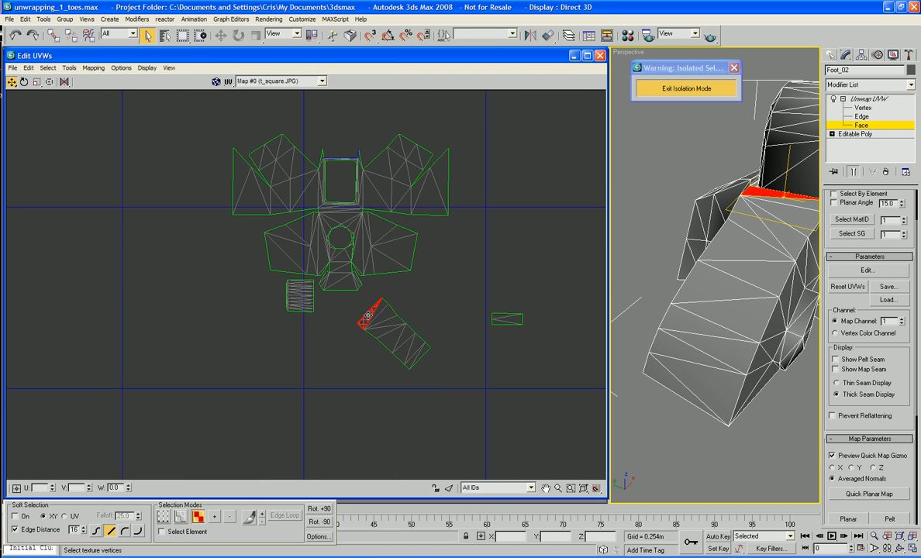
left_click_drag(338, 307, 382, 345)
right_click(376, 339)
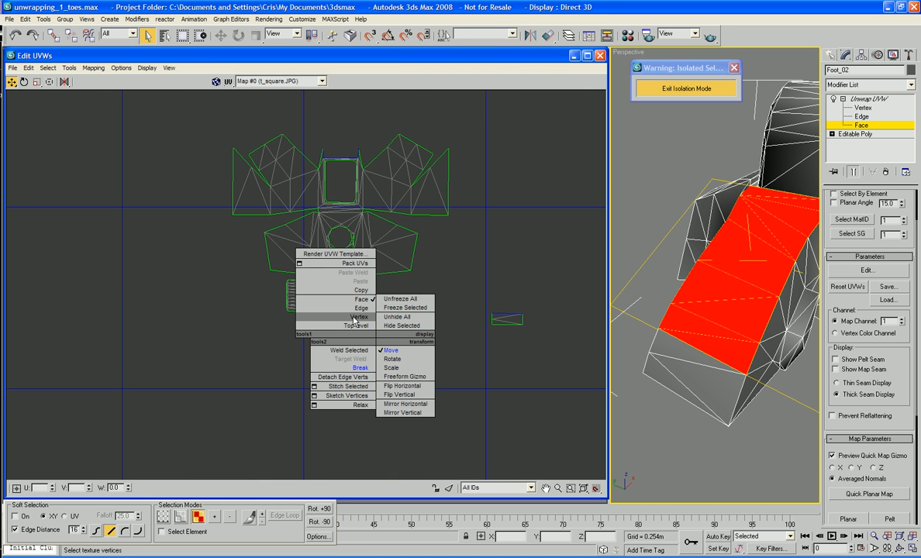
left_click(398, 359)
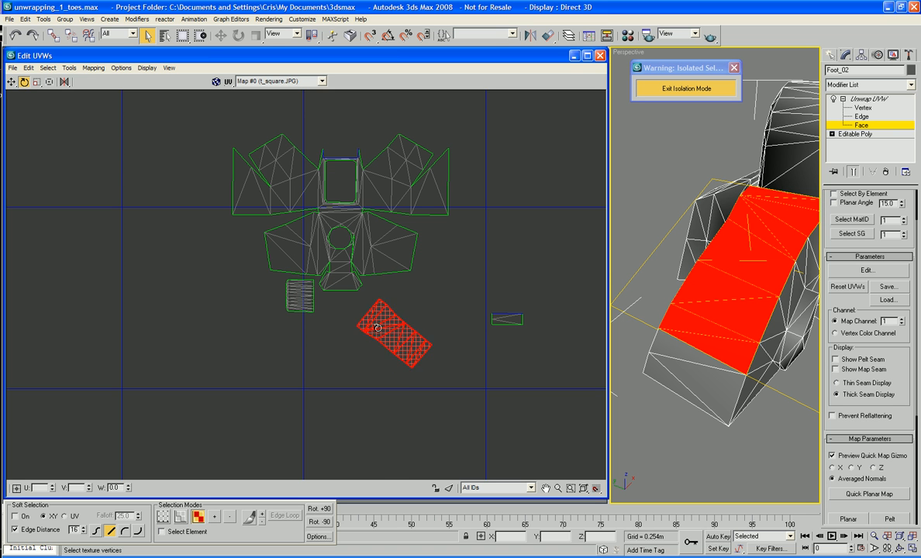
left_click_drag(347, 303, 383, 479)
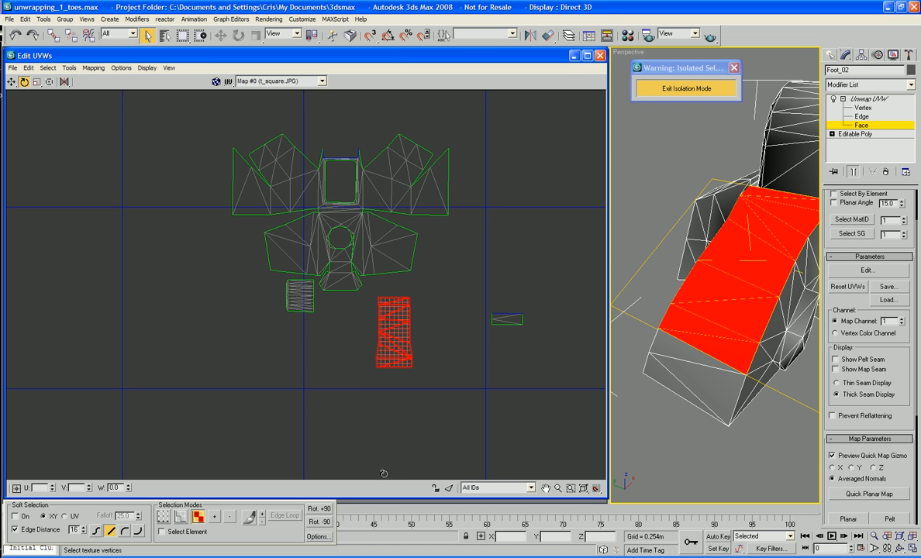
Move the upright strip above the central layout and align its lower edge with the upper edge of the rectangular frame.
middle_click_drag(524, 406, 531, 465)
right_click(411, 396)
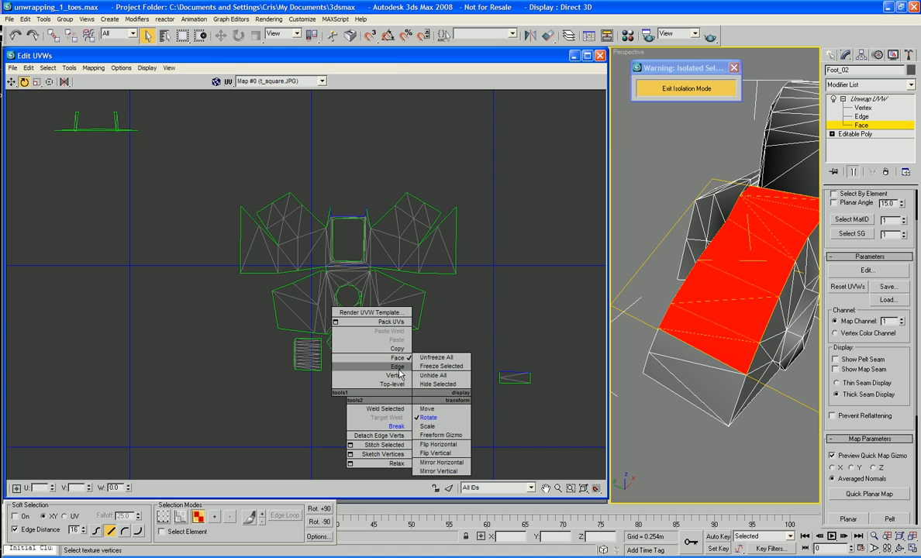
left_click(425, 409)
left_click_drag(393, 407, 342, 183)
scroll(341, 182, "up", 3)
middle_click_drag(367, 251, 375, 298)
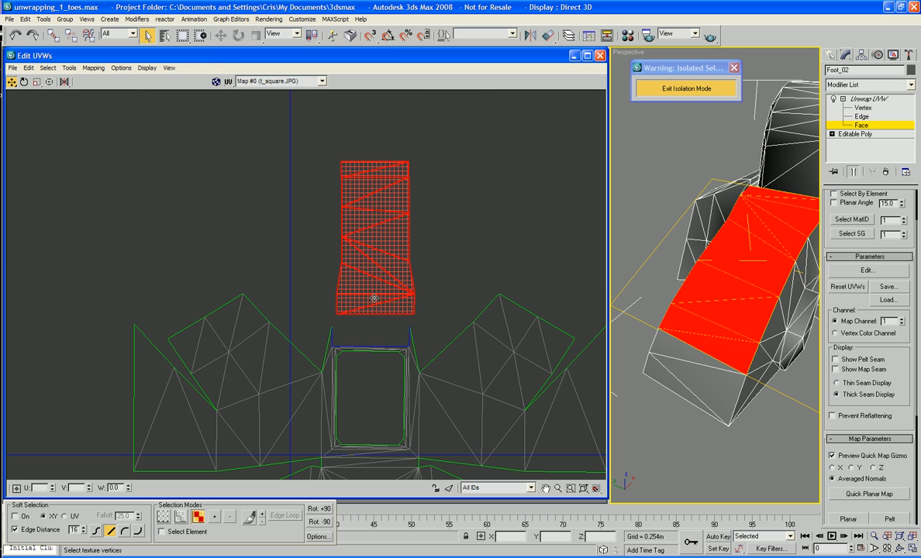
left_click_drag(377, 305, 374, 335)
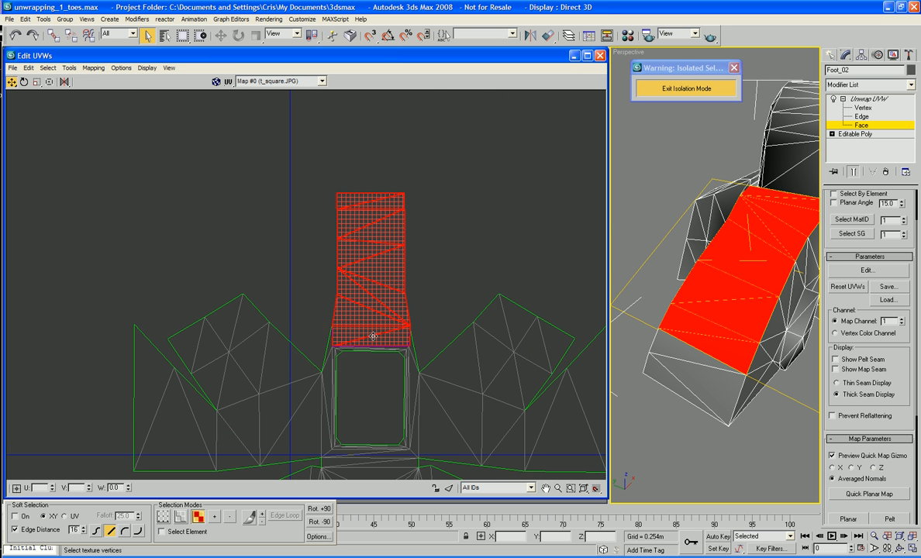
scroll(373, 336, "up", 3)
scroll(410, 335, "up", 2)
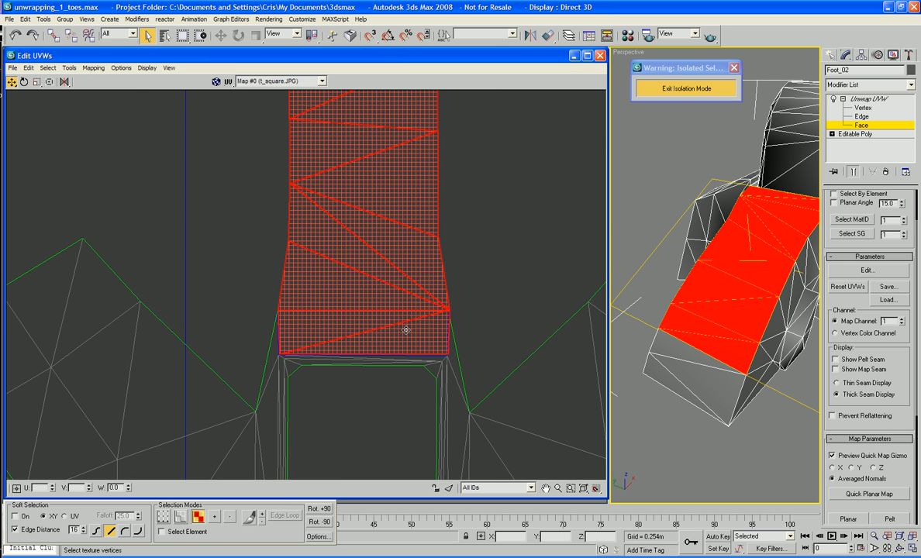
left_click_drag(413, 334, 408, 335)
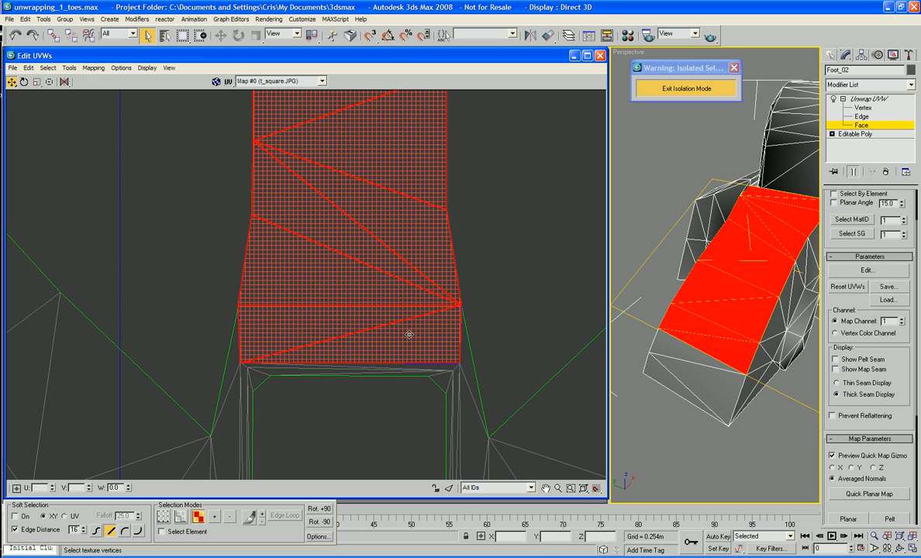
left_click(513, 277)
Check the strip's lowest face, switch to vertex selection, and weld the overlapping vertices at the strip's lower right corner.
left_click(425, 334)
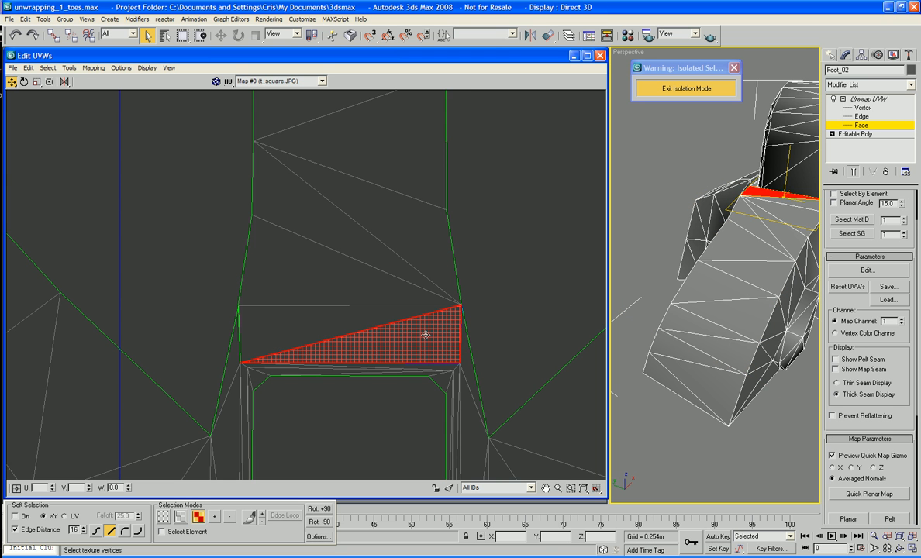
left_click(475, 289)
right_click(475, 289)
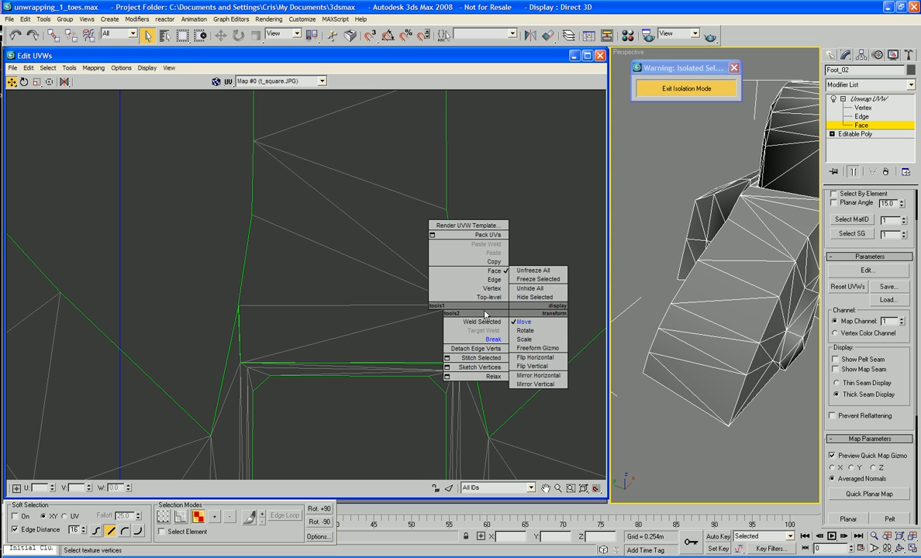
right_click(527, 224)
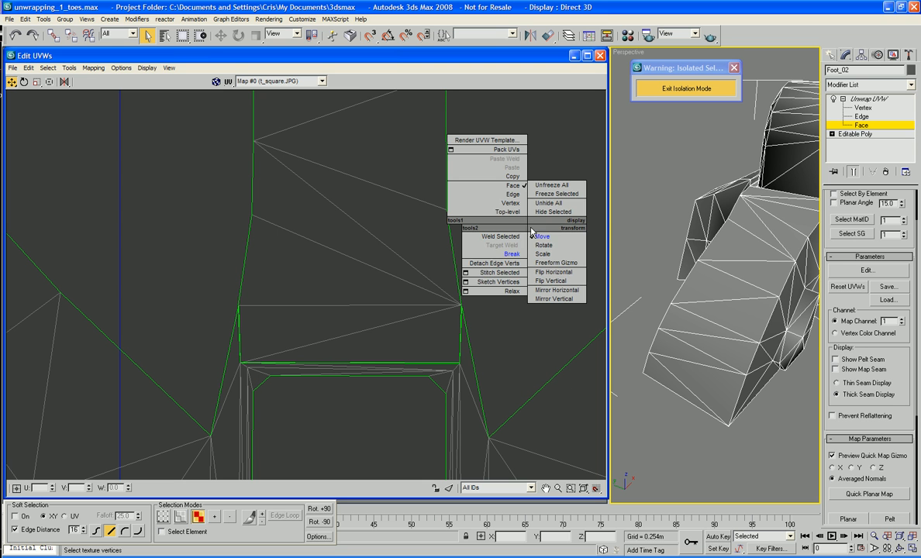
left_click(510, 203)
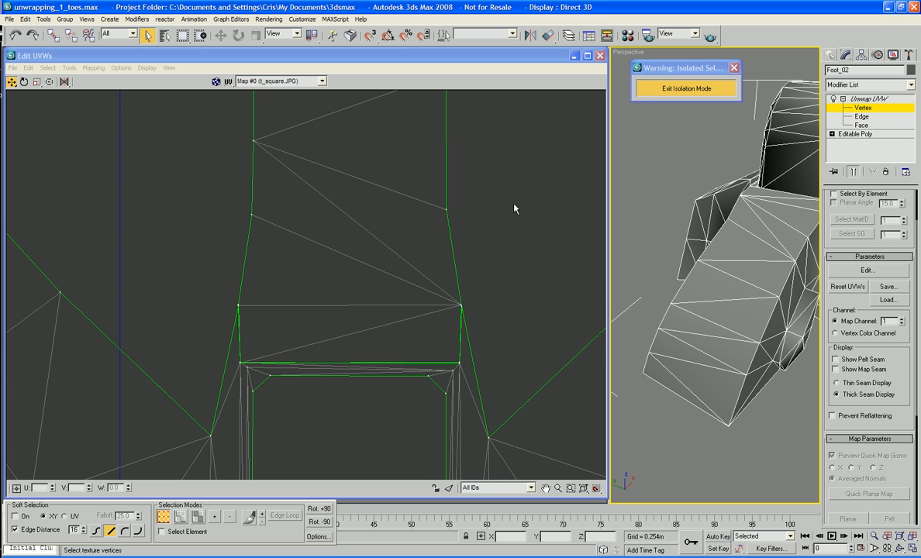
right_click(461, 369)
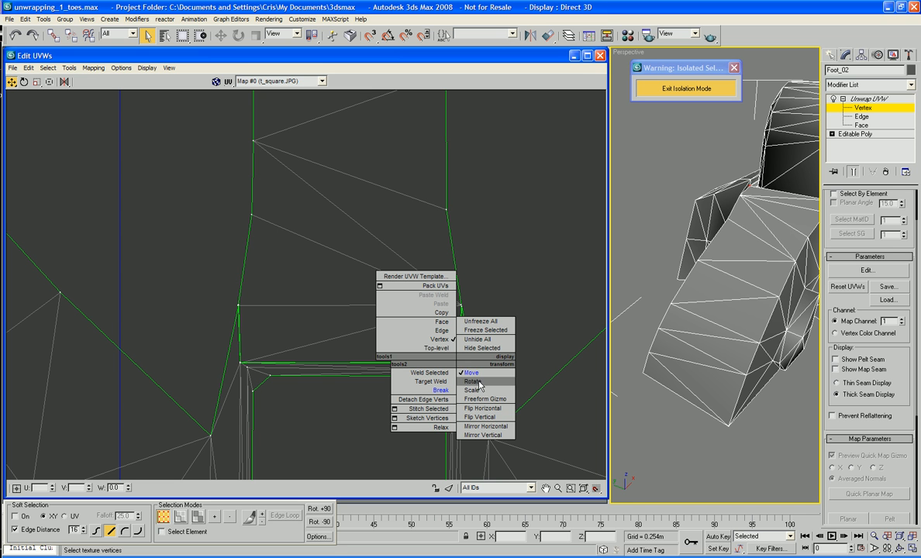
left_click(439, 373)
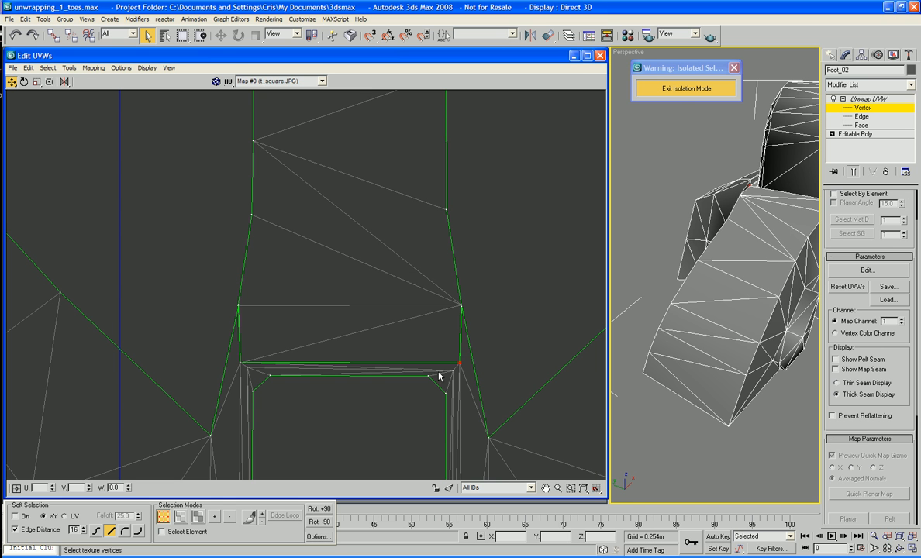
Weld the strip's overlapping vertices at its lower left corner and the vertices just above the frame on both sides.
right_click(238, 368)
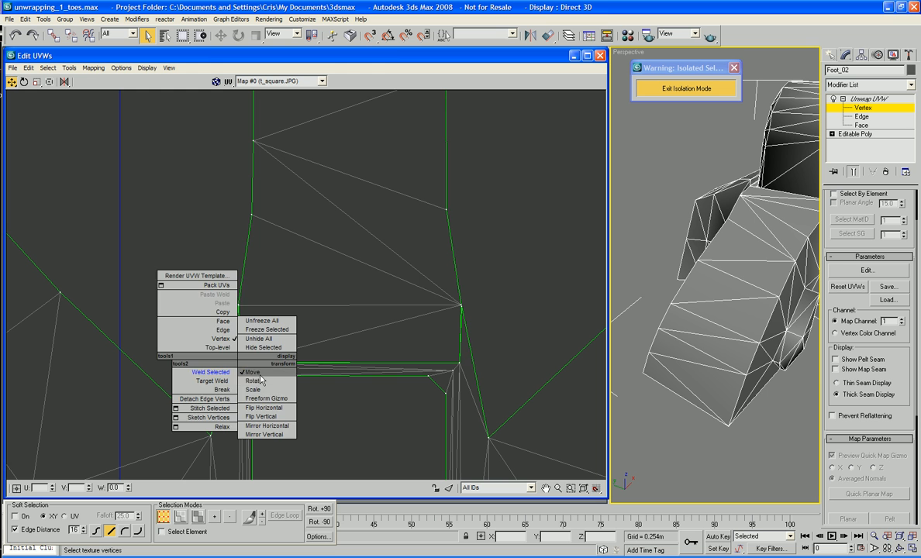
left_click(217, 390)
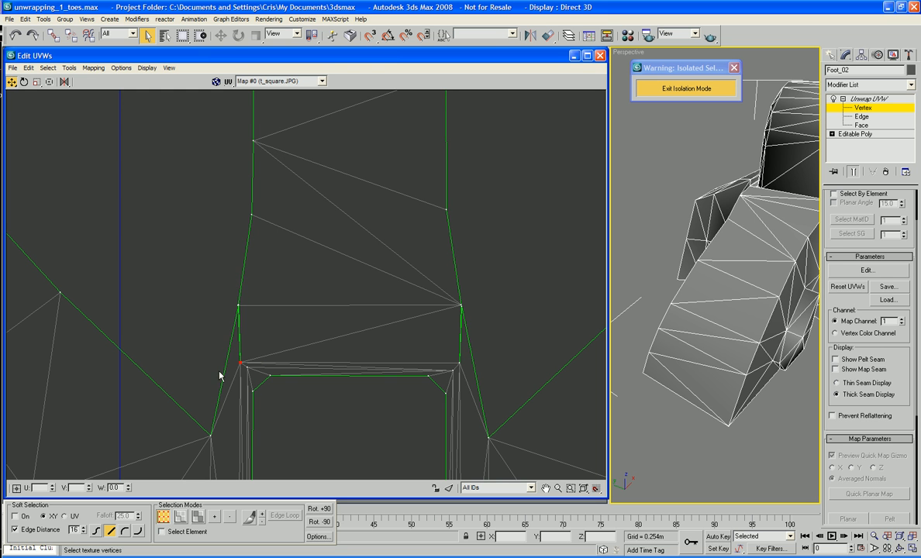
right_click(234, 304)
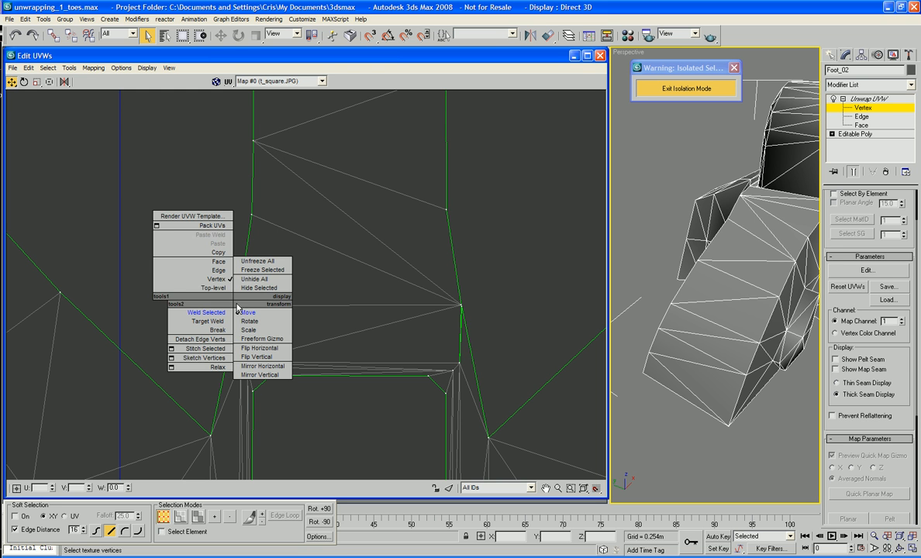
left_click(211, 313)
right_click(468, 313)
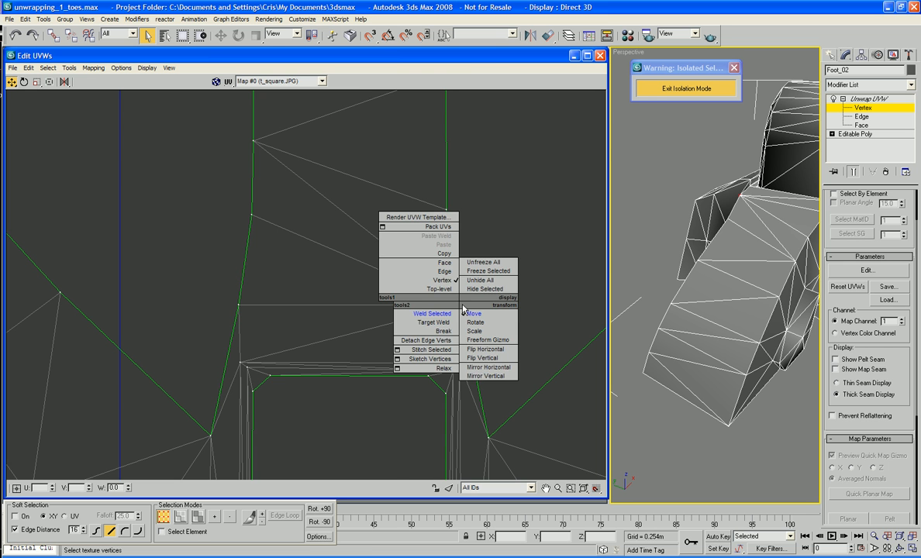
left_click(421, 313)
Select all vertices of the small detached rectangular piece and rotate it half a turn.
scroll(496, 258, "down", 5)
scroll(496, 257, "down", 5)
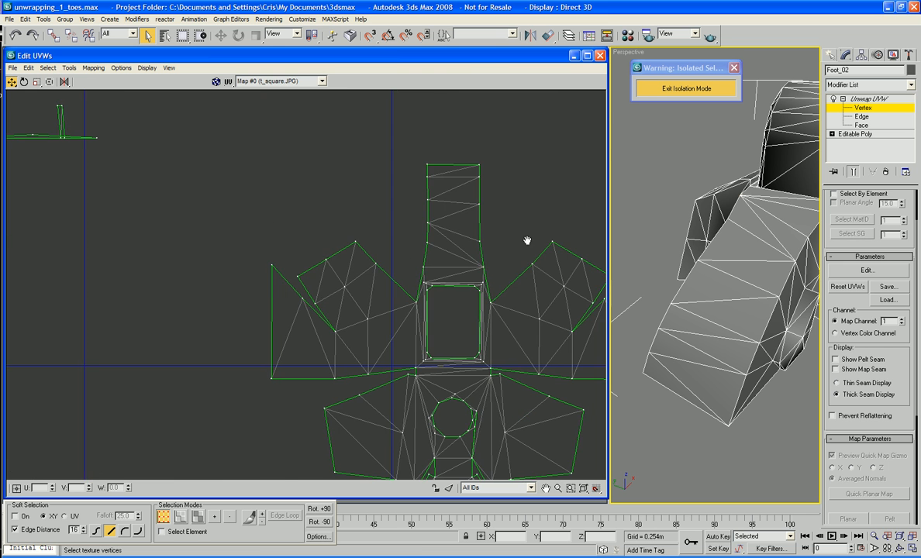
left_click(549, 328)
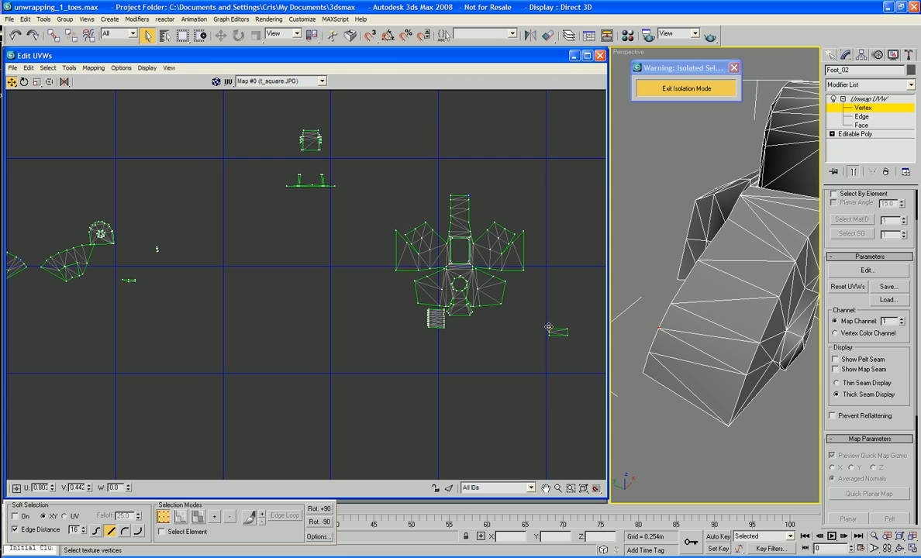
left_click_drag(540, 288, 577, 350)
right_click(558, 335)
left_click(536, 333)
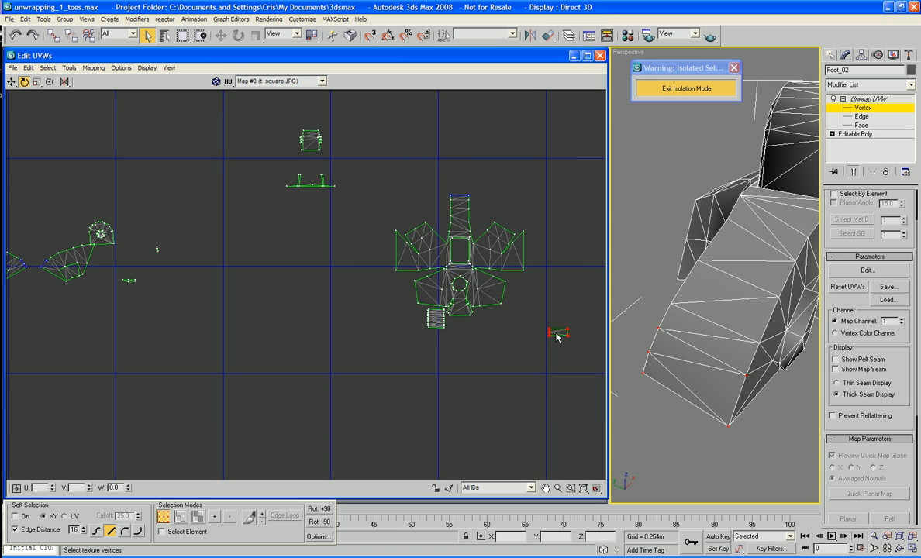
left_click_drag(548, 330, 575, 141)
key("ctrl+s")
Move the rotated rectangular piece to just above the top end of the upright strip.
right_click(563, 332)
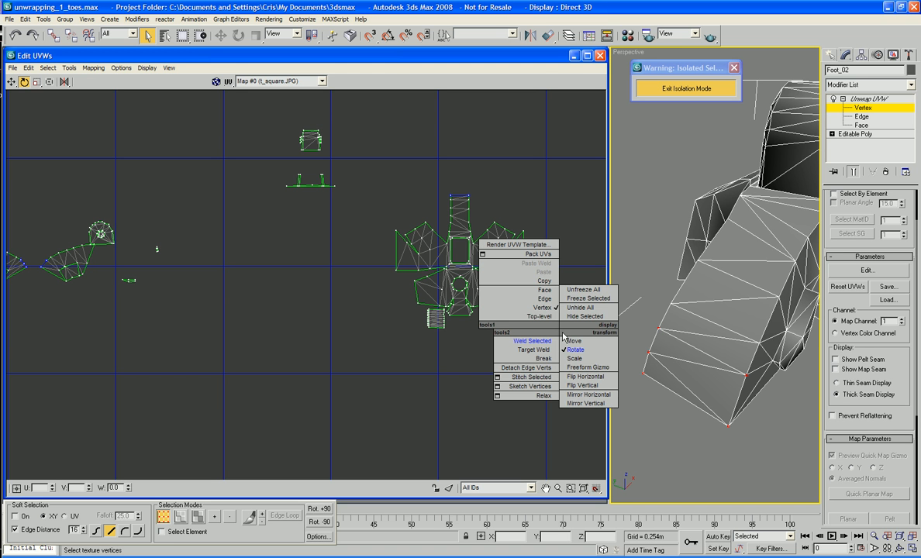
left_click(574, 340)
left_click_drag(568, 331, 468, 186)
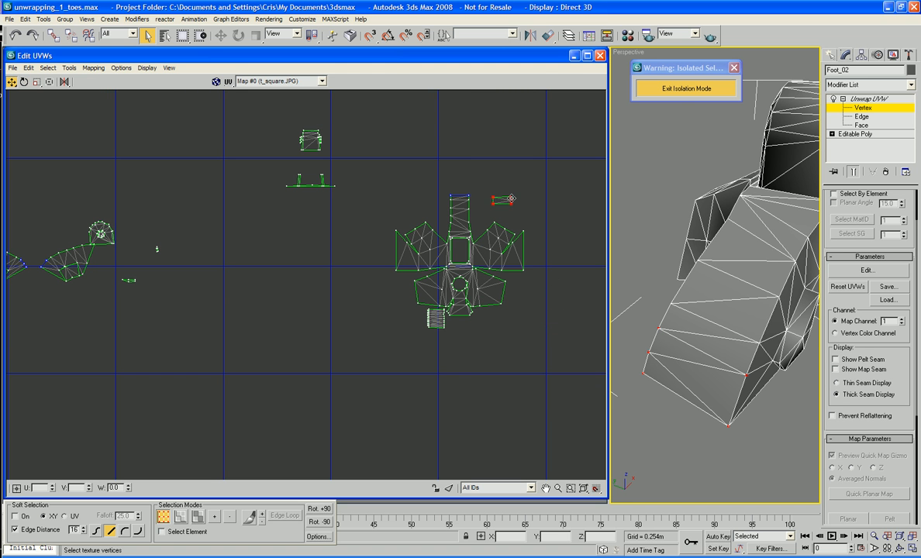
scroll(431, 273, "up", 10)
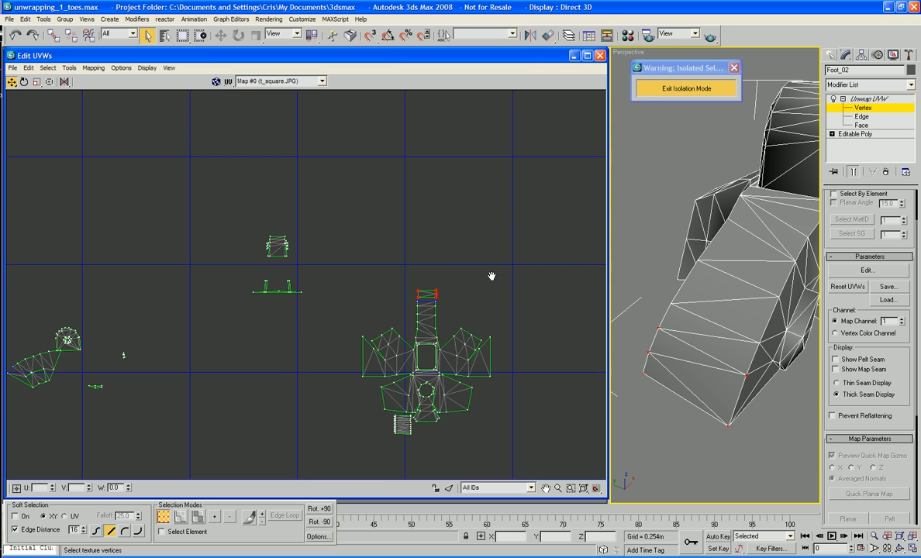
middle_click_drag(438, 284, 528, 242)
scroll(527, 241, "up", 1)
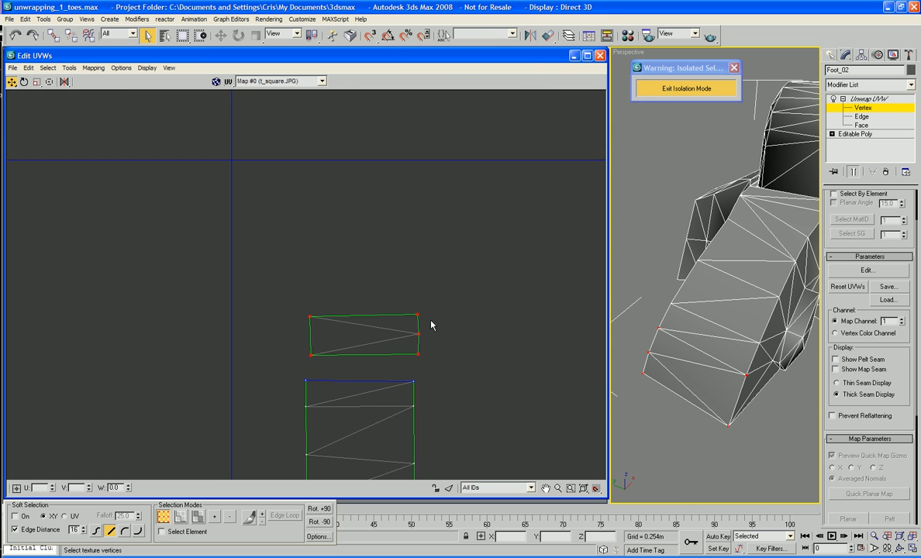
Align the rectangular piece's lower edge with the strip's top edge and weld the matching corner vertices on both sides.
middle_click_drag(430, 322, 533, 239)
scroll(527, 238, "up", 1)
left_click_drag(516, 256, 509, 287)
left_click(546, 303)
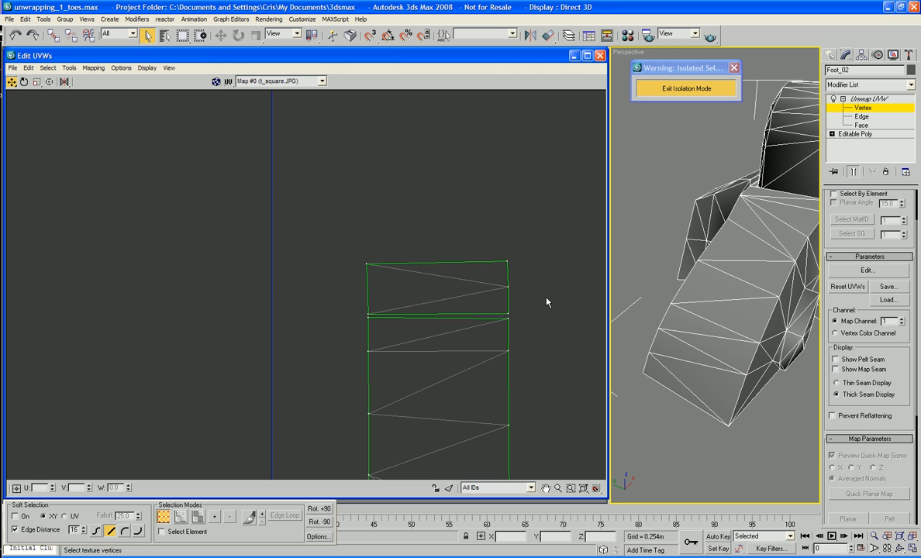
right_click(520, 315)
left_click(493, 329)
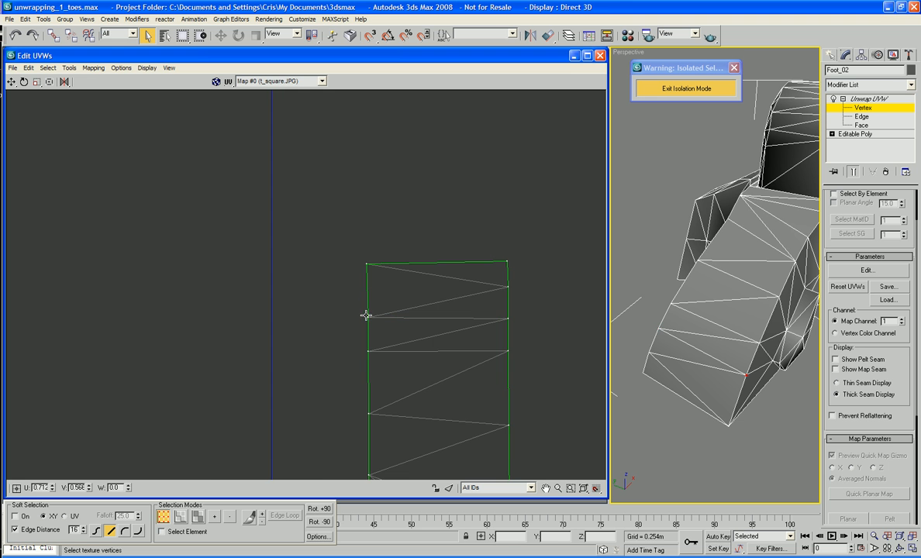
Switch to face selection and select the curved band of side faces around the small protruding block on the toe.
scroll(325, 324, "down", 3)
middle_click_drag(640, 376, 761, 314)
scroll(629, 313, "down", 4)
scroll(698, 341, "up", 4)
left_click(870, 126)
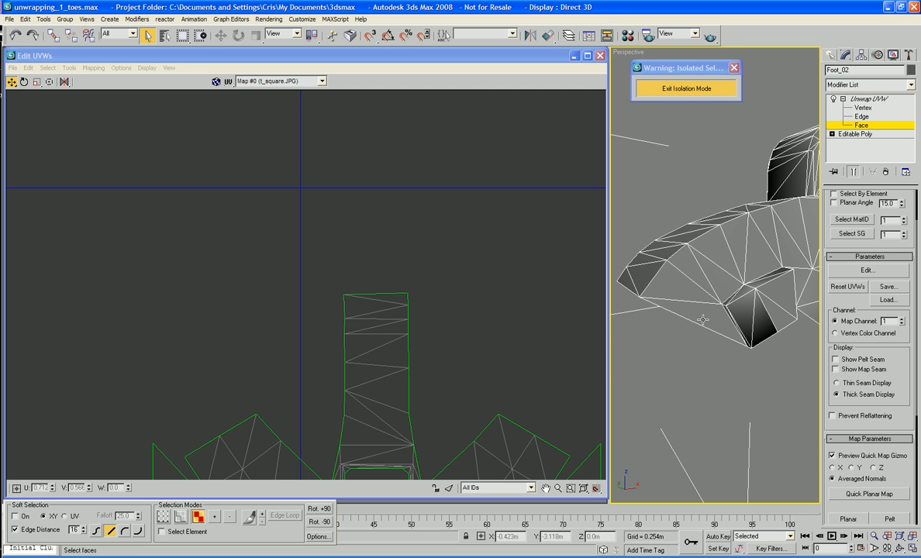
left_click(652, 300)
left_click(675, 262, "ctrl")
left_click(725, 263, "ctrl")
left_click(709, 236, "ctrl")
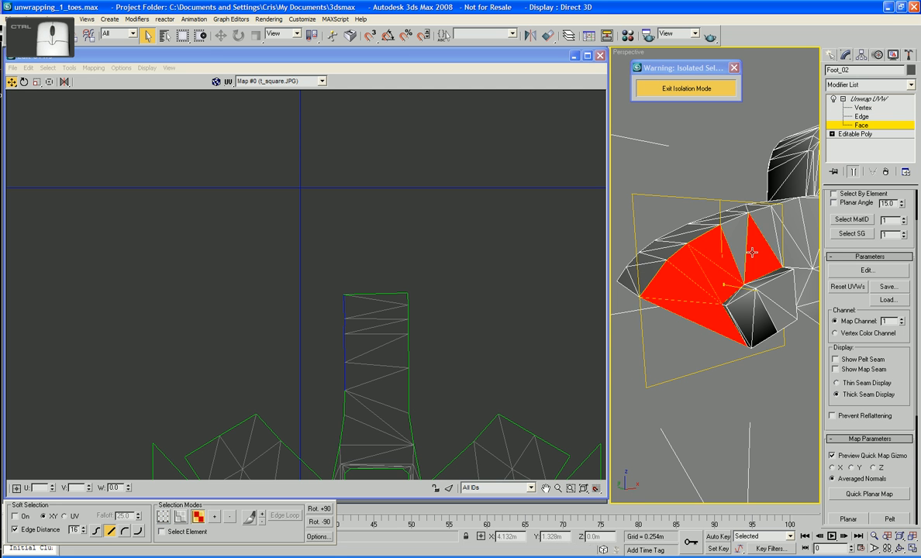
left_click(746, 226, "ctrl")
left_click(782, 242, "ctrl")
middle_click_drag(782, 242, 727, 236, "alt")
left_click(718, 228, "ctrl")
Move the selected side faces away from their UV island to the empty area beside the central layout.
middle_click_drag(460, 326, 506, 287)
scroll(506, 287, "down", 5)
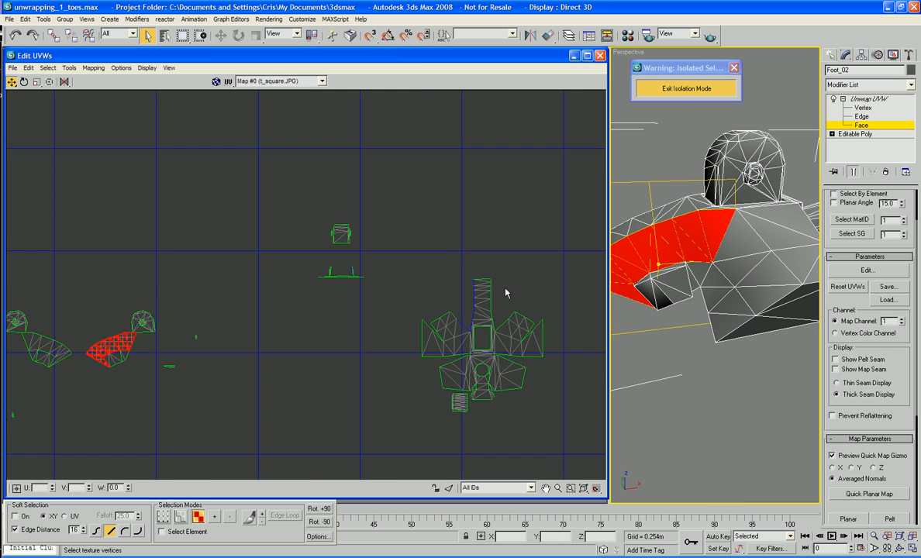
middle_click_drag(364, 297, 397, 281)
scroll(426, 283, "down", 1)
scroll(226, 326, "up", 2)
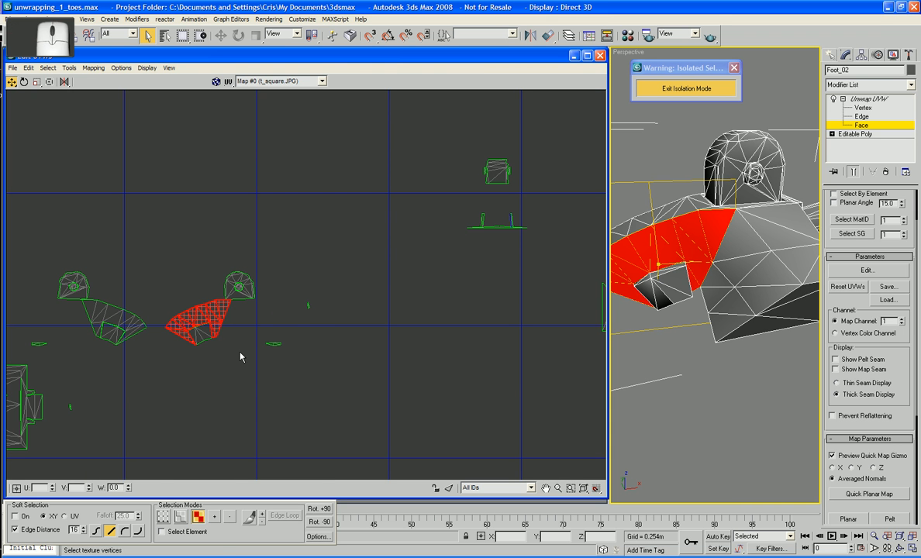
middle_click_drag(241, 358, 350, 372, "alt")
scroll(240, 376, "up", 1)
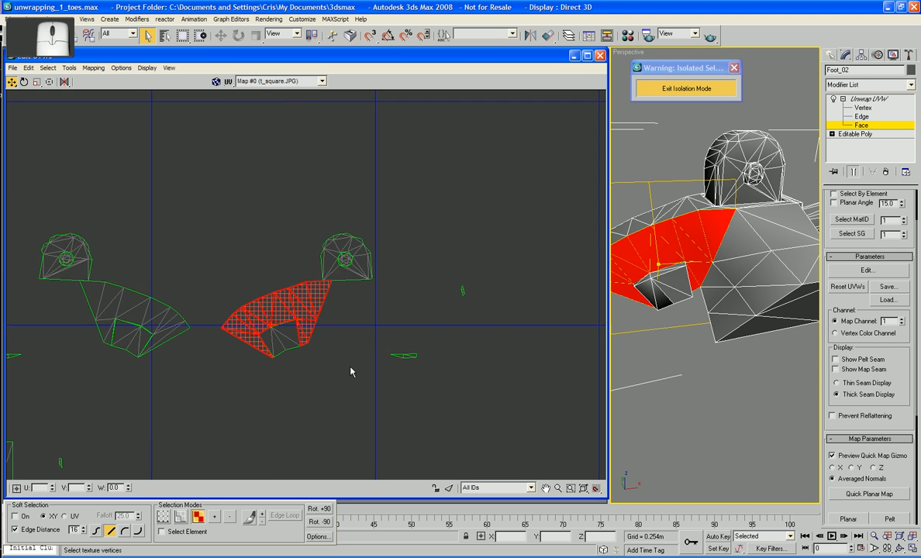
scroll(350, 372, "up", 2)
middle_click_drag(191, 329, 240, 349)
scroll(240, 350, "down", 4)
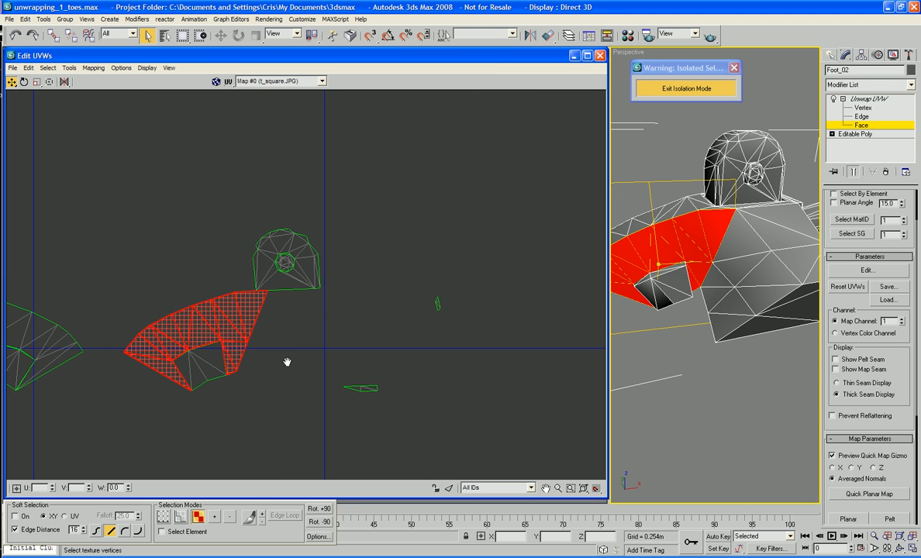
right_click(236, 328)
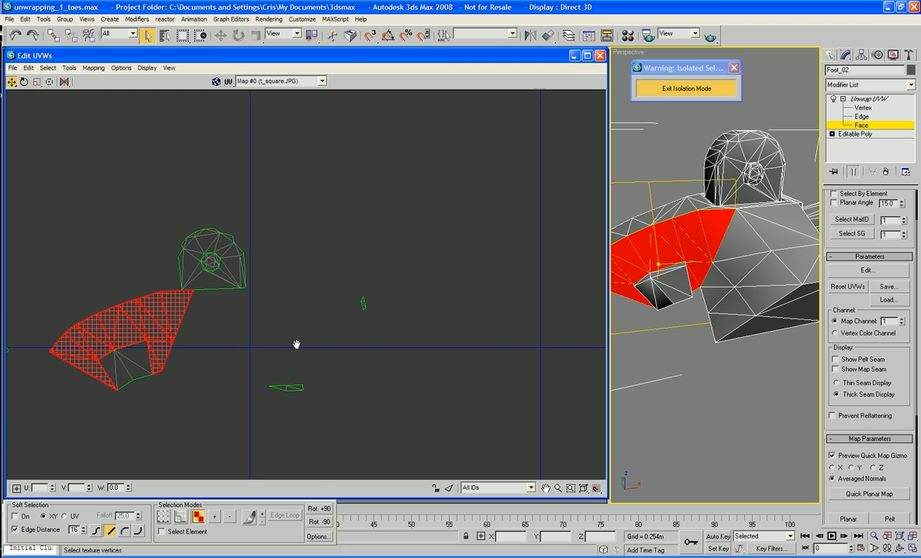
scroll(299, 345, "down", 3)
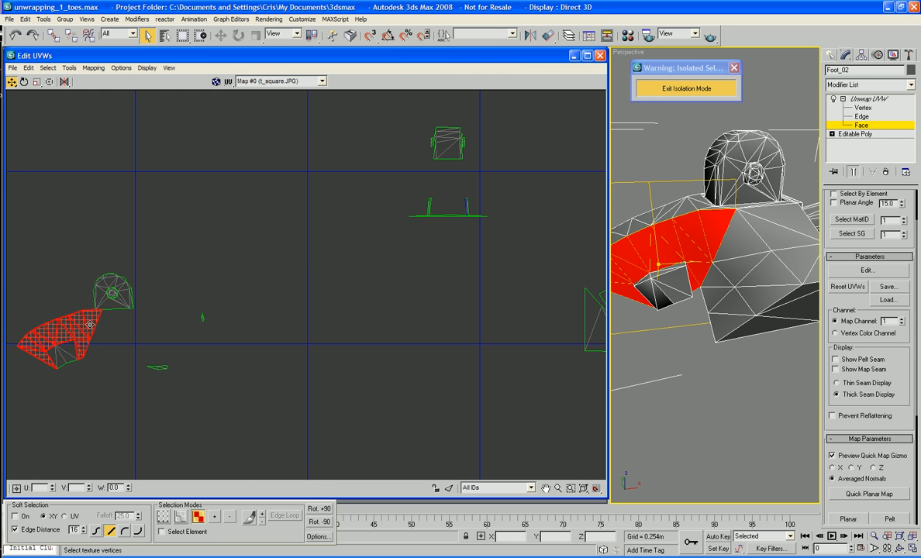
left_click_drag(89, 324, 534, 320)
middle_click_drag(526, 375, 396, 376)
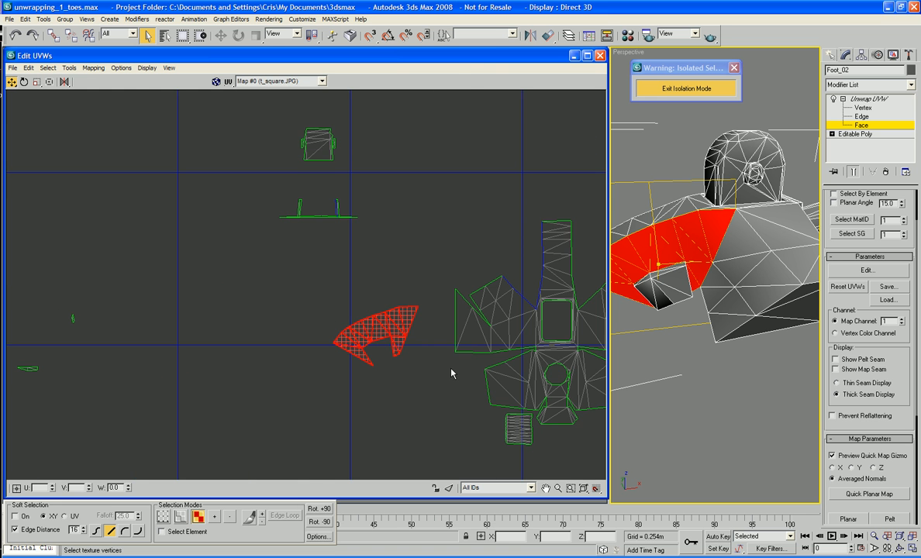
Rotate the selected side piece upright so its curved outer edge faces the central strip.
right_click(400, 318)
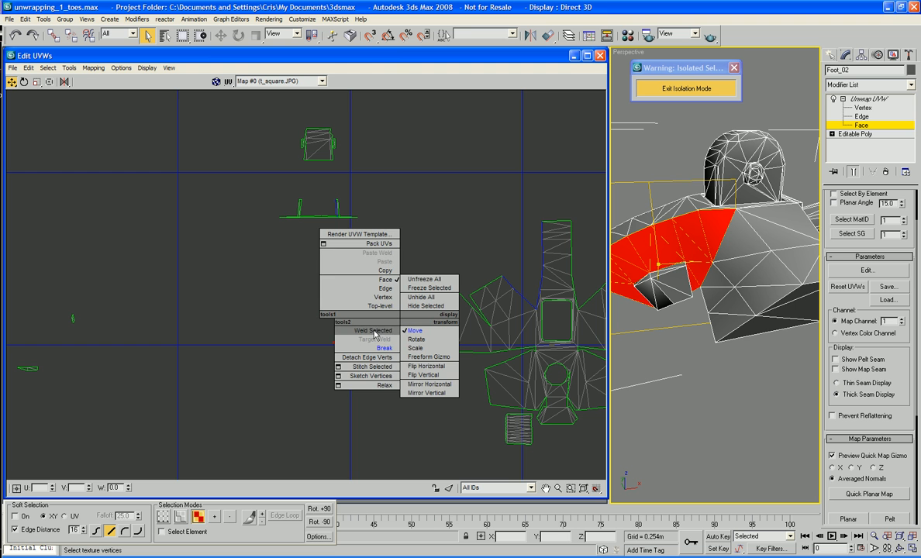
left_click(416, 330)
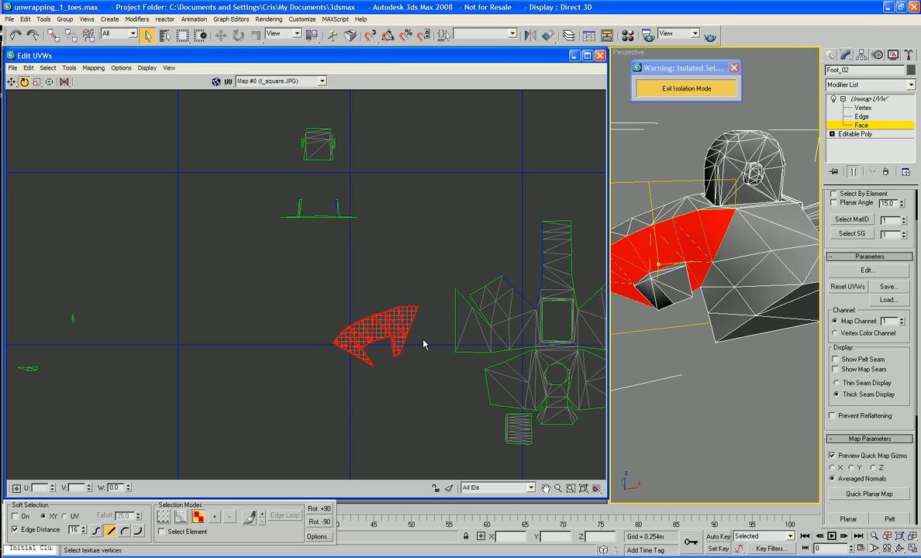
left_click_drag(352, 341, 366, 224)
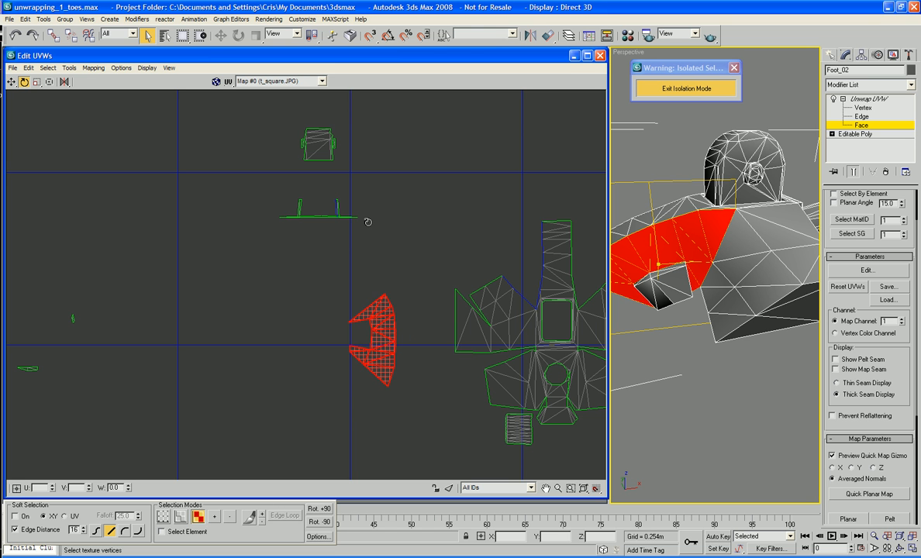
Move the upright side piece against the strip's left edge, with its lower tip close to the frame's upper left corner.
right_click(383, 334)
left_click(393, 346)
left_click_drag(361, 357, 517, 270)
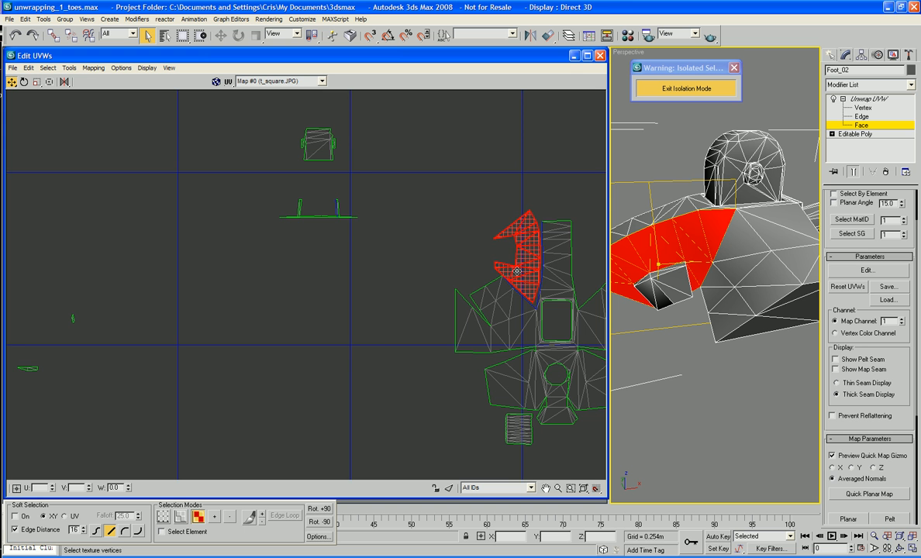
scroll(510, 312, "up", 6)
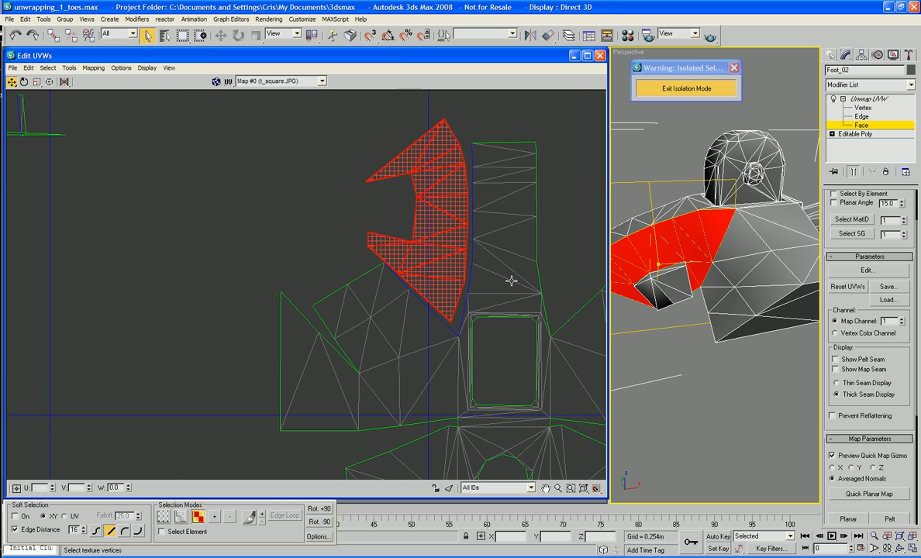
middle_click_drag(471, 272, 476, 288)
left_click_drag(437, 260, 442, 266)
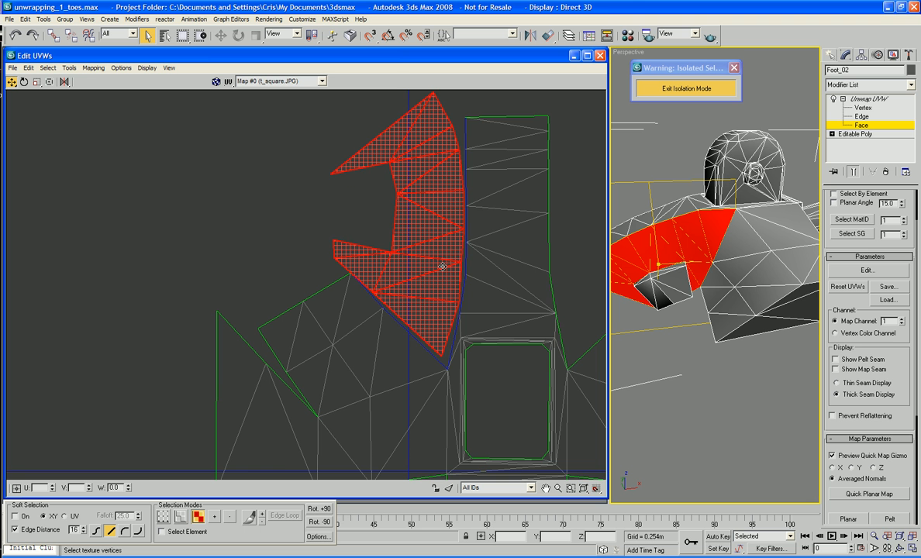
scroll(443, 265, "down", 4)
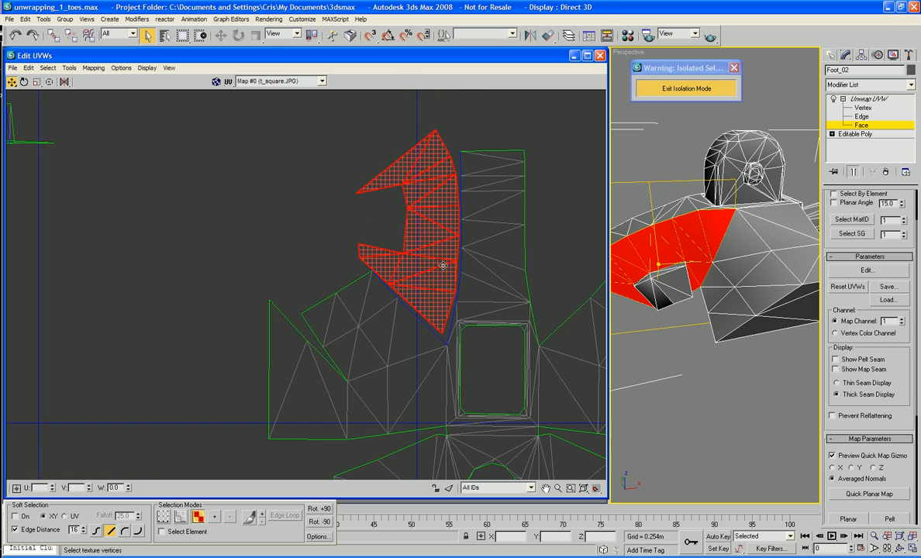
scroll(443, 266, "up", 3)
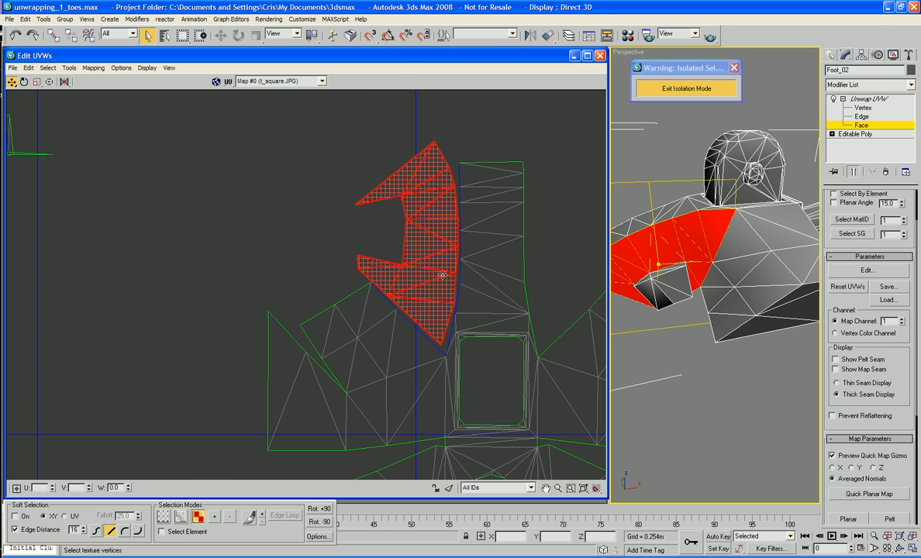
scroll(443, 274, "up", 2)
middle_click_drag(411, 310, 390, 315)
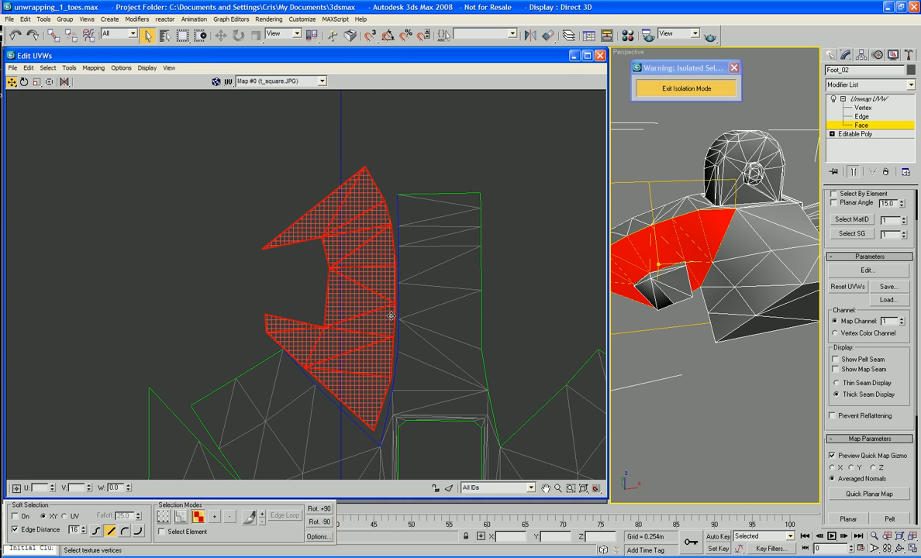
Clear the current selection and select the matching curved band of side faces around the protruding block on the toe's opposite side.
left_click(520, 266)
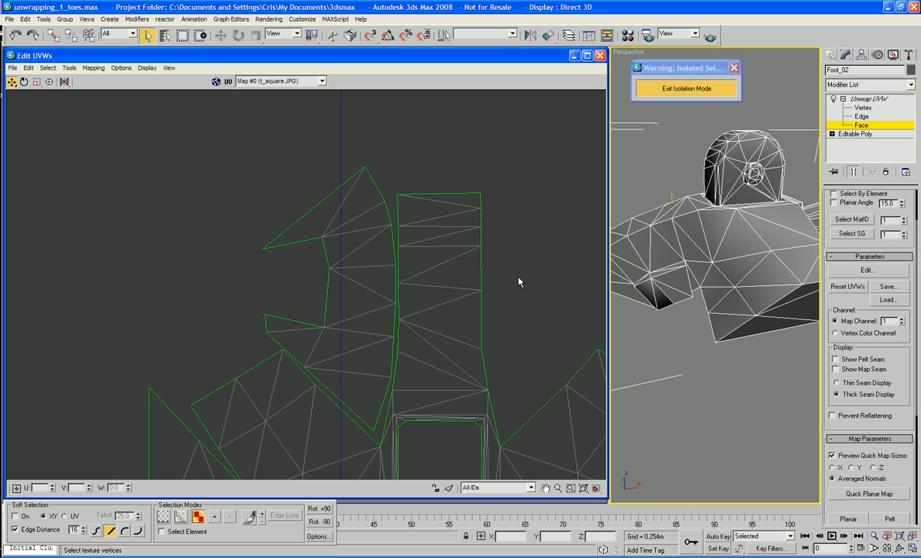
middle_click_drag(519, 282, 514, 277)
right_click(511, 279)
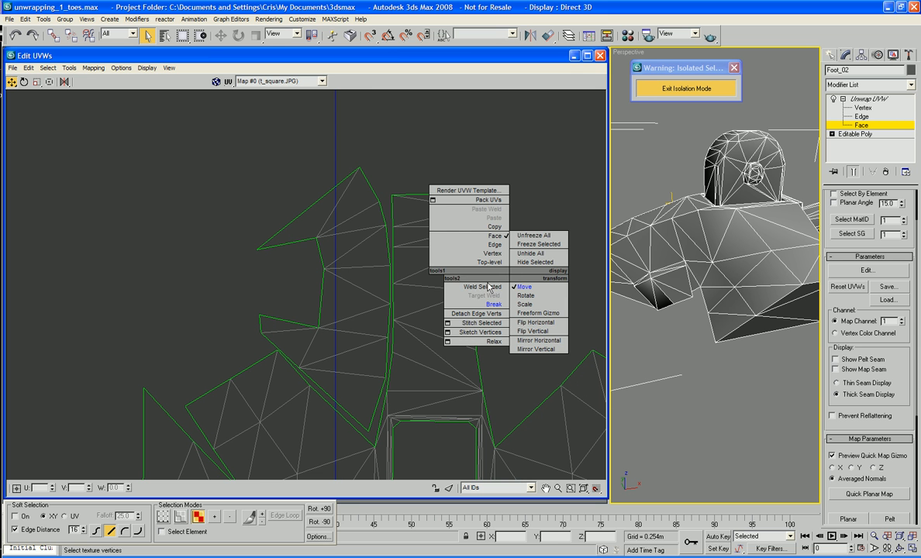
left_click(494, 235)
scroll(347, 362, "down", 3)
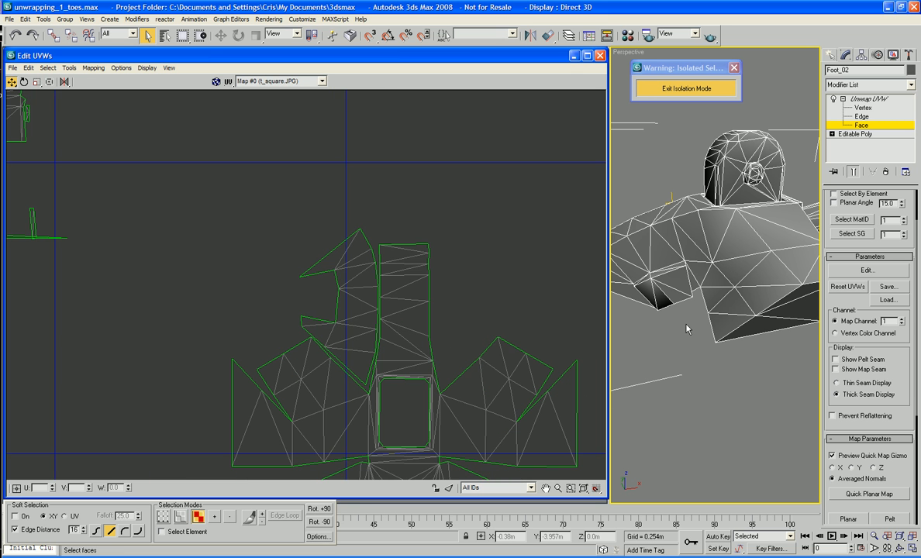
key("space")
middle_click_drag(665, 319, 797, 349)
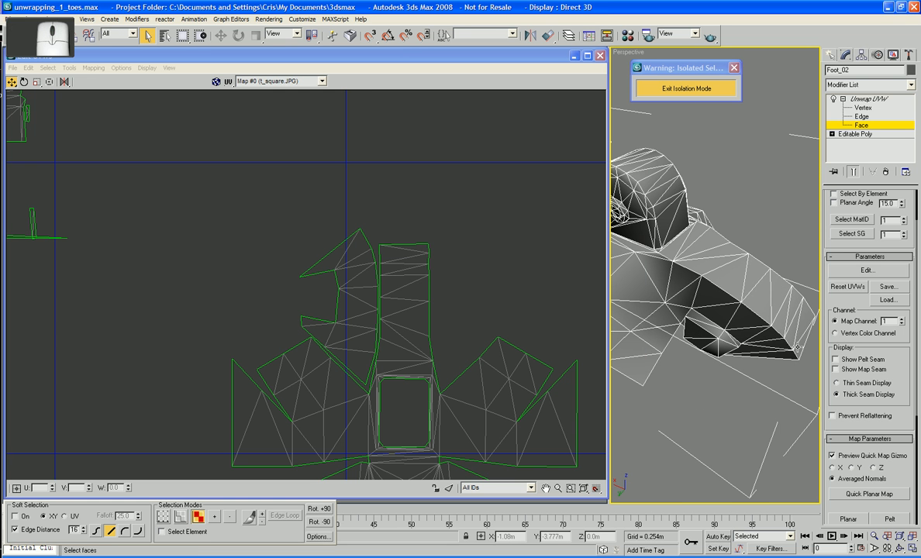
left_click(676, 310, "ctrl")
left_click(644, 272, "ctrl")
left_click(655, 279, "ctrl")
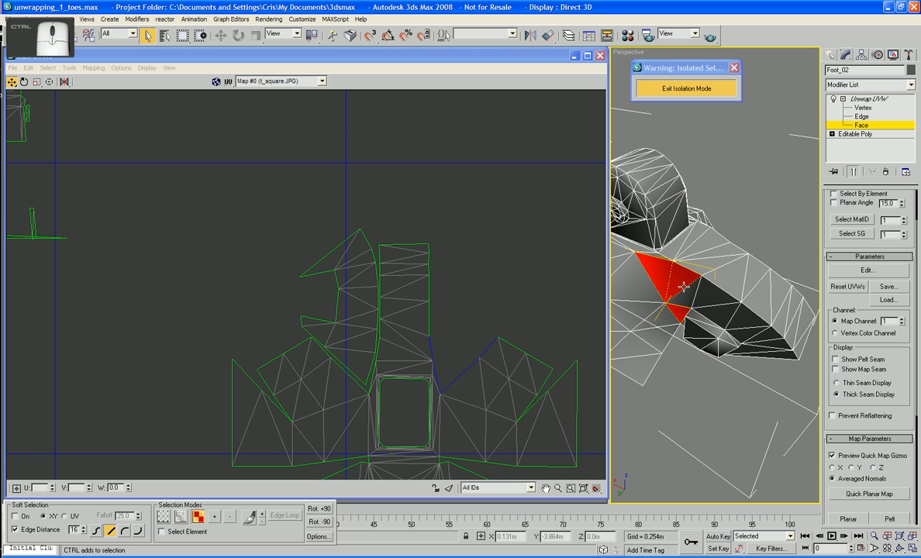
left_click(687, 300, "ctrl")
left_click(679, 298, "ctrl")
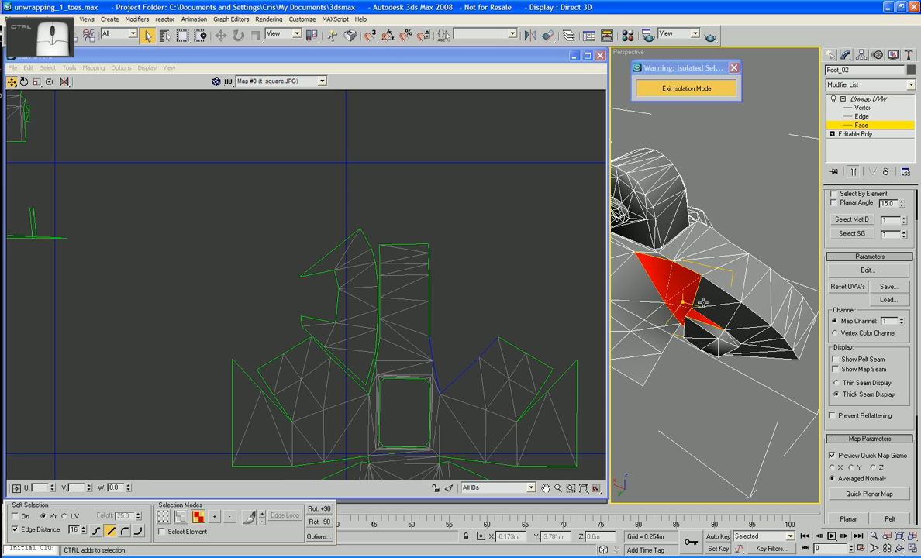
left_click(714, 304, "ctrl")
left_click(701, 310, "ctrl")
left_click(707, 318, "ctrl")
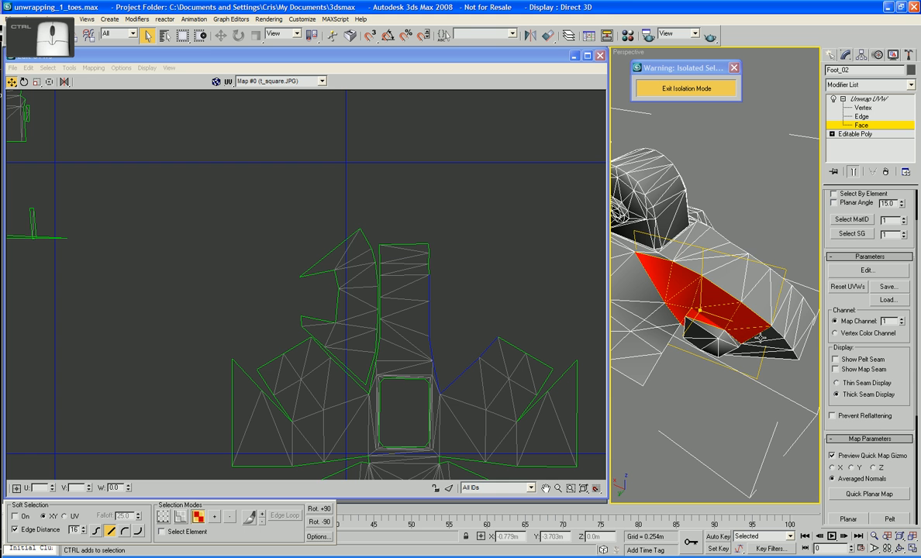
left_click(755, 351, "ctrl")
middle_click_drag(754, 351, 620, 326, "alt")
Move the selected side faces away from their UV island to the empty area just below the thin bracket-shaped piece.
scroll(353, 353, "down", 4)
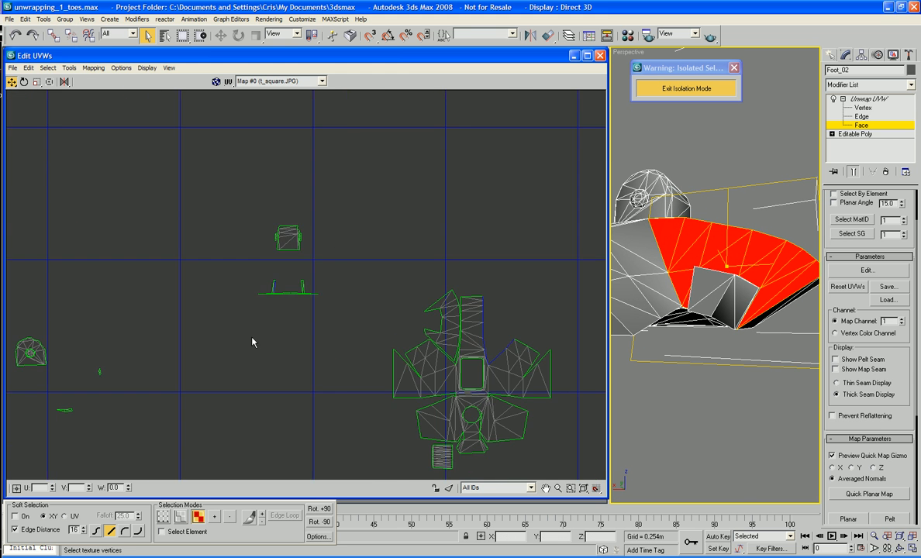
middle_click_drag(253, 343, 475, 313)
right_click(126, 336)
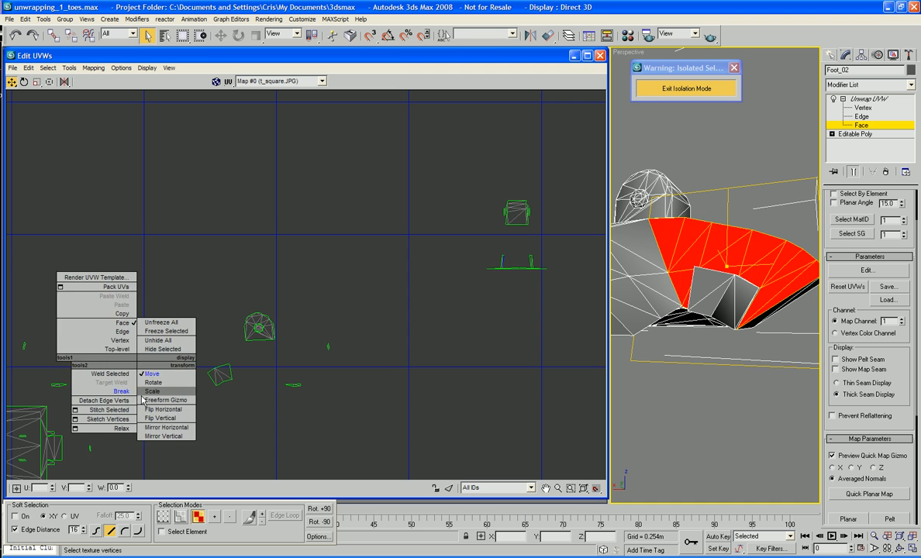
left_click(130, 397)
left_click_drag(129, 358, 510, 313)
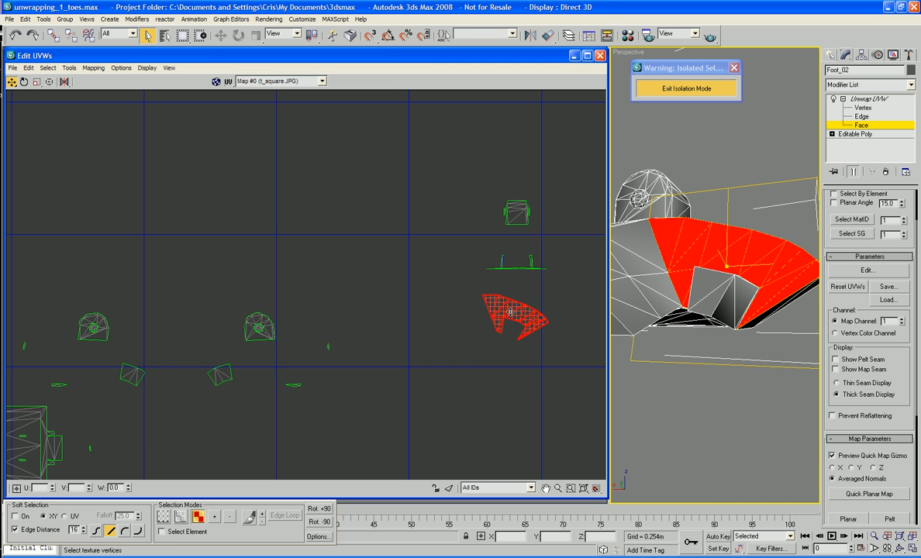
middle_click_drag(539, 320, 265, 335)
right_click(511, 255)
left_click_drag(264, 334, 508, 258)
left_click(528, 284)
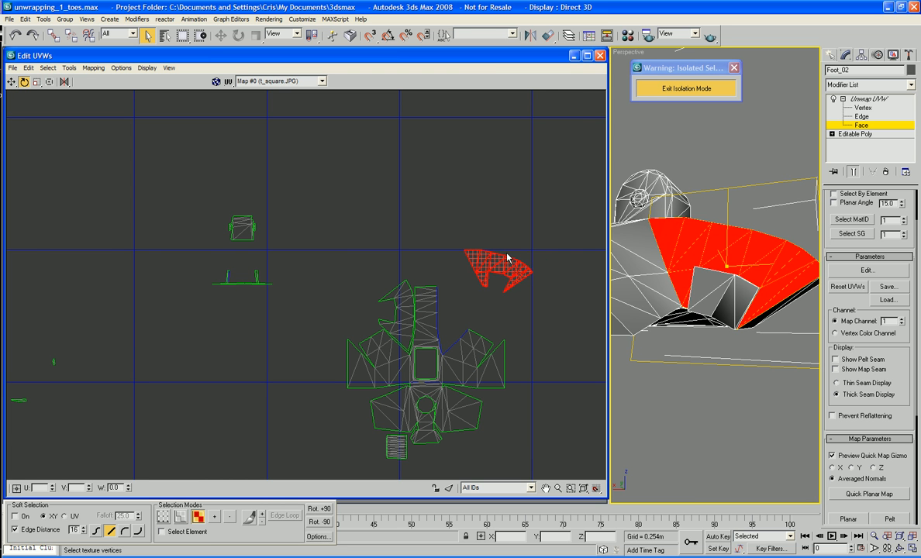
scroll(508, 258, "down", 5)
scroll(504, 264, "up", 2)
key("ctrl+z")
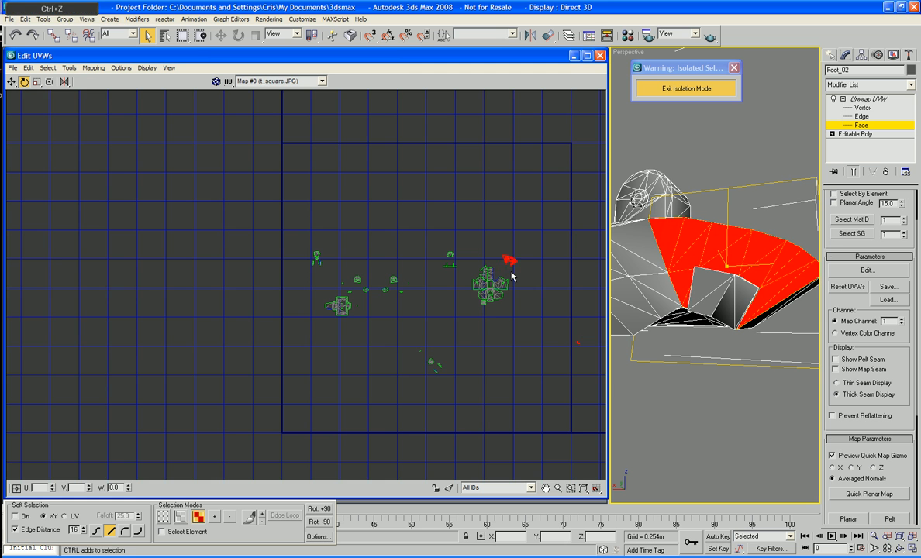
key("ctrl+z")
Select only the stray small face that moved along with the side faces, place it beside the central layout, and deselect it.
scroll(487, 335, "up", 6)
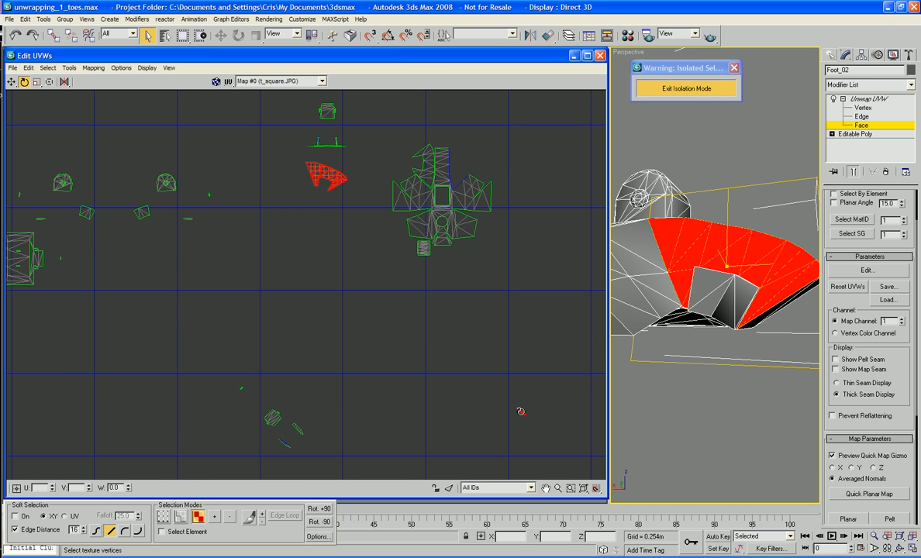
right_click(521, 416)
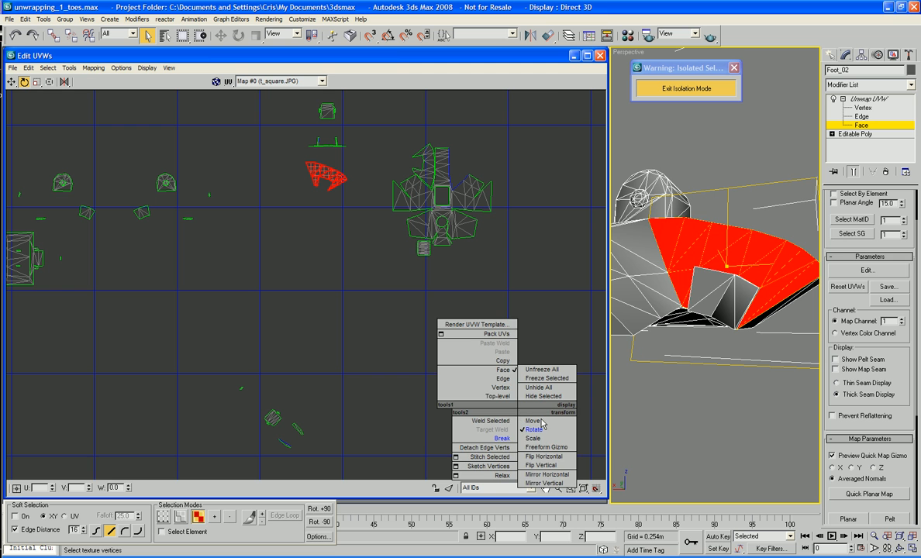
left_click(519, 304)
left_click(498, 382)
right_click(518, 405)
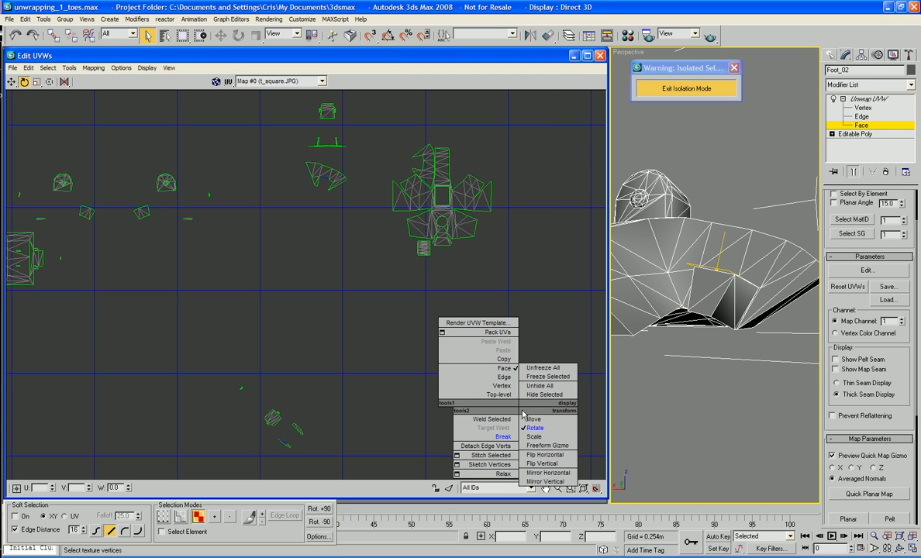
left_click(528, 420)
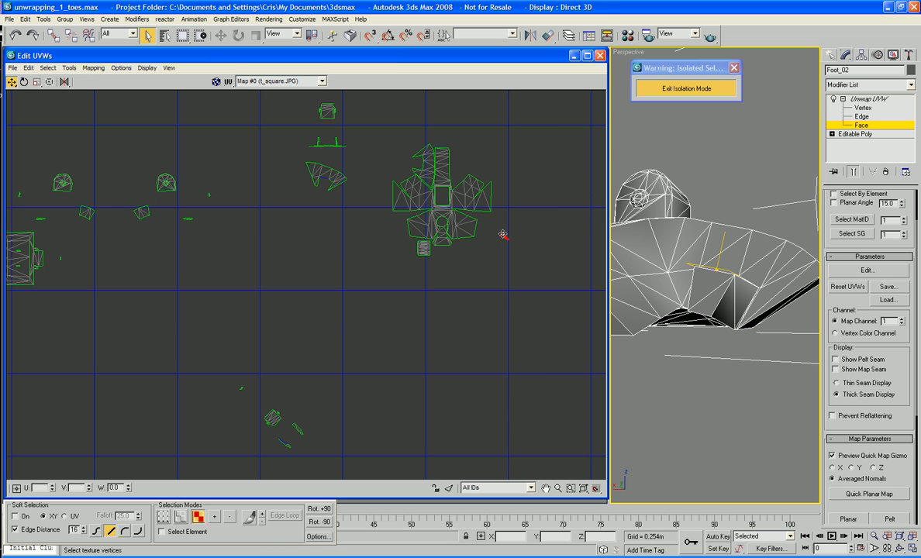
key("z")
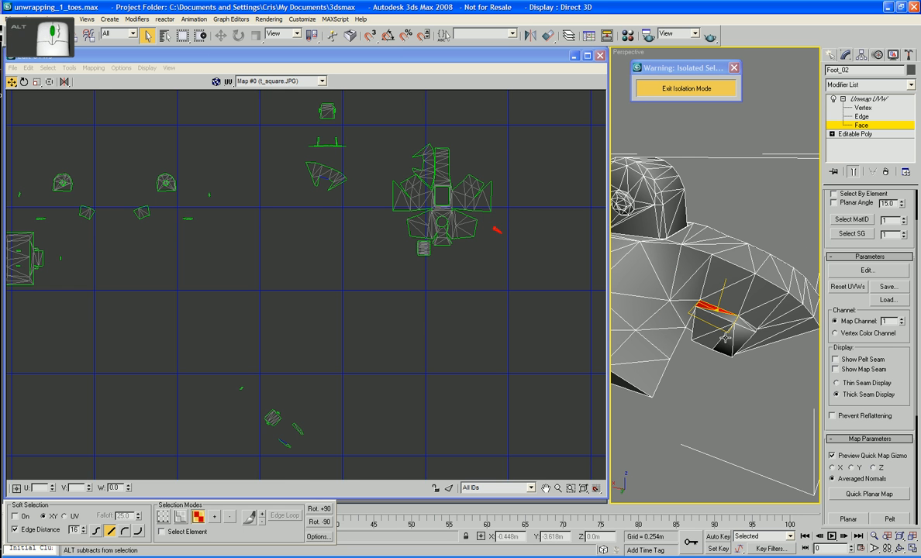
middle_click_drag(448, 326, 452, 379)
left_click(318, 262)
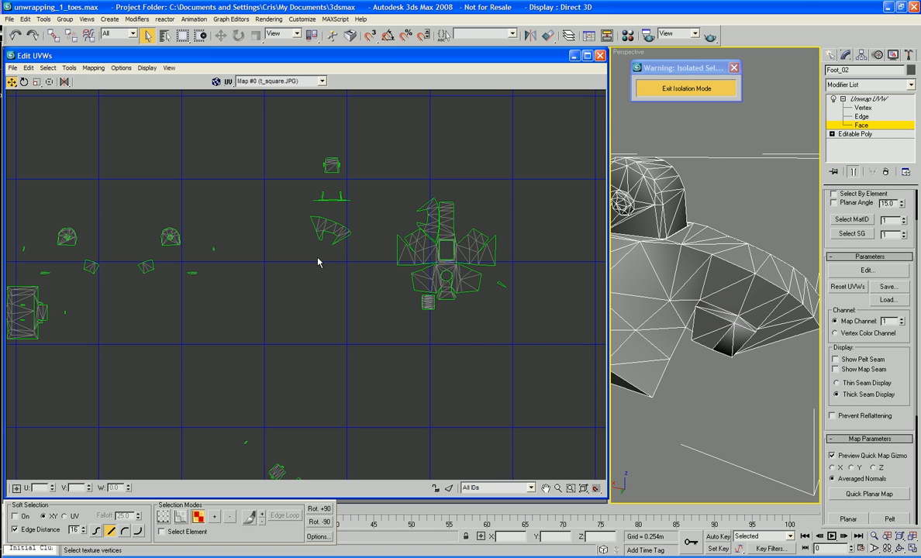
Select the second side piece and rotate it upright so its curved outer edge faces left.
left_click_drag(316, 230, 356, 262)
right_click(337, 231)
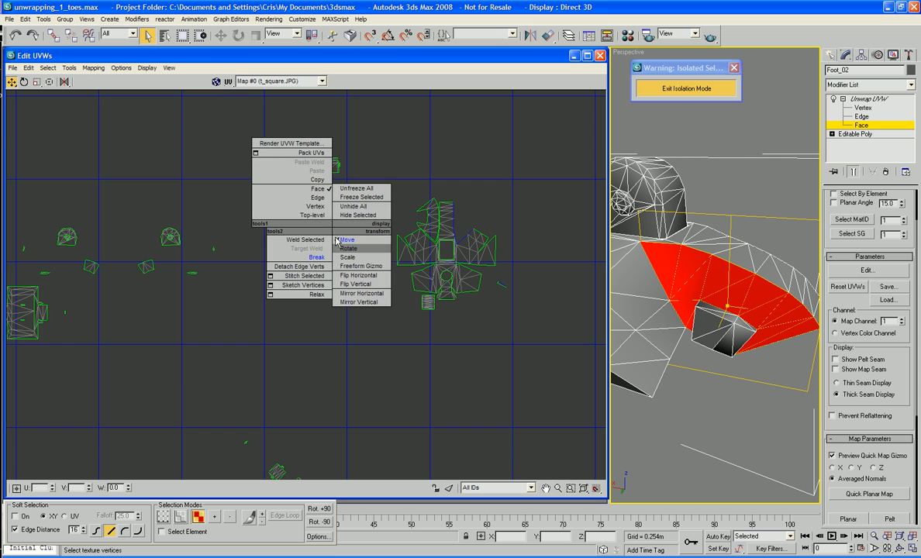
left_click(340, 249)
left_click_drag(323, 220, 336, 331)
scroll(336, 339, "up", 5)
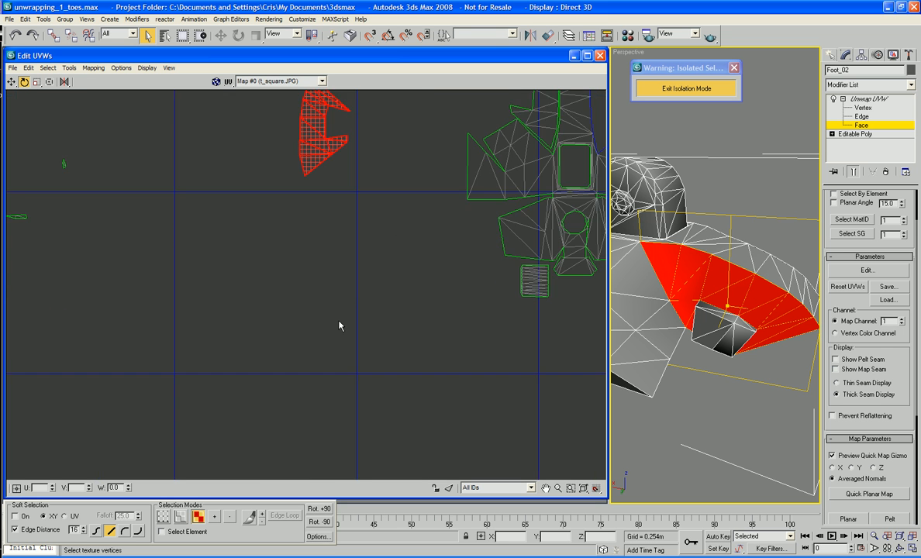
middle_click_drag(312, 384, 247, 372)
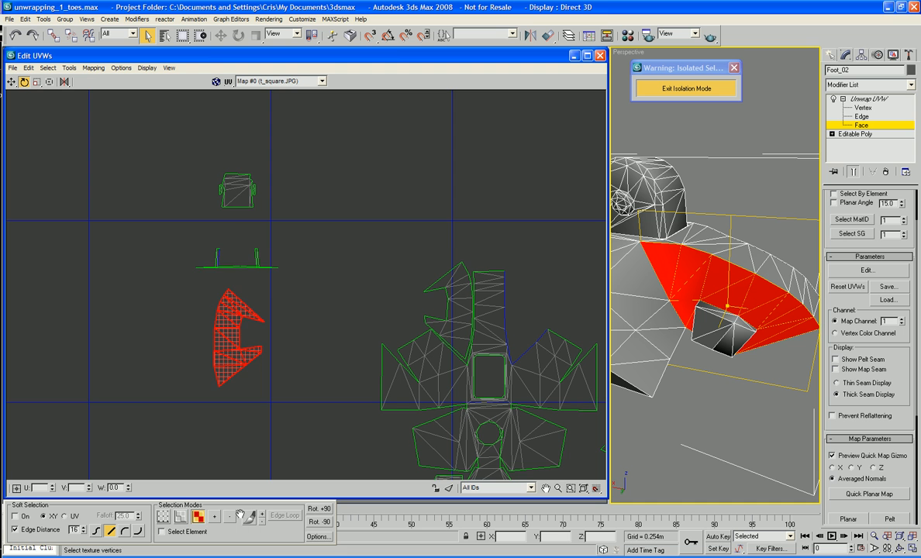
Move the upright second side piece next to the central strip's right edge, above the frame's upper right corner.
right_click(217, 332)
left_click(237, 340)
left_click_drag(225, 334, 523, 310)
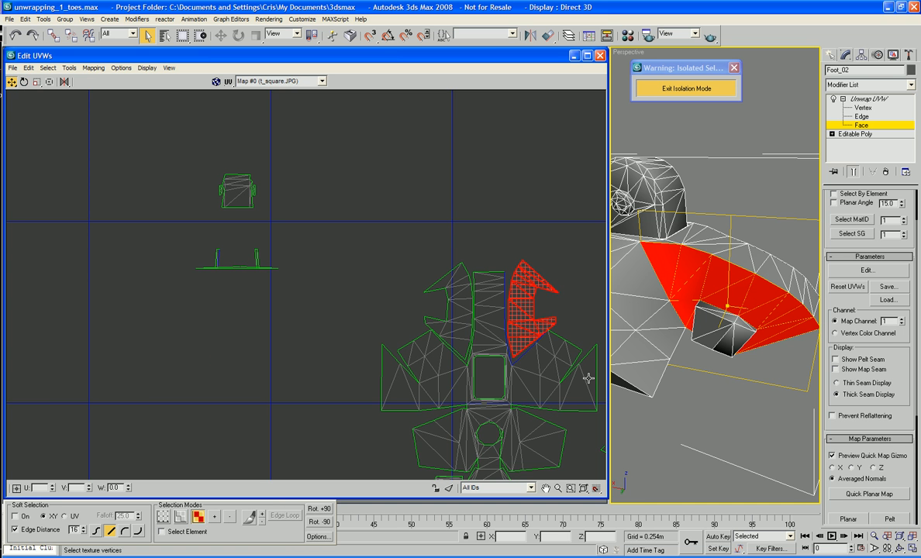
Tilt the right side piece slightly and shift it so its curved edge sits close against the strip's right edge.
scroll(520, 375, "up", 6)
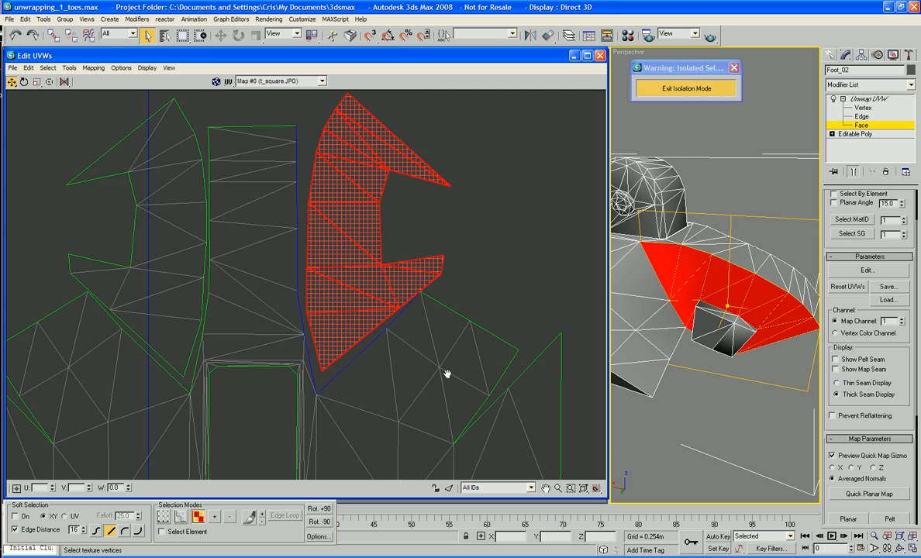
right_click(351, 252)
left_click(353, 259)
left_click_drag(324, 227, 324, 233)
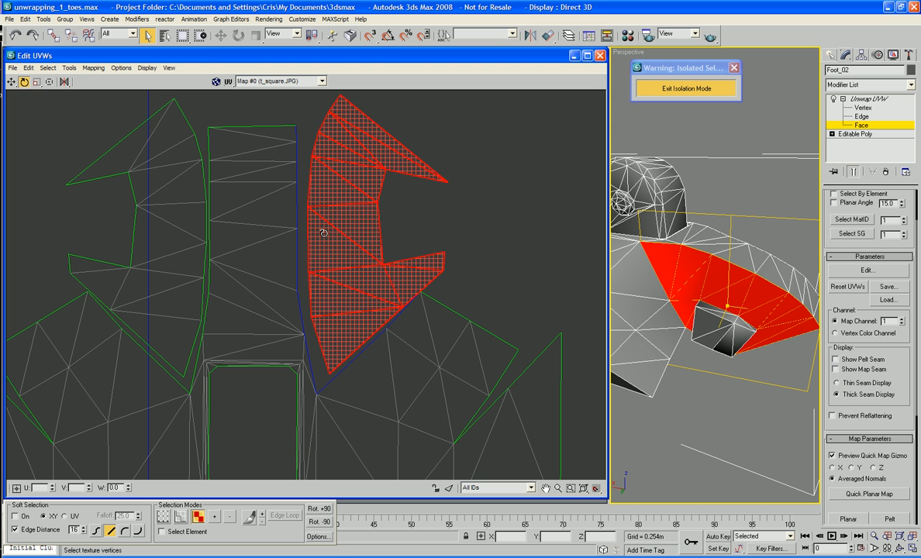
right_click(323, 233)
left_click(327, 240)
left_click_drag(324, 245, 316, 247)
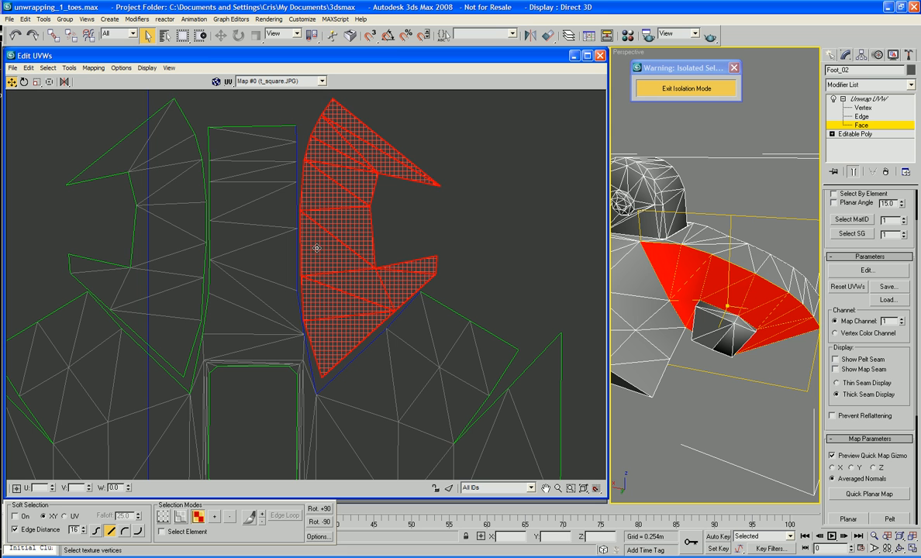
In vertex mode, target-weld the right side piece's lower tip and the next vertex up to their matches near the frame's upper right corner.
left_click(445, 225)
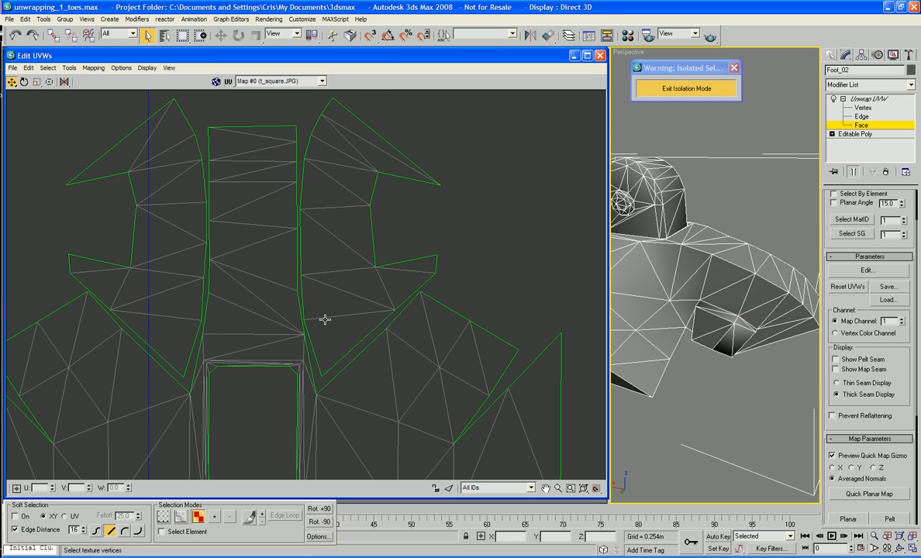
middle_click_drag(322, 319, 322, 293)
right_click(472, 256)
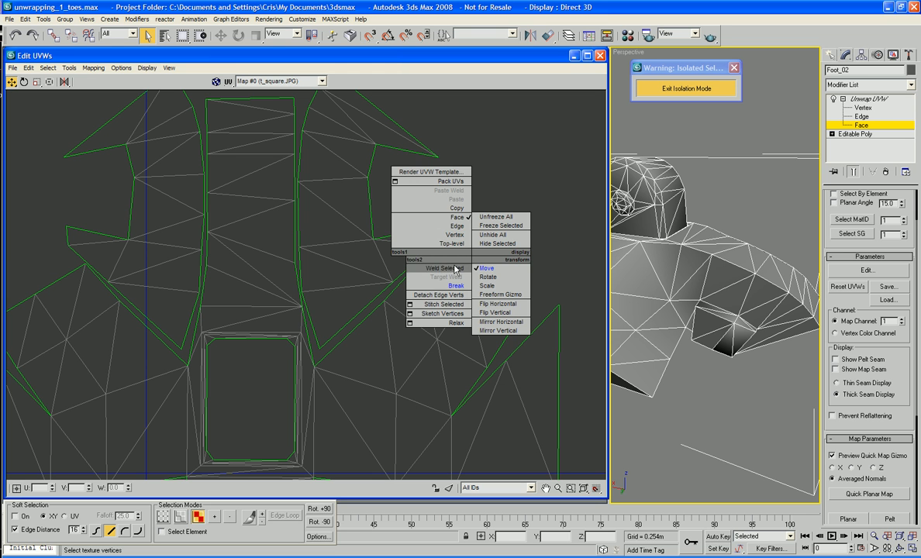
left_click(455, 234)
right_click(470, 226)
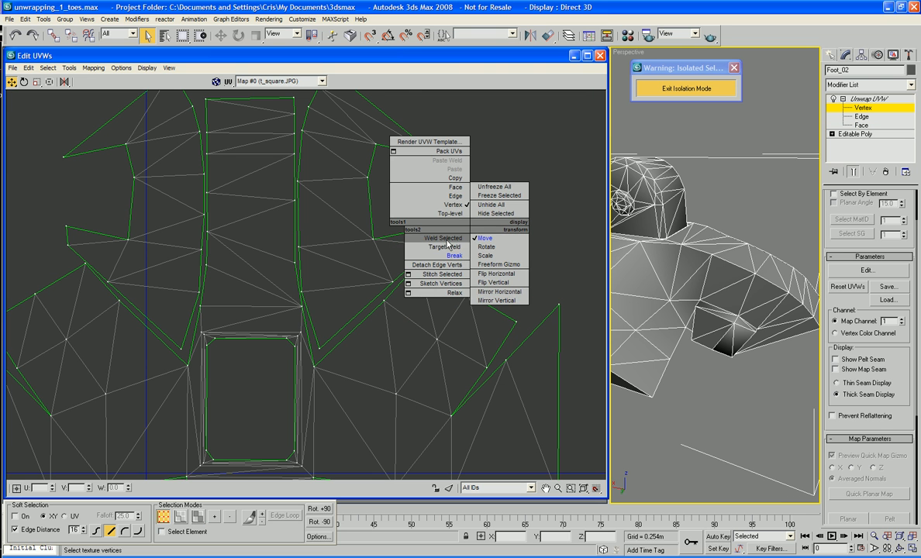
left_click(426, 262)
right_click(458, 248)
left_click(475, 269)
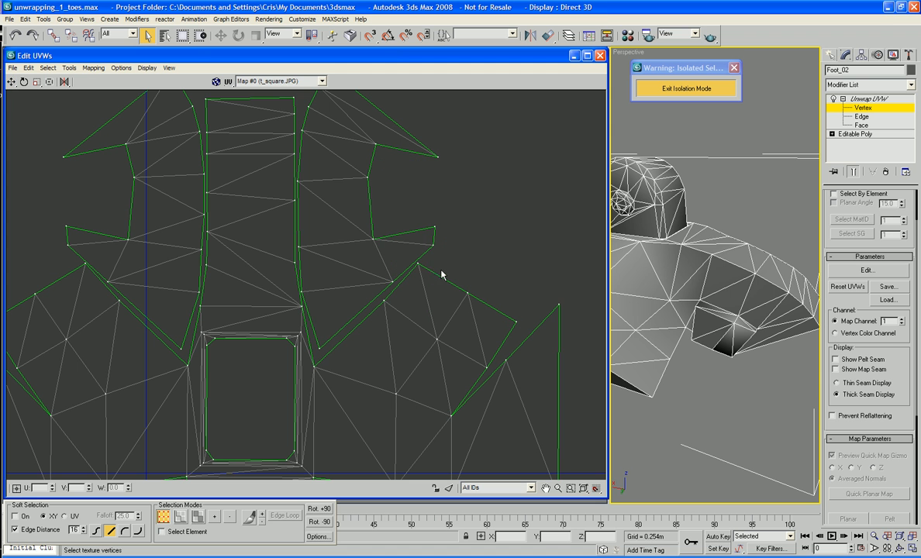
left_click(316, 365)
left_click_drag(302, 292, 302, 306)
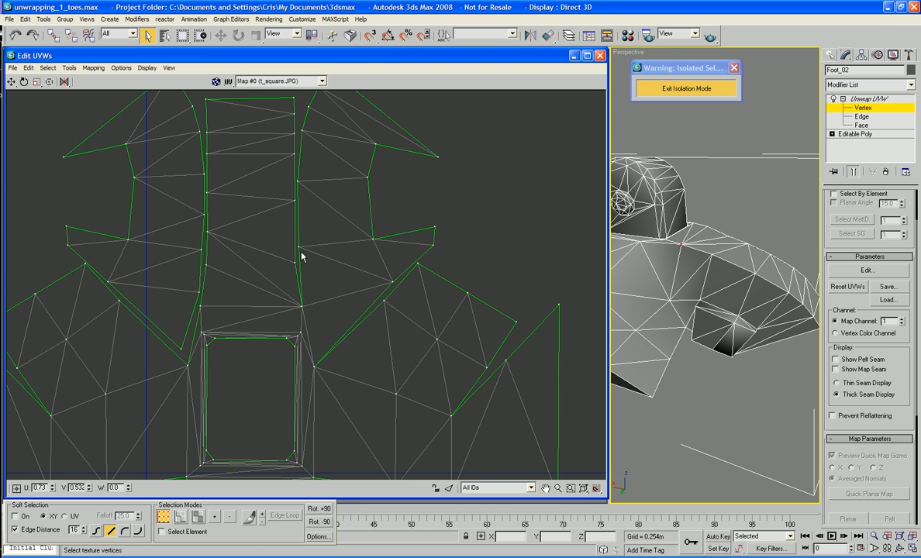
Target-weld the next three vertices of the right side piece up the strip's right edge, and undo the stray move of the vertex above.
mouse_move(301, 247)
left_mouse_down()
mouse_move(298, 262)
mouse_move(300, 250)
left_mouse_up()
middle_click_drag(301, 200, 301, 239)
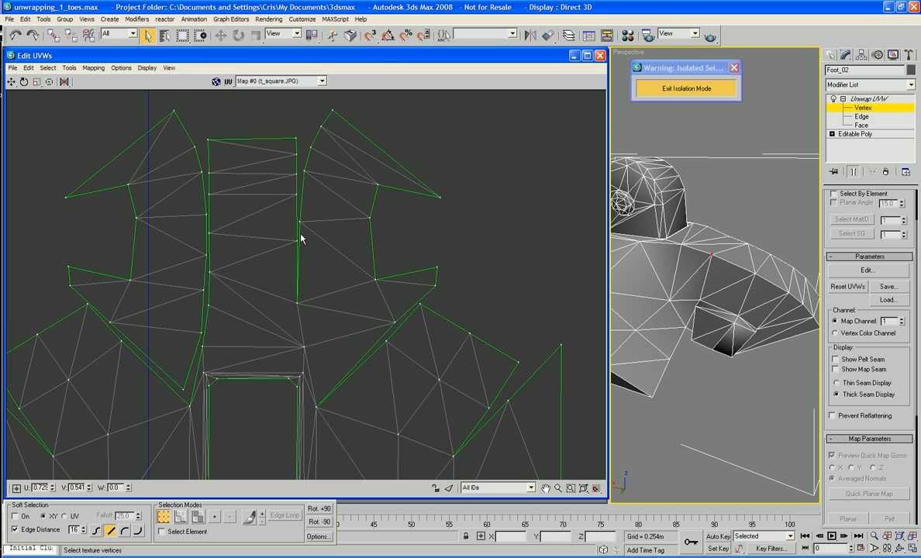
left_click_drag(300, 225, 300, 242)
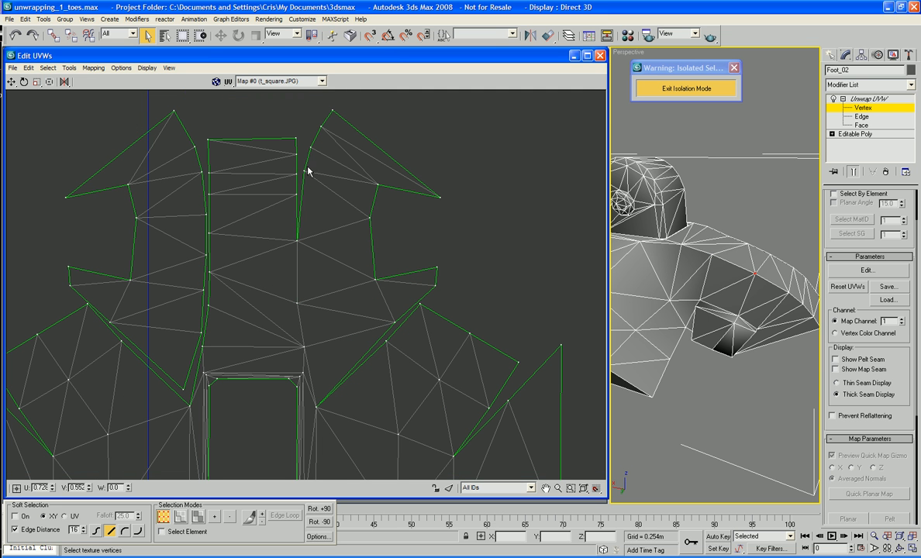
mouse_move(305, 176)
left_mouse_down()
mouse_move(302, 204)
mouse_move(312, 157)
mouse_move(298, 179)
mouse_move(306, 170)
left_mouse_up()
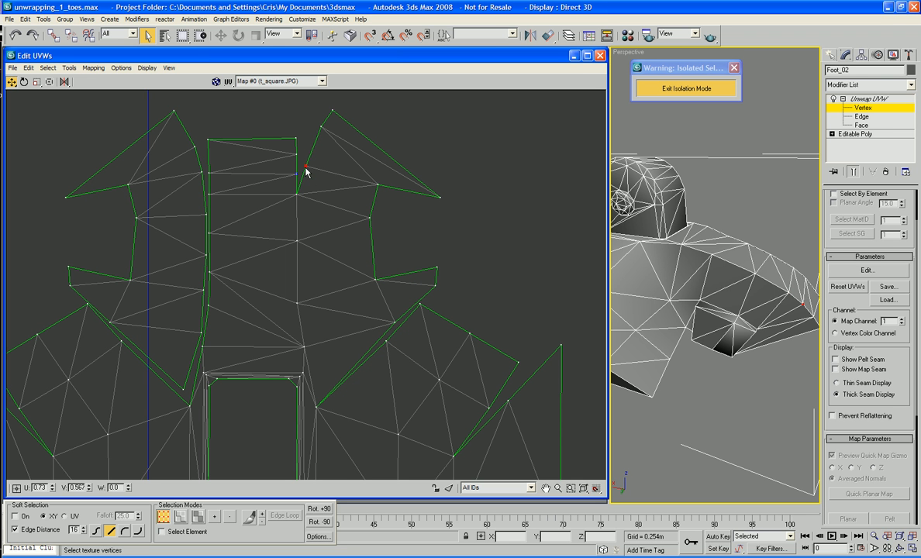
key("ctrl+z")
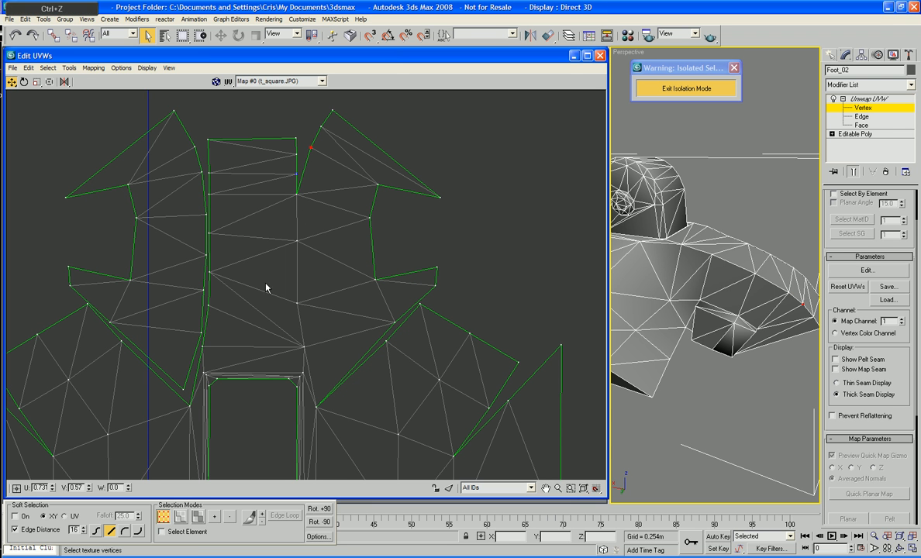
Move the left side piece's lower tip onto its match near the frame's upper left corner.
left_click(189, 406)
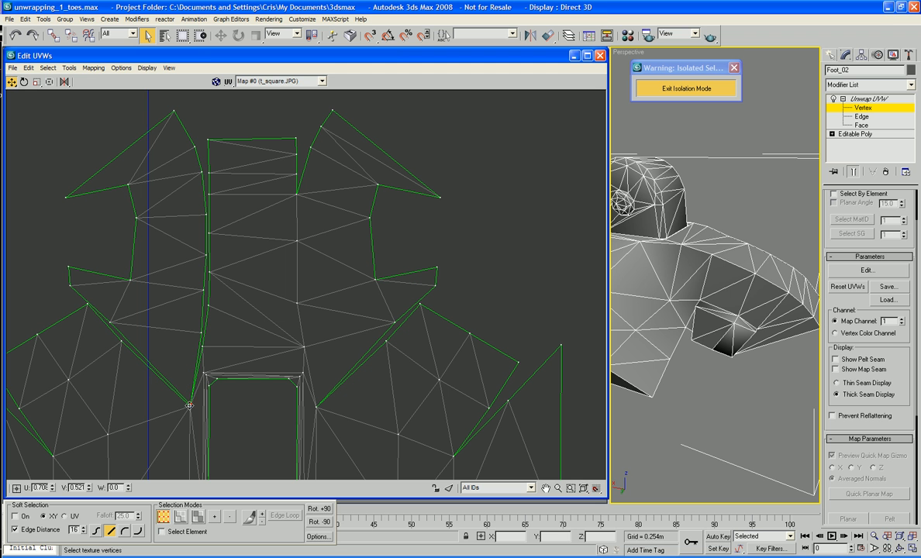
left_click(122, 338)
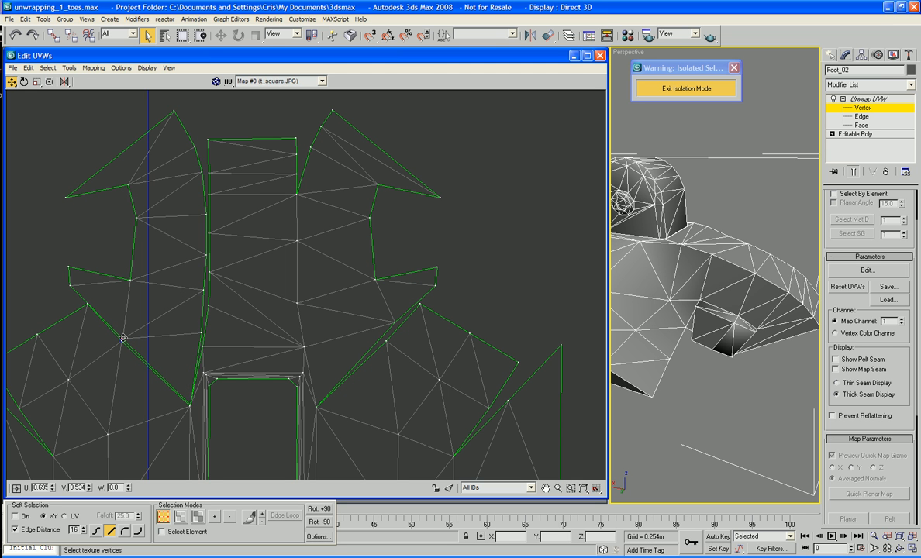
left_click_drag(123, 341, 123, 342)
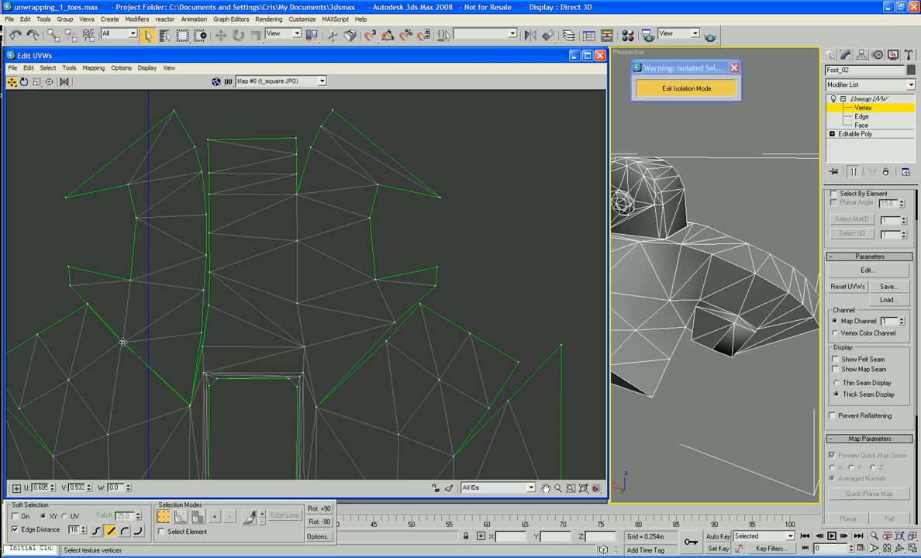
left_click(87, 304)
left_click(395, 321)
left_click_drag(395, 321, 386, 339)
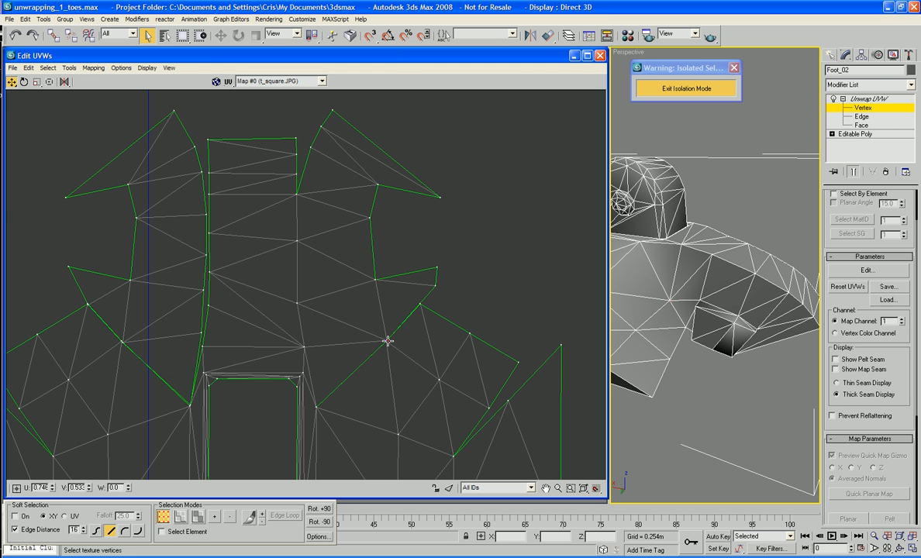
key("ctrl+z")
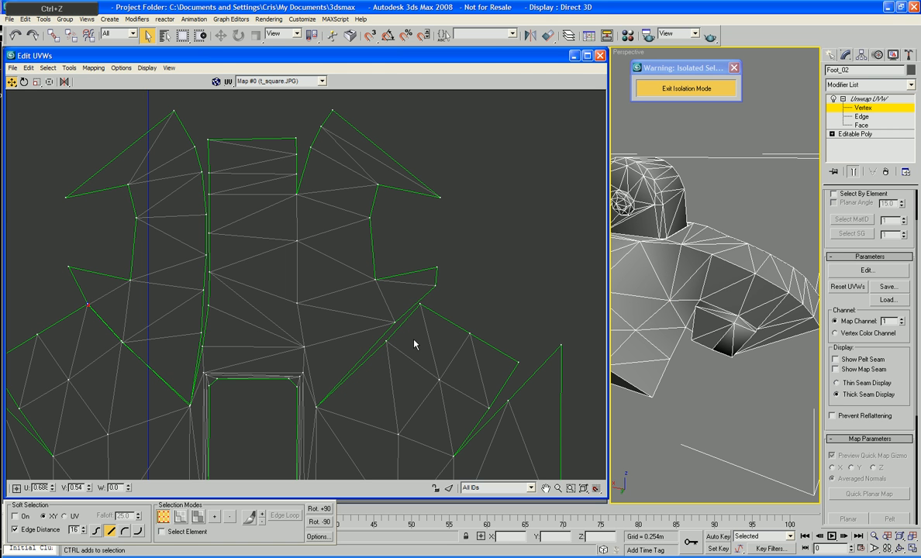
key("ctrl+z")
key("ctrl+z")
key("ctrl+z")
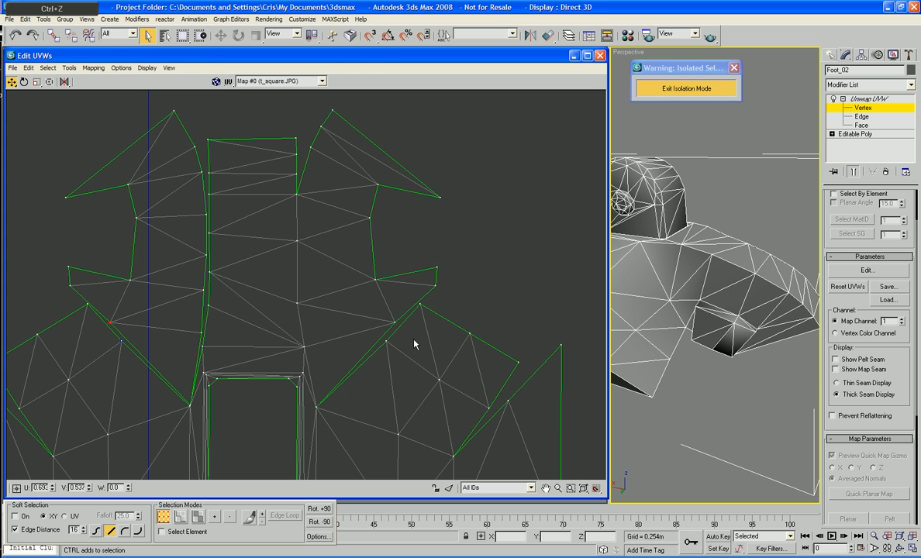
Target-weld the two outer lower vertices of both side pieces to their matches on the pieces below.
right_click(469, 299)
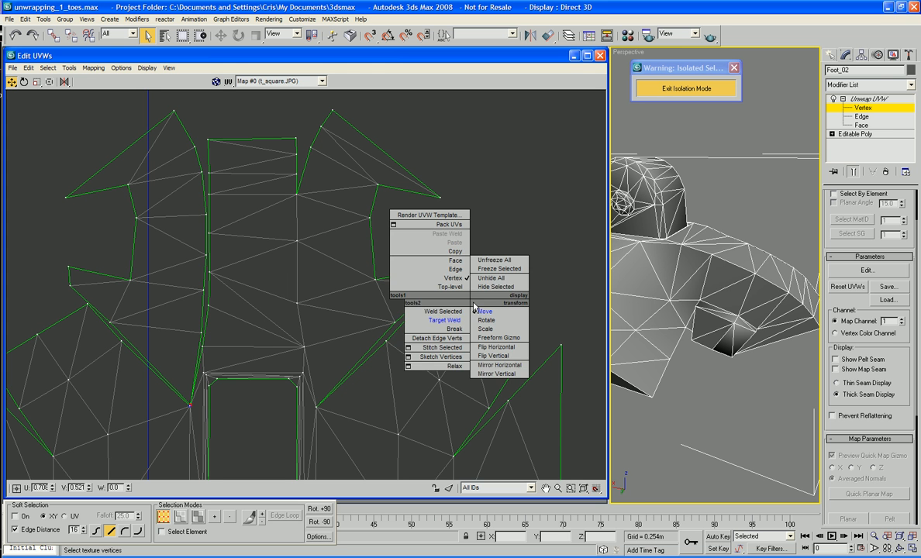
left_click(456, 327)
left_click_drag(392, 322, 386, 341)
left_click_drag(113, 322, 122, 340)
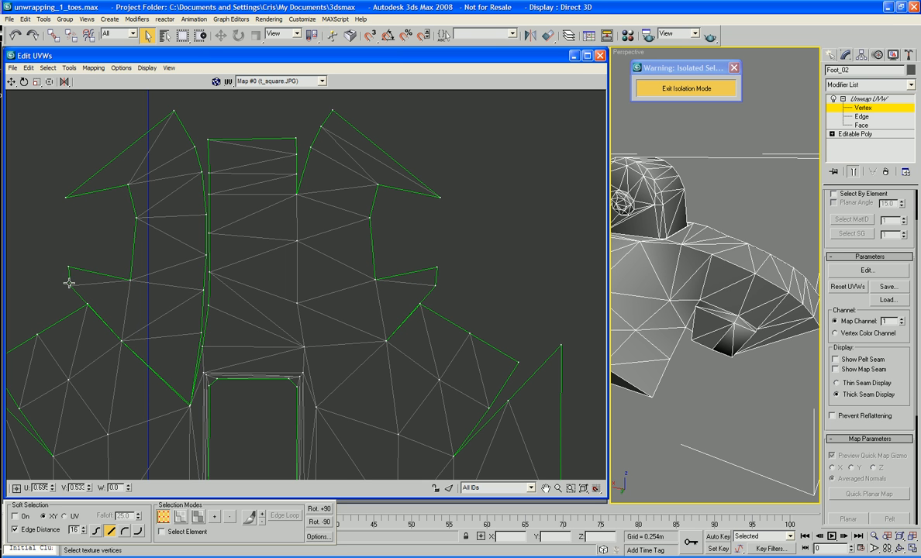
left_click_drag(72, 289, 87, 305)
left_click_drag(435, 289, 419, 304)
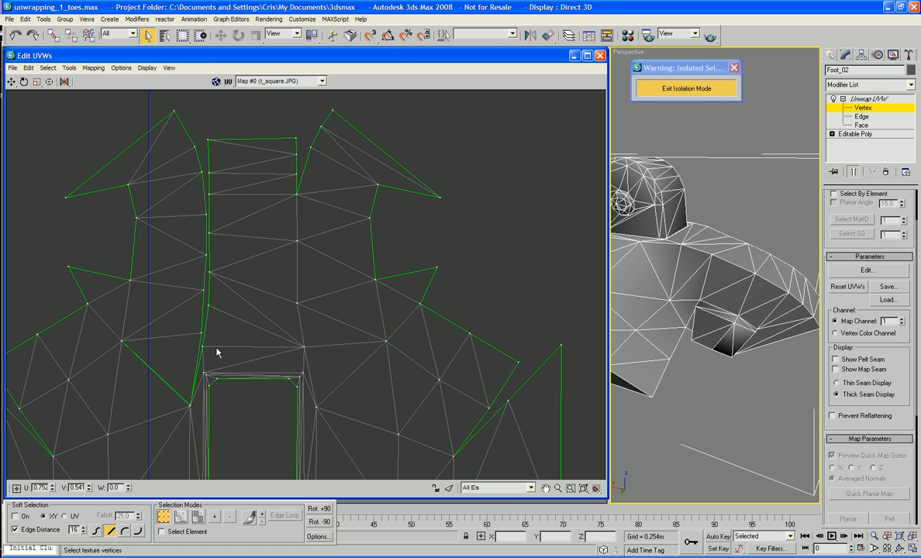
Target-weld the left side piece's inner-edge vertices to their matches up the central strip's left edge.
left_click_drag(201, 334, 202, 347)
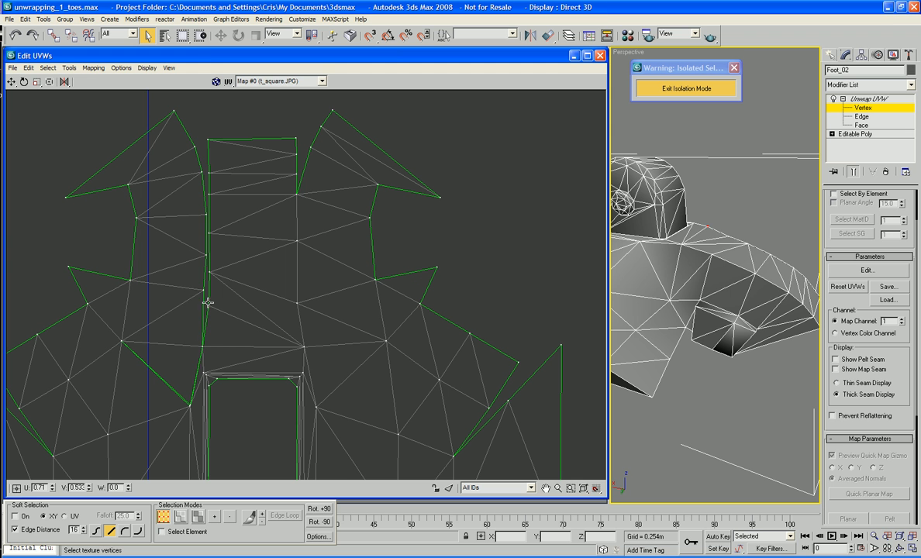
left_click_drag(204, 292, 207, 305)
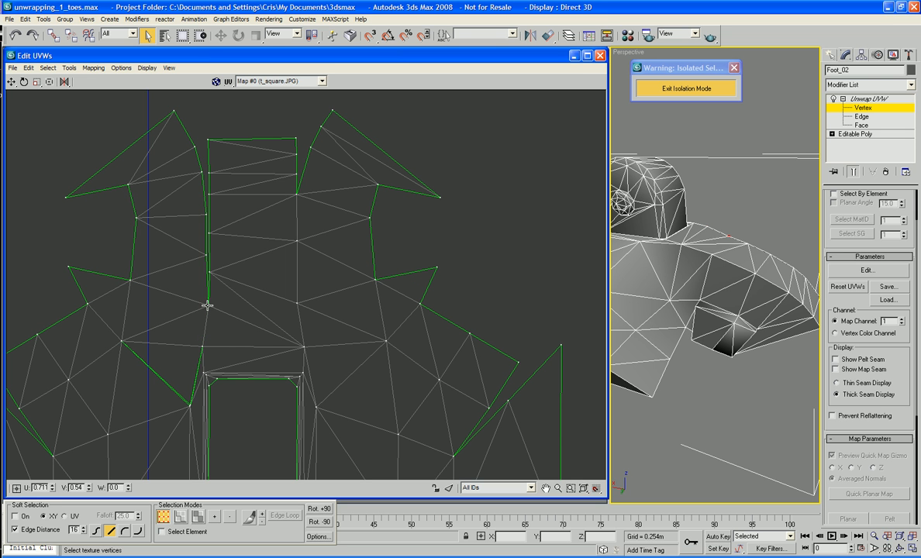
left_click_drag(205, 252, 211, 269)
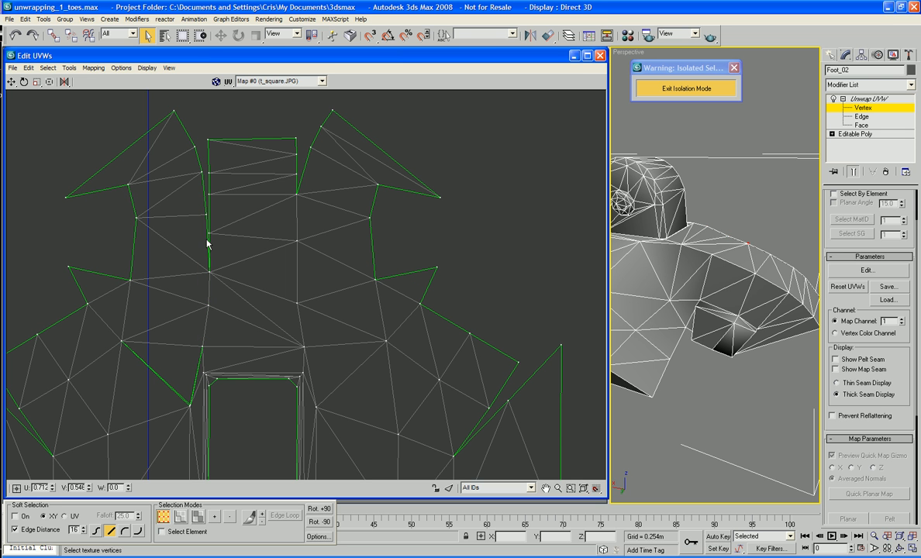
left_click_drag(205, 216, 209, 194)
Examine the welded UV layout and the foot model from another side for pieces still unattached.
scroll(462, 232, "down", 5)
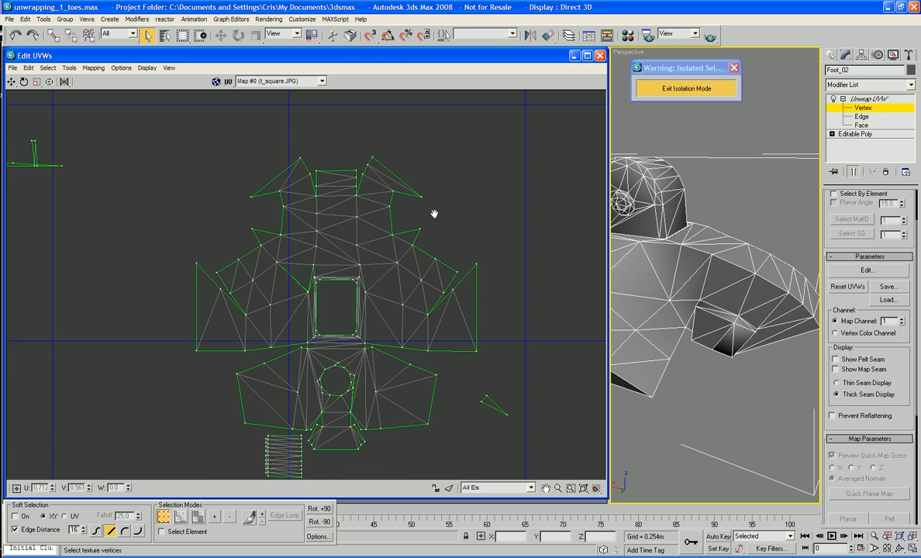
scroll(462, 236, "up", 2)
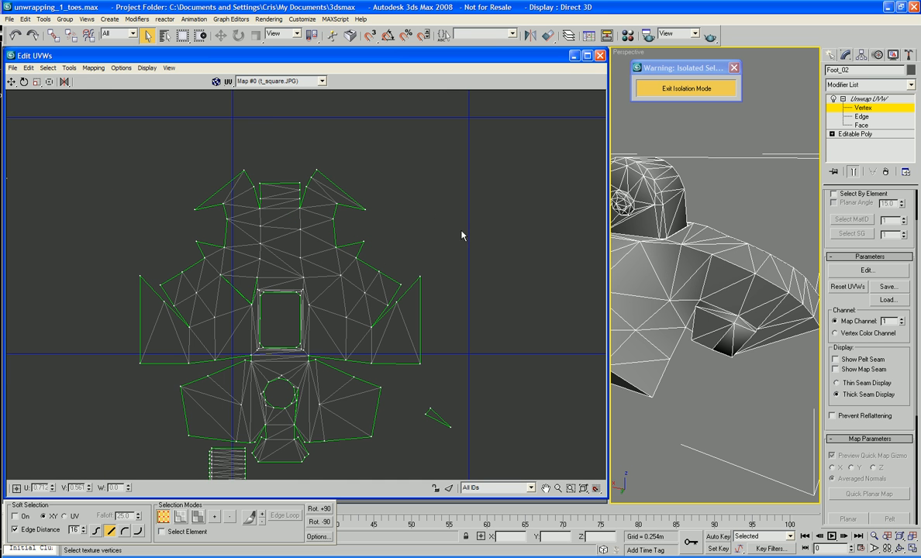
scroll(389, 236, "up", 2)
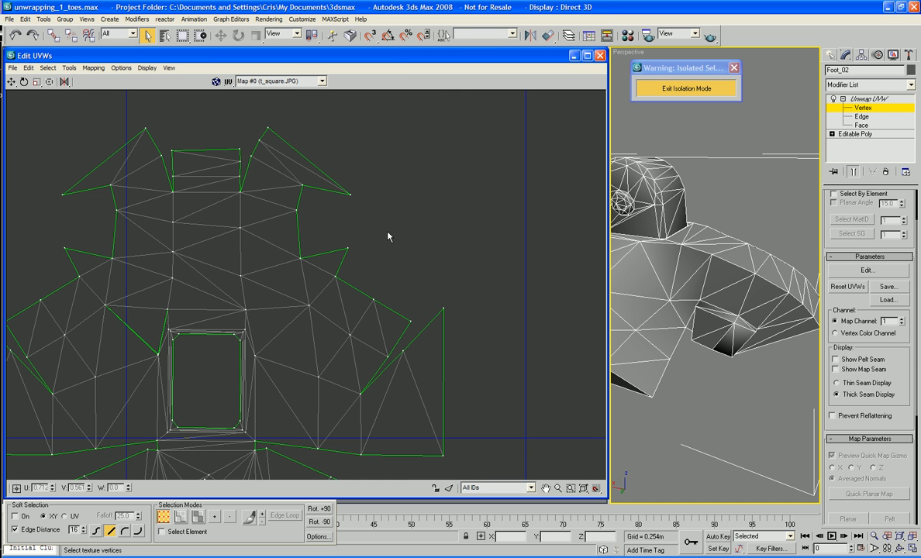
middle_click_drag(653, 312, 718, 324)
scroll(717, 324, "down", 3)
scroll(612, 349, "down", 3)
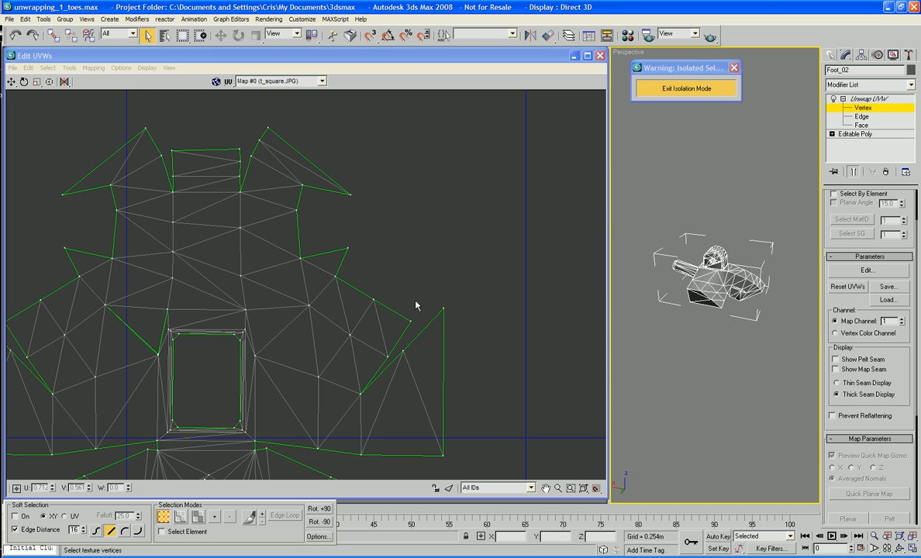
scroll(429, 217, "down", 2)
scroll(318, 230, "down", 3)
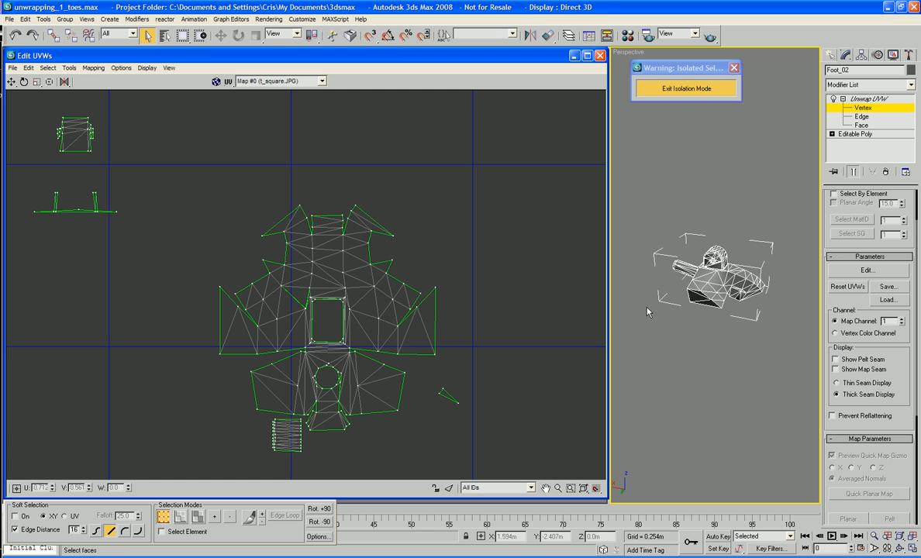
middle_click_drag(760, 324, 705, 293)
key("space")
In face mode, select the adjoining outer faces of the small block on the foot's lower edge in the perspective view.
right_click(467, 336)
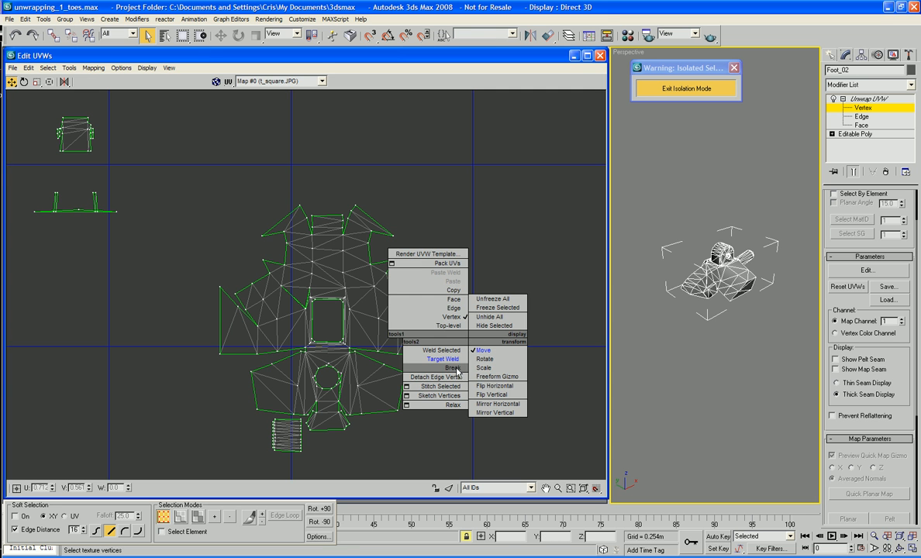
left_click(455, 300)
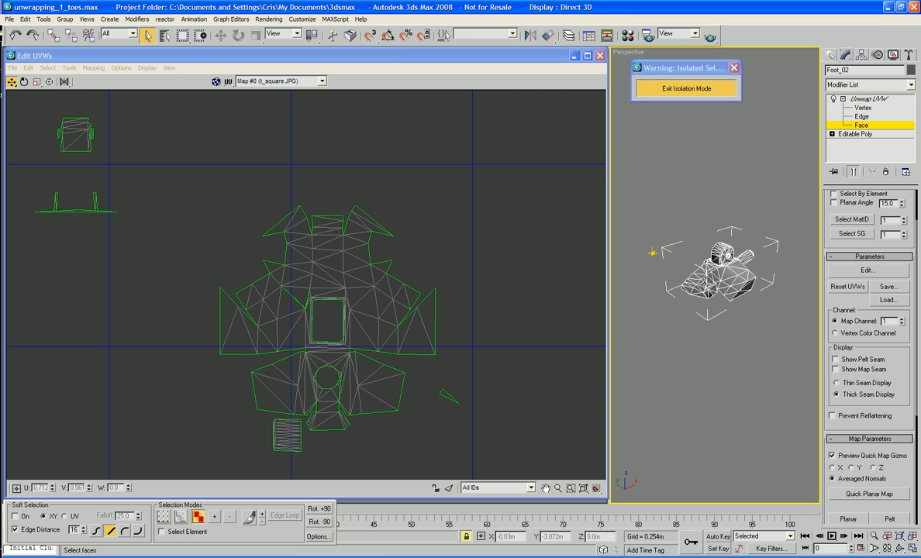
right_click(710, 284)
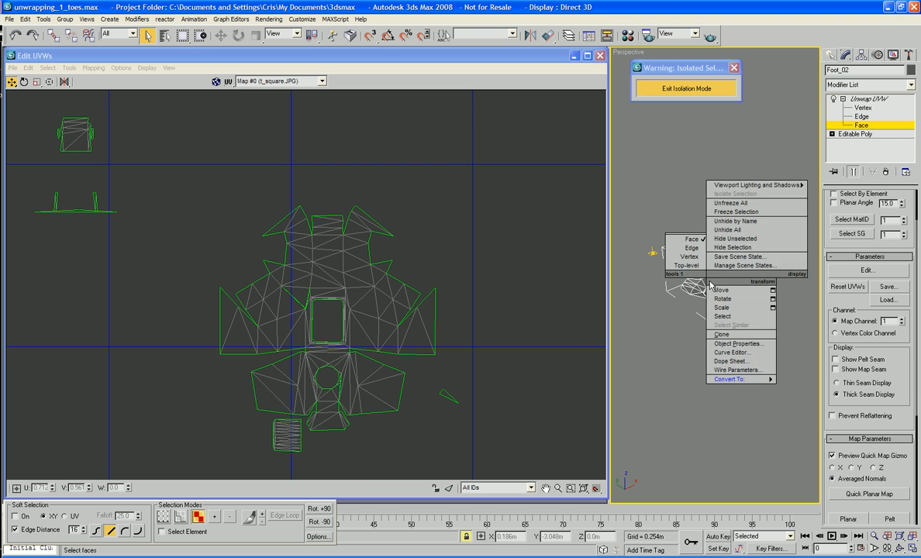
key("space")
left_click(297, 254)
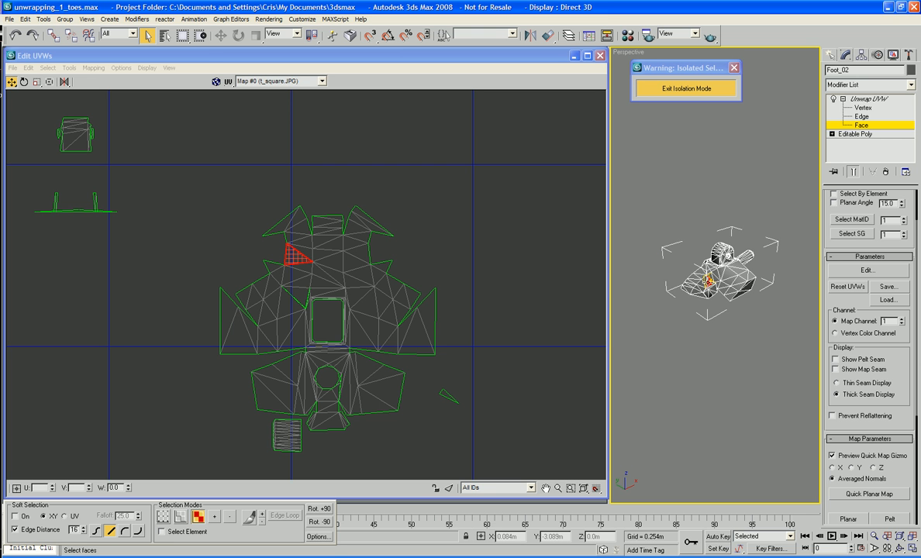
scroll(705, 279, "up", 6)
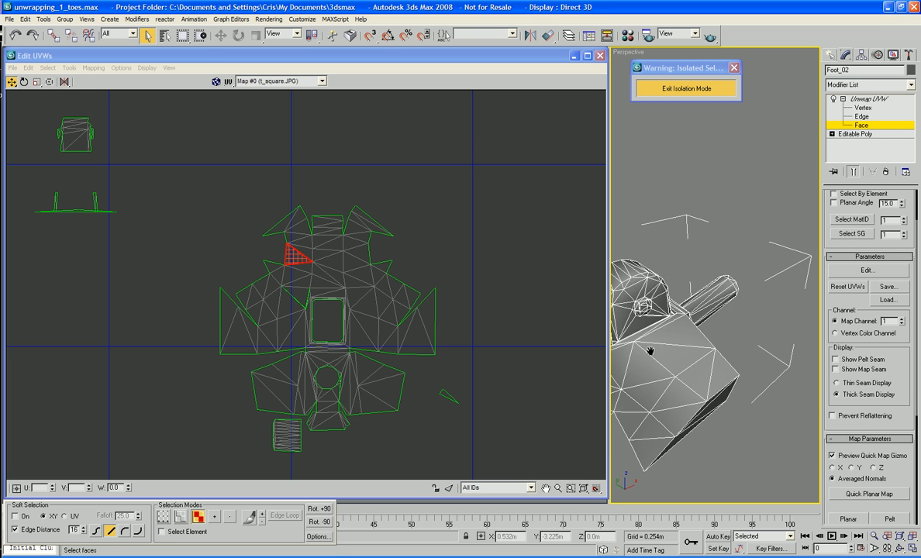
left_click(719, 341)
key("super")
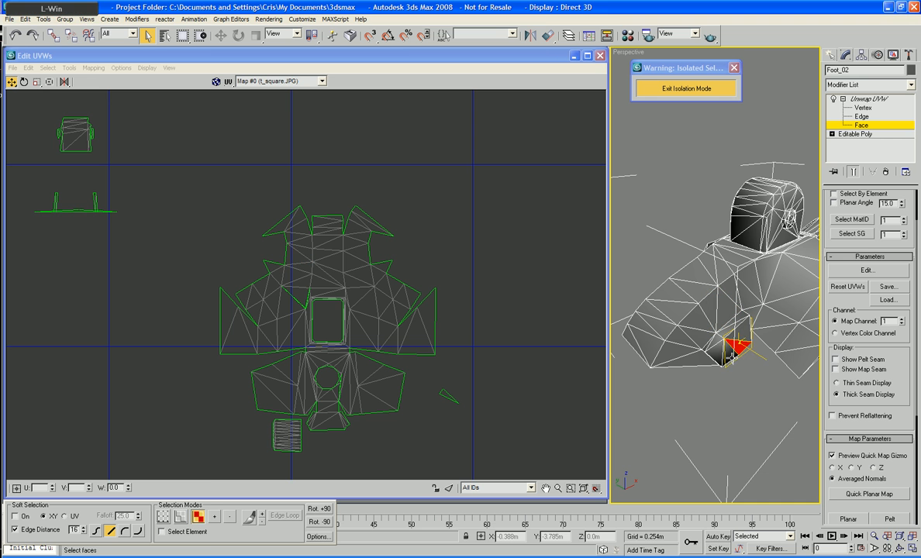
left_click(716, 354)
key("super")
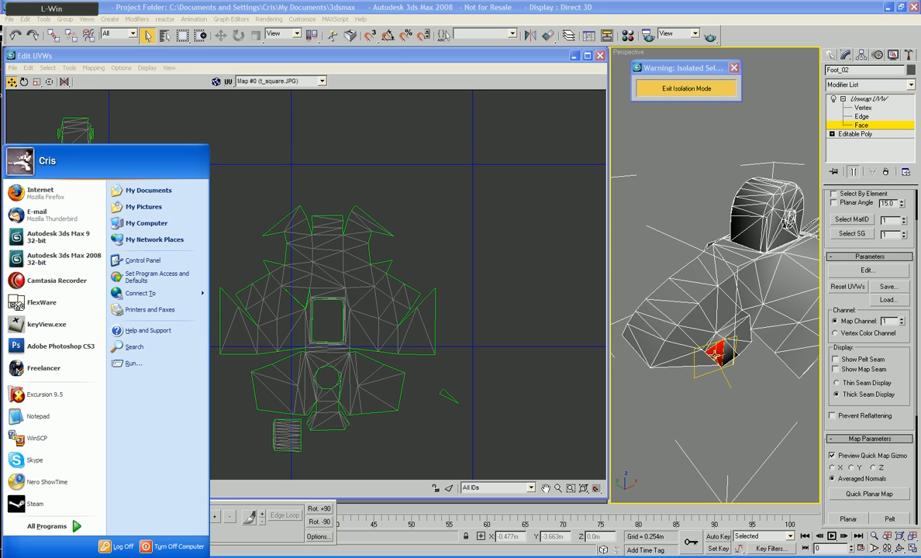
key("super")
left_click(730, 350, "ctrl")
left_click(737, 346, "ctrl")
left_click(741, 333, "ctrl")
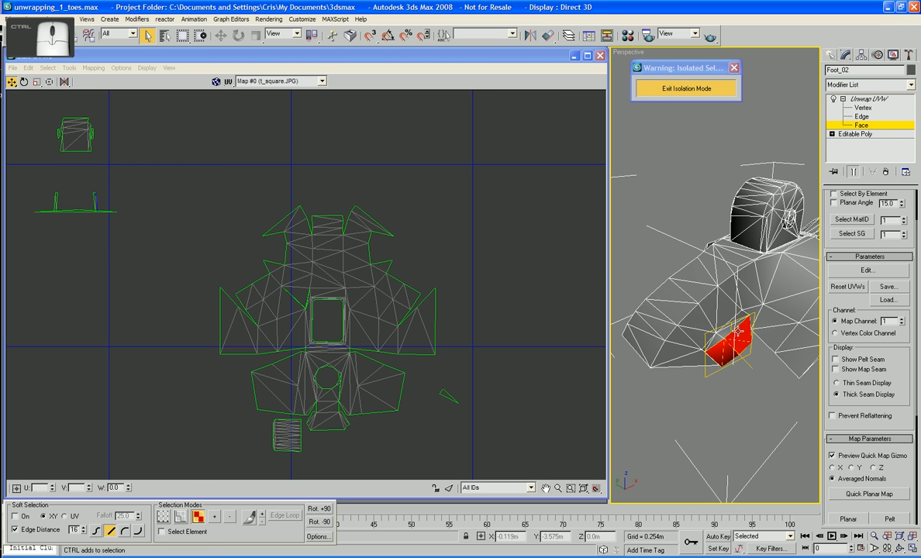
Move the selected block's UV piece across to the upper left side of the main foot layout.
key("space")
middle_click_drag(754, 354, 787, 351, "alt")
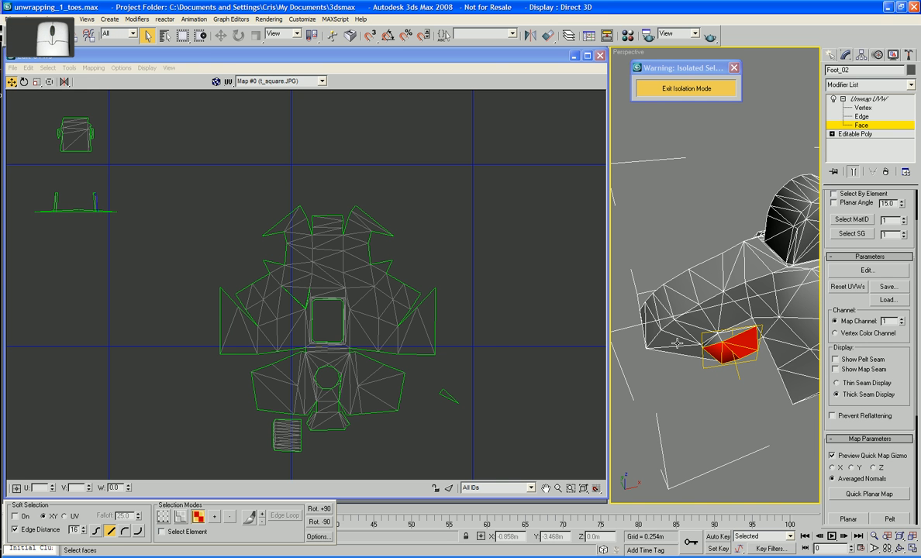
scroll(473, 362, "down", 5)
middle_click_drag(538, 367, 440, 350)
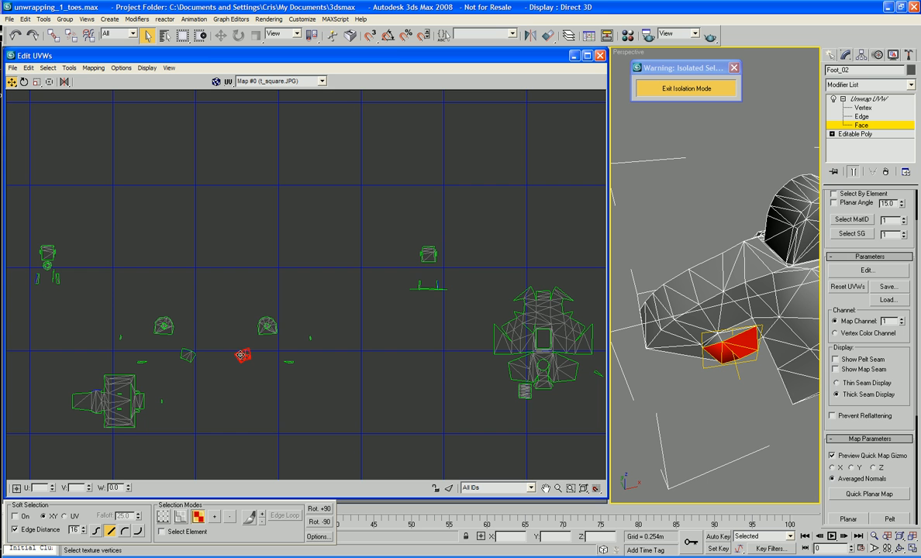
left_click_drag(245, 355, 495, 312)
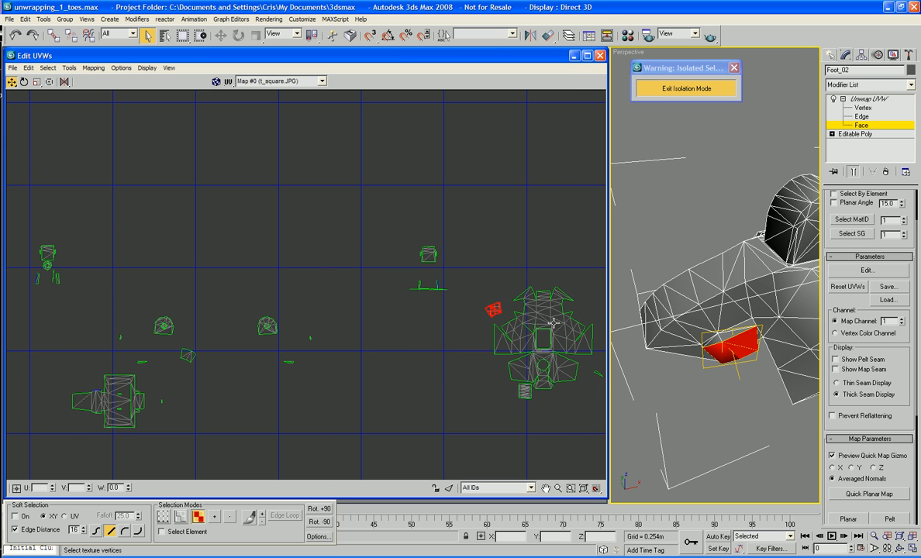
middle_click_drag(553, 323, 511, 323)
scroll(511, 323, "up", 3)
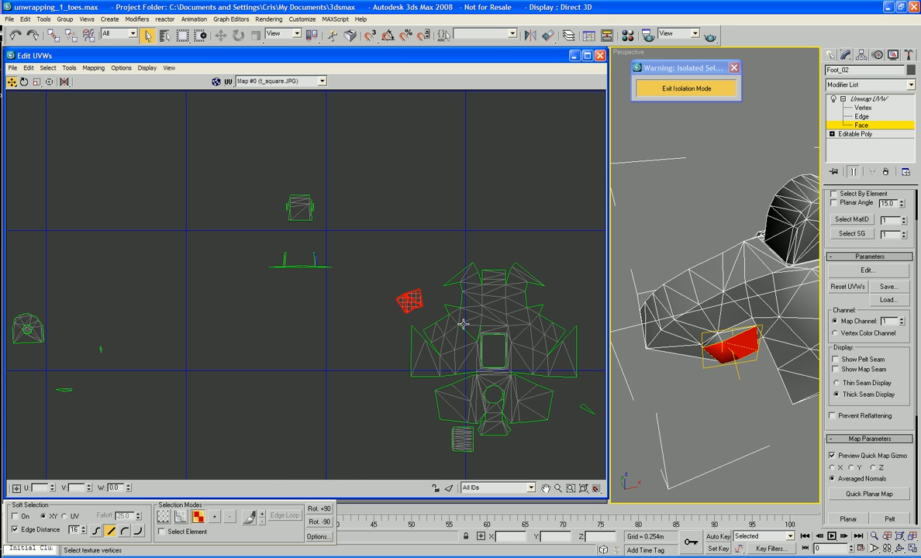
Select the narrow strip of faces along the block's upper edge and move its UV piece beside the block piece near the main layout.
left_click(709, 340)
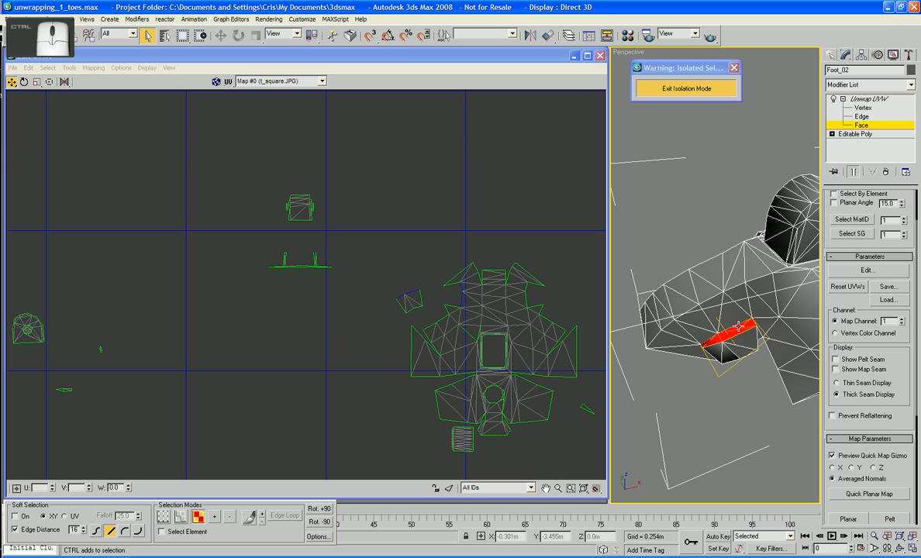
scroll(300, 309, "down", 5)
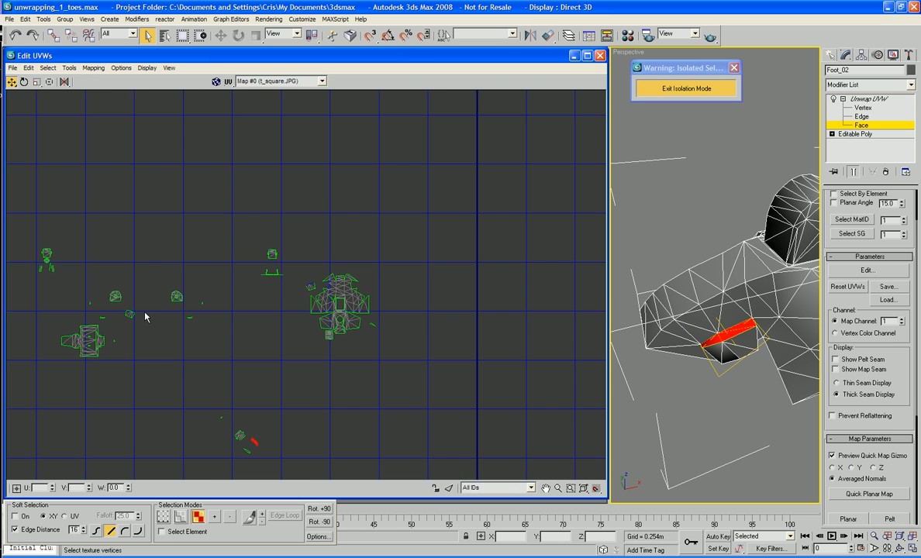
scroll(145, 316, "up", 3)
middle_click_drag(198, 311, 417, 390)
left_click_drag(403, 342, 432, 128)
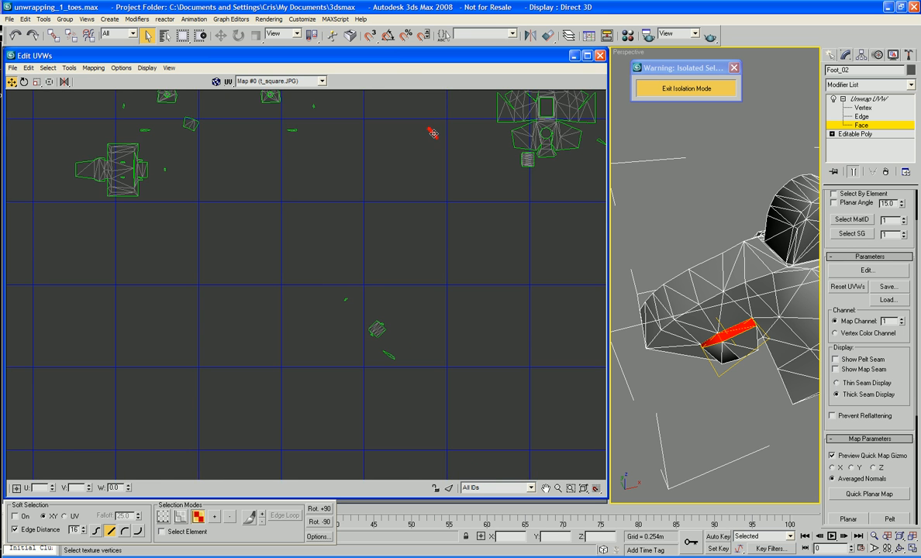
middle_click_drag(457, 142, 420, 334)
left_click_drag(396, 319, 447, 256)
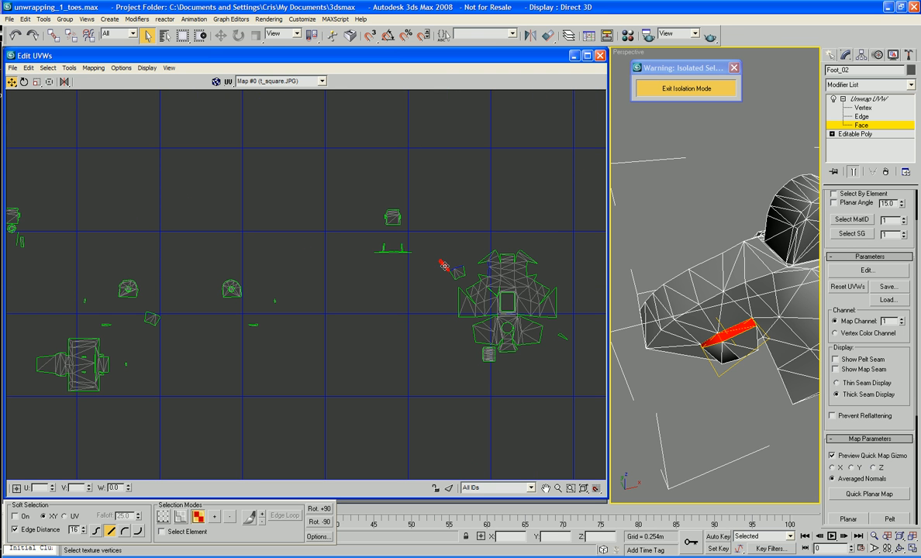
Select the narrow face strip on the block's side and move its UV piece beside the other block pieces near the main foot layout.
middle_click_drag(738, 383, 697, 348, "alt")
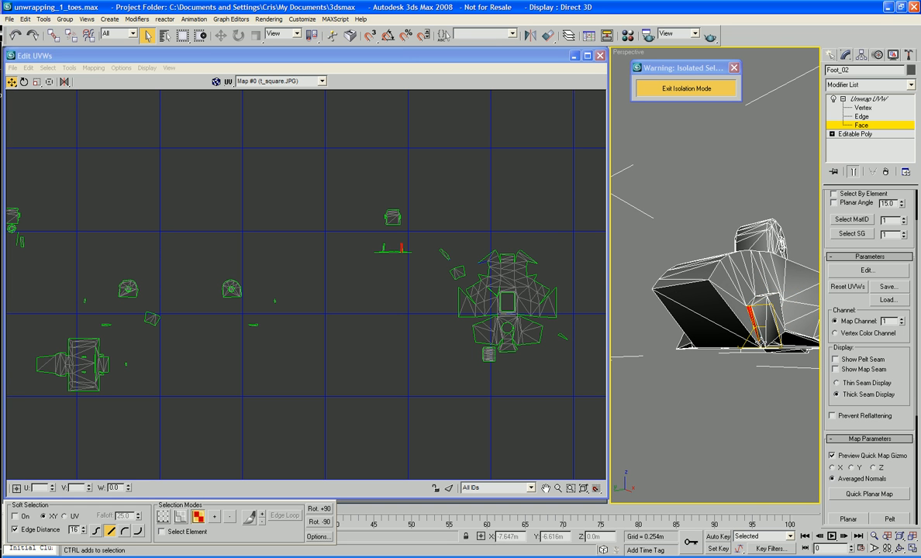
scroll(381, 347, "down", 4)
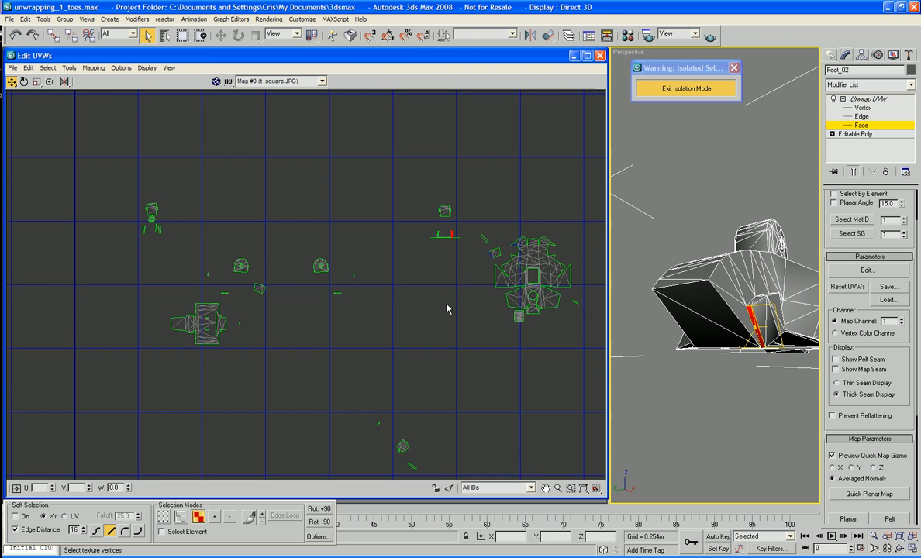
middle_click_drag(376, 345, 333, 300)
scroll(293, 262, "up", 4)
scroll(419, 319, "down", 3)
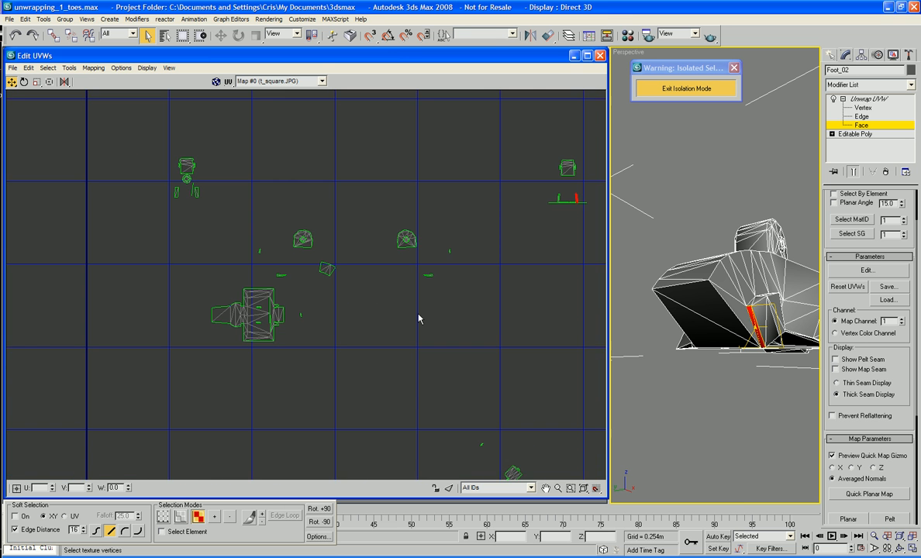
middle_click_drag(493, 344, 390, 422)
scroll(394, 423, "up", 3)
middle_click_drag(443, 241, 392, 339)
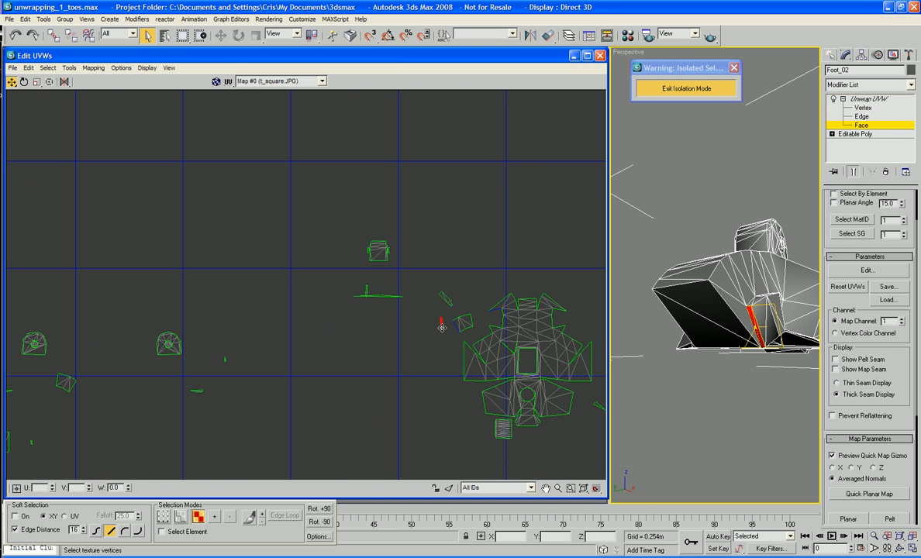
Select the faces on the block's opposite side and move their UV piece below the narrow strip, beside the main foot layout.
middle_click_drag(617, 312, 624, 383, "alt")
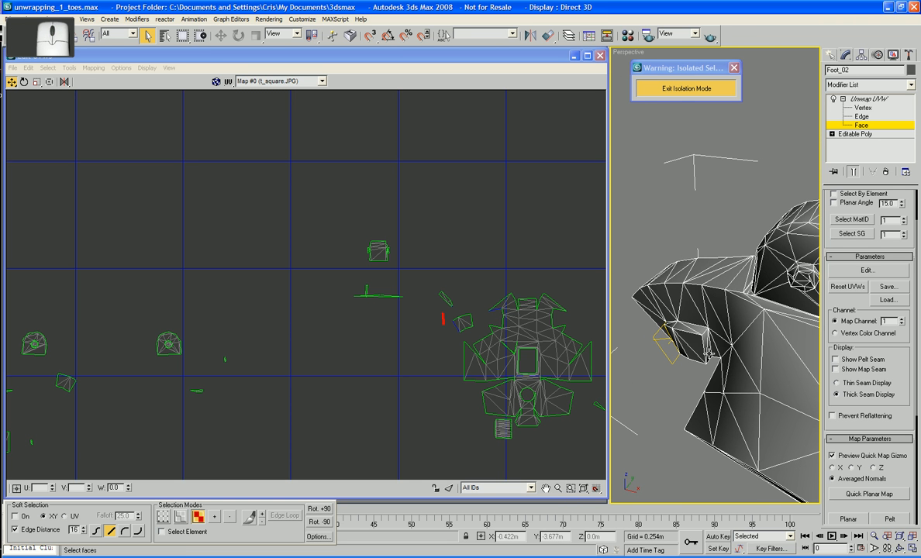
left_click(707, 345)
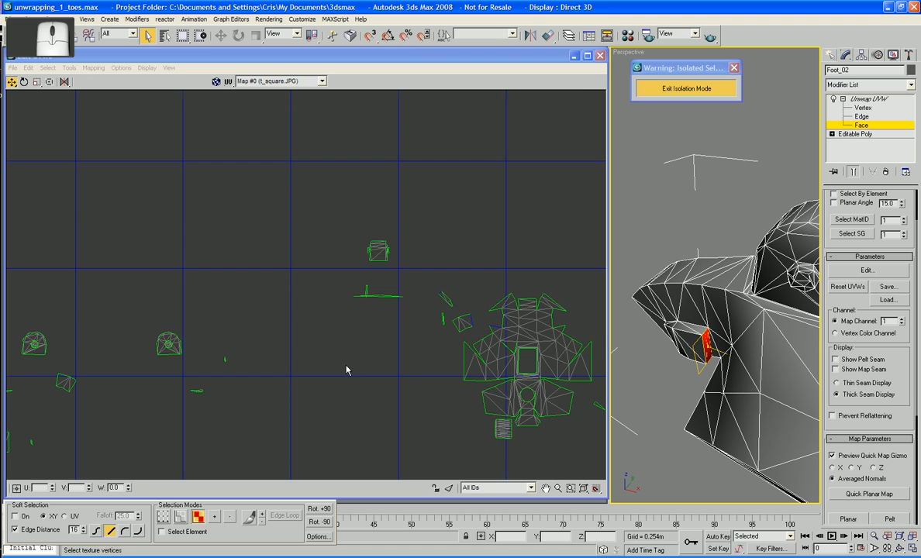
middle_click_drag(345, 369, 406, 355)
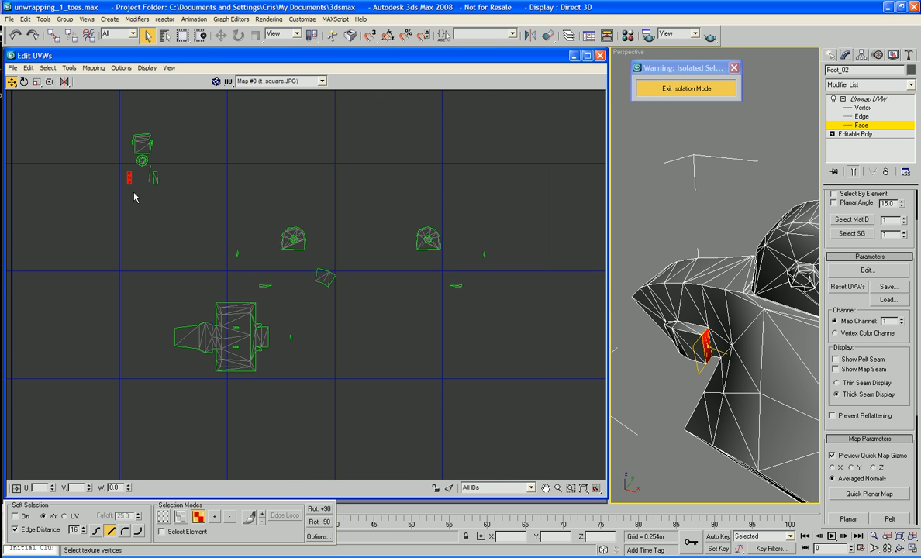
left_click_drag(129, 183, 567, 272)
middle_click_drag(567, 272, 370, 321)
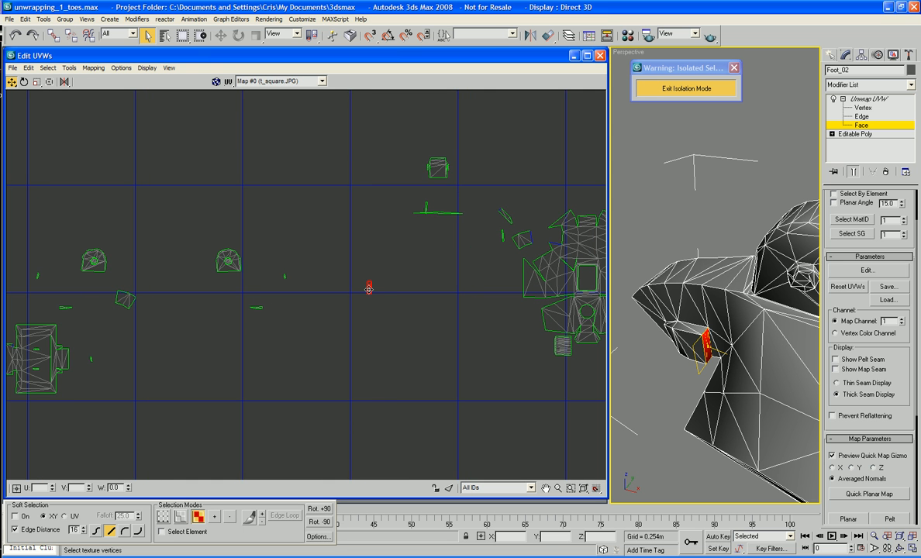
left_click_drag(368, 290, 506, 257)
scroll(562, 254, "up", 8)
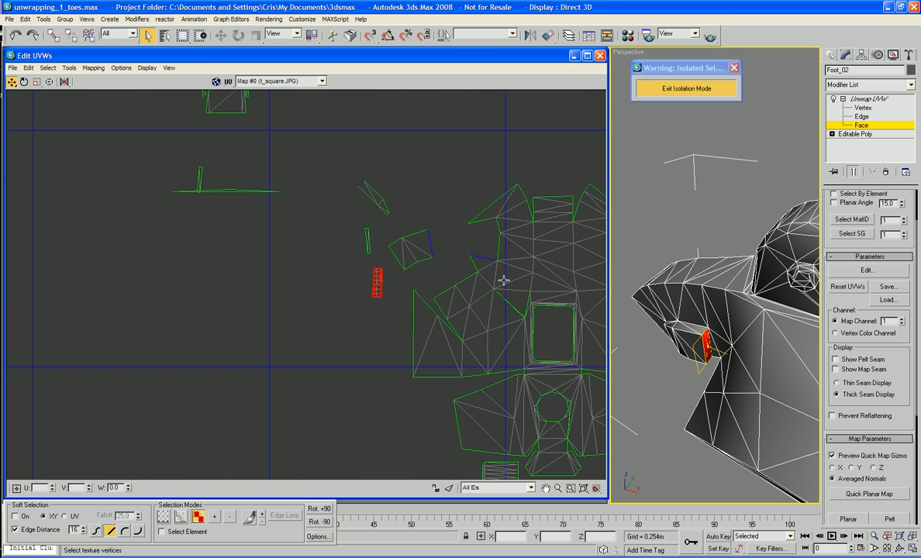
Select the wider side strip and move and rotate it to sit flush against the matching right edge of the block's UV piece.
left_click(339, 338)
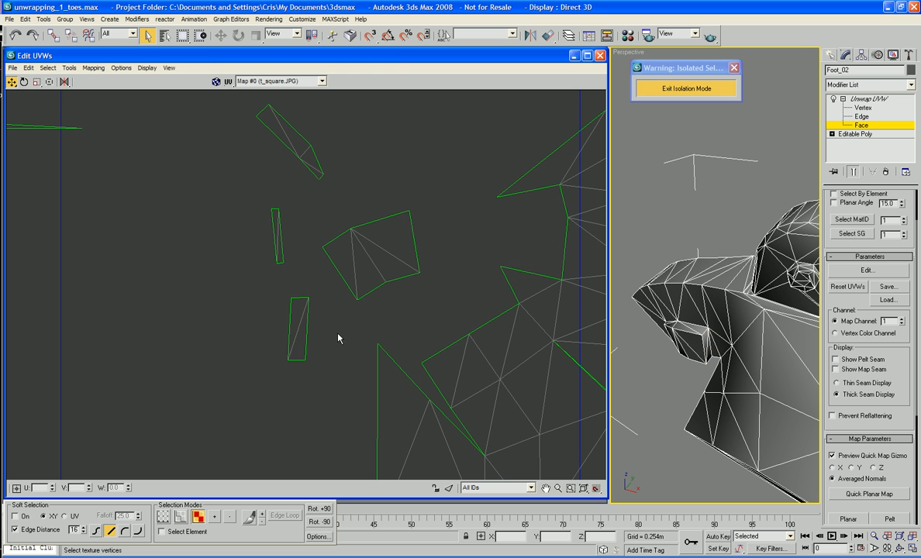
left_click(302, 333)
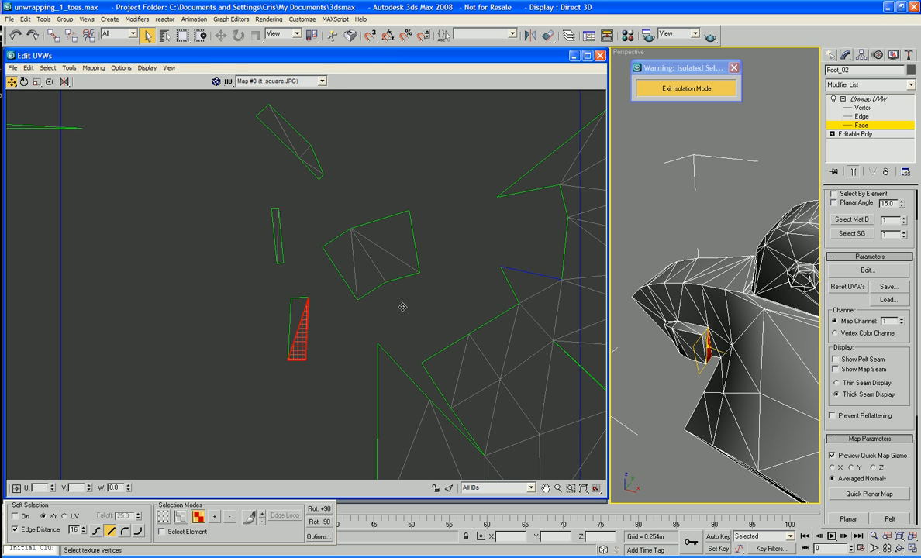
left_click(292, 309)
middle_click_drag(441, 299, 414, 330)
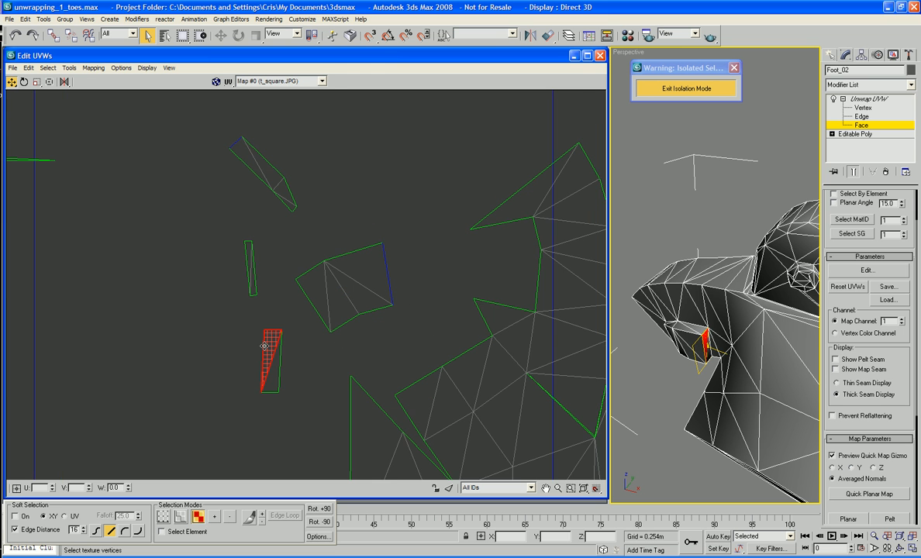
left_click(256, 325)
left_click_drag(286, 417, 385, 254)
right_click(382, 258)
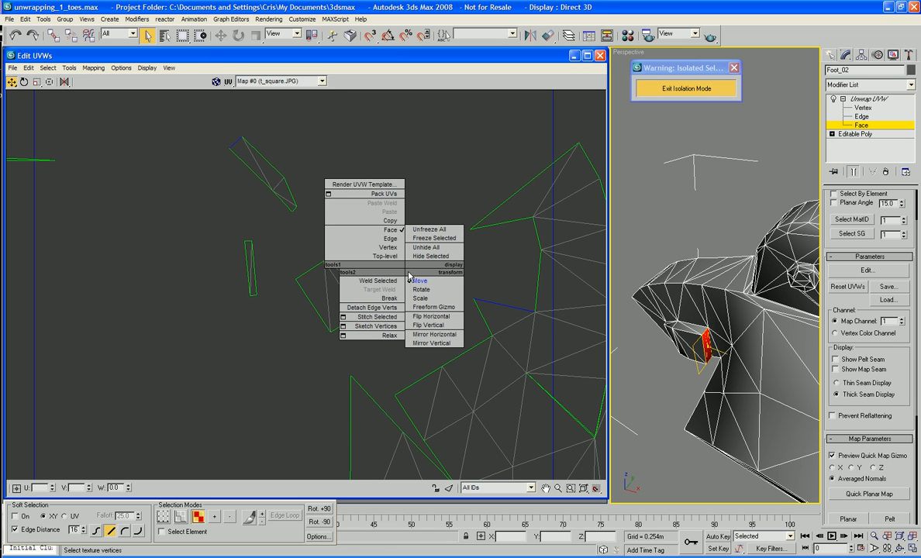
left_click(421, 291)
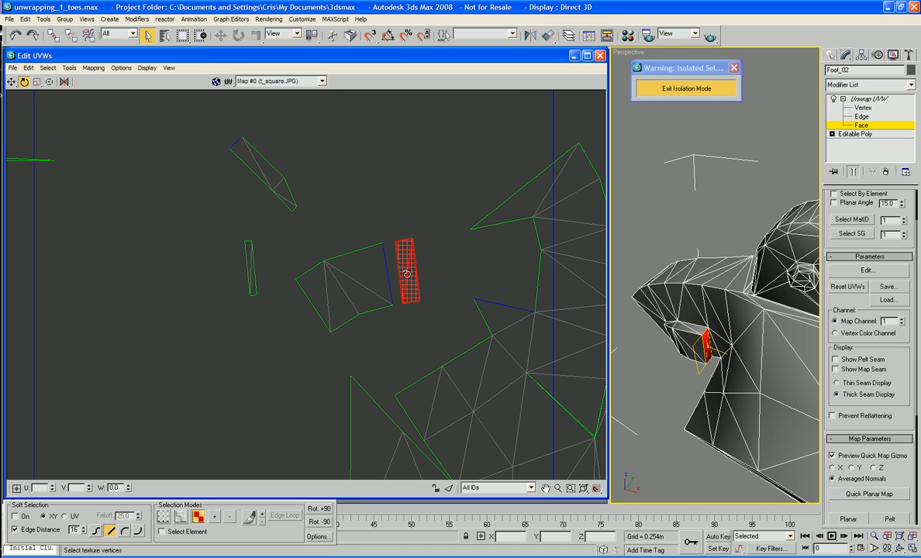
right_click(406, 275)
left_click(412, 285)
left_click_drag(414, 278, 405, 278)
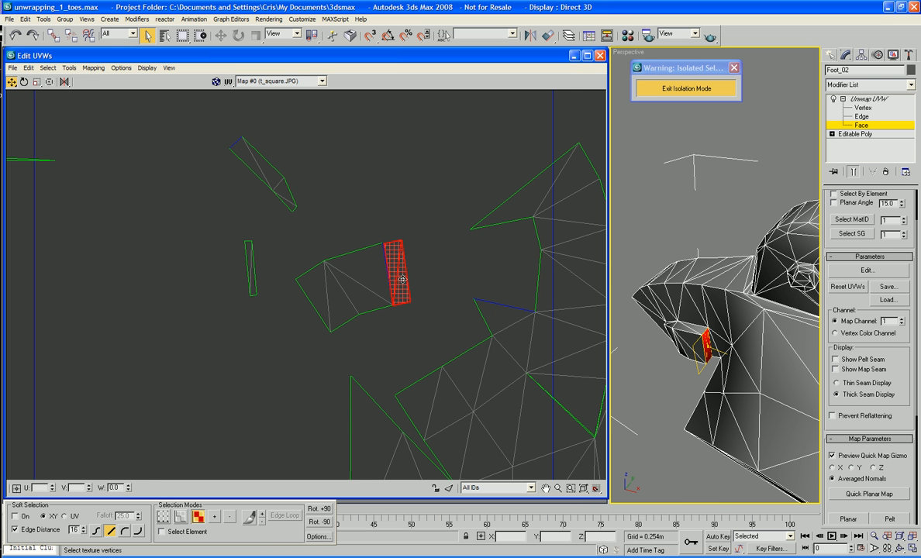
Select the thin side strip, rotate it and place it along the lower-left edge of the block's UV piece.
left_click(252, 279)
left_click_drag(205, 197, 267, 304)
right_click(253, 265)
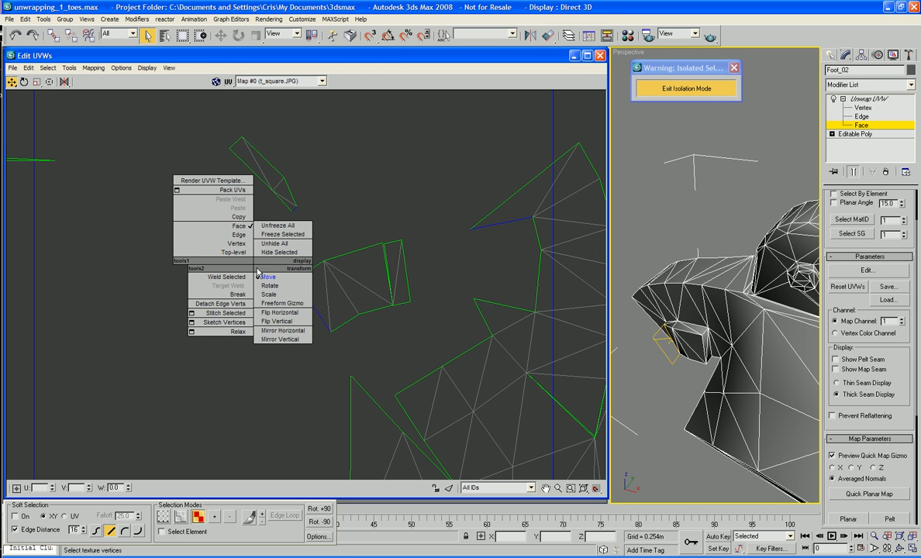
left_click(269, 285)
left_click_drag(248, 267, 314, 318)
right_click(254, 285)
left_click(256, 285)
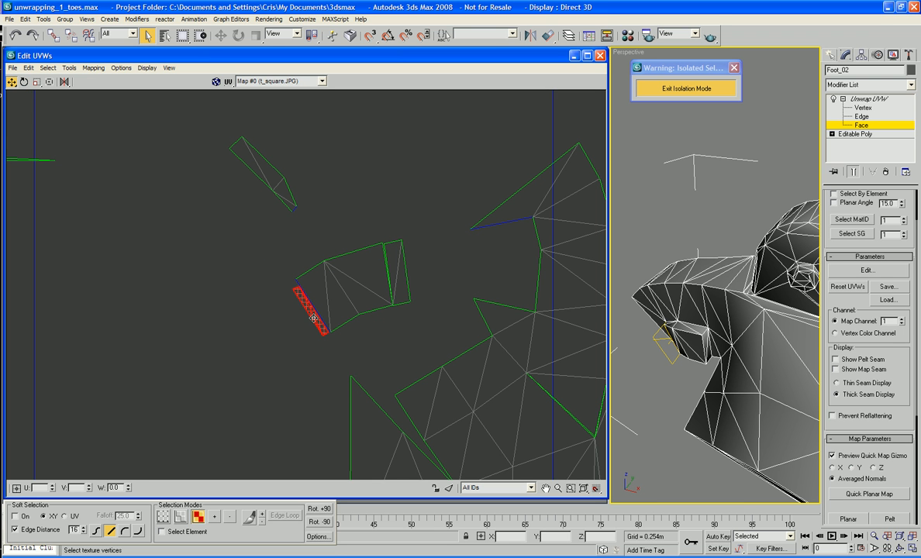
left_click(273, 318)
Check which block edges the upper strip's triangles share, and rotate the whole strip to follow the upper edge of the block's UV piece.
left_click(257, 174)
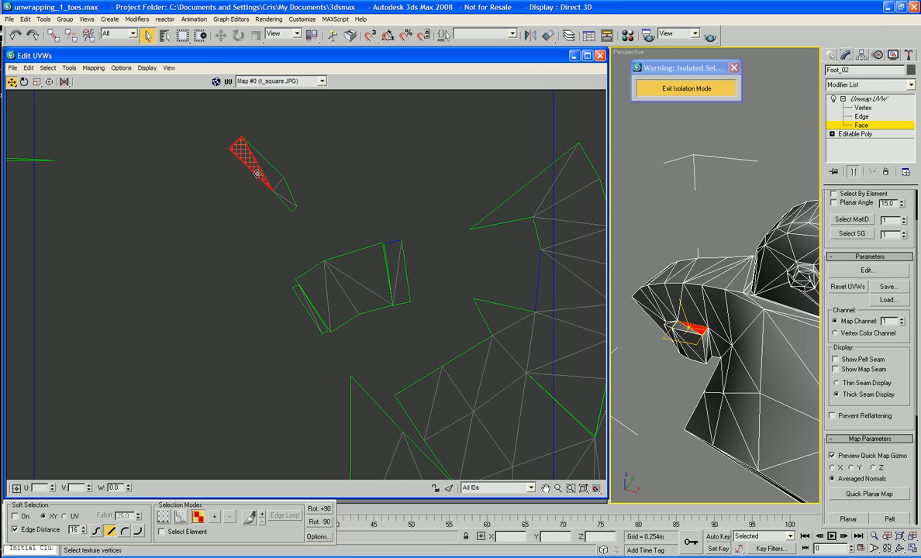
left_click(275, 174)
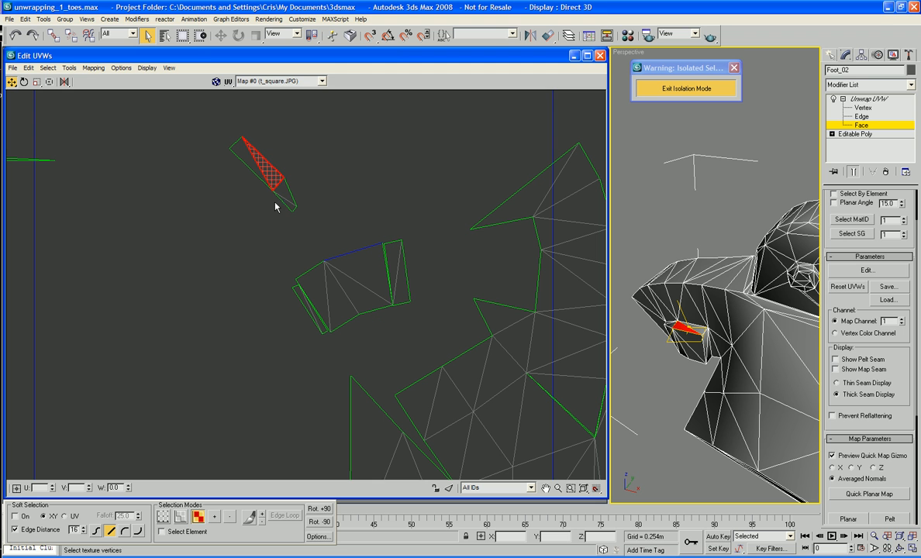
left_click(285, 195)
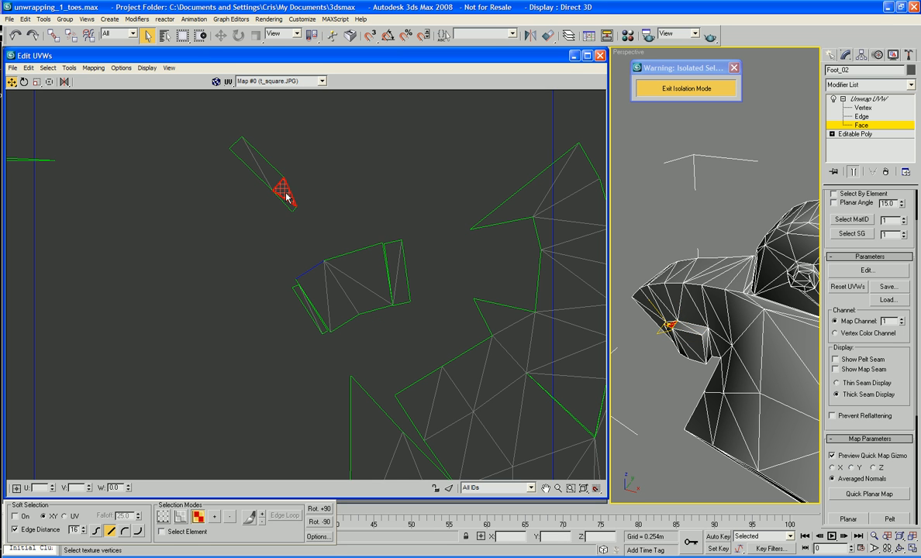
left_click(270, 178)
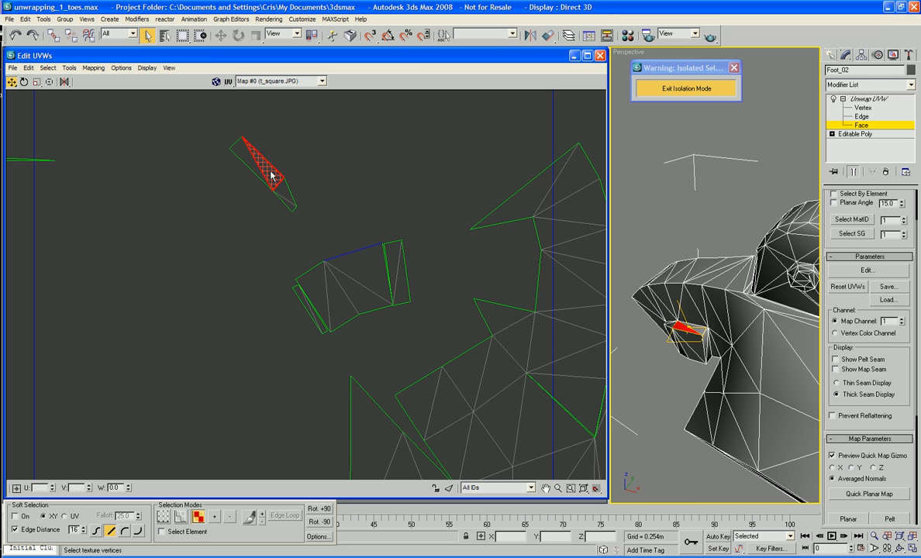
left_click(286, 195)
left_click(320, 219)
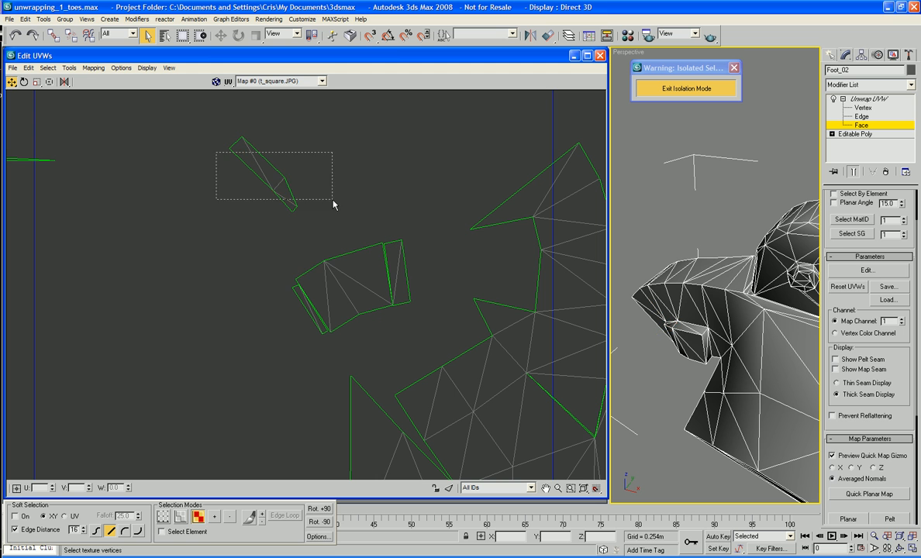
left_click_drag(334, 204, 232, 56)
right_click(281, 168)
left_click(280, 193)
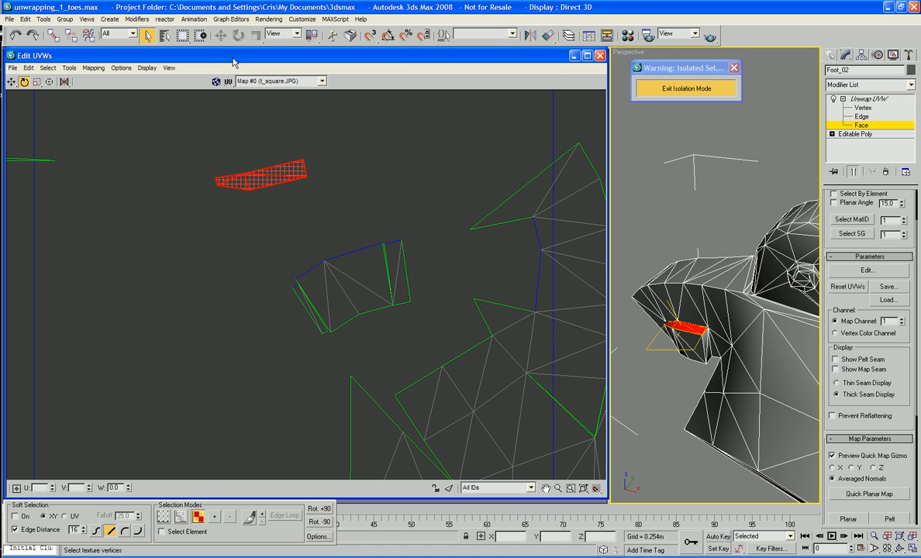
Move the upper strip against the upper edge of the block's UV piece and fine-tune its rotation.
right_click(273, 181)
left_click(277, 188)
left_click_drag(277, 182, 349, 245)
right_click(350, 244)
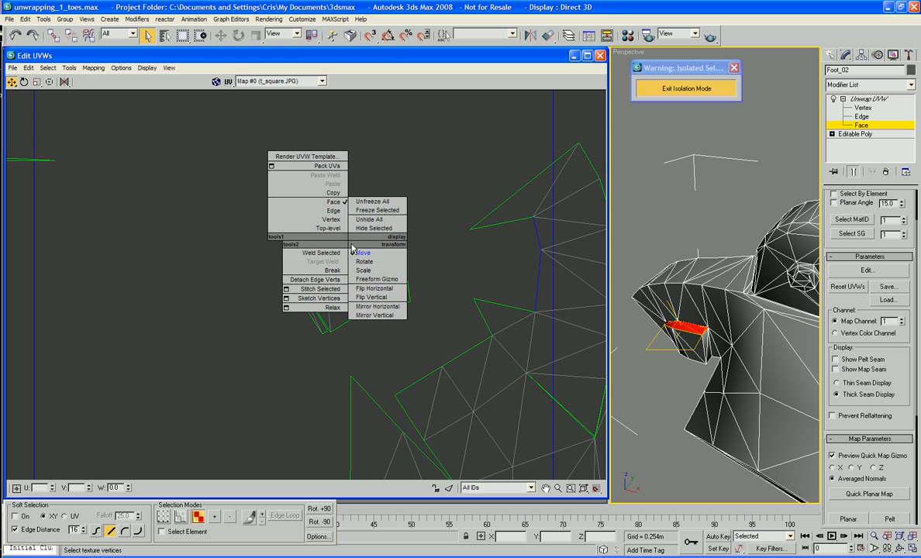
left_click(362, 248)
right_click(362, 242)
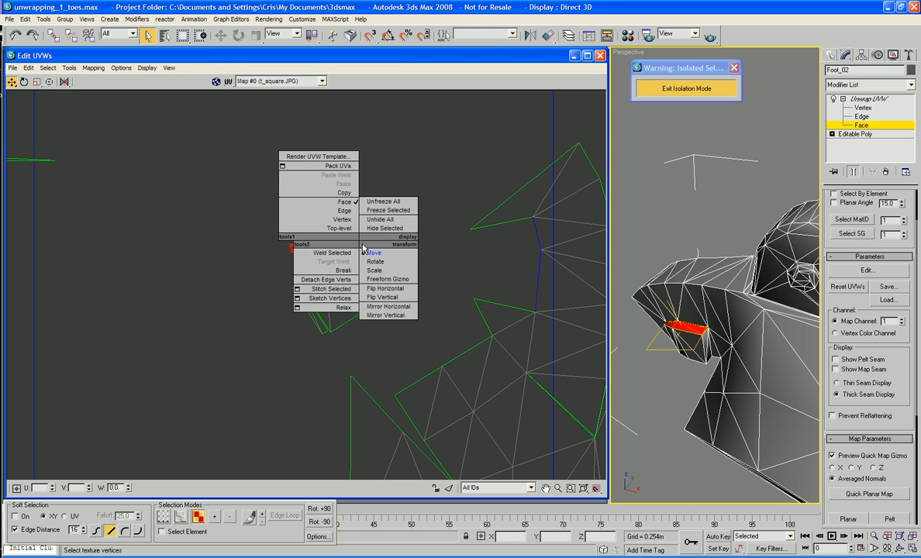
left_click(378, 261)
left_click_drag(364, 237, 364, 238)
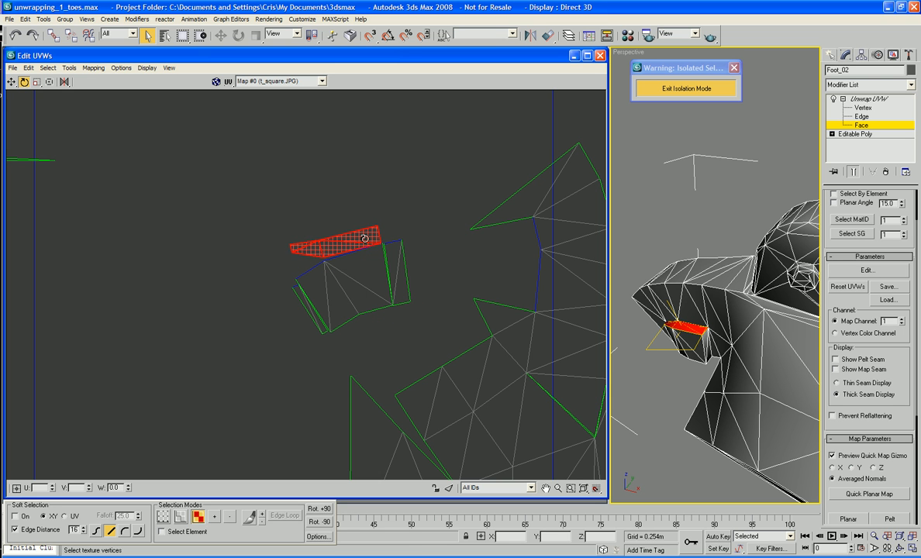
In vertex mode, target weld the corner vertices of the three strips to the matching vertices of the block's UV piece.
scroll(375, 296, "up", 5)
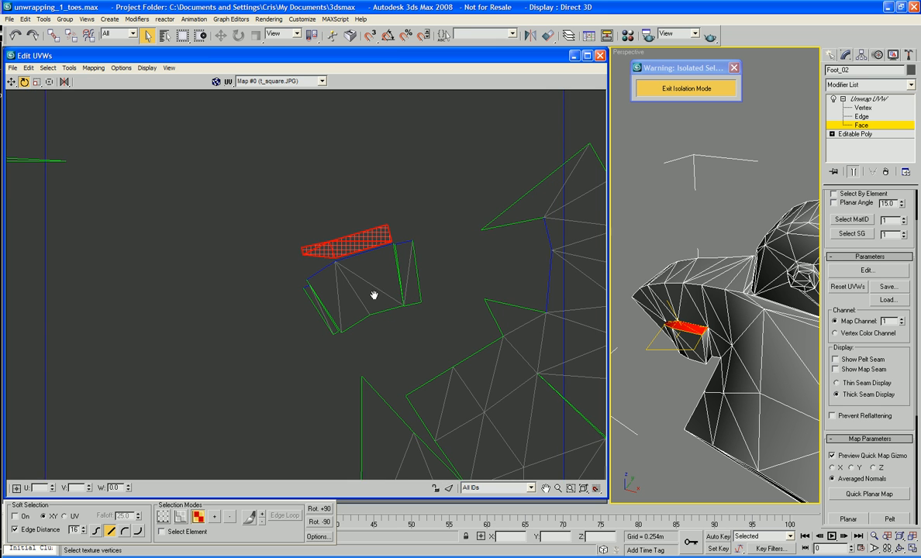
right_click(247, 255)
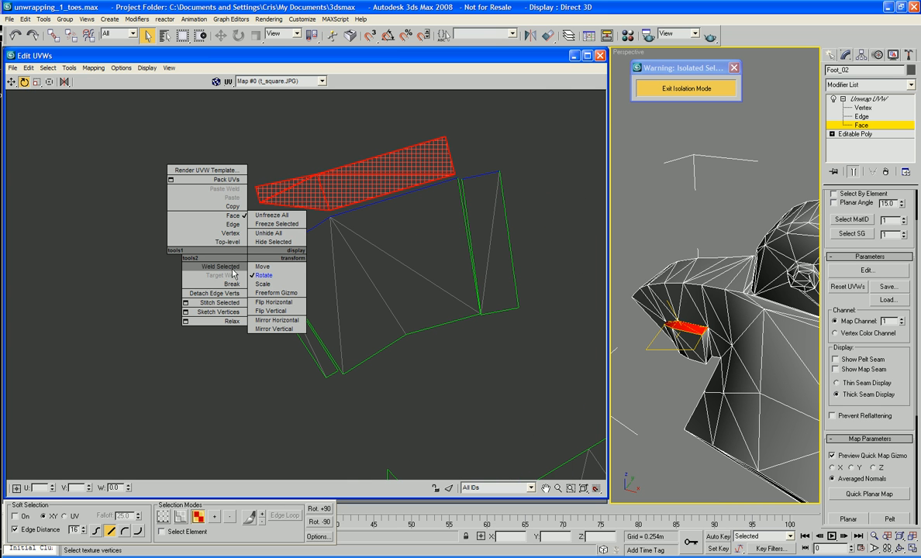
left_click(230, 233)
right_click(231, 228)
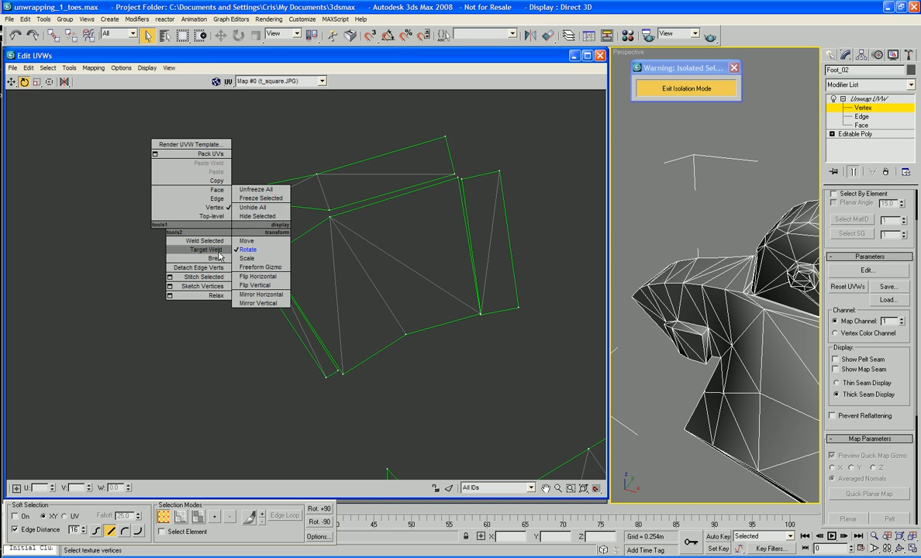
left_click(247, 241)
left_click(268, 258)
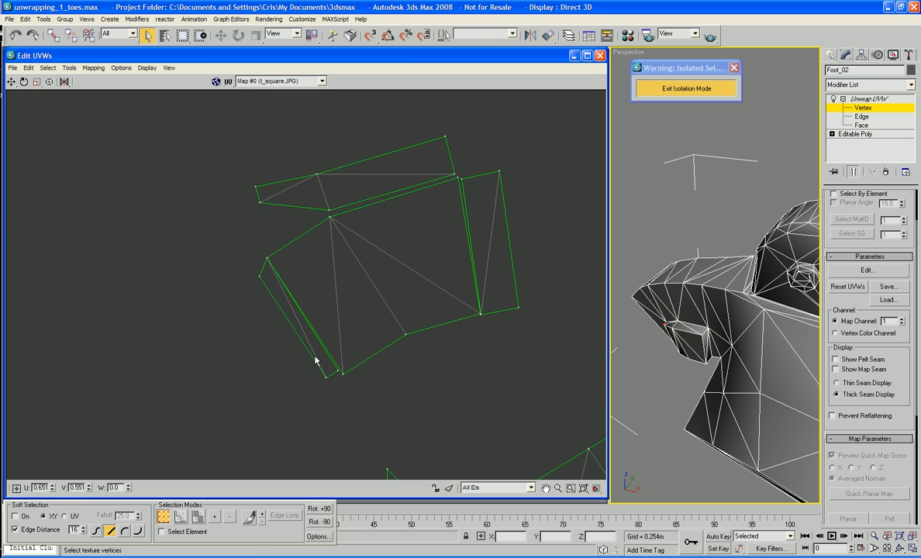
left_click(340, 373)
left_click_drag(463, 180, 457, 177)
left_click_drag(328, 207, 329, 216)
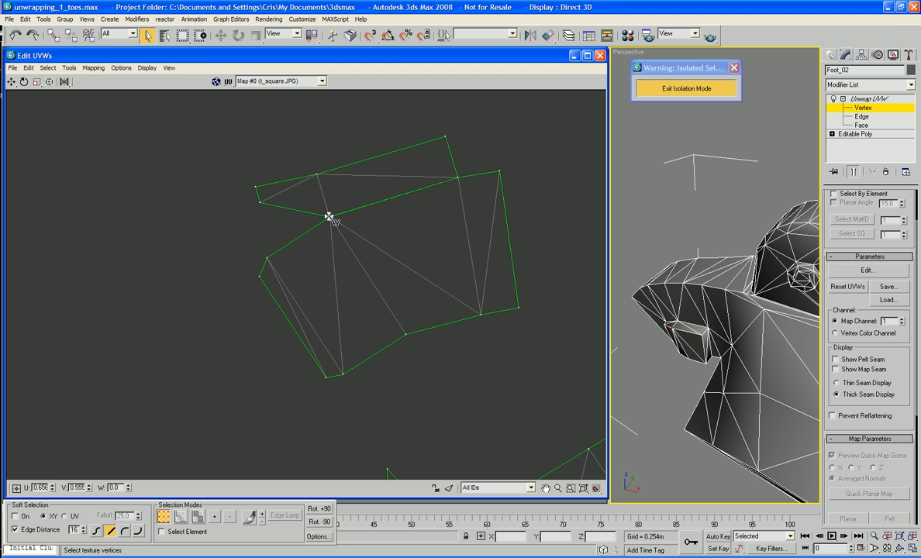
left_click_drag(260, 201, 268, 258)
Move the upper strip's outer left corner vertex down closer to the block piece to even out the stretched triangle.
key("e")
left_click(255, 187)
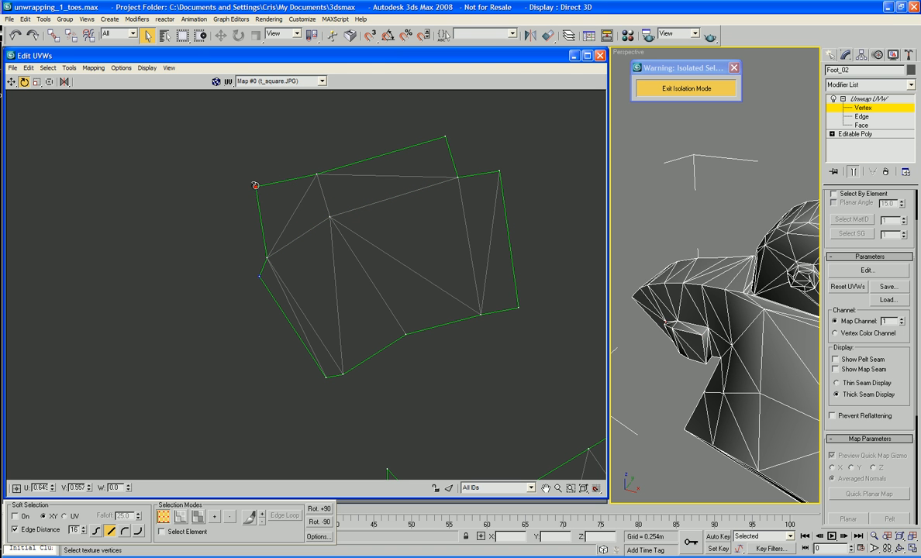
right_click(256, 186)
left_click(264, 192)
left_click_drag(256, 187, 256, 218)
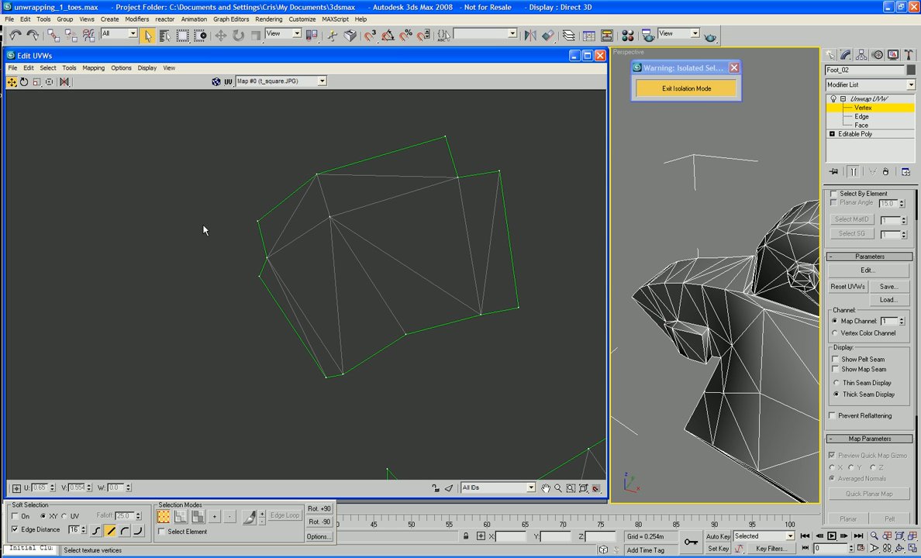
In face mode, select the entire block UV piece and scale it down to about half its size.
scroll(203, 228, "down", 3)
left_click_drag(256, 200, 255, 201)
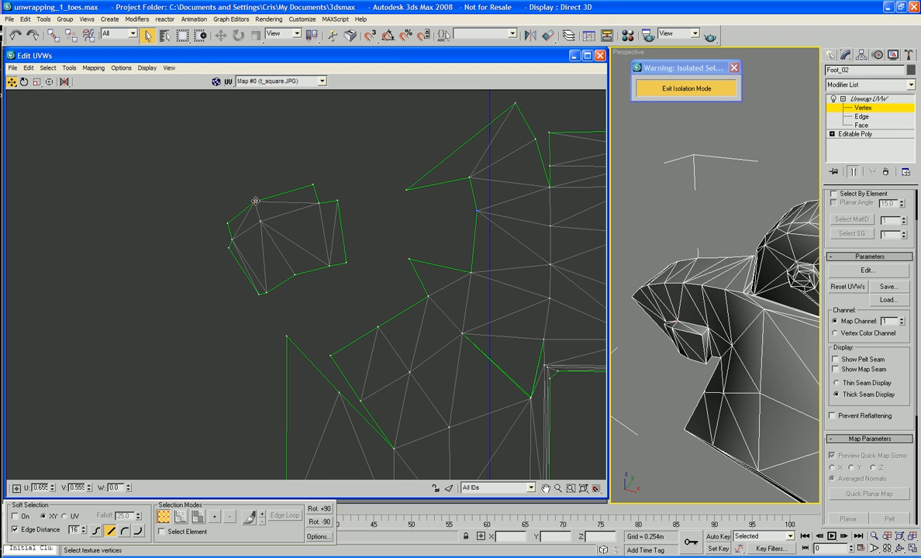
left_click(313, 186)
left_click_drag(354, 190, 224, 283)
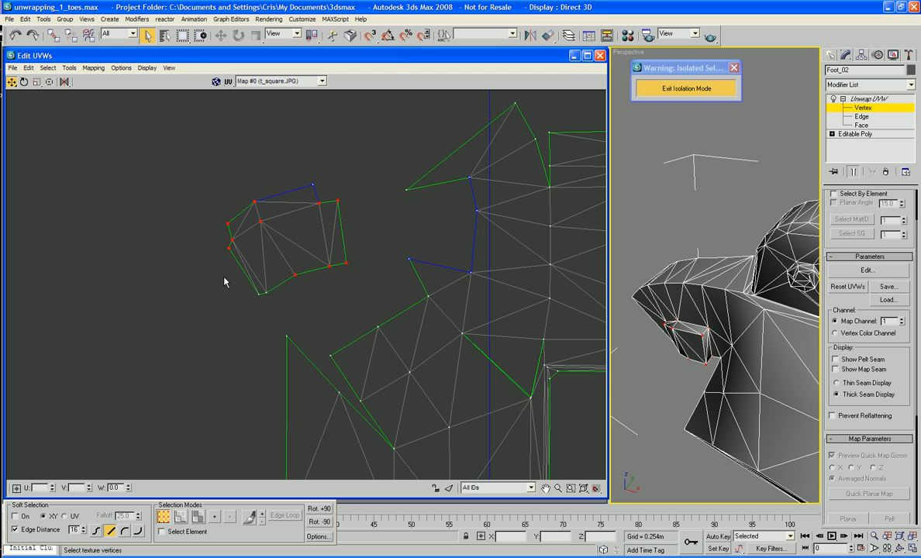
left_click(353, 298)
right_click(348, 286)
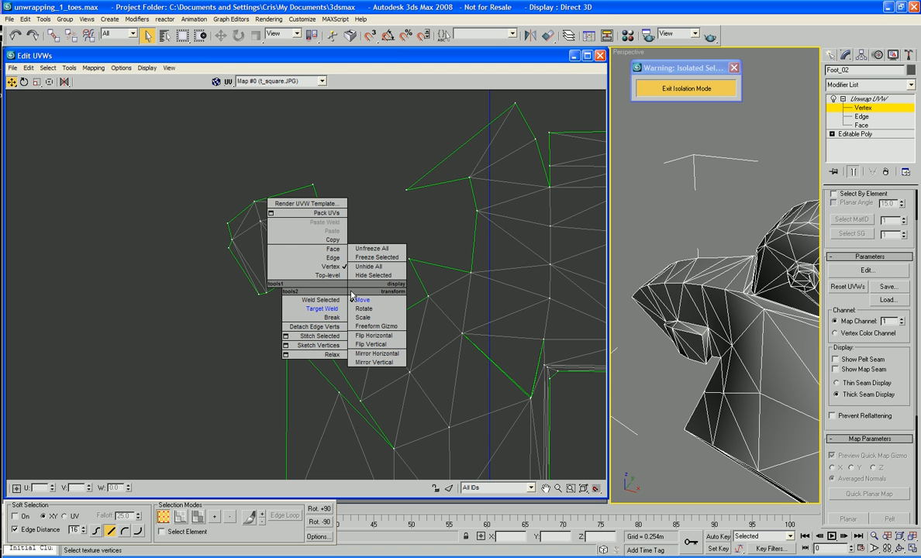
left_click(332, 248)
left_click_drag(201, 225, 329, 269)
right_click(296, 240)
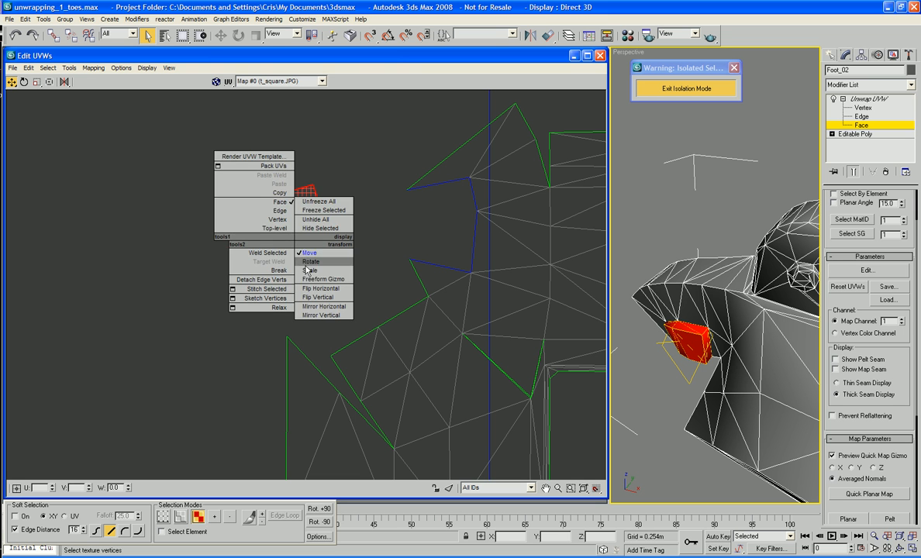
left_click(304, 269)
left_click_drag(297, 235, 303, 300)
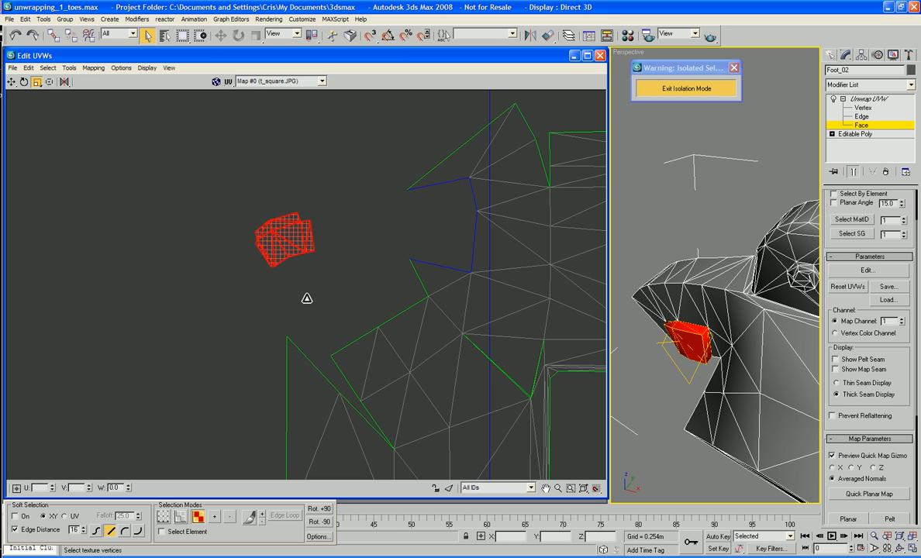
Rotate the block's UV piece upright and move it into the notch on the left side of the main foot layout.
right_click(286, 230)
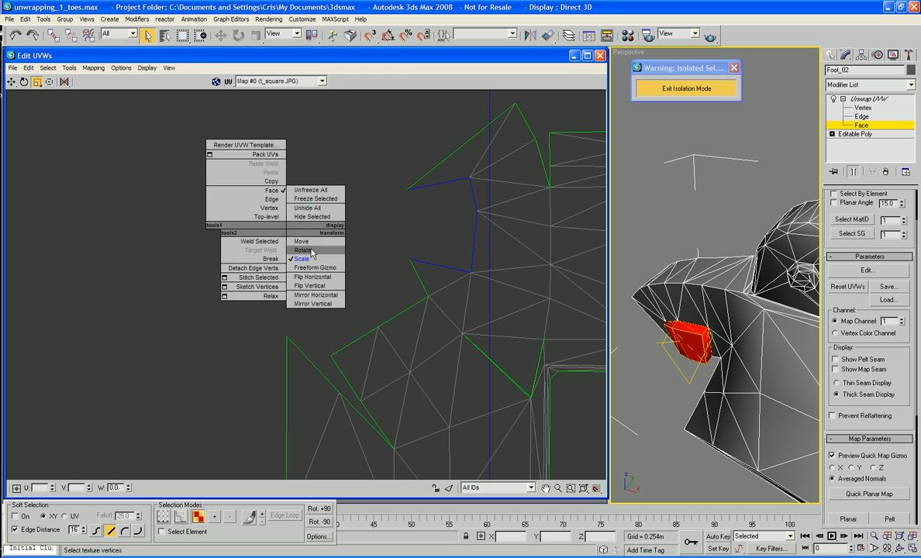
left_click(302, 250)
left_click_drag(280, 229, 274, 134)
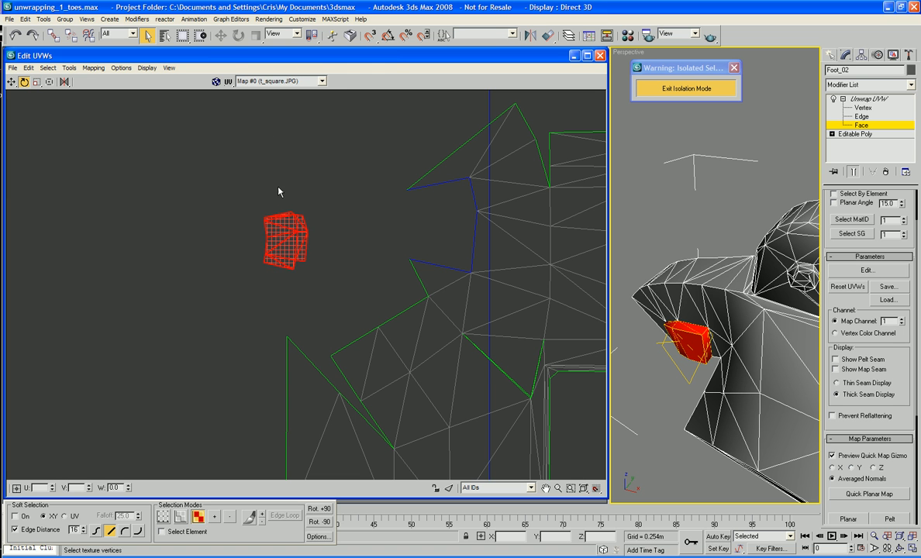
right_click(284, 234)
left_click(300, 241)
left_click_drag(290, 242, 450, 223)
Scale the block's UV piece up so it fills the notch in the foot layout, and deselect it.
right_click(446, 222)
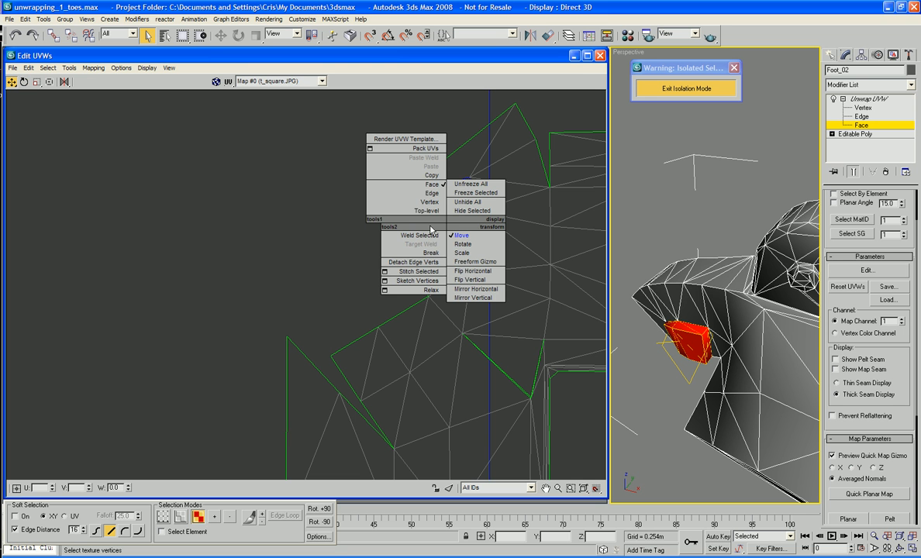
left_click(463, 253)
left_click_drag(448, 230, 445, 209)
left_click(331, 274)
On the model, select the side, front and upper faces of the matching block on the opposite side of the foot.
scroll(330, 274, "down", 5)
middle_click_drag(498, 328, 457, 335)
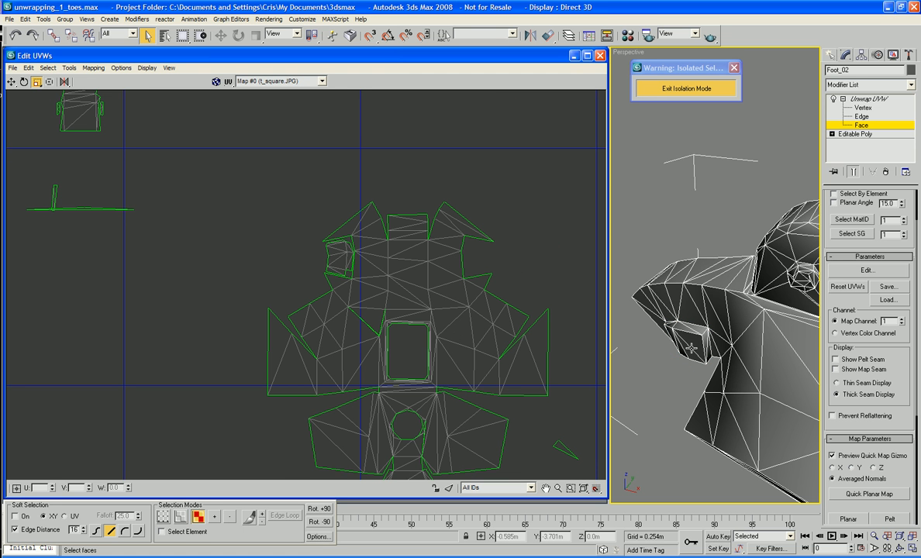
middle_click_drag(690, 348, 832, 344, "alt")
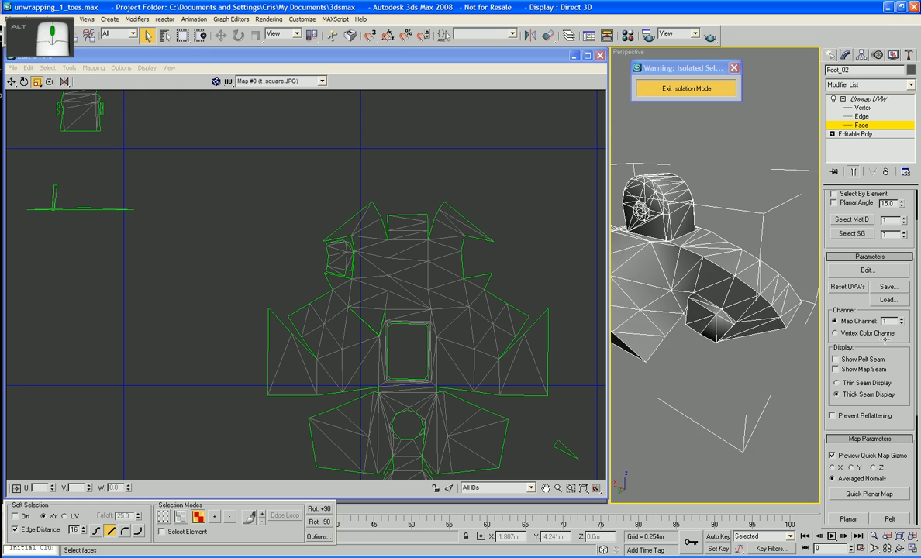
scroll(770, 350, "up", 2)
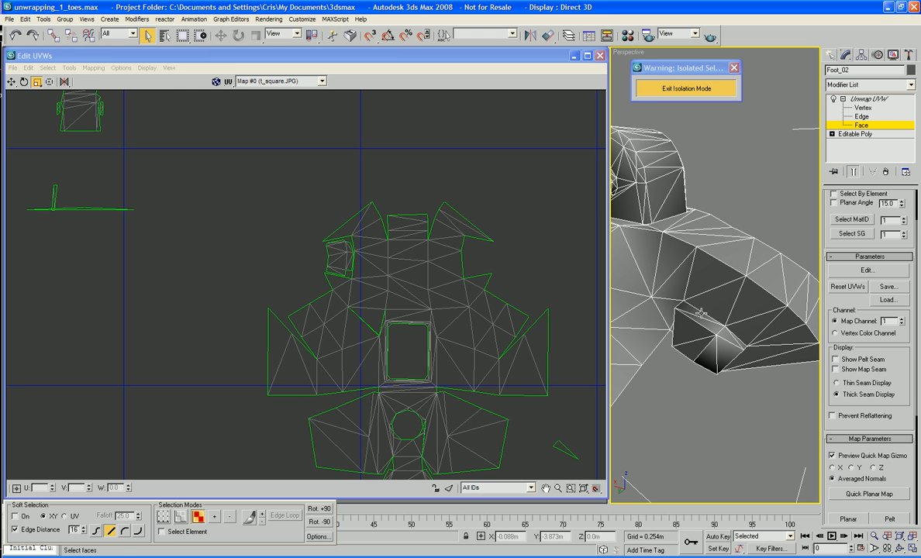
left_click(663, 324)
left_click(702, 347, "ctrl")
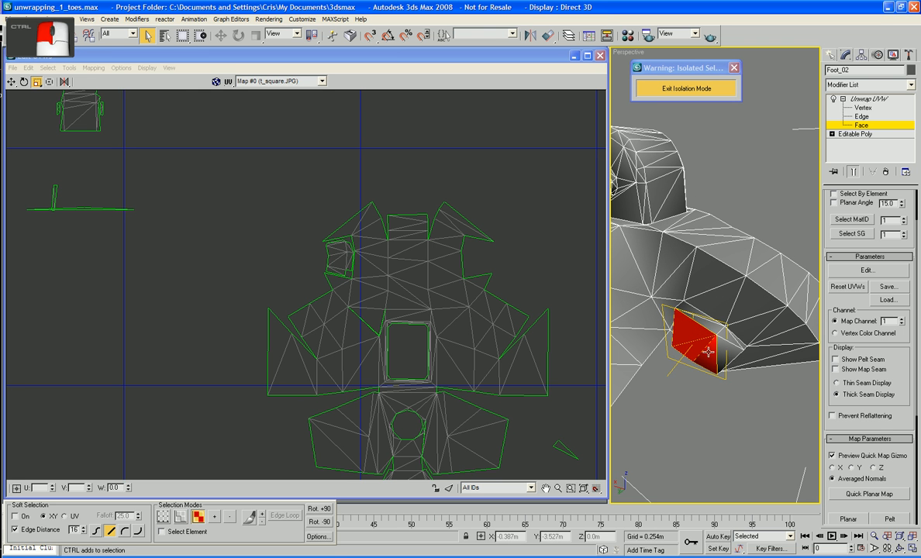
left_click(723, 341, "ctrl")
left_click(698, 332, "ctrl")
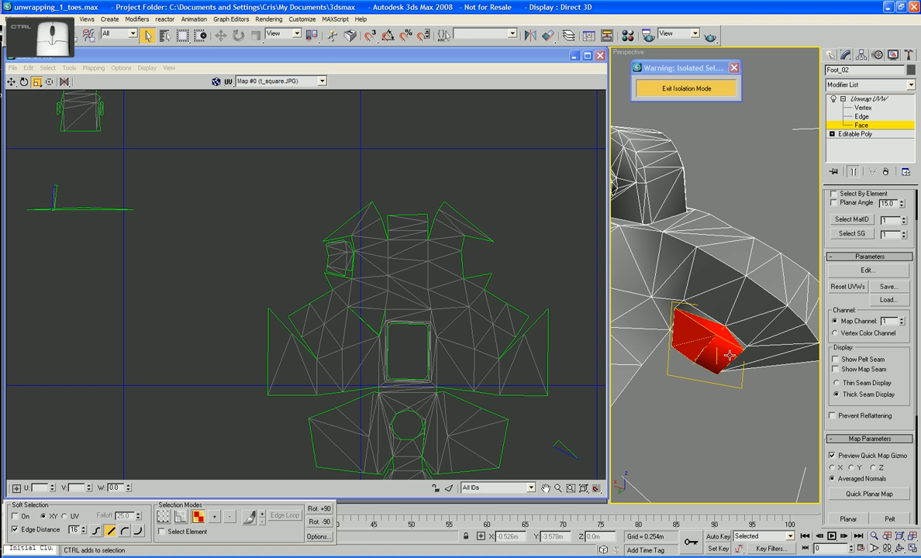
left_click(710, 320, "ctrl")
Complete the face selection of the opposite block by adding its remaining far-side faces.
middle_click_drag(710, 320, 713, 333, "alt")
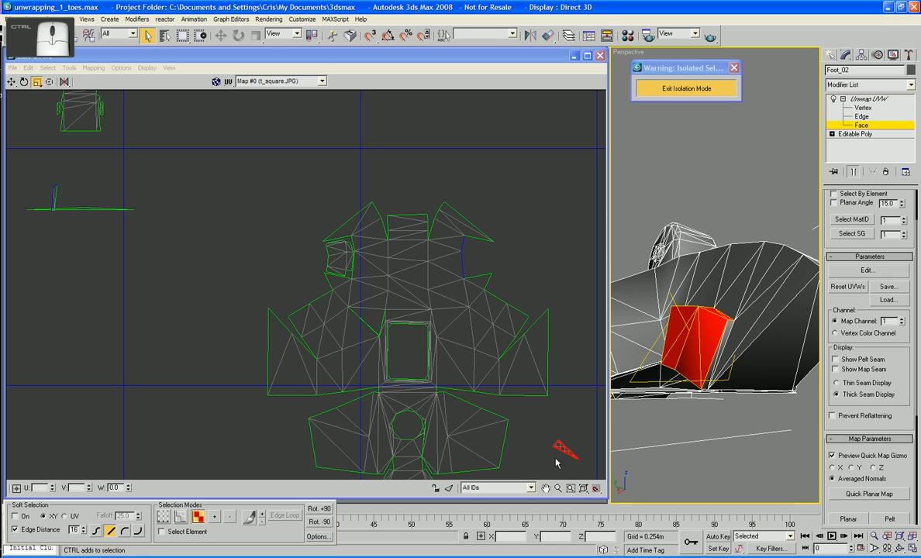
left_click(521, 410, "ctrl")
left_click(709, 378, "ctrl")
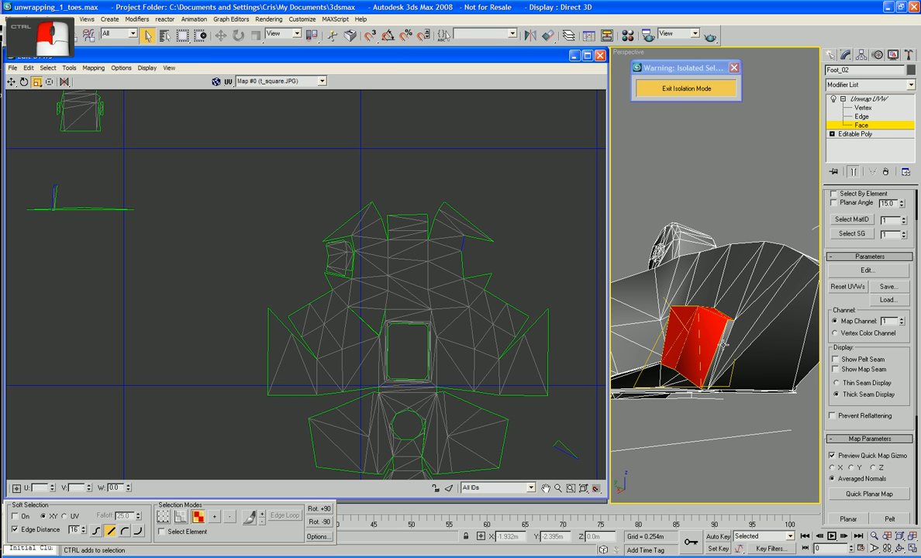
middle_click_drag(705, 365, 701, 344, "alt")
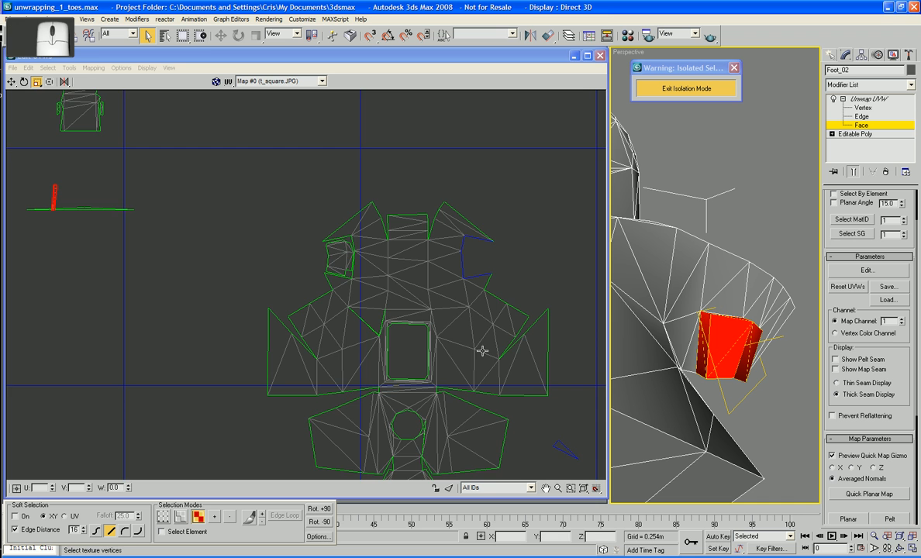
Move the selected UV pieces of the opposite block together so its front piece sits just above the main foot layout.
scroll(481, 349, "down", 8)
middle_click_drag(394, 310, 394, 287)
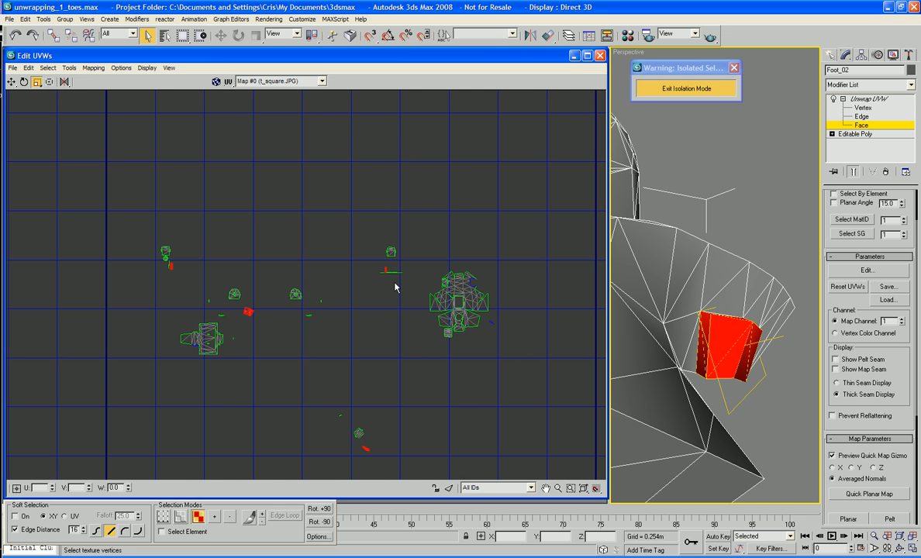
left_click(387, 271, "alt")
right_click(386, 271)
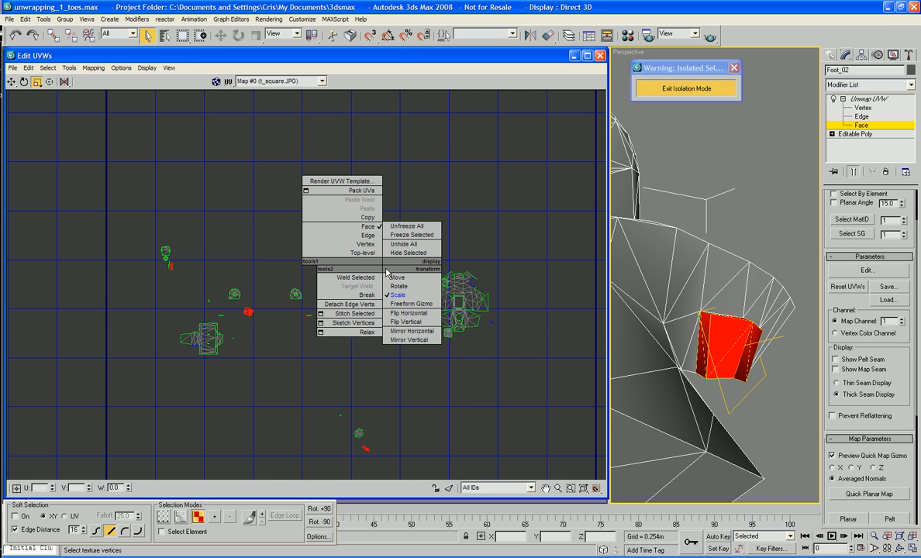
left_click(390, 284)
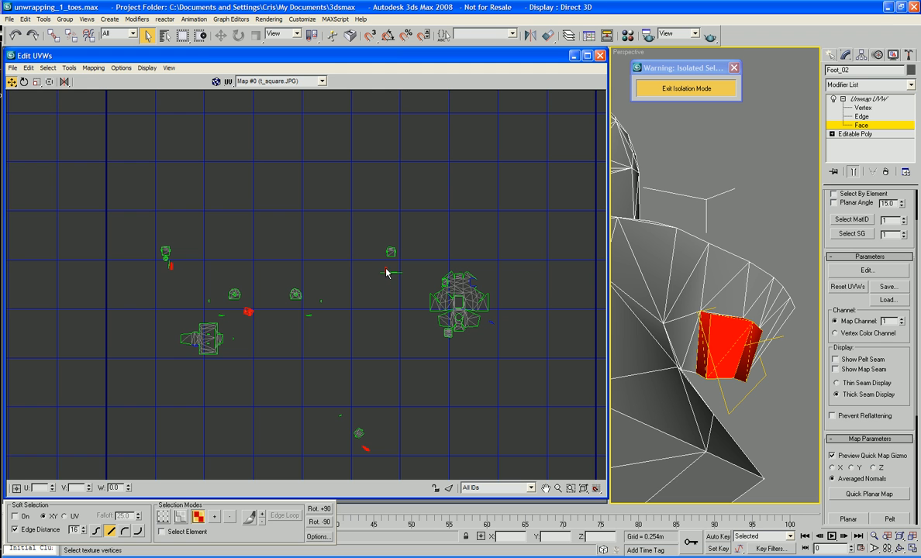
left_click_drag(255, 312, 432, 268)
Gather the opposite block's two narrow side strips, loose triangle and thin strip around its front UV piece.
left_click(357, 221)
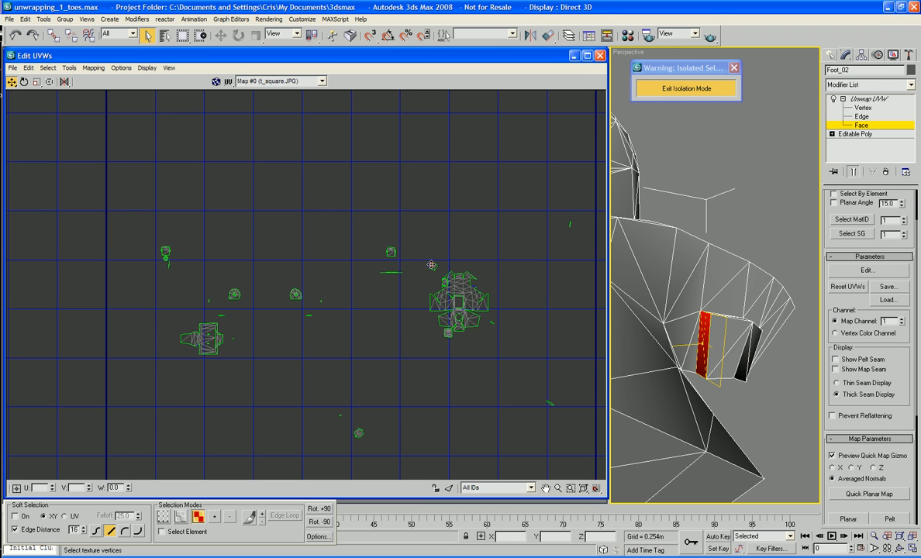
left_click_drag(592, 247, 574, 229)
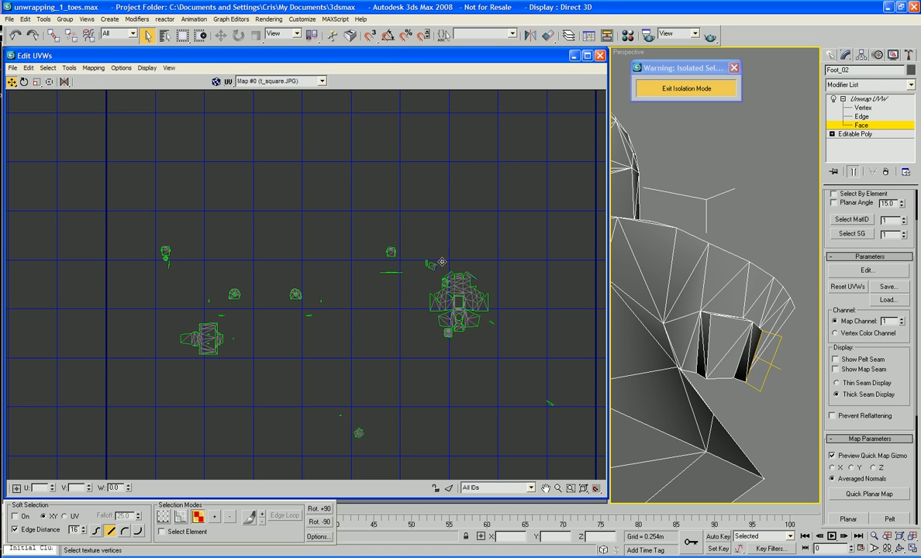
left_click(493, 323)
left_click(550, 404)
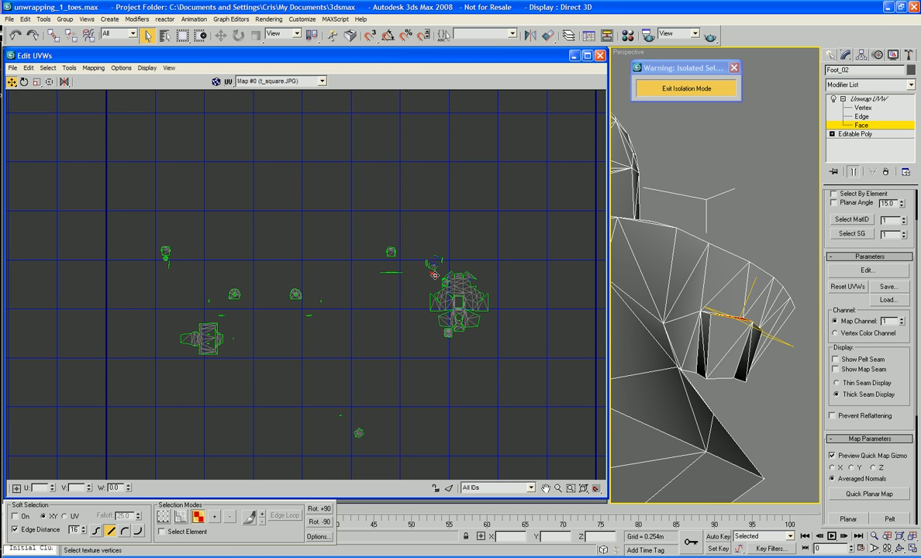
scroll(434, 262, "up", 8)
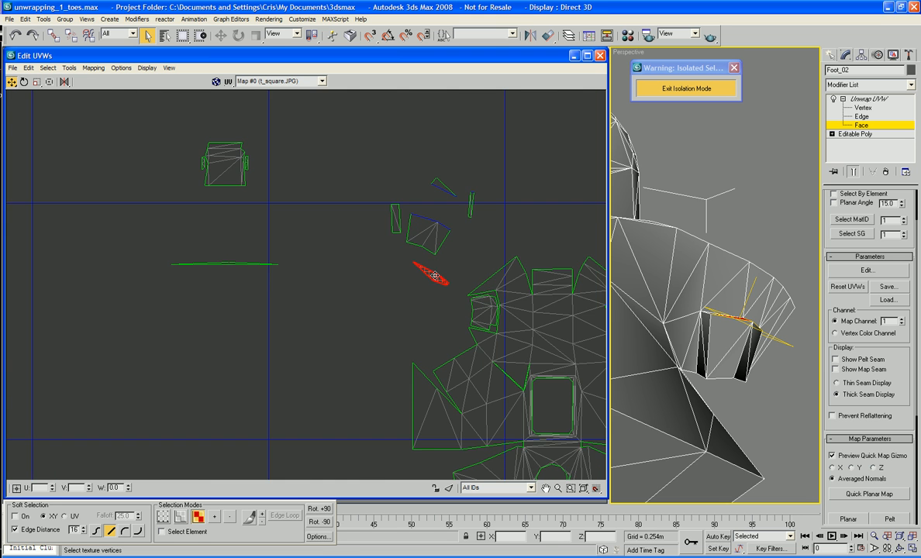
scroll(471, 333, "up", 4)
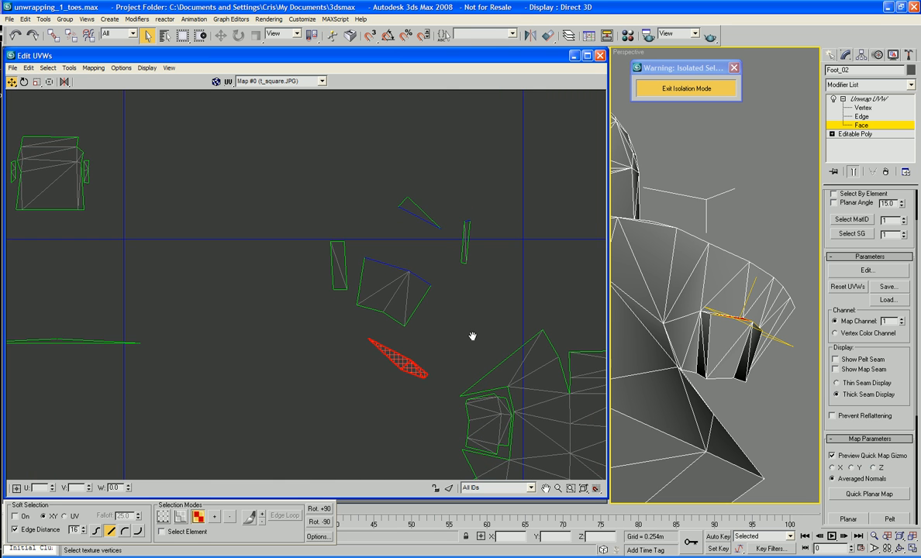
left_click(473, 348)
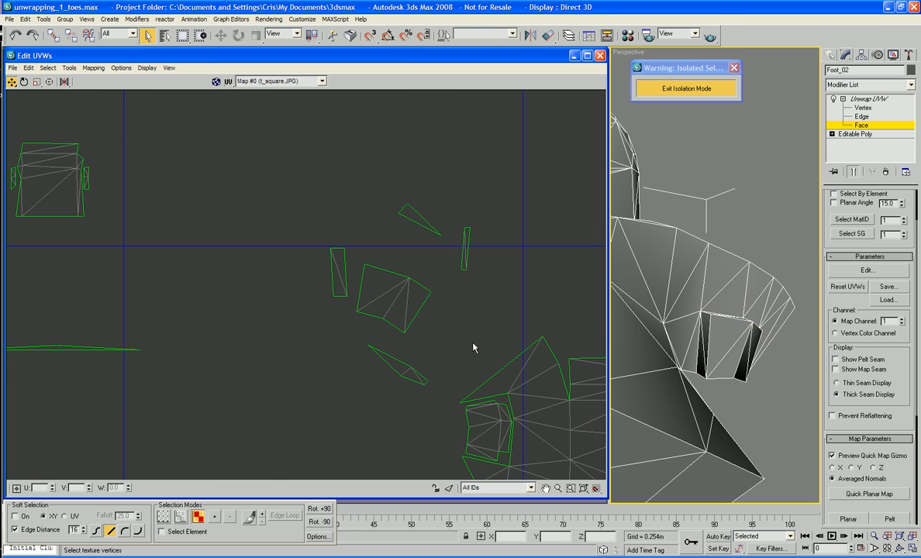
In vertex mode, target weld the loose triangle's two shared vertices to the thin strip and move its third vertex alongside.
left_click(422, 221)
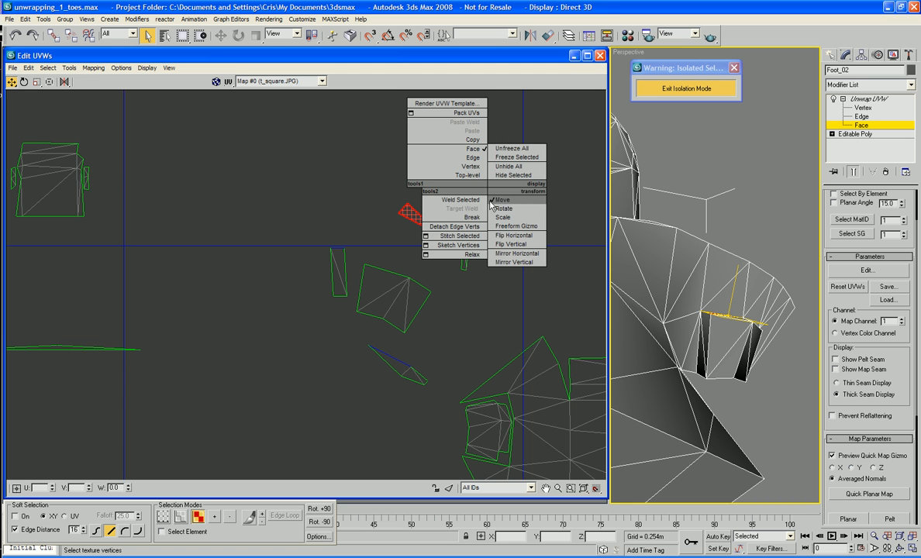
right_click(487, 188)
left_click(471, 166)
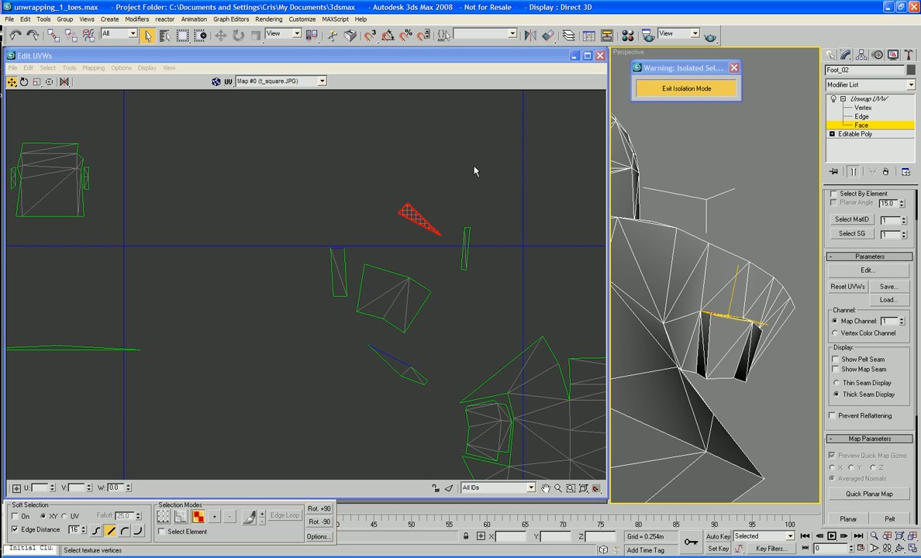
right_click(394, 226)
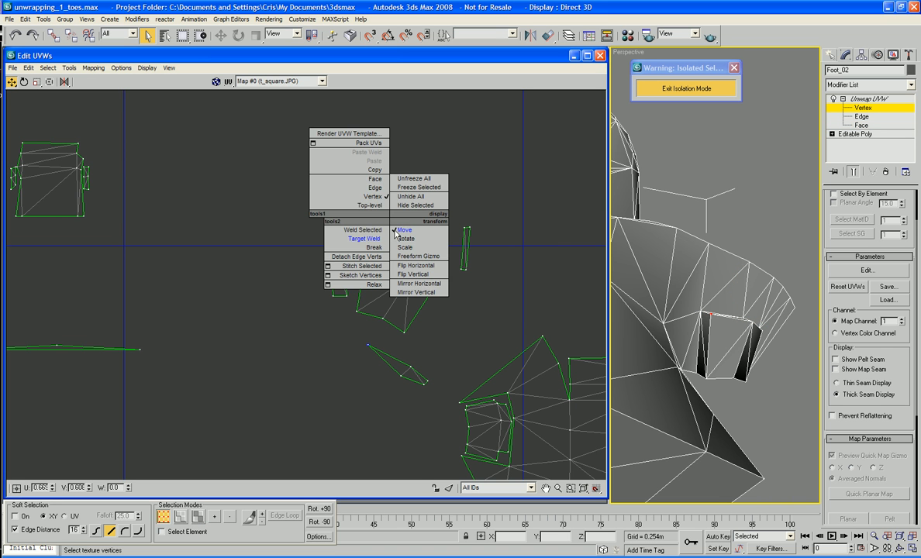
left_click(401, 230)
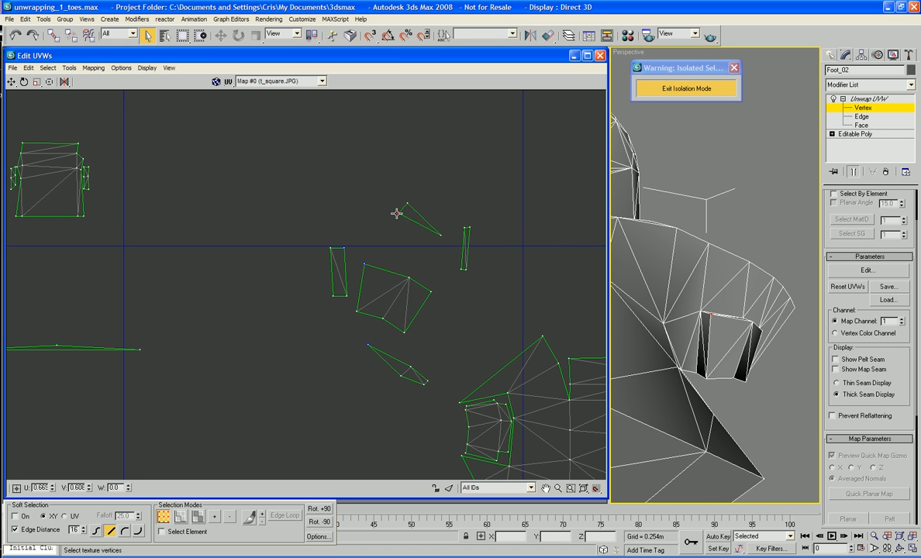
left_click_drag(396, 213, 367, 345)
left_click_drag(440, 235, 411, 365)
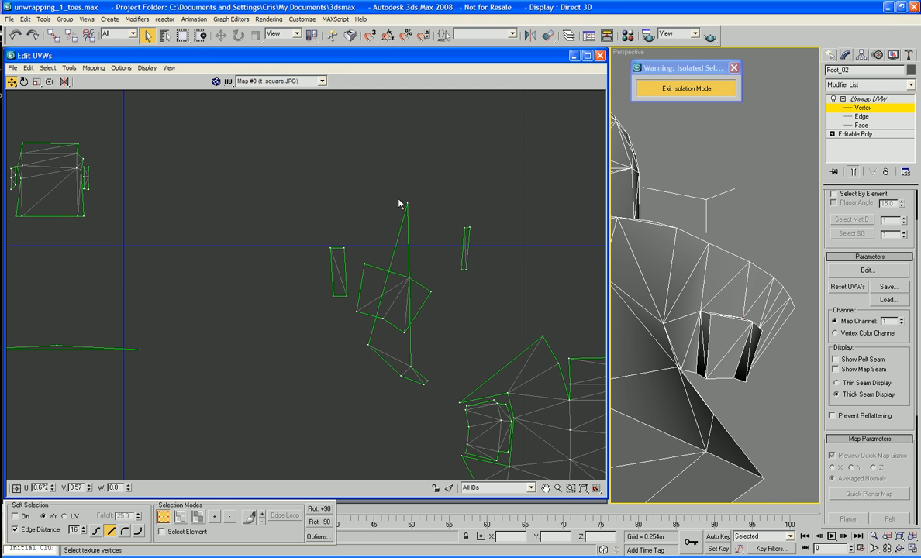
left_click_drag(408, 202, 379, 335)
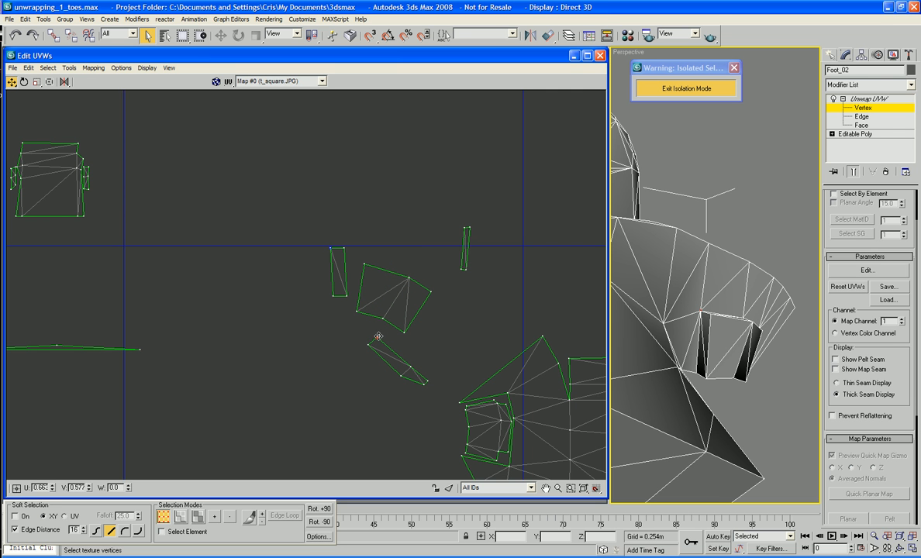
Rotate the left narrow side strip slightly clockwise and move it against the left edge of the block's front piece.
left_click_drag(295, 221, 325, 295)
right_click(338, 277)
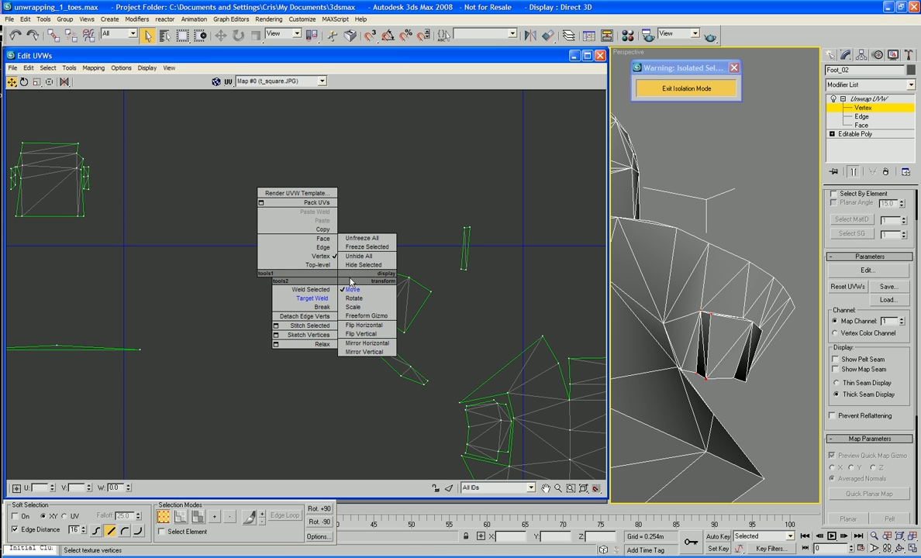
left_click(346, 289)
left_click_drag(343, 295, 343, 286)
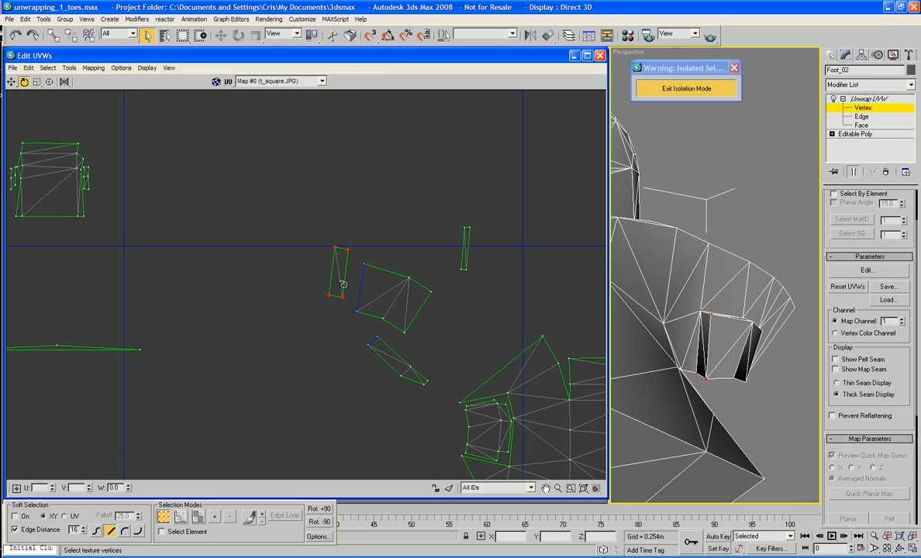
right_click(314, 287)
left_click(327, 295)
left_click_drag(340, 298, 352, 311)
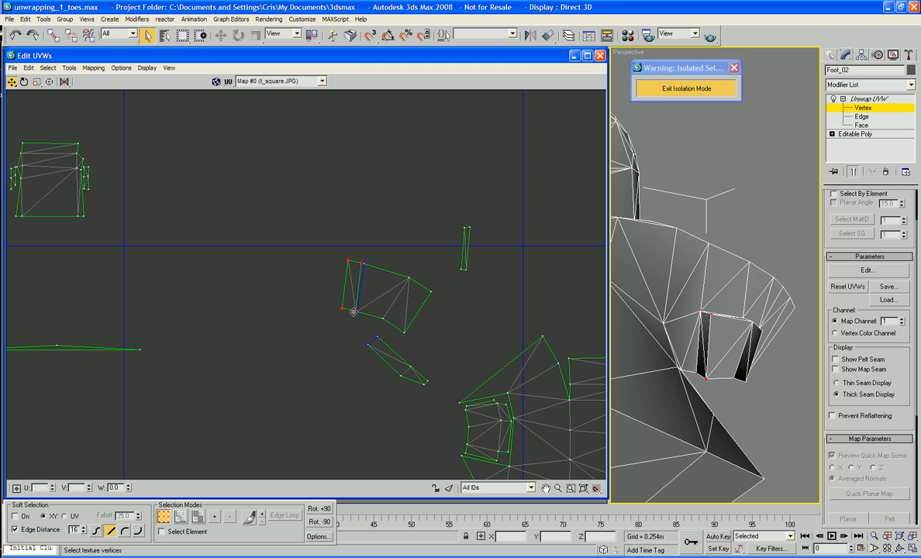
Rotate the right narrow side strip clockwise and move it against the right edge of the block's front piece.
left_click_drag(458, 223, 481, 280)
left_click(462, 271)
right_click(443, 247)
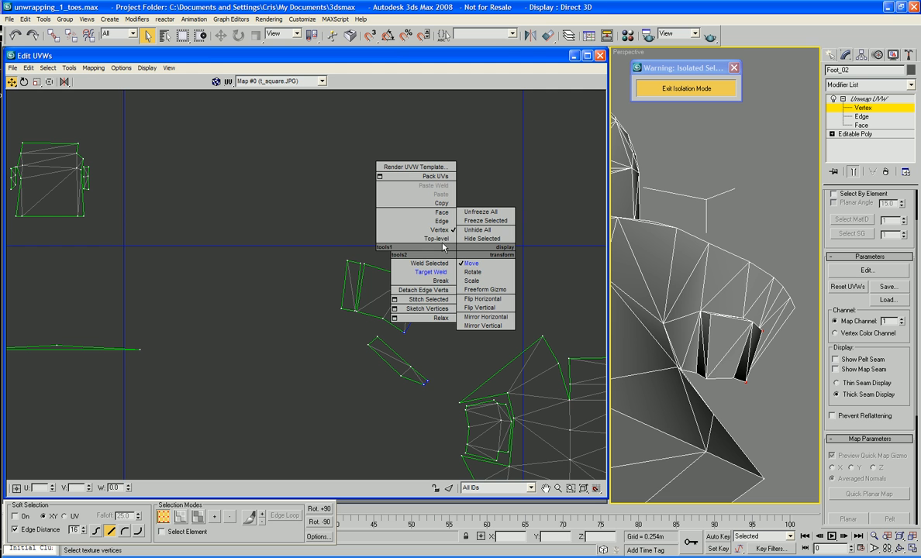
left_click(479, 272)
left_click_drag(462, 269, 459, 246)
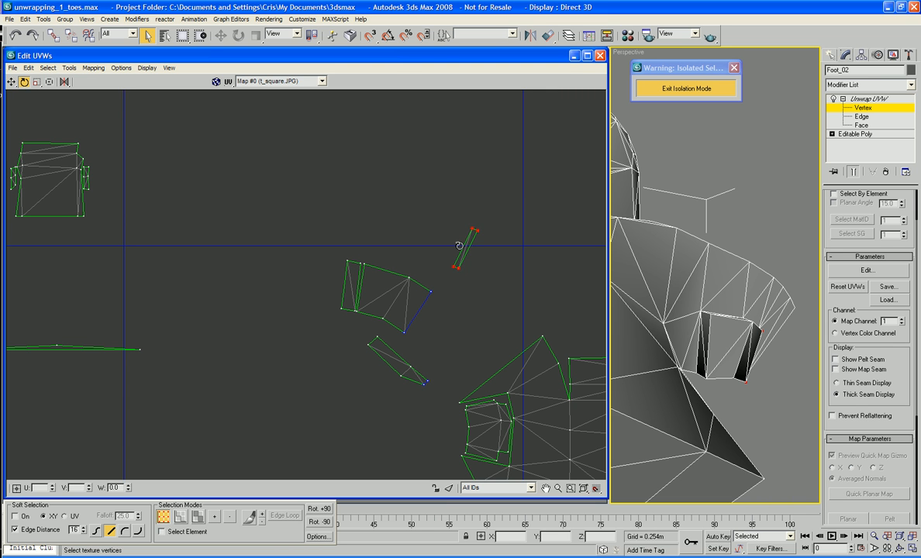
right_click(460, 248)
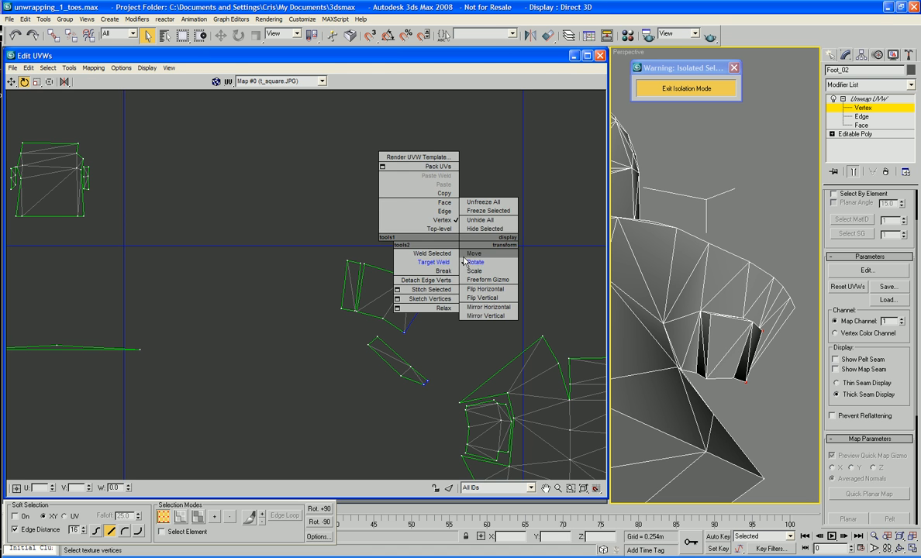
left_click(484, 257)
left_click_drag(457, 271, 414, 337)
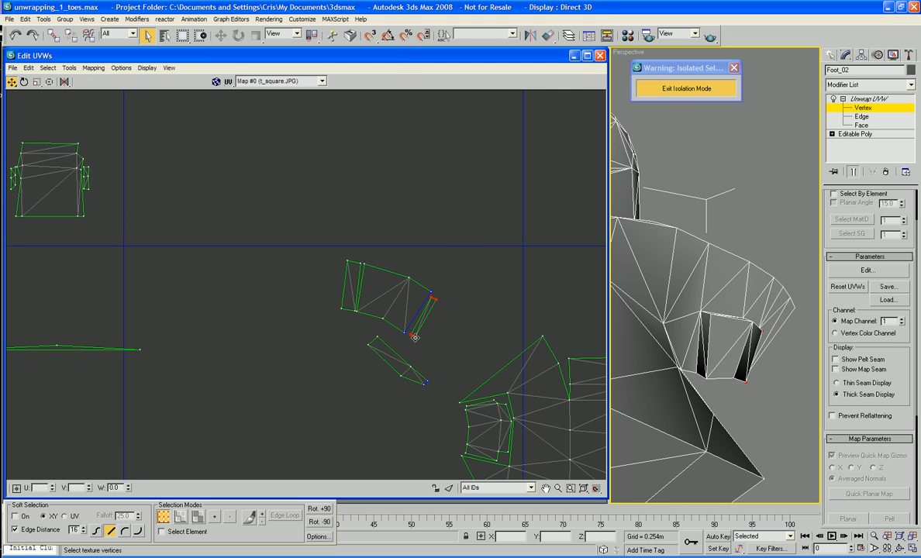
Move the remaining thin strip with its attached triangle from below the block's front piece to just above its top edge.
left_click(367, 344)
left_click(400, 377)
left_click(424, 394)
left_click(422, 383)
left_click_drag(447, 368, 337, 392)
left_click_drag(365, 331, 420, 263, "ctrl")
scroll(366, 323, "up", 3)
Target weld the vertices of both narrow side strips to the matching side vertices of the block's front piece.
right_click(366, 323)
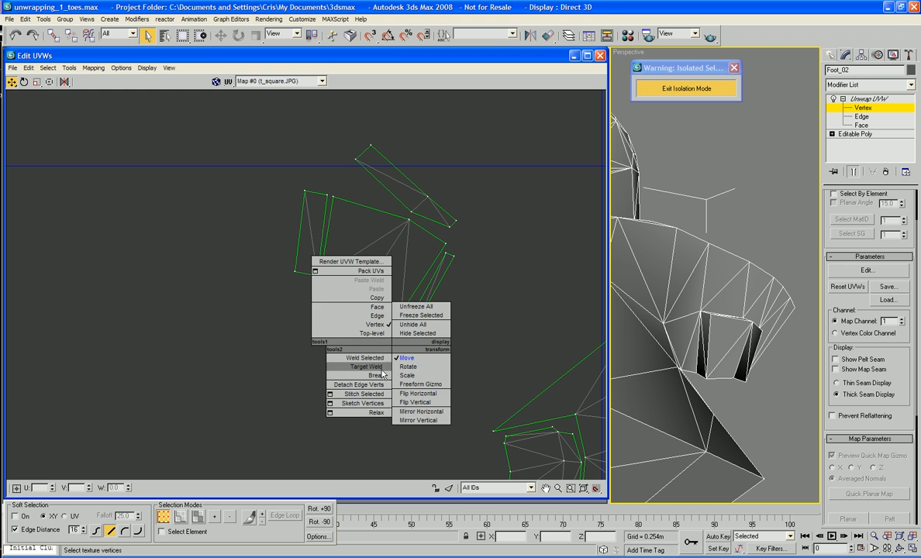
left_click(379, 357)
left_click(413, 316)
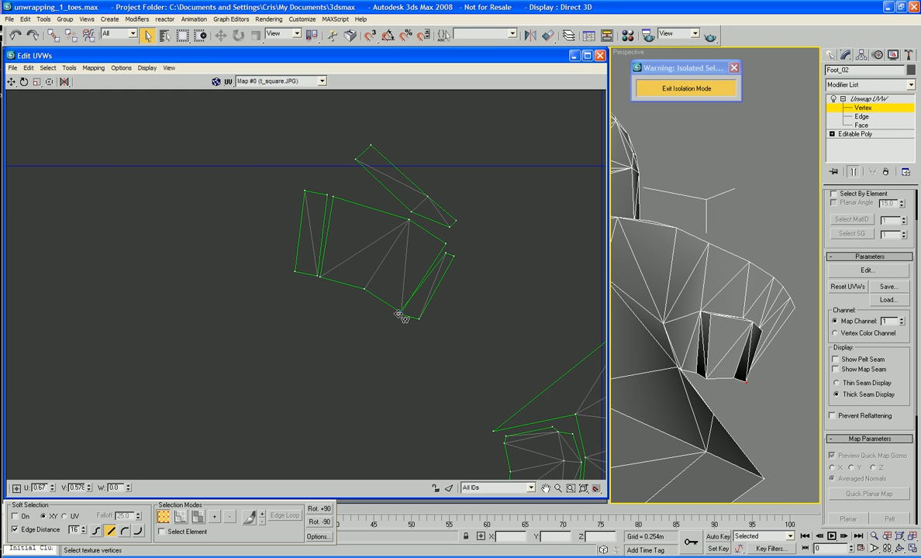
mouse_move(448, 254)
left_mouse_down()
mouse_move(446, 245)
mouse_move(453, 256)
left_mouse_up()
left_click_drag(330, 195, 333, 197)
left_click(318, 278)
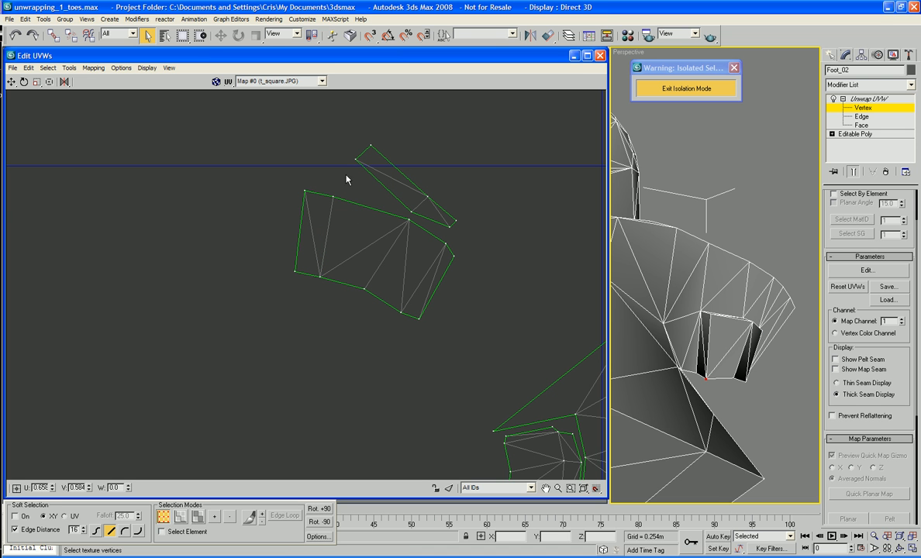
Target weld the upper thin strip to the front piece's top edge and bring its free end vertex down beside the piece.
left_click_drag(353, 162, 334, 194)
left_click_drag(415, 212, 452, 230)
left_click_drag(427, 198, 417, 205)
left_click_drag(370, 143, 339, 181)
scroll(422, 181, "down", 4)
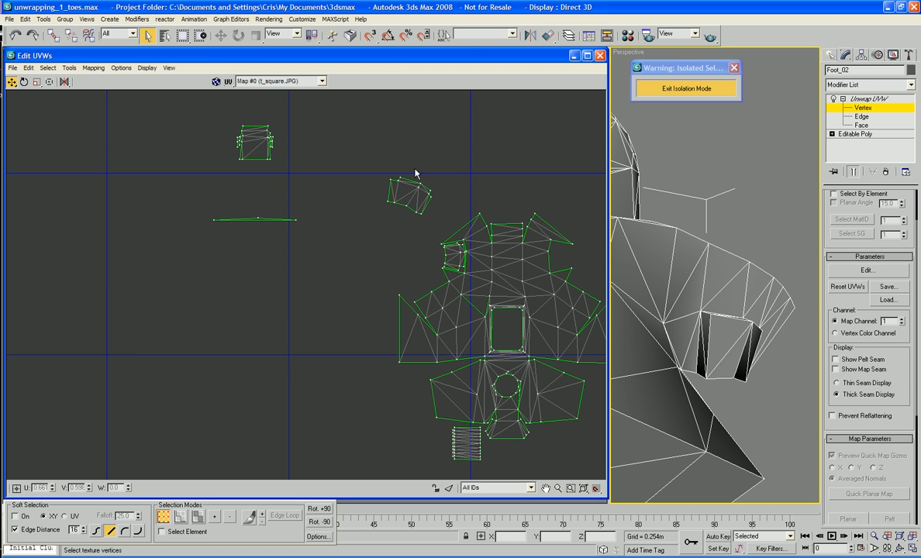
In face mode, select the assembled block piece, rotate it clockwise to stand upright and scale it down.
right_click(394, 162)
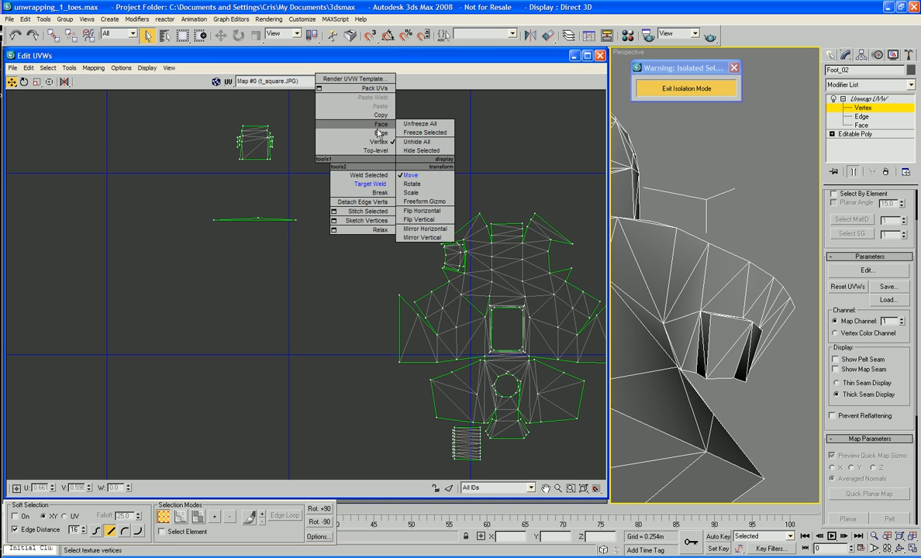
left_click(378, 126)
left_click_drag(366, 142, 403, 310)
right_click(416, 197)
left_click(429, 209)
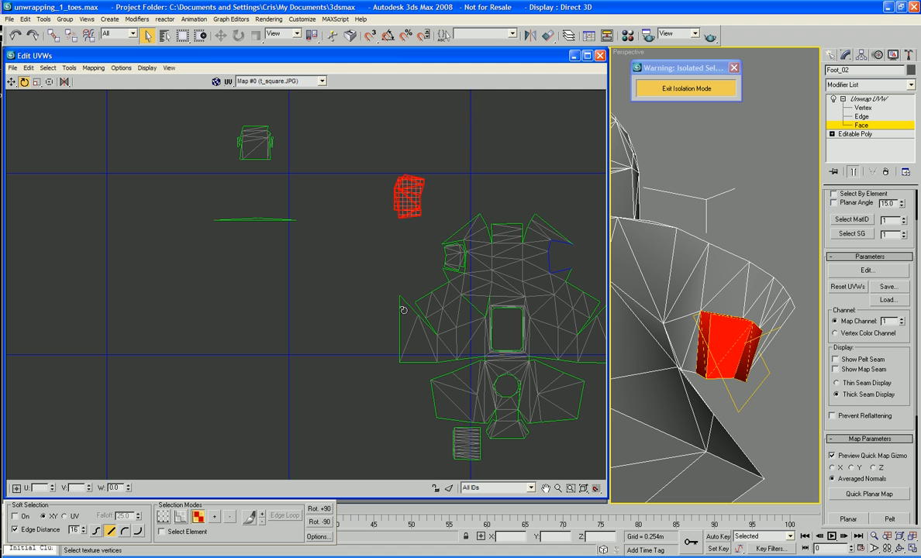
right_click(412, 234)
left_click(422, 230)
left_click_drag(405, 206, 407, 236)
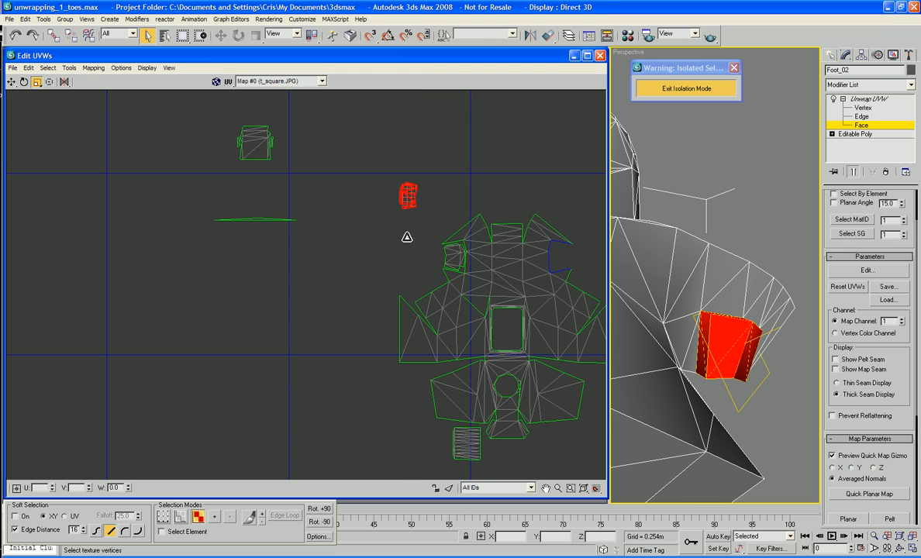
Move the block piece into the open notch on the foot layout's right side, enlarge it to nearly fill the gap, and deselect it.
right_click(407, 198)
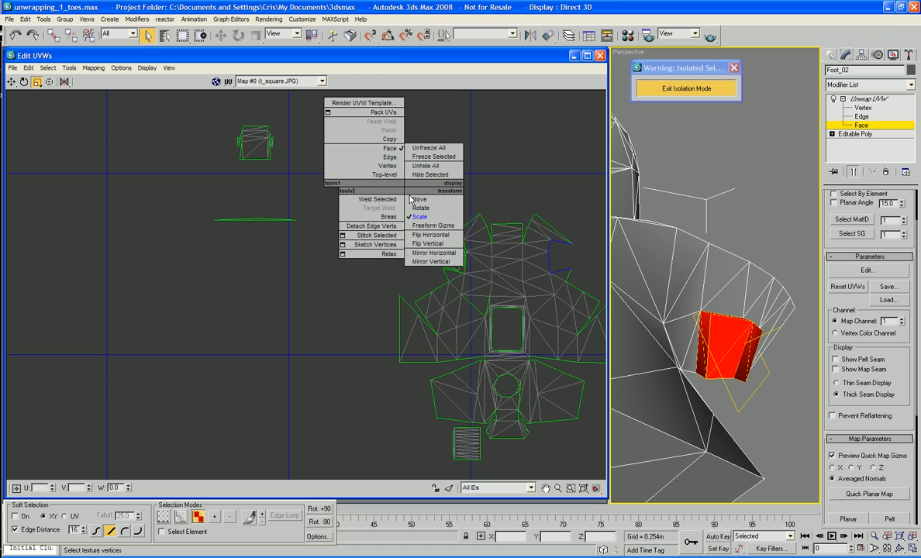
left_click(414, 198)
left_click_drag(407, 198, 558, 258)
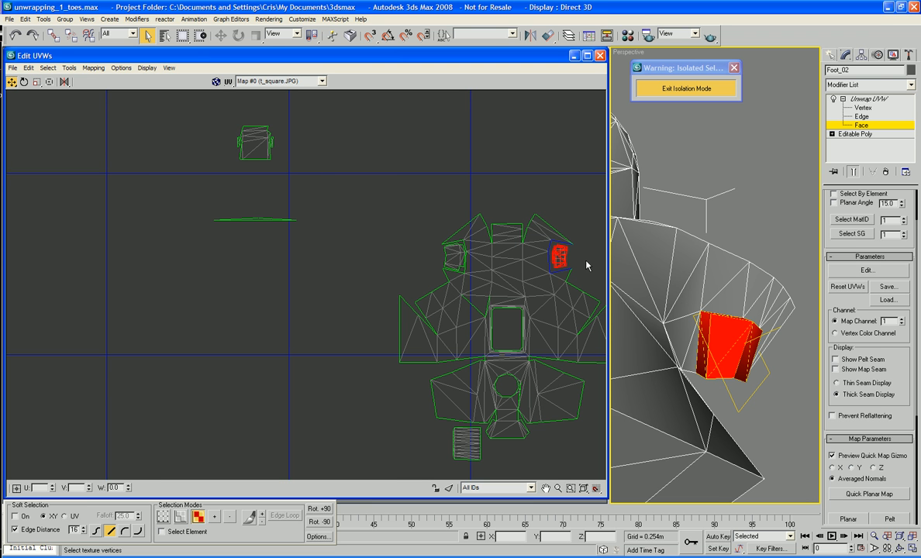
middle_click_drag(587, 265, 434, 279)
scroll(426, 282, "up", 4)
scroll(512, 282, "up", 3)
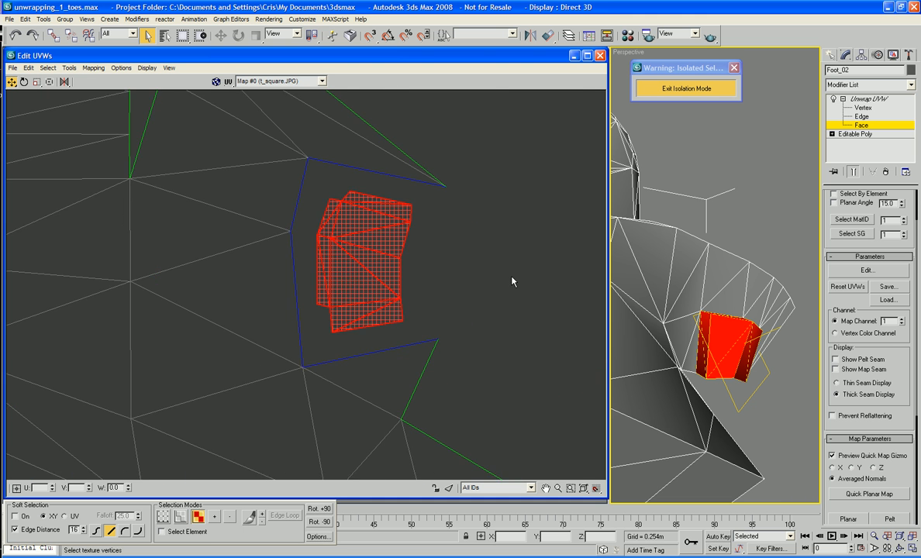
middle_click_drag(365, 262, 429, 261)
right_click(432, 262)
left_click(431, 267)
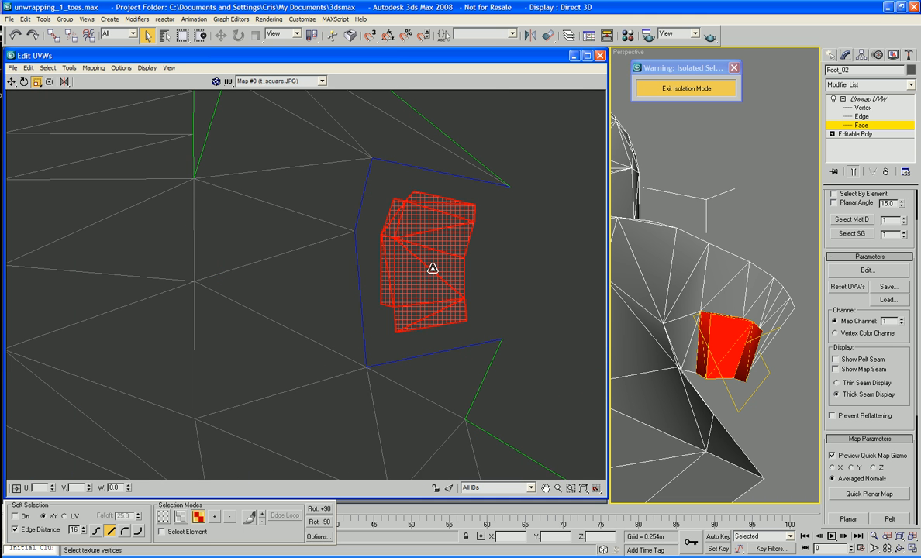
left_click_drag(432, 268, 431, 253)
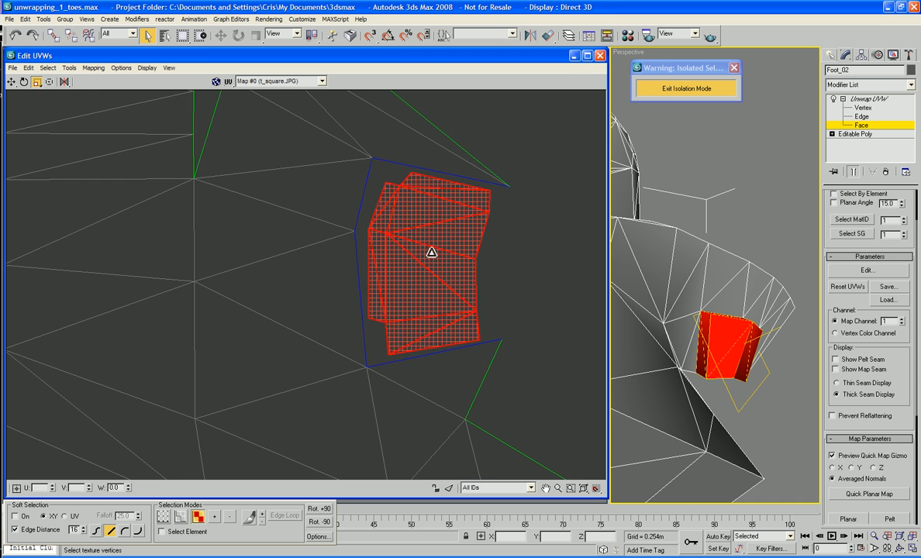
scroll(360, 302, "down", 8)
left_click(357, 299)
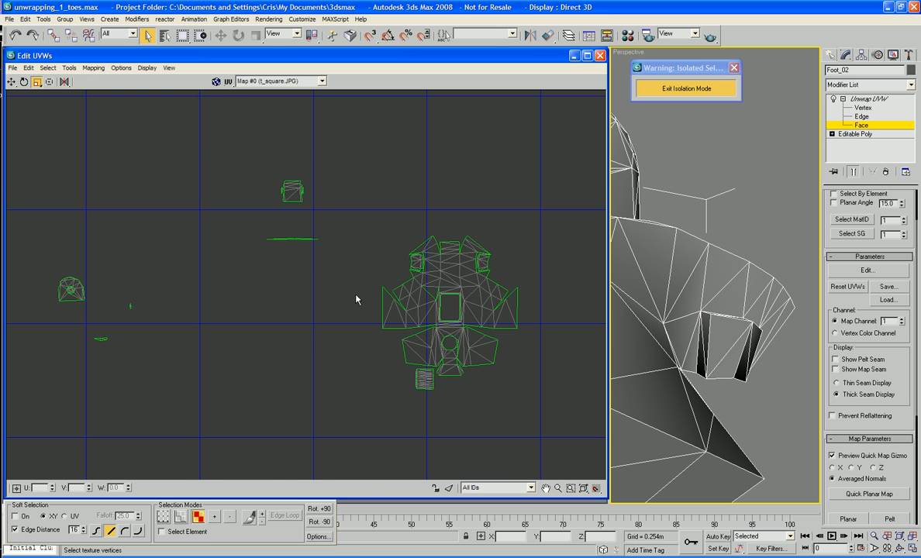
On the foot's rounded dome, select the flat faces below and left of the round knob and the adjoining lower bevel faces.
scroll(477, 308, "down", 5)
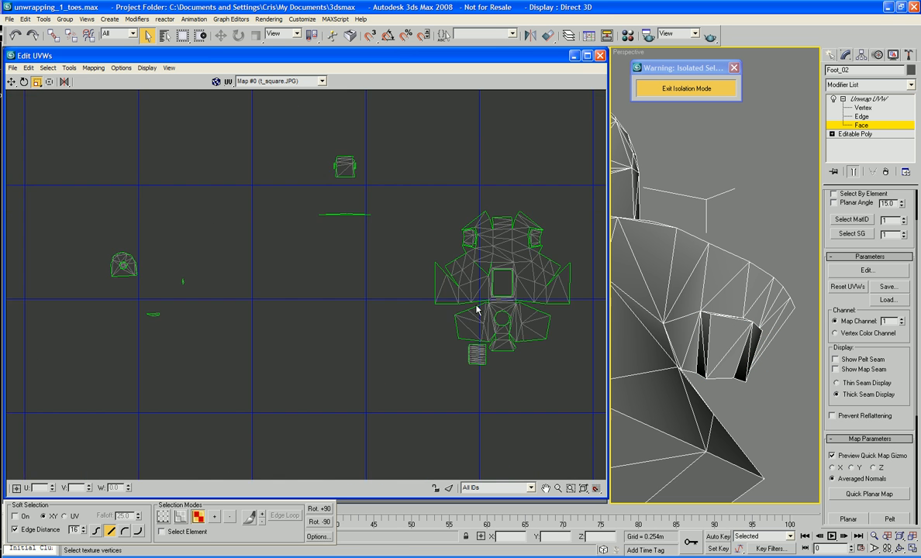
middle_click_drag(451, 302, 448, 269)
scroll(448, 270, "up", 5)
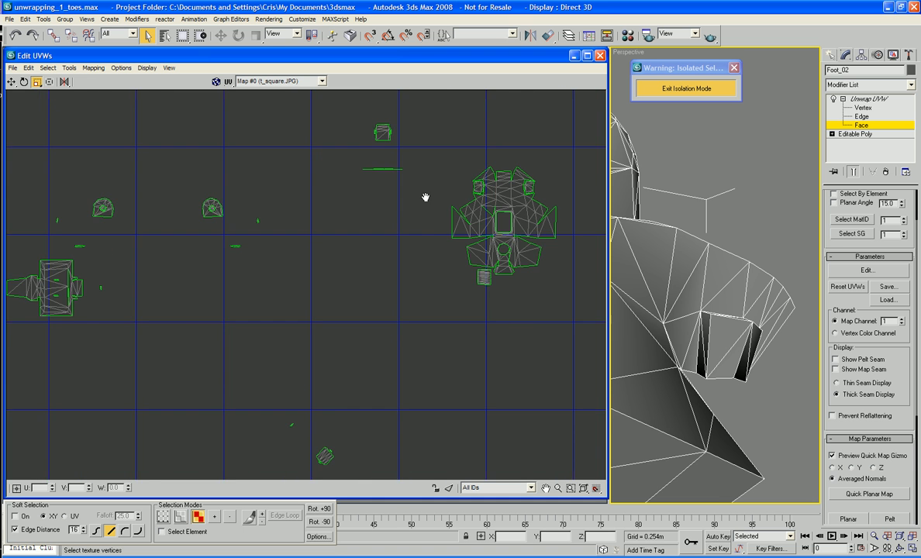
middle_click_drag(438, 255, 450, 300)
scroll(747, 323, "down", 6)
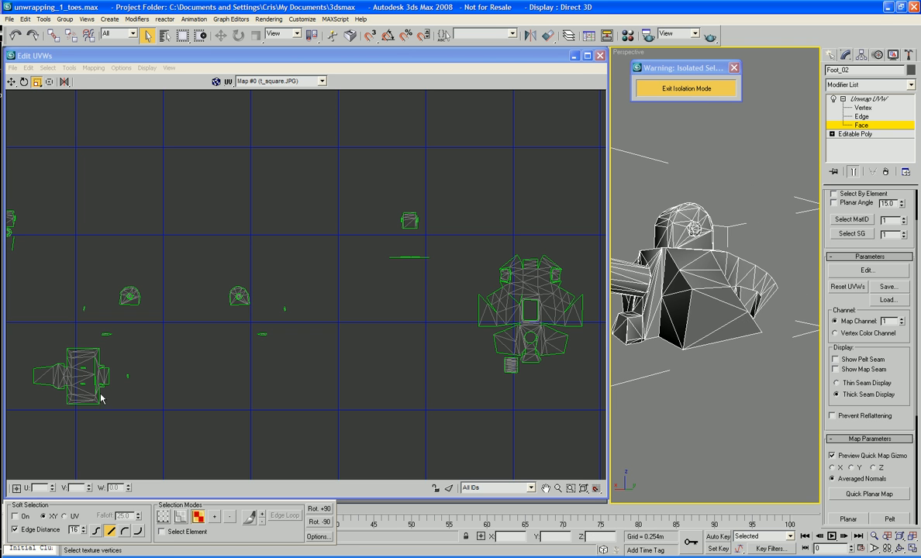
middle_click_drag(680, 370, 672, 398, "alt")
middle_click_drag(710, 251, 772, 303)
scroll(772, 303, "up", 4)
middle_click_drag(672, 253, 746, 318, "alt")
left_click(746, 318)
left_click(721, 296)
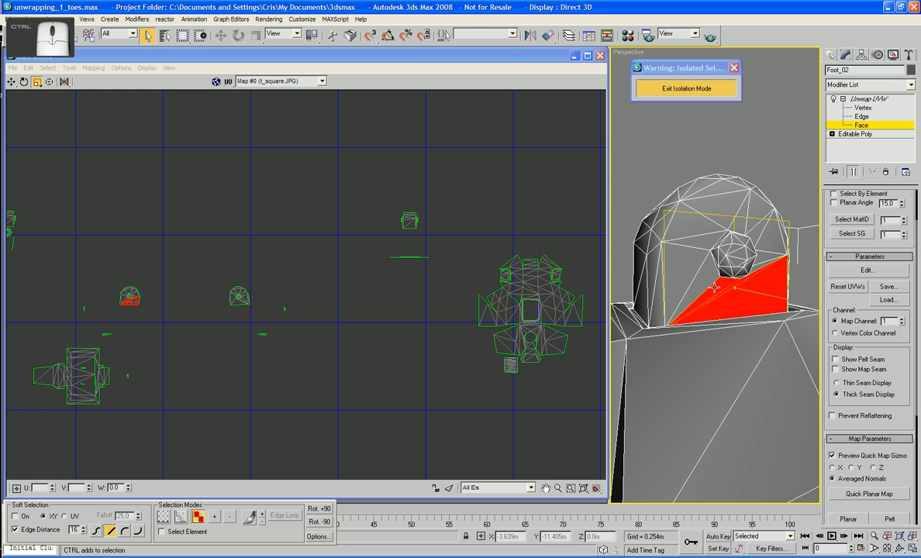
left_click(674, 298, "ctrl")
left_click(658, 305, "ctrl")
left_click(657, 268, "ctrl")
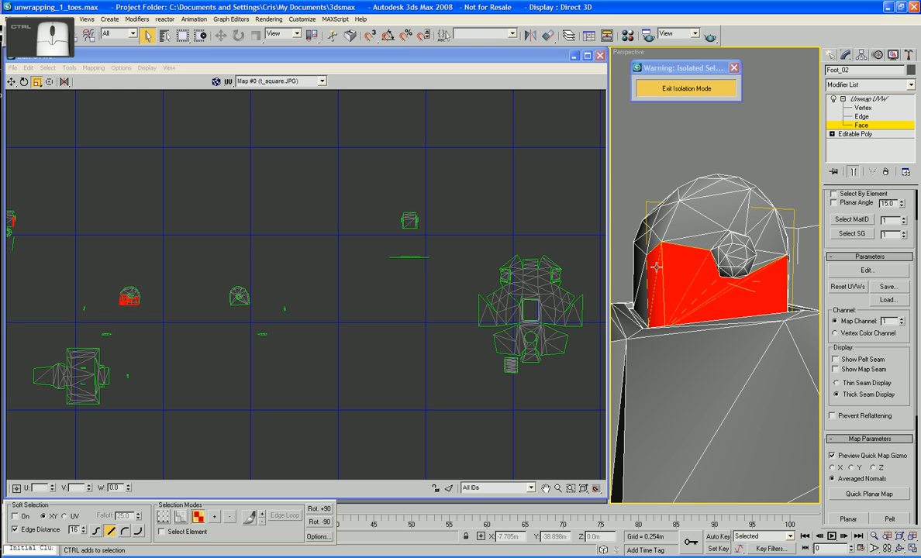
Add the bevel faces up the dome's left edge and over its top, plus the side faces above the knob, to the selection.
middle_click_drag(665, 260, 708, 300, "alt")
left_click(718, 291, "ctrl")
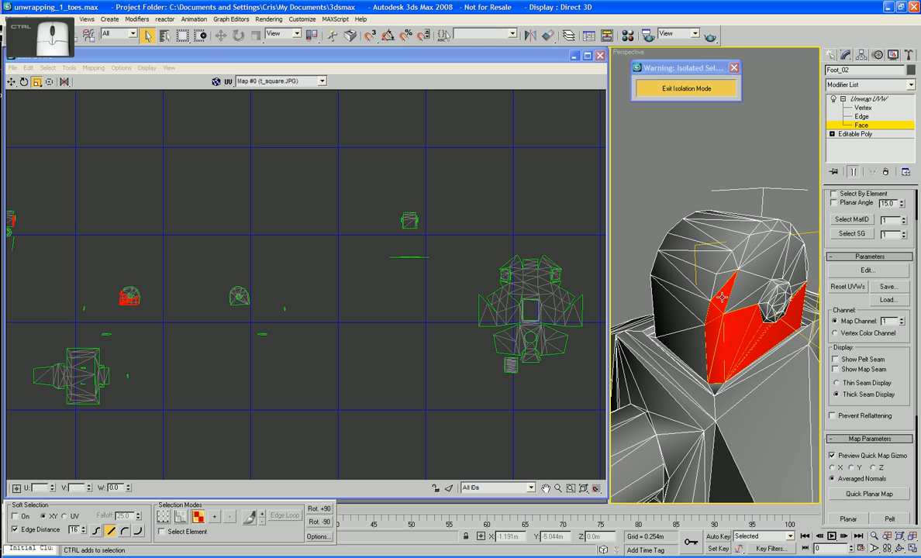
left_click(749, 245, "ctrl")
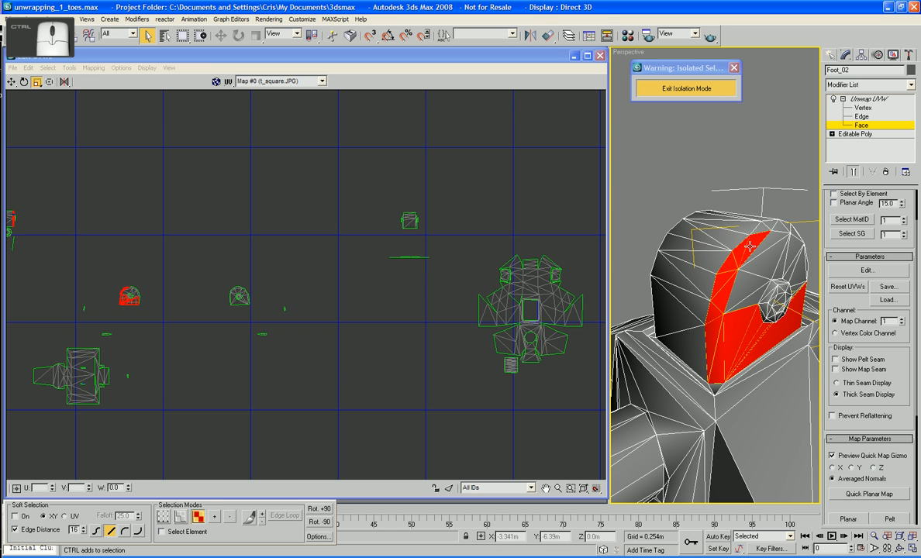
left_click(764, 229, "ctrl")
left_click(780, 225, "ctrl")
left_click(777, 237, "ctrl")
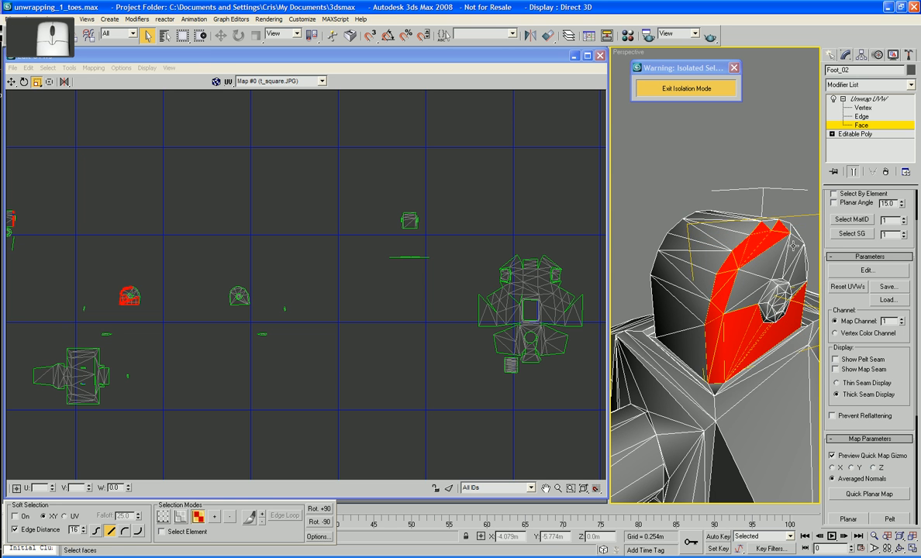
middle_click_drag(780, 247, 746, 235, "alt")
left_click(676, 200, "ctrl")
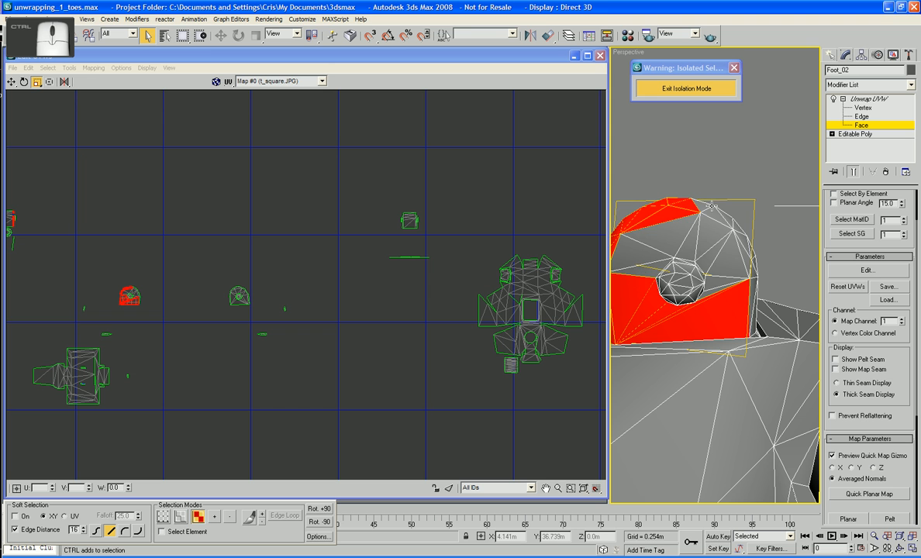
left_click(691, 237, "ctrl")
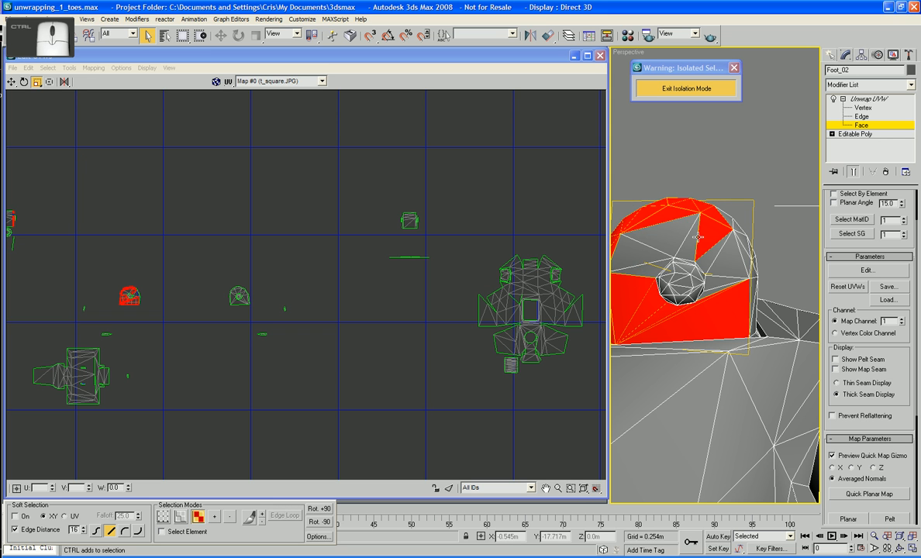
left_click(641, 255, "ctrl")
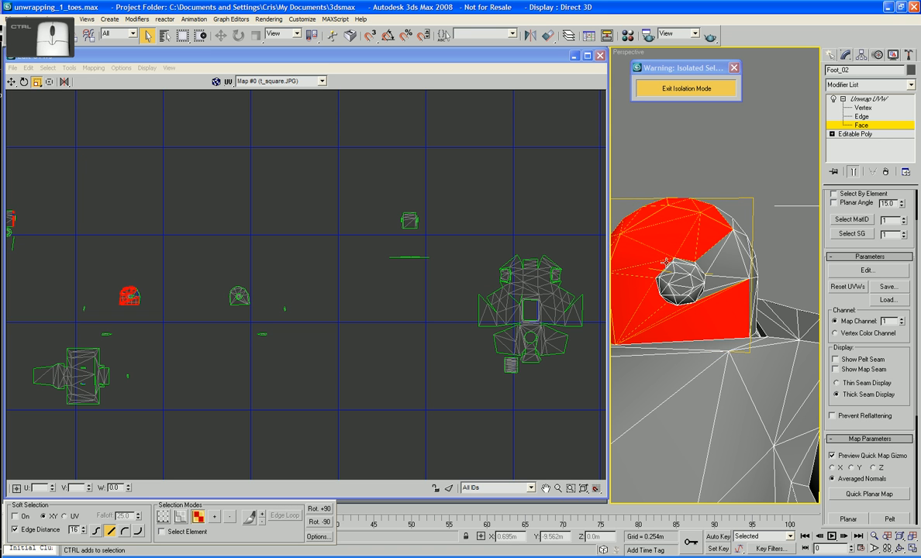
Add the remaining flat side faces around the right of the round knob to the selection.
scroll(675, 261, "up", 5)
middle_click_drag(676, 261, 754, 262)
scroll(732, 272, "down", 3)
left_click(740, 257, "ctrl")
left_click(771, 261, "ctrl")
left_click(760, 312, "ctrl")
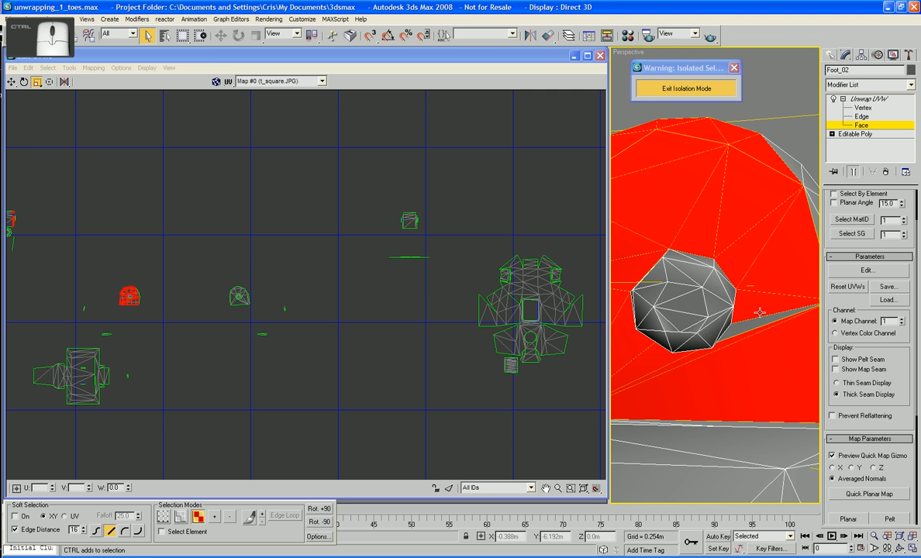
left_click(761, 318, "ctrl")
Add the bevel faces along the dome side's right edge, from the bottom corner up to the top, to the selection.
middle_click_drag(761, 318, 703, 334, "alt")
middle_click_drag(717, 388, 764, 406, "alt")
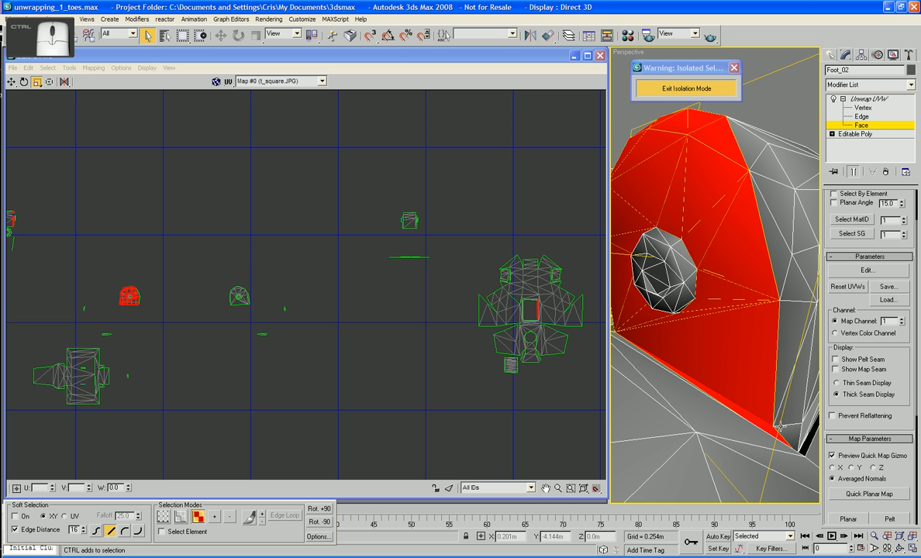
left_click(785, 367, "ctrl")
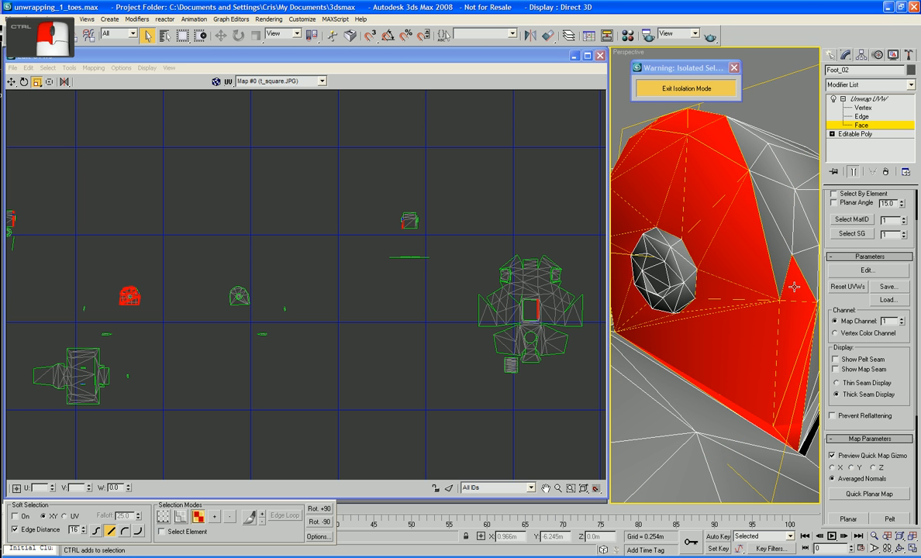
left_click(784, 247, "ctrl")
left_click(783, 235, "ctrl")
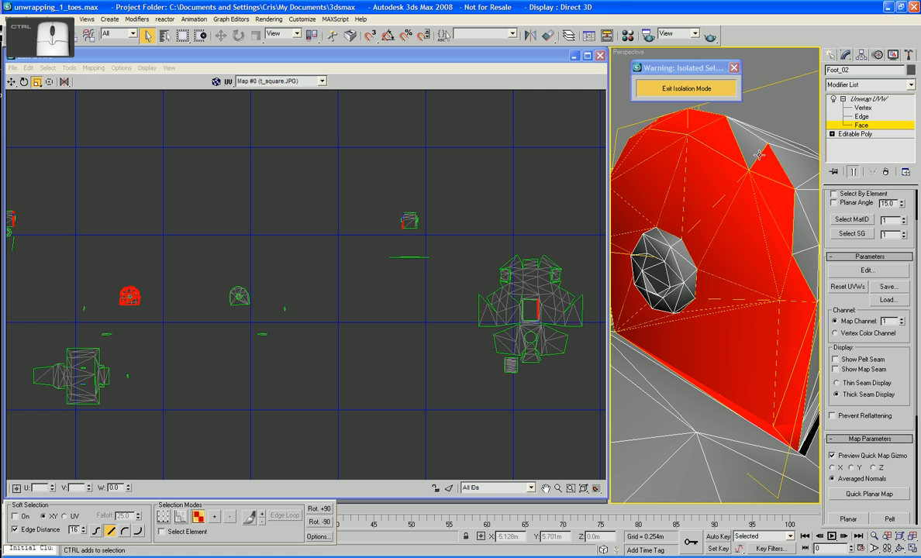
left_click(795, 234, "ctrl")
middle_click_drag(802, 234, 717, 359, "alt")
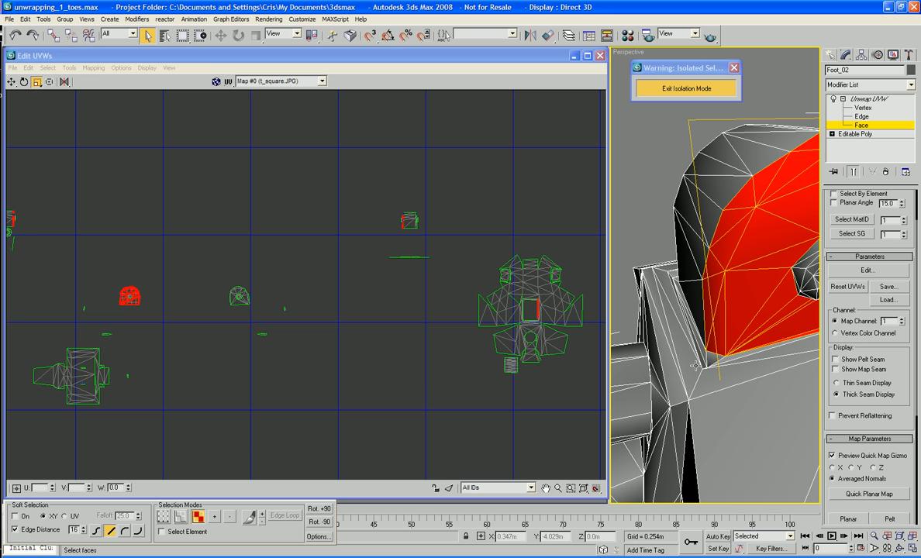
Deselect the stray faces along the rectangular opening in the foot layout.
middle_click_drag(425, 380, 415, 355)
scroll(453, 323, "up", 8)
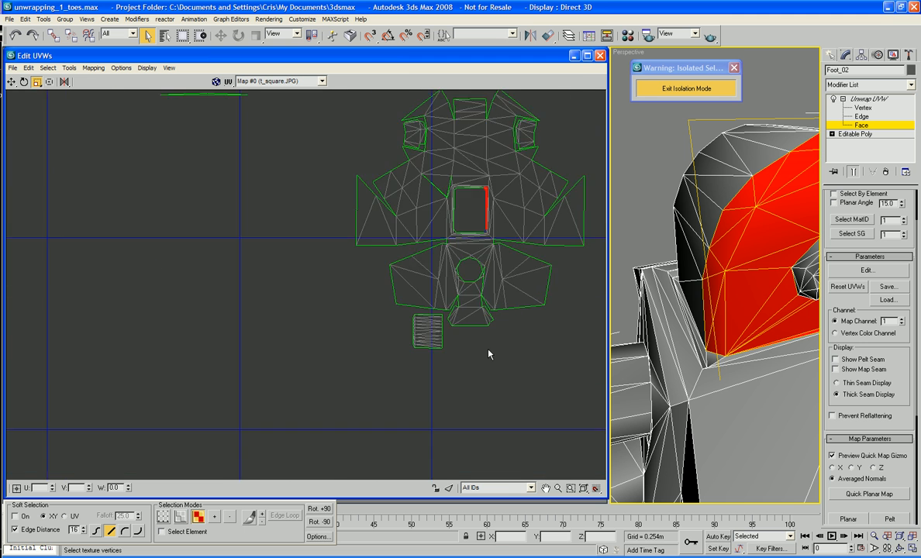
scroll(501, 369, "up", 2)
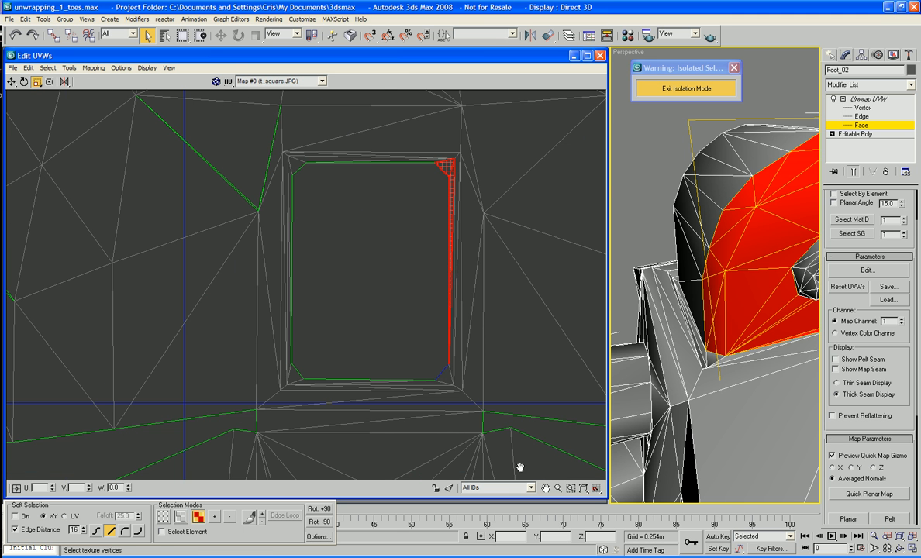
left_click(450, 190)
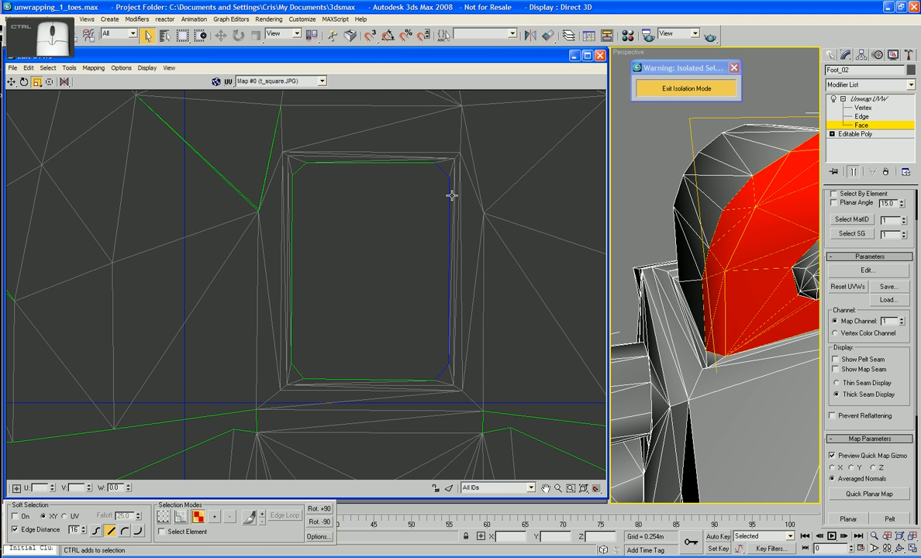
scroll(467, 228, "down", 5)
scroll(310, 318, "down", 6)
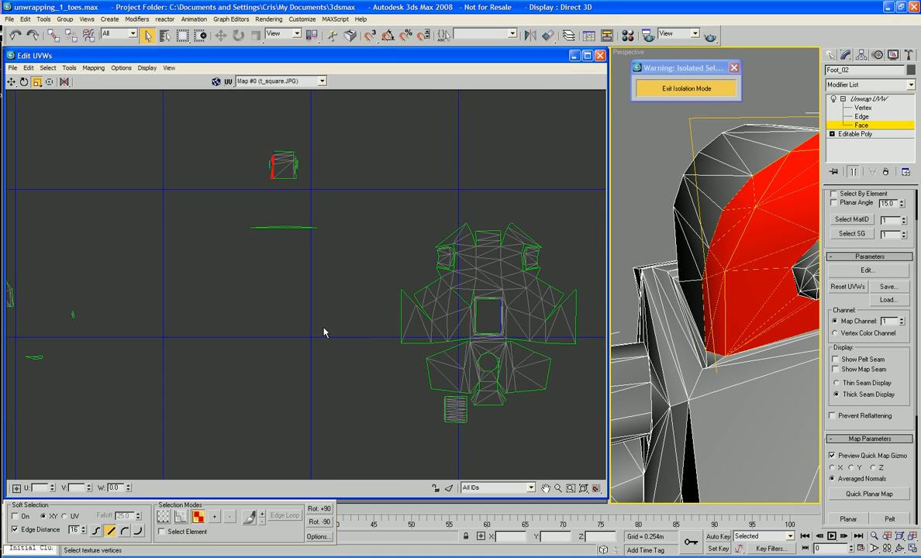
Break the selected faces from the other UVs and move the dome-shaped cluster above the foot layout.
middle_click_drag(317, 328, 439, 350)
left_click_drag(489, 344, 500, 345)
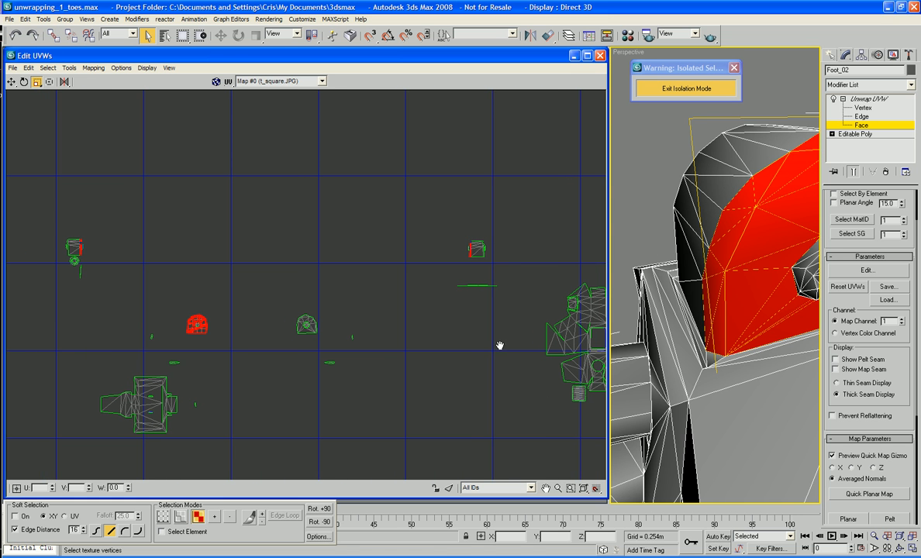
right_click(190, 323)
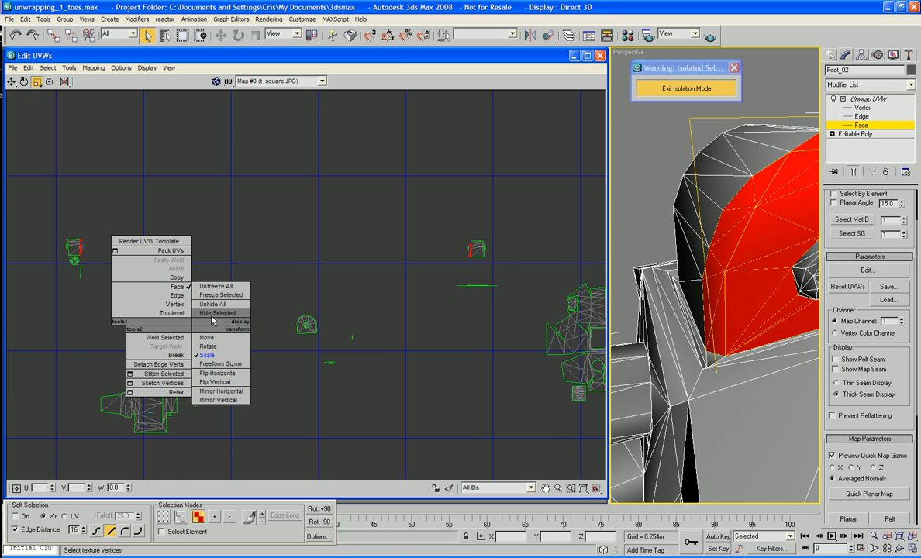
left_click(175, 355)
right_click(191, 319)
left_click(204, 332)
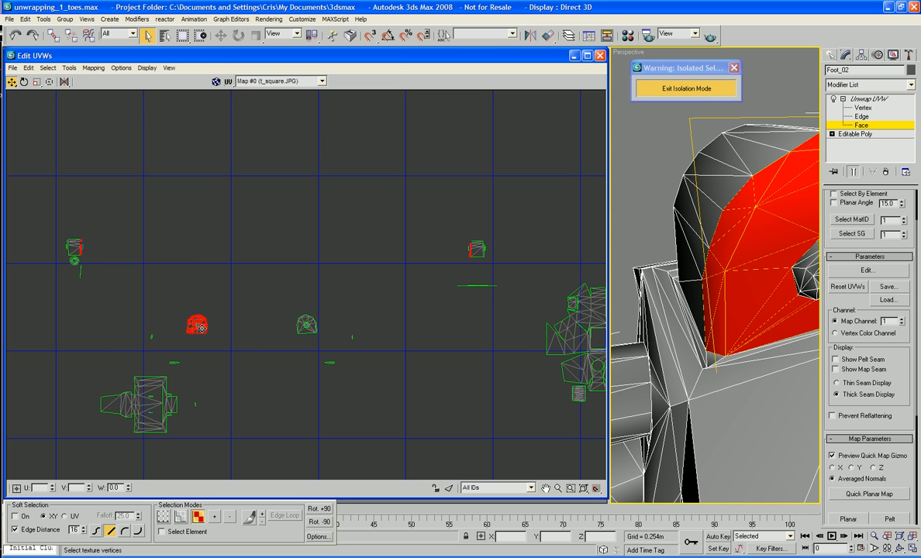
left_click_drag(205, 324, 512, 203)
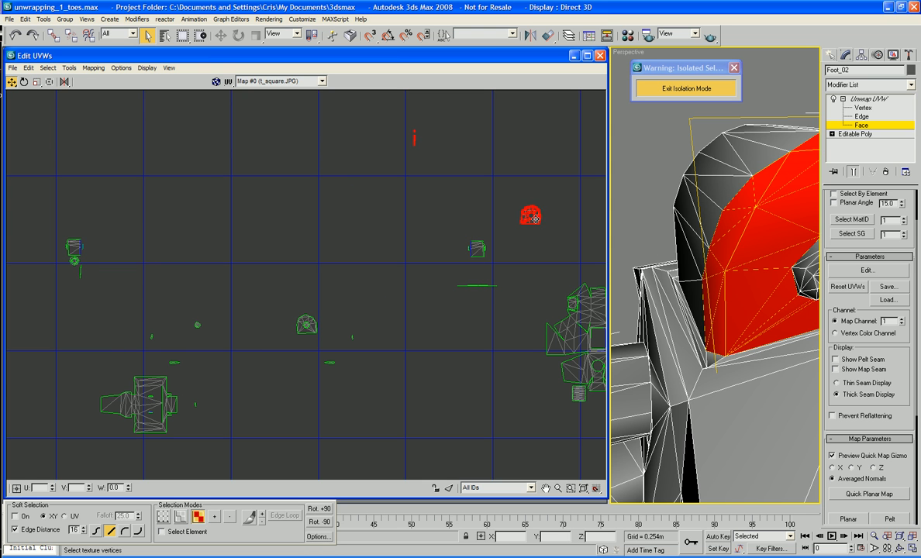
Bring the scattered bevel strips over and place one on each side of the dome cluster.
scroll(545, 271, "down", 3)
middle_click_drag(353, 301, 356, 320)
scroll(356, 320, "up", 3)
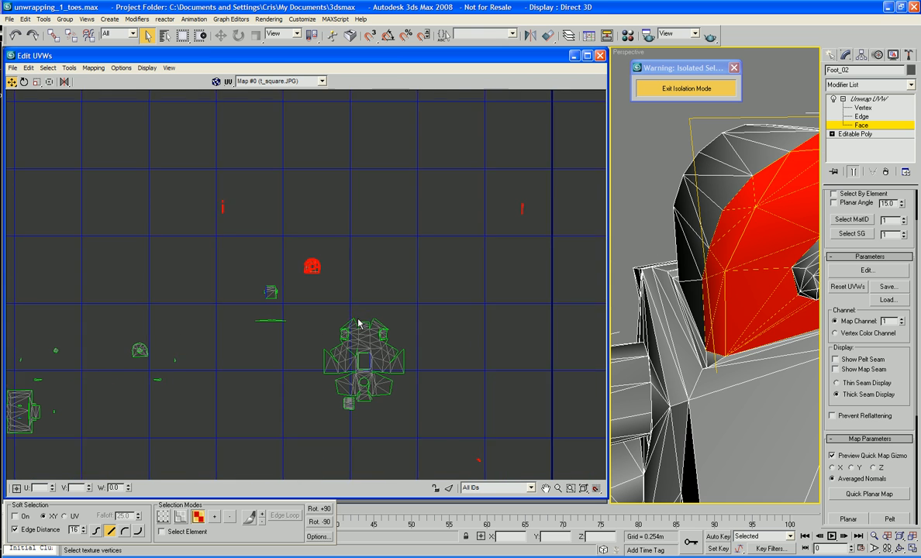
left_click(511, 229)
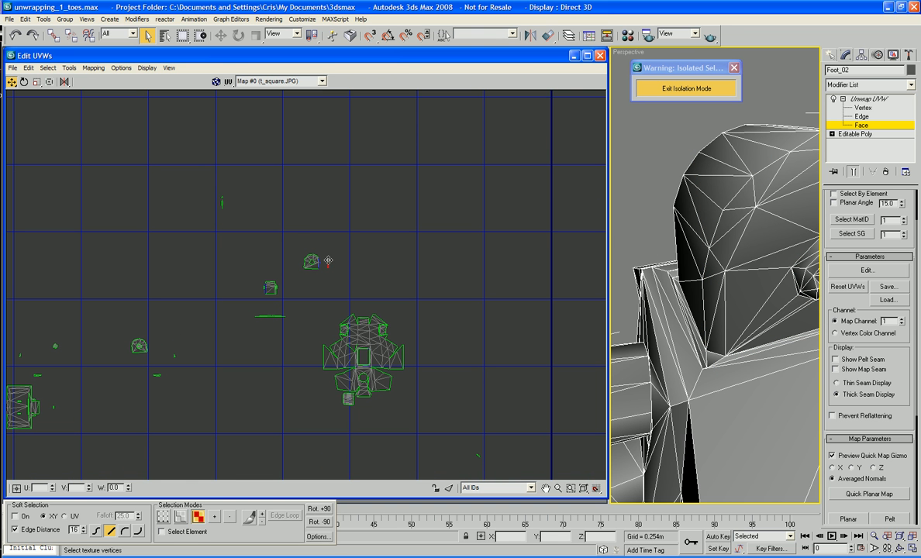
left_click_drag(236, 230, 235, 228)
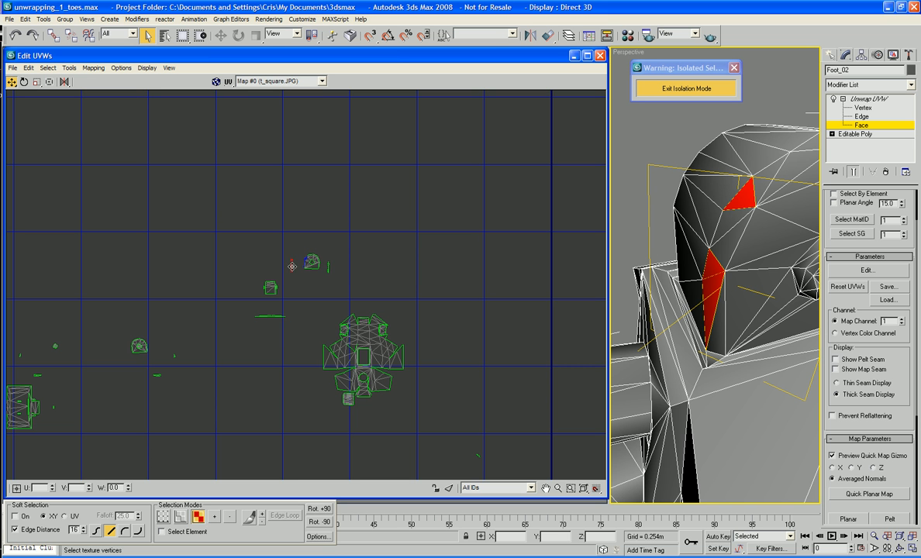
Move the two left bevel pieces up against the dome cluster's left edge.
scroll(313, 306, "up", 3)
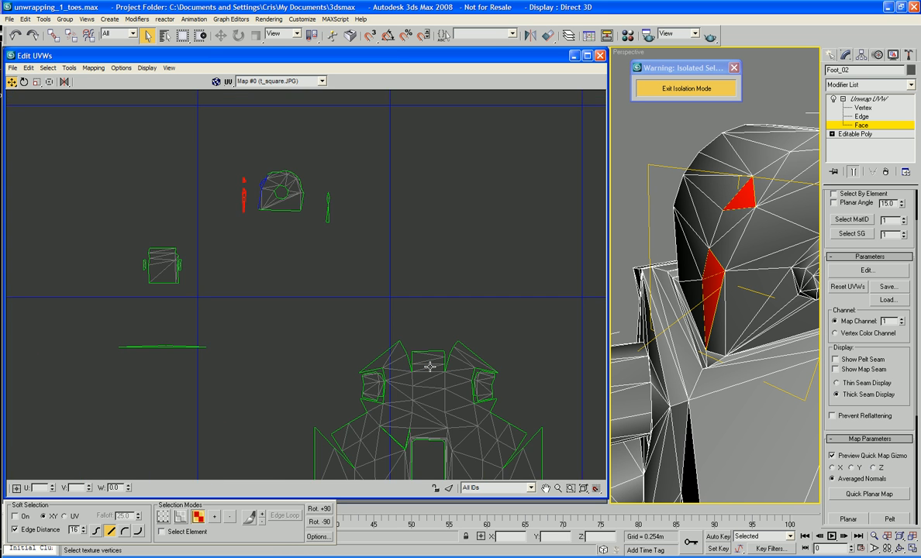
scroll(300, 282, "up", 3)
scroll(406, 375, "up", 5)
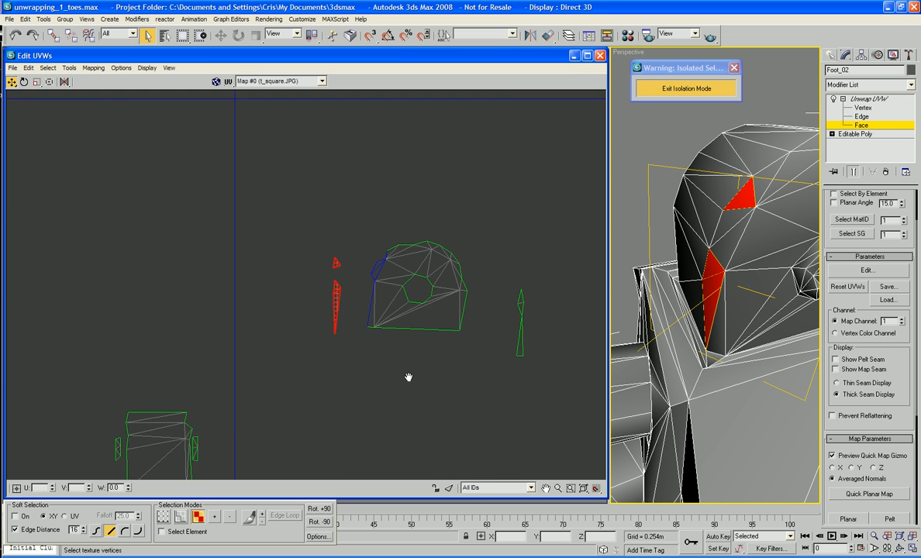
middle_click_drag(344, 448, 344, 452)
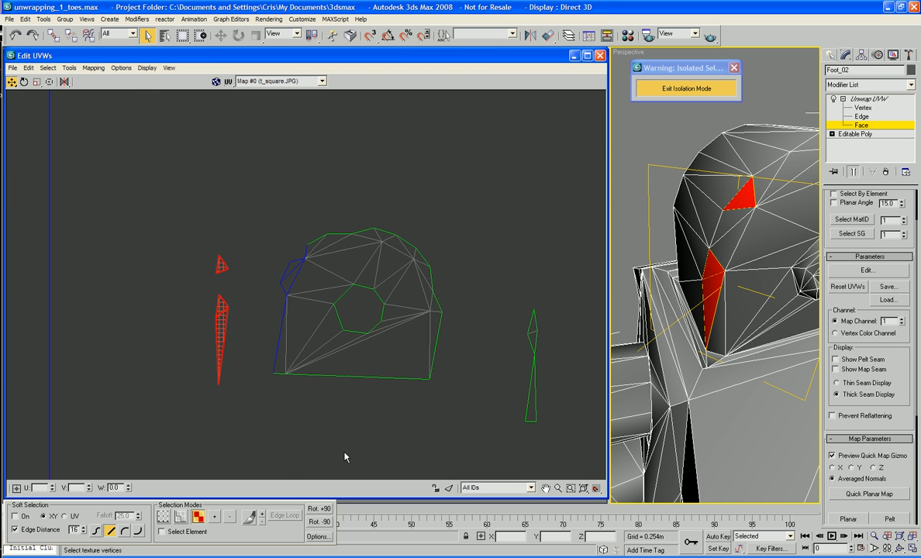
left_click_drag(220, 331, 273, 321)
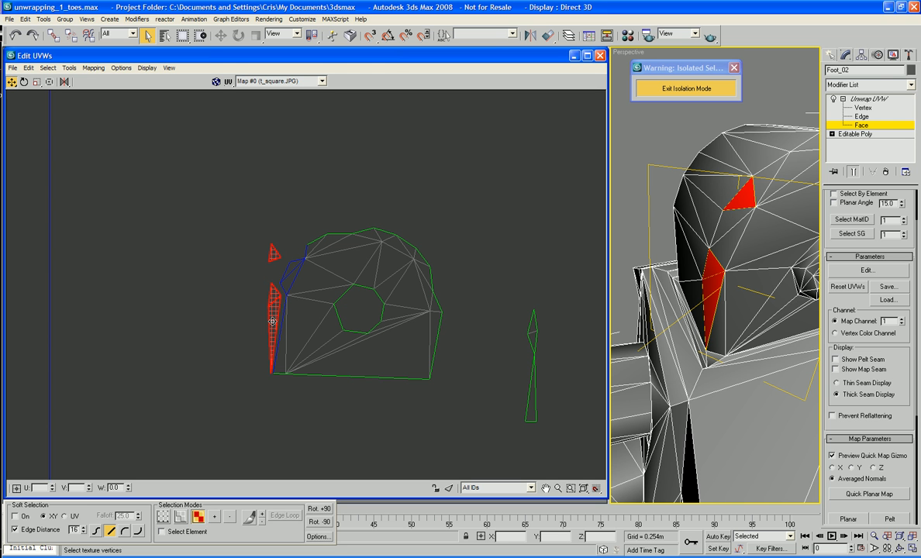
Target-weld the left bevel pieces' vertices to the matching vertices on the dome cluster's left edge.
right_click(214, 324)
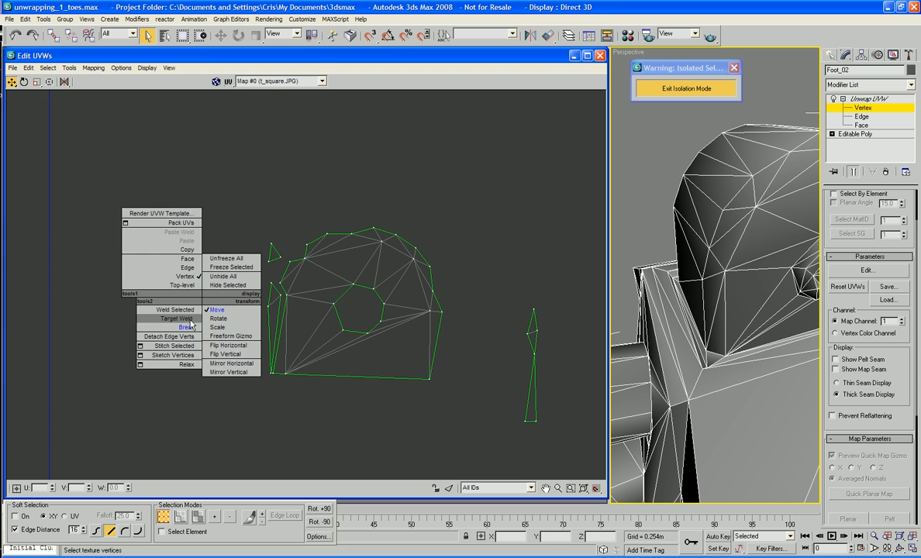
left_click(200, 302)
left_click_drag(280, 294, 287, 295)
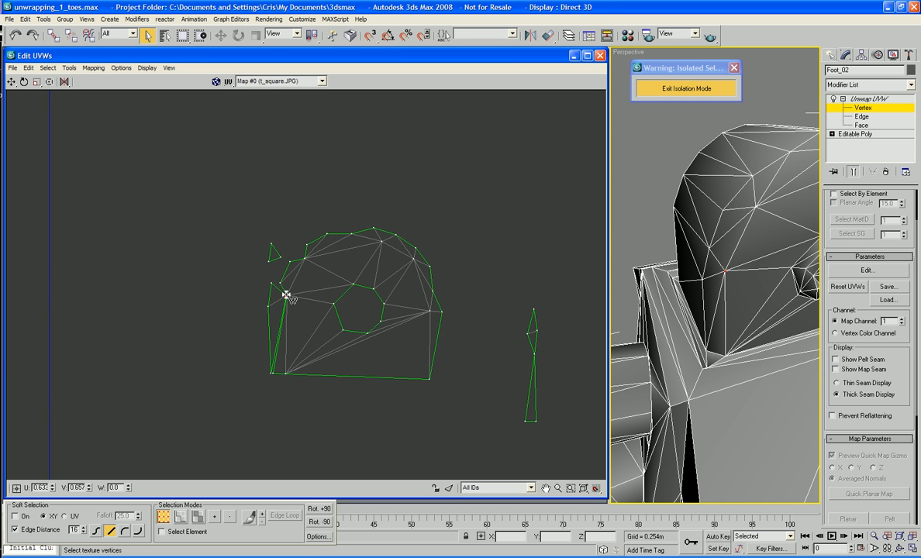
left_click_drag(269, 372, 274, 373)
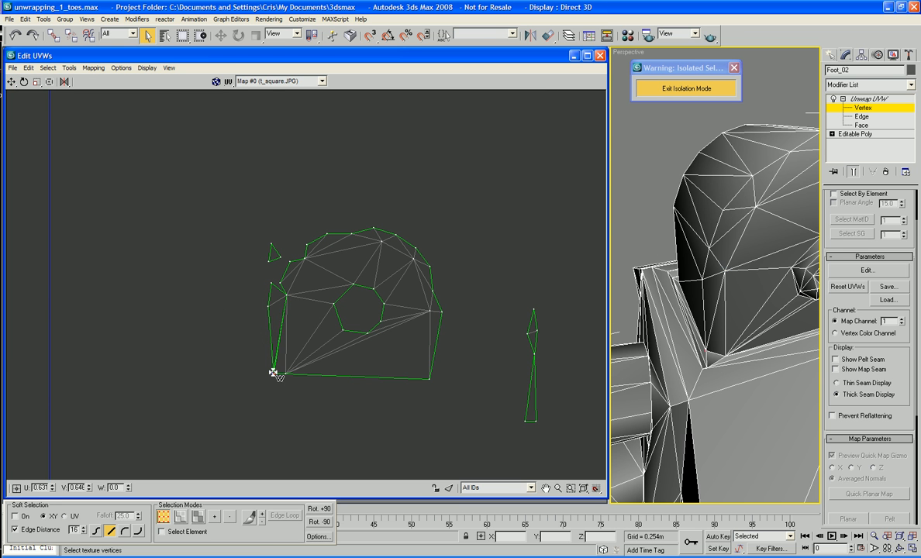
left_click_drag(280, 259, 307, 244)
Target-weld the right bevel strip's inner vertices to the dome's right edge and move its two free outer vertices in alongside.
left_click_drag(527, 333, 433, 292)
left_click_drag(531, 307, 430, 267)
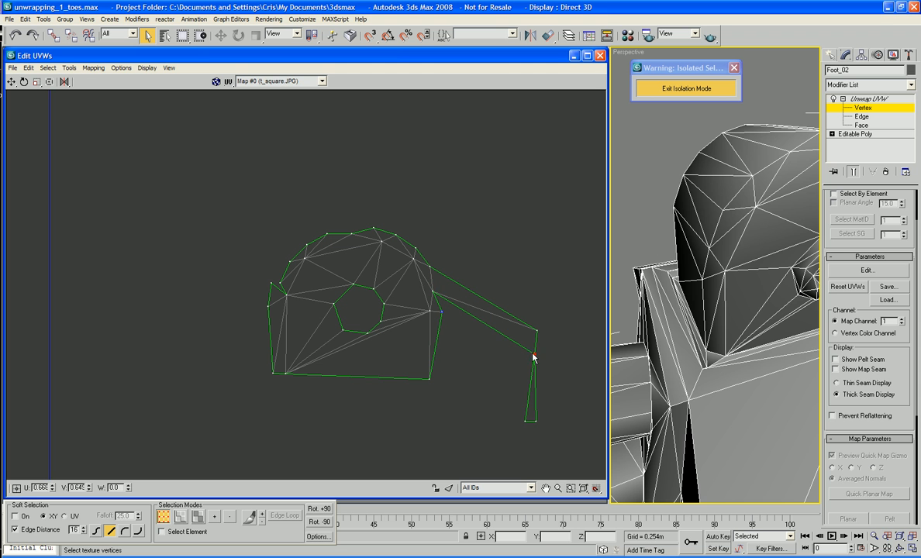
left_click_drag(534, 354, 442, 314)
left_click_drag(527, 422, 430, 379)
left_click_drag(536, 423, 440, 378)
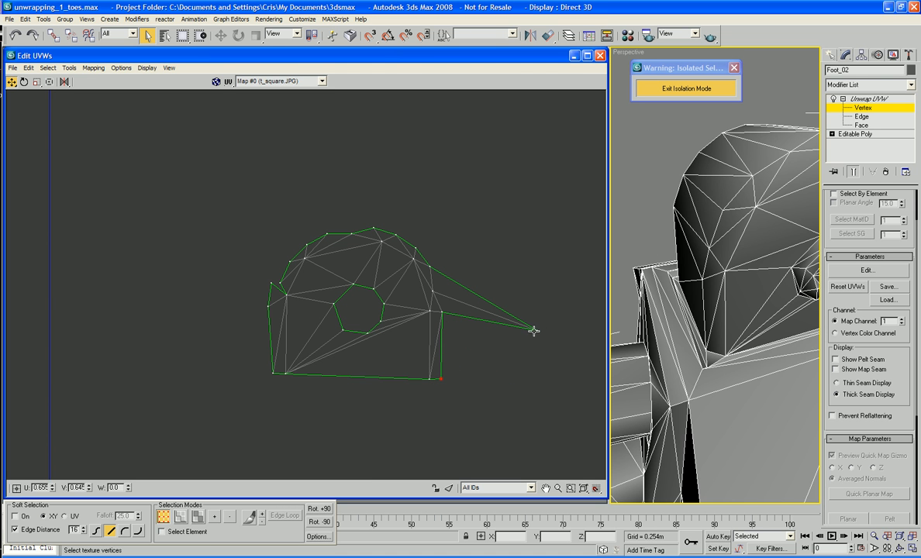
left_click_drag(534, 331, 443, 290)
Join the left strip's top vertex to the dome outline and move the vertex below it inward to even the curve.
right_click(271, 283)
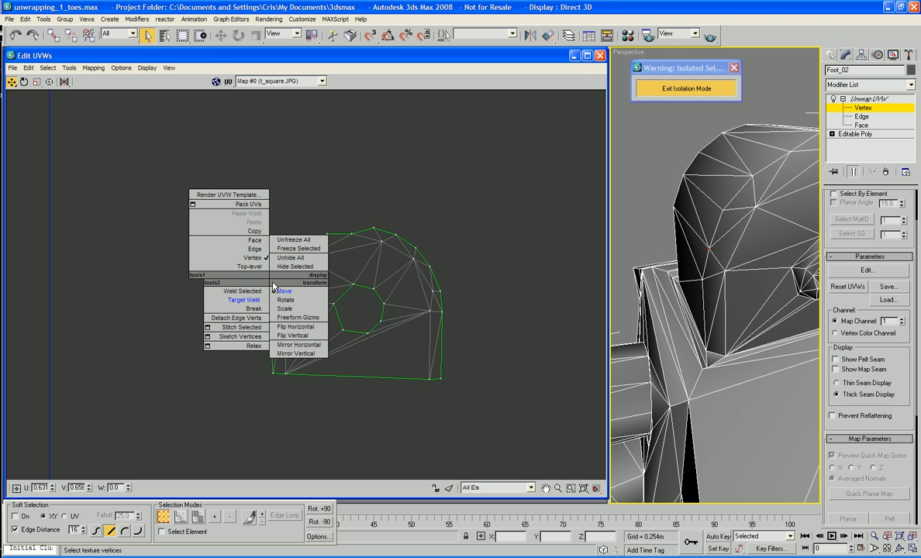
left_click(256, 302)
left_click_drag(273, 283, 276, 303)
right_click(266, 301)
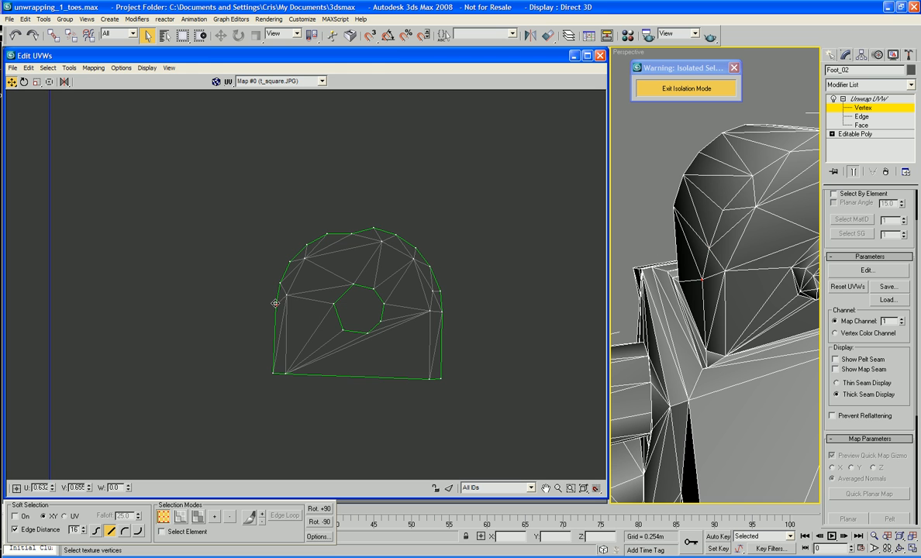
Switch to face selection and select the bevel faces missing from the gap at the dome's top.
scroll(314, 303, "down", 3)
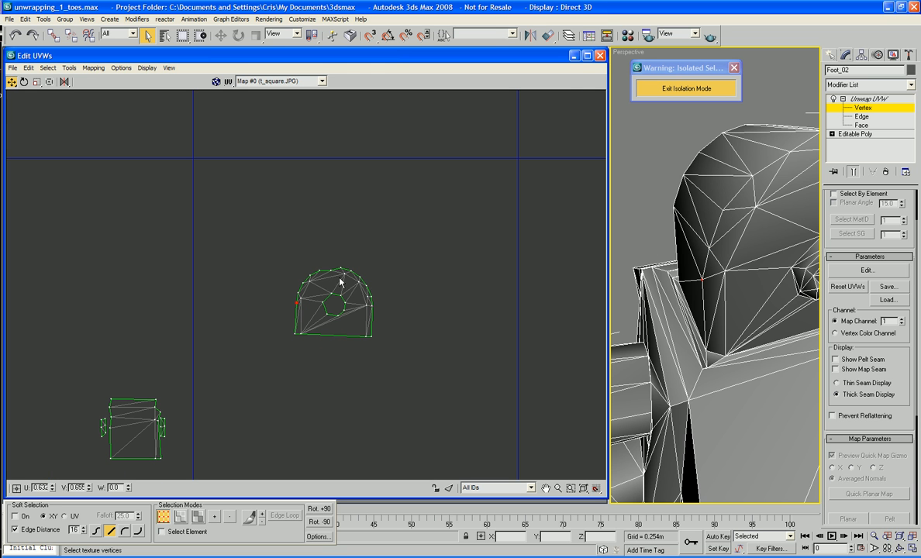
right_click(332, 272)
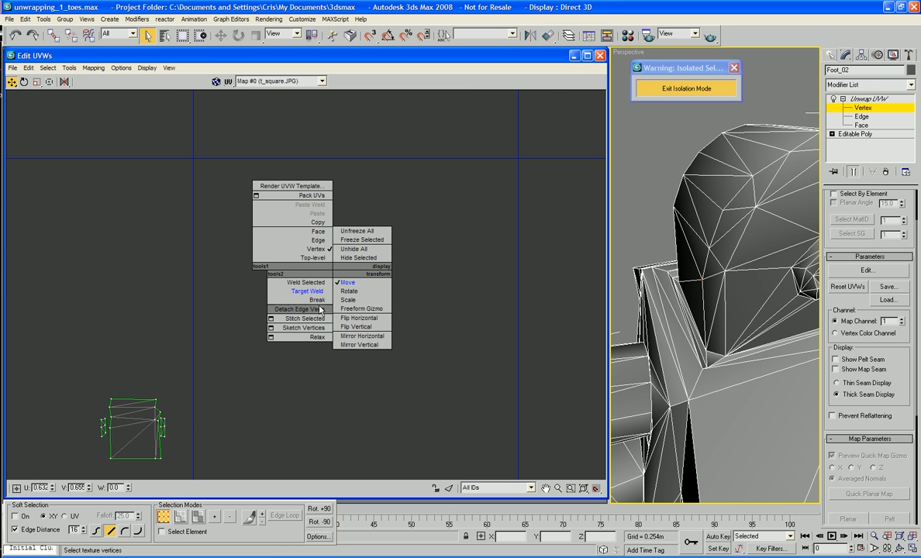
left_click(303, 231)
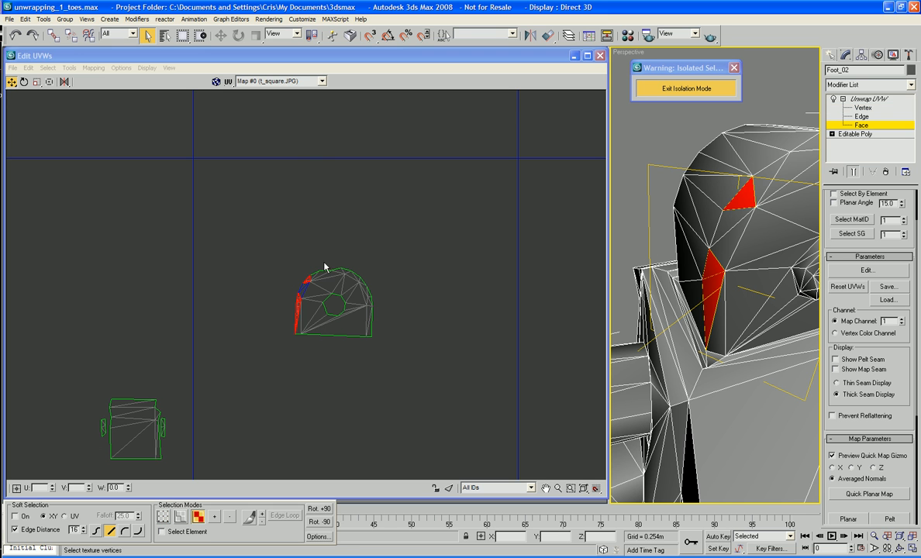
left_click(322, 271)
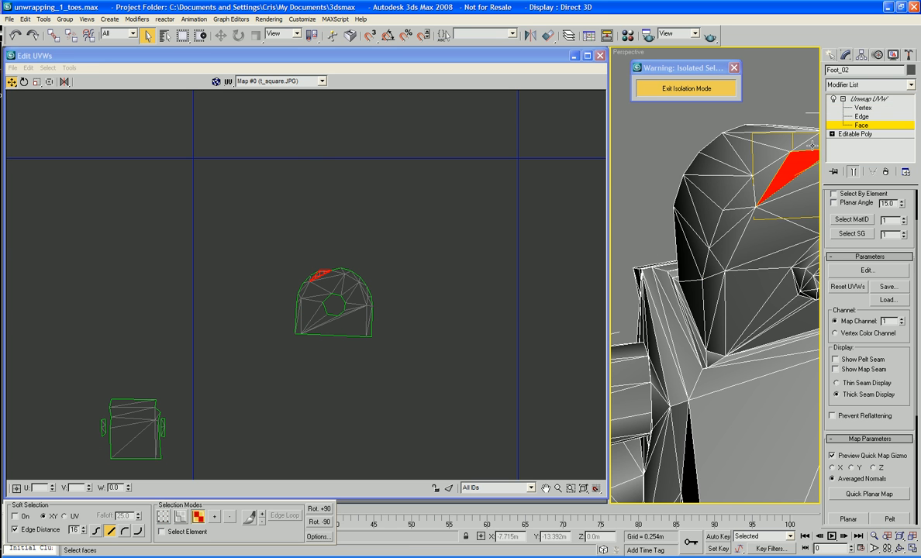
scroll(540, 244, "down", 2)
scroll(531, 241, "down", 2)
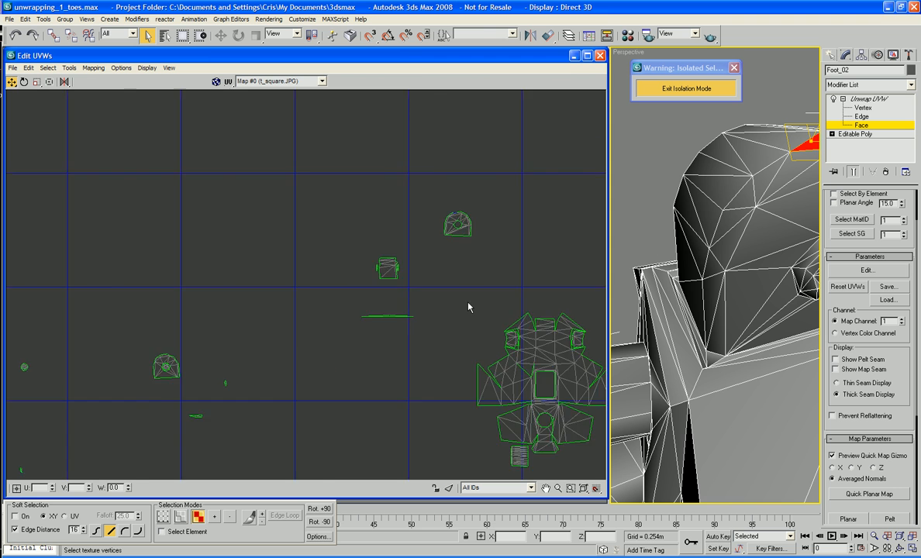
Move the loose top bevel piece from below the foot layout up beside the dome cluster and save the scene.
middle_click_drag(354, 358, 260, 324)
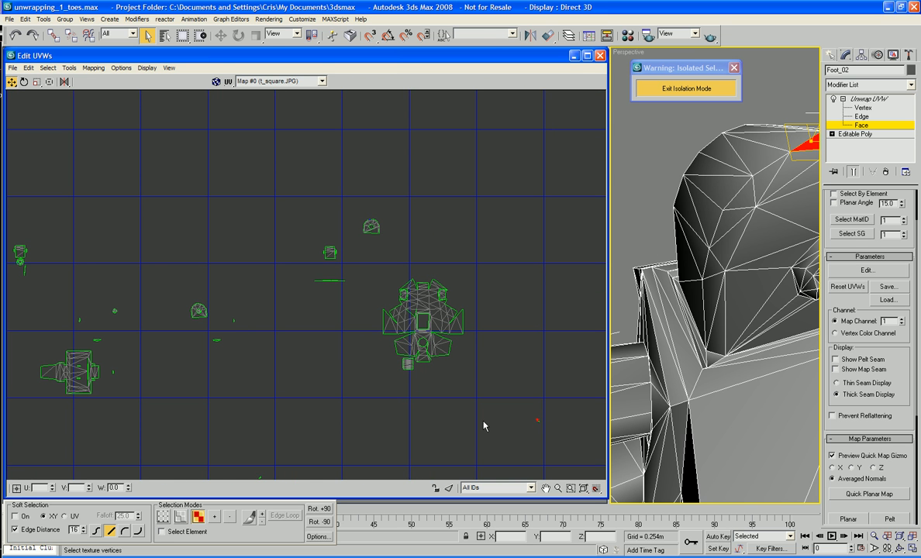
scroll(542, 446, "up", 4)
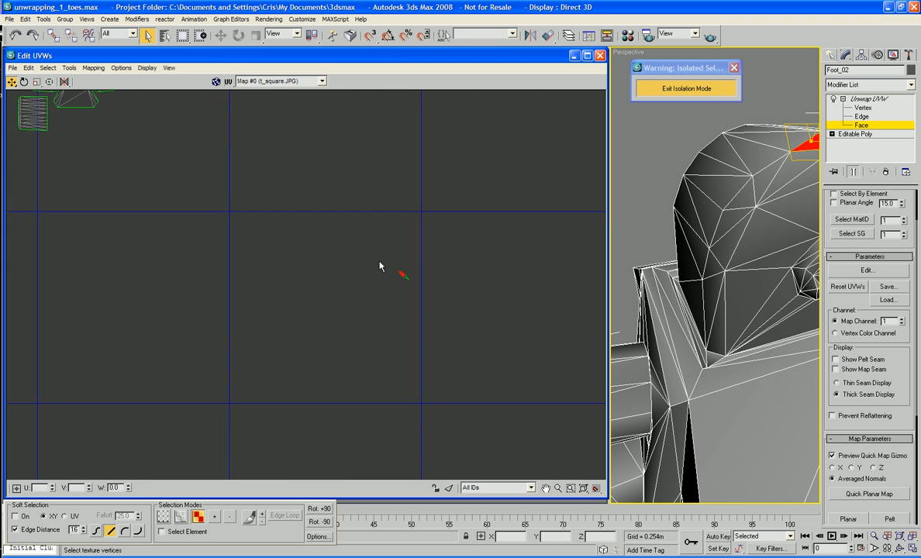
left_click_drag(386, 225, 225, 79)
middle_click_drag(259, 195, 450, 545)
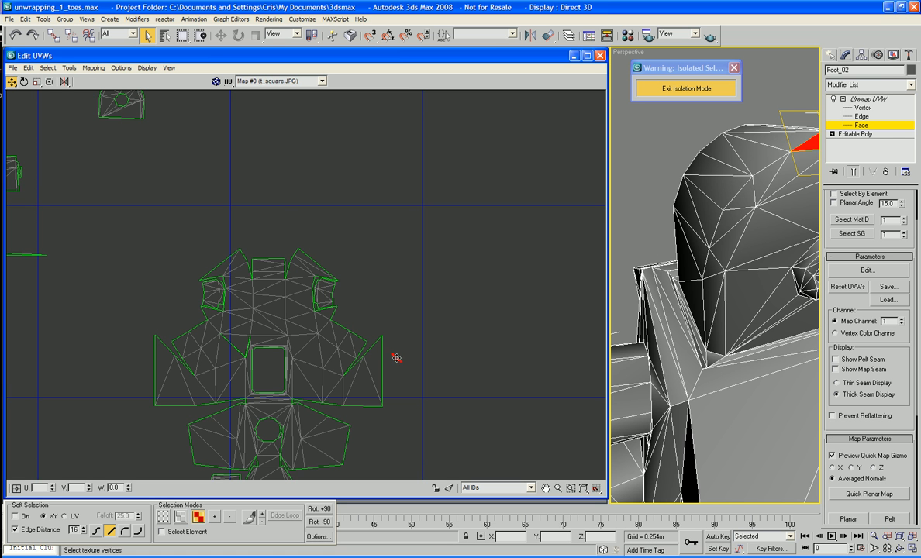
key("ctrl+s")
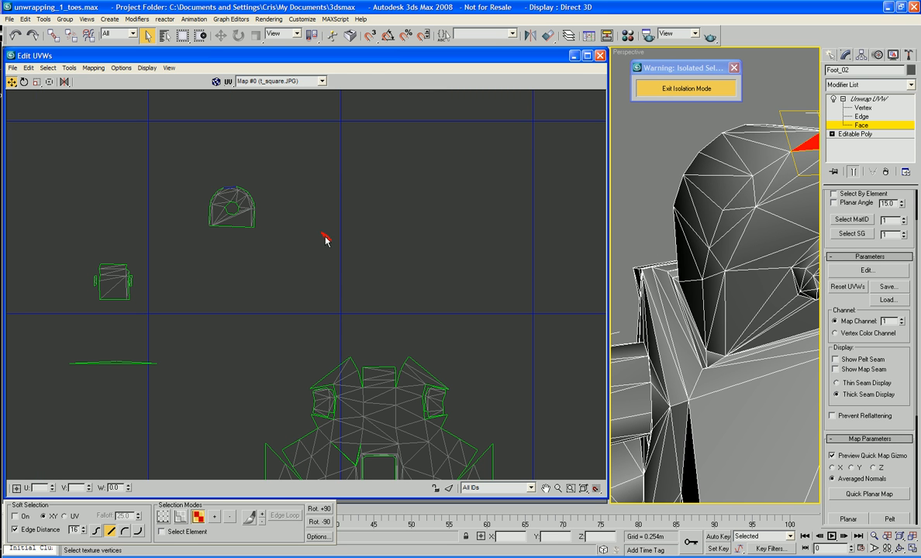
Rotate the loose bevel piece to lie nearly horizontal above the dome's top gap, and switch to edge selection.
scroll(230, 180, "up", 5)
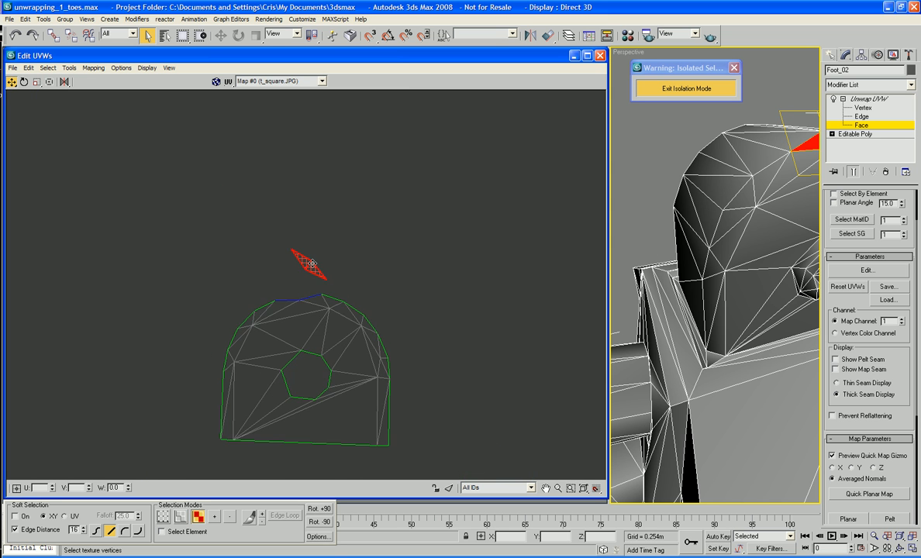
scroll(312, 264, "up", 2)
right_click(295, 281)
left_click(299, 270)
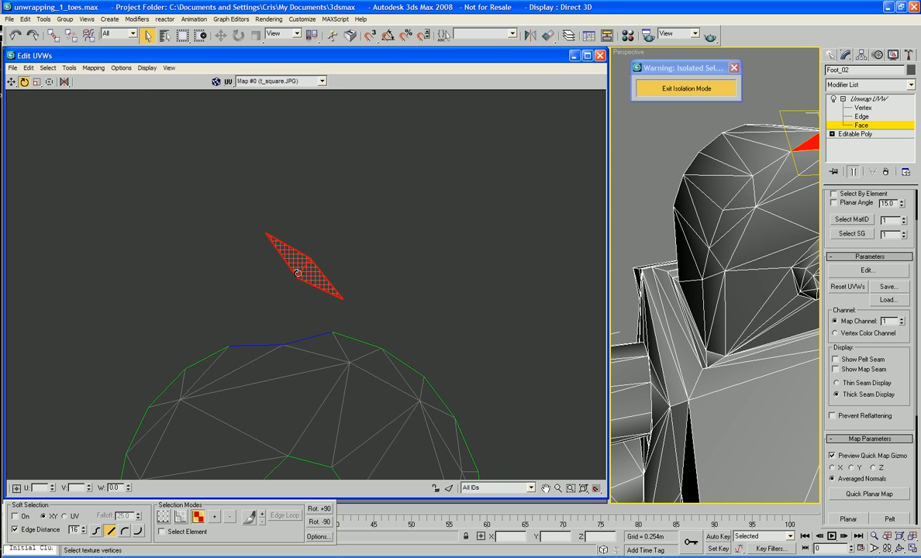
left_click_drag(297, 273, 290, 314)
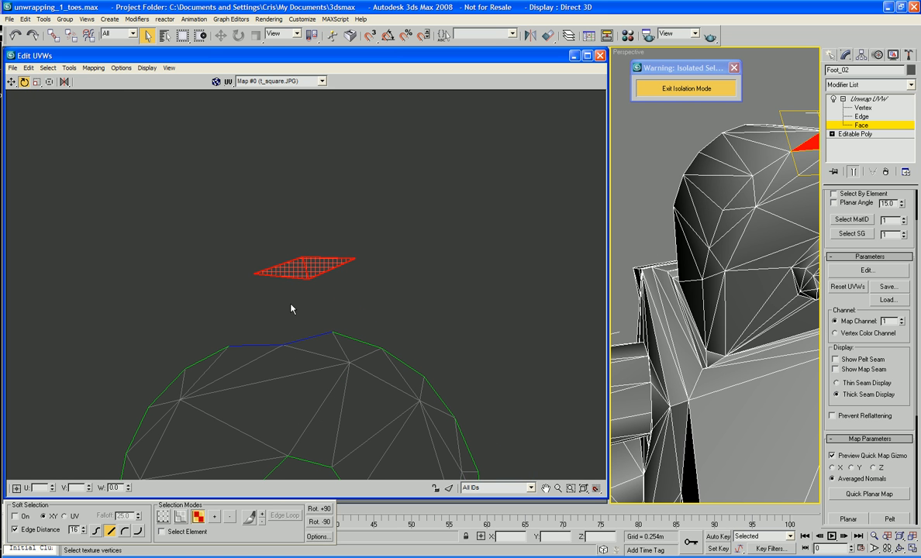
left_click(291, 309)
right_click(292, 310)
left_click(297, 287)
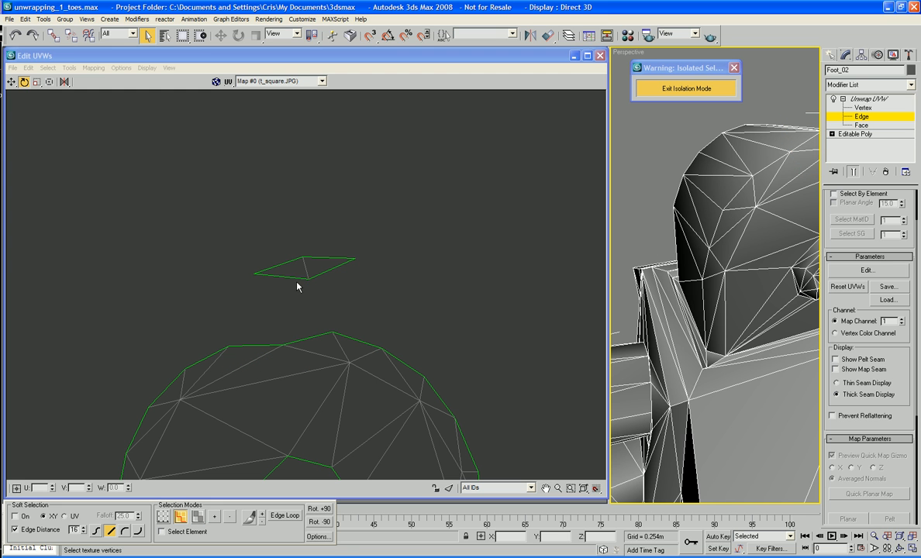
Rotate the loose bevel piece slightly and move it down against the gap at the dome's top.
left_click(296, 277)
left_click_drag(346, 250, 268, 271)
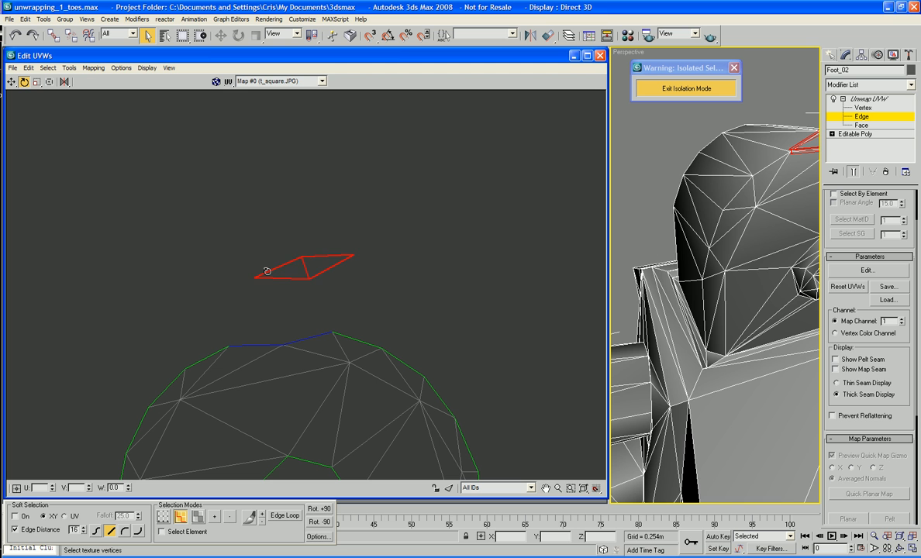
right_click(267, 272)
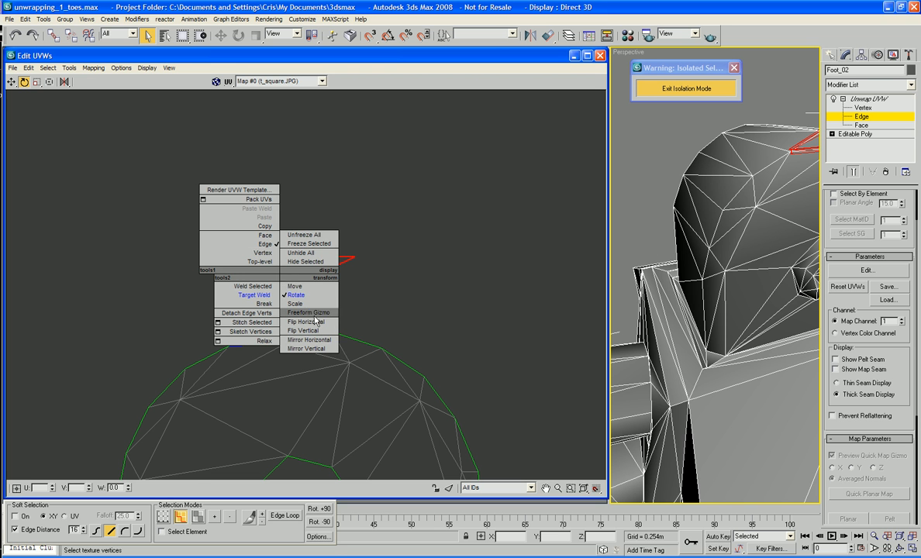
left_click(283, 269)
left_click_drag(308, 274, 277, 333)
left_click(338, 299)
Switch to vertex selection and target weld the bevel piece's corners onto the dome outline, smoothing the top curve.
right_click(333, 285)
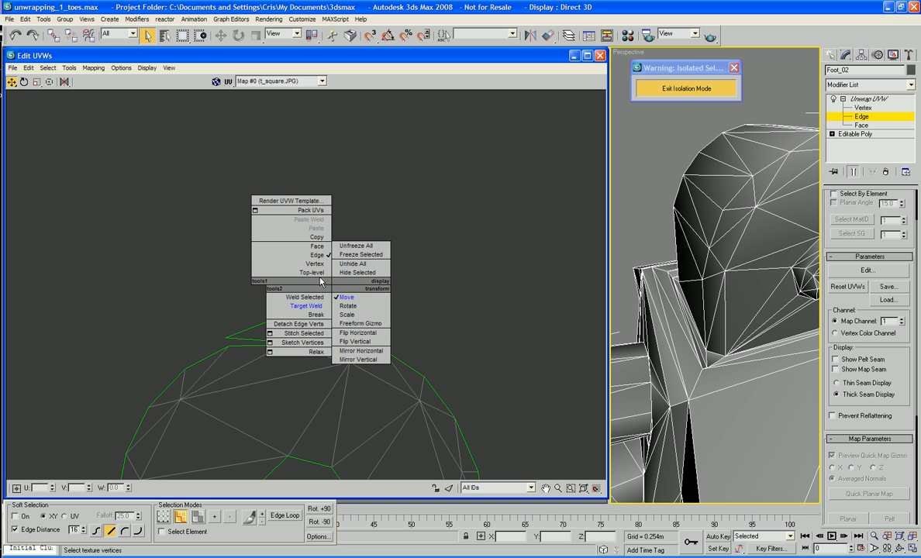
left_click(319, 264)
right_click(322, 248)
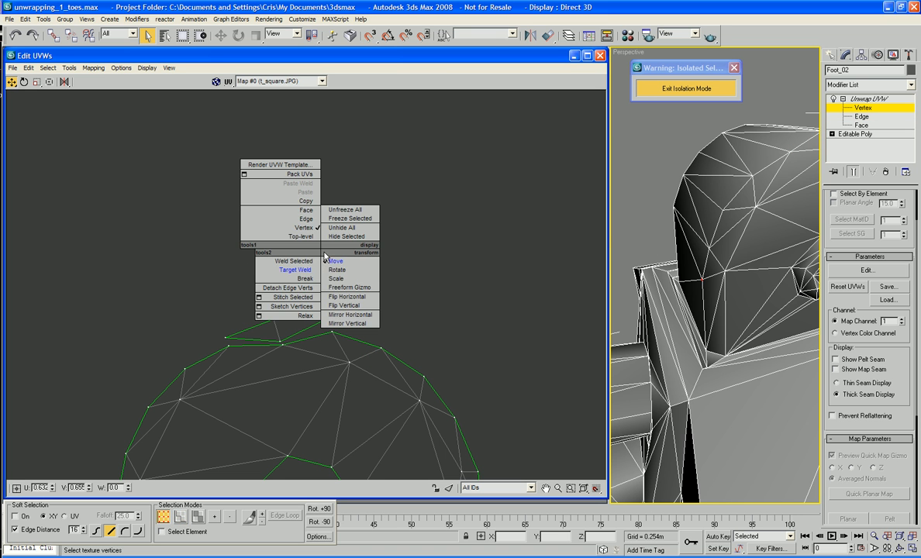
left_click(299, 270)
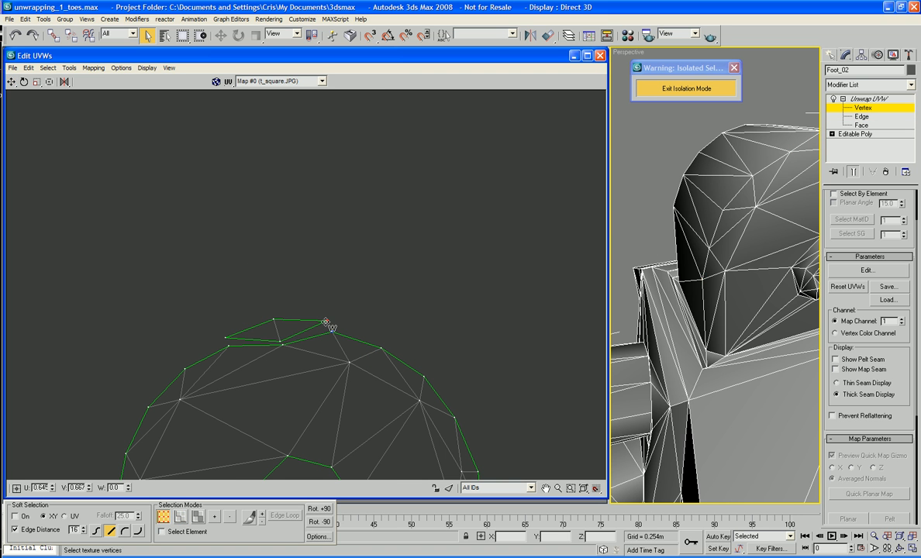
left_click_drag(326, 318, 282, 346)
left_click_drag(228, 335, 229, 346)
left_click_drag(273, 321, 277, 329)
scroll(294, 303, "down", 5)
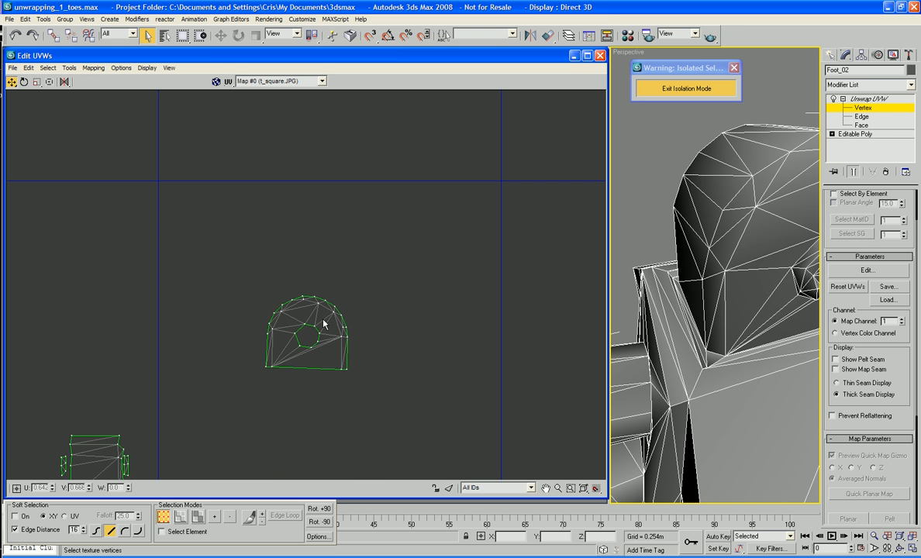
Select the whole dome cluster and rotate it slightly until its bottom edge is level.
left_click_drag(370, 220, 222, 383)
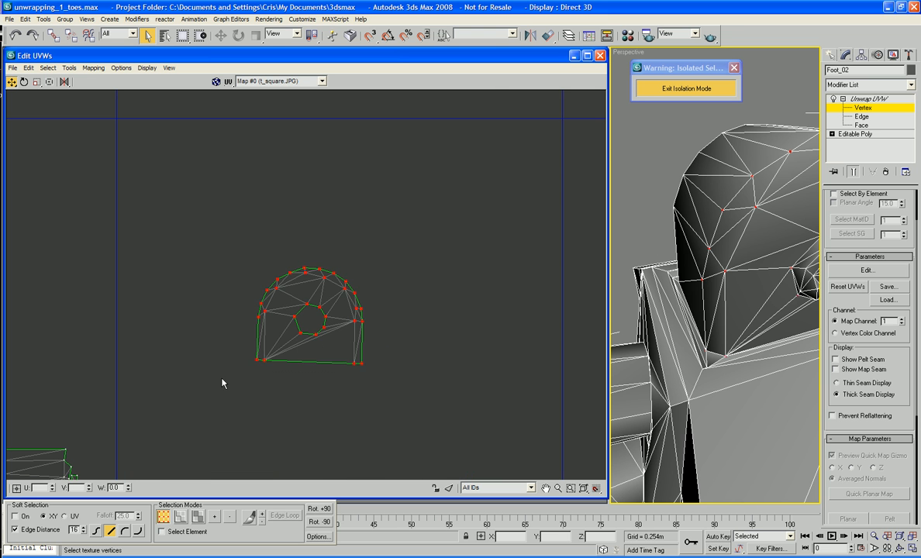
right_click(298, 351)
left_click(256, 340)
left_click_drag(362, 320, 363, 322)
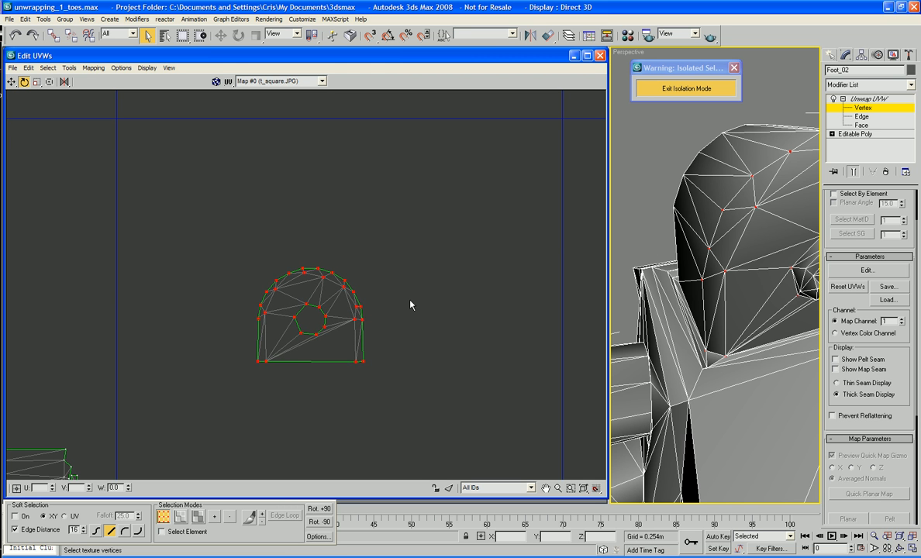
Move the finished dome cluster beside the upper left of the foot layout.
scroll(411, 304, "down", 5)
middle_click_drag(422, 302, 349, 253)
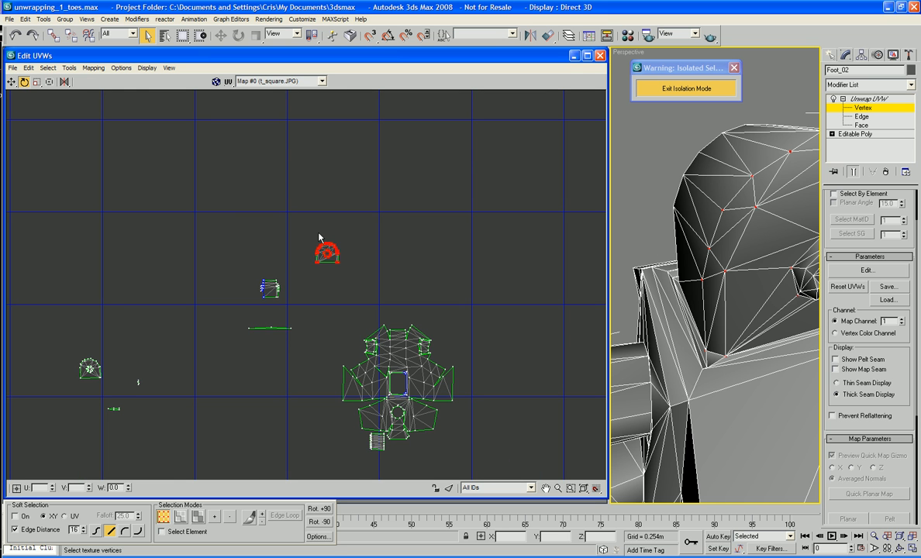
right_click(326, 251)
left_click(338, 264)
left_click_drag(318, 253, 351, 349)
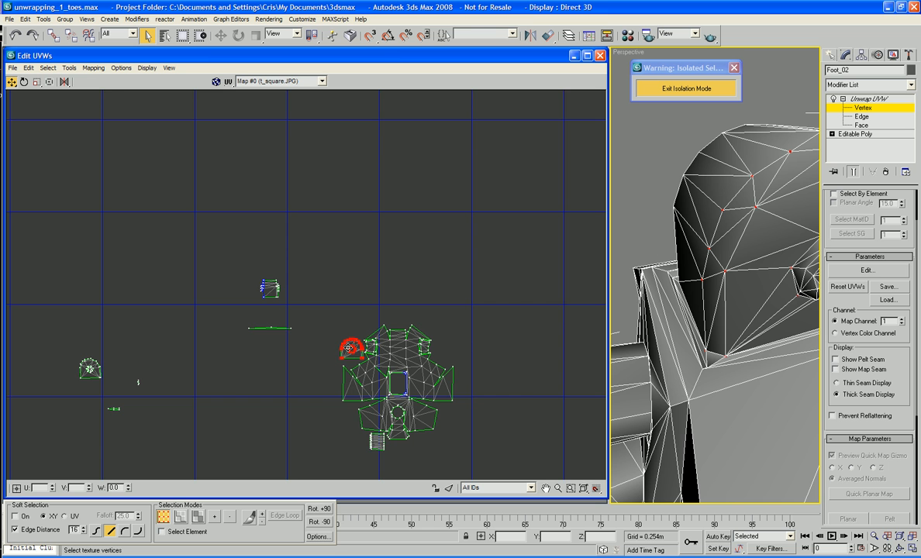
Switch to face selection and select the flat faces below and beside the round knob on the dome's opposite side.
middle_click_drag(236, 383, 335, 348)
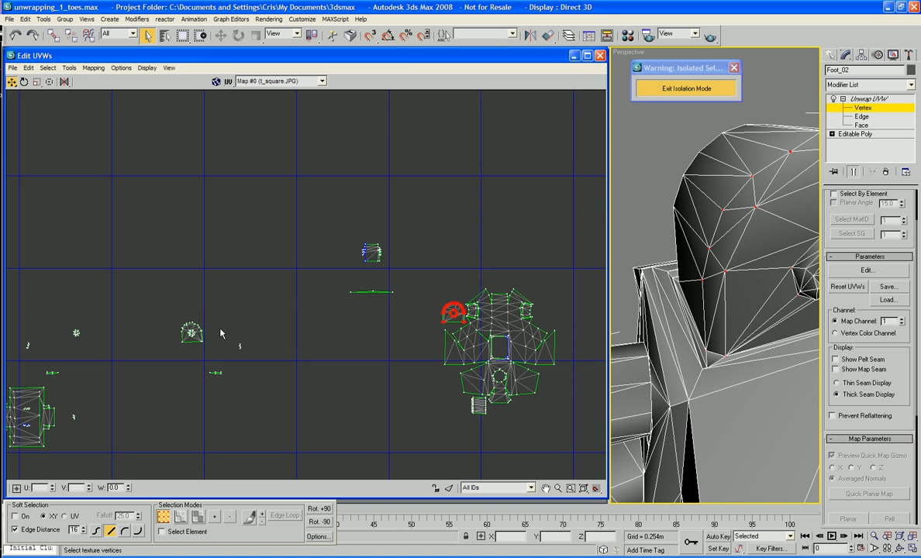
middle_click_drag(767, 303, 840, 270, "alt")
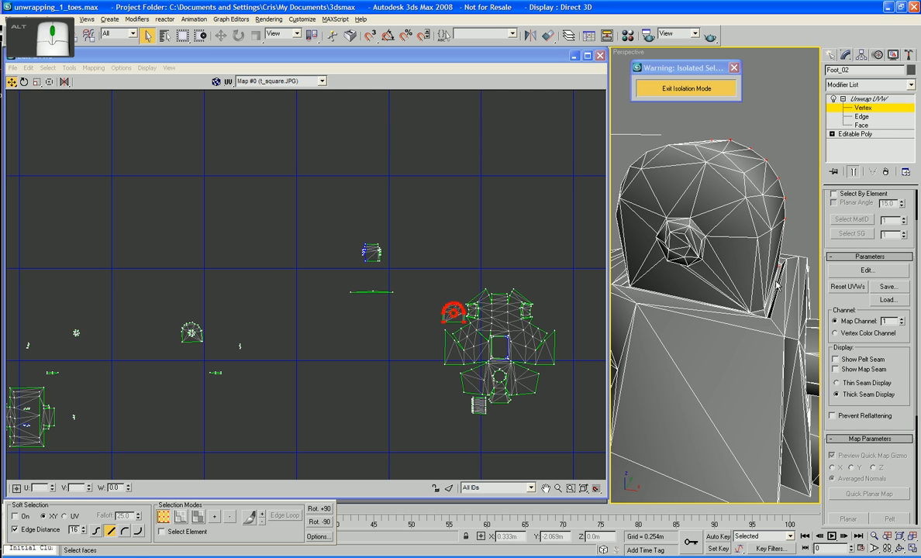
left_click(868, 125)
left_click(676, 272)
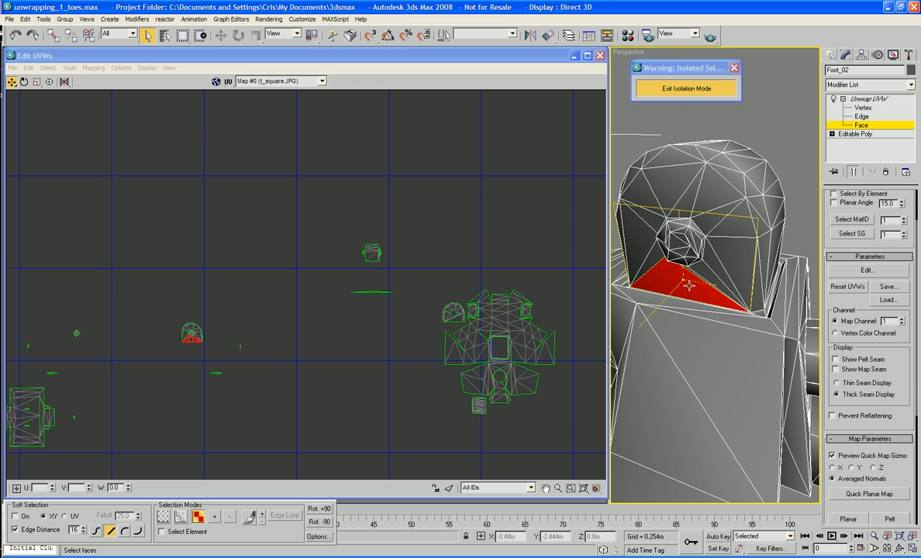
left_click(698, 274, "ctrl")
left_click(699, 268, "ctrl")
left_click(711, 264, "ctrl")
left_click(736, 263, "ctrl")
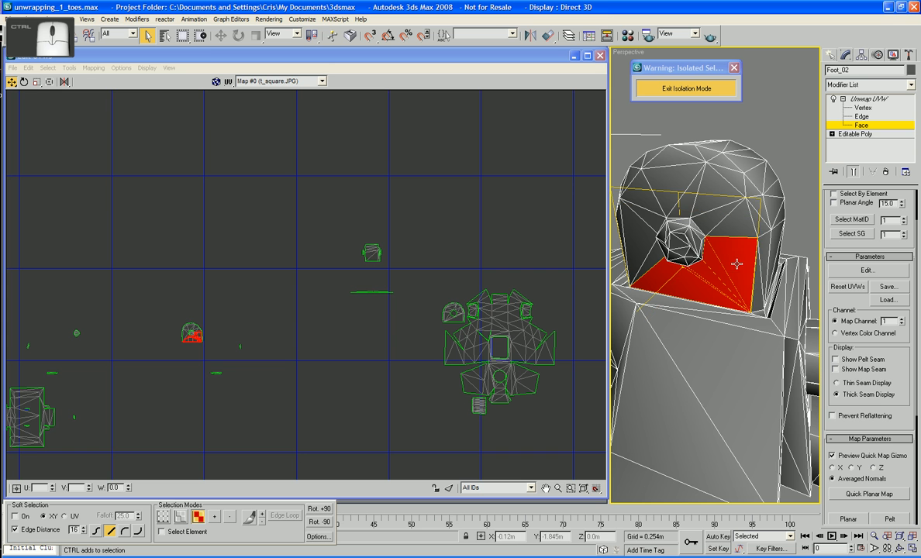
Add the bevel faces running from the dome side's lower right corner up to its top to the selection.
left_click(761, 286, "ctrl")
left_click(763, 244, "ctrl")
left_click(757, 223, "ctrl")
left_click(758, 203, "ctrl")
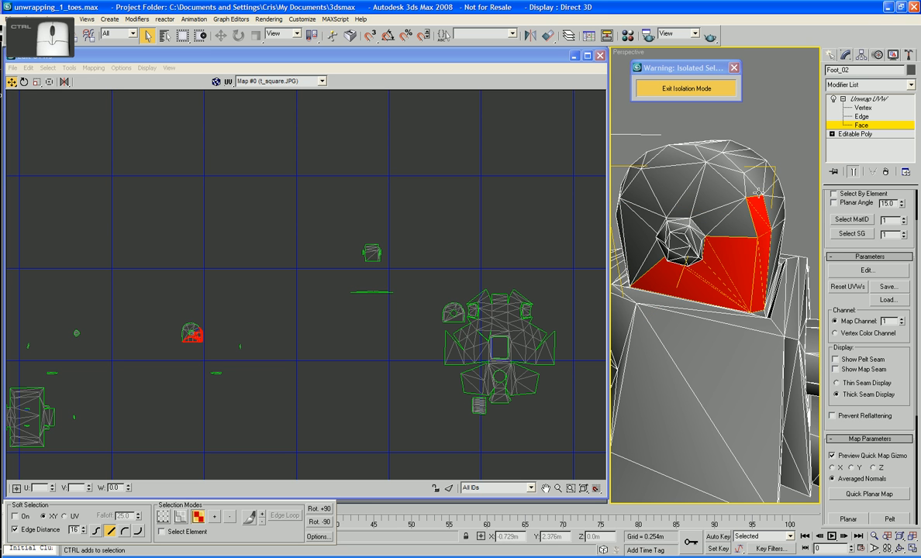
left_click(750, 189, "ctrl")
left_click(737, 177, "ctrl")
left_click(723, 162, "ctrl")
left_click(705, 152, "ctrl")
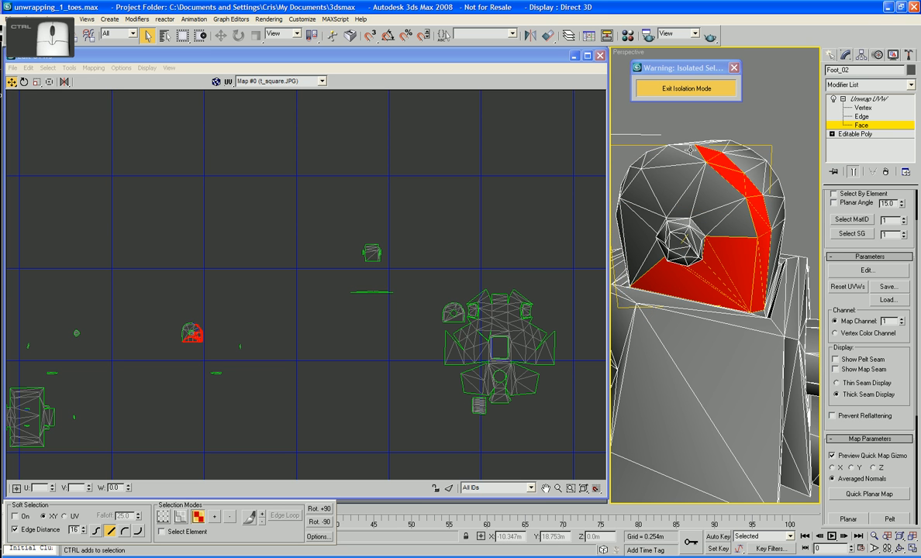
Add the upper left rim faces and the flat faces above and right of the knob to the selection.
left_click(689, 151, "ctrl")
left_click(678, 155, "ctrl")
left_click(657, 172, "ctrl")
left_click(680, 177, "ctrl")
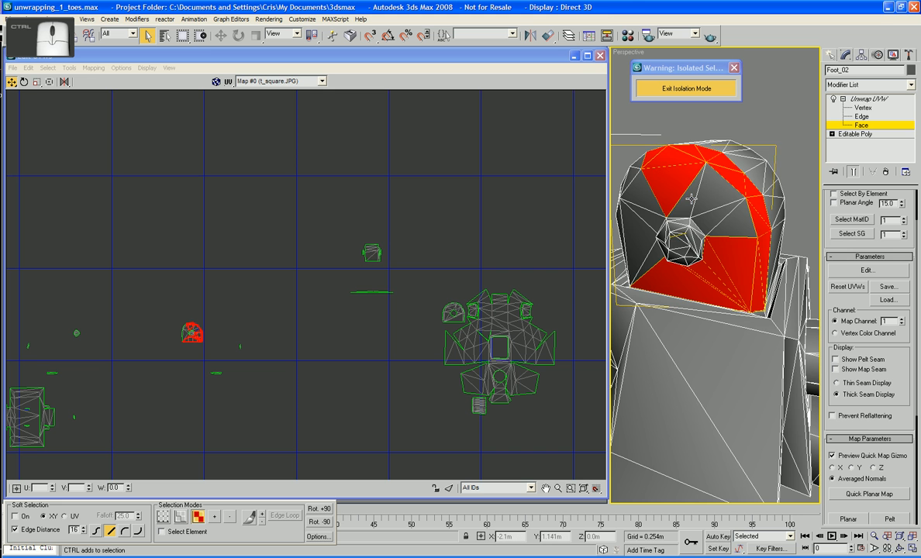
left_click(699, 189, "ctrl")
left_click(705, 210, "ctrl")
left_click(721, 226, "ctrl")
Add the bevel faces down the dome side's other rim to its bottom corner to the selection.
middle_click_drag(689, 228, 785, 230, "alt")
left_click(711, 172, "ctrl")
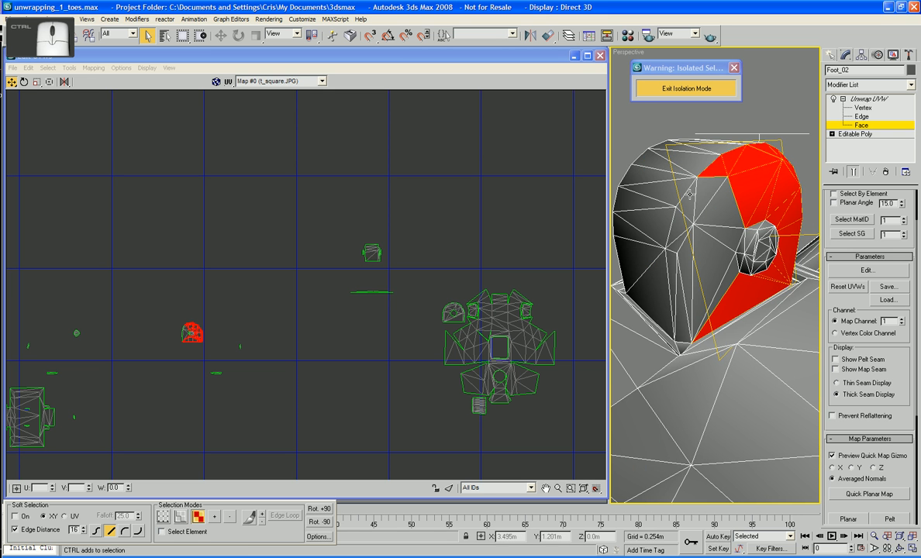
left_click(706, 190, "ctrl")
left_click(690, 205, "ctrl")
left_click(679, 227, "ctrl")
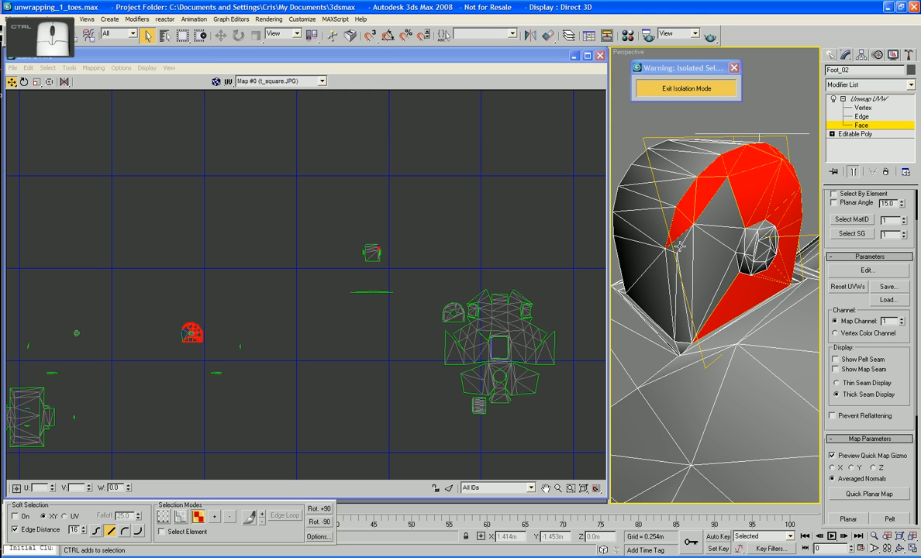
left_click(677, 243, "ctrl")
left_click(674, 270, "ctrl")
left_click(678, 289, "ctrl")
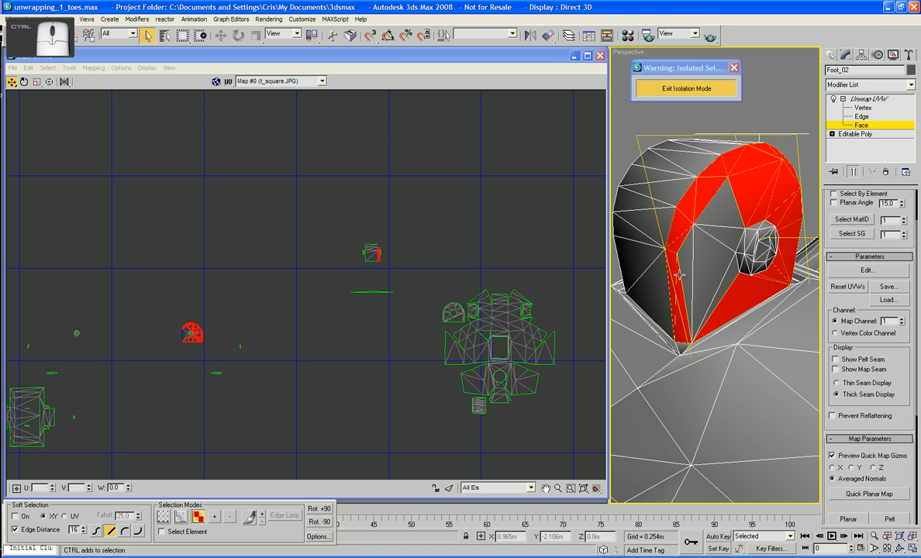
Add the flat faces between that bevel strip and the knob, plus the small bottom corner face, to the selection.
left_click(685, 266, "ctrl")
left_click(695, 269, "ctrl")
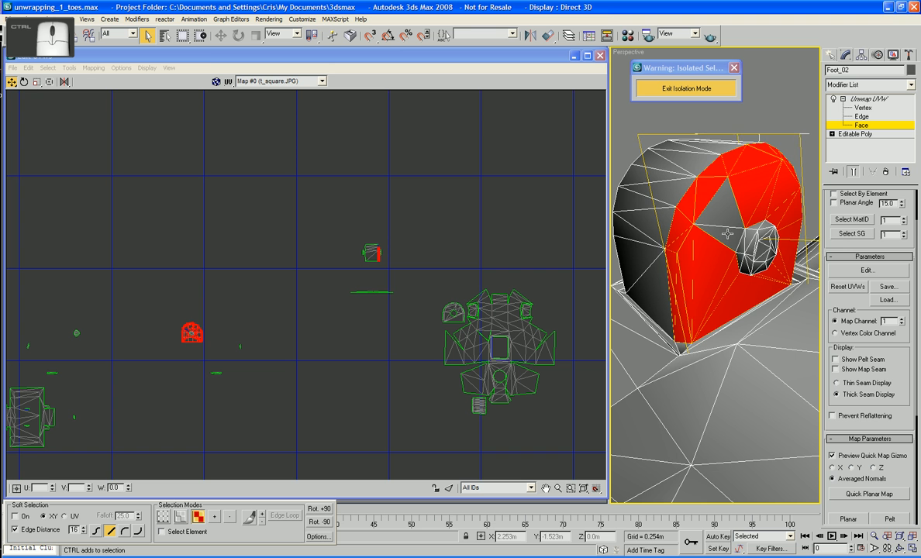
left_click(676, 221, "ctrl")
middle_click_drag(729, 310, 729, 263)
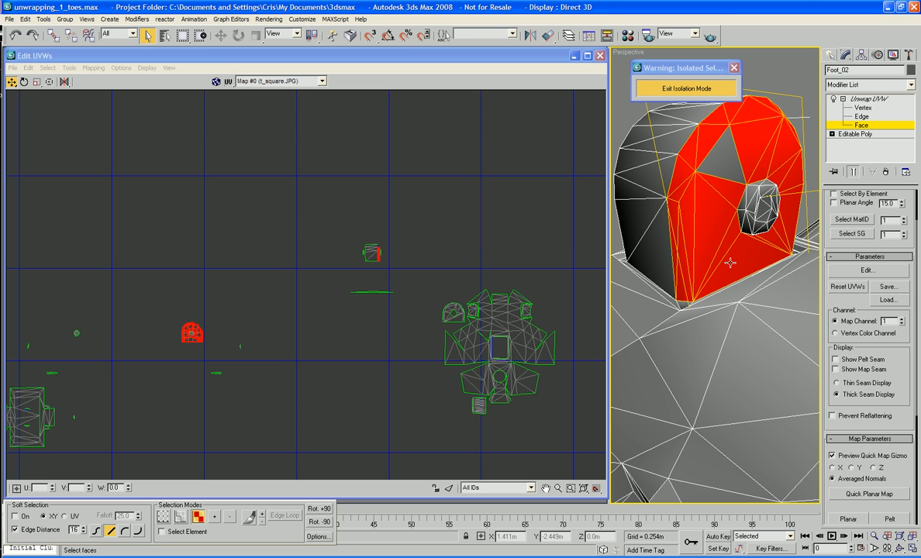
left_click(683, 304, "ctrl")
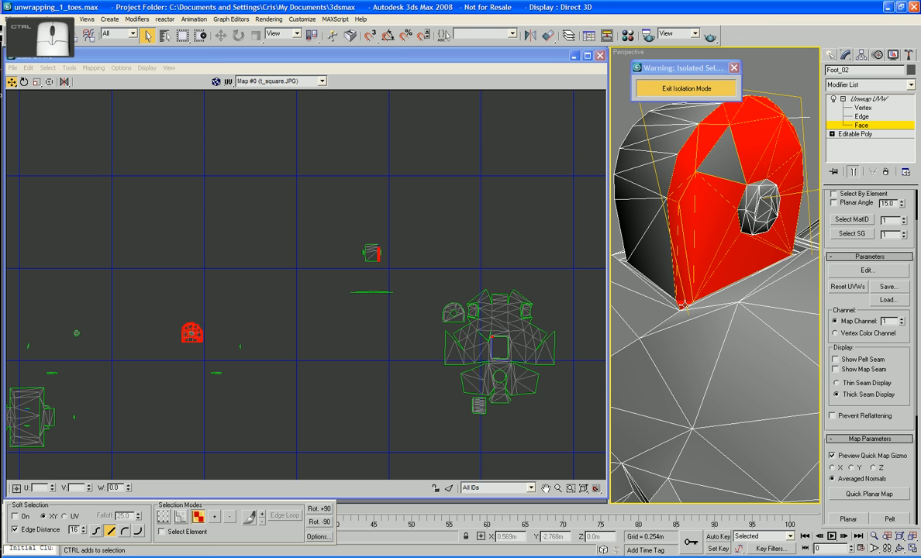
Move the selected dome-side UVs, including their scattered bevel pieces, to the empty area above and right of the foot layout.
middle_click_drag(565, 271, 656, 219, "alt")
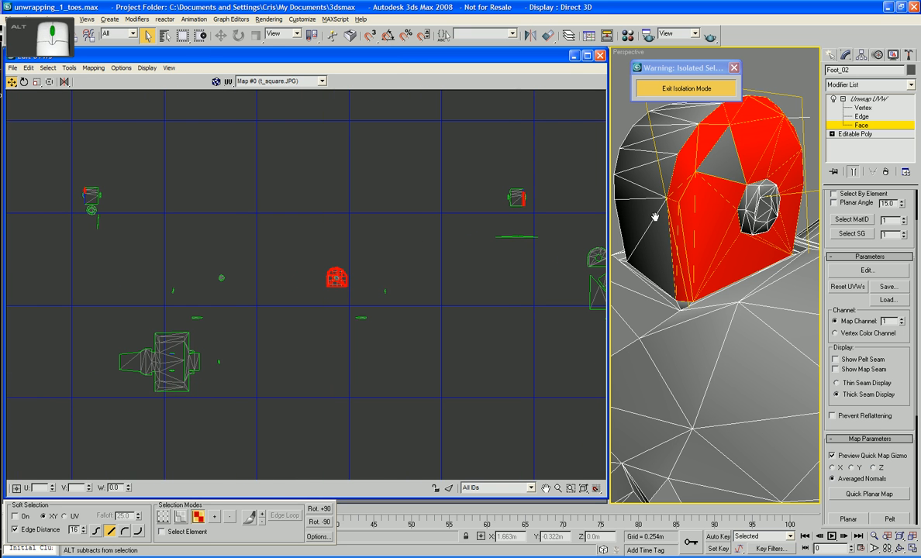
right_click(334, 274)
key("Escape")
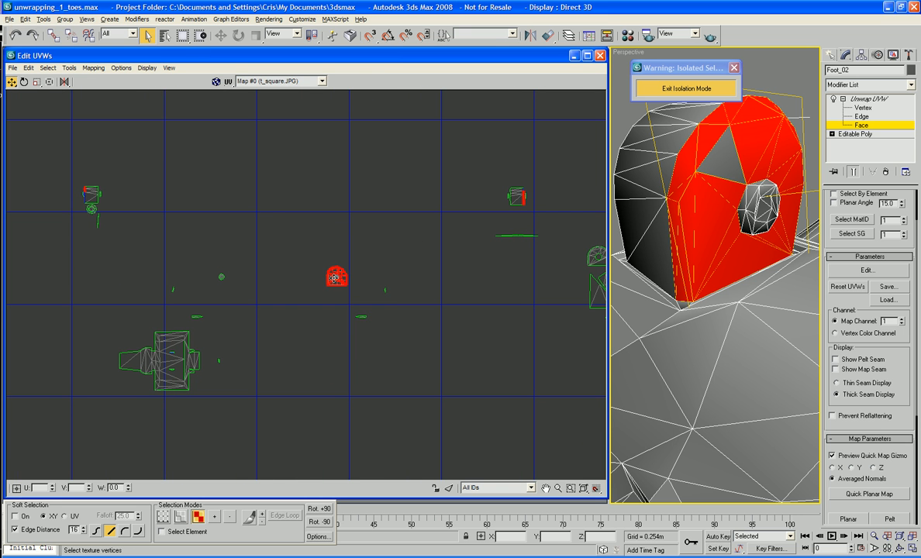
left_click_drag(330, 287, 555, 279)
scroll(523, 280, "down", 5)
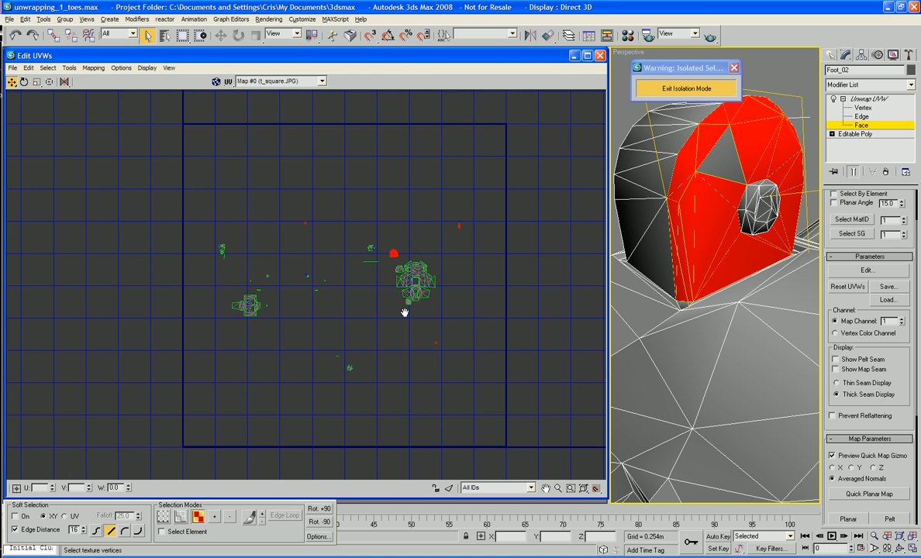
left_click_drag(394, 253, 451, 209)
Select the small loose bevel face near the moved dome pieces to bring it closer to them.
left_click(467, 274)
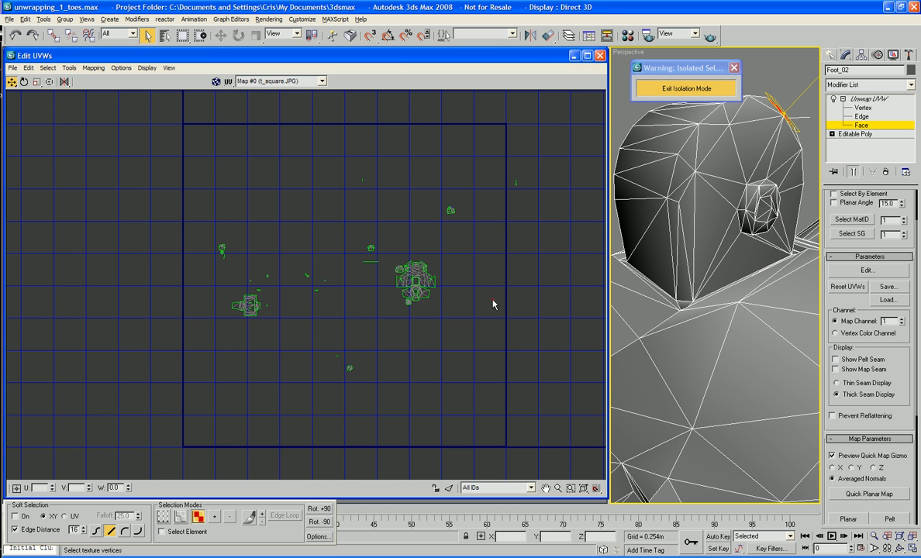
scroll(493, 305, "up", 3)
middle_click_drag(497, 304, 498, 366)
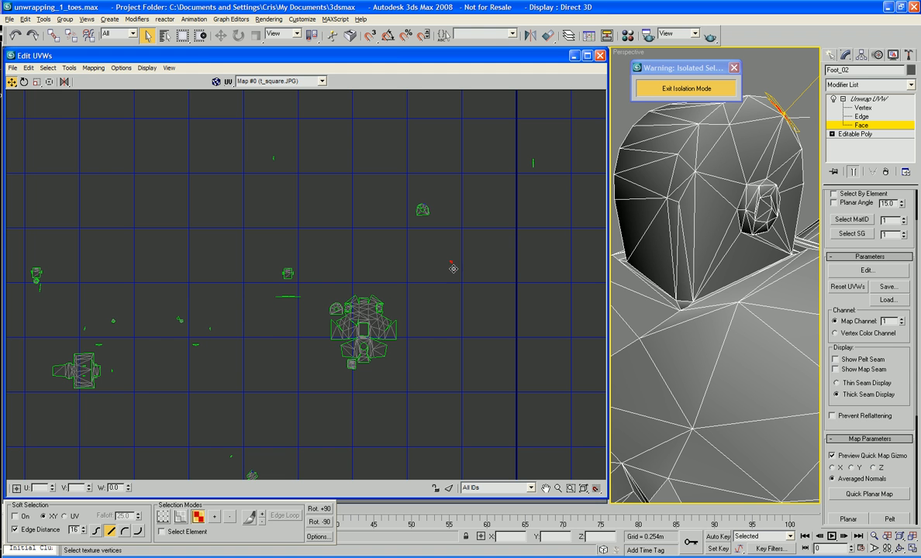
Move the loose sliver pieces next to the dome-shaped UV shell of the toe's side.
left_click_drag(276, 183, 273, 165)
left_click_drag(513, 147, 533, 172)
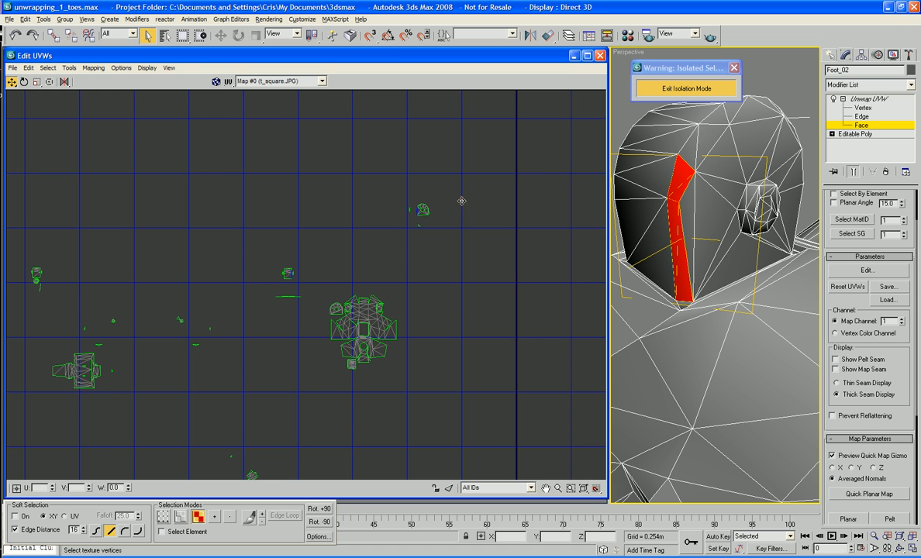
scroll(458, 262, "up", 10)
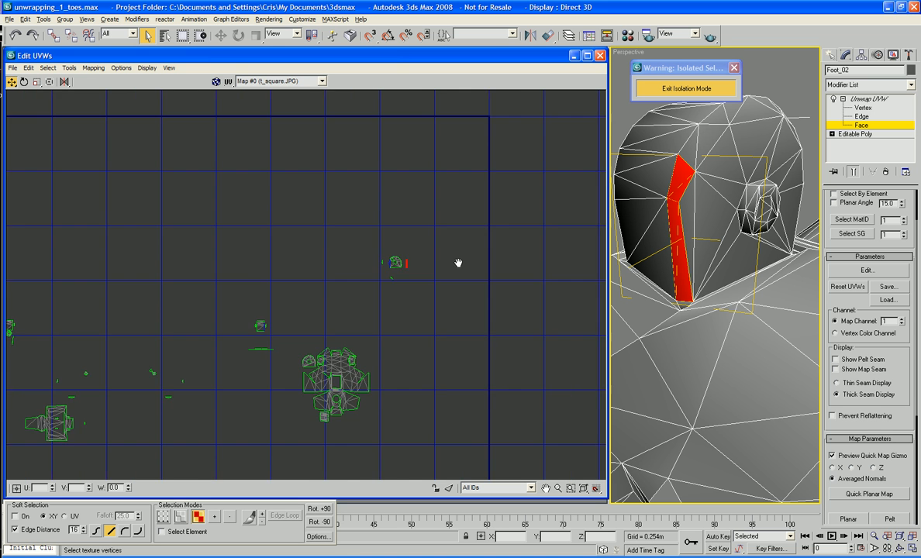
middle_click_drag(460, 286, 624, 322)
scroll(438, 295, "up", 3)
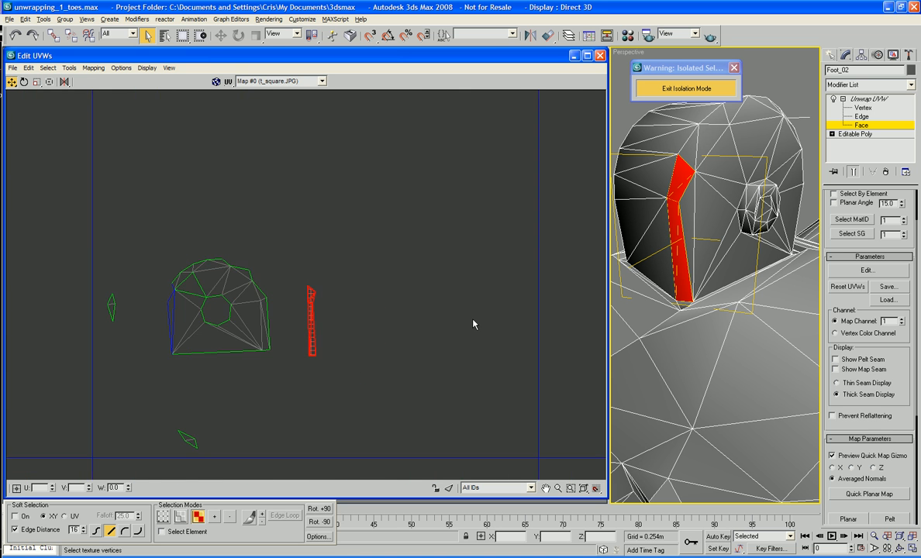
Move the tall narrow strip to the left edge of the dome-shaped shell.
left_click(409, 315)
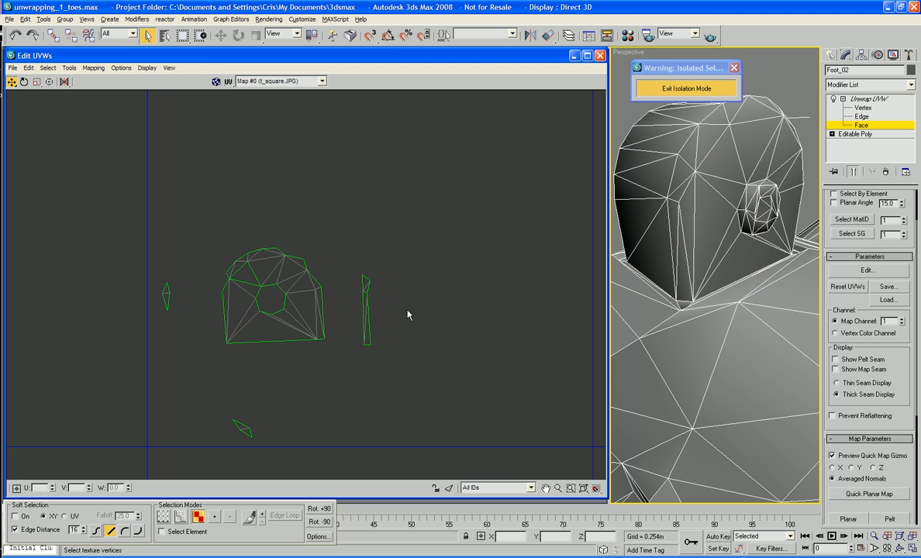
left_click(370, 335)
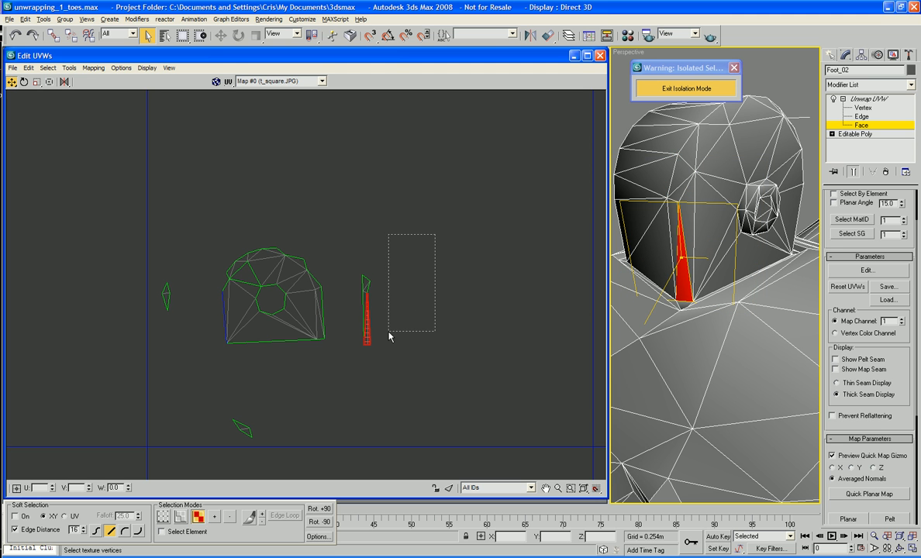
left_click_drag(390, 336, 361, 372)
left_click_drag(366, 334, 213, 334)
Place the two small diamond-shaped slivers against the upper-right edge of the dome-shaped shell.
left_click(166, 298)
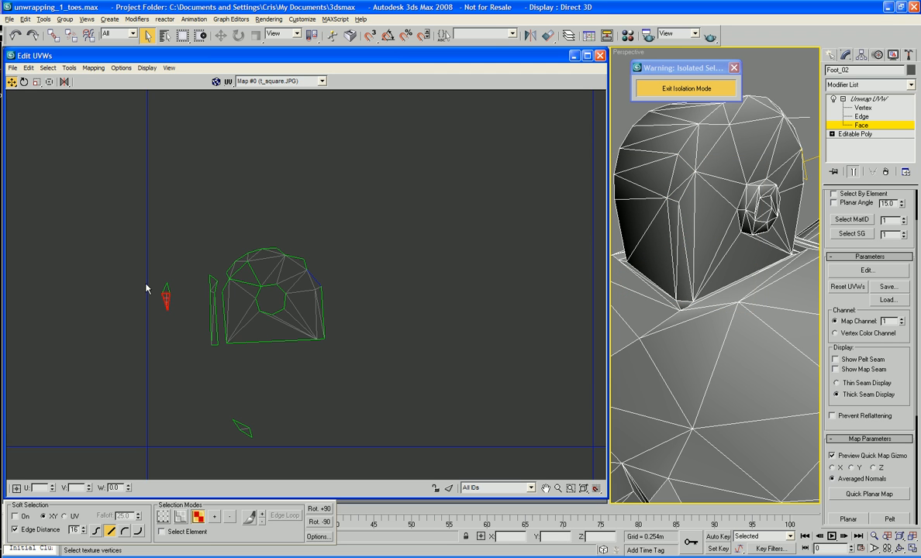
left_click_drag(144, 273, 319, 279)
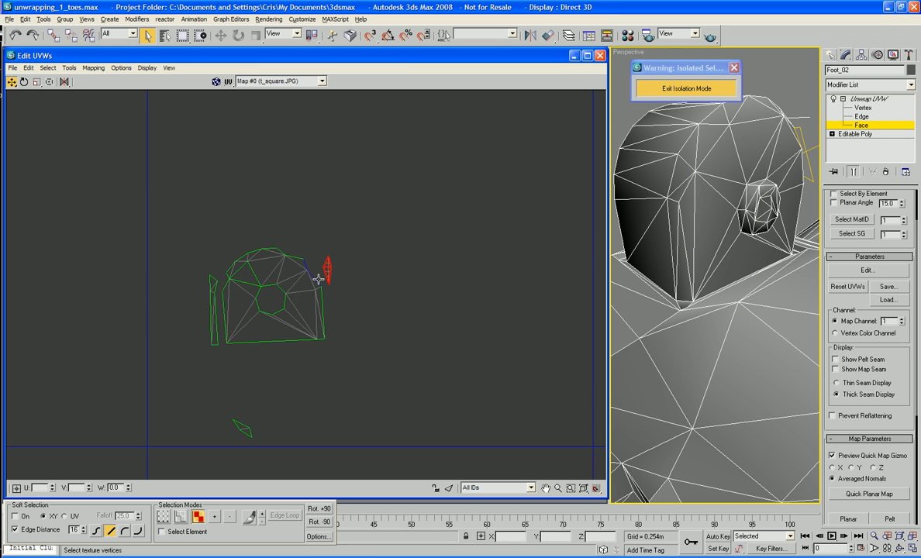
left_click_drag(230, 418, 305, 262)
left_click(343, 248)
Target-weld the vertices of the strip and both slivers to their matching vertices on the dome-shaped shell.
right_click(400, 280)
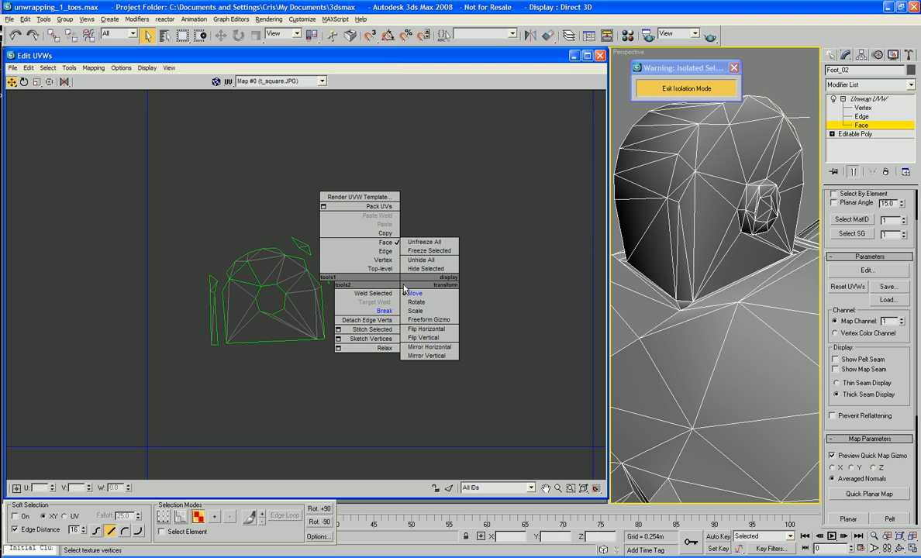
left_click(383, 260)
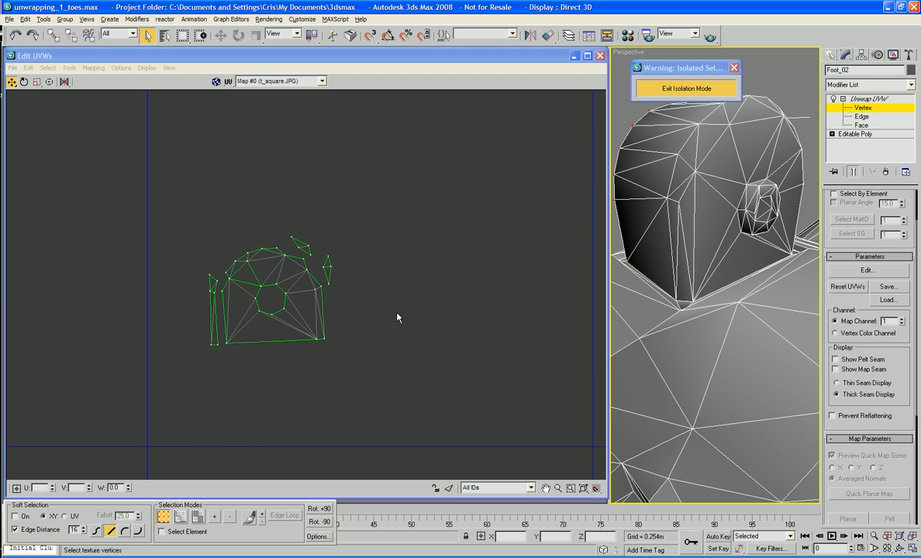
right_click(370, 293)
left_click(339, 342)
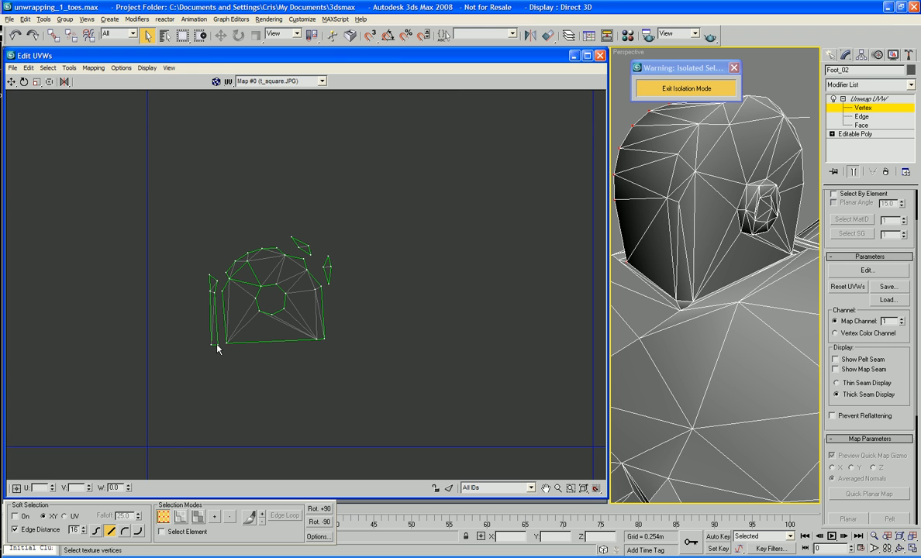
left_click_drag(217, 350, 217, 292)
left_click(298, 246)
left_click_drag(298, 249, 323, 288)
Pull the protruding outer vertices of the dome-shaped shell inward to even out its outline.
scroll(346, 292, "up", 3)
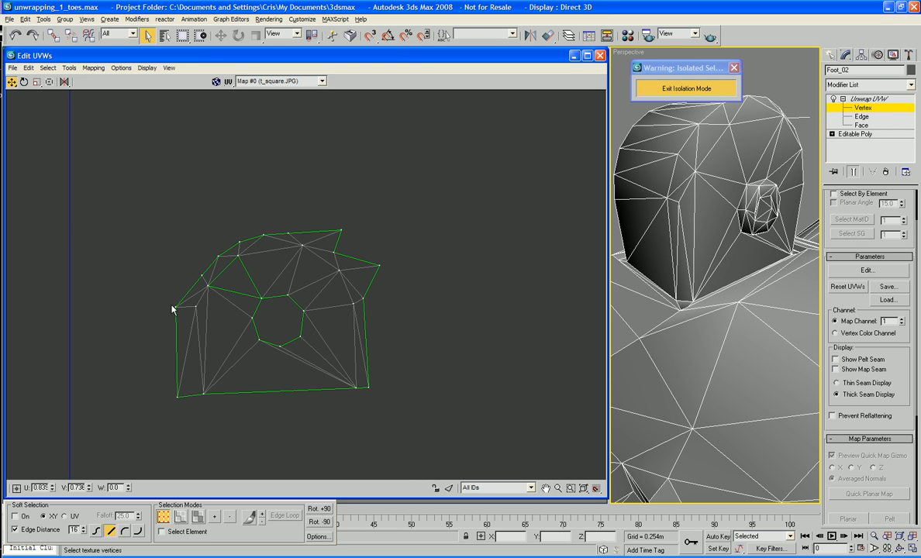
mouse_move(194, 390)
left_mouse_down()
mouse_move(179, 349)
mouse_move(186, 394)
mouse_move(176, 393)
mouse_move(189, 394)
left_mouse_up()
mouse_move(187, 303)
left_mouse_down()
mouse_move(192, 291)
mouse_move(190, 304)
left_mouse_up()
left_click_drag(342, 232, 316, 241)
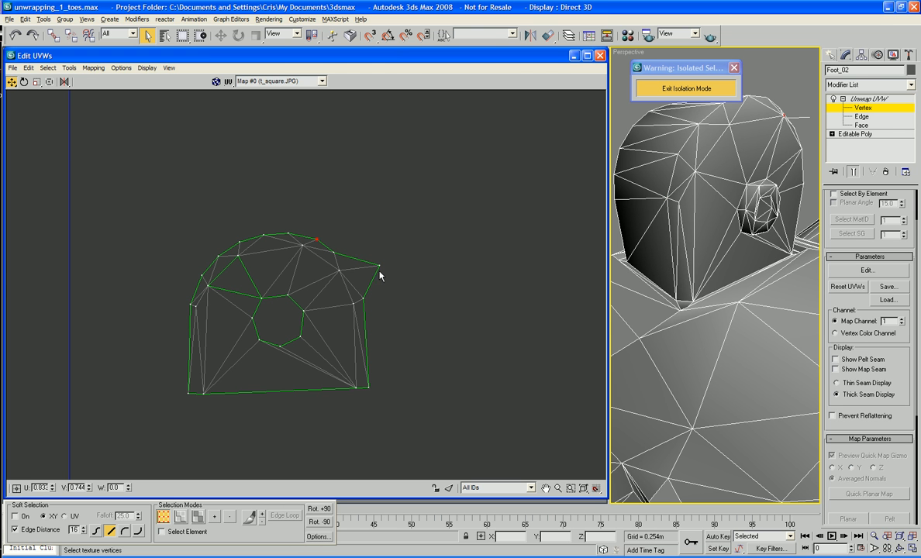
left_click_drag(378, 266, 354, 271)
Move the finished dome shell beside the large foot shell, opposite its matching dome on the left.
scroll(405, 269, "down", 5)
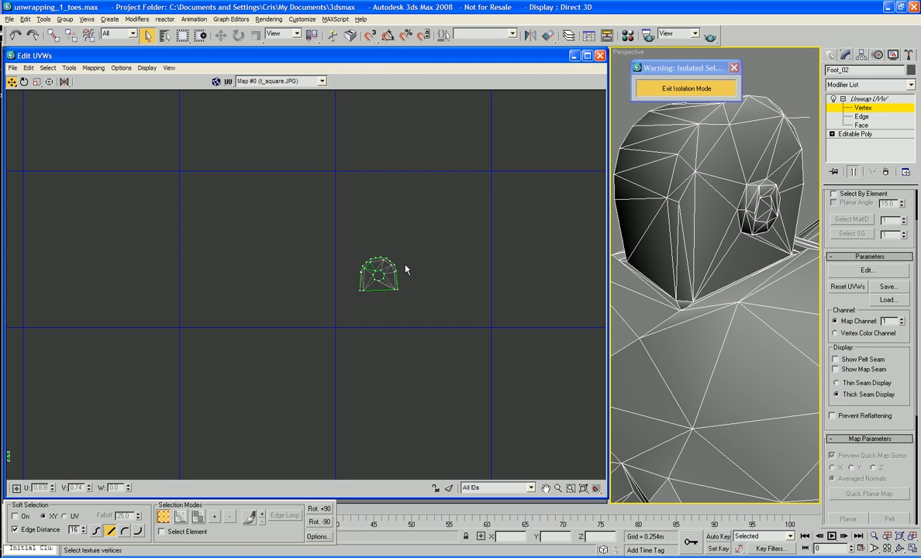
scroll(444, 243, "down", 2)
left_click_drag(397, 241, 372, 381)
scroll(376, 378, "up", 2)
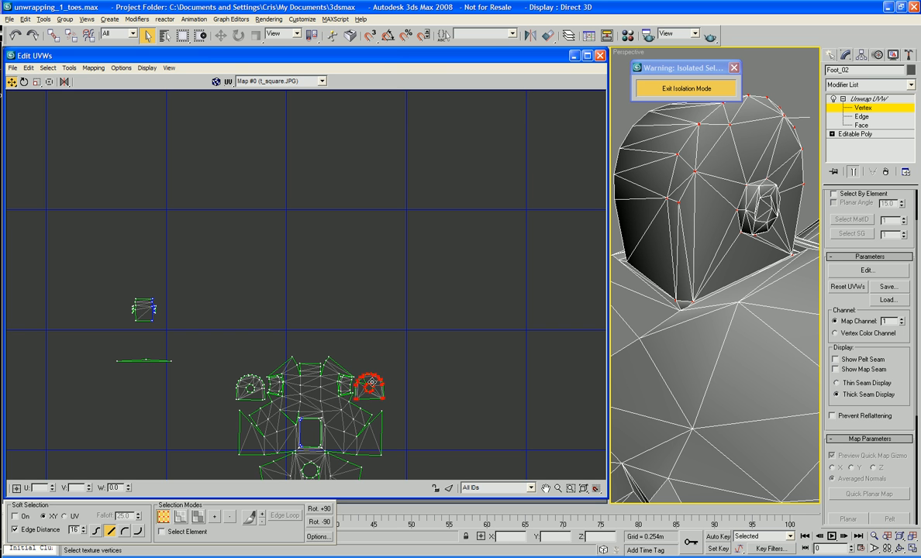
left_click(409, 355)
Switch to face selection and select the faces along the toe's near end up onto its top.
scroll(409, 355, "down", 2)
scroll(430, 339, "up", 1)
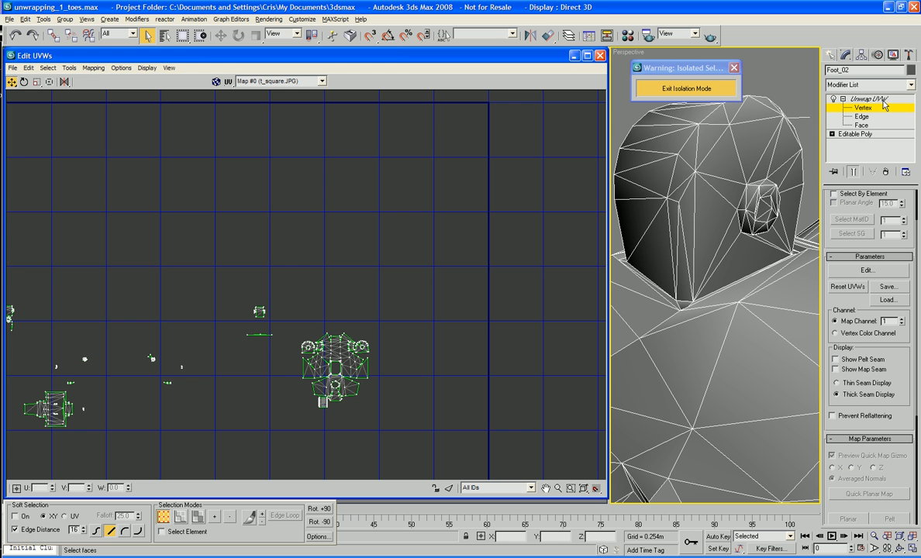
left_click(865, 124)
left_click(655, 237)
left_click(640, 189, "ctrl")
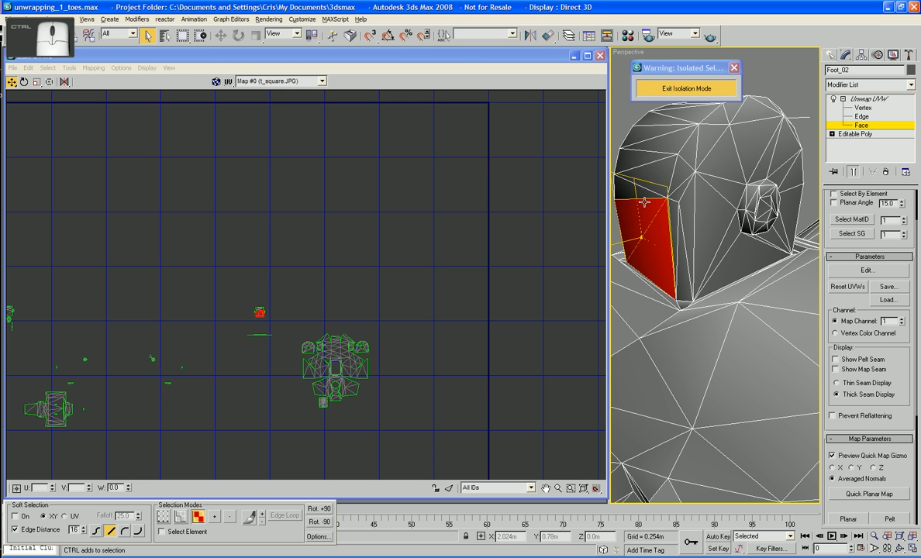
left_click(644, 140, "ctrl")
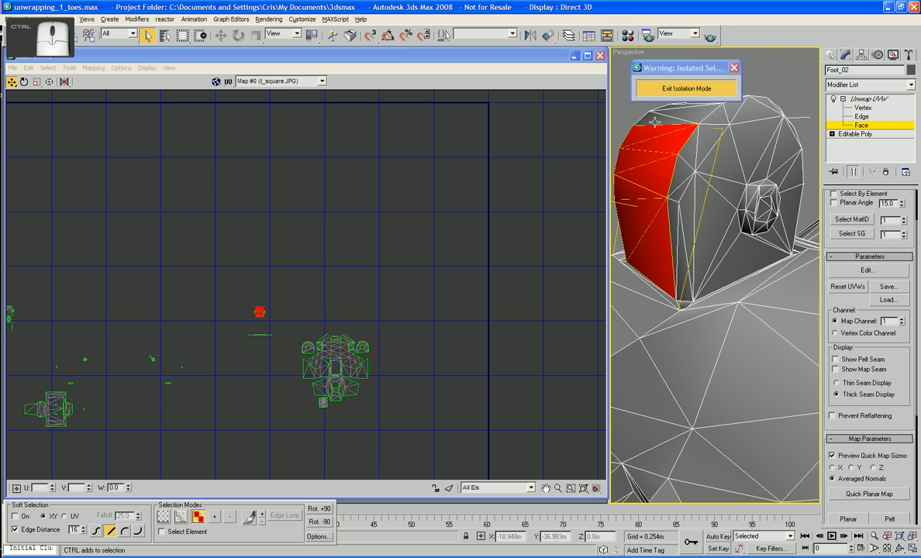
left_click(666, 119, "ctrl")
left_click(700, 110, "ctrl")
Add the remaining faces over the toe's top and down its opposite end to the selection.
middle_click_drag(736, 176, 699, 202, "alt")
middle_click_drag(736, 132, 716, 159, "alt")
left_click(776, 222, "ctrl")
middle_click_drag(776, 221, 755, 317, "alt")
left_click(758, 205, "ctrl")
left_click(765, 234, "ctrl")
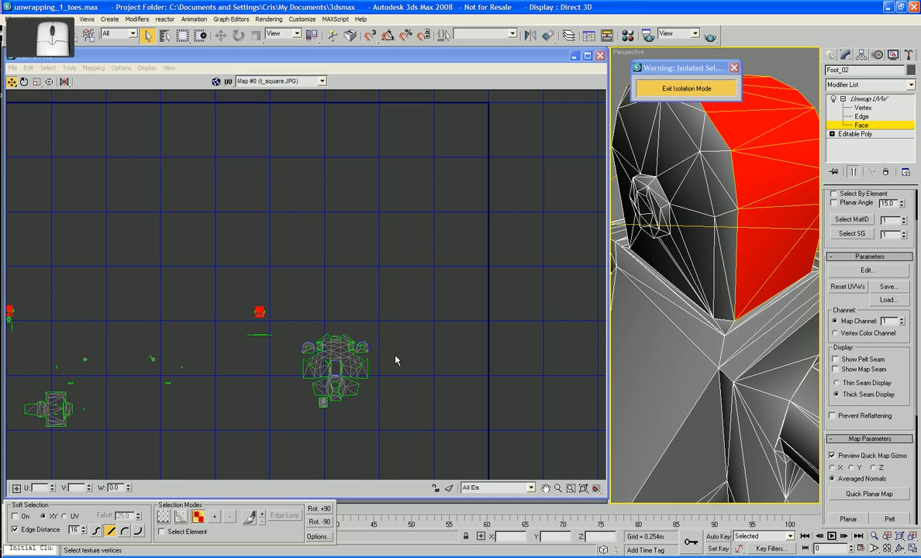
Move the selected toe faces away from the other shells and group the three pieces together in empty UV space.
scroll(391, 357, "down", 5)
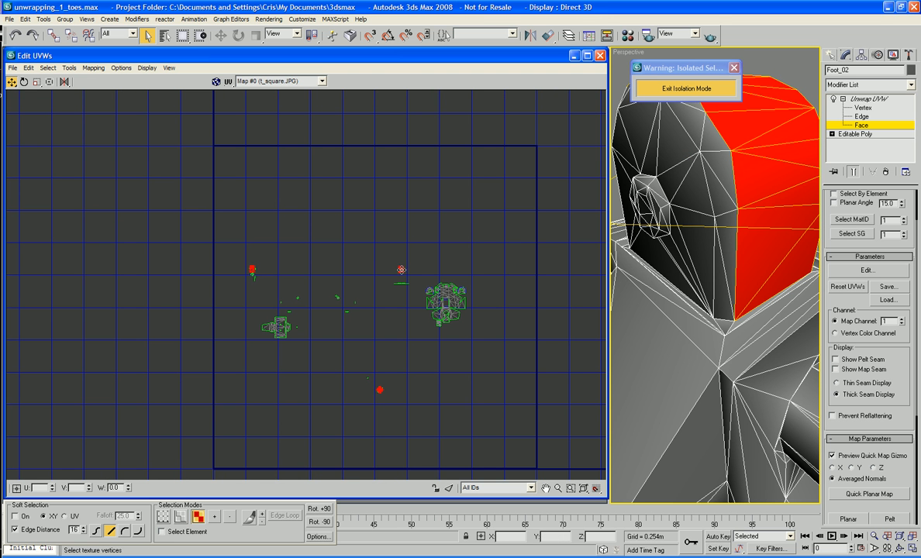
left_click_drag(401, 270, 539, 265)
left_click(359, 238)
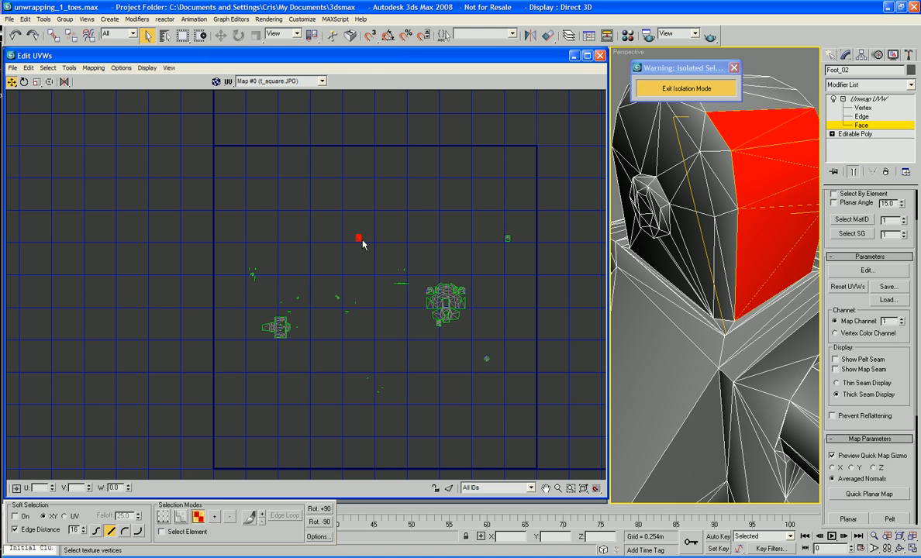
left_click_drag(358, 237, 491, 237)
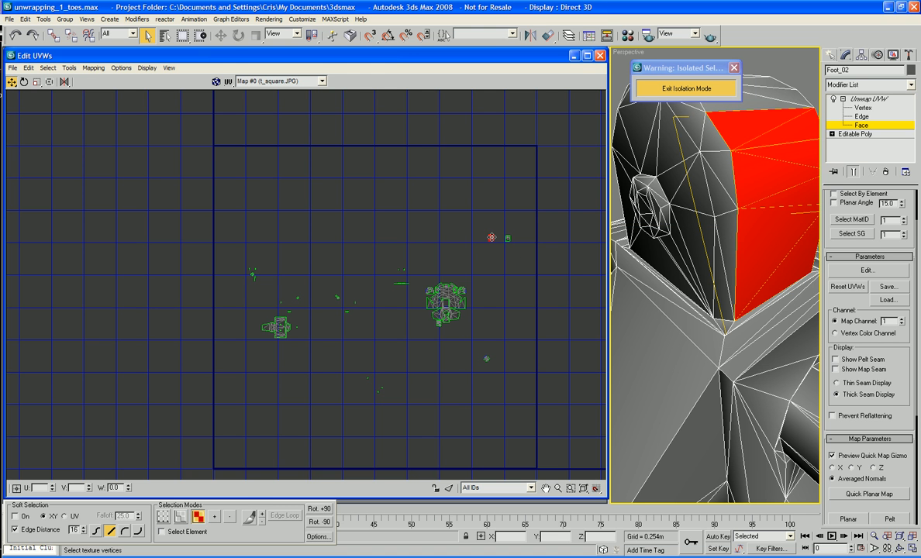
left_click(459, 341)
left_click(486, 358)
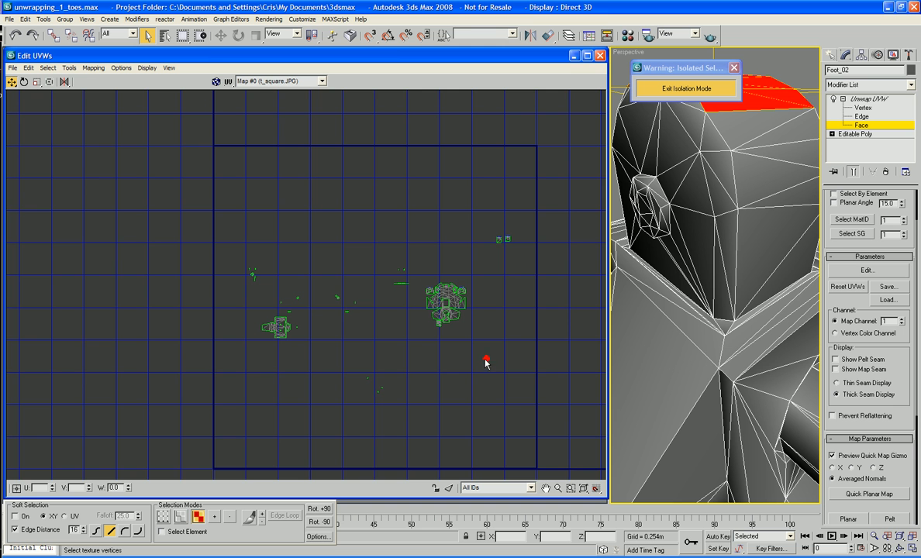
left_click_drag(486, 359, 510, 251)
Pick faces on the three toe pieces to examine which of their edges adjoin.
scroll(514, 253, "up", 8)
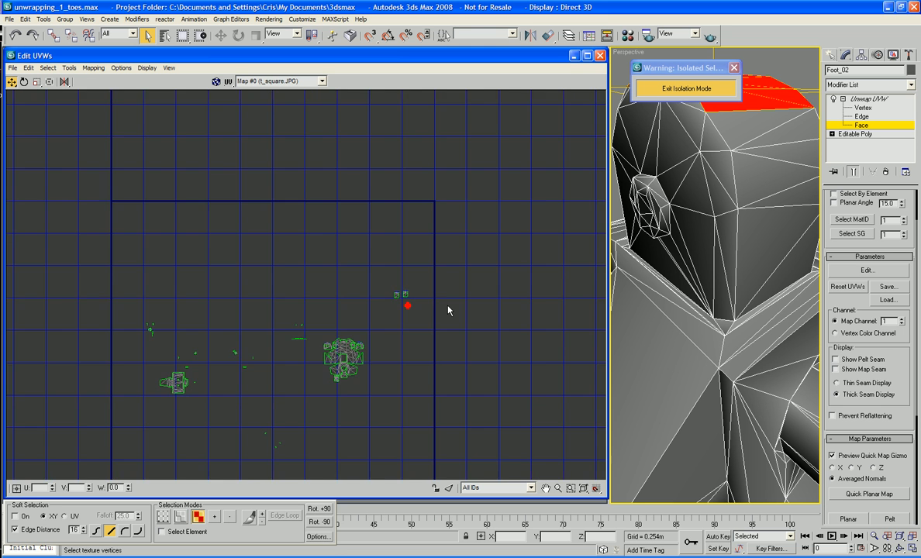
middle_click_drag(470, 314, 506, 341)
scroll(464, 322, "up", 2)
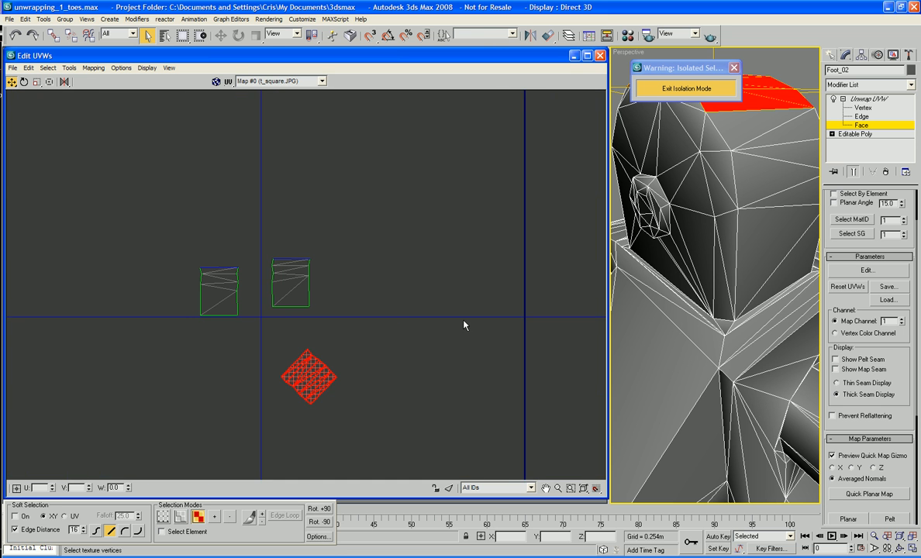
middle_click_drag(404, 321, 453, 320)
left_click(453, 321)
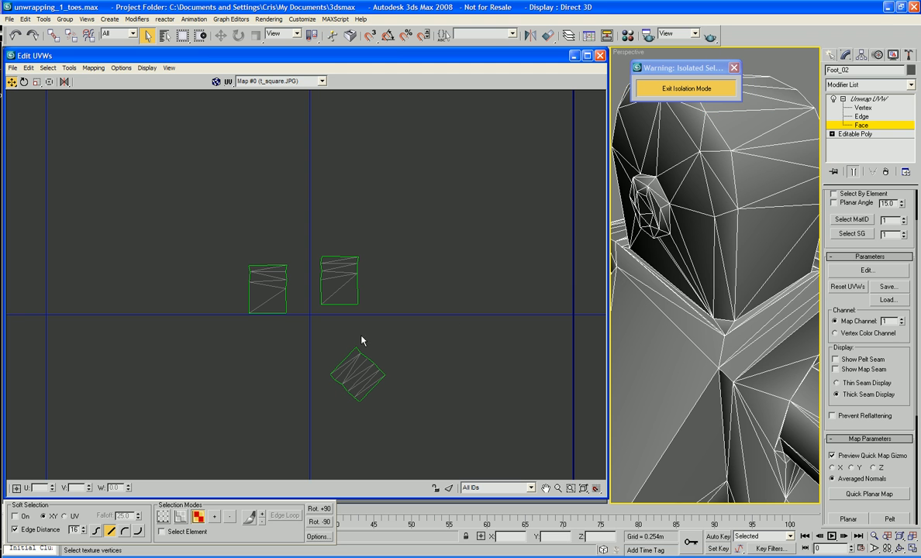
left_click(351, 359)
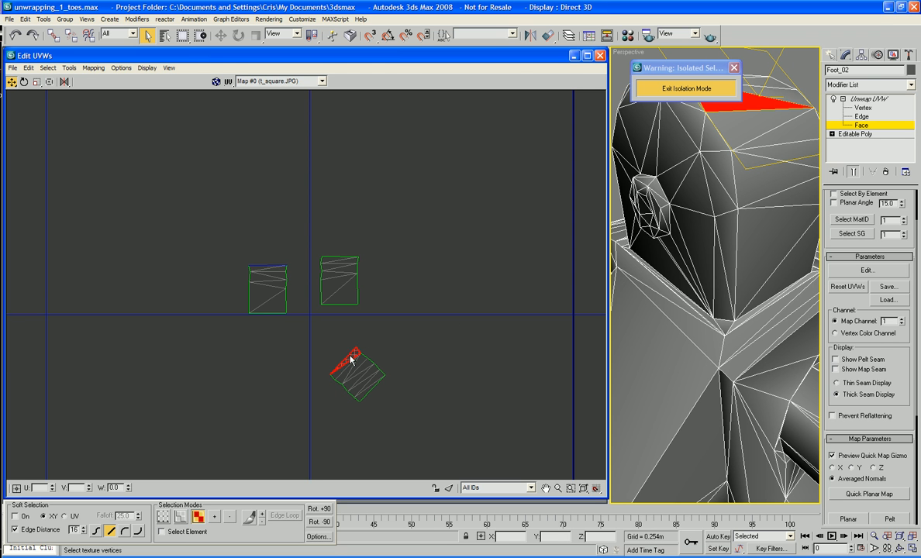
left_click(350, 300)
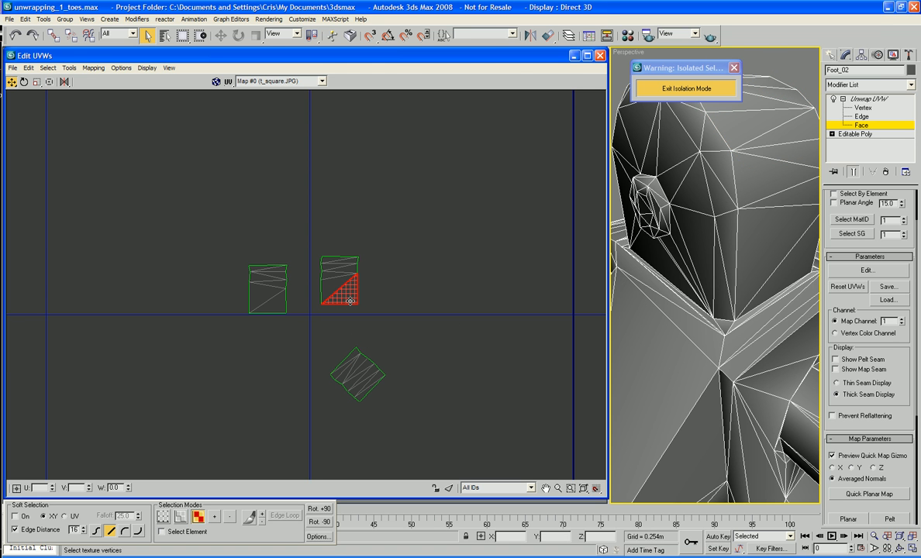
left_click(351, 359)
Select the whole tilted toe-top piece and rotate it until its edges are upright.
left_click_drag(315, 345, 415, 436)
right_click(353, 370)
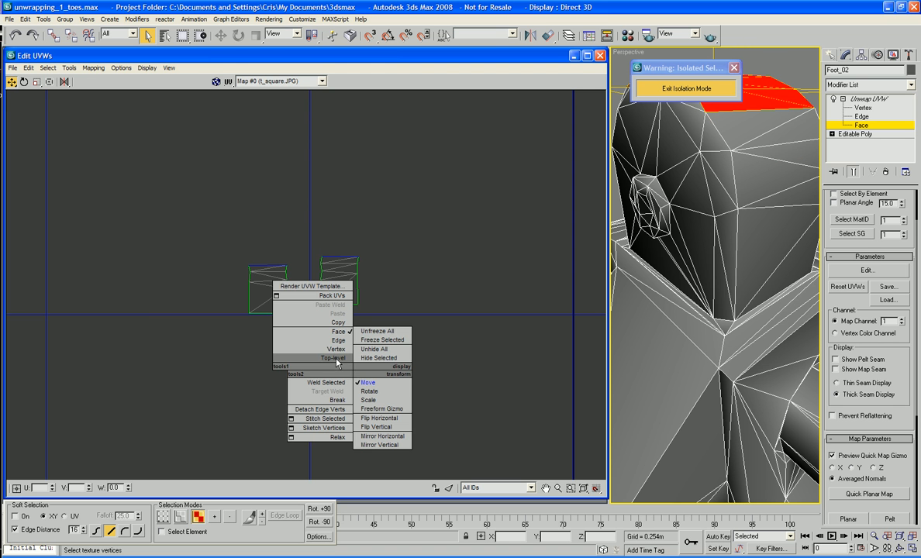
left_click(362, 391)
left_click_drag(351, 373, 319, 382)
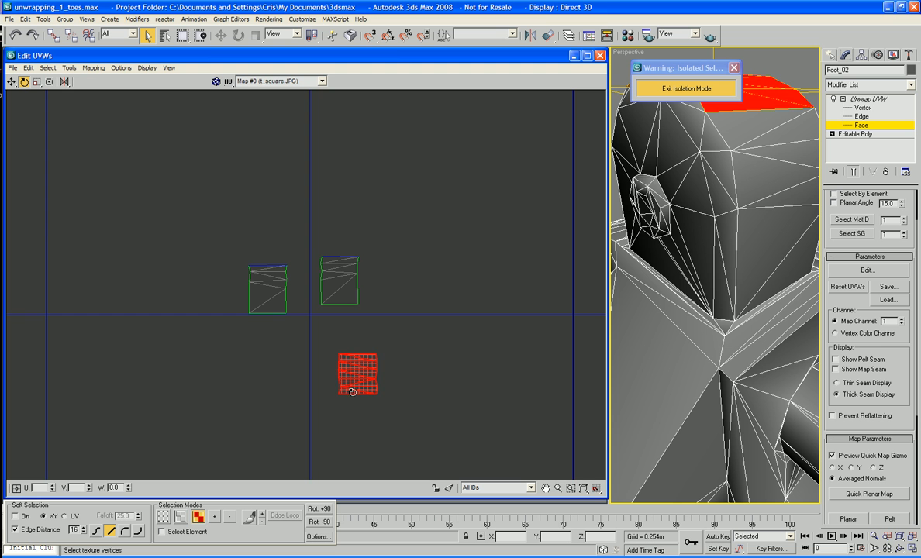
Move the straightened toe-top piece directly above the left rectangular piece so their shared edges meet.
left_click(349, 391)
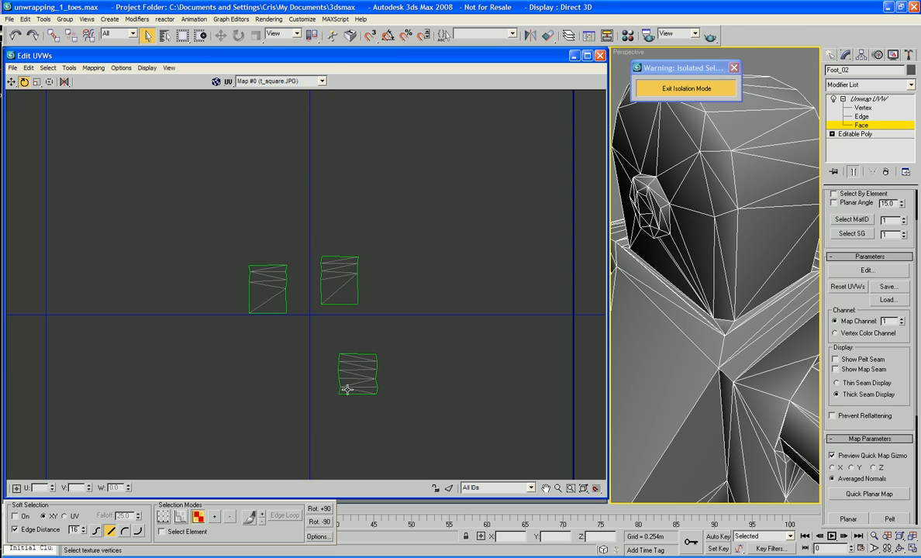
left_click_drag(331, 341, 273, 240)
right_click(332, 344)
left_click(362, 371)
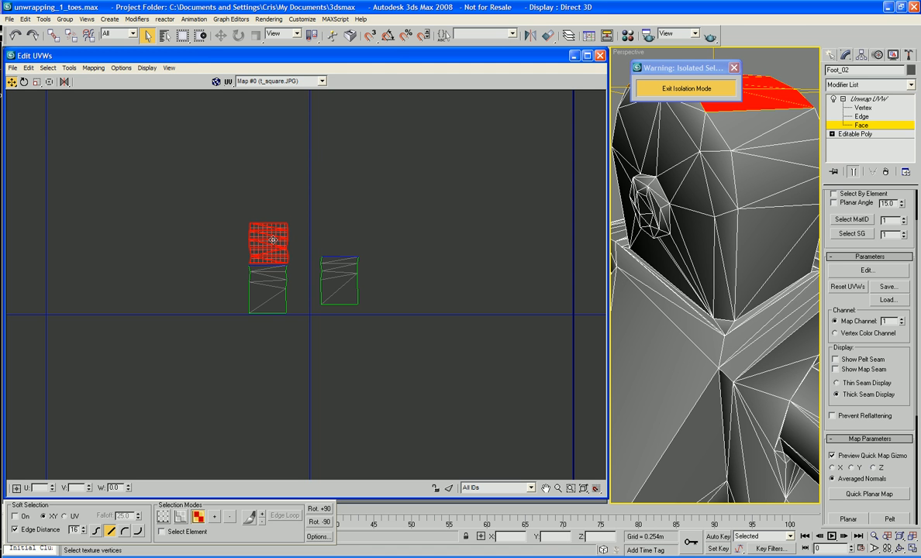
Select the whole remaining rectangular piece on the right and rotate it half a turn.
left_click(350, 299)
left_click(333, 258)
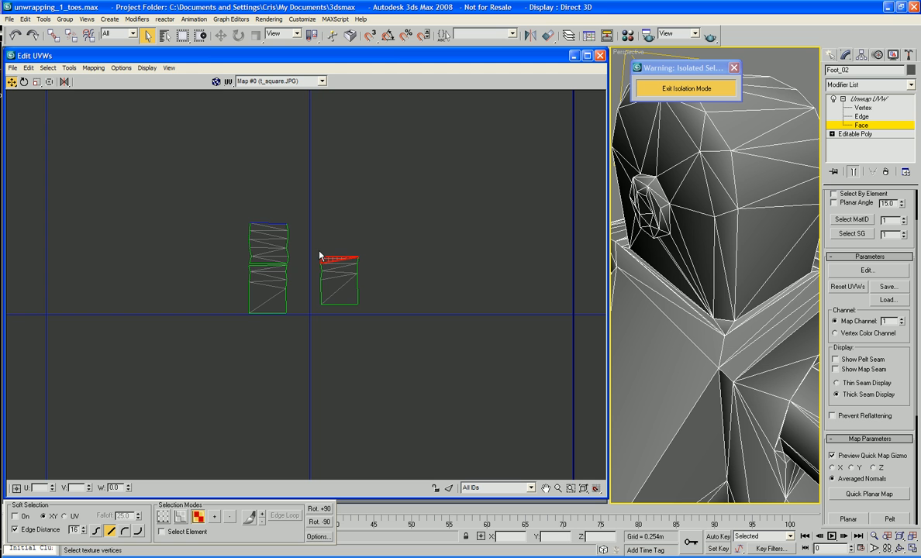
left_click_drag(297, 235, 337, 284)
right_click(333, 272)
left_click(343, 301)
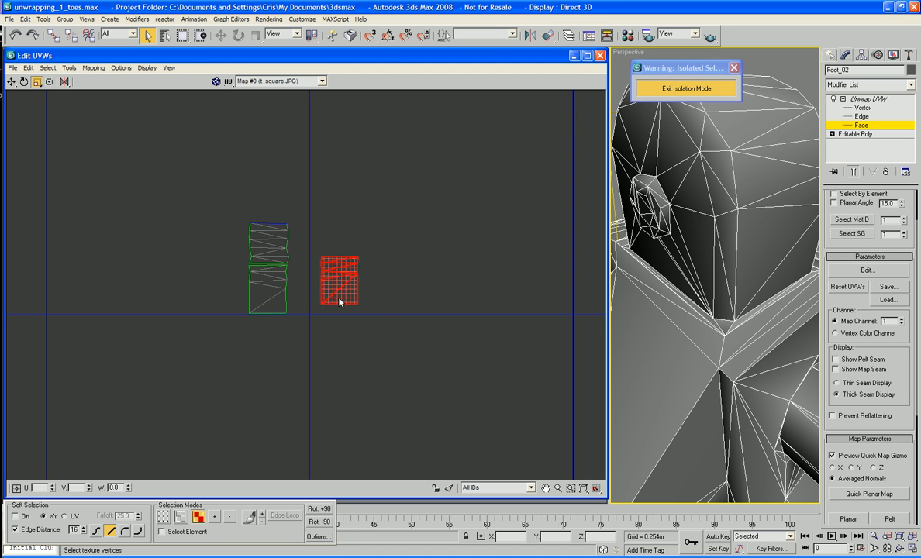
right_click(333, 273)
left_click(345, 293)
left_click_drag(341, 309, 328, 90)
Move the rotated rectangular piece onto the top of the two stacked toe pieces.
right_click(333, 272)
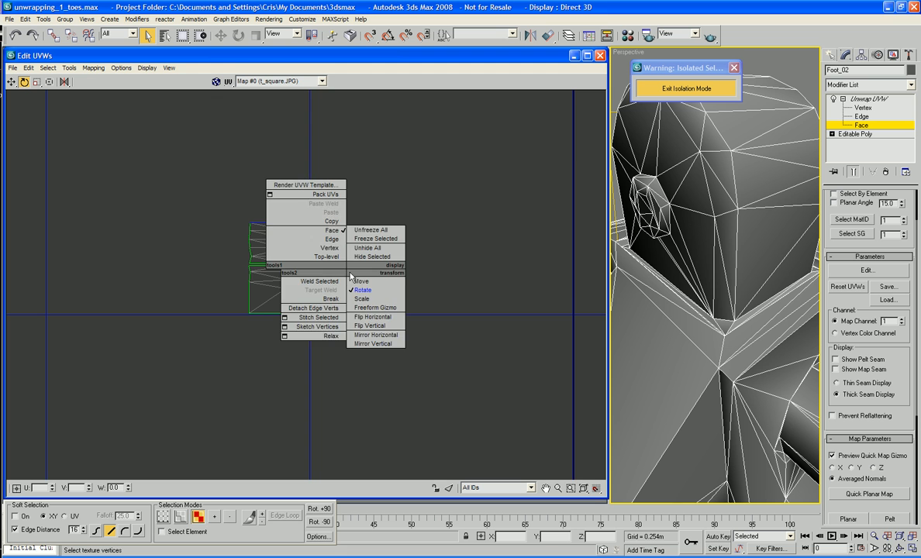
left_click(344, 283)
left_click_drag(340, 279, 270, 197)
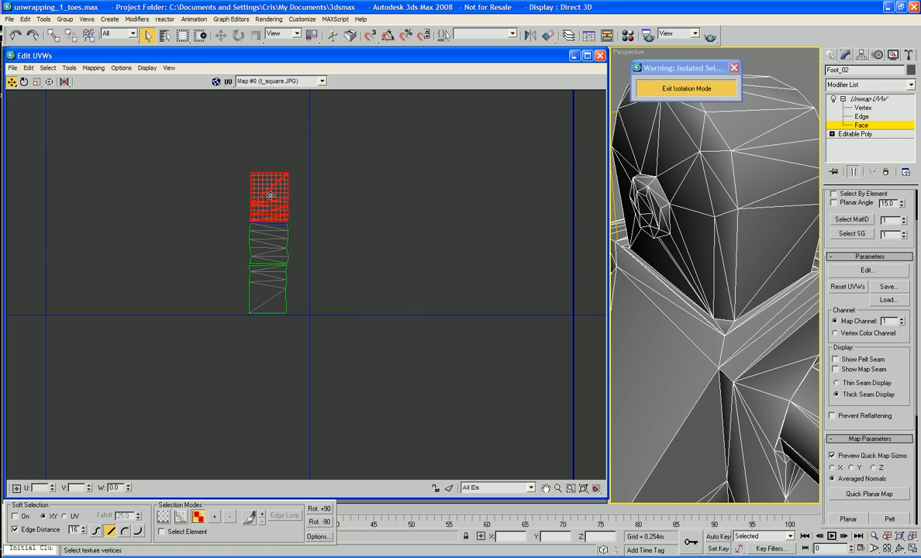
Target-weld the facing corner vertices of the three stacked toe pieces along both seams to form one continuous strip.
scroll(341, 242, "up", 3)
middle_click_drag(442, 318, 444, 285)
left_click(393, 250)
right_click(397, 249)
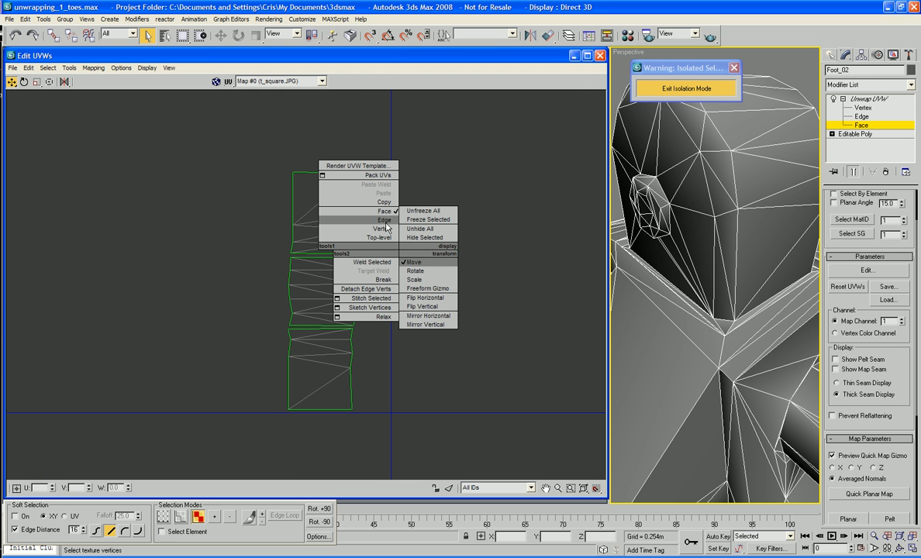
left_click(381, 230)
right_click(382, 224)
left_click(374, 246)
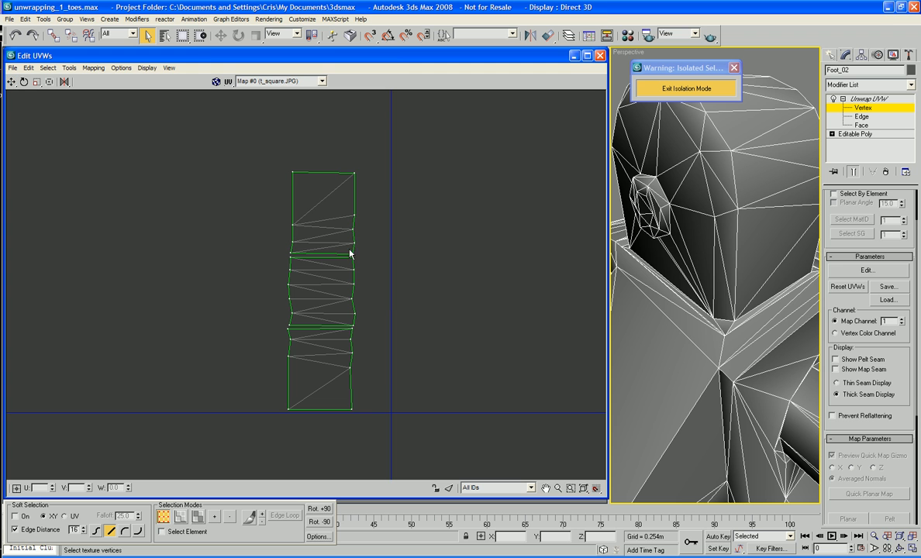
left_click_drag(352, 259, 352, 255)
left_click_drag(291, 253, 291, 257)
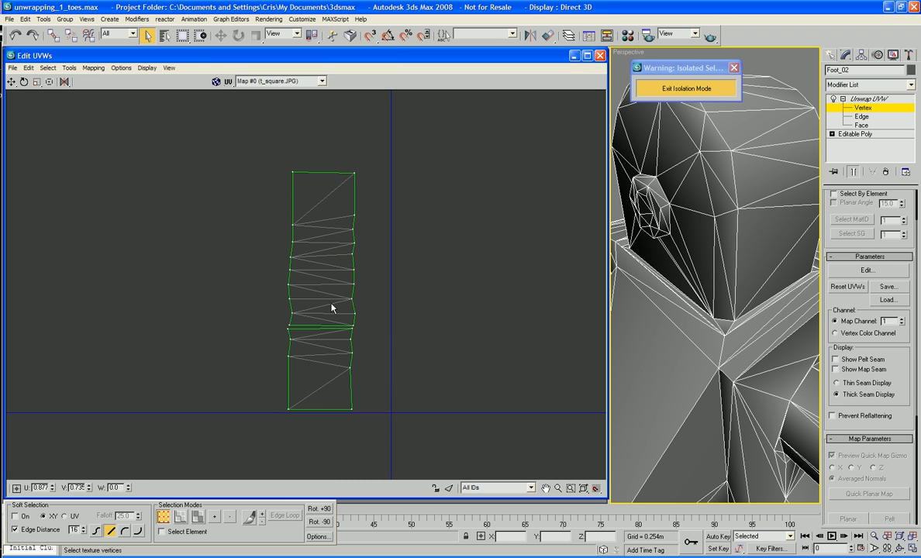
left_click_drag(354, 326, 352, 329)
Flatten the vertices of the strip's right edge and of its left edge into two straight vertical lines by scaling horizontally.
scroll(388, 361, "down", 3)
scroll(388, 361, "up", 3)
left_click_drag(389, 190, 340, 393)
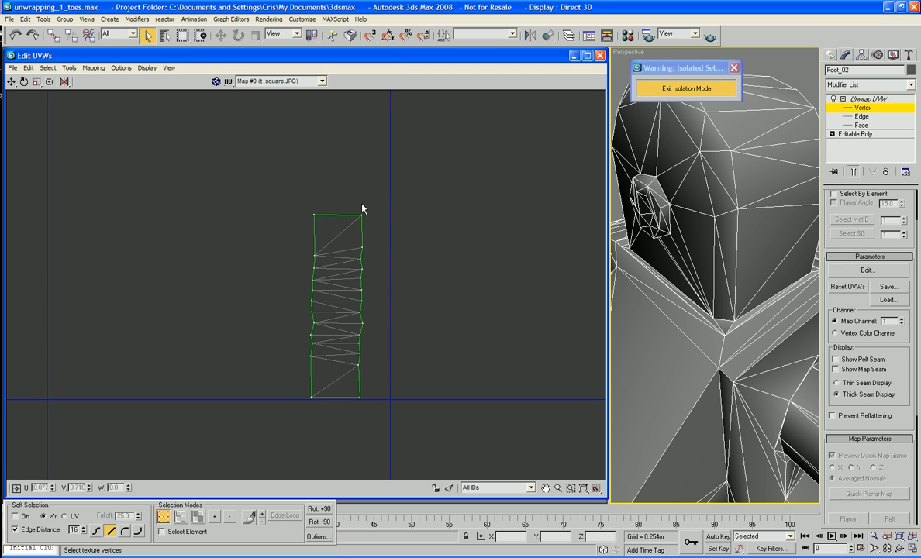
left_click_drag(356, 352, 346, 416)
left_click(37, 82)
left_click_drag(362, 216, 917, 235)
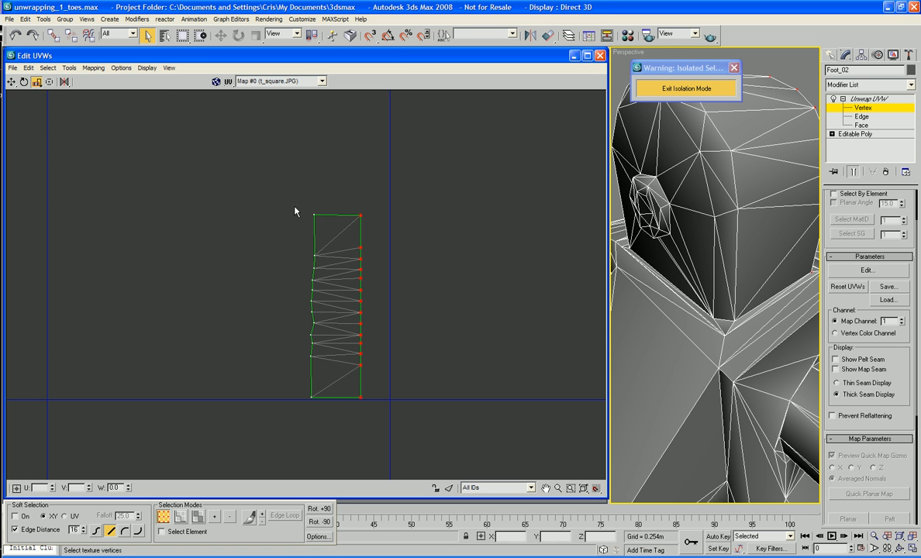
left_click_drag(291, 192, 585, 400)
Select every vertex of the straightened toe strip and scale it uniformly down to about half its size.
scroll(466, 331, "down", 5)
middle_click_drag(468, 334, 463, 209)
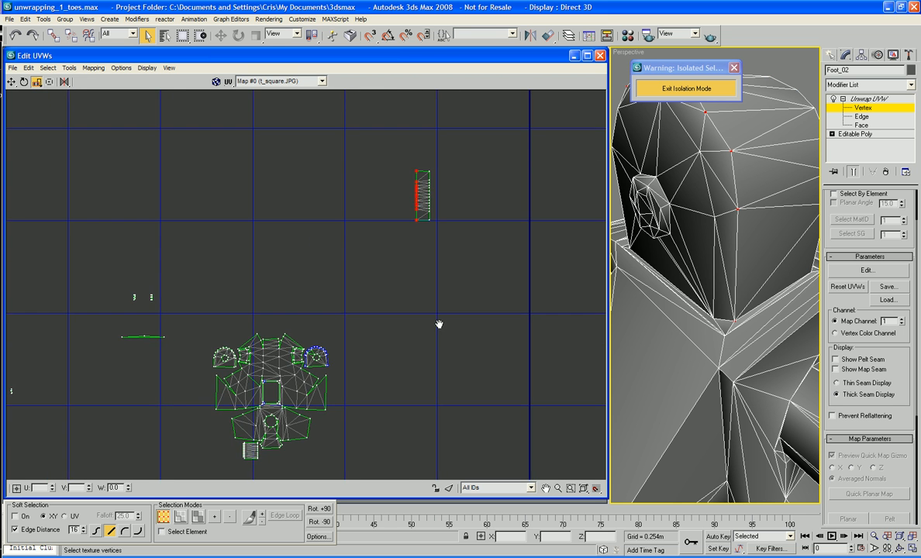
right_click(425, 200)
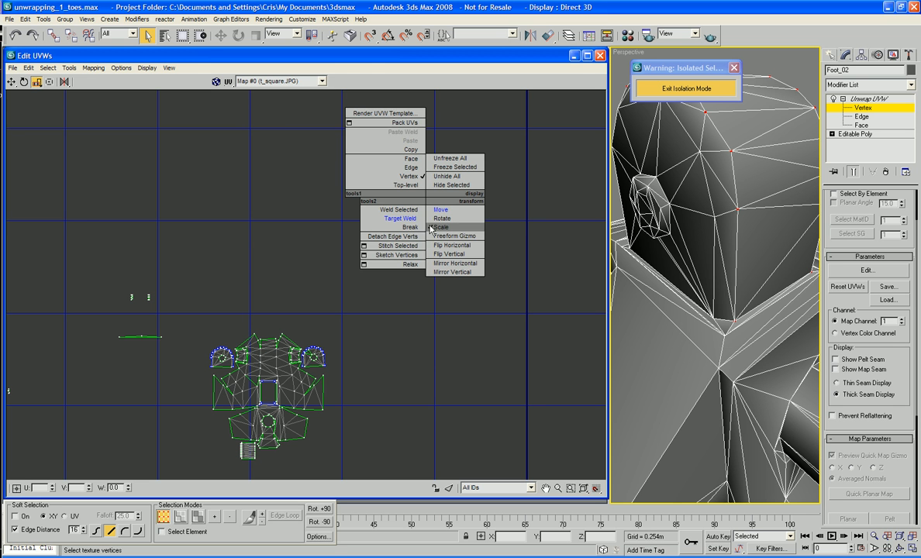
left_click(450, 230)
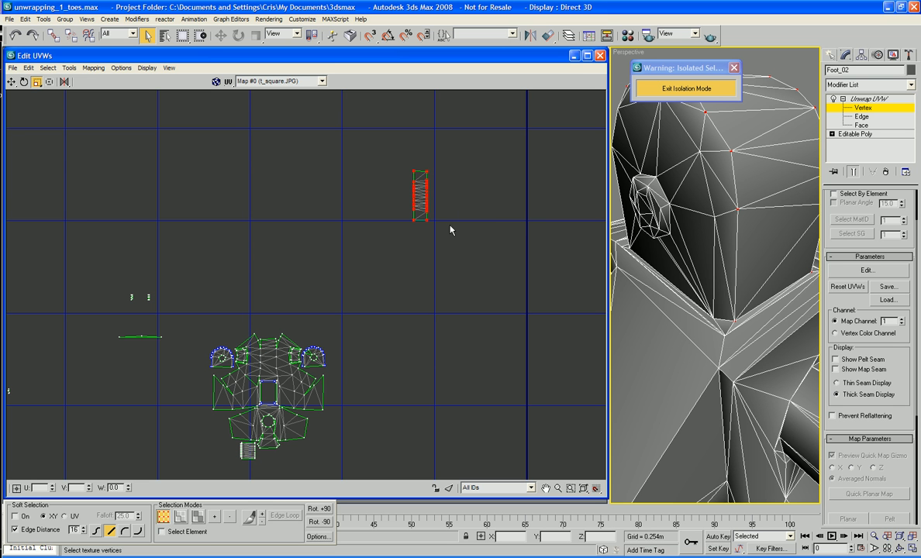
left_click_drag(417, 199, 416, 264)
Move the scaled toe strip beside the lower right side of the main foot shell and clear the selection.
right_click(420, 196)
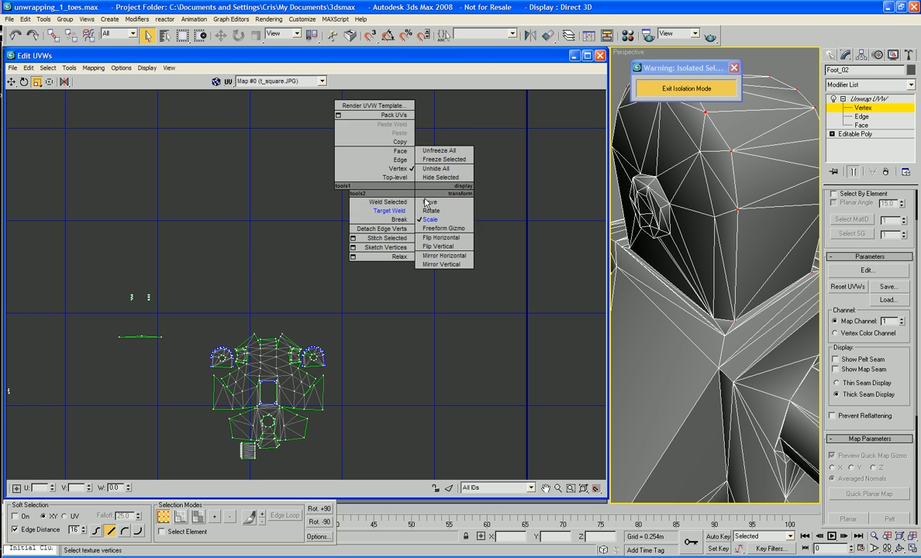
left_click(425, 203)
right_click(424, 203)
left_click(427, 208)
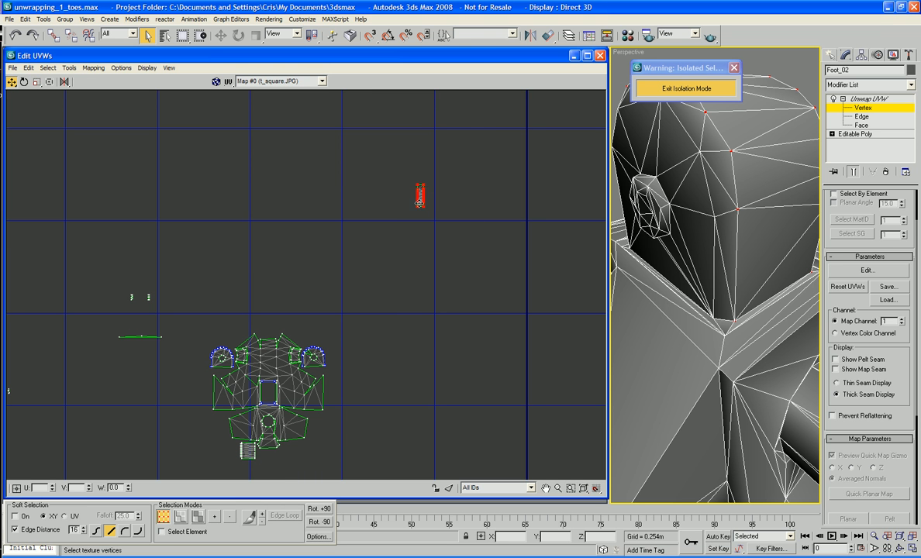
left_click_drag(419, 201, 318, 431)
left_click(350, 432)
Examine the leftover thin and tiny pieces around the UV layout in edge mode and face the small knob on the toe's side.
right_click(349, 425)
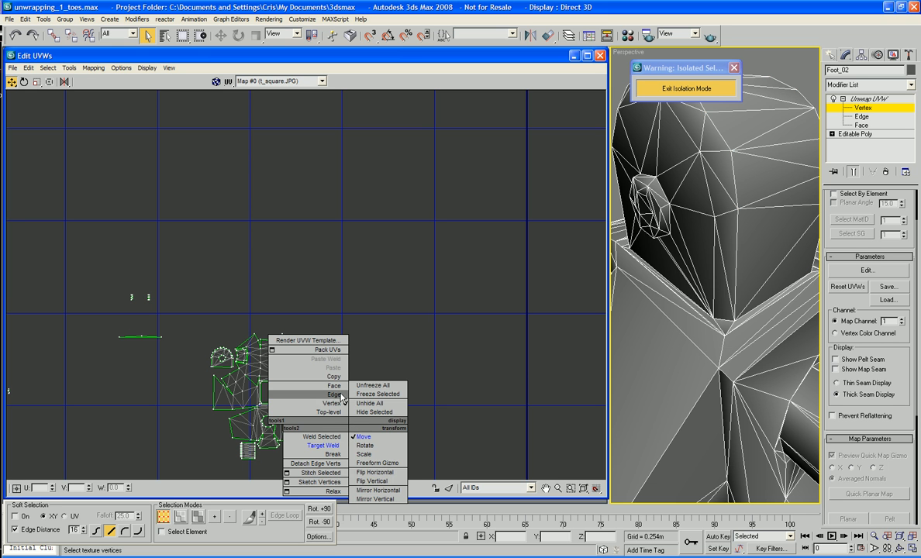
left_click(334, 395)
left_click(137, 338)
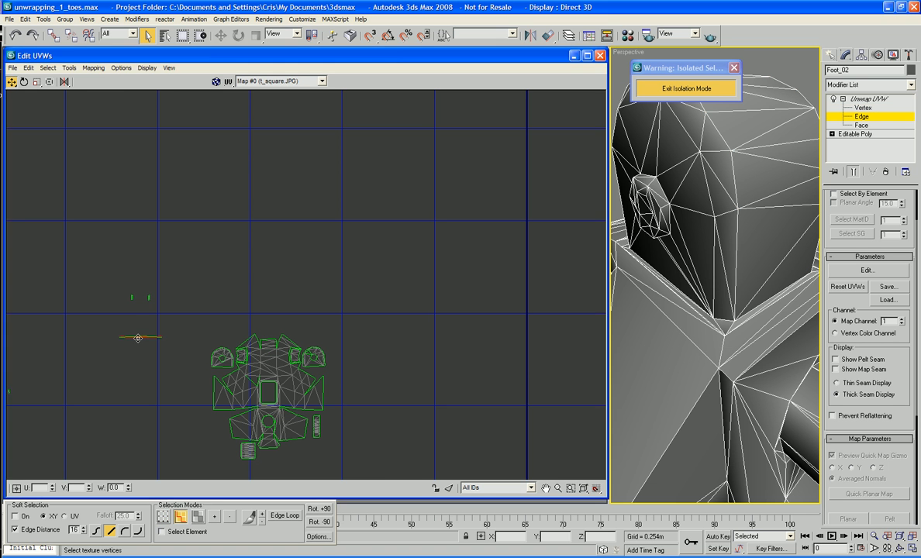
left_click(206, 363)
left_click(147, 336)
scroll(189, 370, "down", 4)
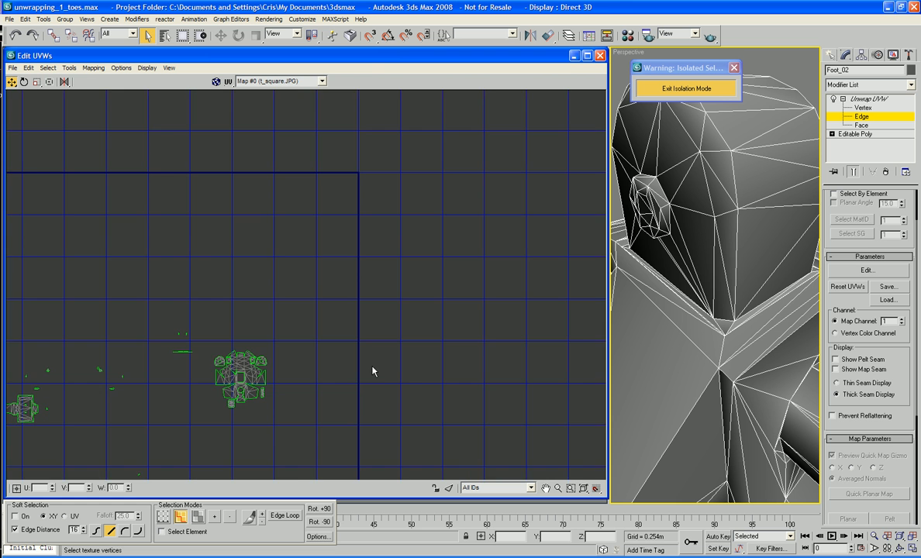
scroll(113, 433, "down", 1)
middle_click_drag(114, 433, 256, 345)
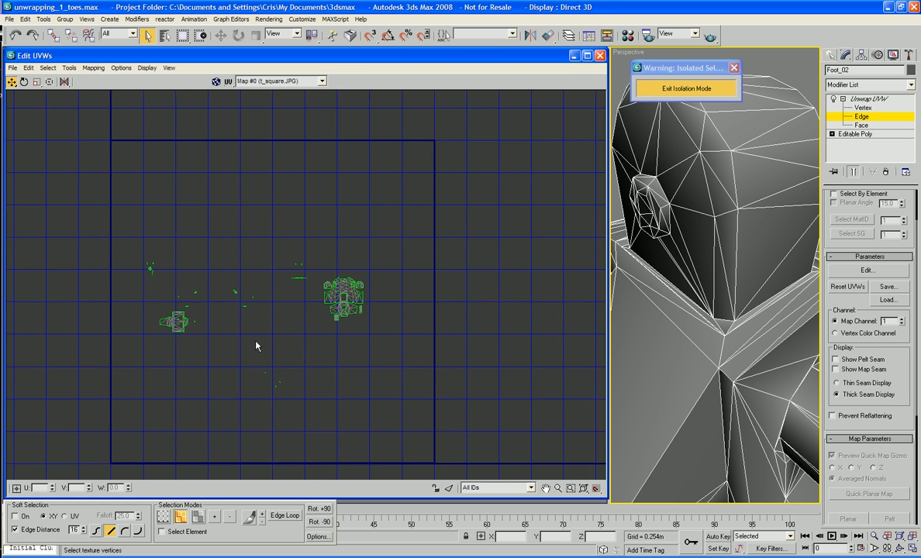
scroll(256, 347, "up", 2)
scroll(256, 346, "up", 2)
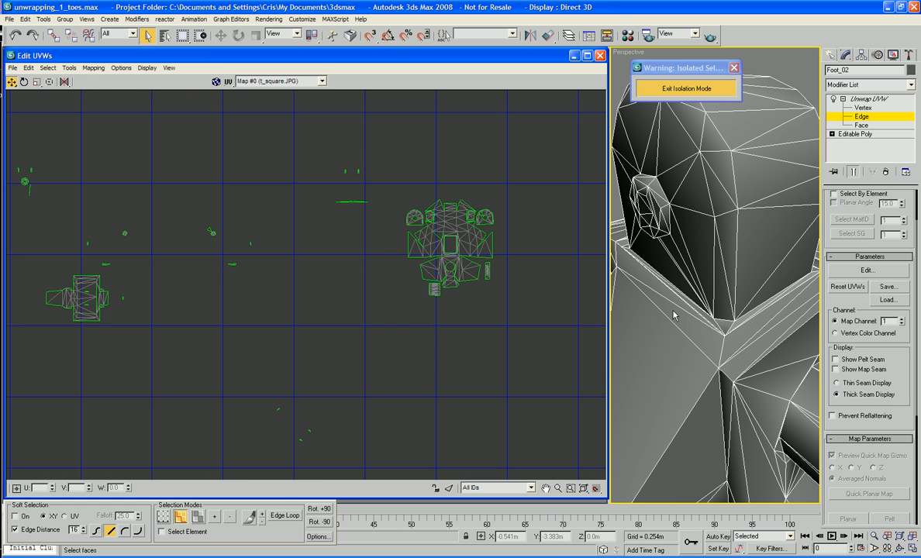
middle_click_drag(623, 287, 764, 266, "alt")
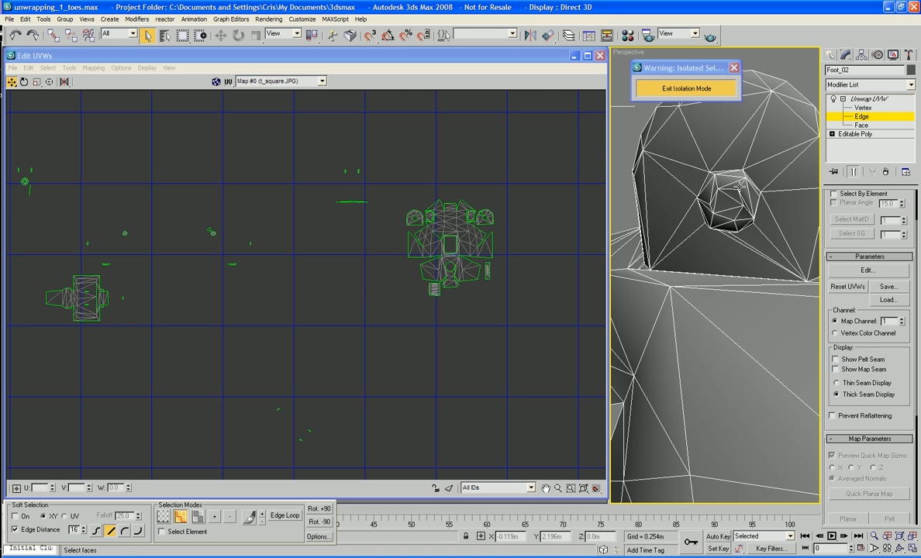
Select the front face and all surrounding side faces of the small knob on the side of the toe.
left_click(831, 125)
left_click(727, 199)
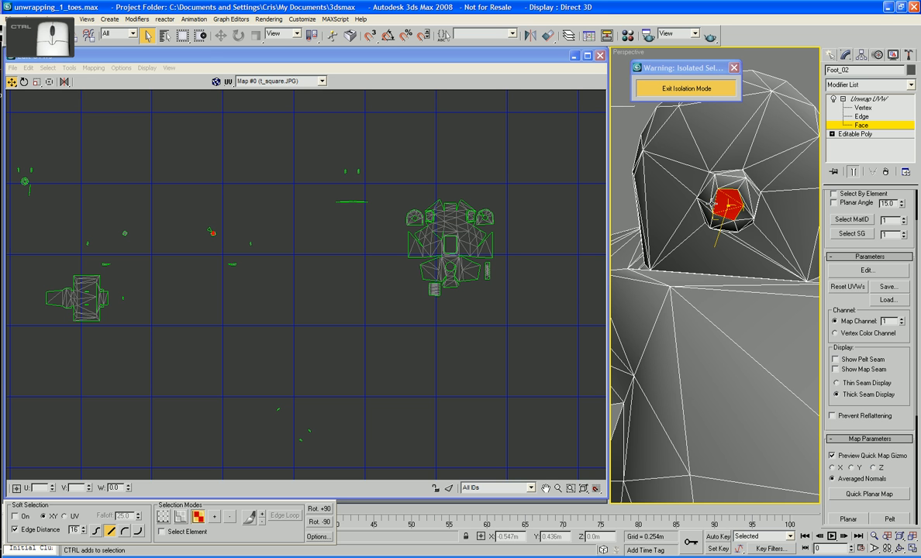
scroll(727, 210, "up", 3)
middle_click_drag(727, 210, 735, 280)
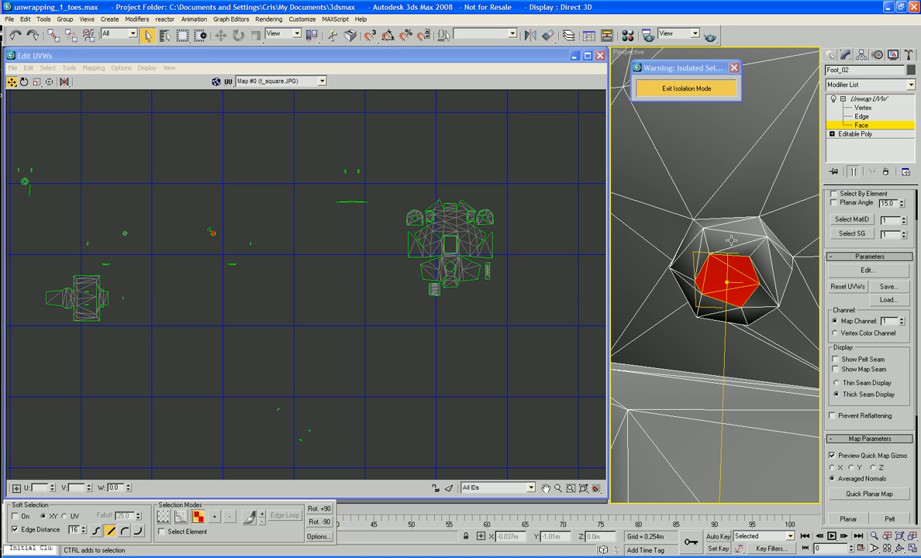
left_click(687, 228, "ctrl")
left_click(757, 266, "ctrl")
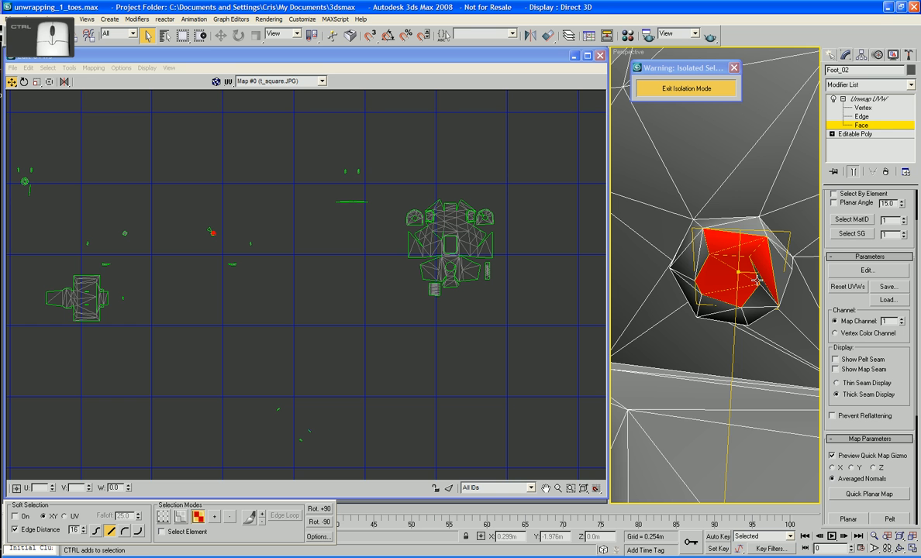
left_click(757, 281, "ctrl")
left_click(756, 310, "ctrl")
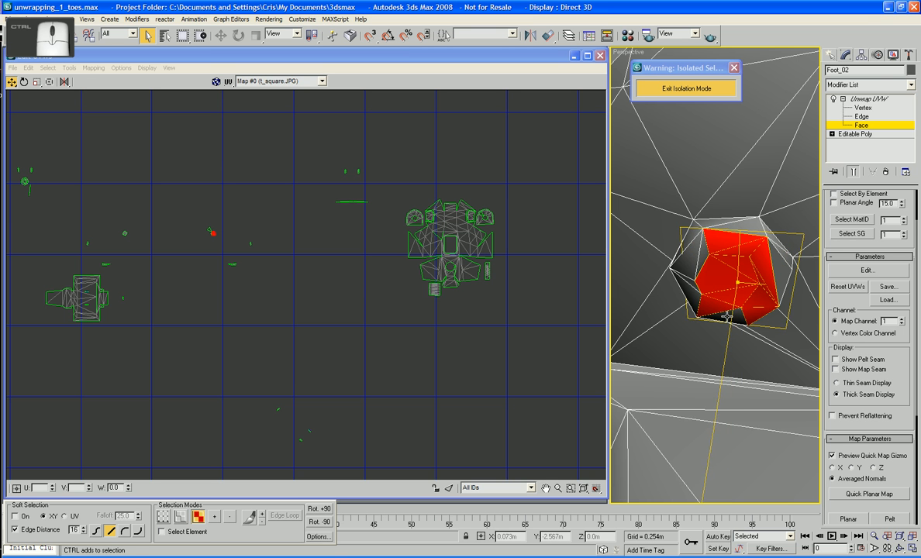
middle_click_drag(726, 316, 755, 250, "alt")
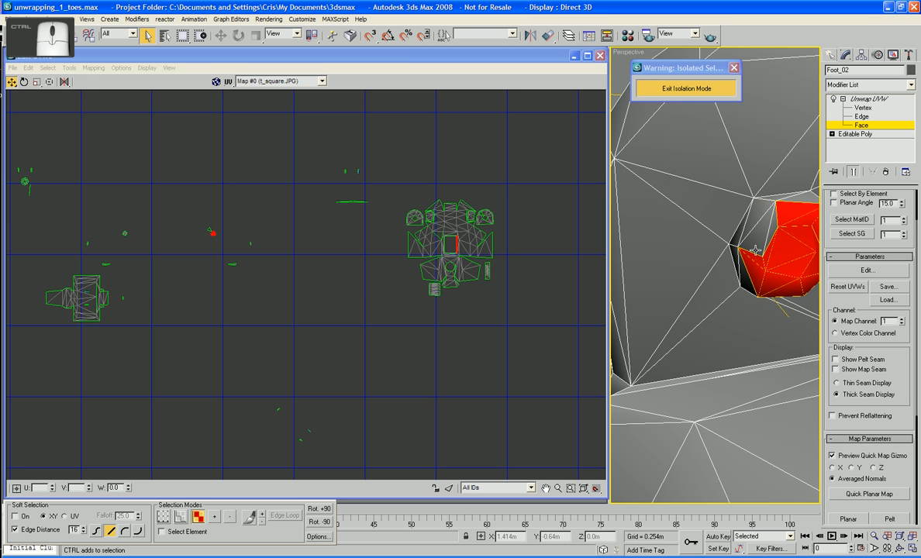
middle_click_drag(717, 213, 750, 228, "alt")
Undo the last move of the selected faces and deselect the stray thin face belonging to the main foot shell.
middle_click_drag(249, 253, 322, 258)
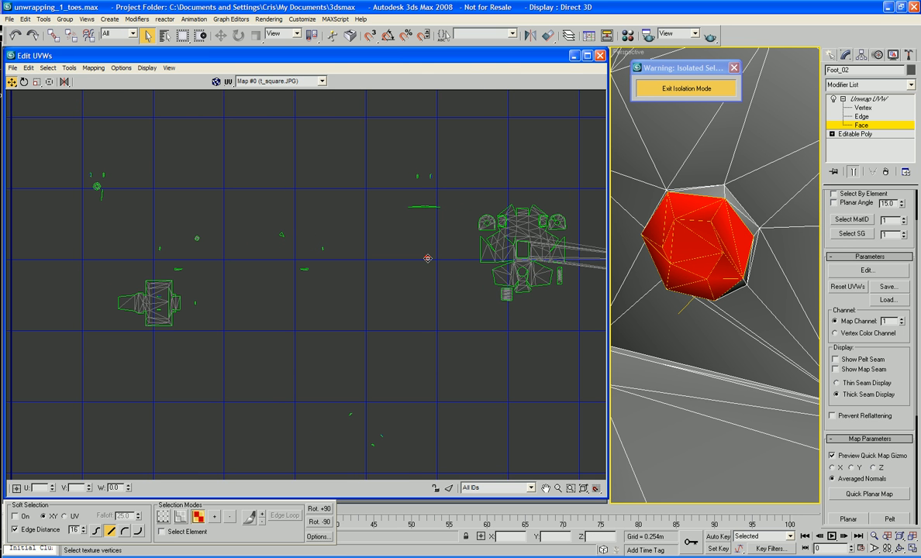
key("ctrl+z")
scroll(469, 282, "up", 2)
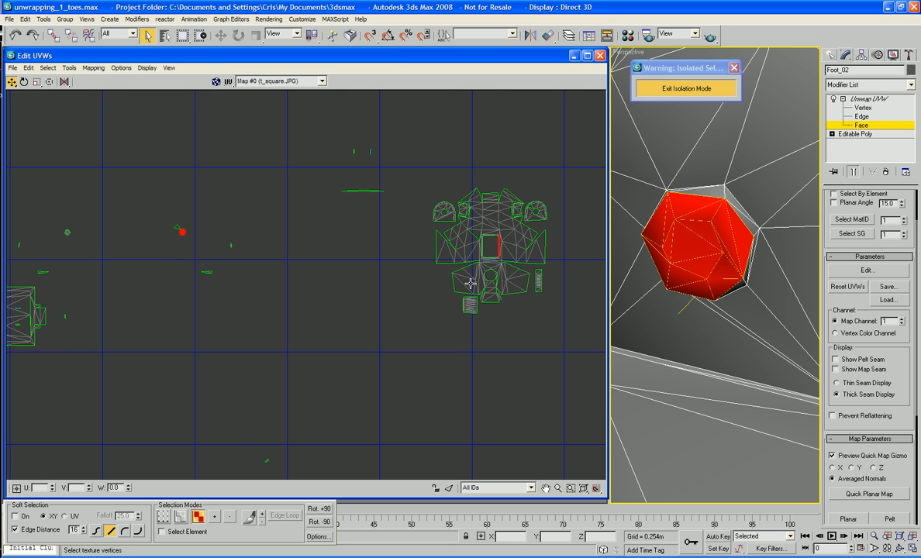
scroll(659, 264, "down", 5)
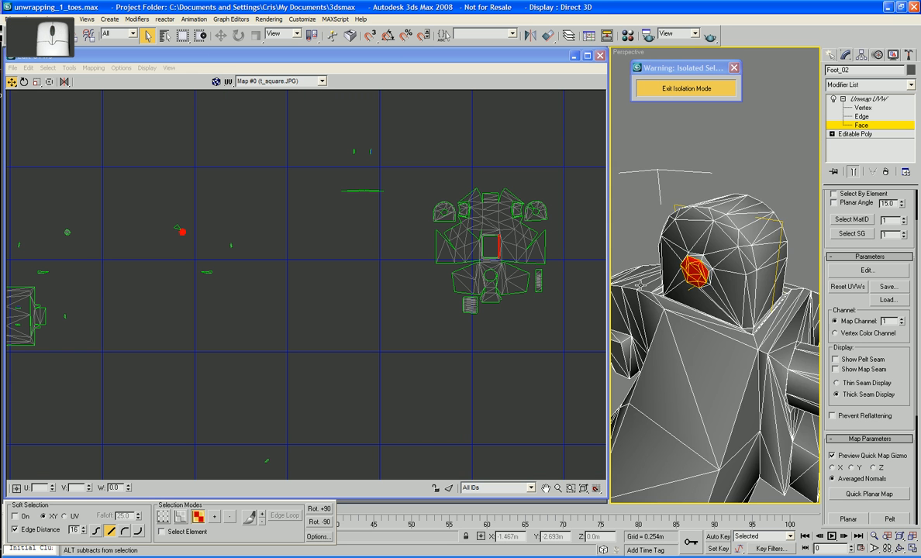
middle_click_drag(659, 264, 702, 244, "alt")
scroll(682, 271, "up", 5)
middle_click_drag(566, 292, 575, 314)
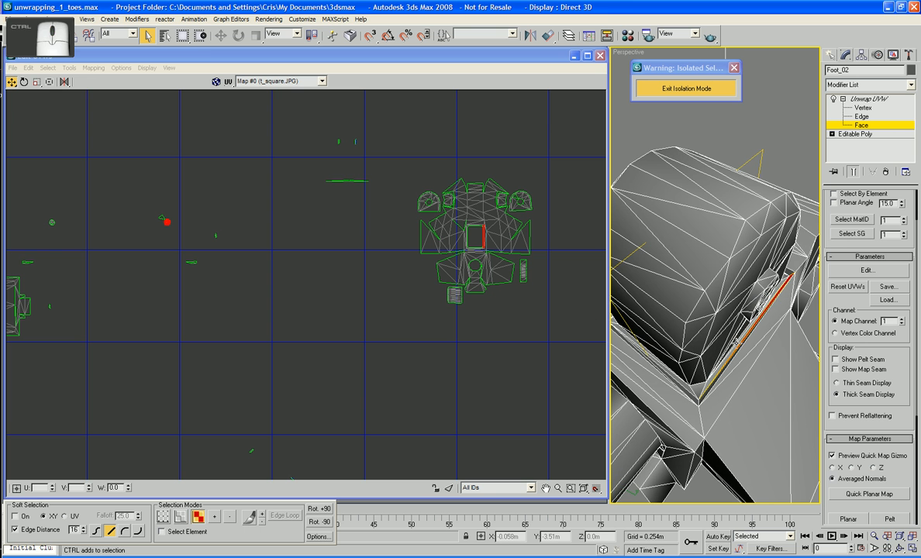
scroll(680, 318, "up", 4)
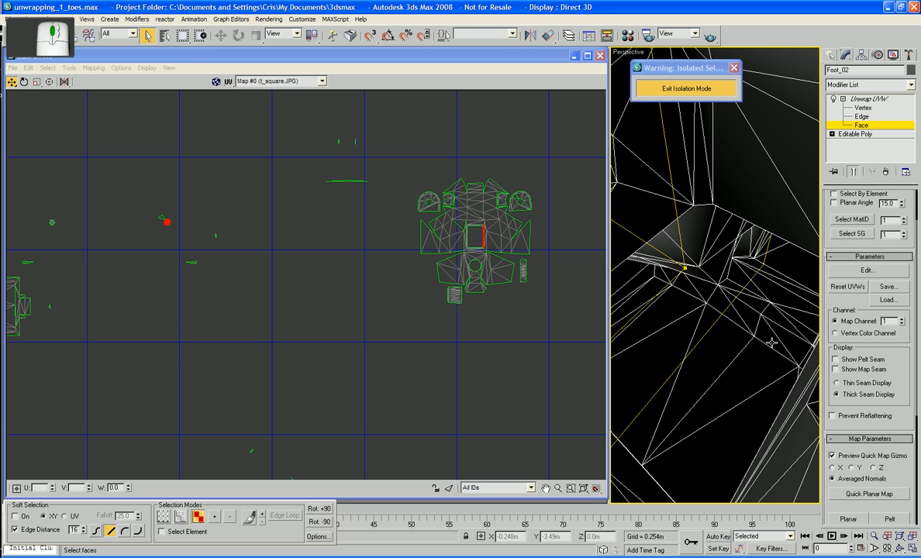
middle_click_drag(679, 319, 572, 345, "alt")
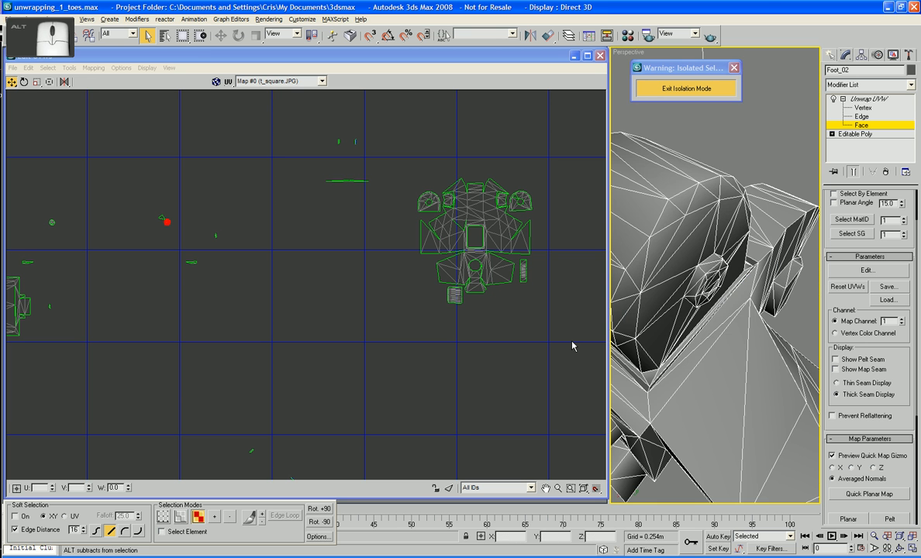
mouse_move(364, 352)
middle_mouse_down("alt")
mouse_move(426, 333)
mouse_move(380, 352)
middle_mouse_up("alt")
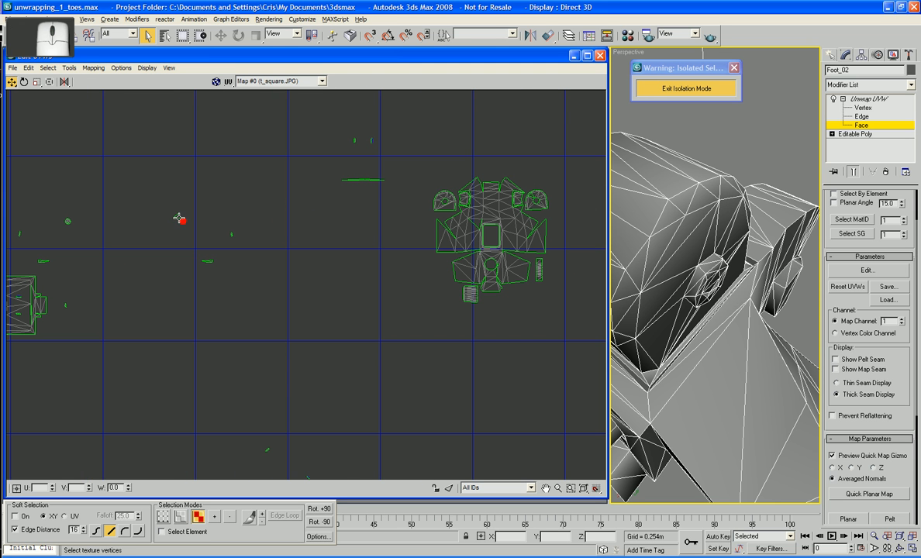
Move the small round knob piece across the layout to the area just below the left arch-shaped toe-side piece.
left_click_drag(186, 224, 496, 234)
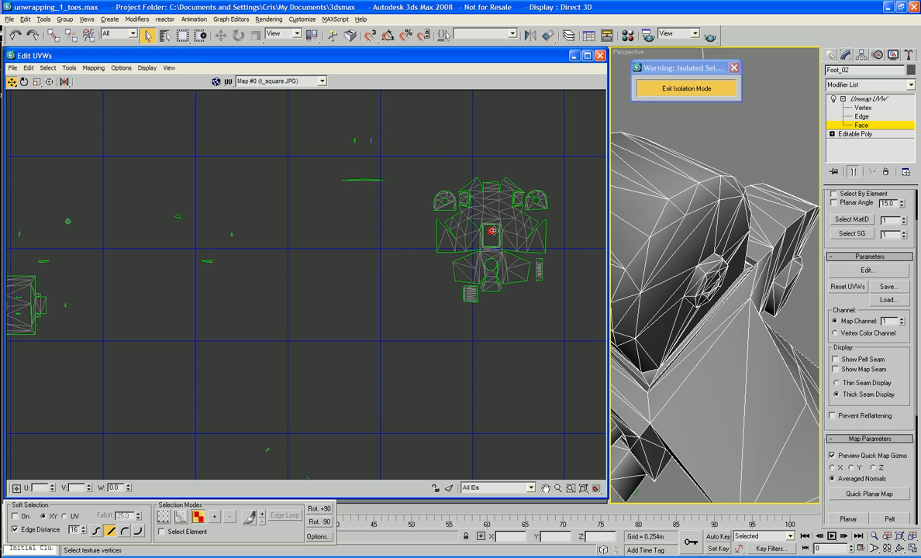
scroll(499, 284, "up", 6)
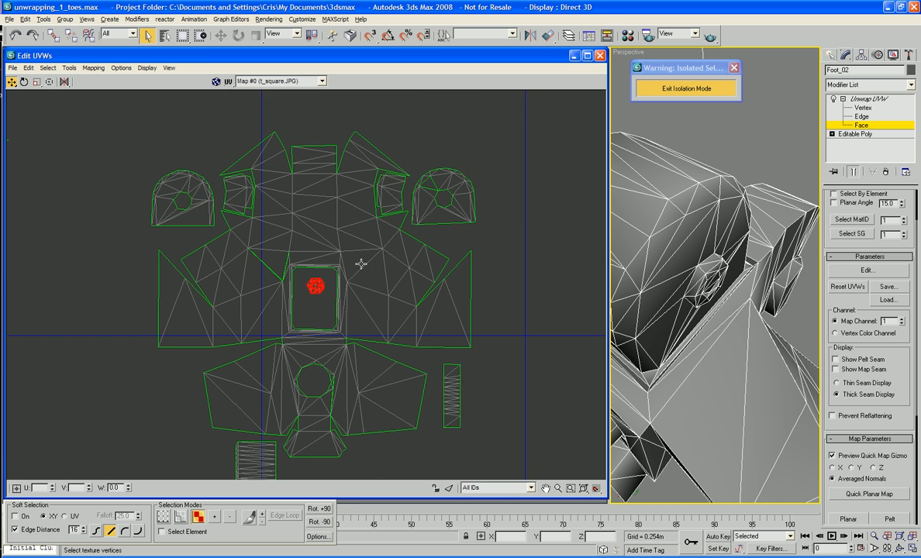
scroll(405, 286, "up", 5)
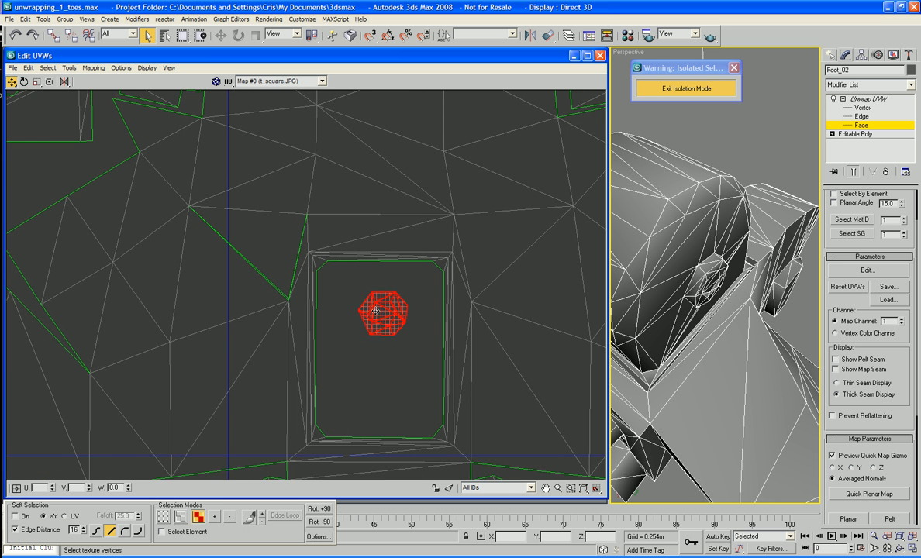
left_click_drag(375, 311, 47, 174)
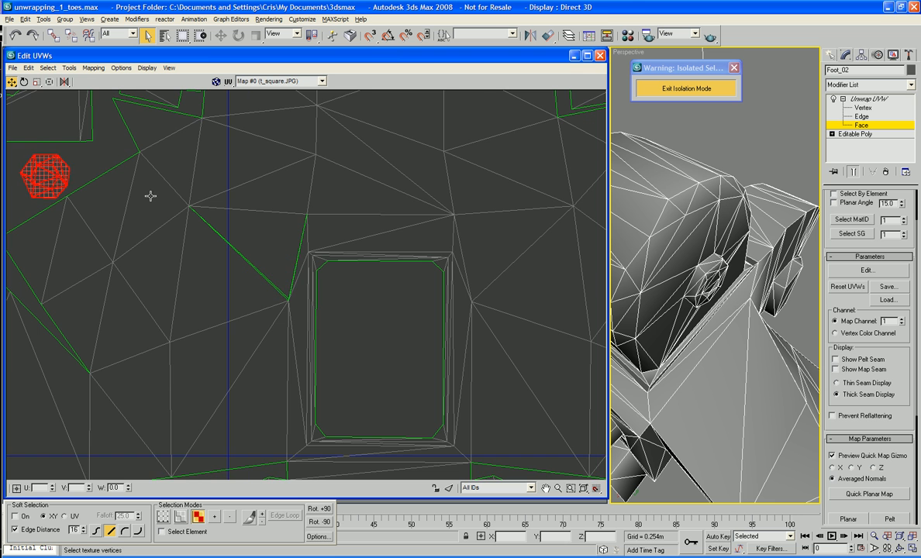
middle_click_drag(151, 196, 265, 382)
Rotate the knob piece to match the hole in the left arch-shaped piece and move it into that hole.
right_click(236, 365)
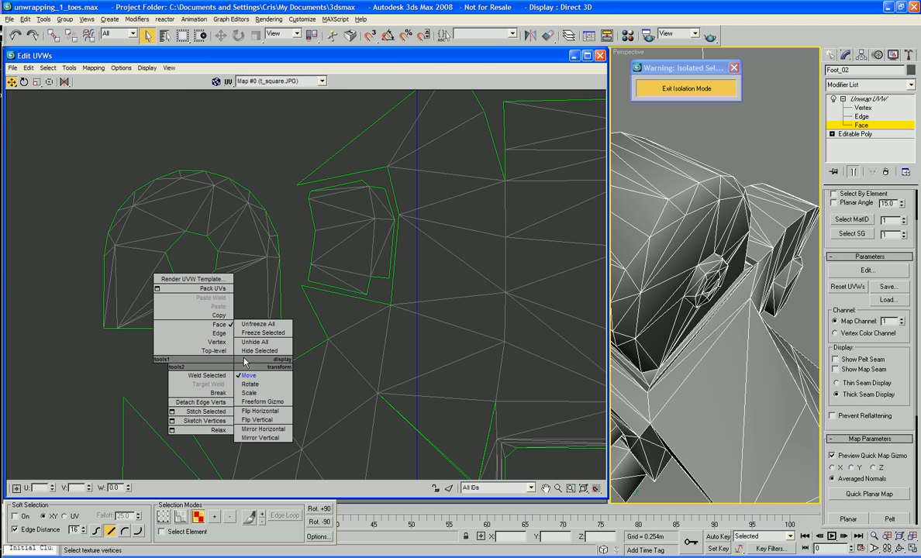
left_click(248, 382)
left_click_drag(232, 356, 193, 265)
right_click(234, 368)
left_click(245, 377)
Scale down the narrow striped strip beside the main foot shell and move it into the shell's rectangular opening.
scroll(249, 308, "down", 5)
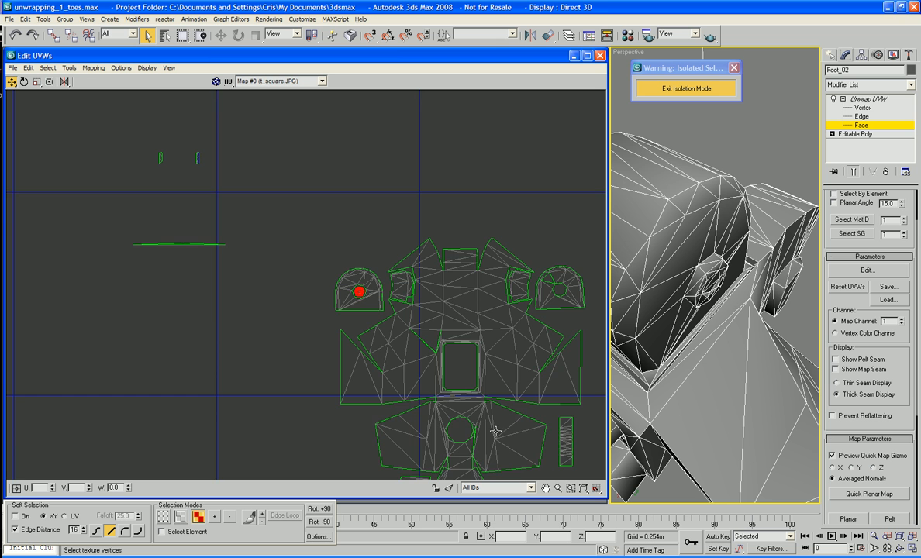
middle_click_drag(495, 431, 458, 390)
left_click_drag(517, 434, 516, 431)
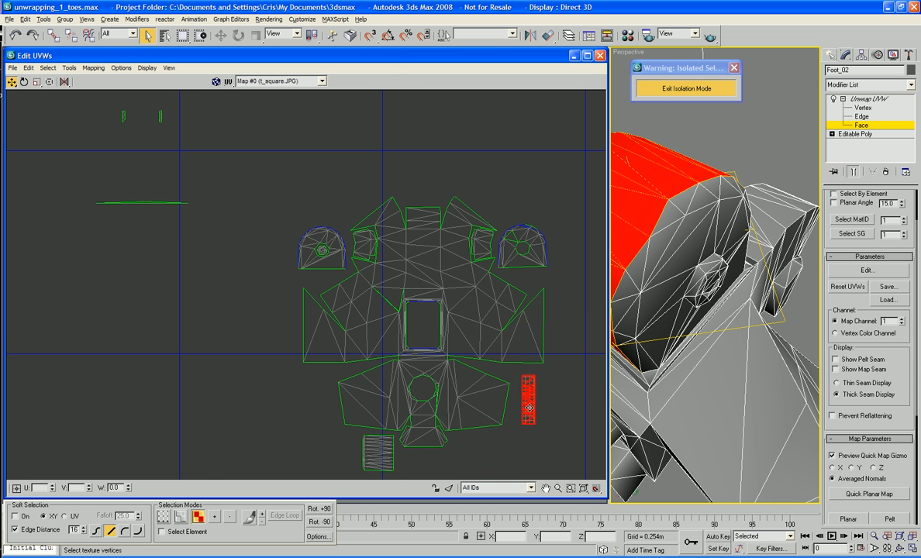
right_click(517, 423)
left_click(527, 407)
left_click_drag(530, 409, 414, 331)
right_click(528, 400)
left_click(533, 410)
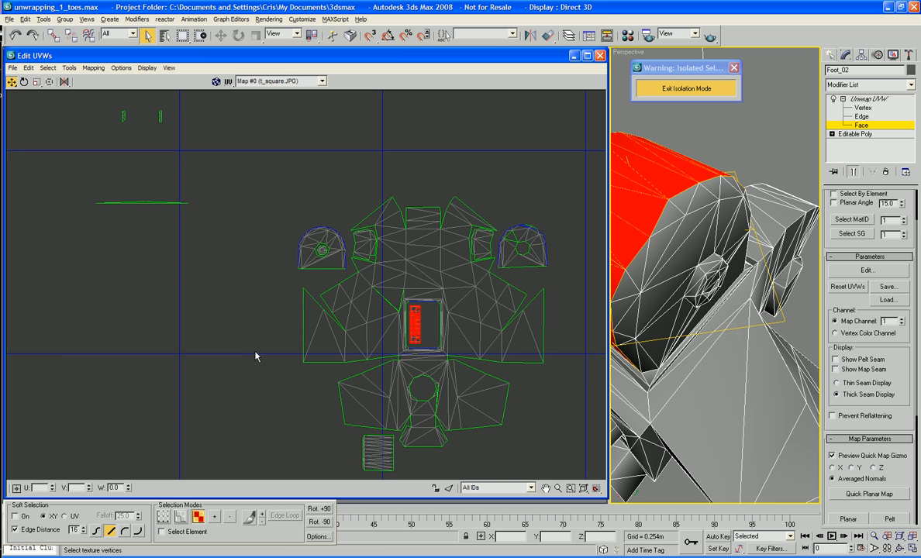
left_click(225, 348)
Select the other round knob piece among the scattered pieces and move it next to the right arch-shaped toe-side piece.
scroll(225, 347, "down", 1)
middle_click_drag(211, 347, 389, 350)
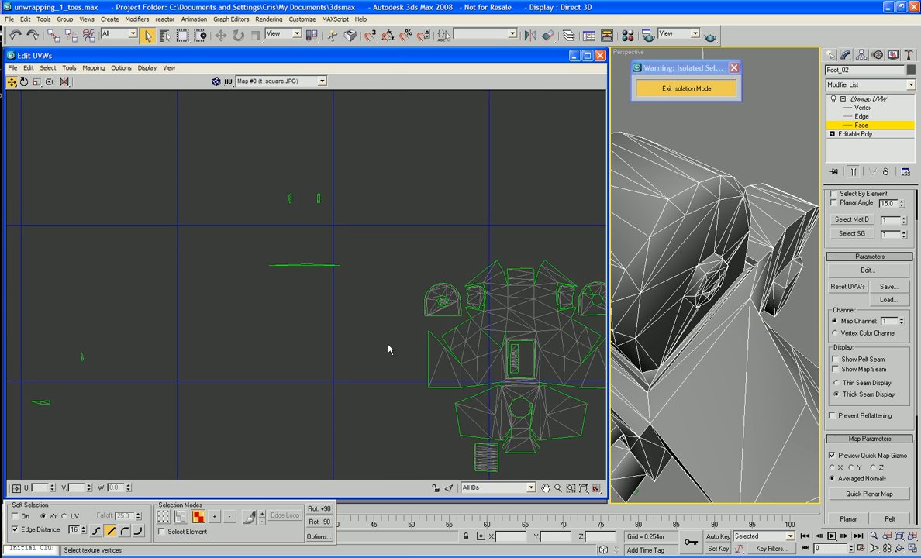
scroll(389, 347, "down", 4)
left_click_drag(216, 281, 237, 320)
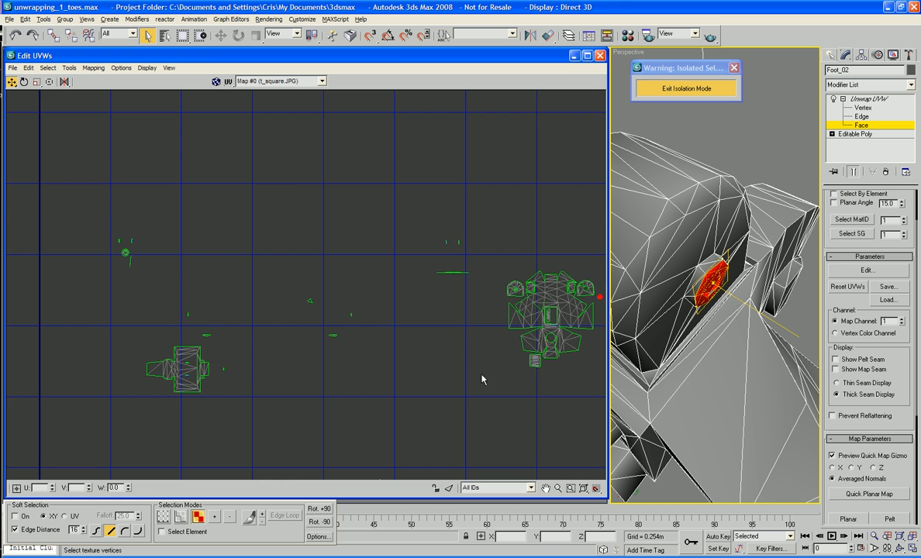
middle_click_drag(481, 379, 273, 380)
scroll(310, 378, "up", 3)
middle_click_drag(350, 375, 419, 348)
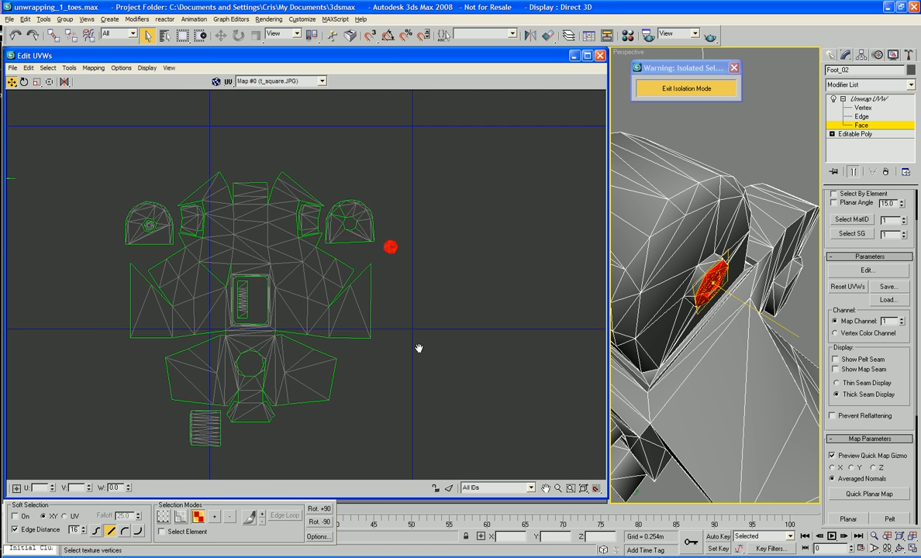
scroll(396, 386, "up", 3)
Size the knob piece to match the hole in the right arch-shaped piece and move it into that hole.
right_click(377, 238)
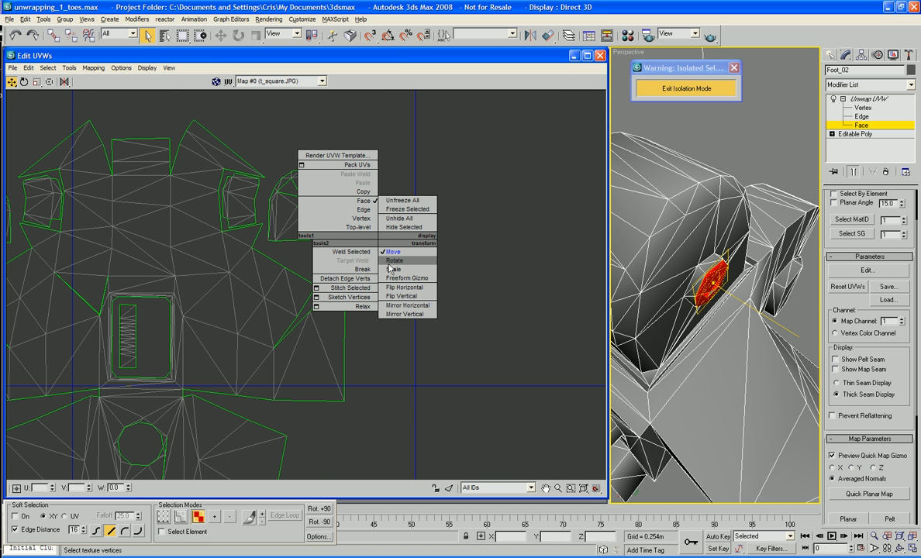
left_click(393, 268)
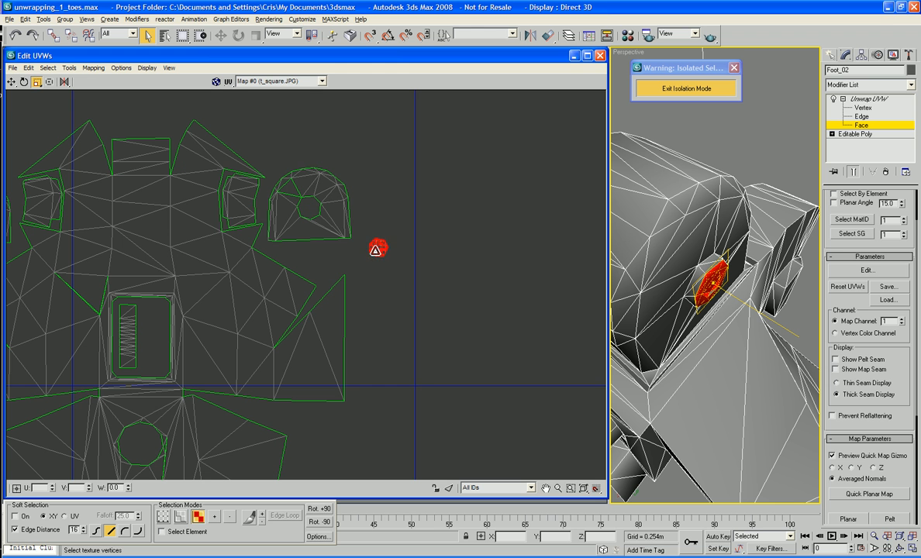
right_click(375, 263)
left_click(385, 272)
left_click_drag(377, 247, 311, 210)
left_click(441, 212)
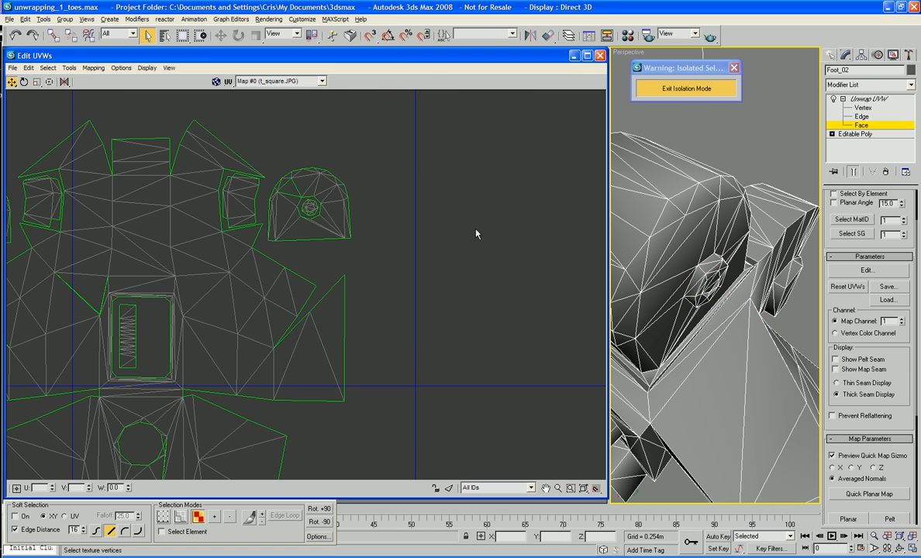
Select the remaining large round piece among the scattered pieces and move it beside the striped square below the main foot shell.
scroll(433, 211, "down", 6)
middle_click_drag(272, 343, 460, 366)
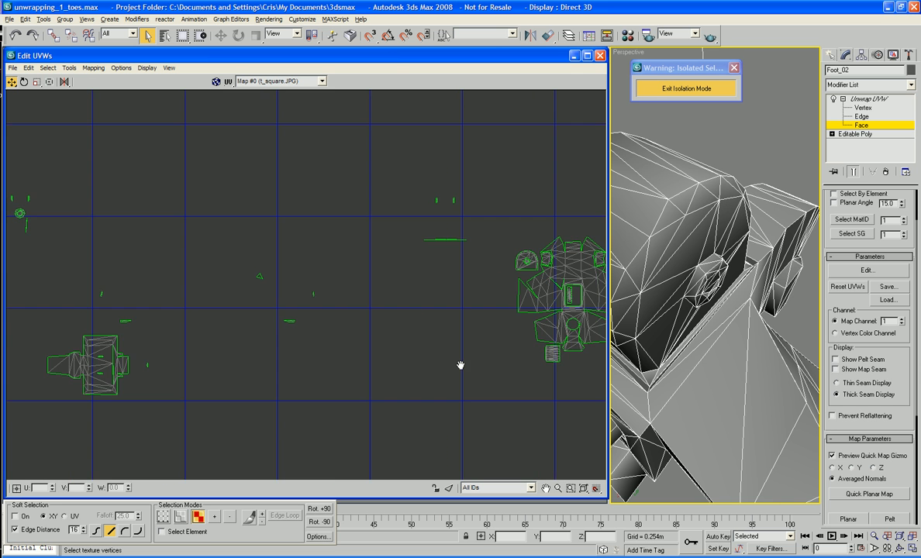
middle_click_drag(278, 373, 338, 341)
scroll(145, 228, "up", 3)
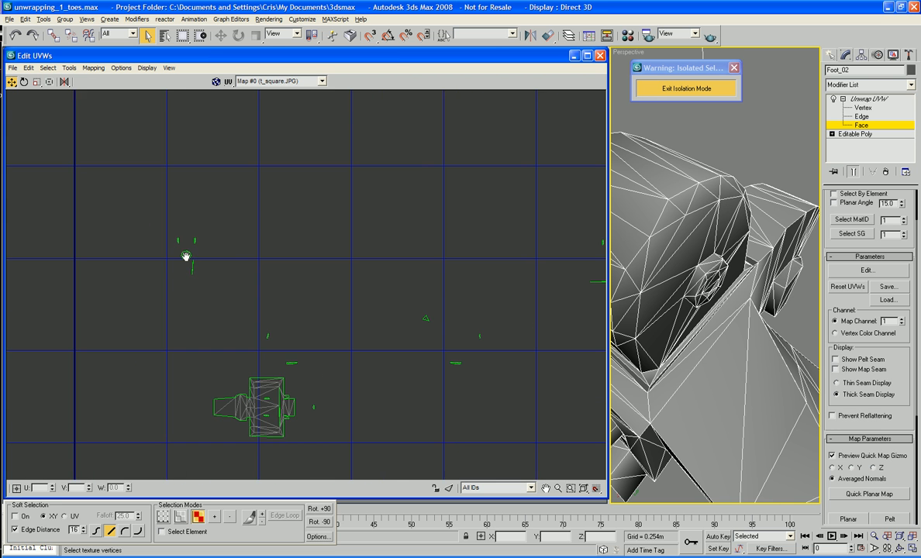
left_click_drag(204, 273, 244, 302)
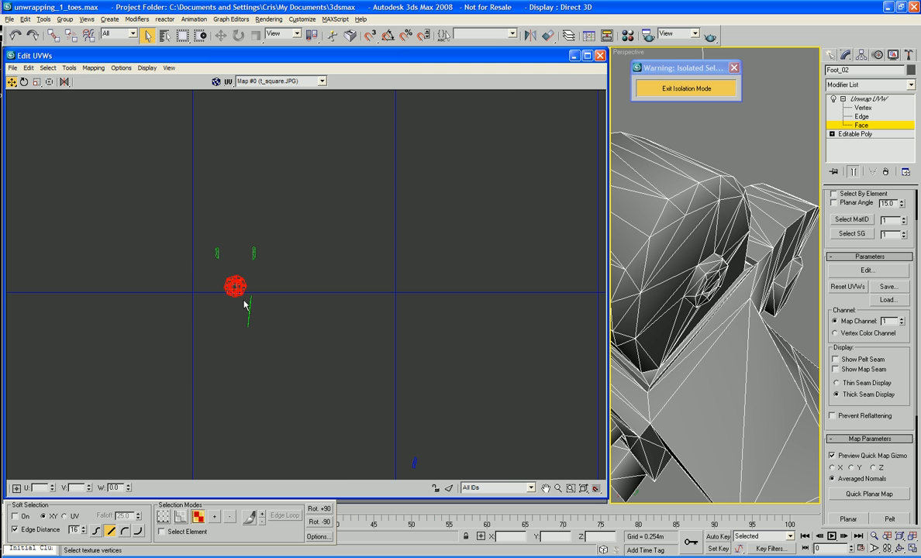
scroll(262, 305, "down", 5)
middle_click_drag(335, 323, 195, 301)
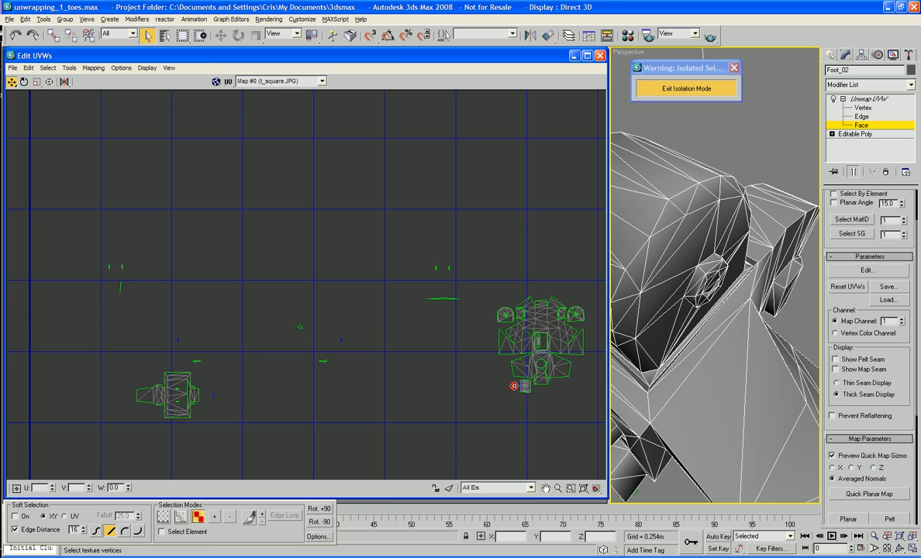
scroll(475, 380, "up", 7)
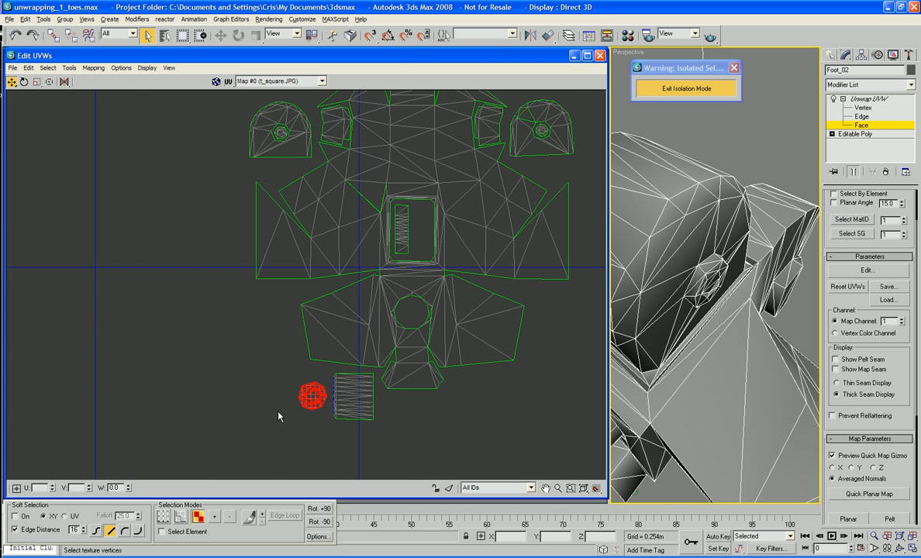
Try to fit the round piece into the circular hole in the lower part of the main foot shell.
right_click(304, 400)
left_click(317, 386)
left_click_drag(316, 399, 407, 315)
right_click(284, 363)
left_click(306, 372)
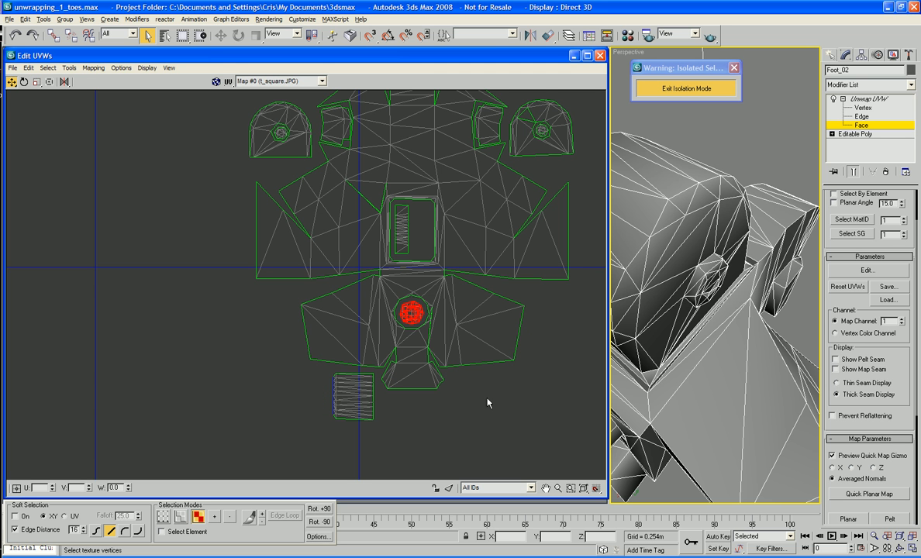
Move the round tube-end piece out to the empty area left of the lower foot shell and scale it up.
scroll(620, 303, "down", 5)
middle_click_drag(609, 310, 616, 296, "alt")
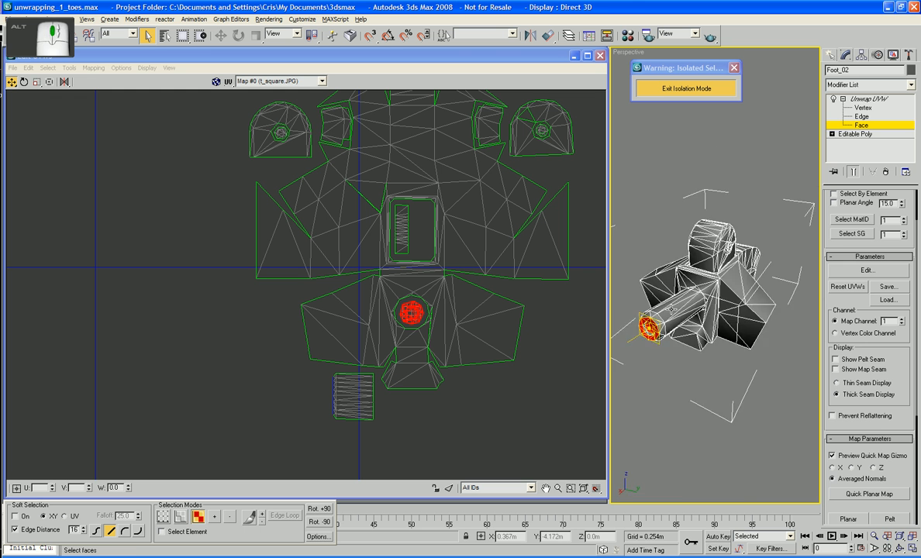
scroll(672, 309, "up", 6)
middle_click_drag(672, 309, 700, 216, "alt")
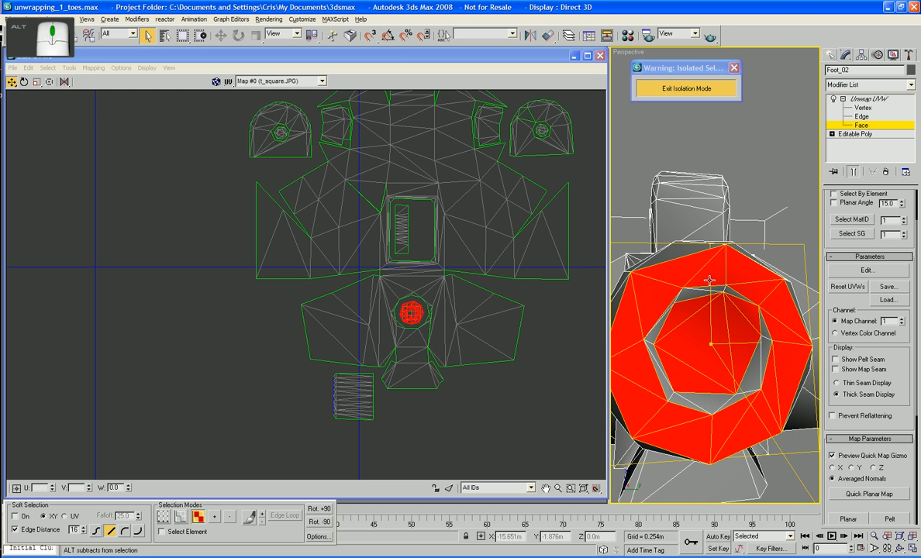
left_click(408, 315)
left_click_drag(409, 314, 195, 330)
right_click(194, 331)
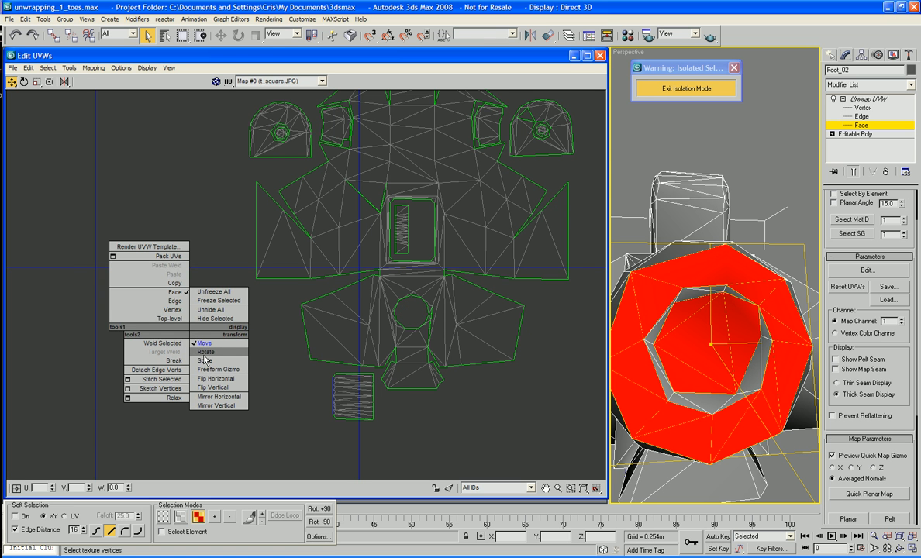
left_click(200, 343)
left_click_drag(191, 241, 179, 159)
left_click(178, 159)
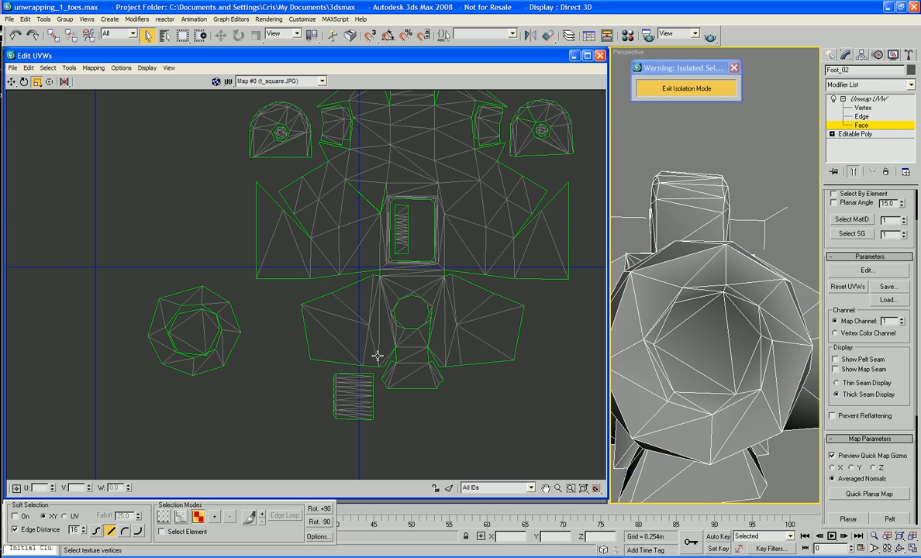
Select the complete ring of thin rim faces between the tube end's outer ring and its inner recess on the model.
left_click(693, 296)
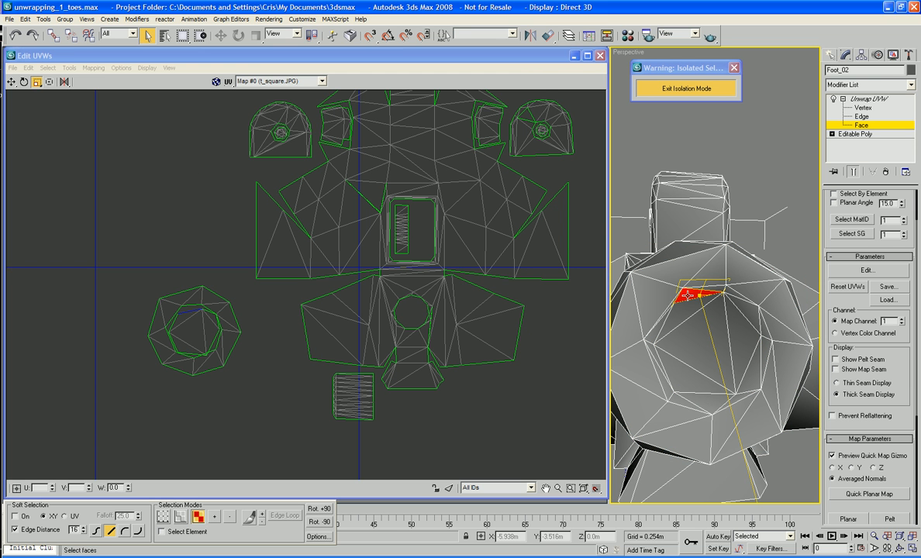
left_click(662, 319, "ctrl")
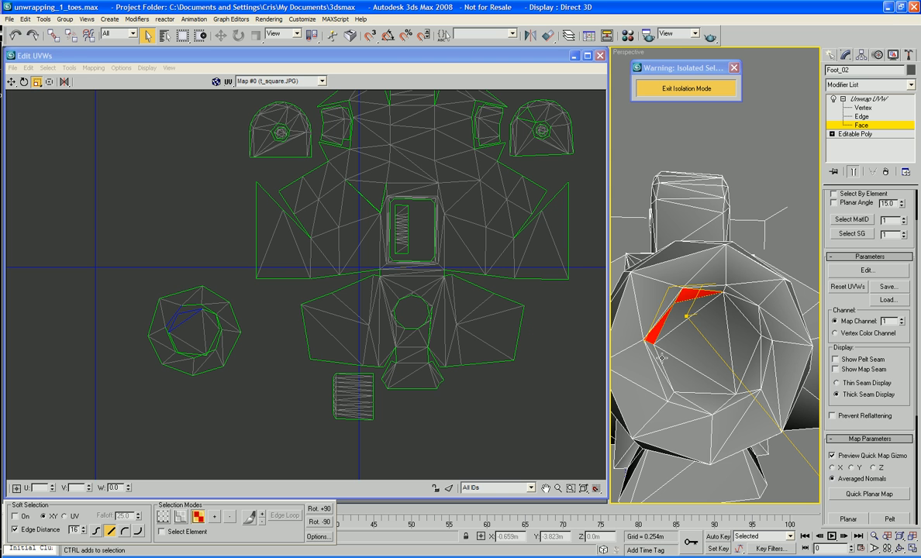
left_click(655, 357, "ctrl")
left_click(658, 373, "ctrl")
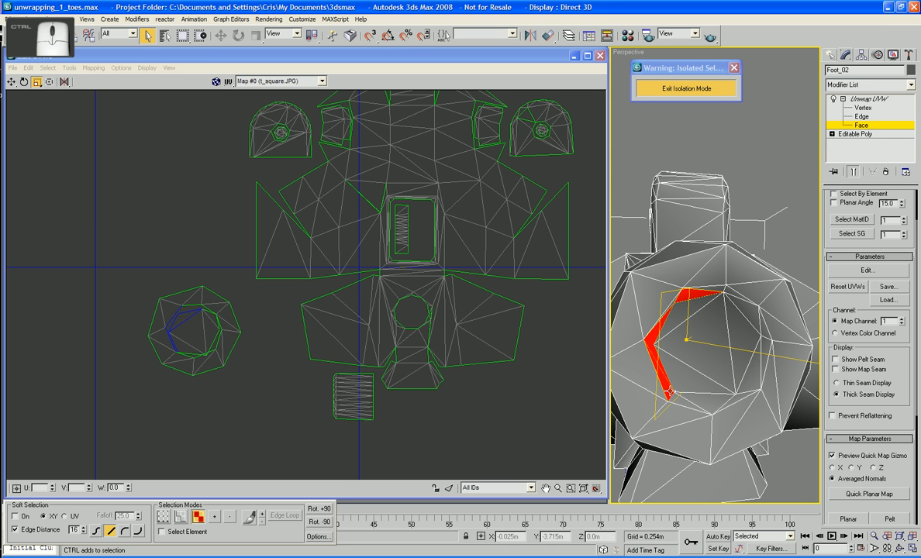
left_click(698, 405, "ctrl")
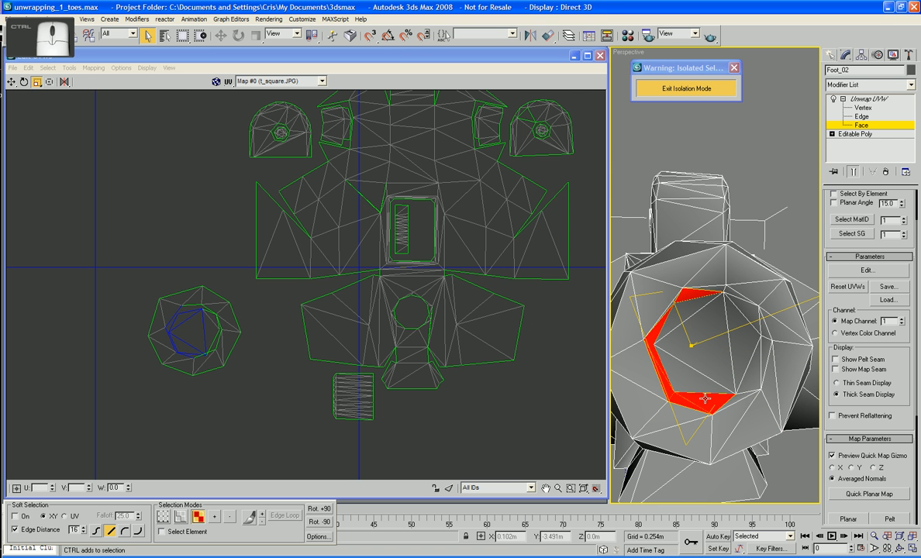
left_click(742, 392, "ctrl")
left_click(751, 378, "ctrl")
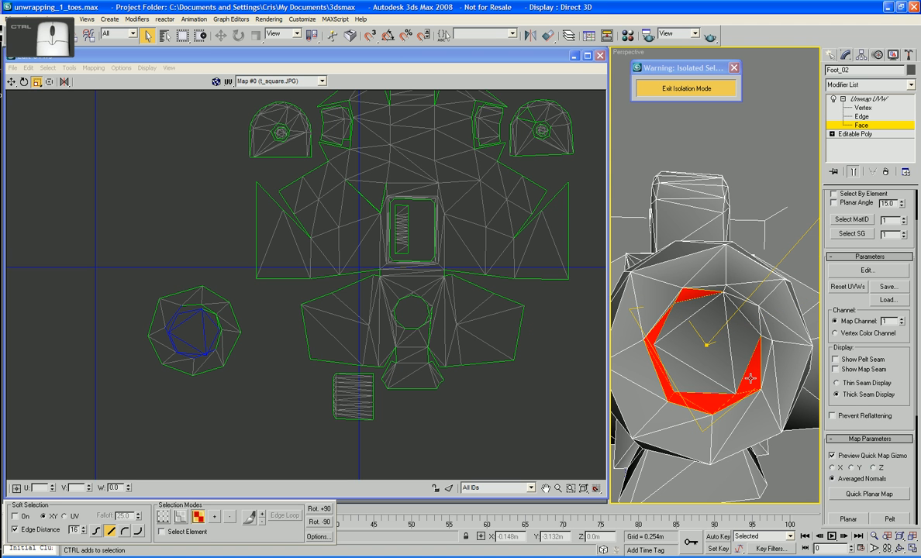
left_click(762, 329, "ctrl")
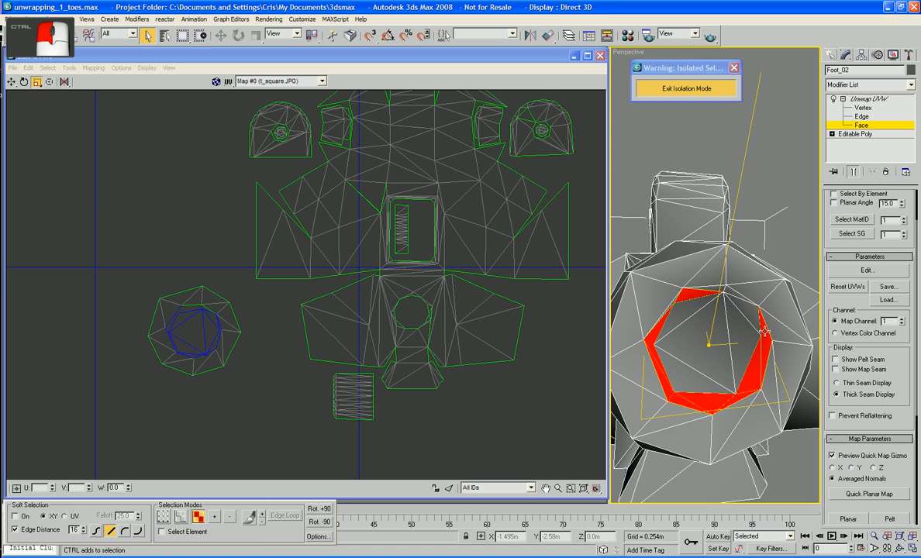
left_click(750, 312, "ctrl")
left_click(751, 314, "ctrl")
left_click(735, 294, "ctrl")
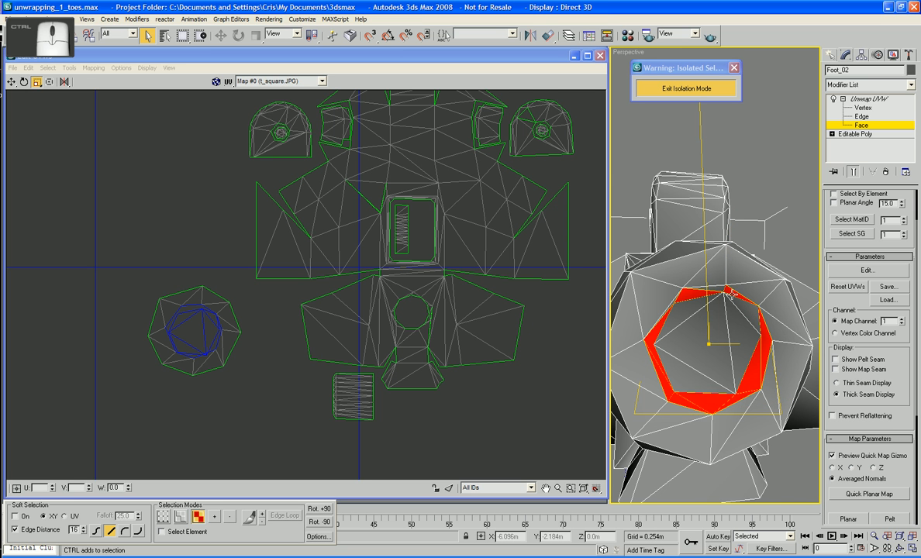
left_click(715, 289, "ctrl")
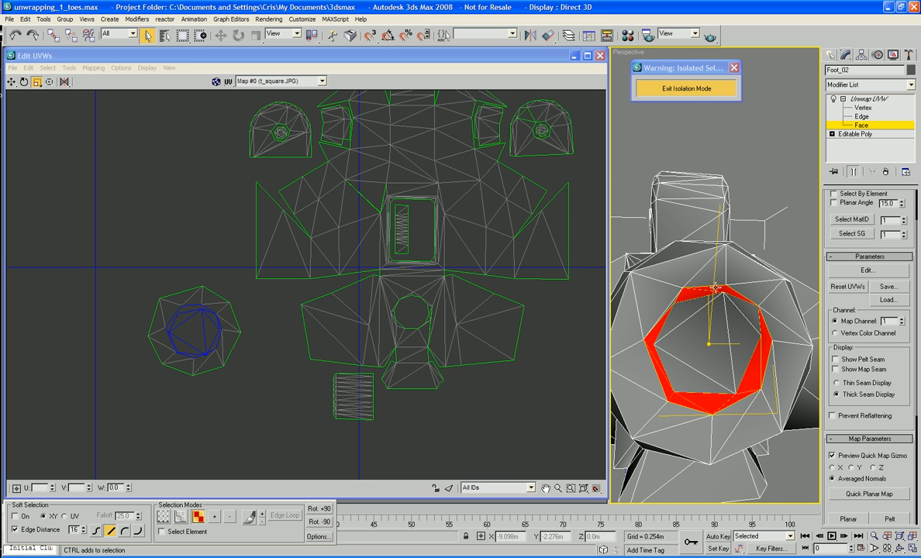
left_click(671, 305, "ctrl")
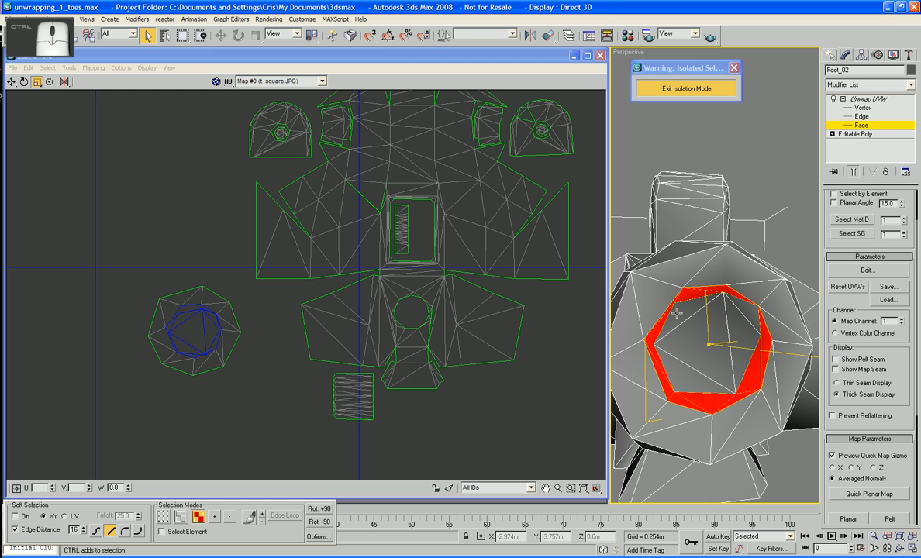
Move the selected rim-face fragments together across the layout to the area around the main foot shell.
scroll(379, 345, "down", 10)
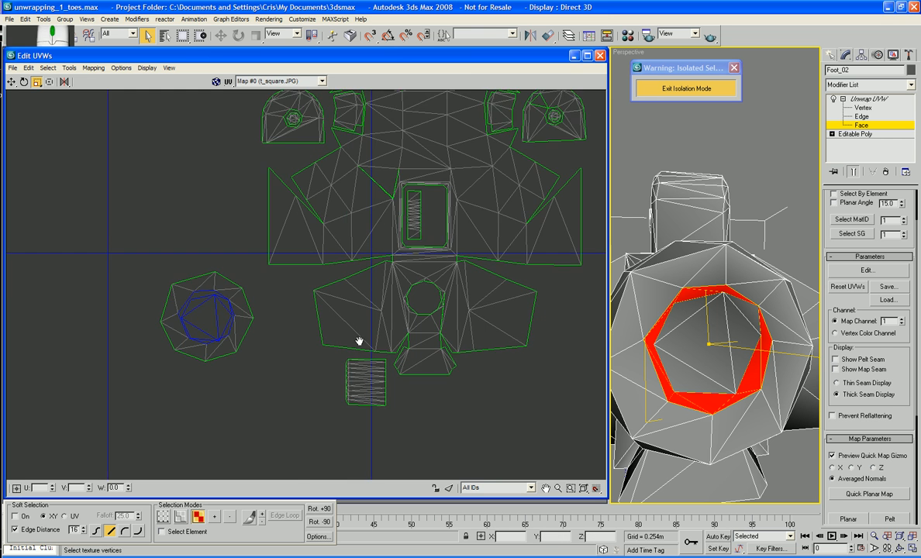
middle_click_drag(297, 331, 287, 284)
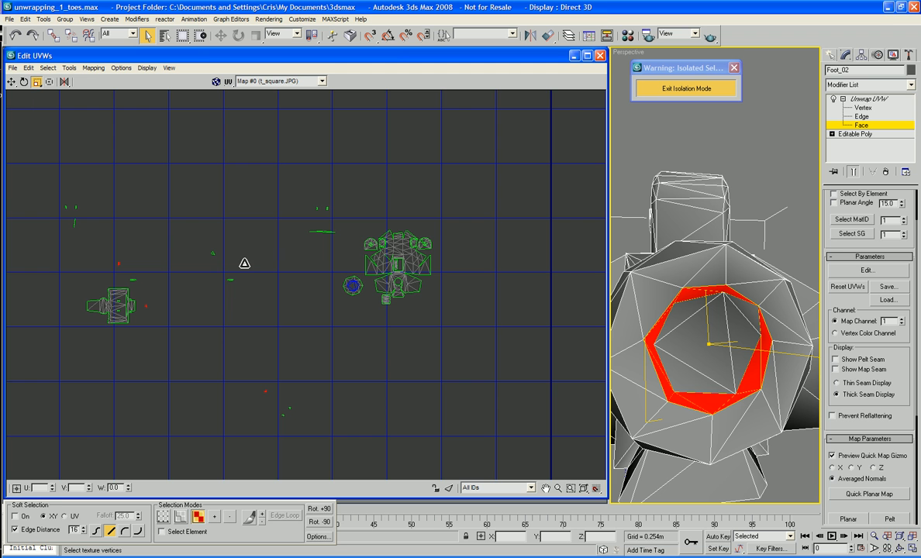
right_click(244, 264)
left_click(245, 269)
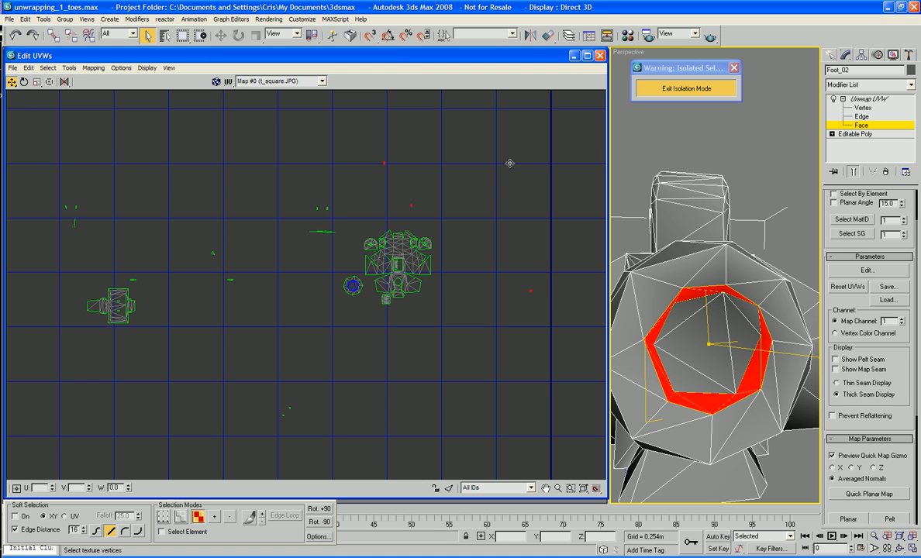
Gather the separate rim-face fragments one by one into a tight cluster just above the main foot shell.
left_click(527, 161)
left_click_drag(527, 157, 416, 210)
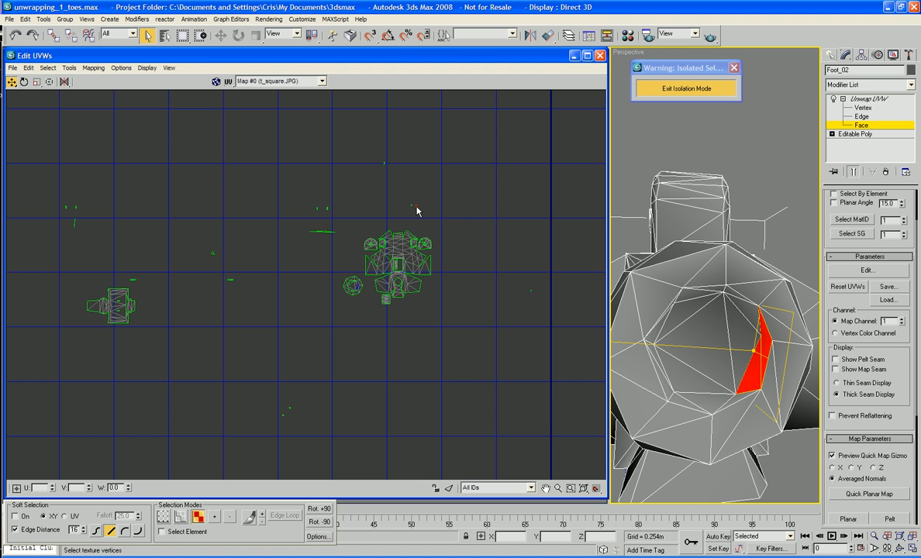
left_click(383, 166)
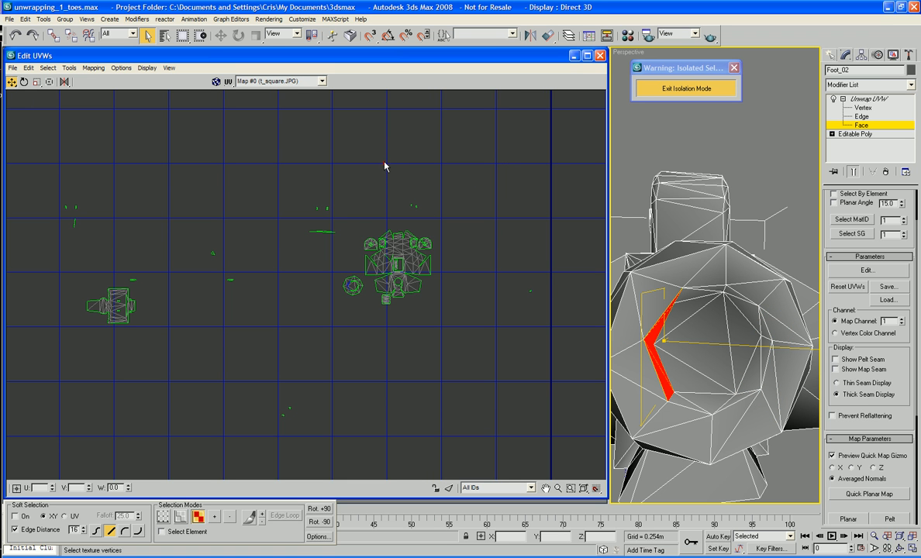
left_click(386, 167)
left_click_drag(381, 158, 394, 167)
scroll(385, 166, "up", 2)
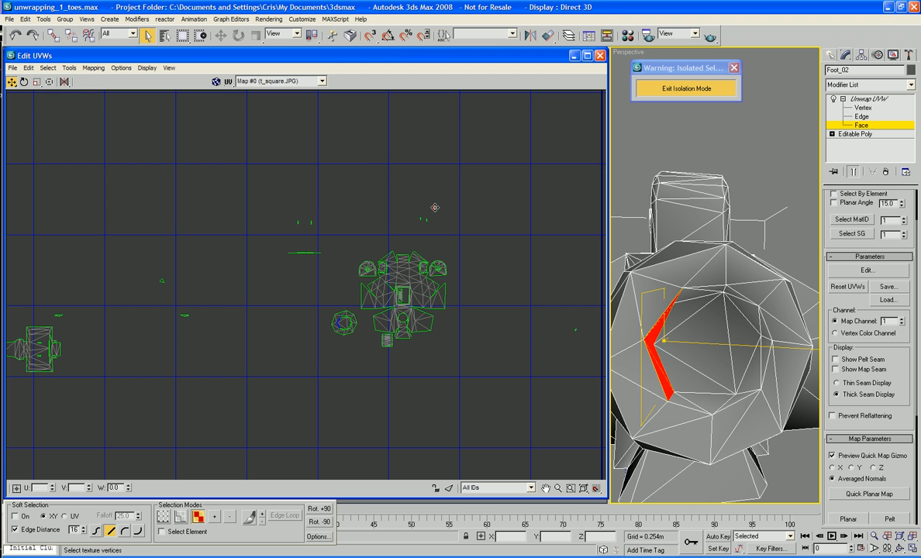
left_click(576, 329)
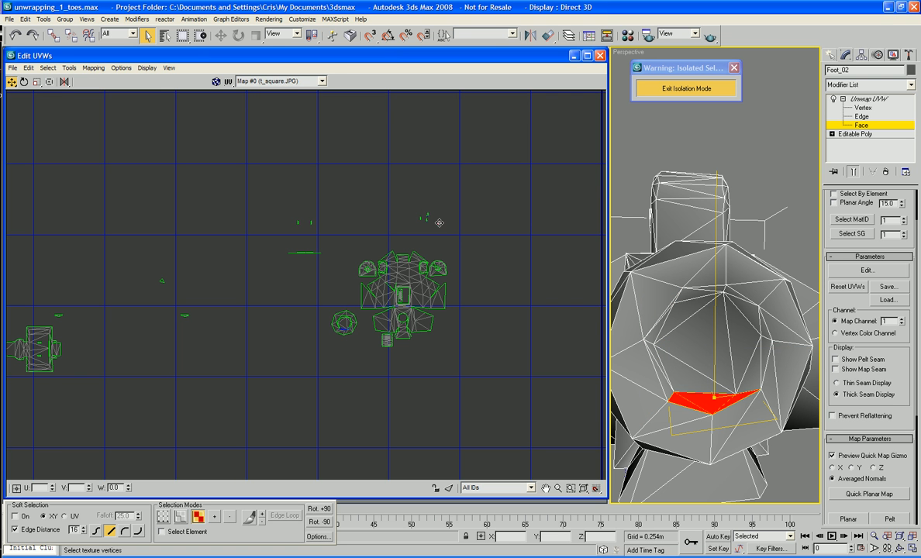
Move the gathered rim-face fragments together to the empty area just beside the round tube-end piece and deselect them.
left_click_drag(411, 225, 407, 230)
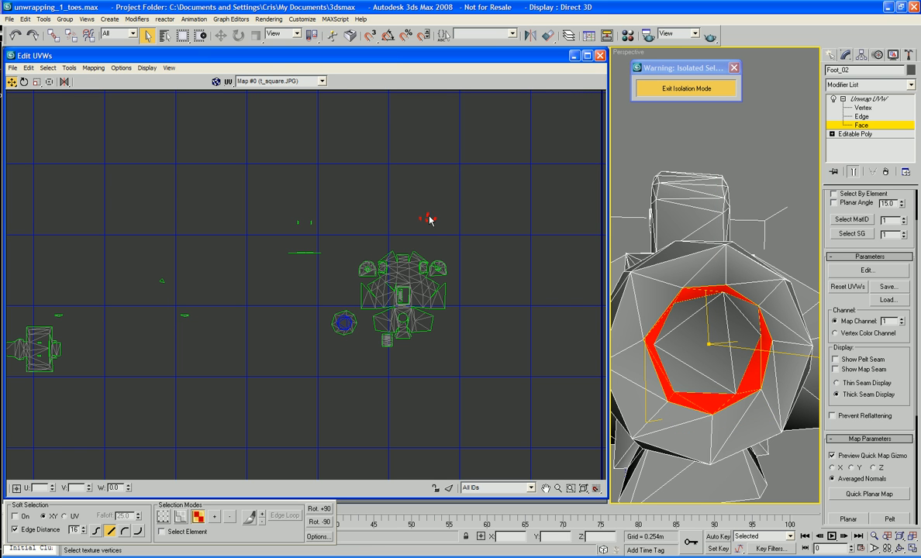
scroll(405, 331, "up", 10)
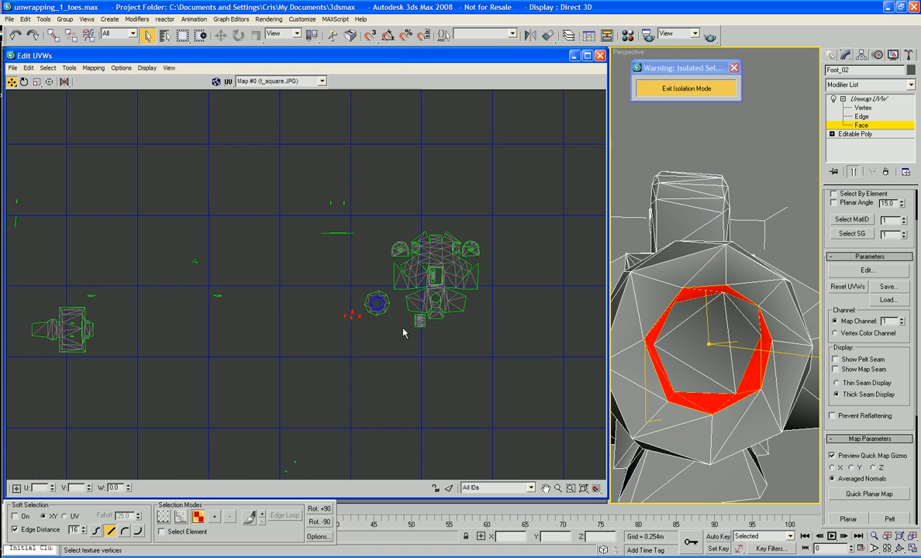
middle_click_drag(396, 345, 440, 381)
left_click(474, 356)
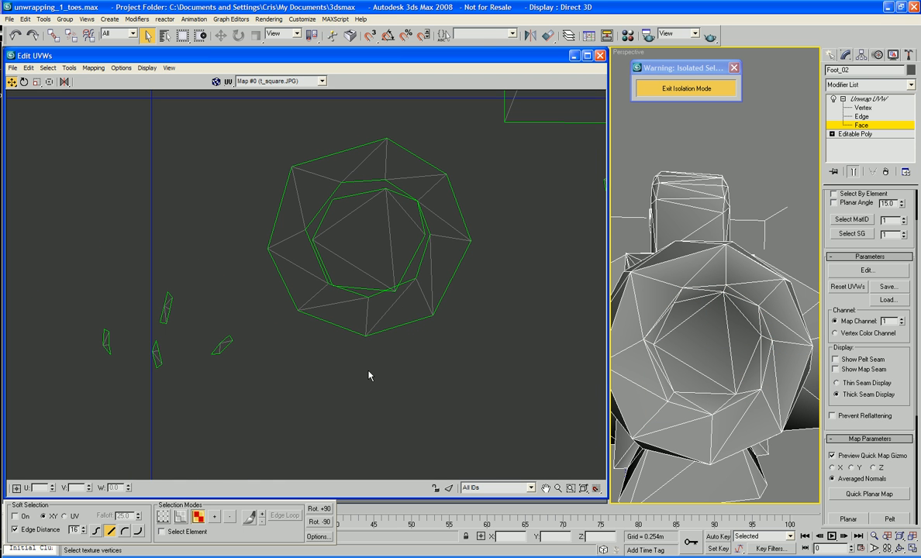
Target-weld the vertices of the uppermost rim fragment to the matching corners along the left side of the tube-end piece's inner gap.
right_click(367, 373)
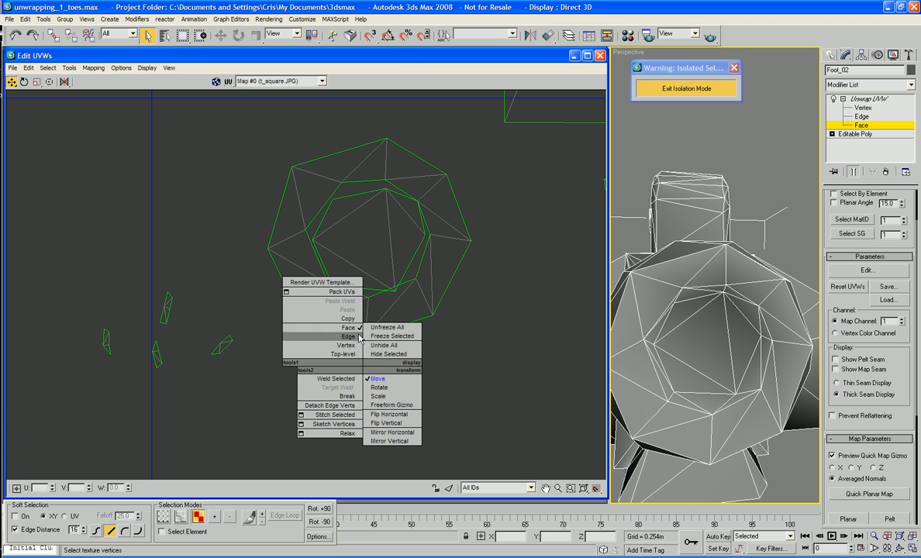
left_click(341, 345)
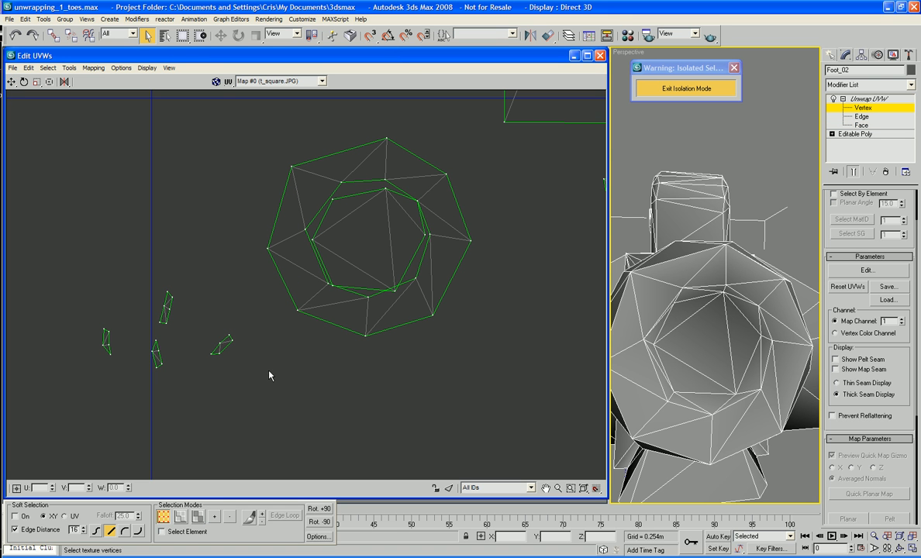
left_click(167, 292)
left_click_drag(167, 292, 341, 181)
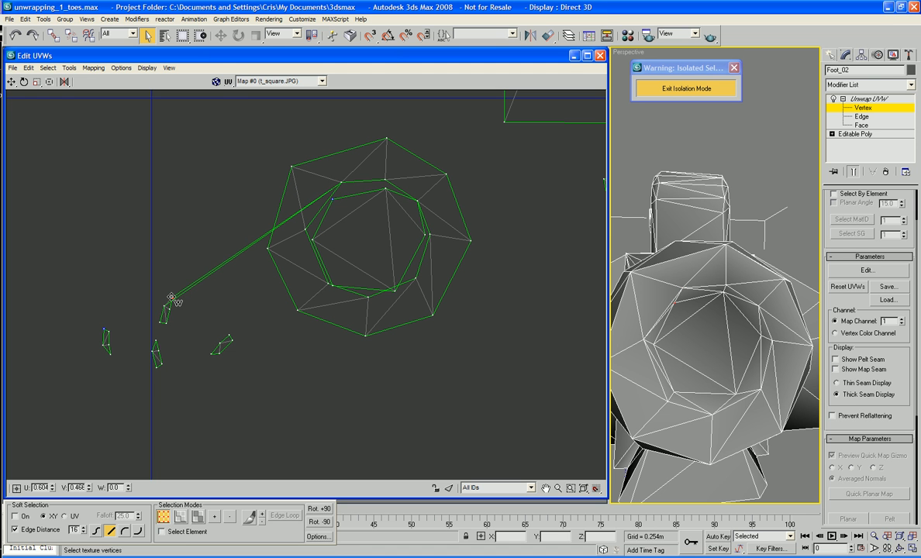
left_click_drag(171, 304, 332, 200)
left_click_drag(164, 308, 307, 231)
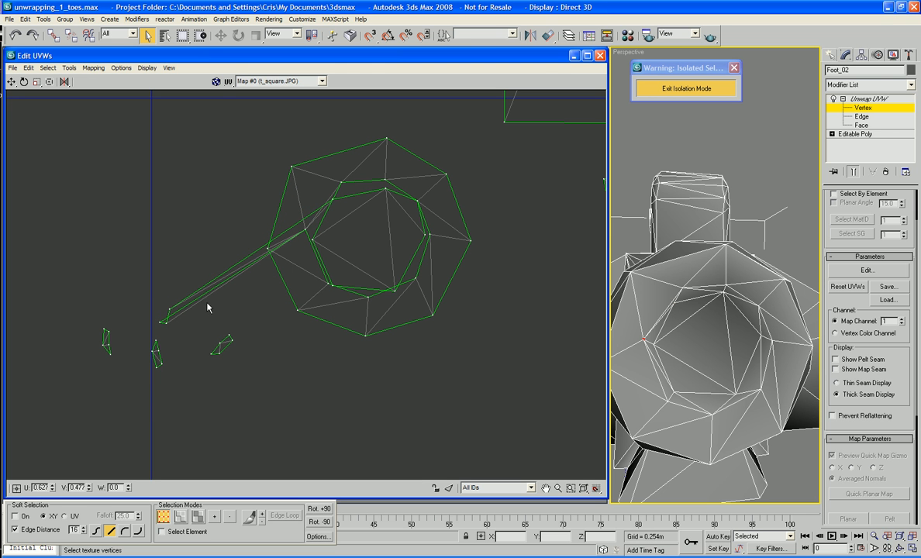
left_click(169, 310)
left_click_drag(303, 248, 314, 239)
left_click_drag(158, 323, 331, 285)
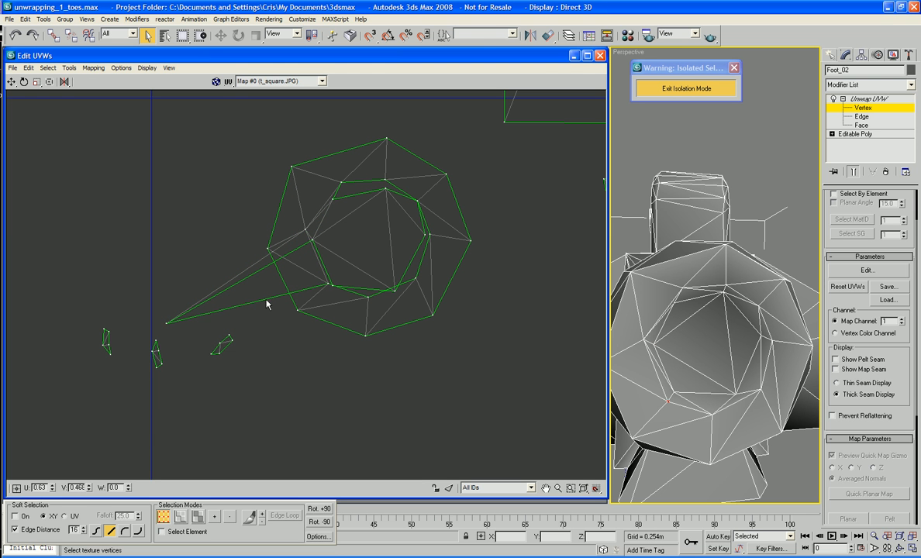
left_click_drag(166, 324, 333, 284)
right_click(344, 295)
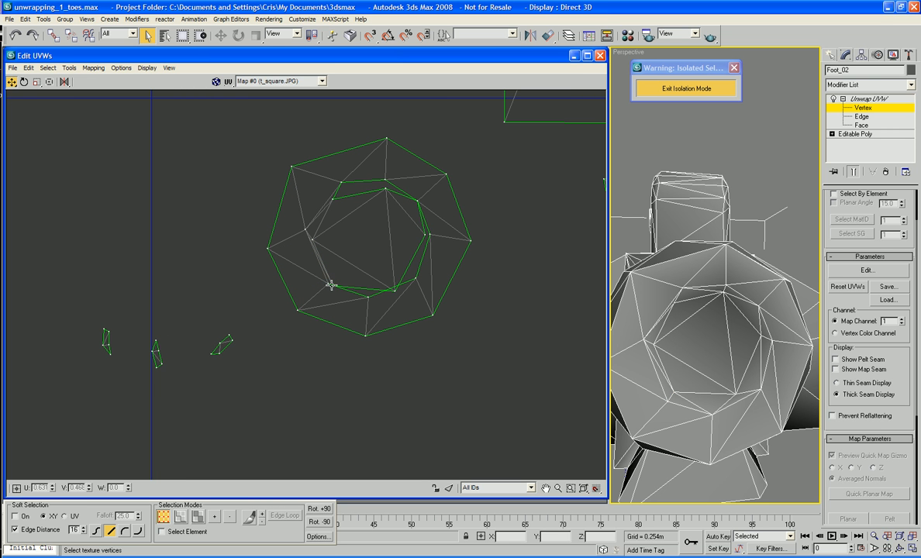
Target-weld the slanted rim fragment nearest the tube-end piece to the matching corners along the bottom of its inner gap.
left_click(332, 284)
right_click(208, 281)
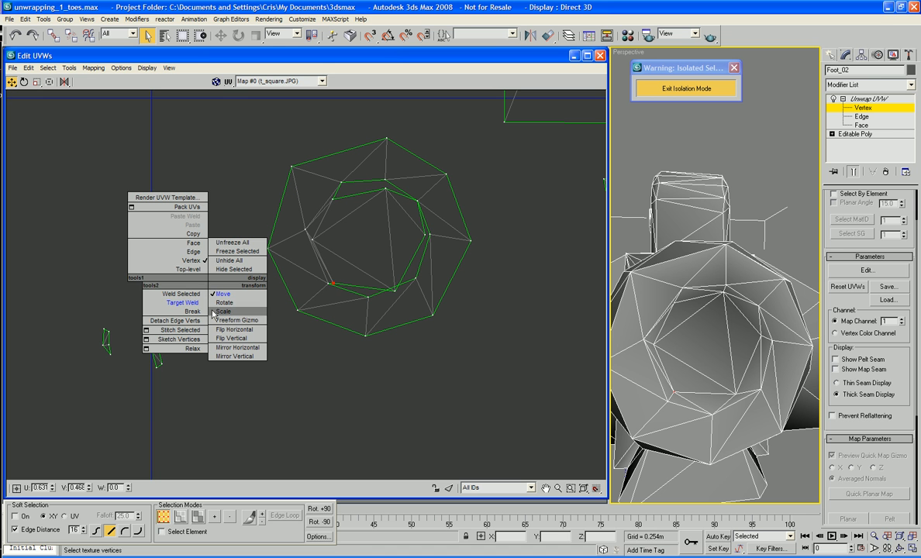
left_click(178, 303)
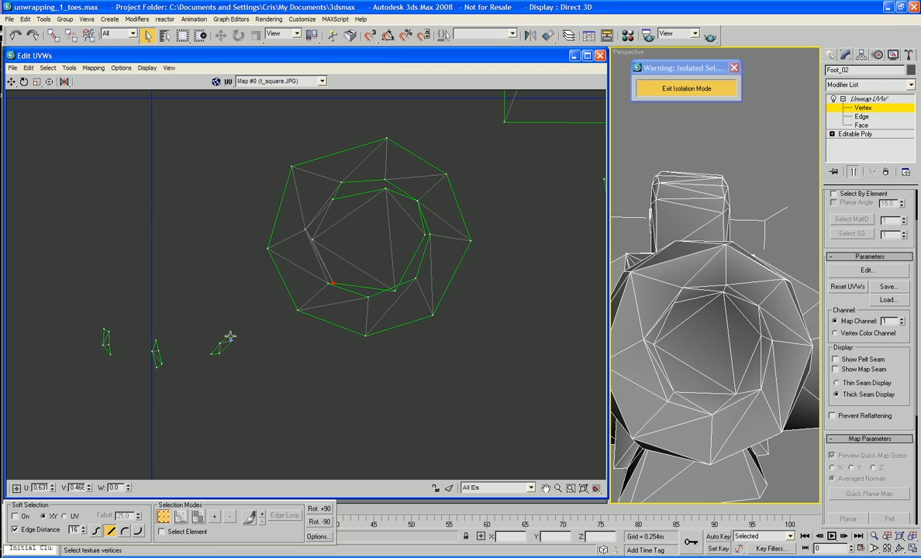
left_click_drag(230, 340, 332, 284)
left_click_drag(230, 335, 326, 284)
left_click_drag(217, 346, 367, 296)
left_click_drag(221, 355, 395, 291)
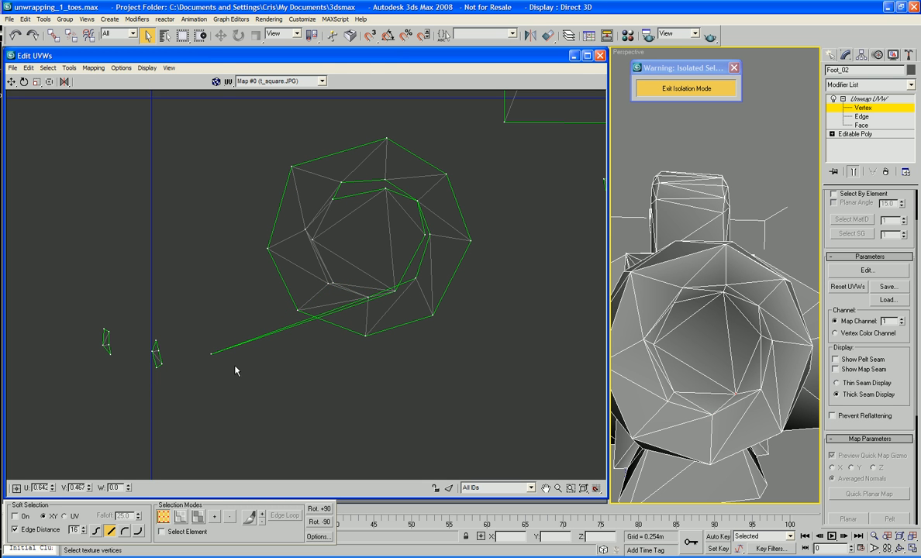
left_click_drag(217, 360, 394, 281)
right_click(406, 304)
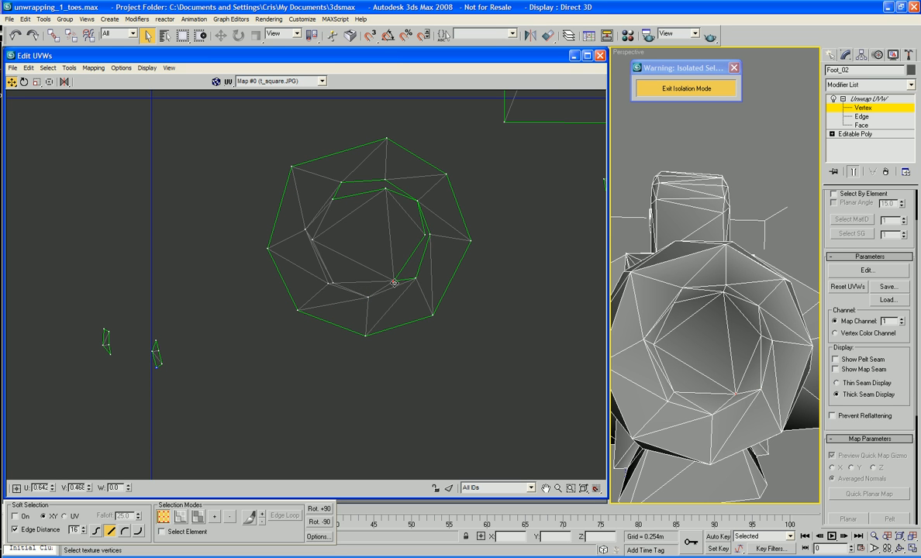
Target-weld the nearer of the two remaining rim fragments to the matching corners along the right side of the inner gap.
middle_click_drag(292, 349, 277, 369)
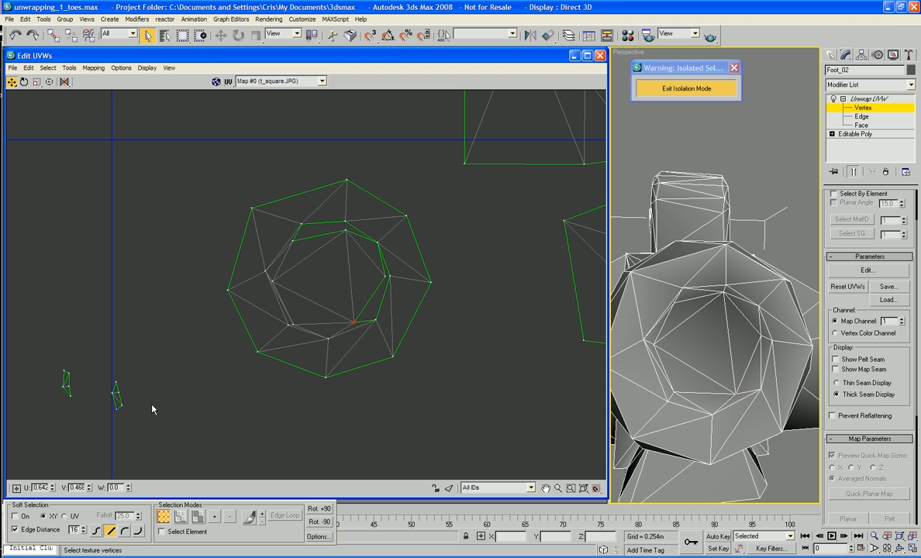
left_click(117, 408)
right_click(116, 416)
left_click(118, 423)
left_click_drag(116, 409, 353, 320)
key("ctrl+t")
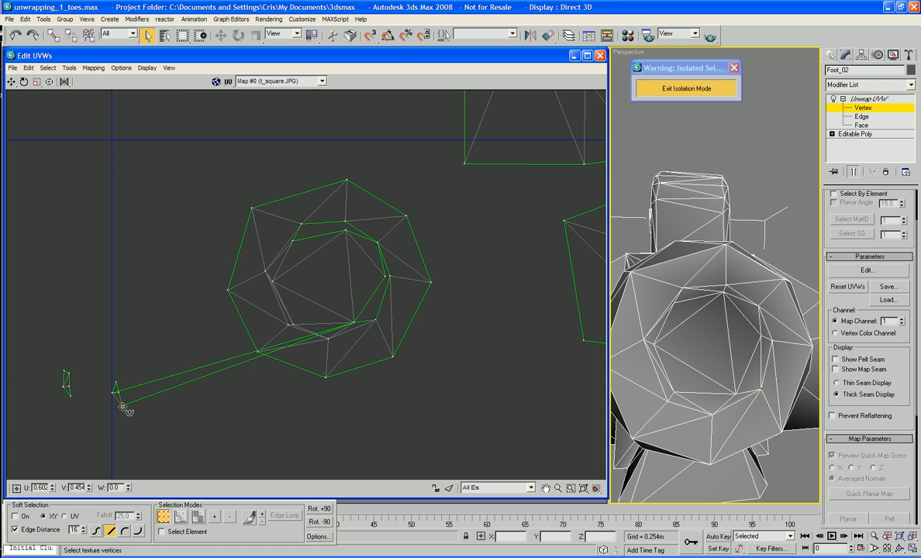
left_click_drag(122, 406, 376, 319)
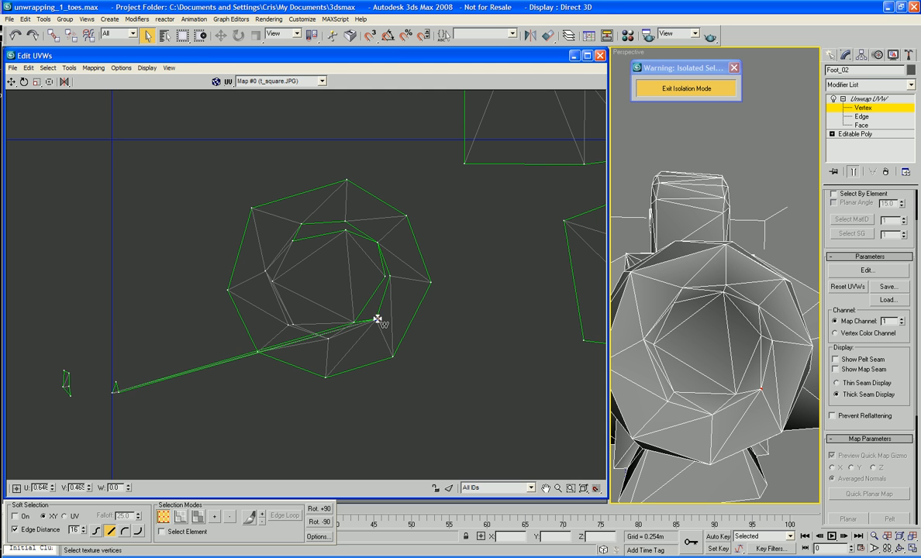
left_click(118, 392)
left_click_drag(122, 402, 387, 277)
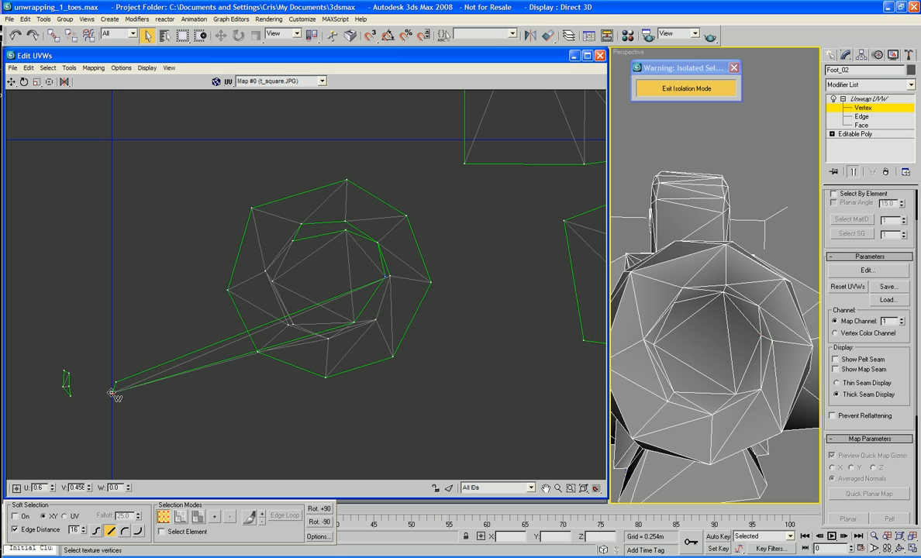
left_click_drag(113, 393, 385, 277)
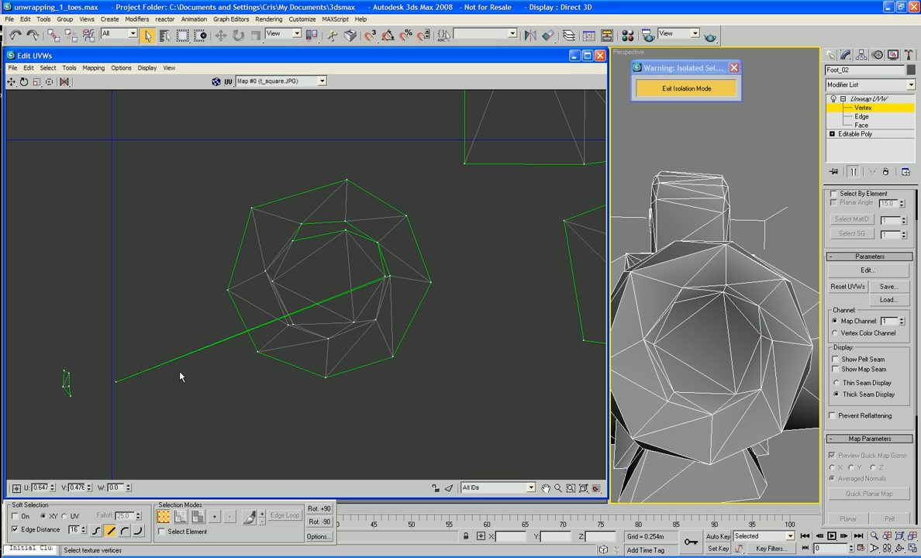
left_click_drag(116, 384, 377, 242)
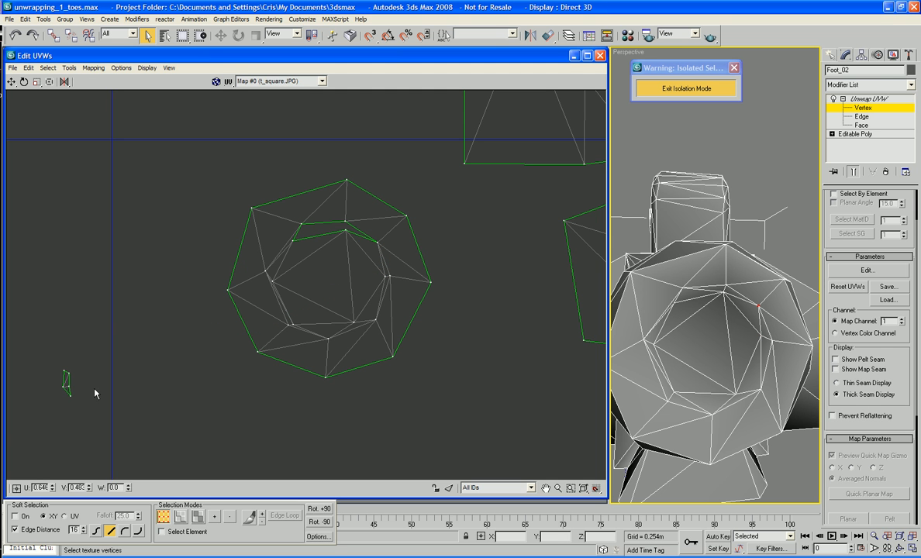
Target-weld the last rim fragment to the corners along the top of the inner gap, closing the ring.
left_click_drag(67, 384, 377, 242)
left_click_drag(69, 378, 345, 222)
left_click_drag(62, 385, 346, 230)
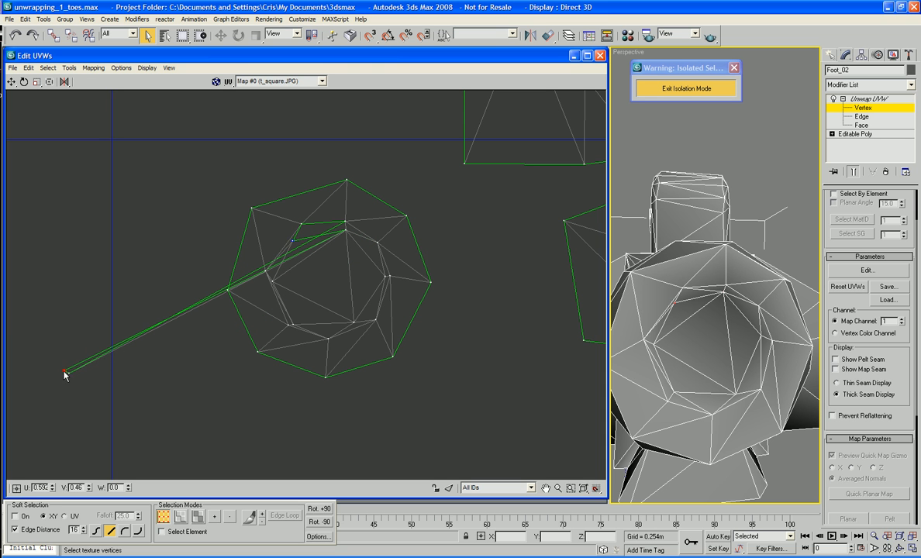
left_click_drag(66, 372, 292, 241)
left_click_drag(68, 376, 302, 225)
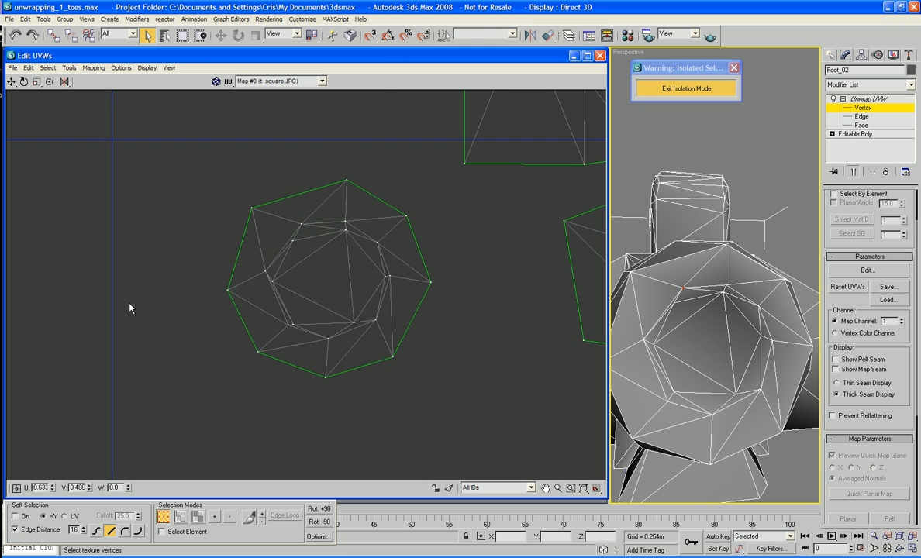
Scale down the whole welded tube-end piece and move it over the circular opening in the lower foot shell.
scroll(231, 305, "down", 5)
left_click_drag(207, 260, 287, 346)
left_click_drag(218, 261, 286, 388)
right_click(257, 313)
left_click(272, 324)
right_click(256, 299)
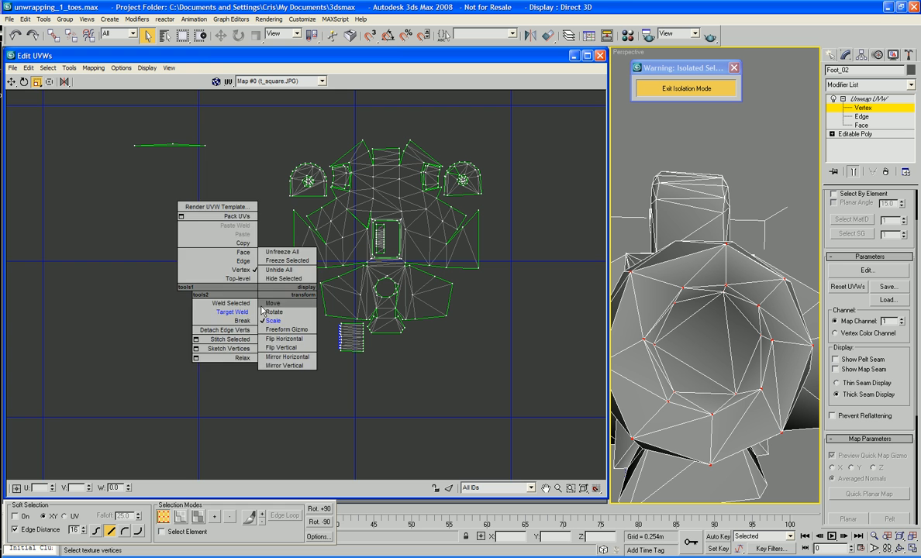
left_click(260, 303)
left_click_drag(261, 307, 387, 293)
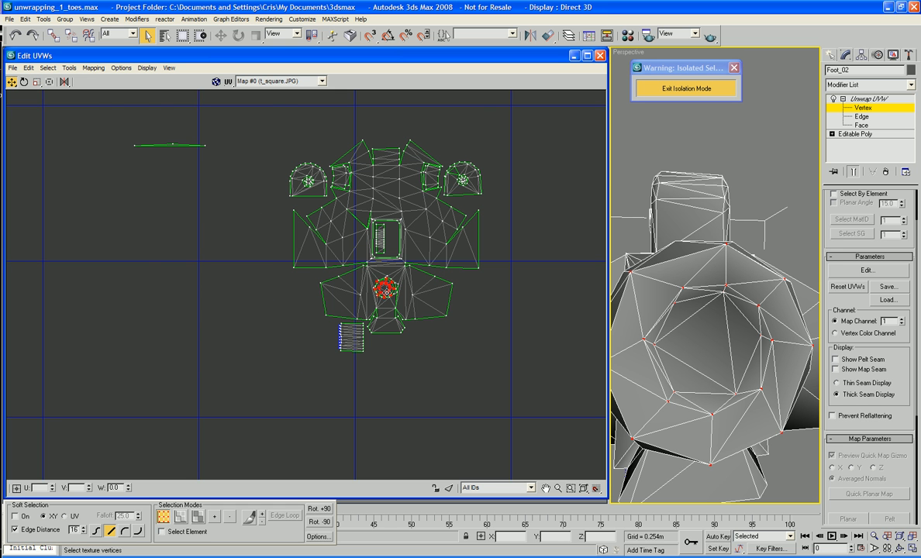
scroll(400, 290, "up", 8)
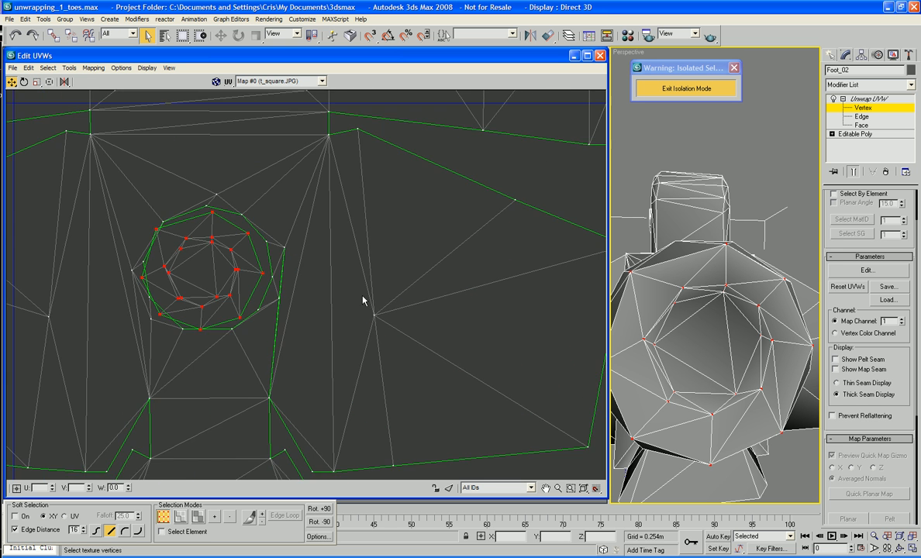
left_click_drag(343, 289, 357, 286)
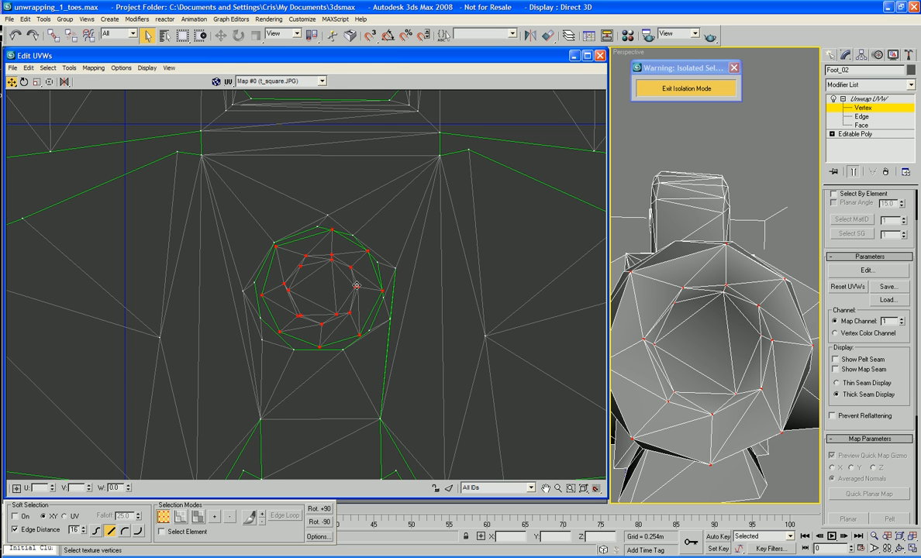
Rotate the tube-end piece and scale it down slightly so it fits inside the circular opening of the lower foot shell.
right_click(353, 283)
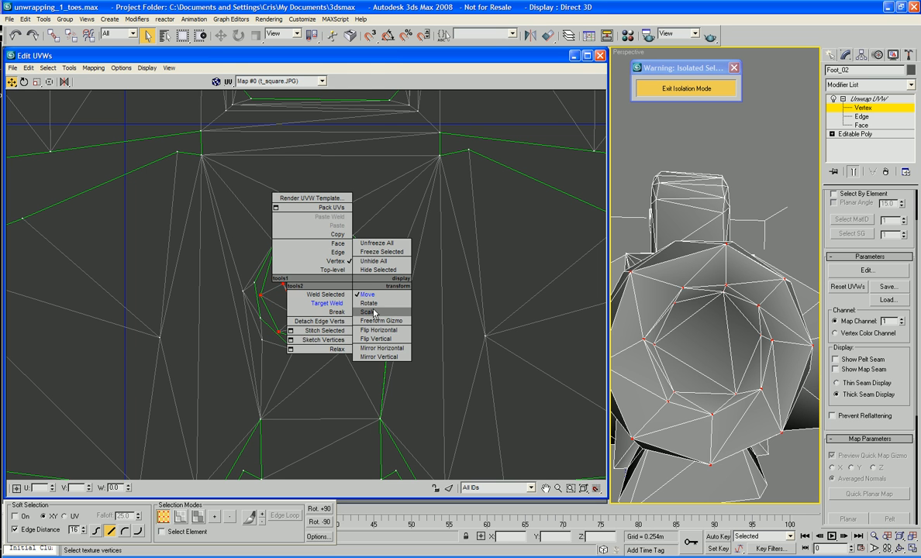
left_click(369, 304)
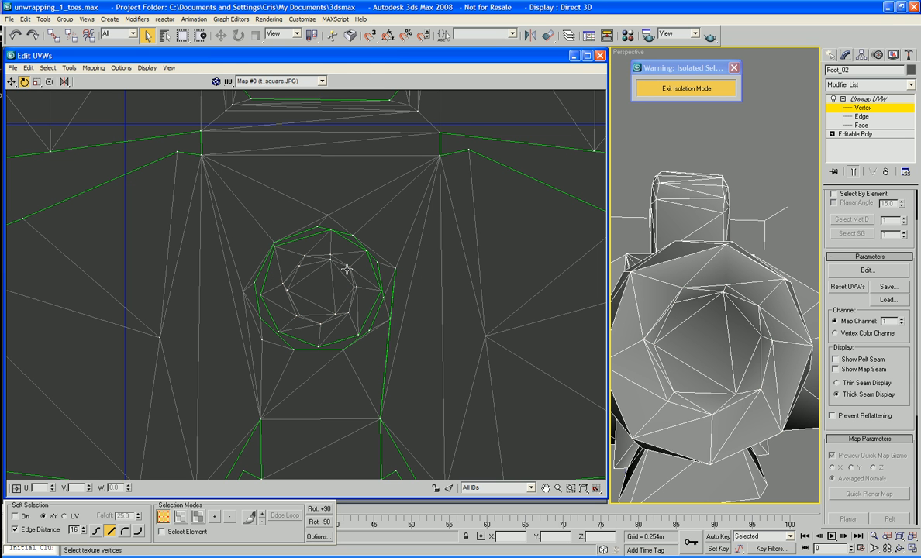
key("ctrl+z")
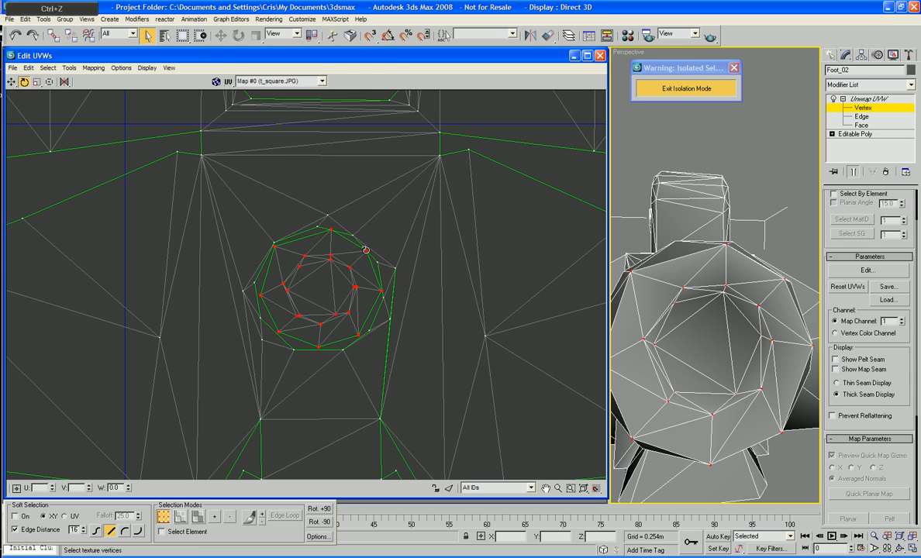
left_click_drag(365, 250, 349, 15)
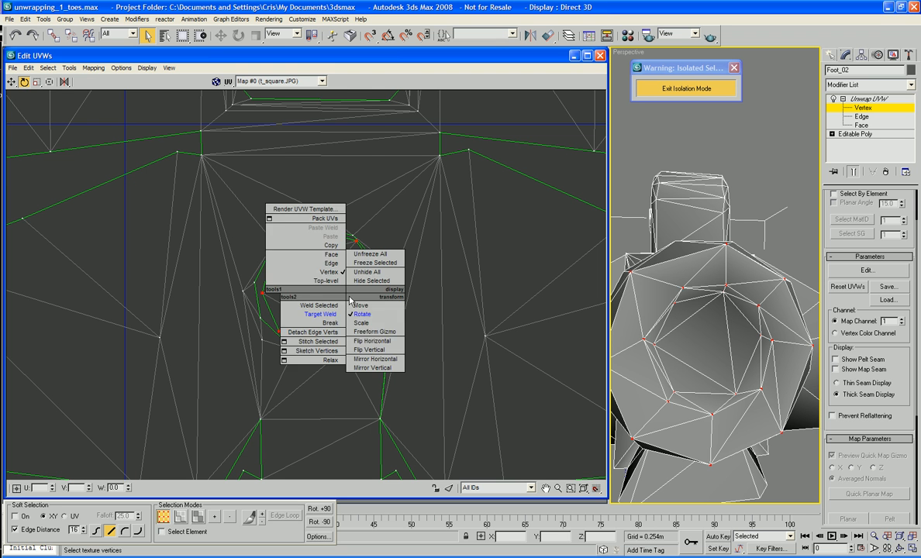
right_click(345, 293)
left_click(355, 326)
left_click_drag(356, 281, 354, 279)
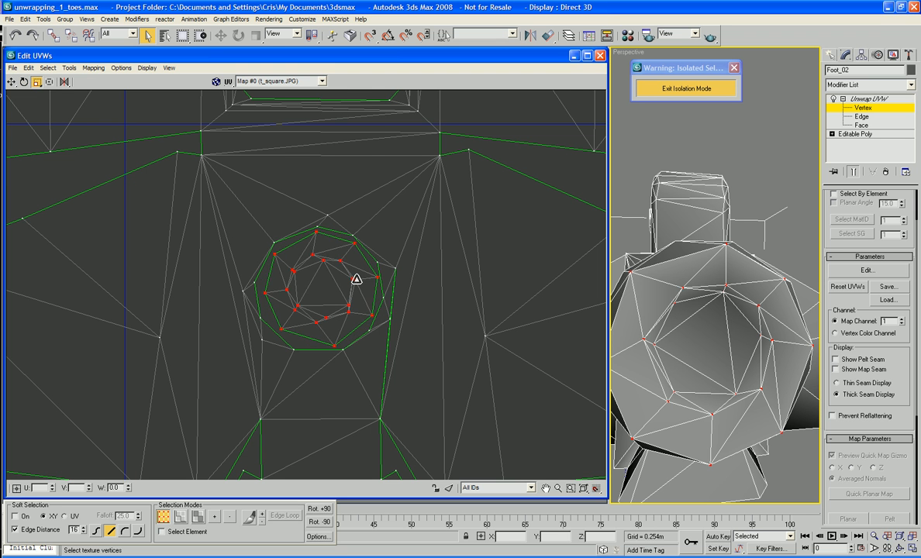
scroll(169, 280, "down", 5)
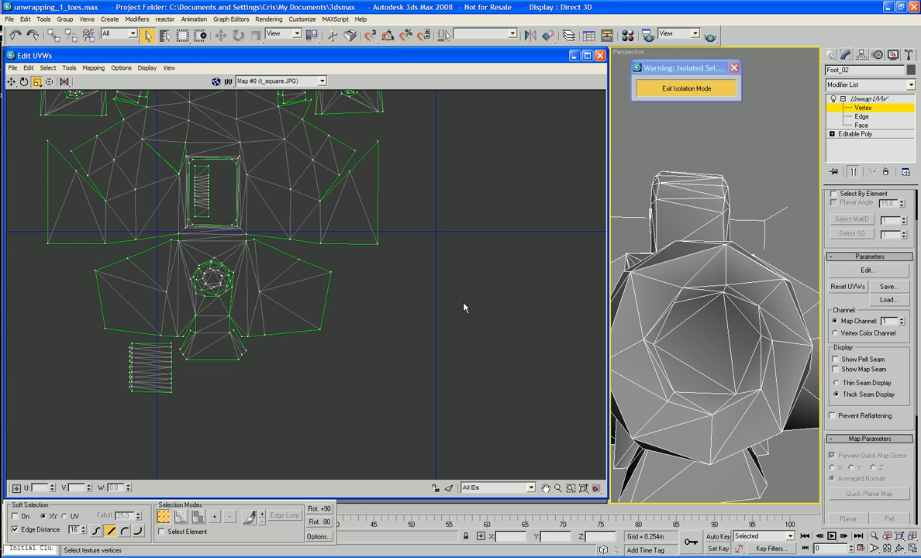
scroll(464, 308, "down", 8)
middle_click_drag(312, 328, 342, 283)
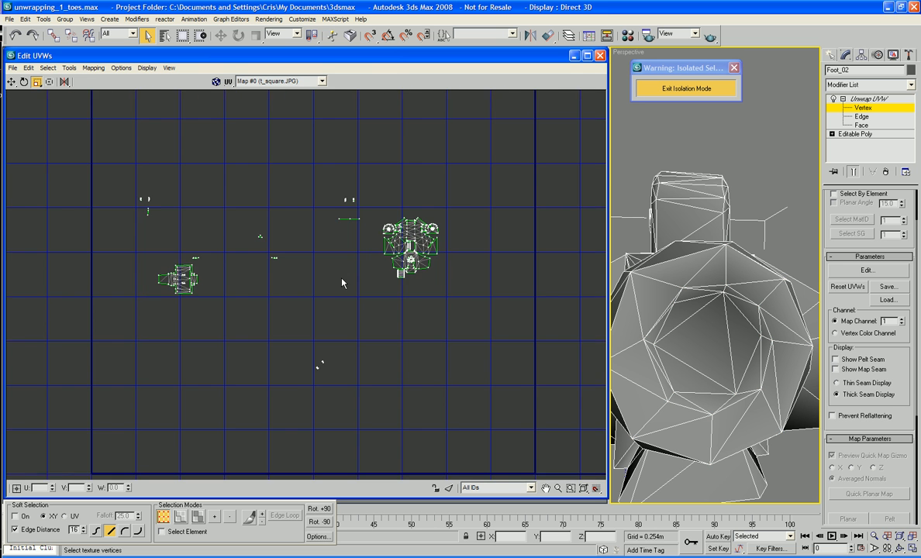
scroll(342, 283, "up", 5)
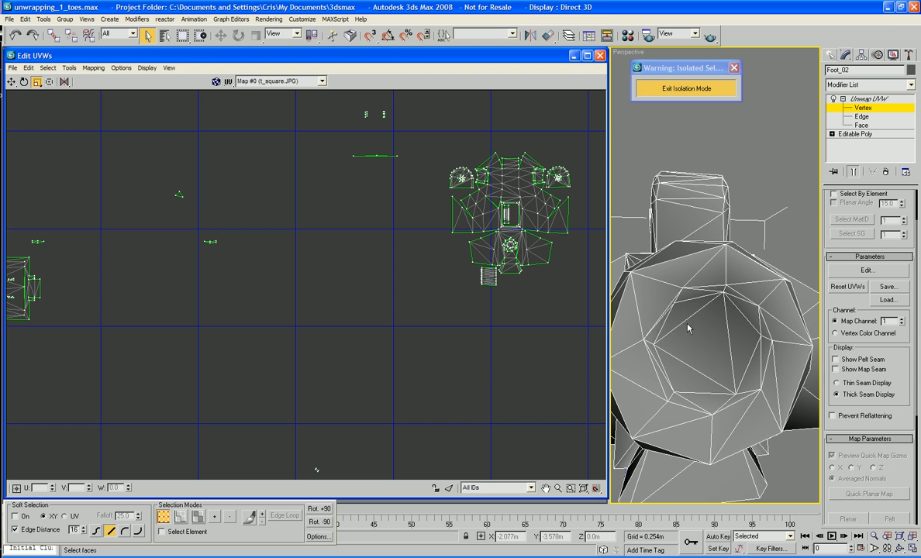
scroll(687, 329, "down", 8)
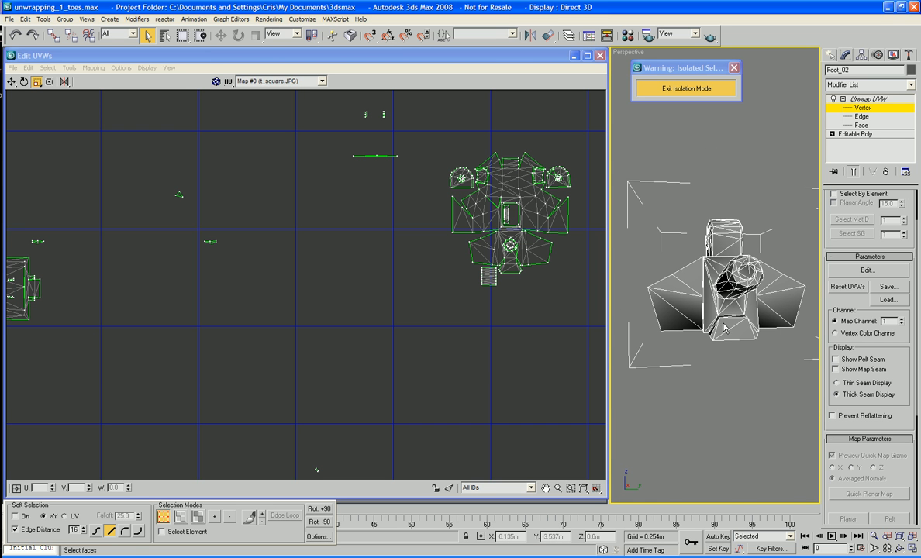
scroll(713, 310, "up", 10)
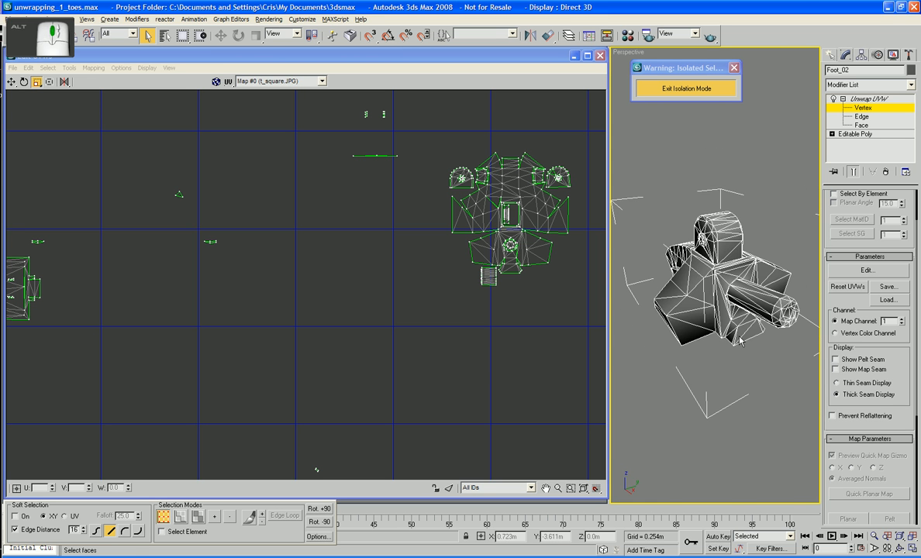
Select the outer ring of side faces around the small hexagonal boss on the flat side of the foot's rounded lug.
left_click(860, 125)
left_click(688, 204)
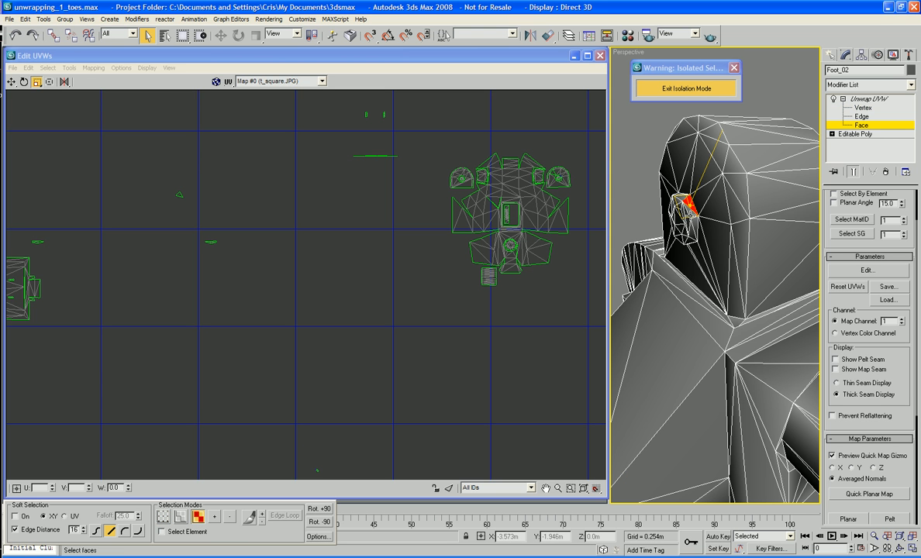
left_click(691, 215, "ctrl")
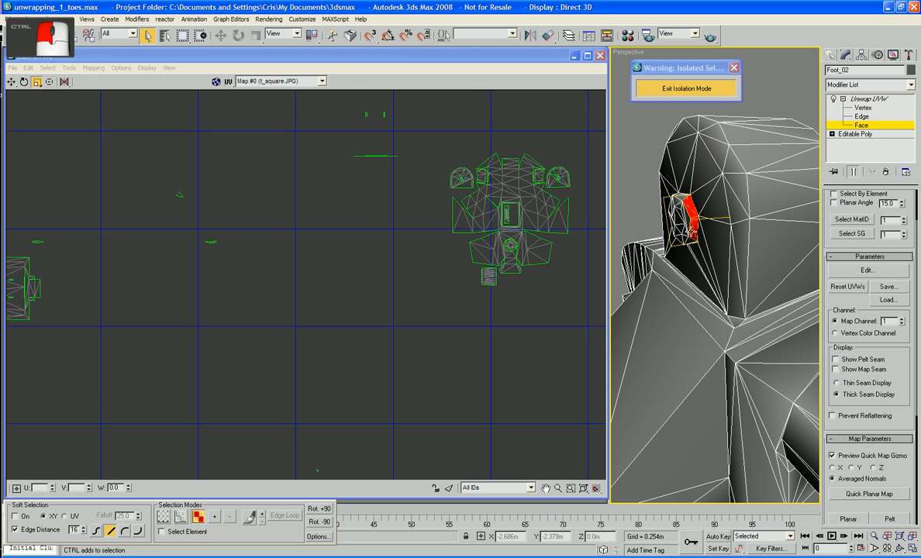
middle_click_drag(644, 223, 666, 214, "alt")
scroll(738, 226, "up", 4)
left_click(732, 238, "ctrl")
scroll(468, 304, "down", 4)
middle_click_drag(319, 299, 254, 273)
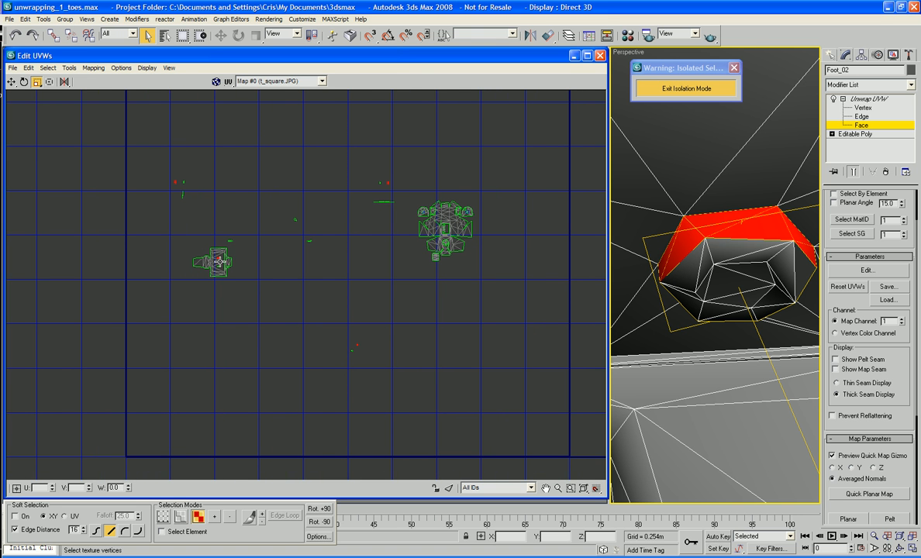
Move the selected boss rim fragments away from the other shells into the empty space beyond the right edge of the UV square.
right_click(218, 258)
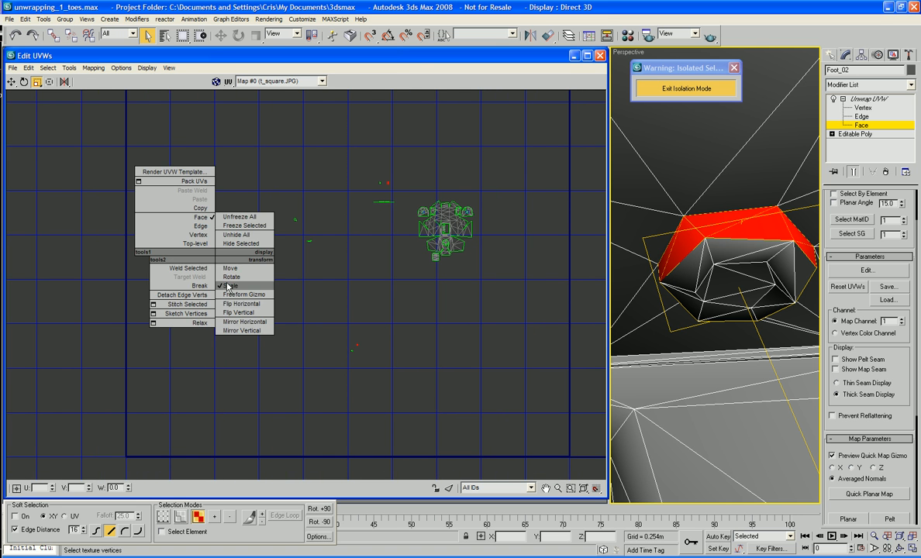
left_click(222, 264)
left_click_drag(219, 259, 271, 257)
key("ctrl+z")
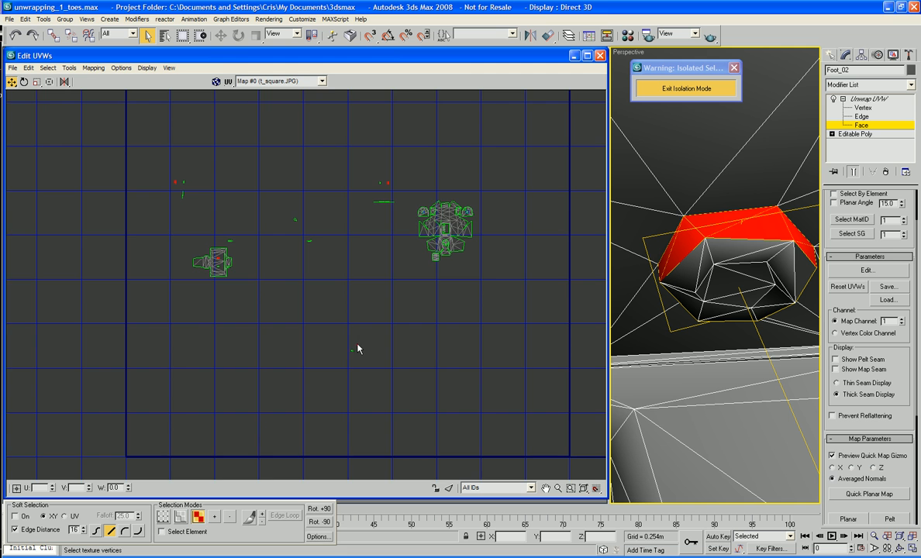
scroll(365, 356, "up", 3)
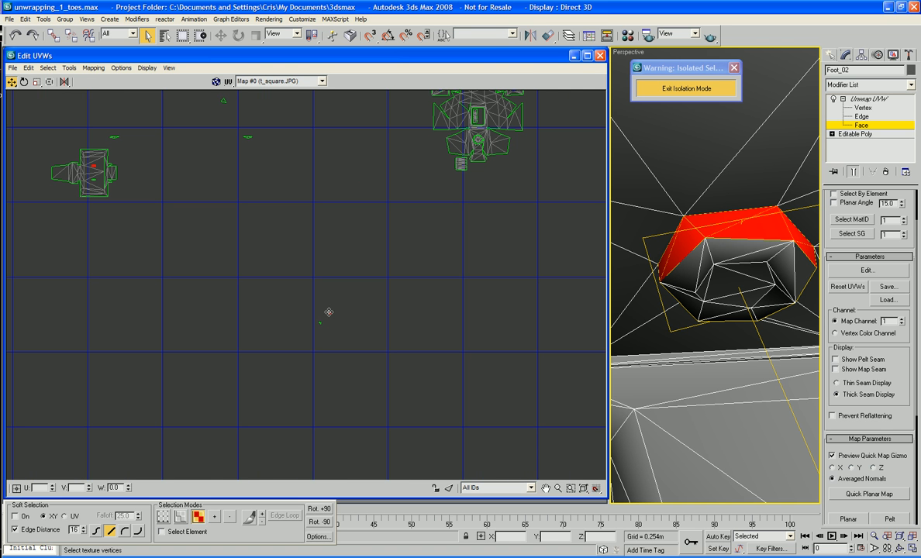
left_click_drag(328, 312, 529, 378)
scroll(536, 381, "down", 3)
scroll(537, 381, "down", 1)
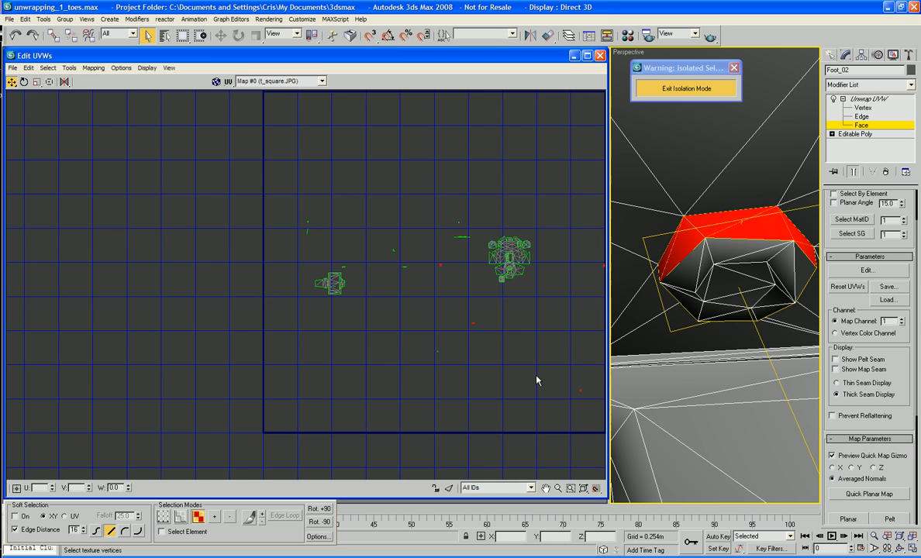
middle_click_drag(536, 380, 366, 353)
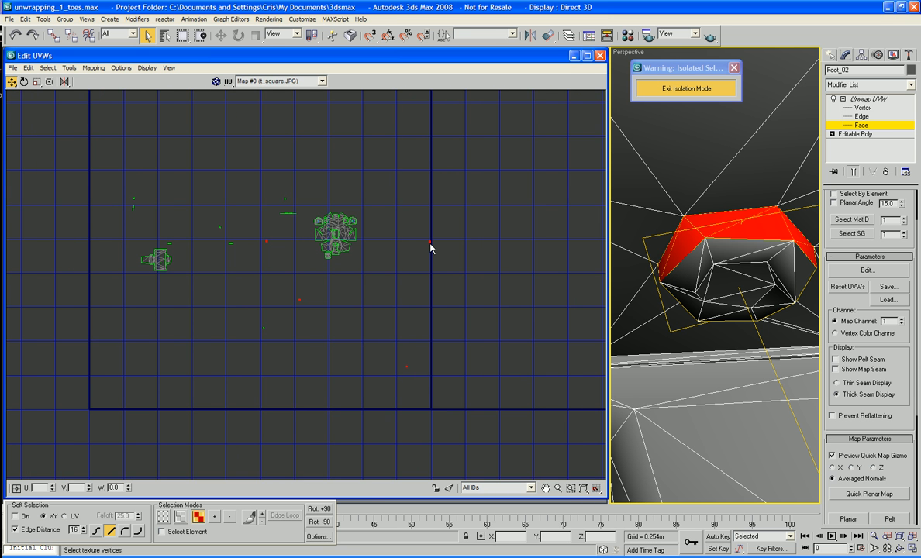
scroll(430, 244, "up", 3)
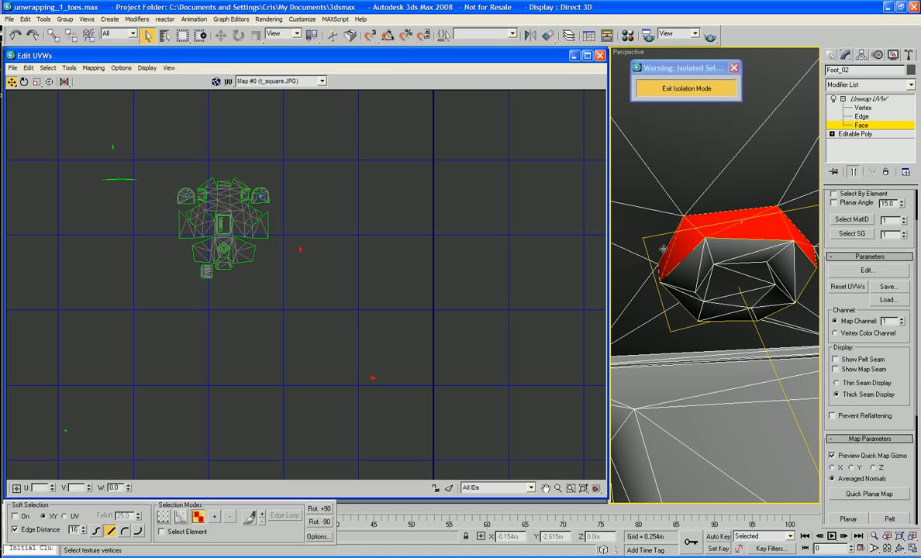
middle_click_drag(427, 343, 318, 276)
scroll(318, 276, "down", 2)
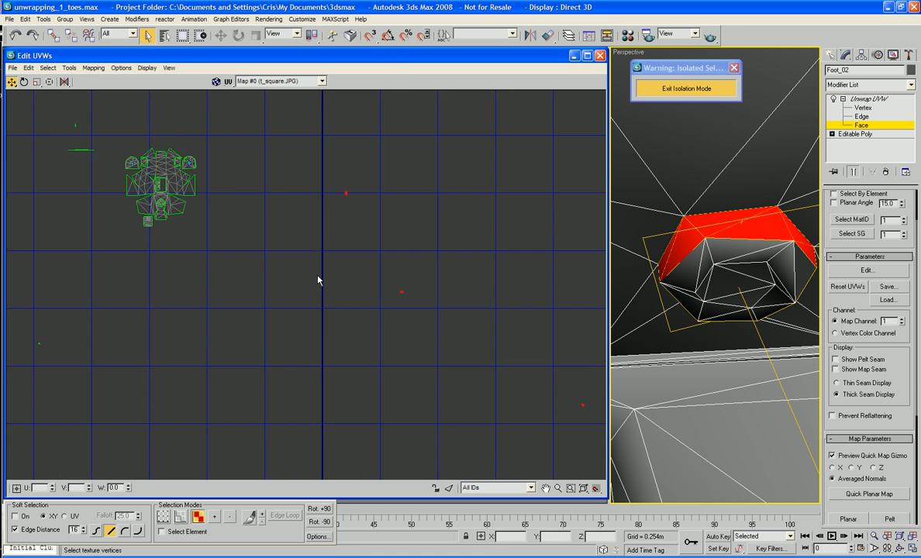
middle_click_drag(440, 322, 346, 309)
Gather two of the upright rim fragments close to the horizontal rim fragment in the empty UV space.
scroll(387, 303, "up", 3)
left_click(472, 226)
left_click(527, 160)
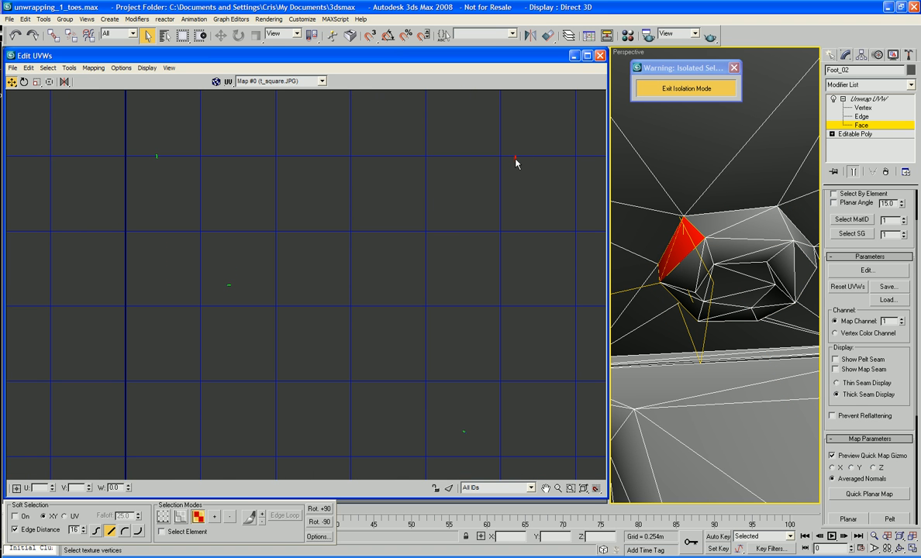
left_click_drag(516, 161, 219, 247)
left_click(150, 163)
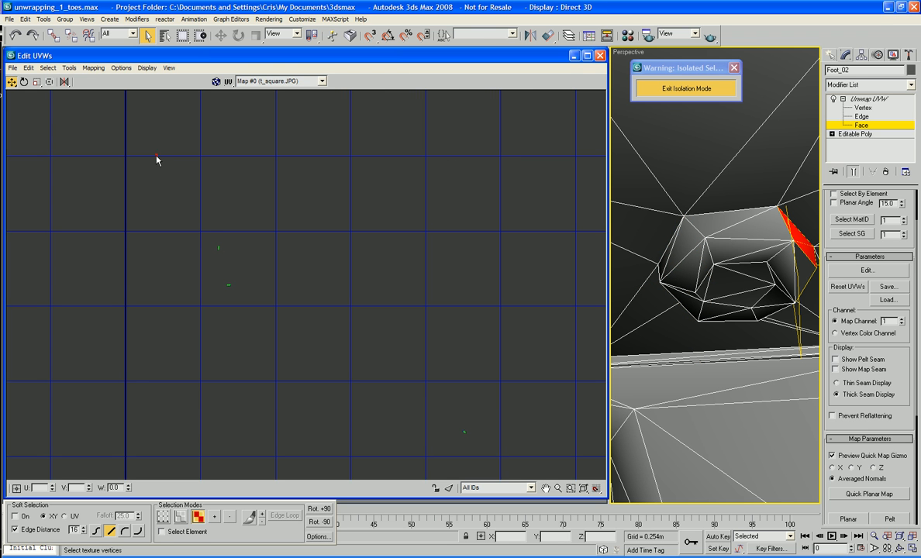
mouse_move(156, 157)
left_mouse_down()
mouse_move(158, 196)
mouse_move(163, 161)
left_mouse_up()
scroll(154, 159, "up", 4)
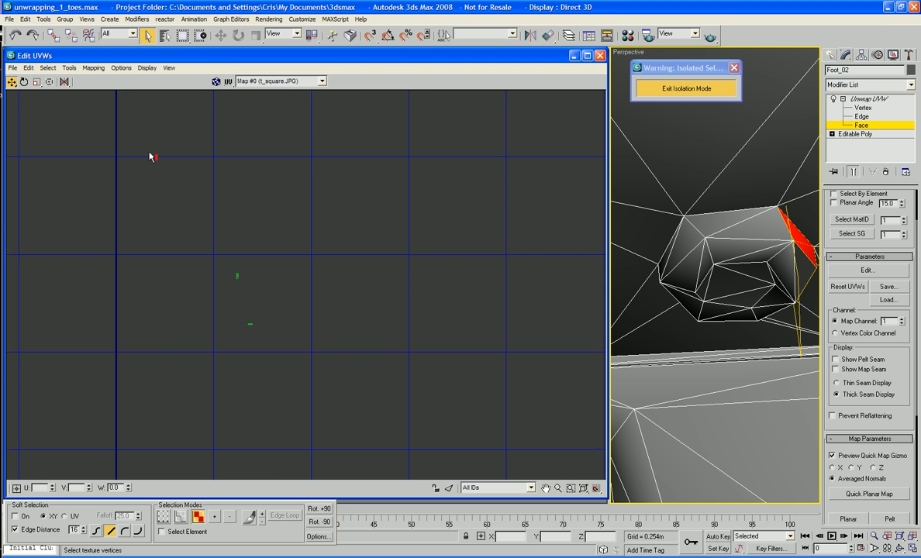
left_click_drag(161, 153, 310, 384)
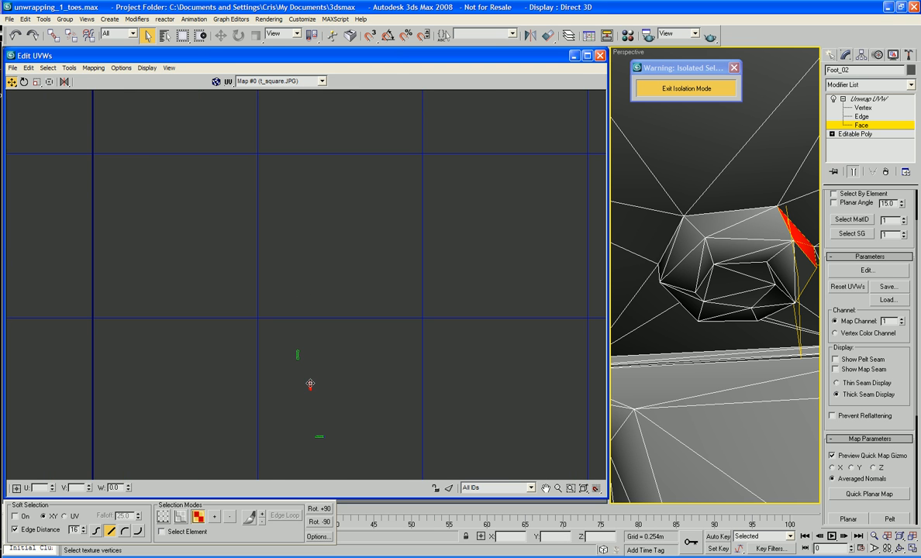
Bring the distant tilted rim fragment, belonging to the boss's top facet, over to the other three fragments.
middle_click_drag(310, 386, 310, 149)
scroll(422, 203, "down", 4)
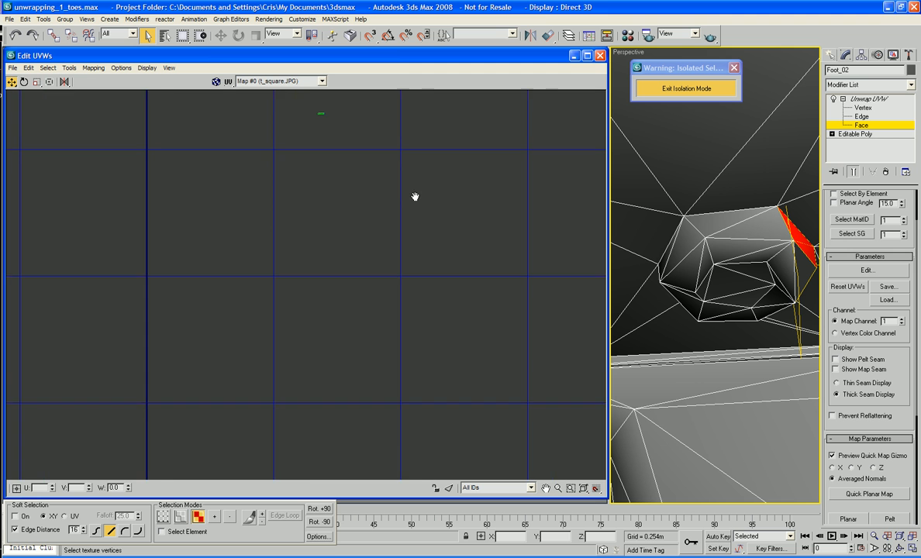
middle_click_drag(417, 205, 351, 366)
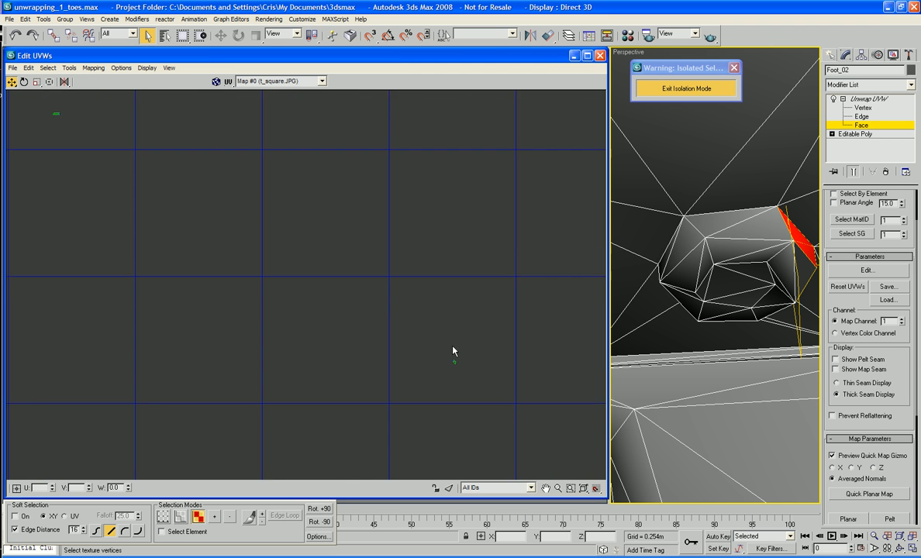
scroll(439, 355, "up", 4)
left_click_drag(440, 355, 475, 387)
scroll(479, 392, "down", 2)
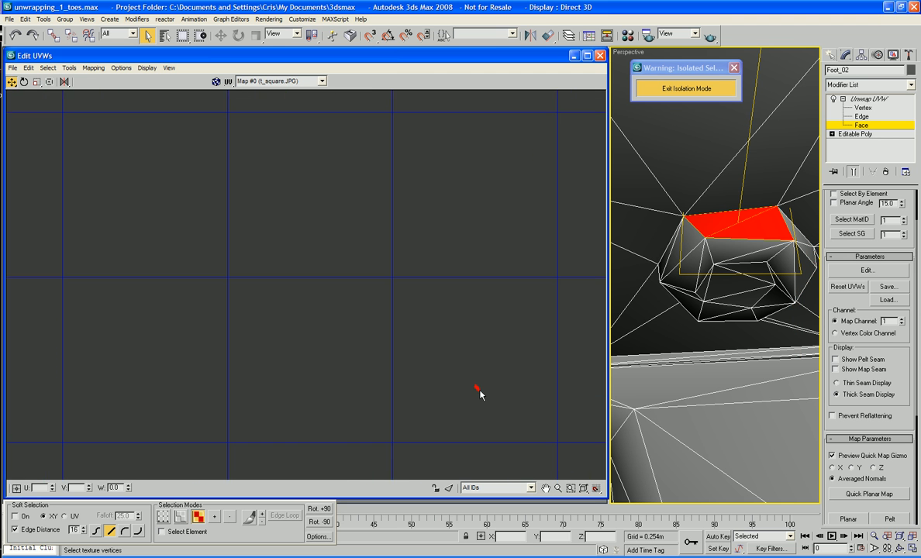
middle_click_drag(497, 412, 520, 434)
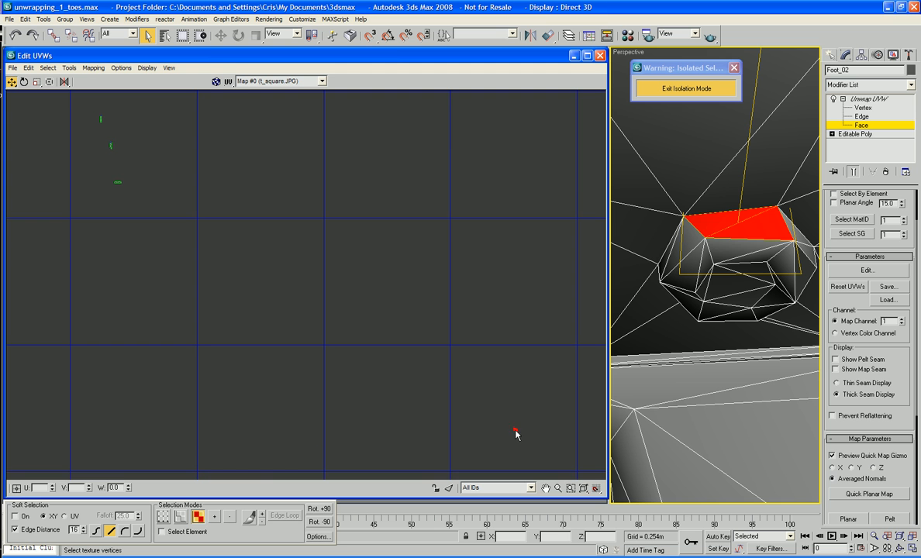
left_click(184, 143)
scroll(320, 230, "up", 6)
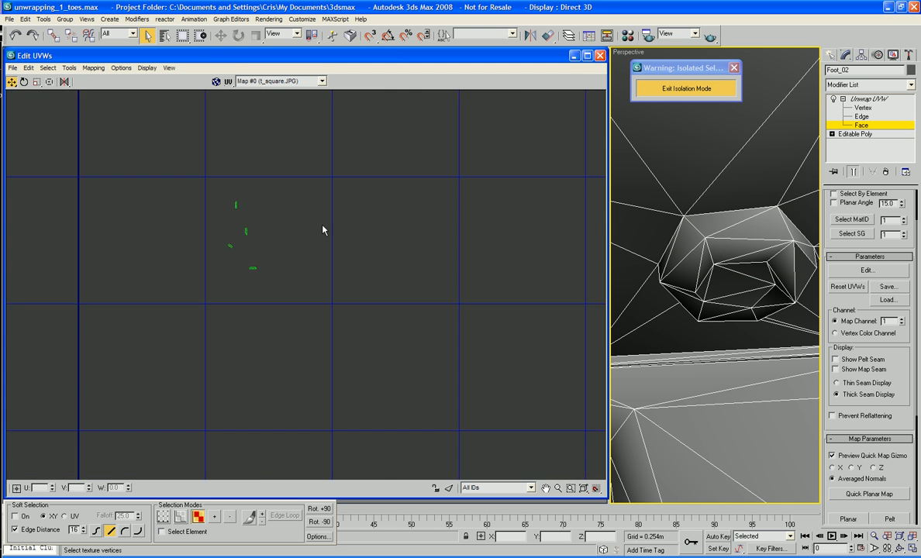
middle_click_drag(414, 235, 326, 232)
scroll(344, 236, "up", 3)
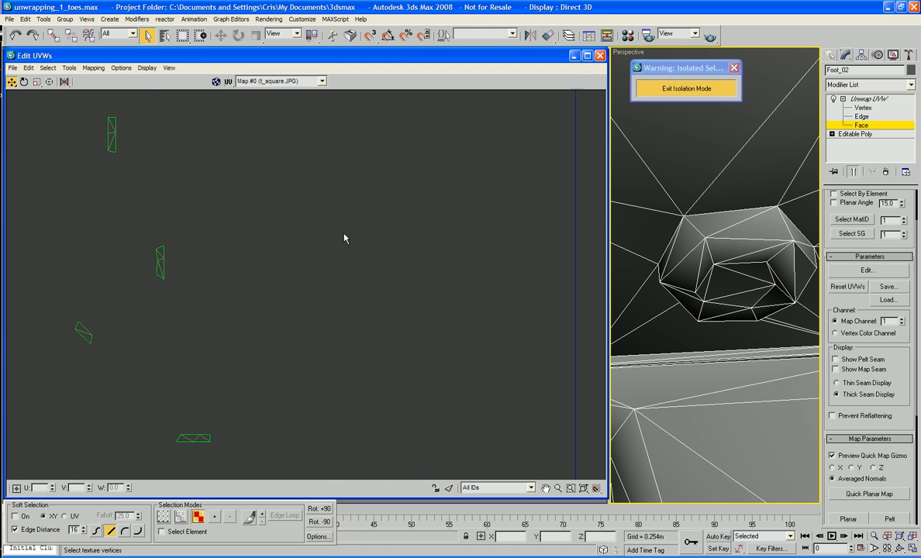
Rotate the horizontal rim fragment upright and place it end to end below the topmost fragment.
left_click(182, 439)
right_click(194, 442)
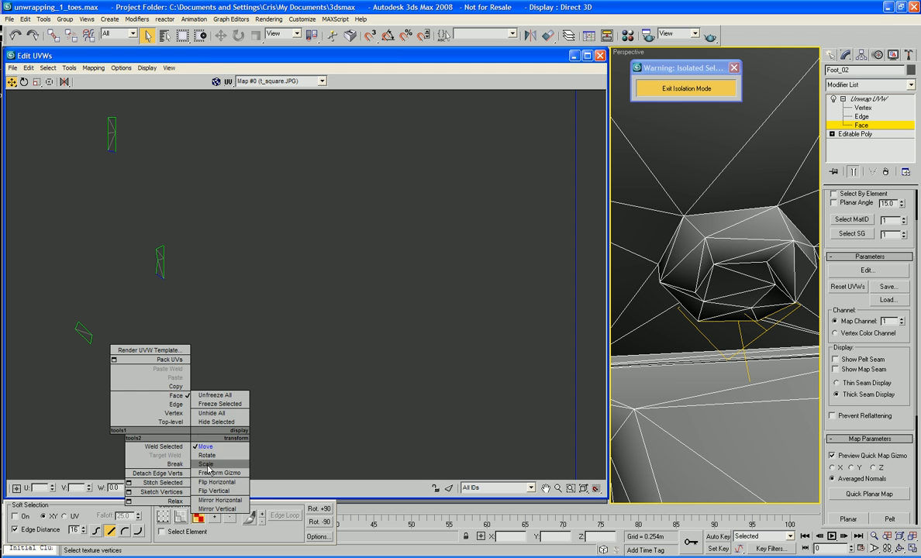
left_click(206, 456)
left_click_drag(193, 436, 197, 338)
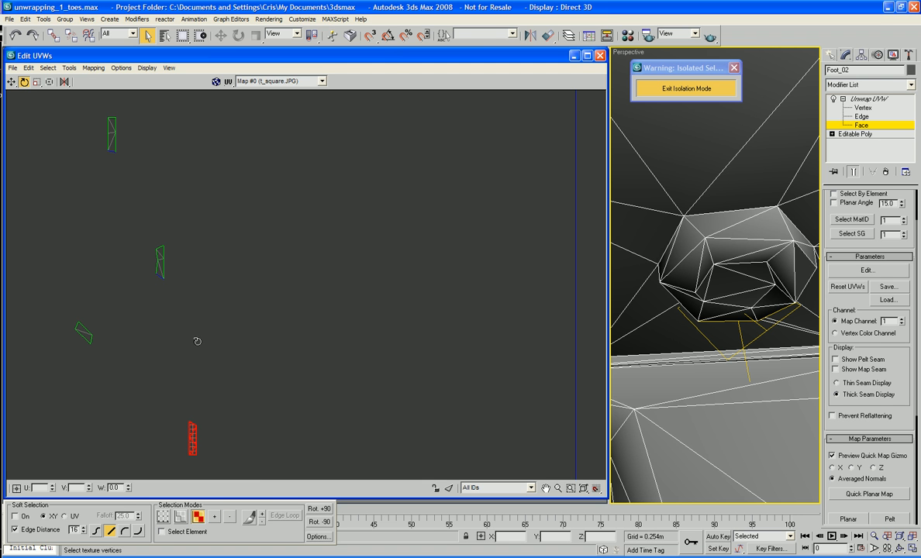
right_click(182, 405)
left_click(184, 416)
left_click_drag(191, 436, 112, 172)
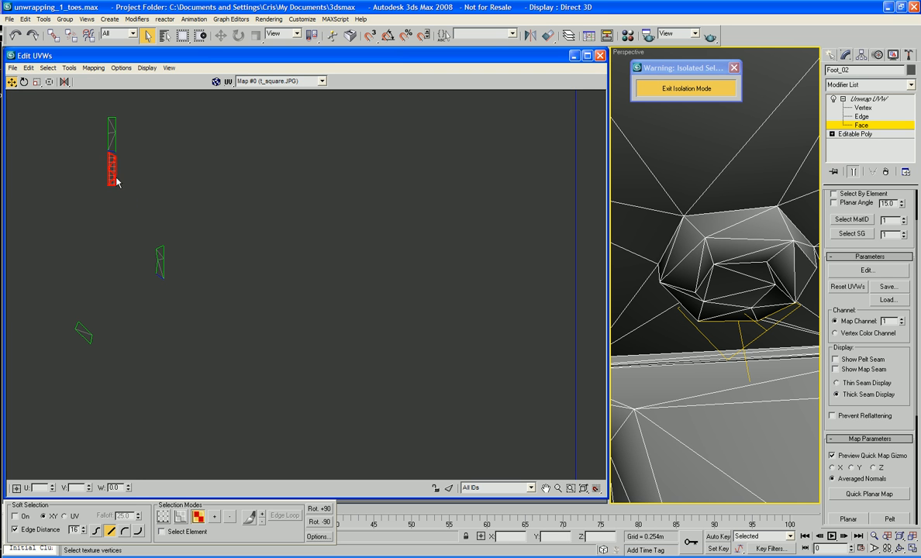
Turn the other upright rim fragment upside down and line it up below the two stacked fragments.
left_click(160, 250)
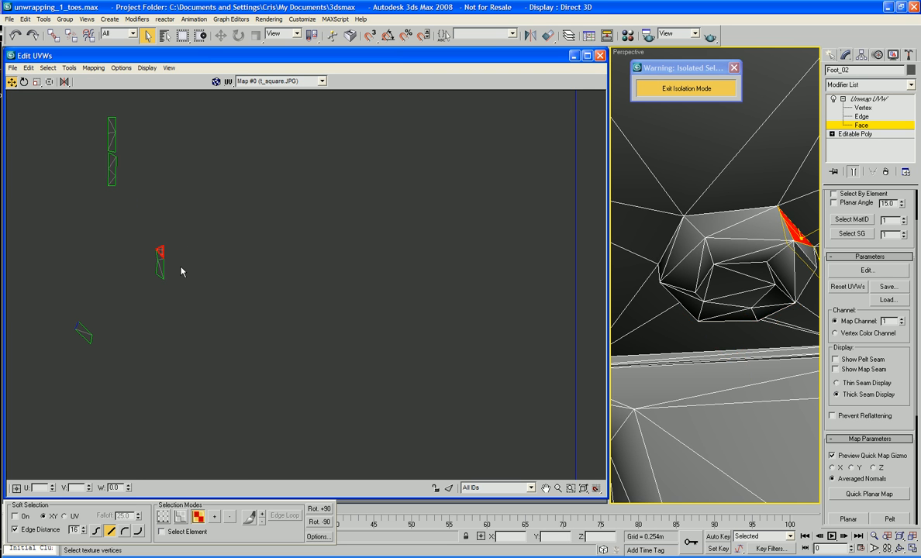
right_click(157, 262)
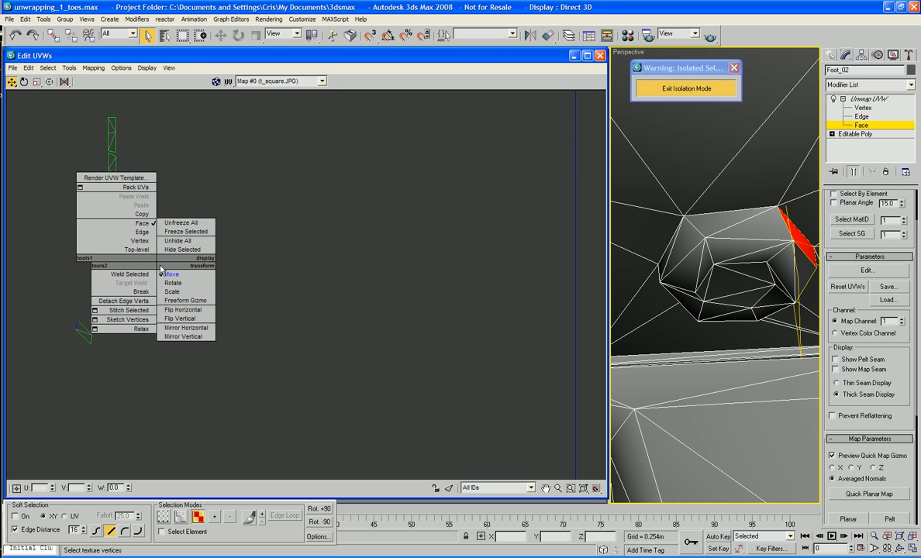
left_click(172, 283)
left_click_drag(158, 266, 178, 79)
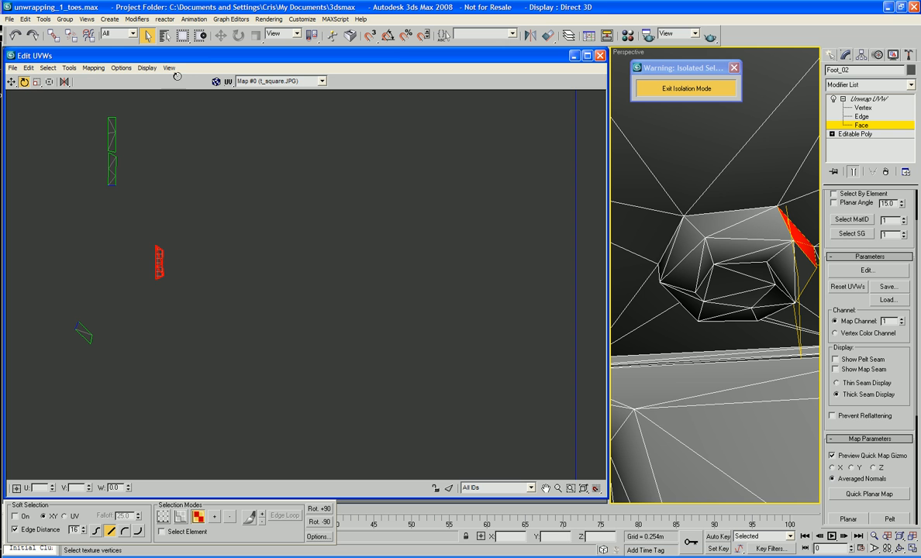
right_click(159, 267)
left_click(169, 283)
left_click_drag(158, 268, 110, 210)
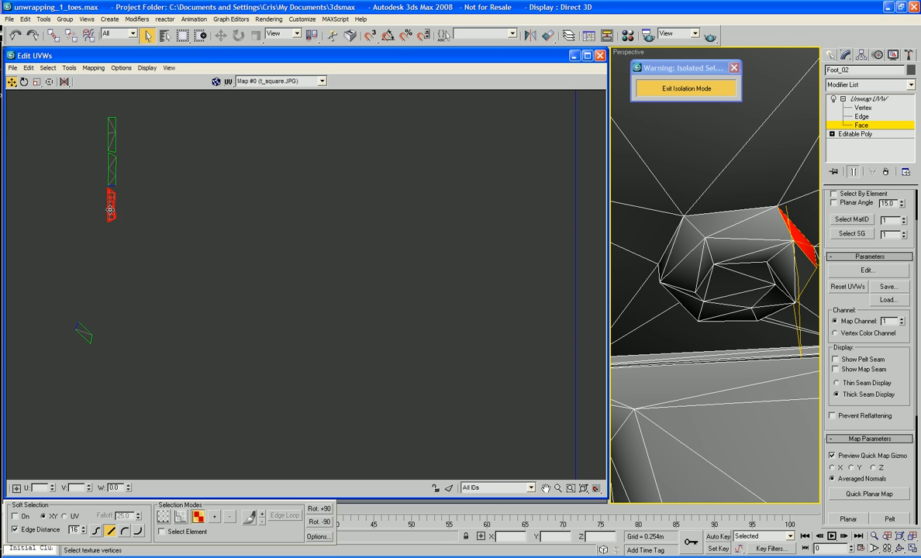
Rotate the small tilted rim fragment upright and place it at the lower end of the stacked column.
left_click(81, 330)
left_click(93, 332)
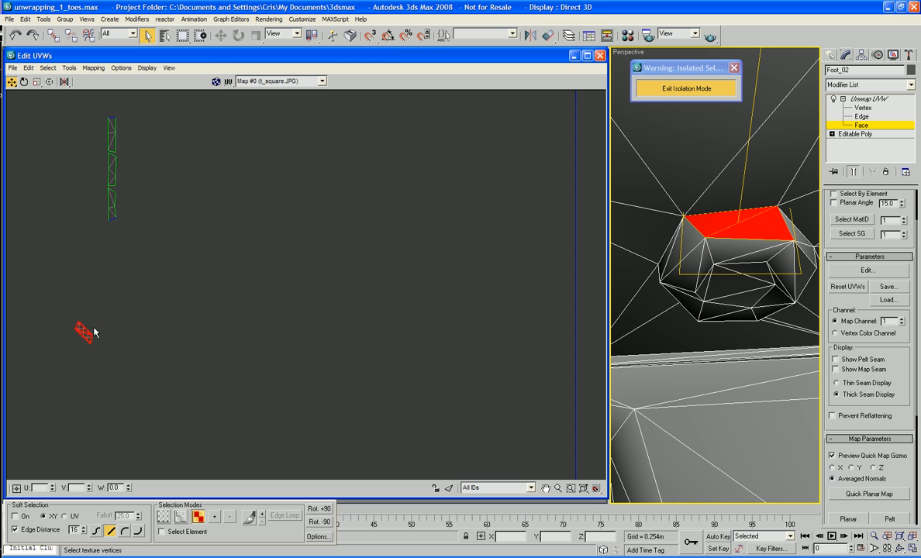
right_click(84, 332)
left_click(96, 330)
left_click_drag(87, 328, 73, 284)
right_click(84, 330)
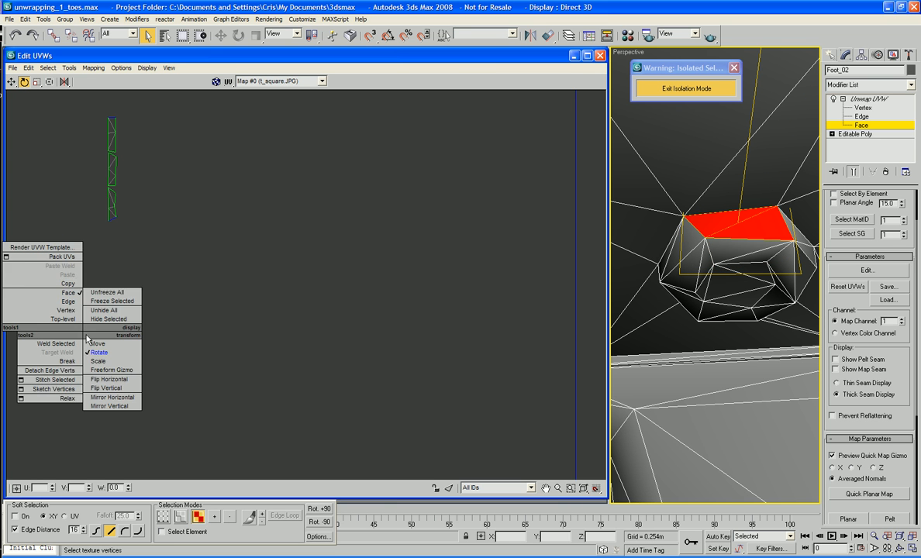
left_click(92, 319)
left_click_drag(83, 332, 110, 234)
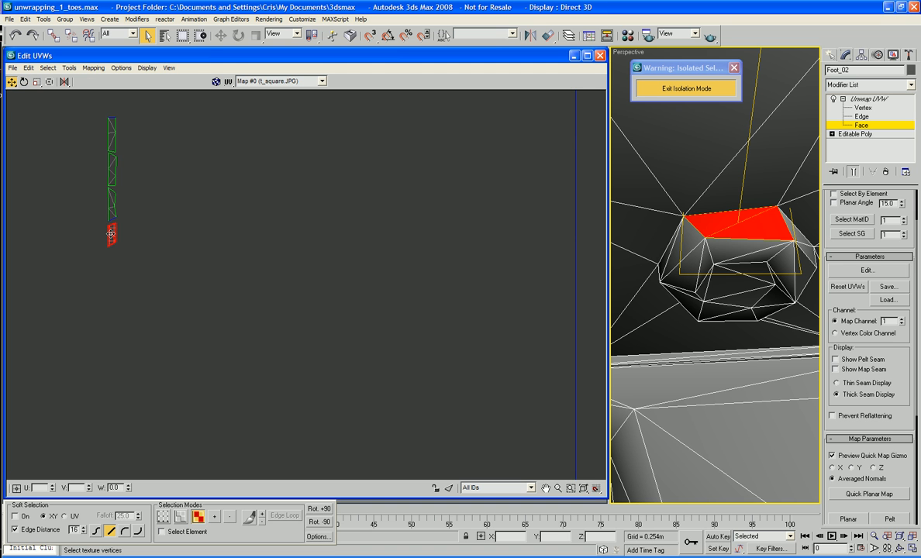
left_click(155, 219)
scroll(324, 315, "up", 5)
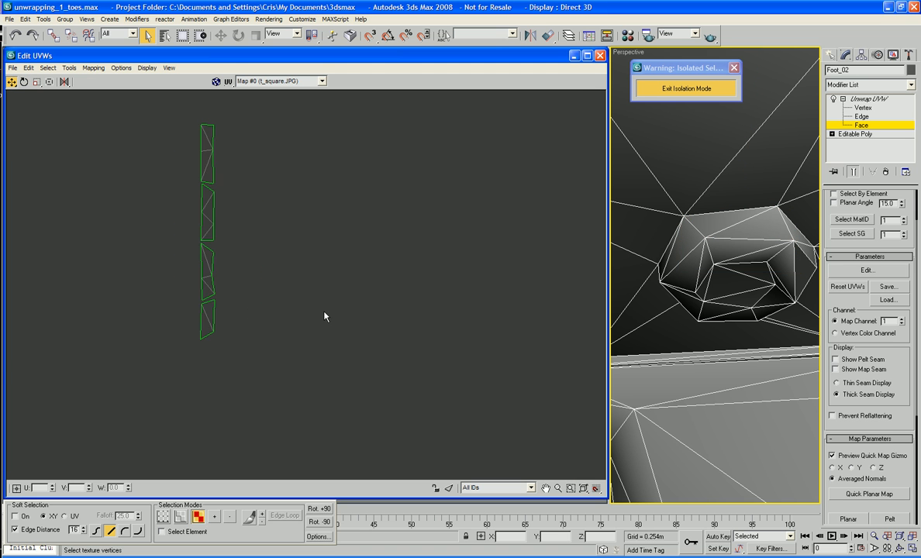
Target-weld the facing corner vertices of the four stacked fragments into one continuous strip and save the scene.
middle_click_drag(324, 315, 377, 407)
right_click(374, 403)
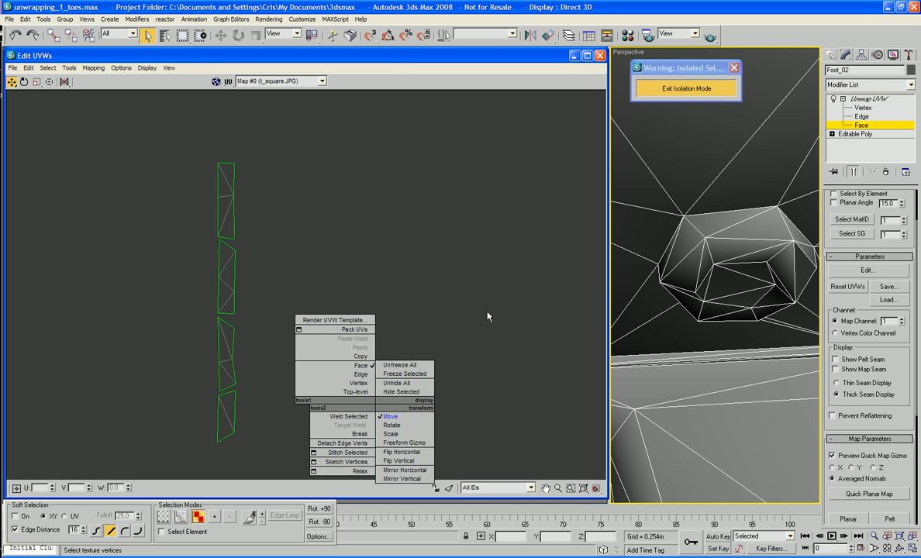
left_click(358, 383)
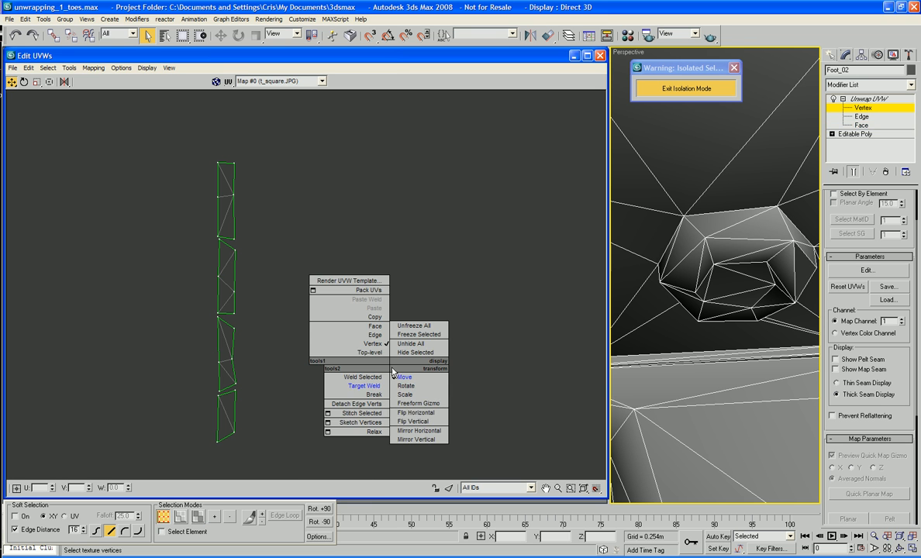
left_click(216, 392)
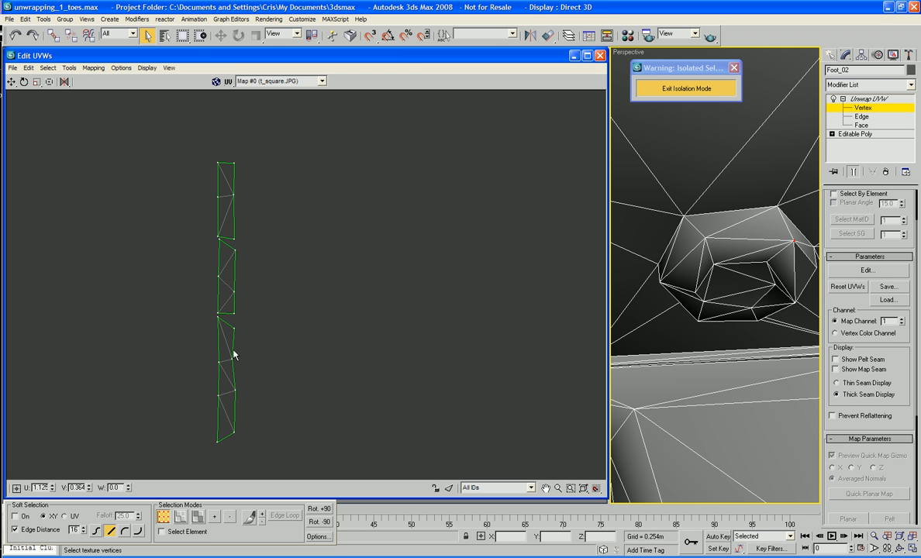
mouse_move(218, 316)
left_mouse_down()
mouse_move(220, 306)
mouse_move(218, 314)
left_mouse_up()
left_click_drag(236, 253, 234, 241)
scroll(317, 241, "down", 5)
scroll(317, 242, "down", 3)
key("ctrl+s")
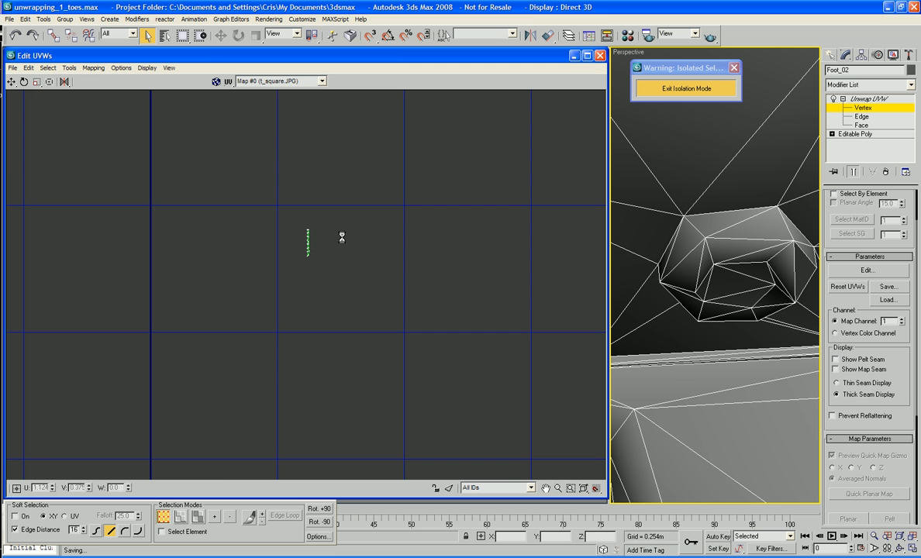
Move the welded rim strip into the rectangular opening of the foot's main UV layout, right beside the ladder-shaped strip.
scroll(347, 244, "down", 3)
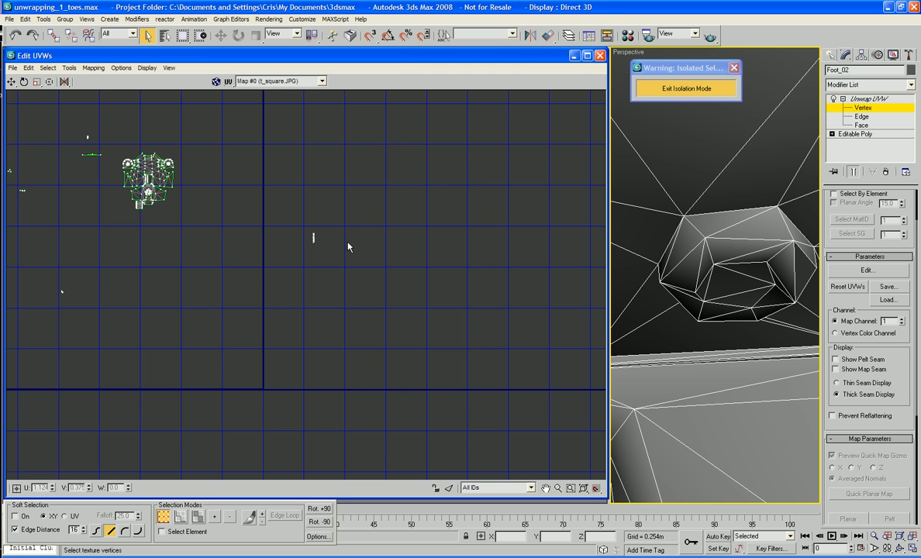
middle_click_drag(347, 243, 410, 329)
scroll(348, 273, "up", 2)
scroll(373, 299, "up", 2)
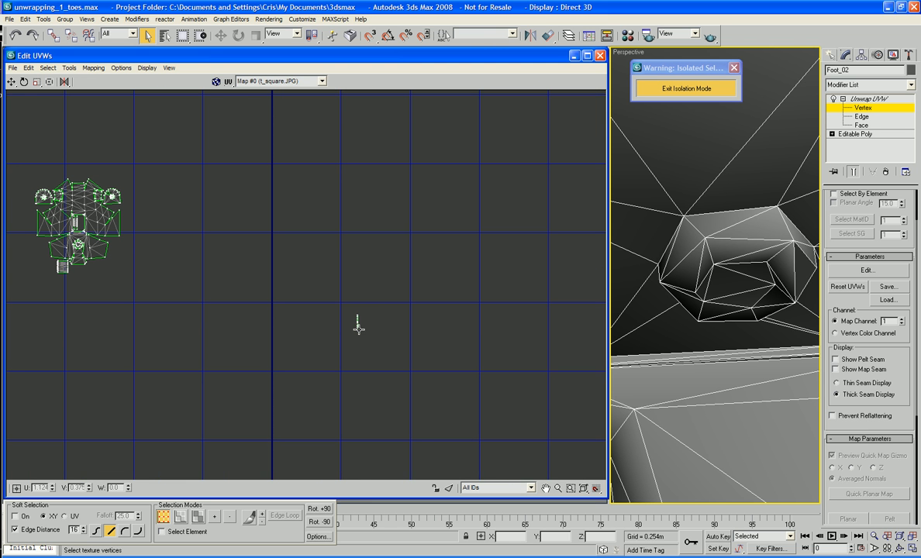
left_click_drag(370, 308, 78, 232)
middle_click_drag(119, 245, 304, 298)
scroll(325, 300, "up", 4)
middle_click_drag(429, 318, 552, 372)
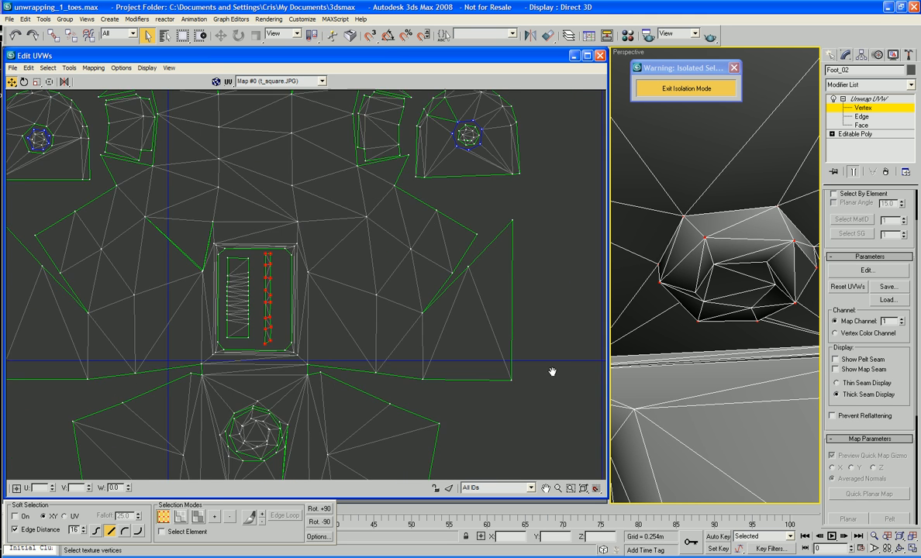
scroll(552, 373, "up", 2)
mouse_move(256, 309)
left_mouse_down()
mouse_move(224, 310)
mouse_move(239, 310)
left_mouse_up()
left_click(259, 313)
Switch to face selection and select all the outer rim faces around the matching small boss on the model's other side.
scroll(259, 313, "down", 10)
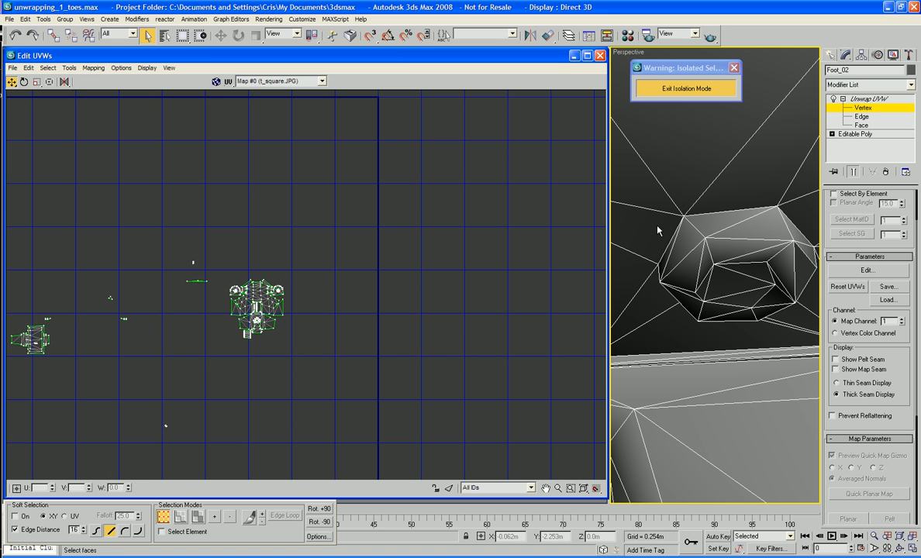
left_click(861, 125)
left_click(728, 221)
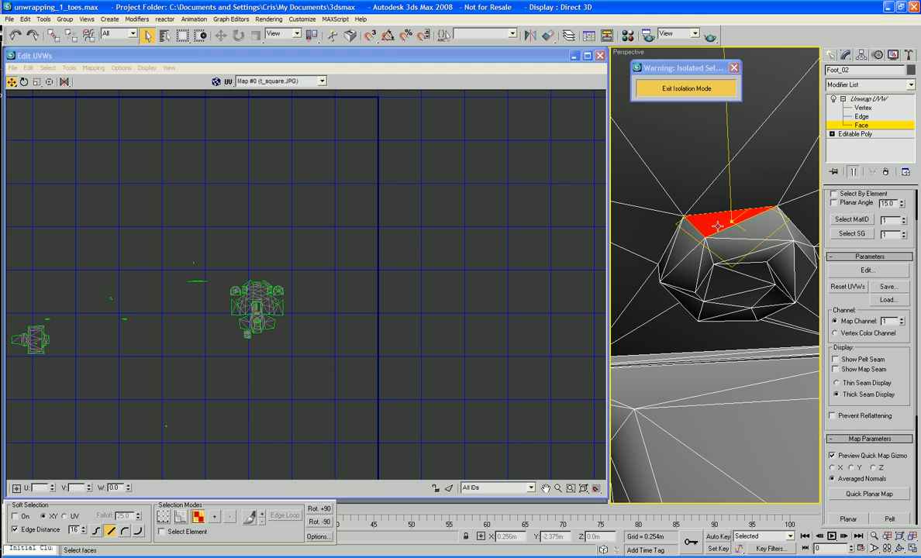
middle_click_drag(431, 341, 445, 318)
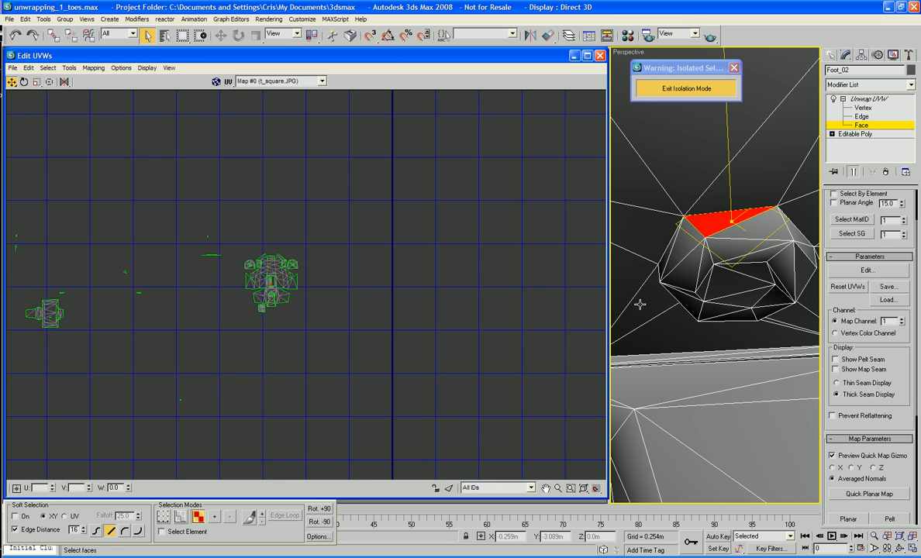
scroll(641, 305, "down", 1)
middle_click_drag(728, 261, 734, 290)
left_click(663, 267)
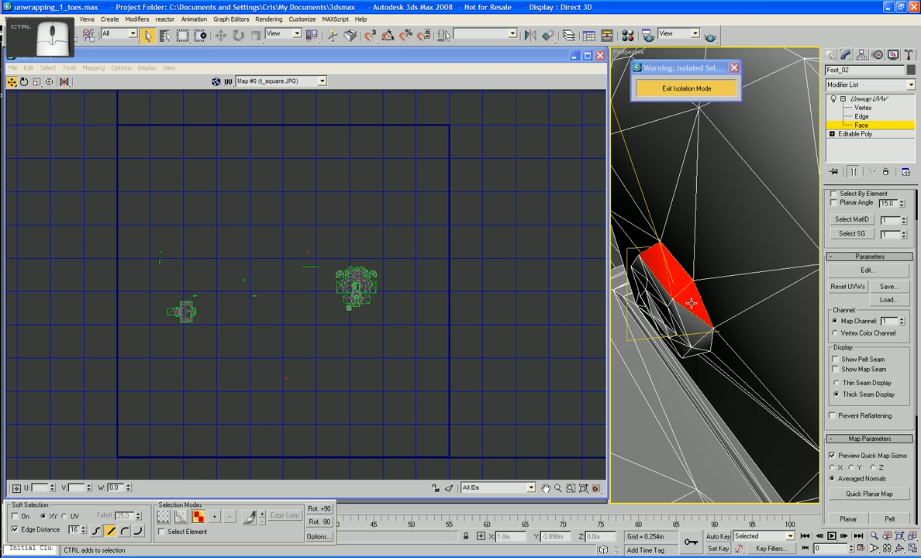
middle_click_drag(662, 267, 697, 311, "alt")
left_click(701, 210, "ctrl")
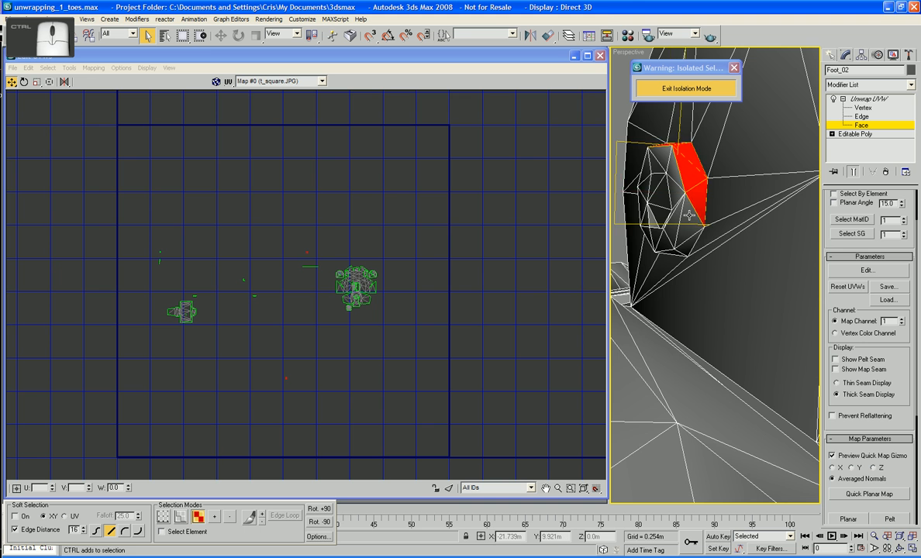
left_click(697, 228, "ctrl")
middle_click_drag(693, 269, 659, 221, "alt")
left_click(700, 204, "ctrl")
left_click(684, 214, "ctrl")
left_click(671, 208, "ctrl")
middle_click_drag(659, 220, 681, 201, "alt")
left_click(671, 202, "ctrl")
left_click(672, 185, "ctrl")
left_click(689, 228, "ctrl")
left_click(689, 206, "ctrl")
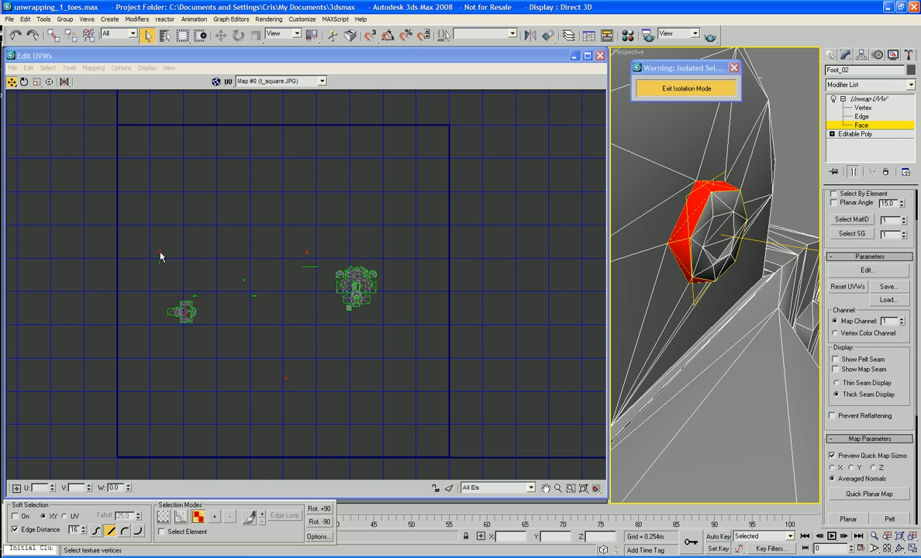
Move the selected rim fragments clear of the texture square and place the second fragment beside the first.
left_click(399, 244)
left_click_drag(422, 244, 471, 241)
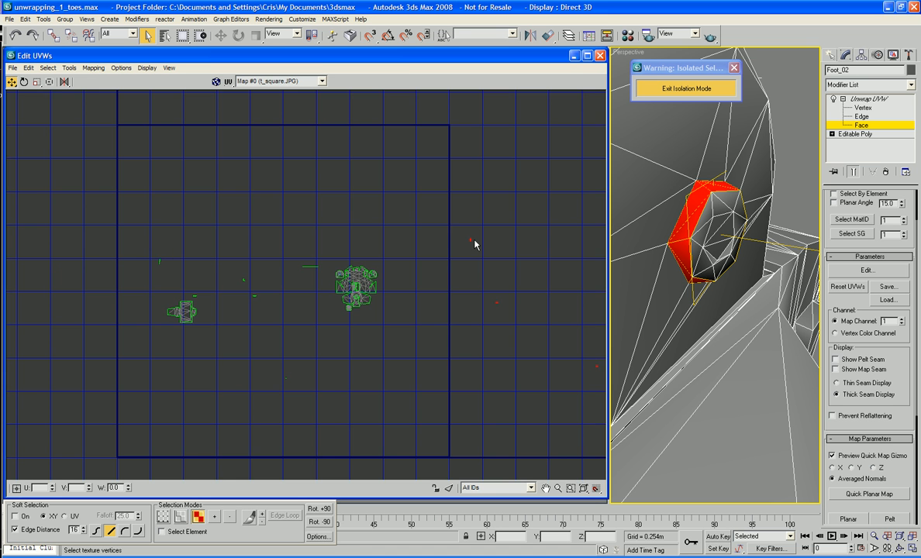
middle_click_drag(471, 241, 385, 202)
left_click(388, 205)
left_click(414, 232)
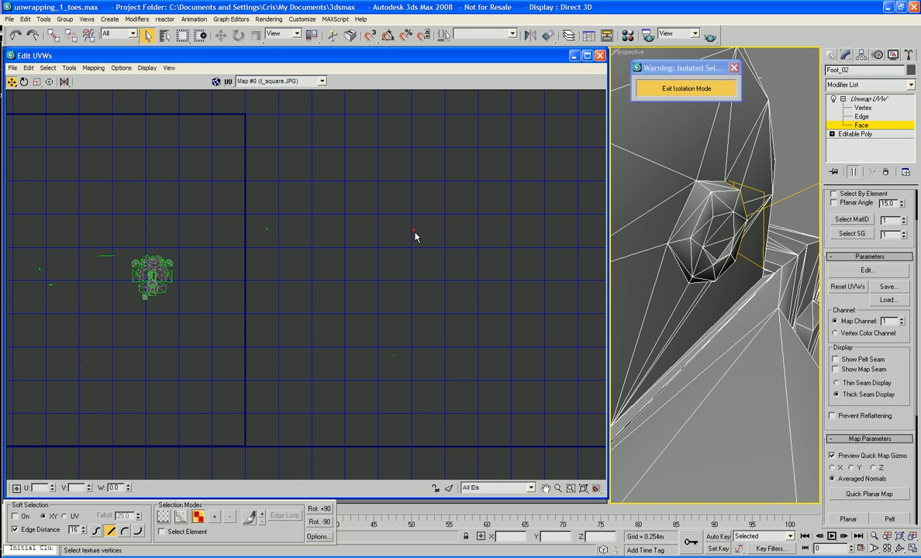
scroll(473, 257, "up", 3)
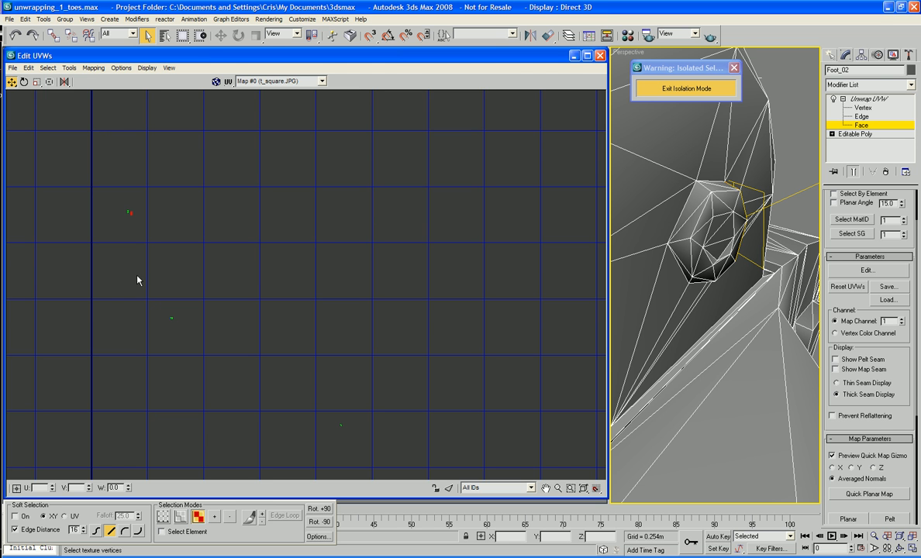
Bring the horizontal and the small tilted rim fragments over to the two upright fragments.
left_click_drag(198, 351, 175, 329)
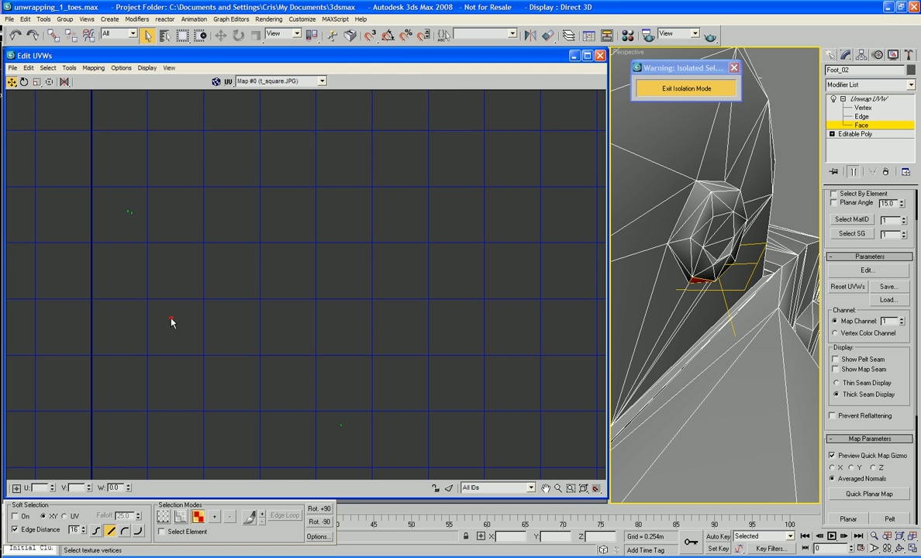
left_click(341, 425)
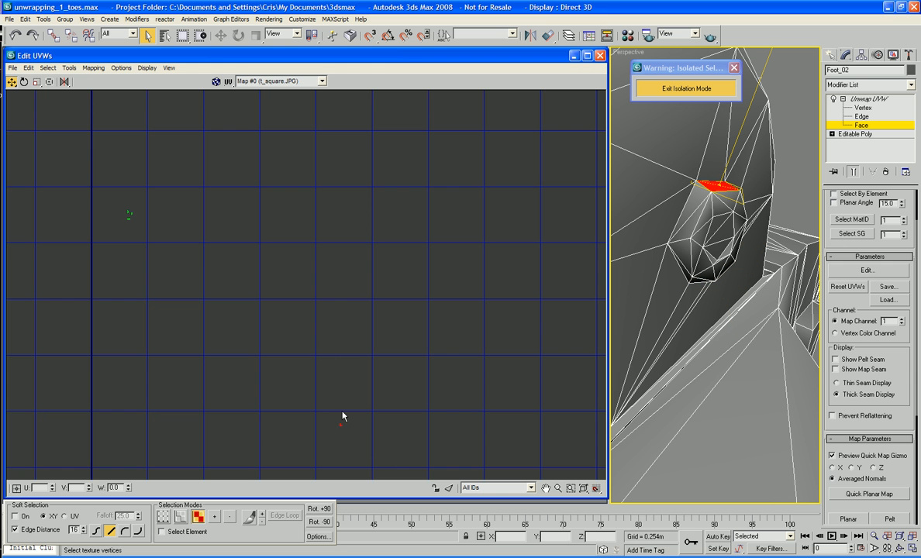
scroll(376, 458, "up", 3)
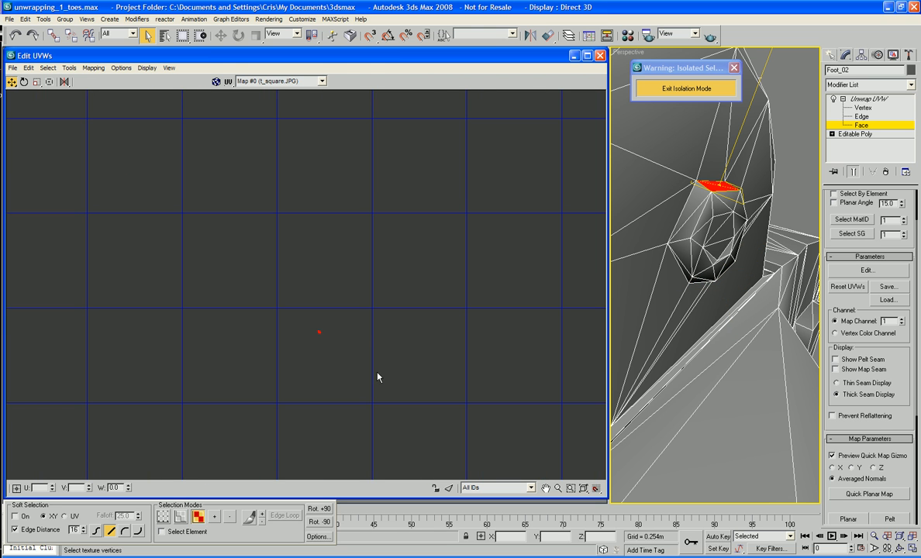
middle_click_drag(245, 258, 332, 349)
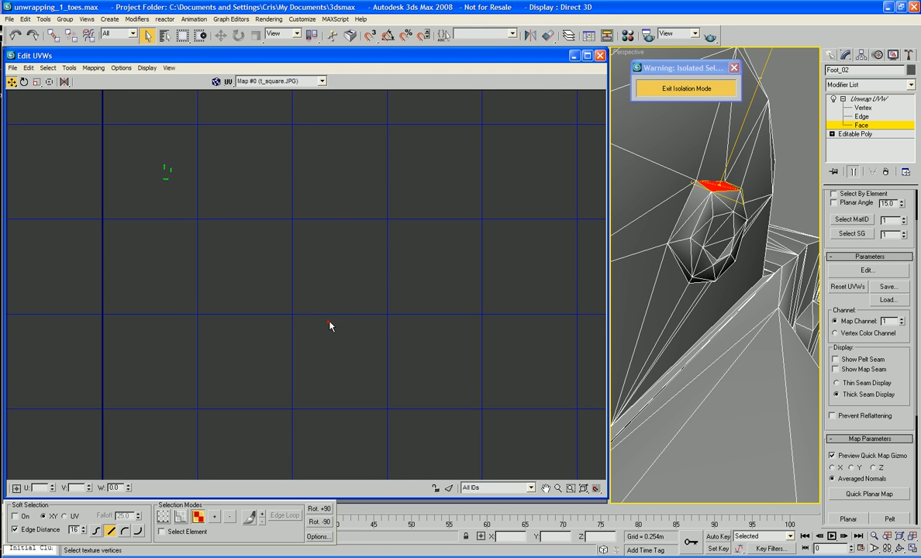
scroll(329, 324, "up", 3)
left_click_drag(325, 323, 133, 133)
middle_click_drag(168, 164, 370, 314)
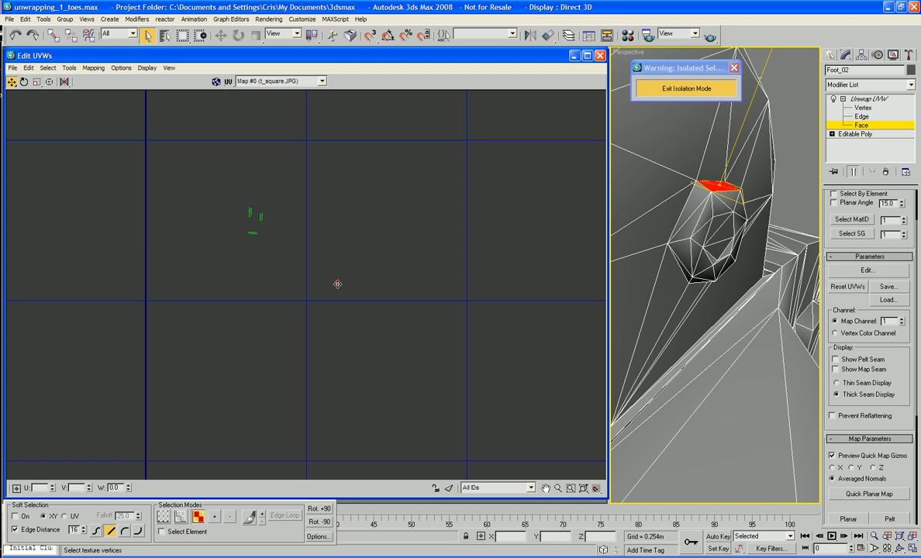
left_click_drag(335, 282, 269, 234)
scroll(265, 232, "up", 2)
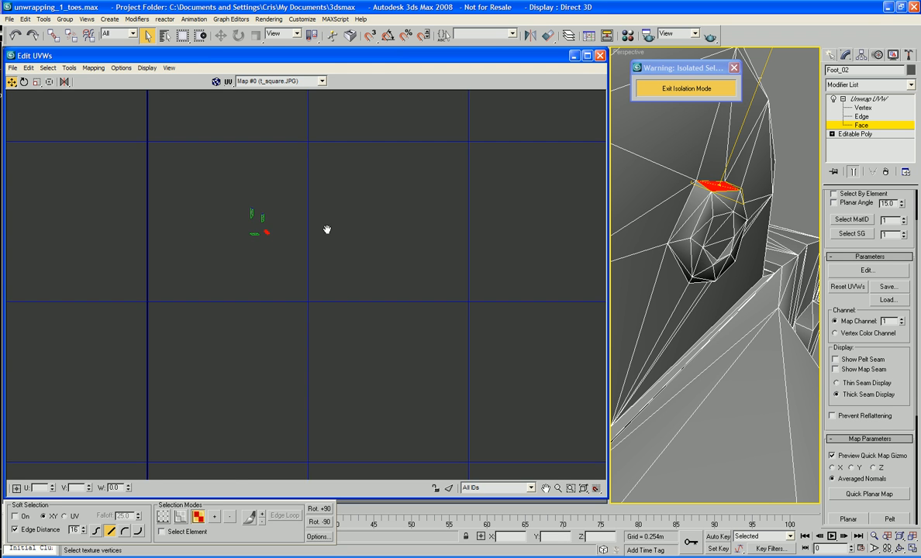
middle_click_drag(328, 286, 503, 311)
scroll(432, 304, "up", 3)
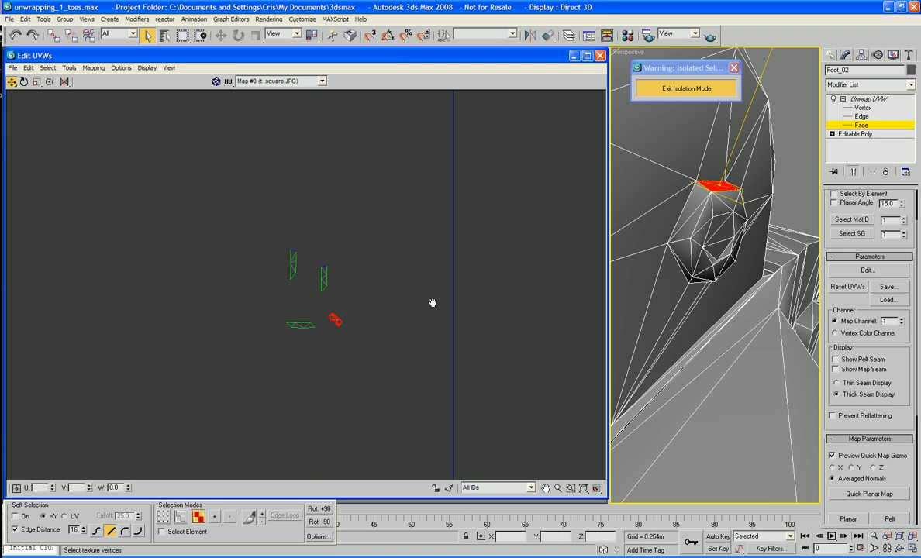
Rotate the small tilted rim fragment upright and place it at the upper end of the topmost upright fragment.
left_click(368, 287)
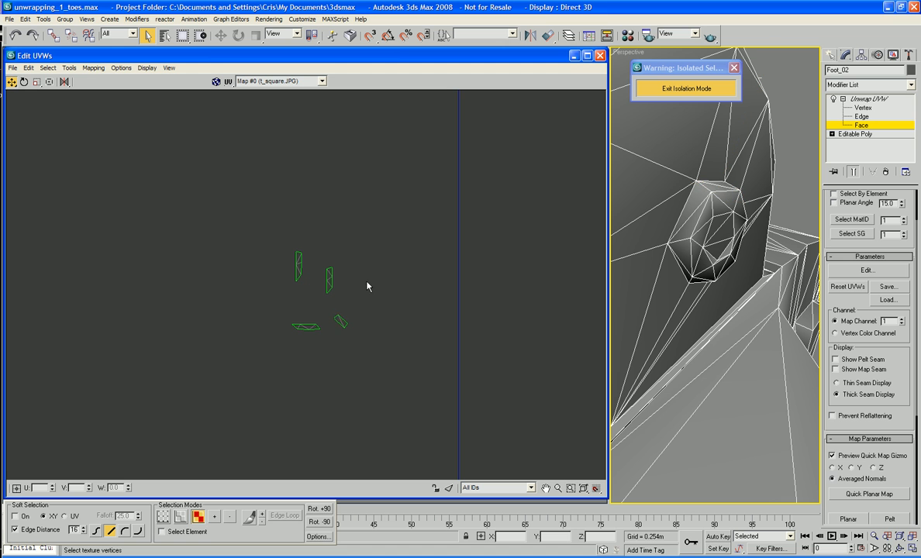
left_click(339, 321)
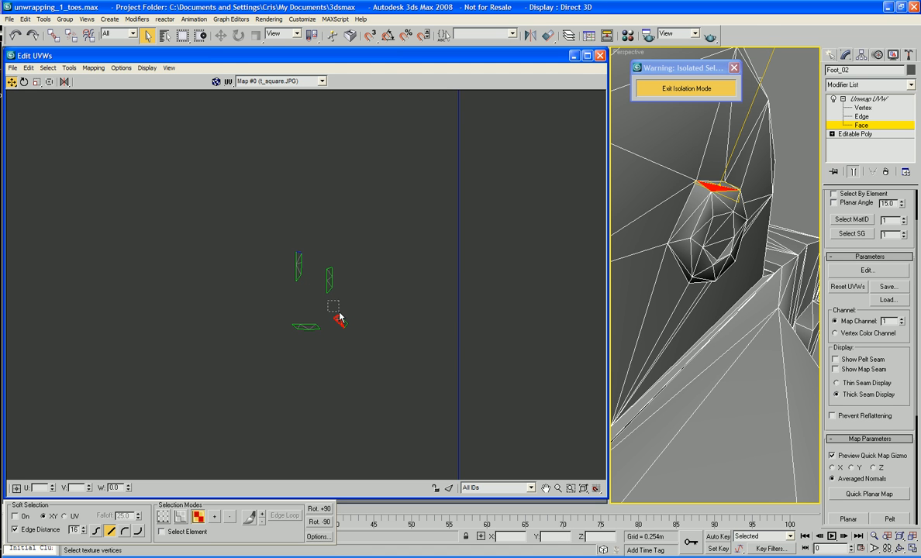
right_click(340, 318)
left_click(352, 341)
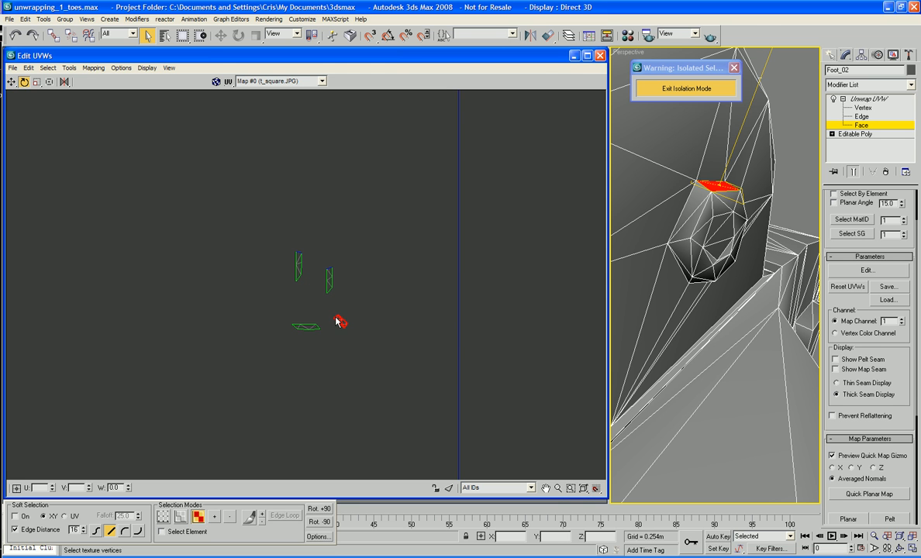
left_click_drag(340, 319, 344, 443)
right_click(343, 318)
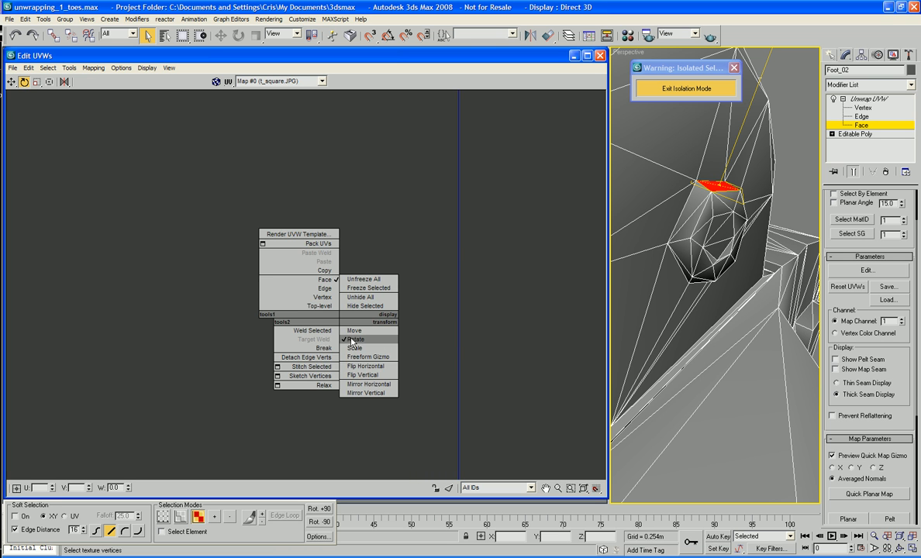
left_click(350, 328)
left_click_drag(340, 323, 298, 244)
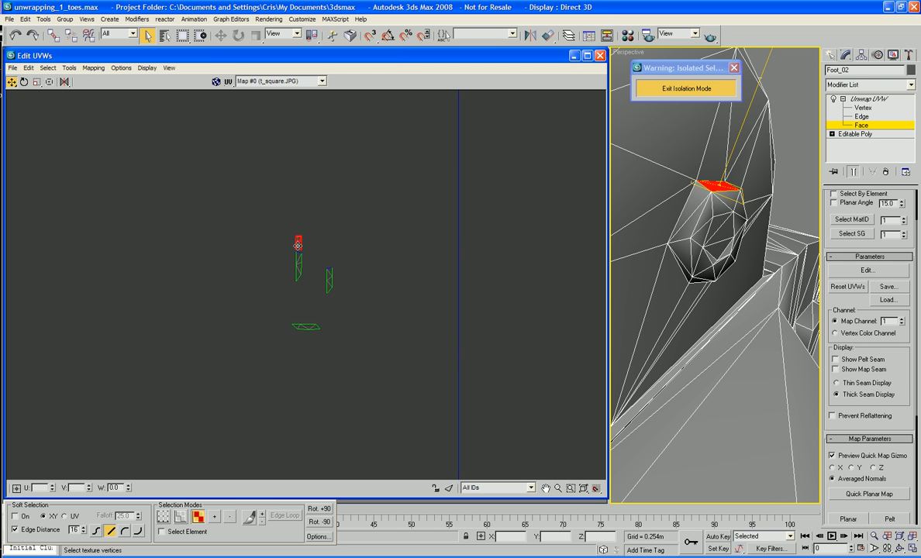
Turn the other upright rim fragment upside down and stack it on top of the small fragment.
left_click(349, 261)
left_click(329, 270)
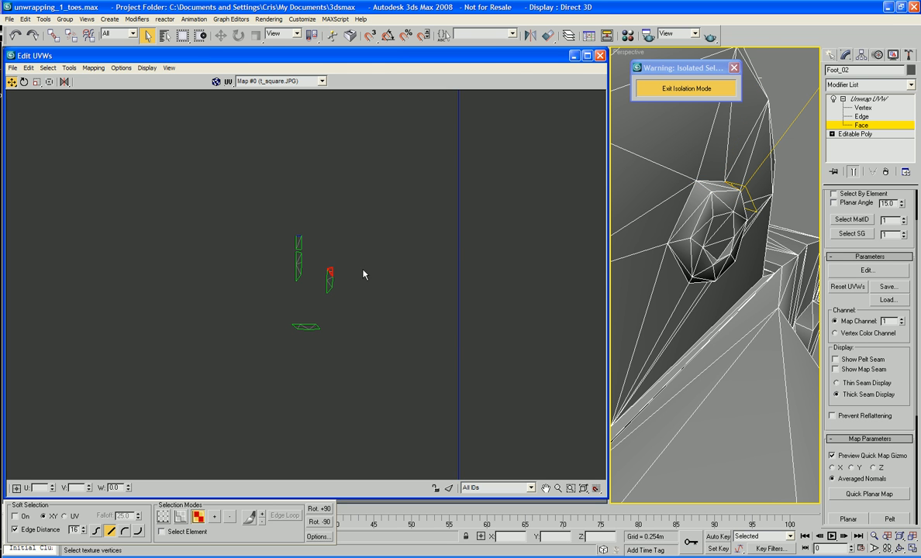
left_click_drag(317, 256, 317, 97)
right_click(324, 276)
left_click(338, 298)
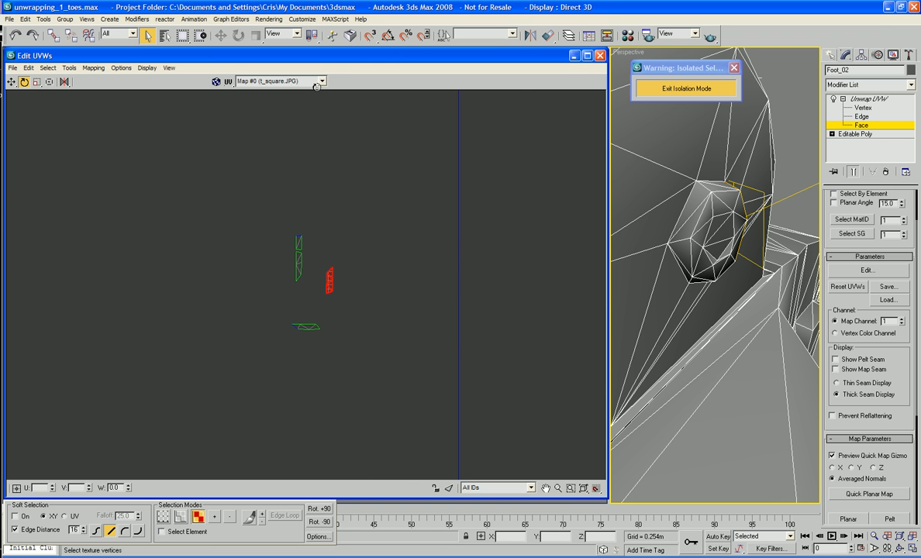
right_click(314, 276)
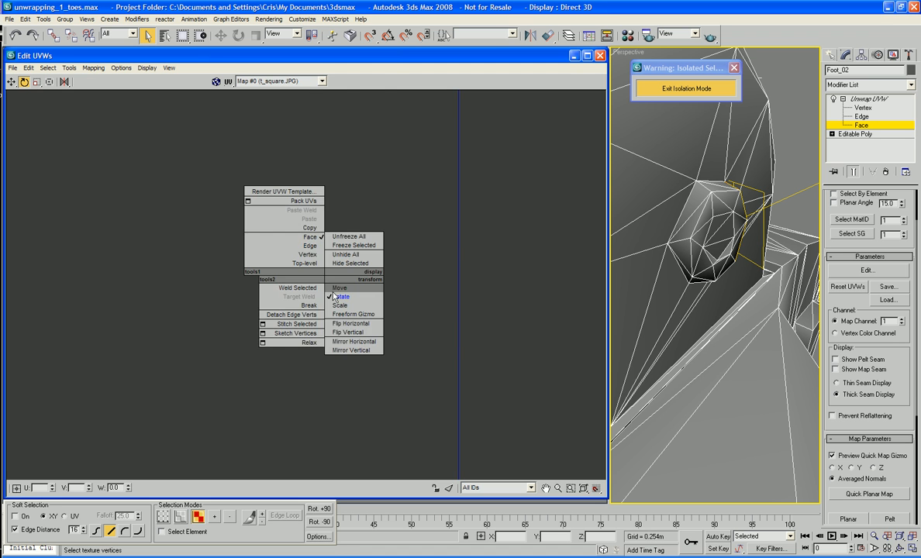
left_click(325, 293)
left_click_drag(329, 286, 299, 223)
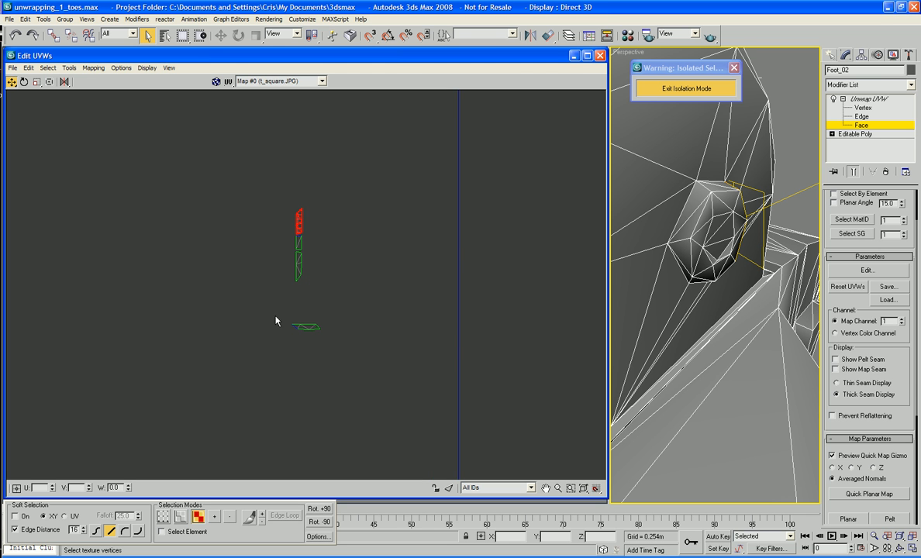
Rotate the horizontal rim fragment upright and place it at the upper end of the stacked column.
left_click(346, 238)
left_click(300, 213)
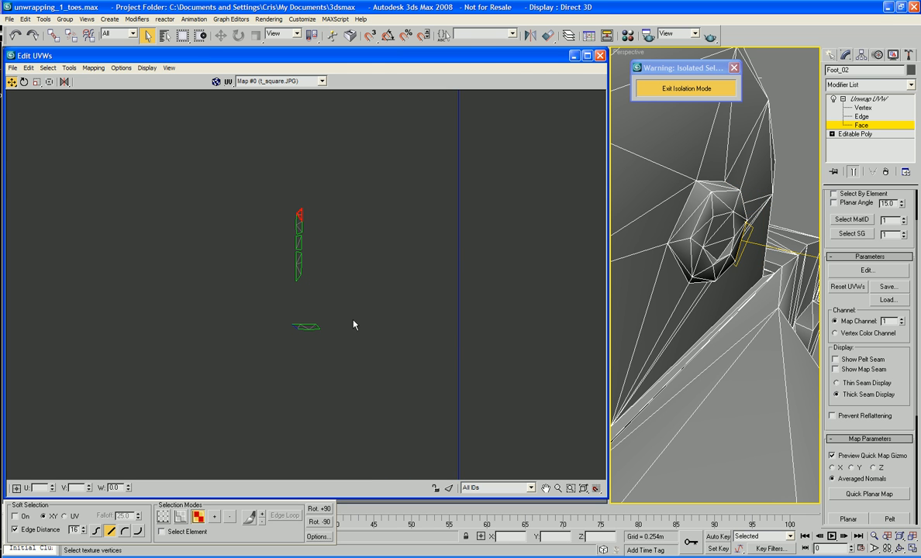
left_click_drag(273, 353, 273, 353)
right_click(304, 325)
left_click(309, 327)
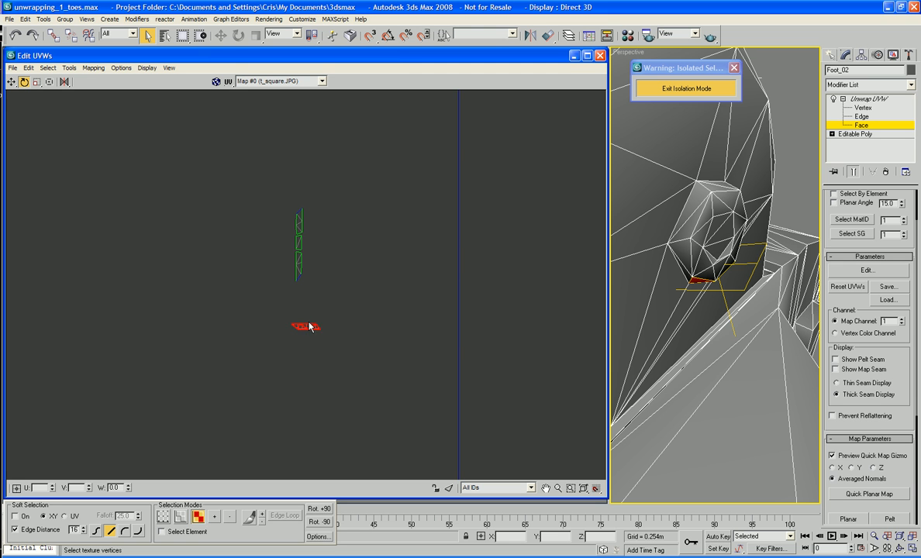
left_click_drag(308, 326, 317, 417)
right_click(309, 326)
left_click(312, 343)
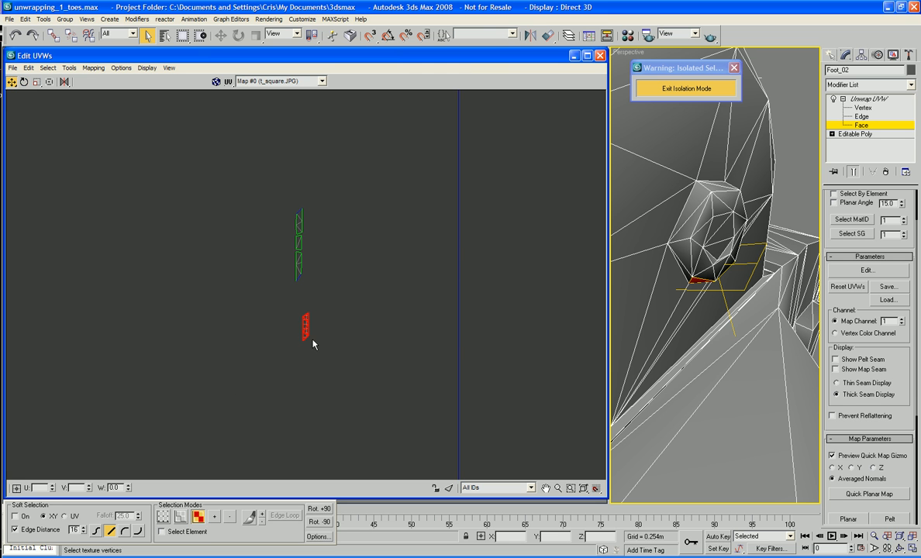
left_click_drag(306, 335, 299, 205)
Switch to vertices and target-weld the facing corners of the four stacked fragments into one continuous strip.
middle_click_drag(389, 207, 437, 248)
scroll(409, 298, "up", 3)
left_click(412, 243)
right_click(407, 239)
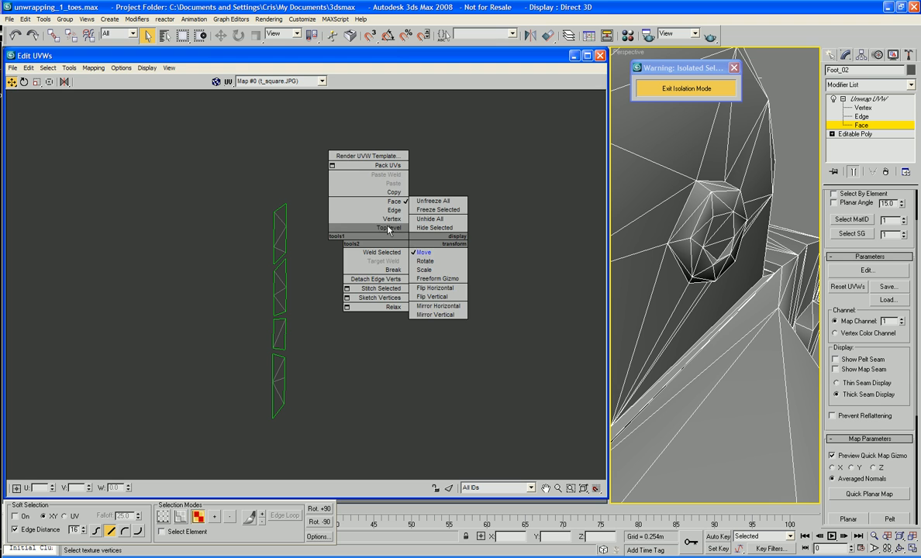
left_click(392, 218)
right_click(387, 215)
left_click(379, 236)
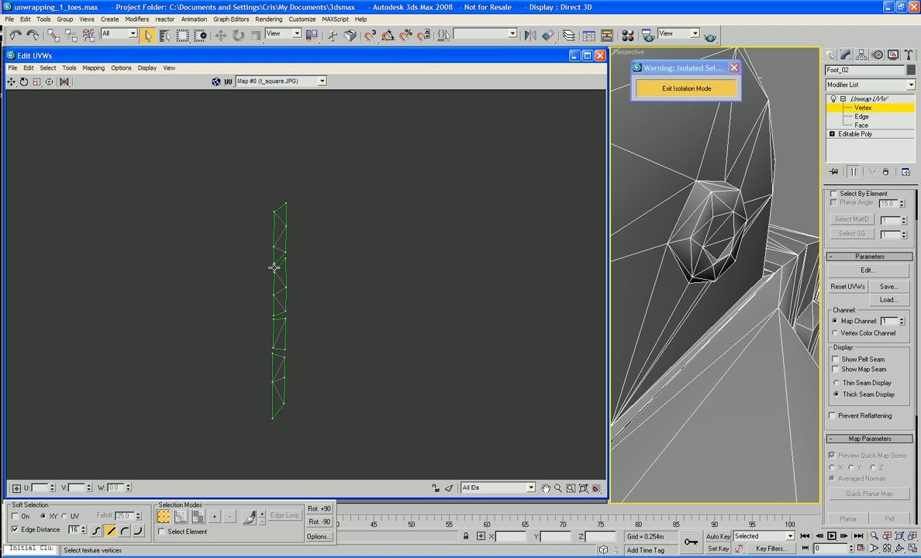
left_click_drag(285, 256, 273, 271)
left_click_drag(284, 309, 273, 355)
right_click(329, 354)
Select the whole second rim strip and move it into the rectangular opening of the main UV layout, beside the first one.
left_click_drag(341, 435, 235, 186)
scroll(235, 187, "down", 5)
scroll(235, 186, "down", 2)
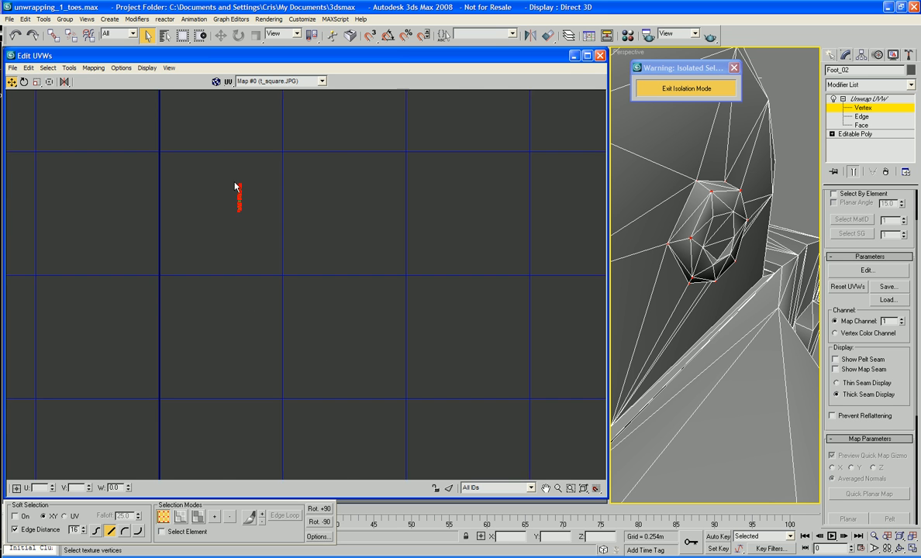
middle_click_drag(235, 190, 429, 199)
scroll(434, 194, "down", 4)
left_click_drag(445, 186, 241, 271)
scroll(314, 287, "up", 10)
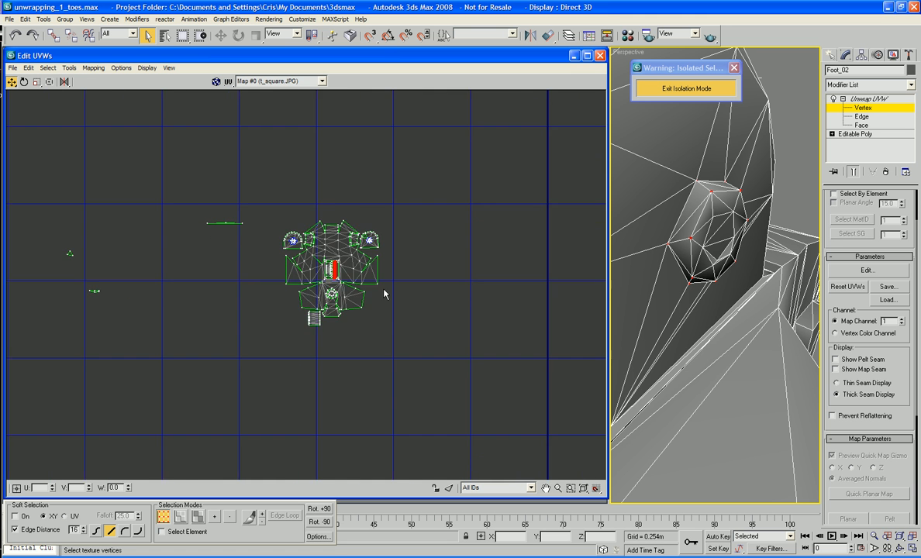
Move the second rim strip closer to the first one inside the rectangular opening of the main UV layout.
middle_click_drag(283, 287, 315, 318)
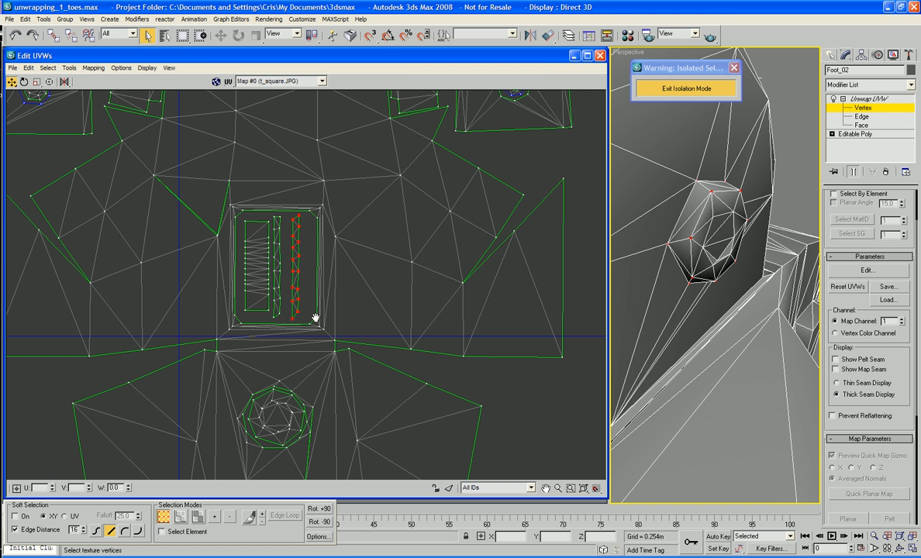
left_click_drag(293, 301, 285, 299)
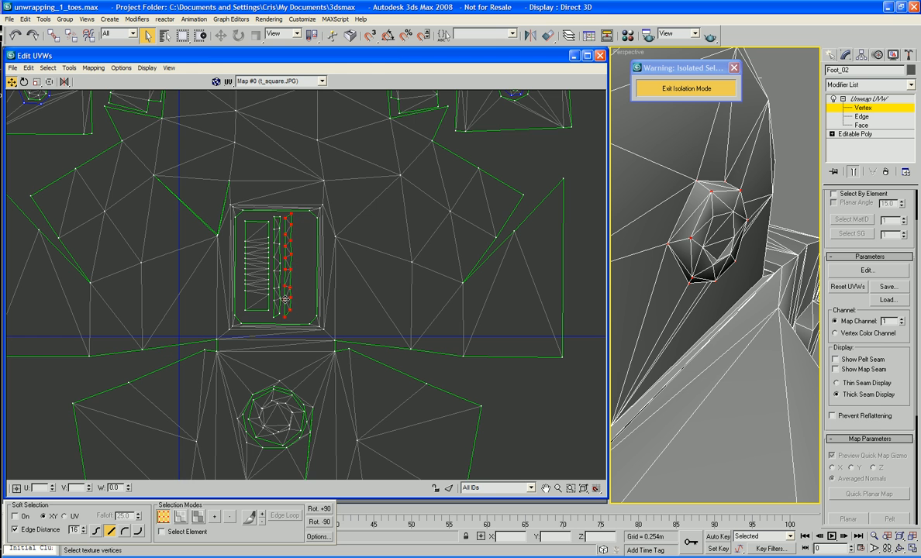
scroll(304, 304, "down", 8)
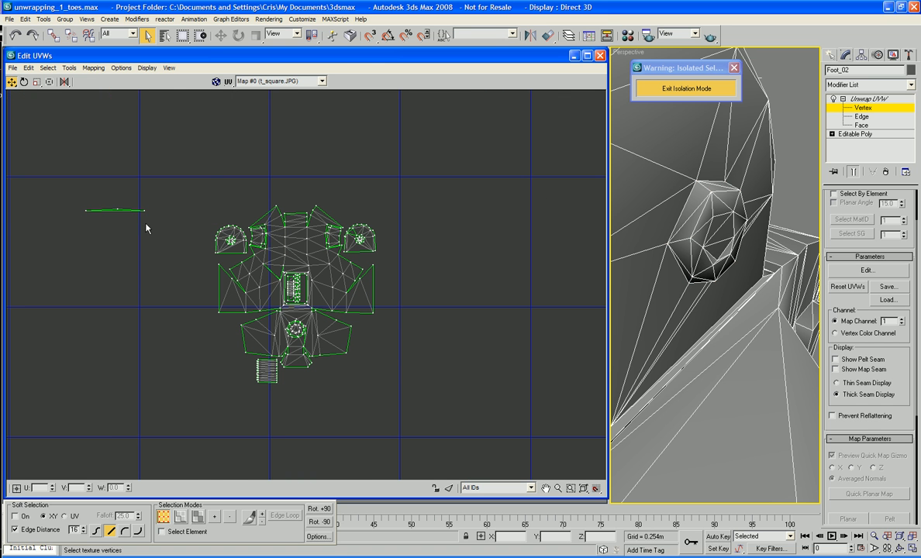
Switch to faces, select the thin detached horizontal UV piece, and examine the model's underside to locate where it belongs.
right_click(149, 199)
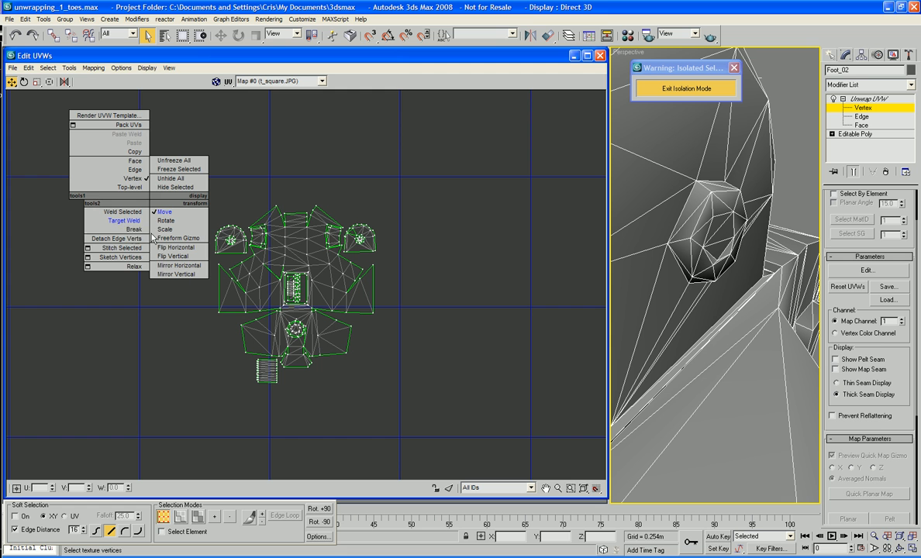
left_click(135, 160)
left_click(118, 210)
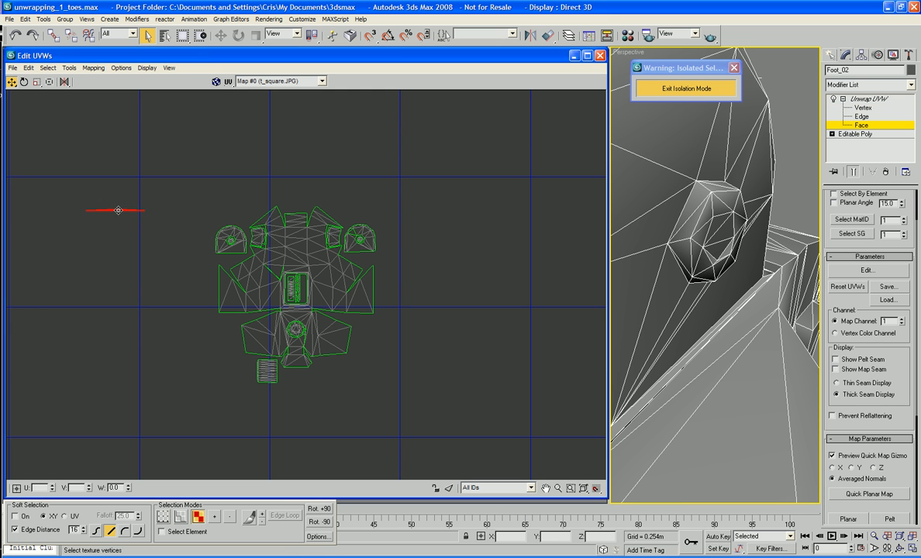
scroll(729, 304, "down", 6)
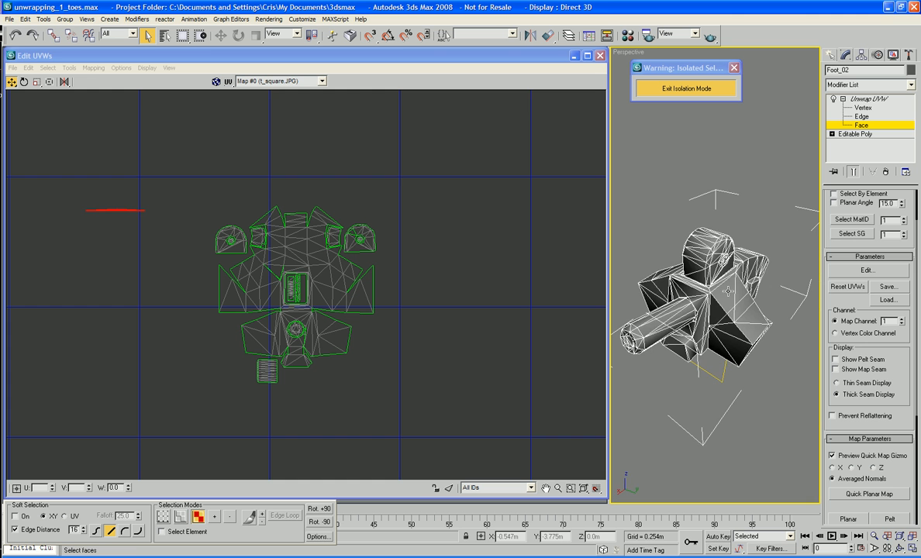
middle_click_drag(728, 303, 669, 198, "alt")
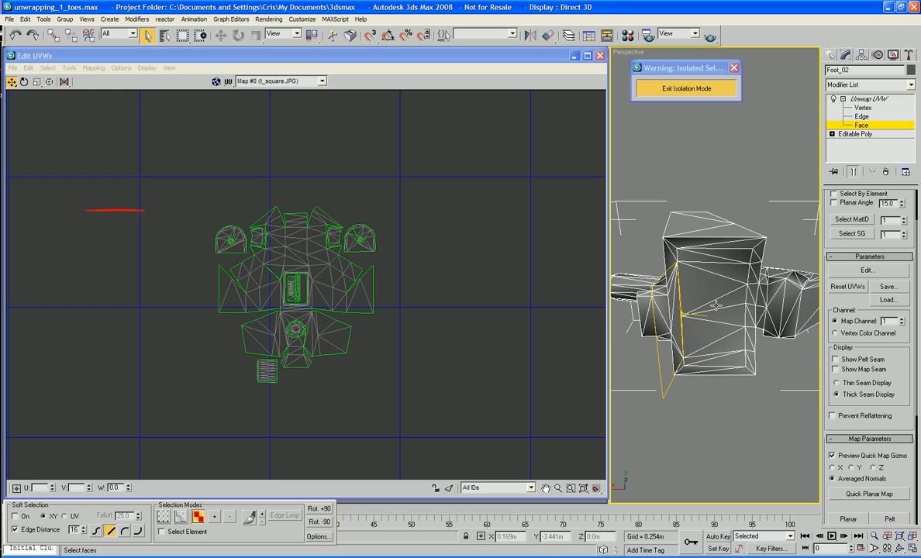
middle_click_drag(636, 285, 723, 241, "alt")
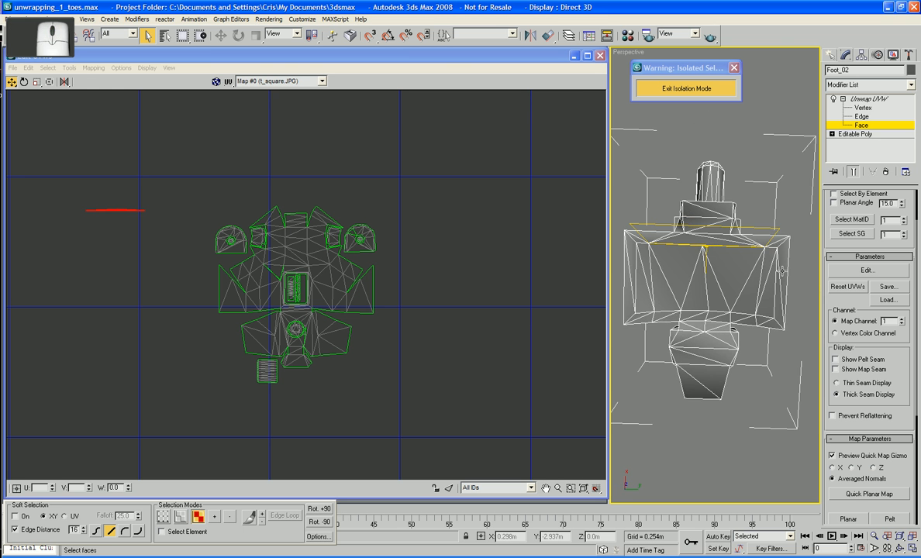
Select the large central faces of the foot's underside panel together with the adjoining faces along one short end.
left_click(656, 281)
left_click(679, 266, "ctrl")
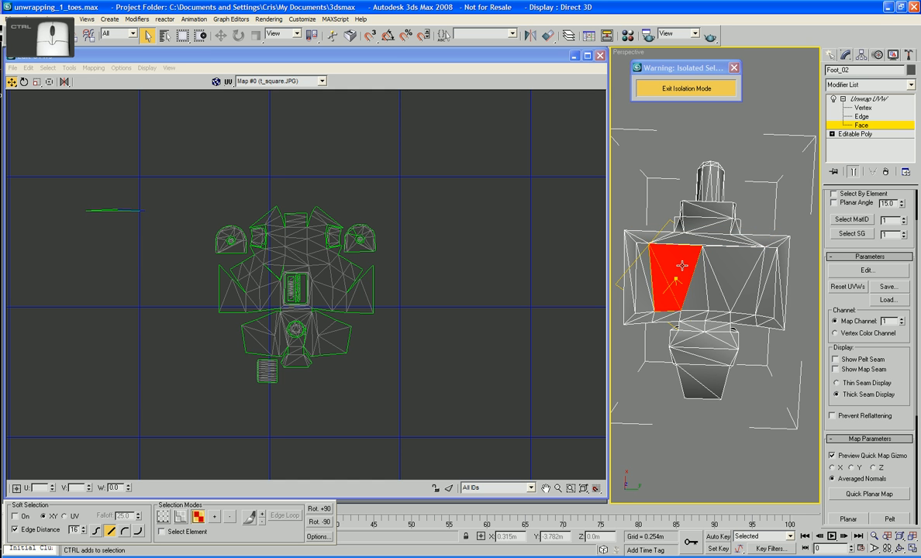
left_click(699, 289, "ctrl")
left_click(717, 275, "ctrl")
left_click(740, 264, "ctrl")
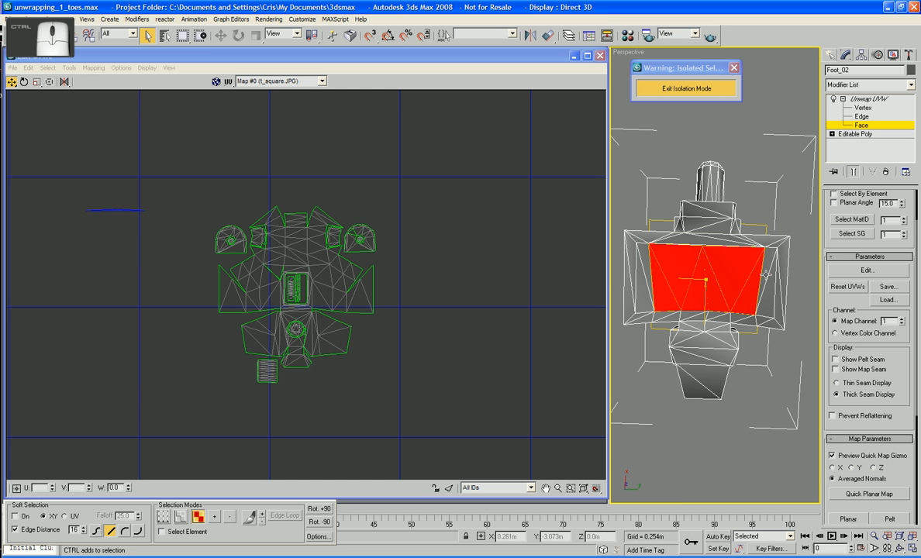
left_click(763, 290, "ctrl")
left_click(777, 304, "ctrl")
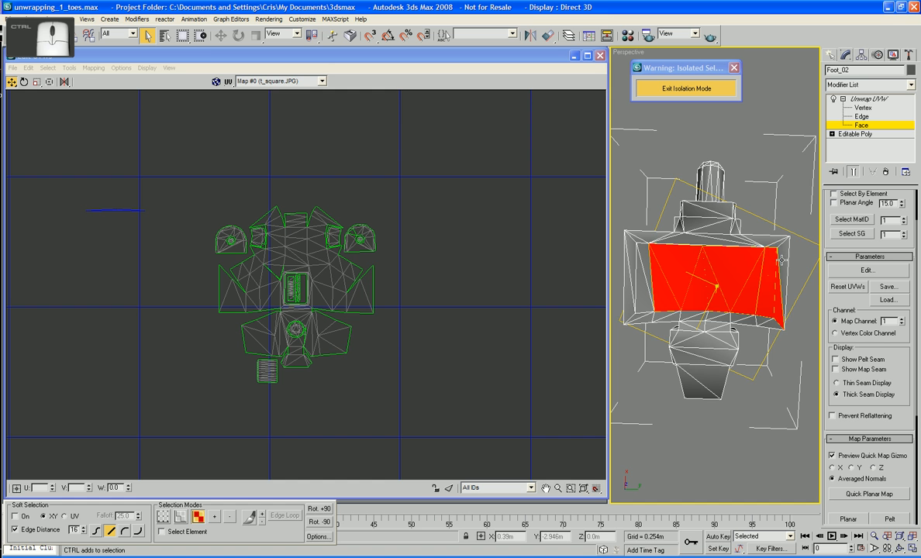
Add the bevel faces along the panel's upper long edge and around its other short end to the selection.
left_click(721, 229, "ctrl")
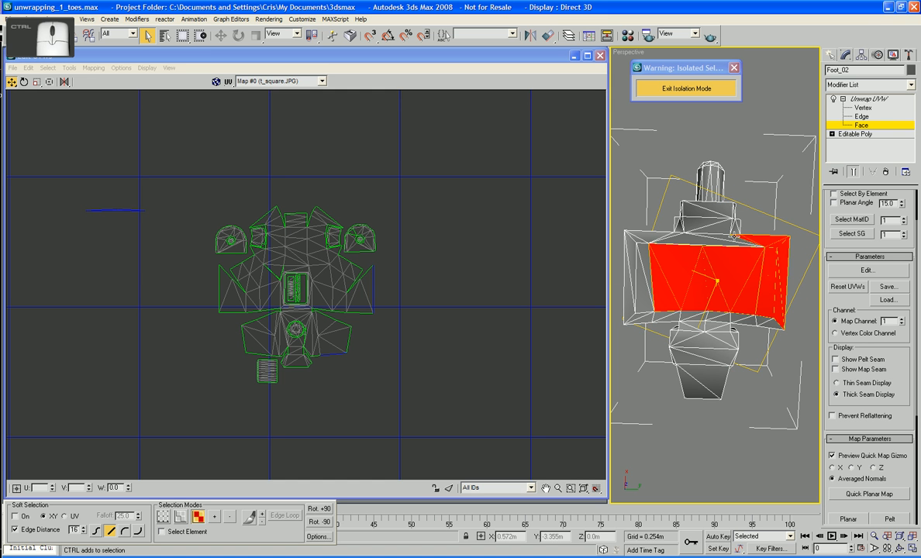
left_click(669, 235, "ctrl")
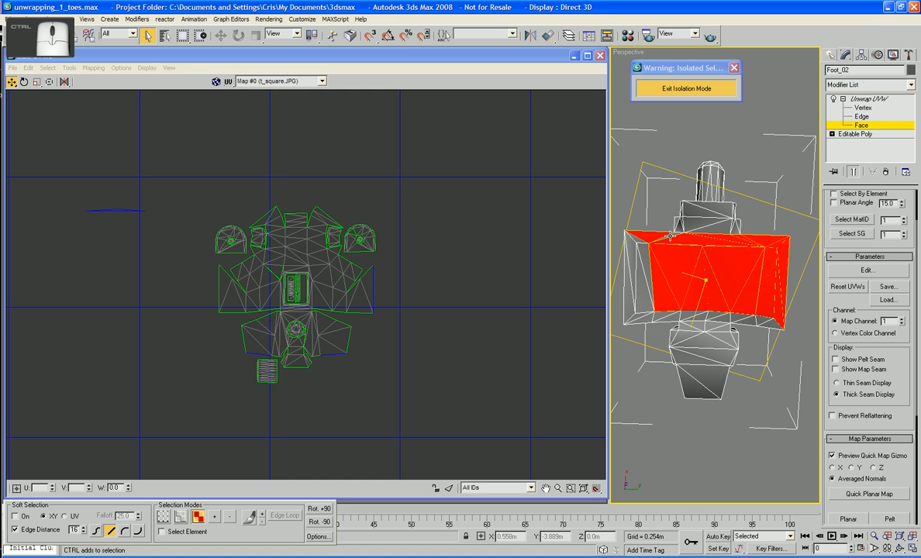
left_click(642, 245, "ctrl")
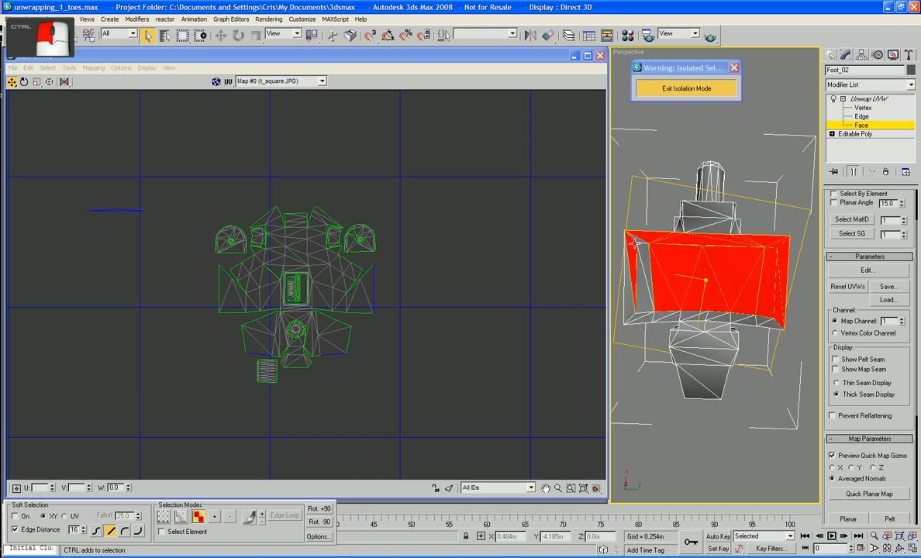
left_click(633, 293, "ctrl")
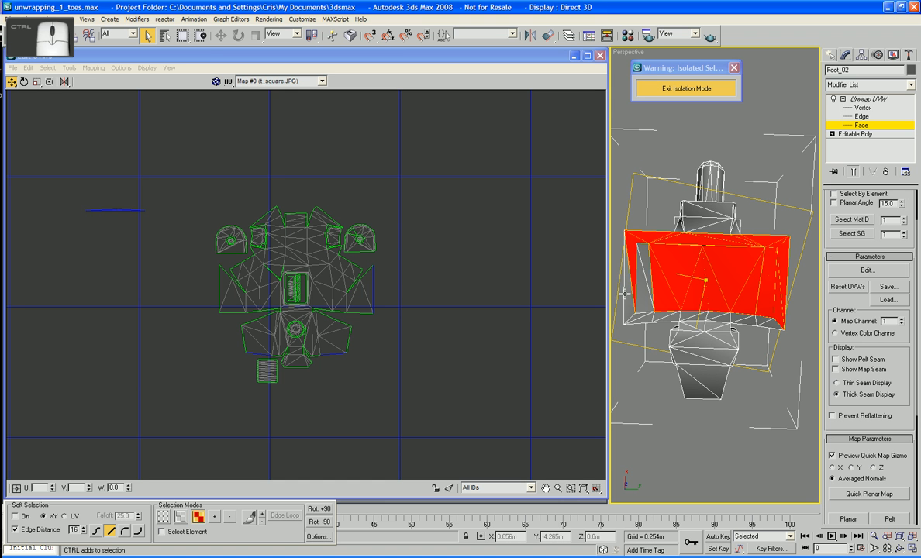
left_click(635, 317, "ctrl")
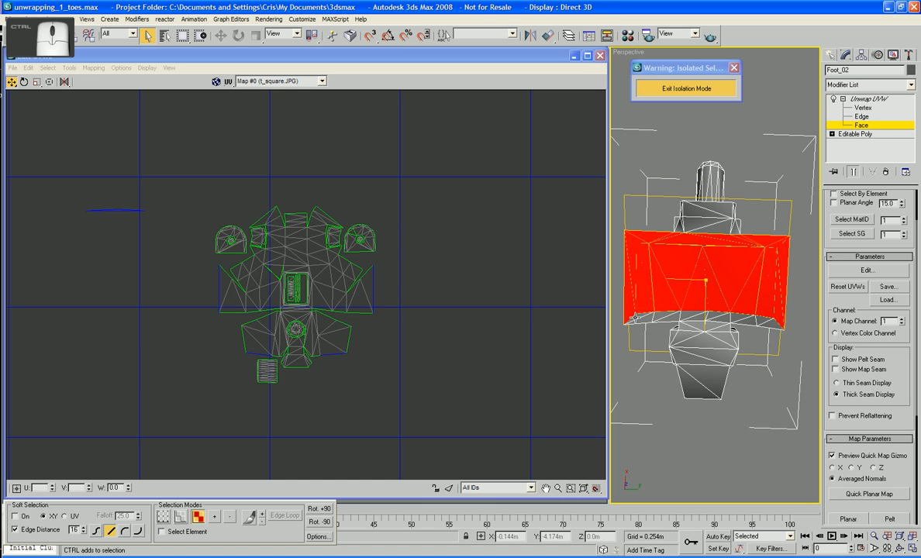
left_click(635, 318, "ctrl")
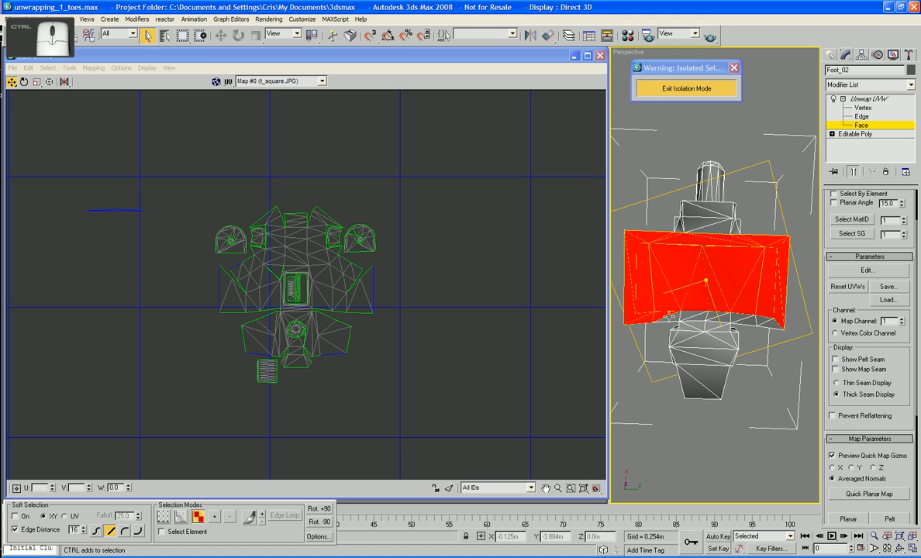
Add the remaining narrow bevel faces along the lower long edge of the underside panel to the selection.
left_click(689, 316, "ctrl")
left_click(700, 317, "ctrl")
left_click(721, 316, "ctrl")
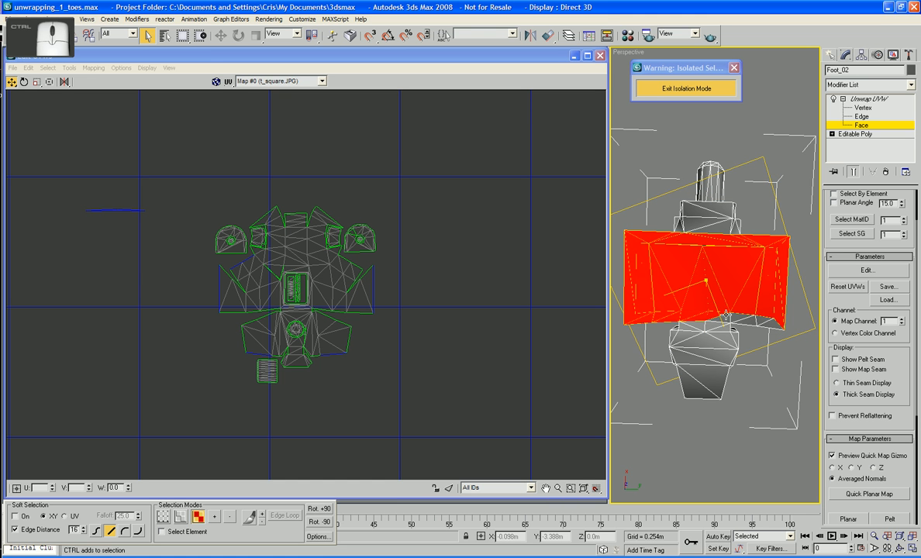
left_click(732, 316, "ctrl")
left_click(752, 319, "ctrl")
left_click(772, 321, "ctrl")
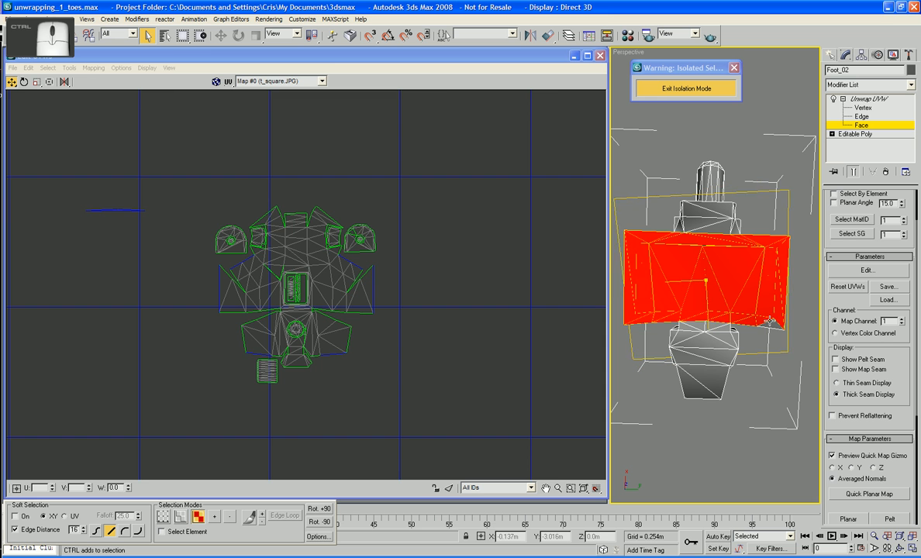
Try to move the selected underside faces away from their neighbouring UV faces, and undo the move.
scroll(503, 310, "down", 4)
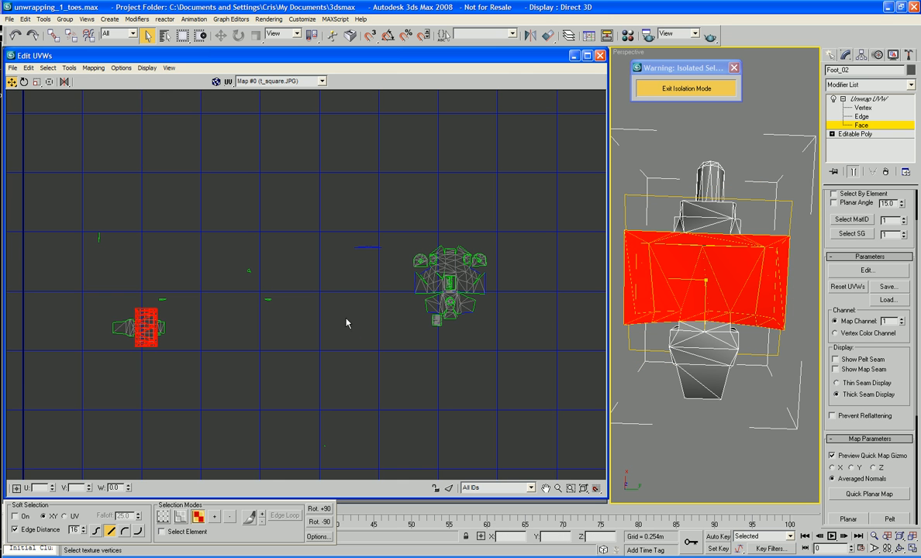
left_click_drag(153, 333, 241, 350)
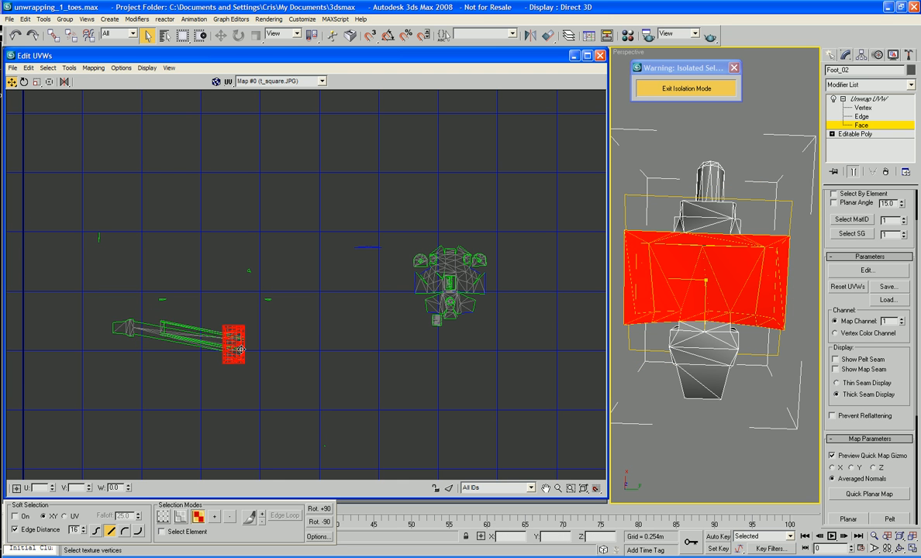
key("ctrl+z")
Add all underside faces of the tapered extension opposite the cylinder, out to its tip, to the selection.
middle_click_drag(241, 344, 537, 320)
scroll(691, 331, "down", 3)
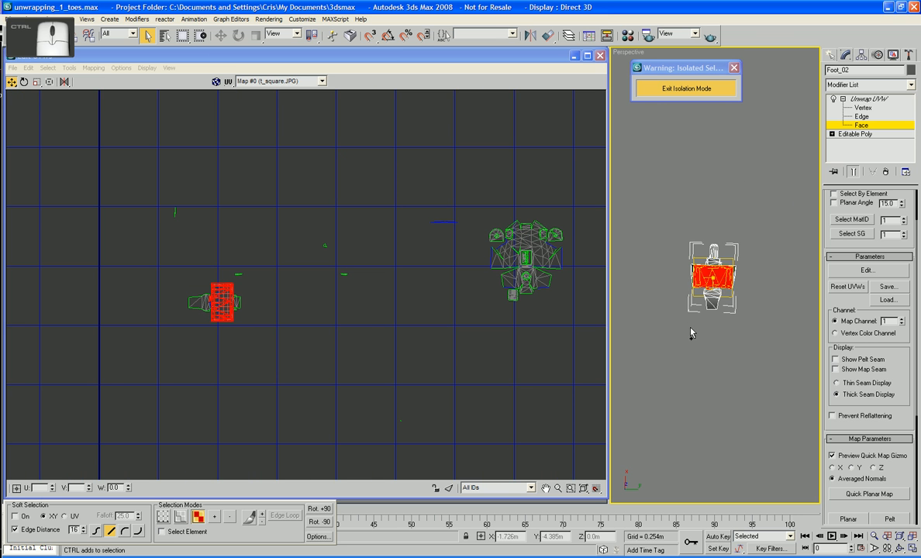
scroll(737, 318, "up", 6)
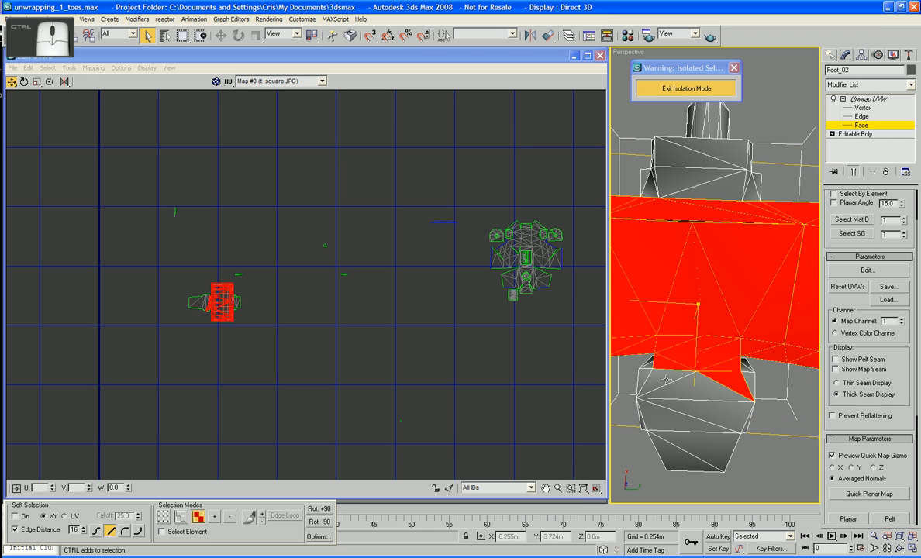
left_click(683, 385, "ctrl")
left_click(640, 384, "ctrl")
left_click(729, 376, "ctrl")
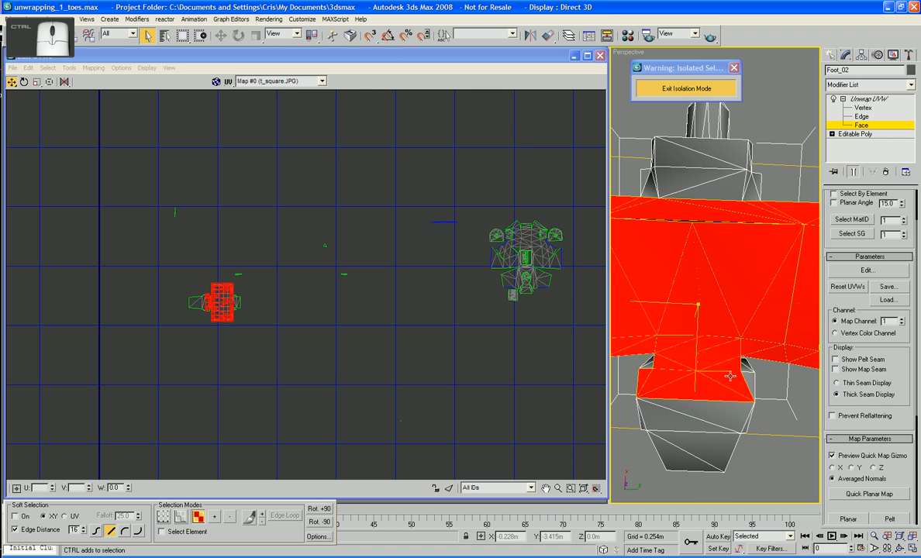
left_click(686, 415, "ctrl")
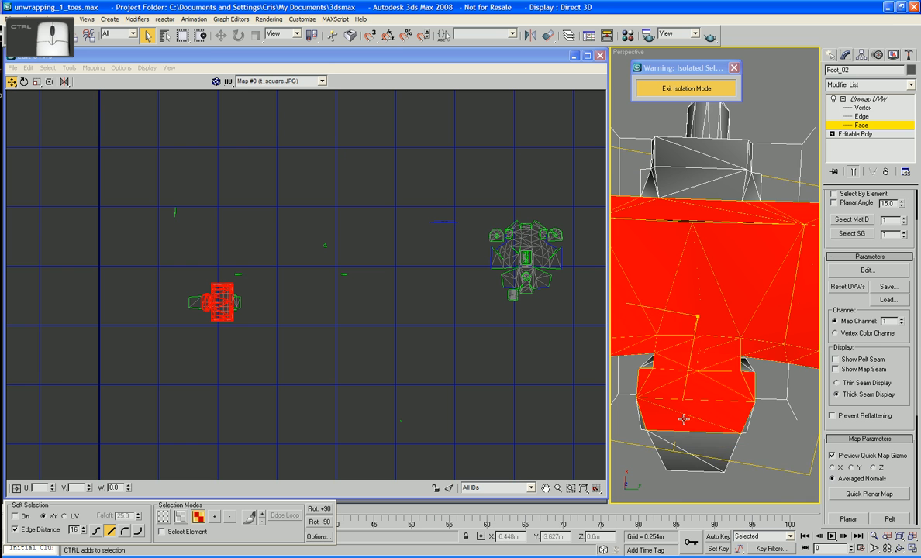
left_click(713, 447, "ctrl")
left_click(678, 455, "ctrl")
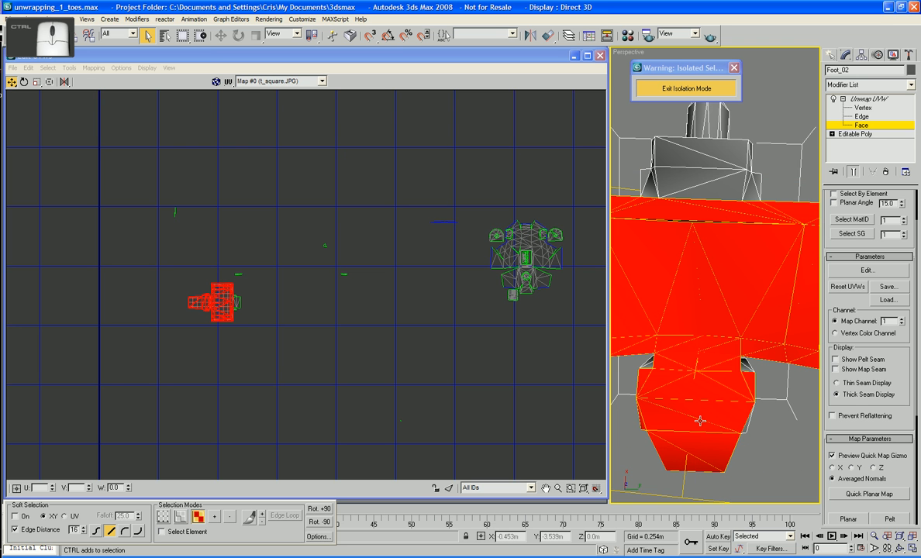
Add the faces of the short block at the cylinder end and the small flank beside it to the selection.
middle_click_drag(746, 425, 739, 350, "alt")
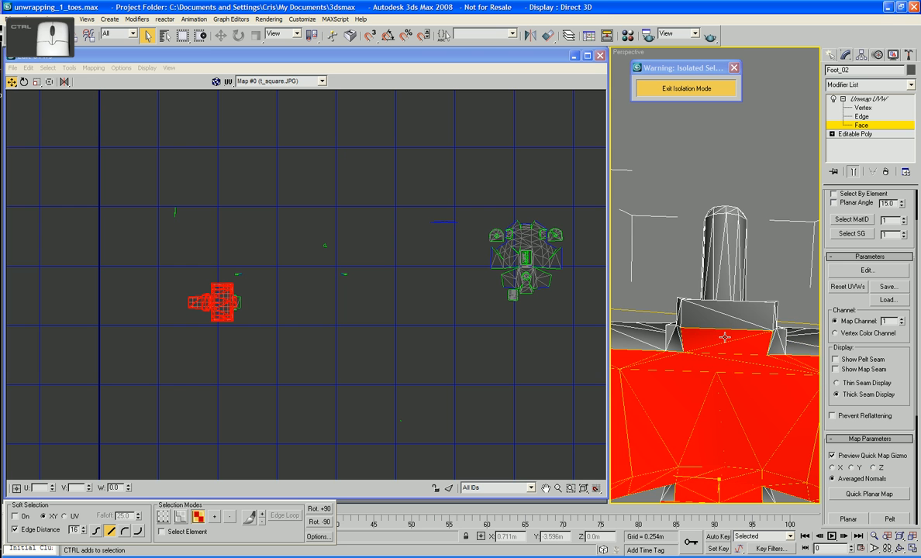
left_click(759, 329, "ctrl")
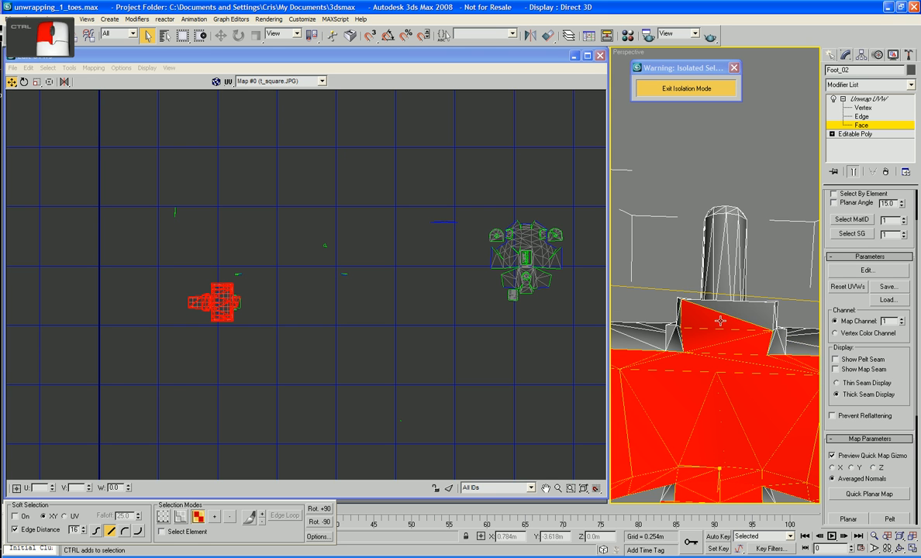
left_click(780, 335, "ctrl")
left_click(777, 345, "ctrl")
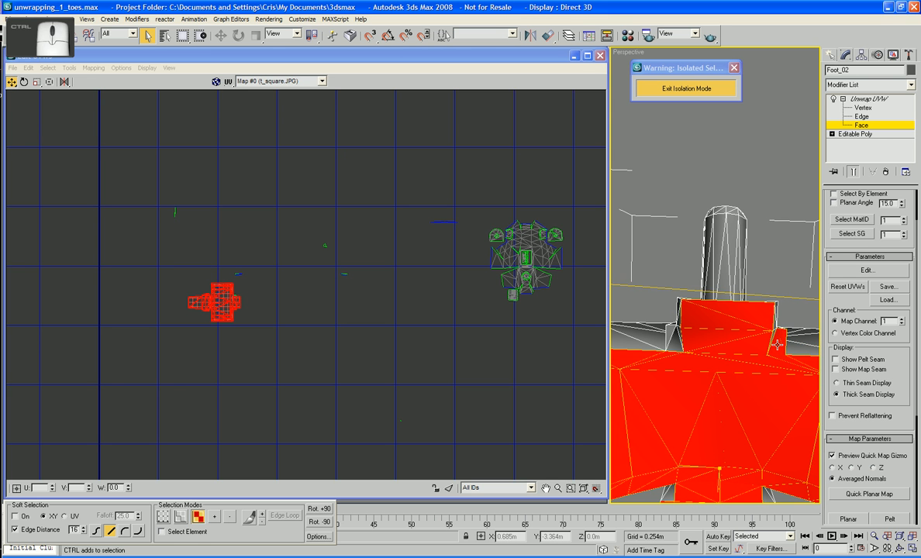
Add the opposite small flank faces and the side faces of the short block at the cylinder end to the selection.
left_click(671, 338, "ctrl")
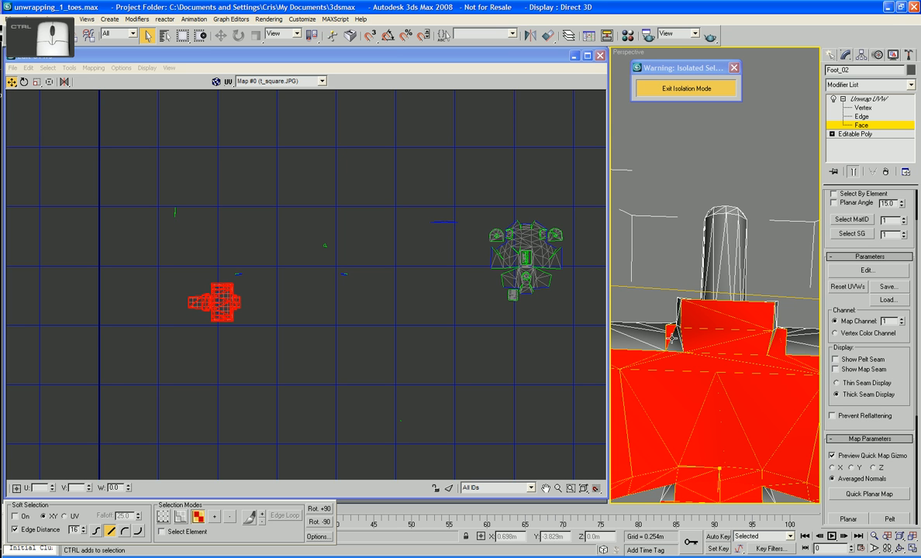
left_click(672, 341, "ctrl")
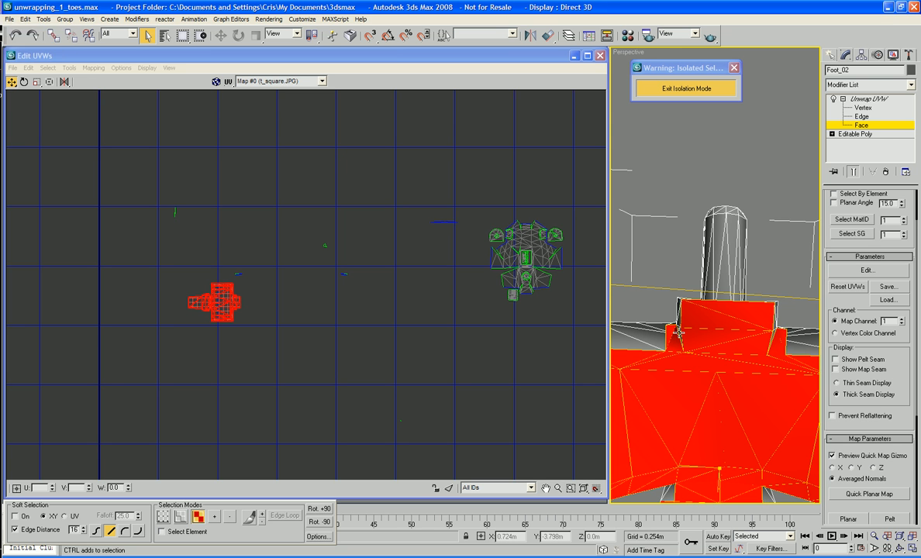
left_click(678, 331, "ctrl")
left_click(679, 318, "ctrl")
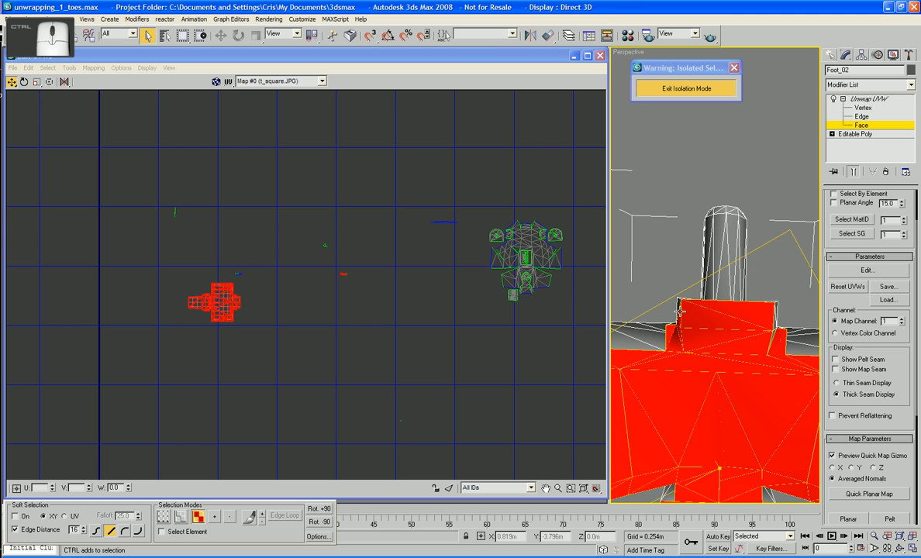
middle_click_drag(748, 333, 715, 341, "alt")
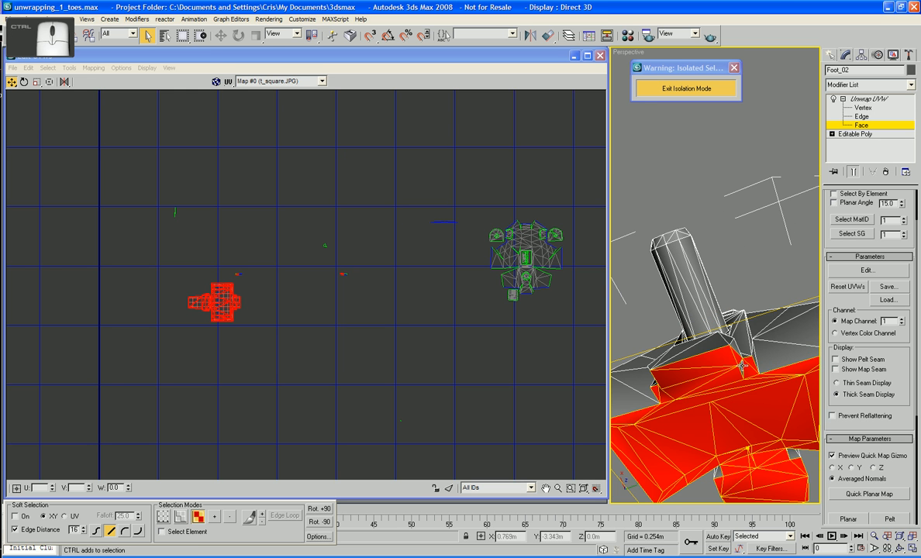
left_click(742, 366, "ctrl")
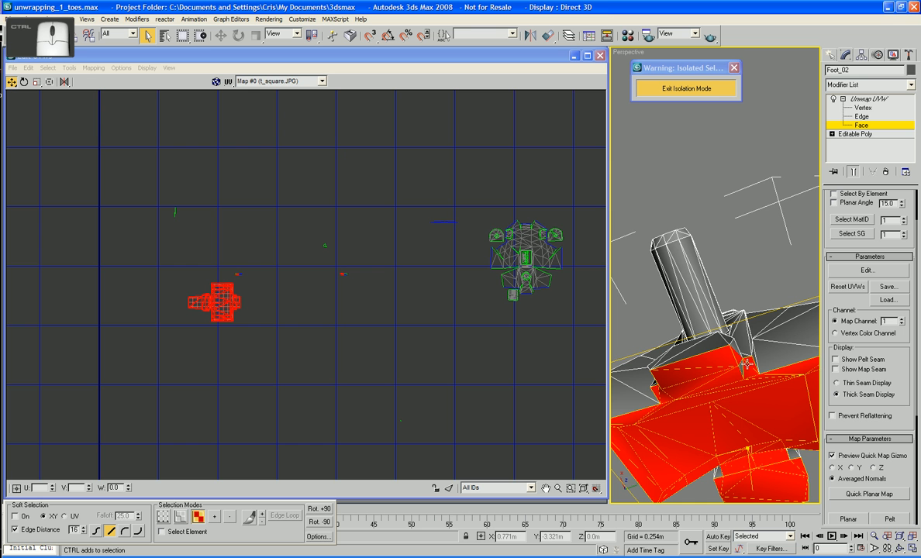
left_click(692, 341, "ctrl")
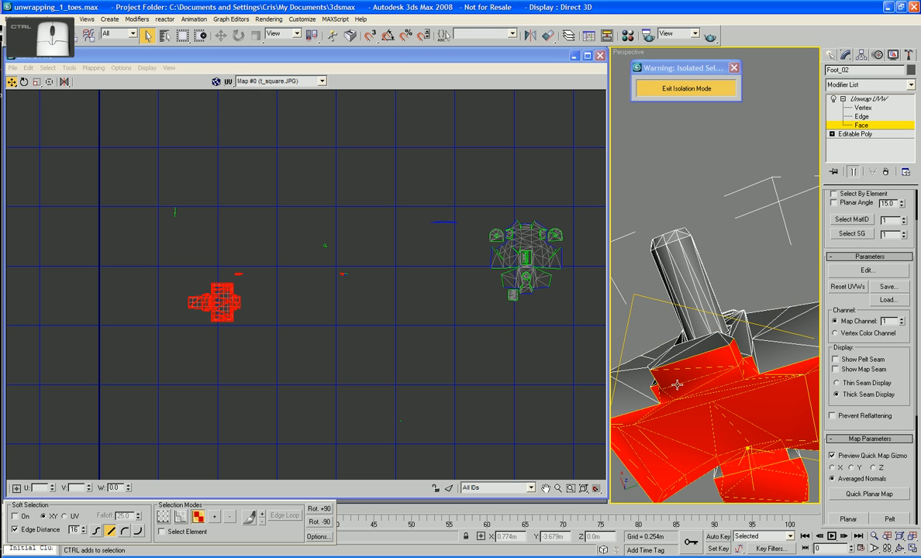
Try to move the selected underside faces slightly away in the UV layout, and undo the move.
scroll(714, 358, "down", 6)
mouse_move(714, 358)
middle_mouse_down("alt")
mouse_move(655, 375)
mouse_move(659, 362)
mouse_move(707, 362)
middle_mouse_up("alt")
middle_click_drag(469, 371, 416, 335)
scroll(417, 335, "down", 4)
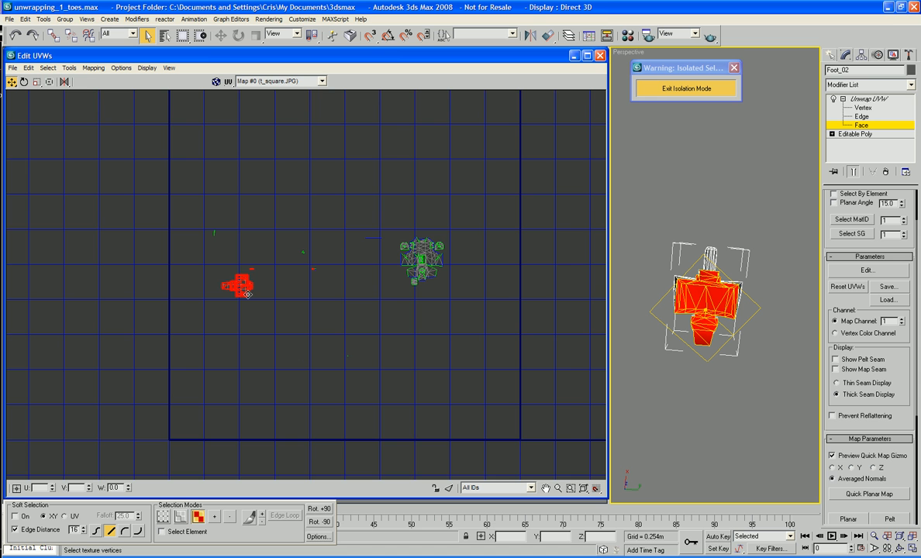
mouse_move(244, 293)
left_mouse_down()
mouse_move(326, 289)
mouse_move(265, 310)
mouse_move(256, 298)
left_mouse_up()
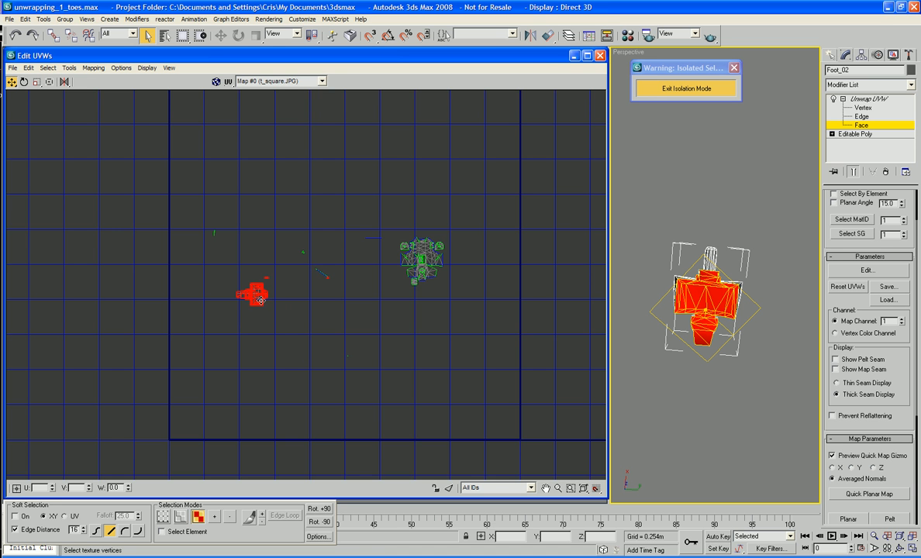
key("ctrl+z")
Add the unselected faces of the small wedge-shaped UV strips to the underside selection.
middle_click_drag(341, 299, 373, 320)
scroll(416, 329, "up", 10)
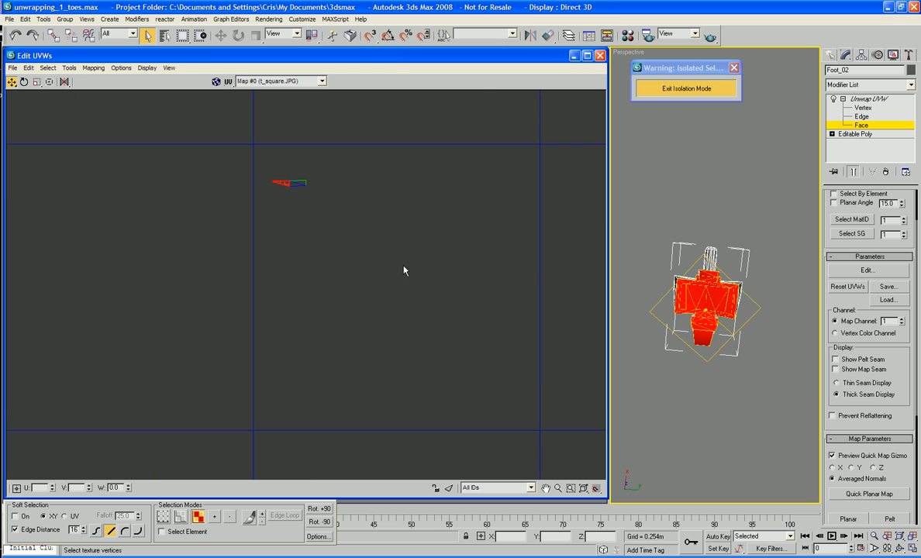
left_click(295, 183, "ctrl")
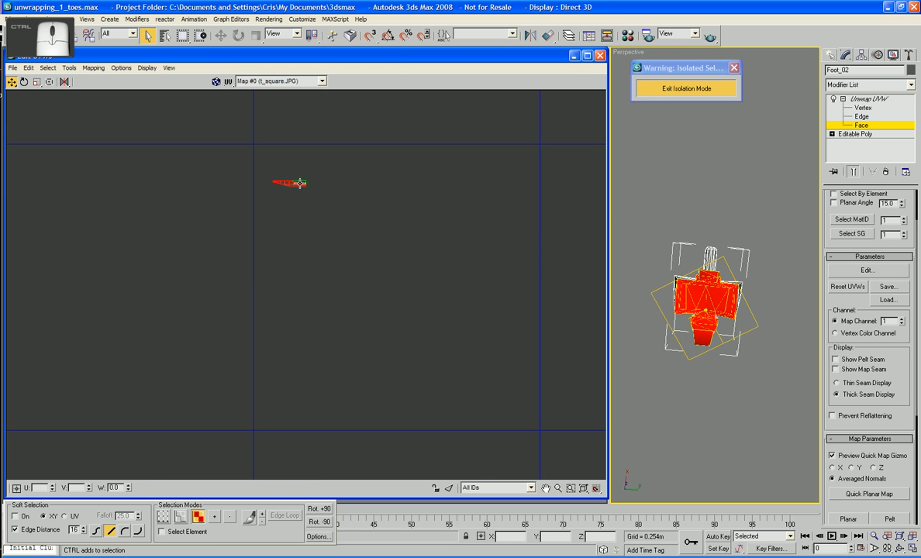
scroll(403, 194, "down", 5)
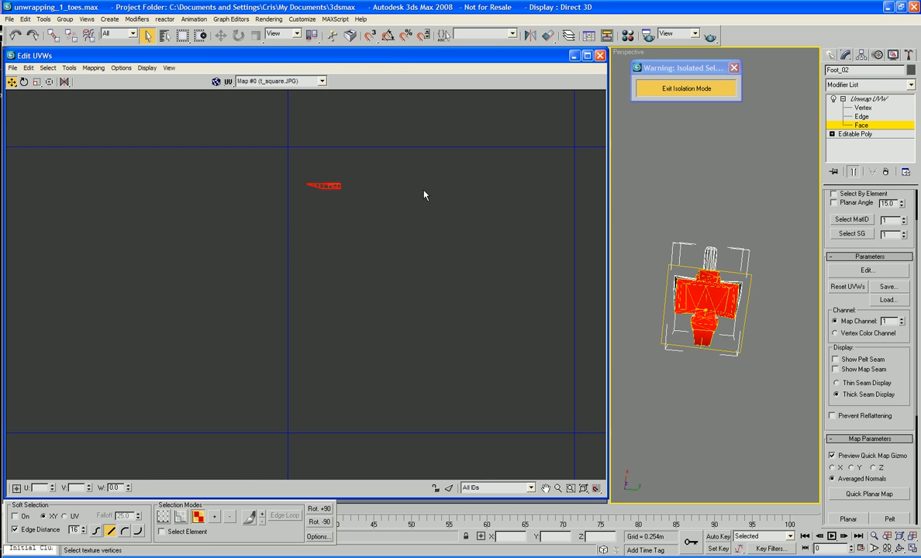
Move the selected underside UV faces into the empty area beyond the main foot cluster, near the UV square's border, and clear the selection.
scroll(431, 274, "down", 3)
middle_click_drag(455, 304, 212, 297)
left_click_drag(46, 253, 437, 243)
scroll(438, 243, "down", 4)
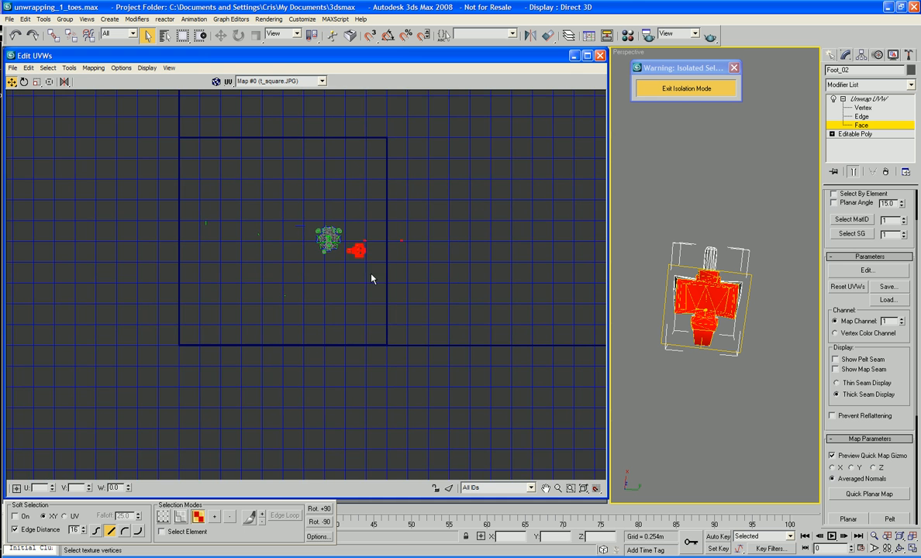
left_click_drag(357, 253, 366, 259)
scroll(395, 256, "up", 5)
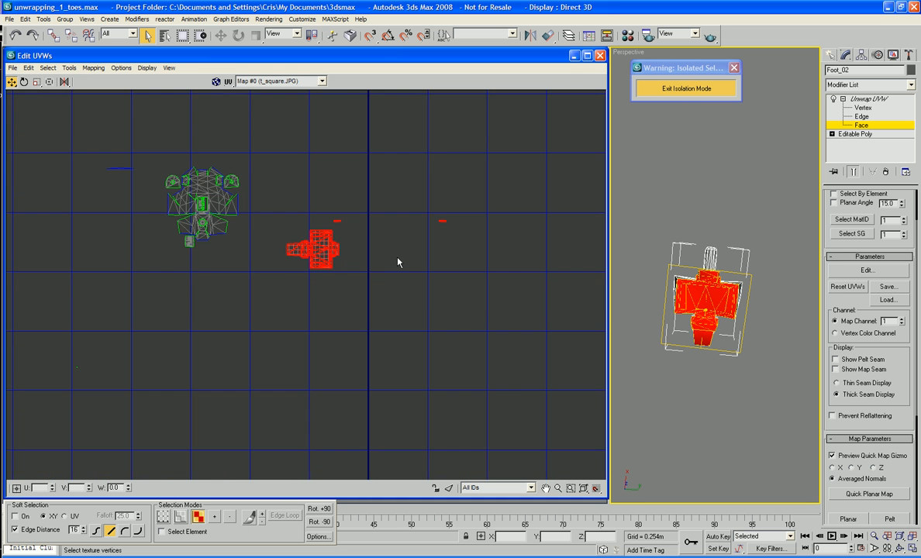
scroll(402, 304, "up", 5)
left_click(295, 282)
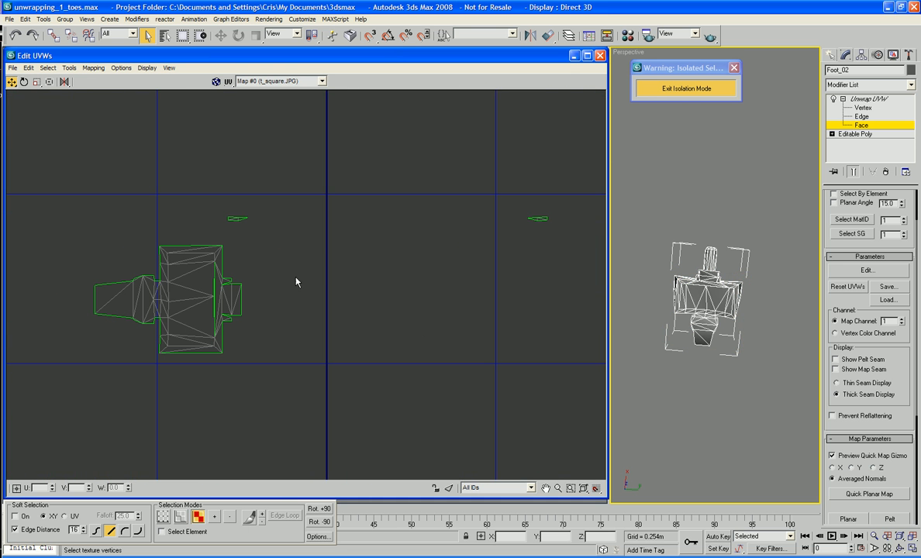
Select the small wedge-shaped strip above the underside panel and rotate it to level its long edges.
left_click(235, 221)
left_click(241, 218)
left_click(265, 248)
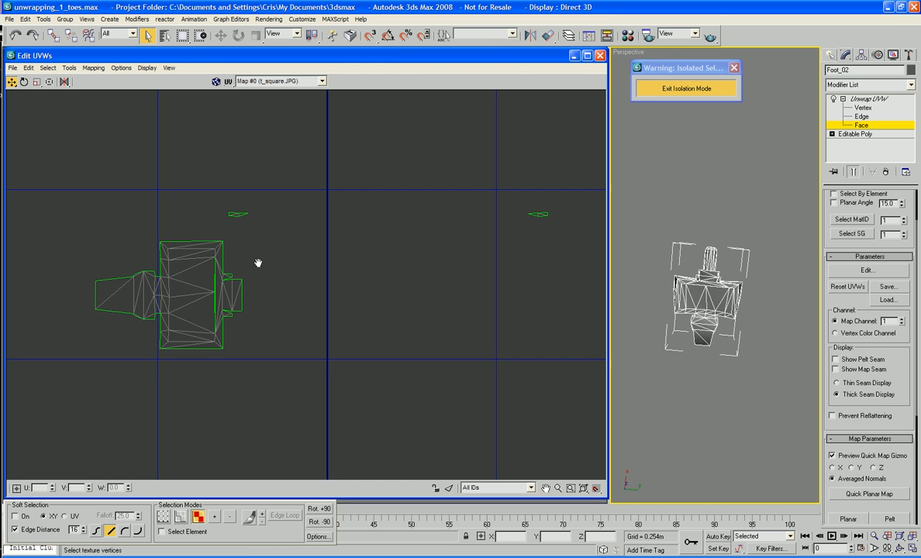
scroll(259, 265, "up", 4)
left_click_drag(193, 189, 269, 230)
right_click(227, 200)
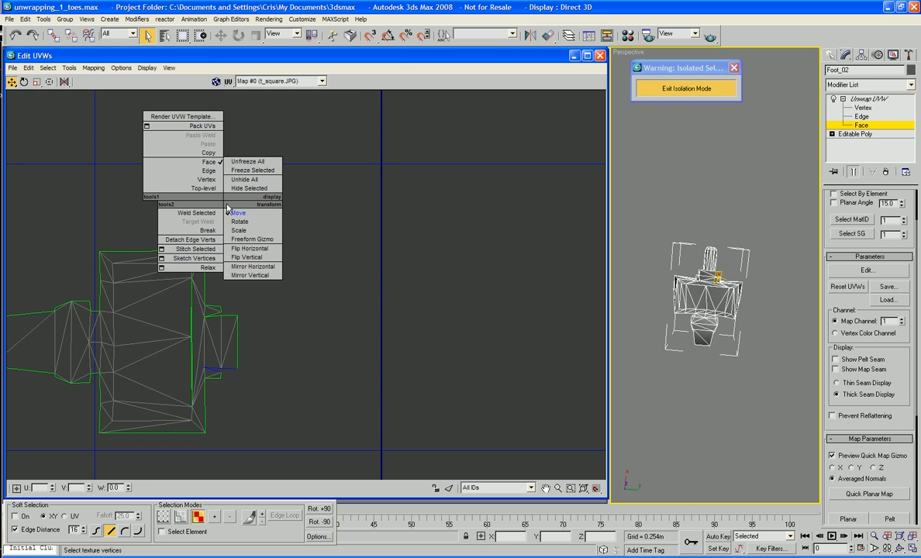
left_click(242, 214)
left_click_drag(223, 204, 252, 16)
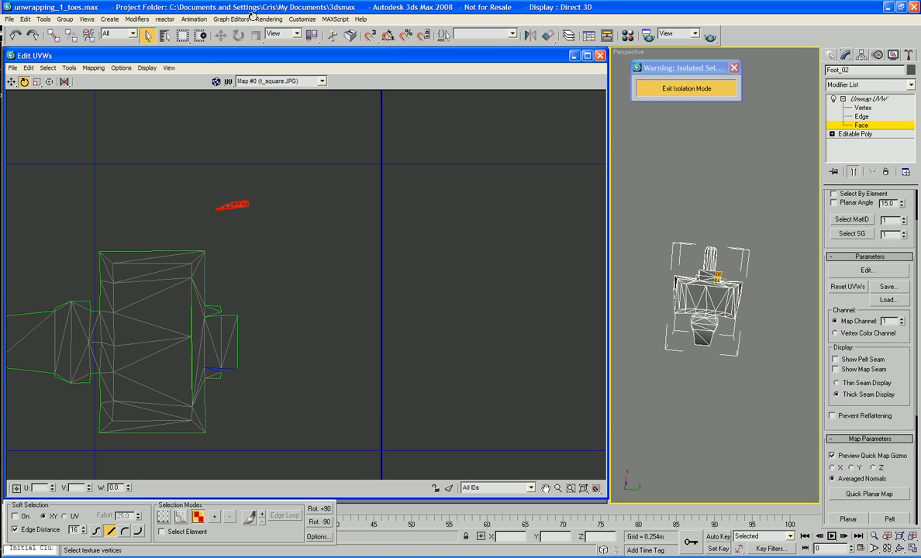
Move the leveled strip beside the lower edge of the panel's short end block and deselect it.
right_click(239, 204)
left_click(242, 214)
left_click_drag(243, 205, 271, 327)
scroll(244, 373, "up", 4)
scroll(266, 356, "up", 3)
right_click(270, 327)
left_click(387, 284)
right_click(307, 307)
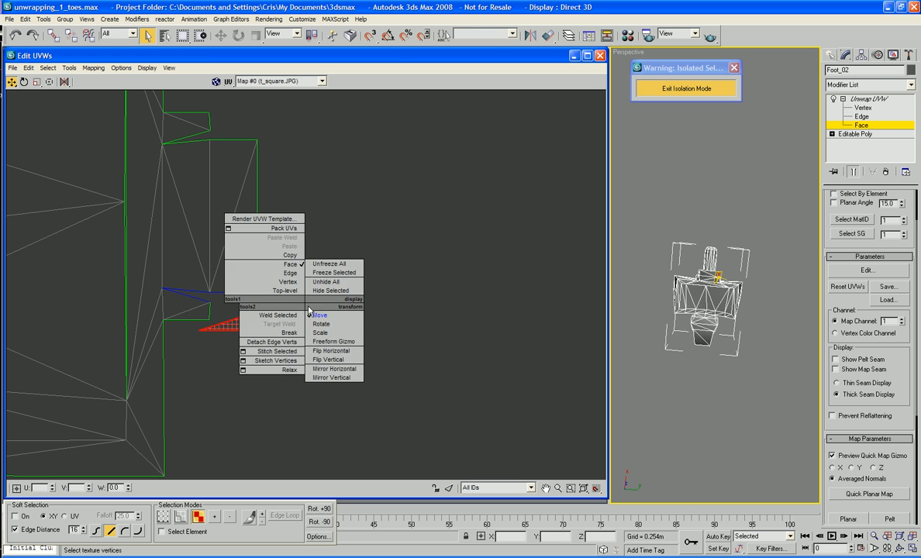
left_click(396, 282)
left_click(396, 282)
Target-weld the strip's vertices to the block's lower edge and neighbouring flank, and align its free corner vertex with the block's end.
right_click(393, 280)
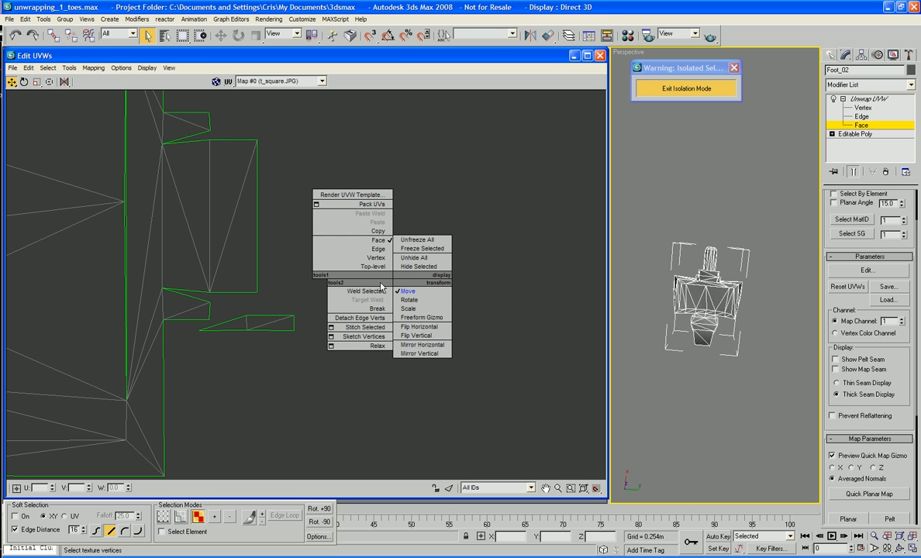
left_click(376, 257)
right_click(376, 257)
left_click(360, 289)
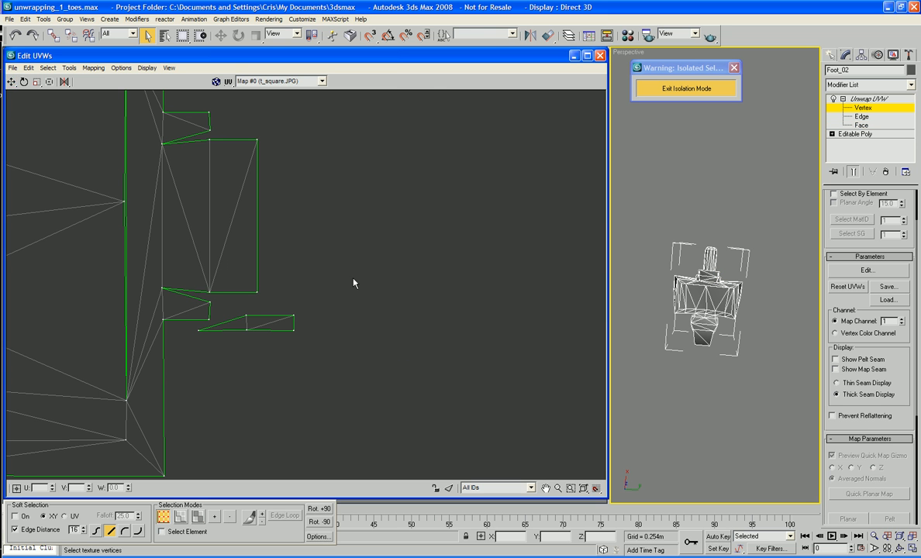
left_click_drag(246, 317, 210, 293)
left_click_drag(245, 330, 209, 301)
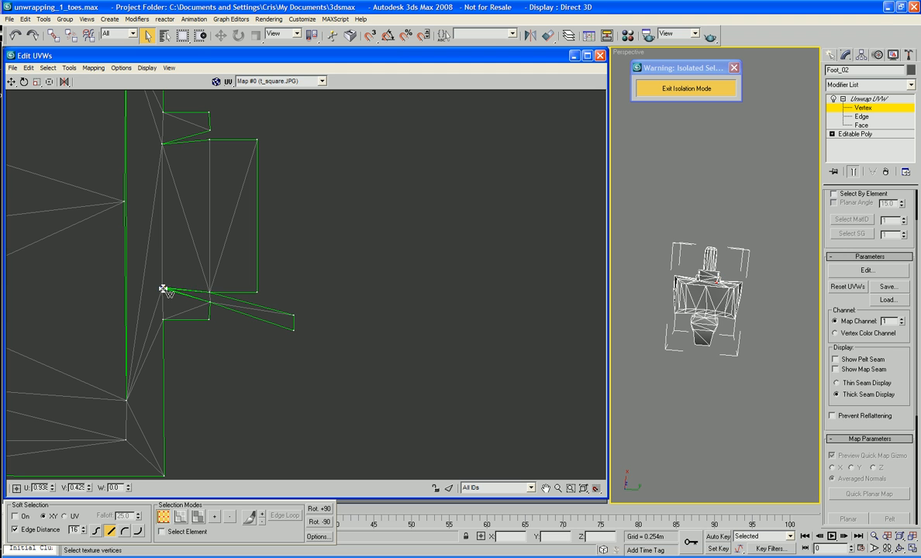
left_click_drag(149, 265, 183, 297)
left_click_drag(295, 317, 256, 293)
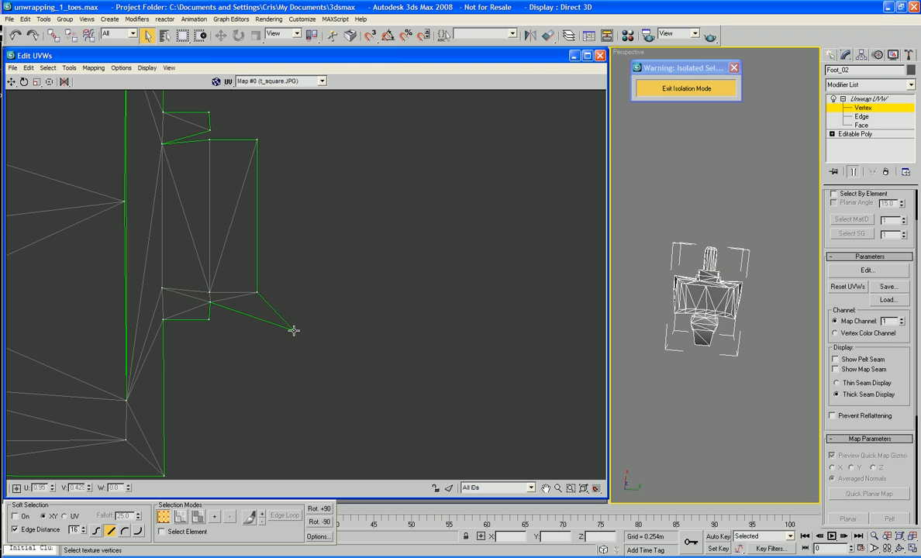
left_click_drag(293, 331, 256, 303)
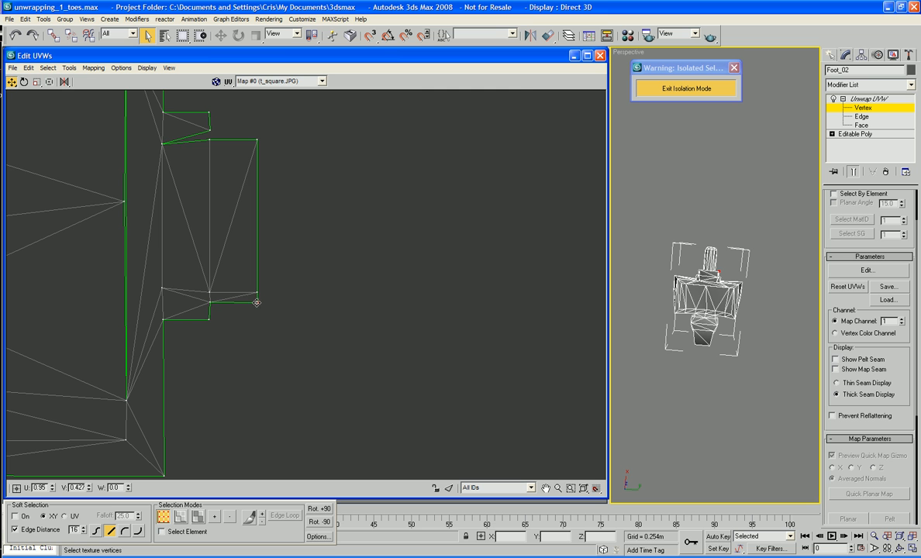
Select the vertices of the other small wedge-shaped strip and move it near the upper edge of the short end block.
scroll(287, 299, "down", 3)
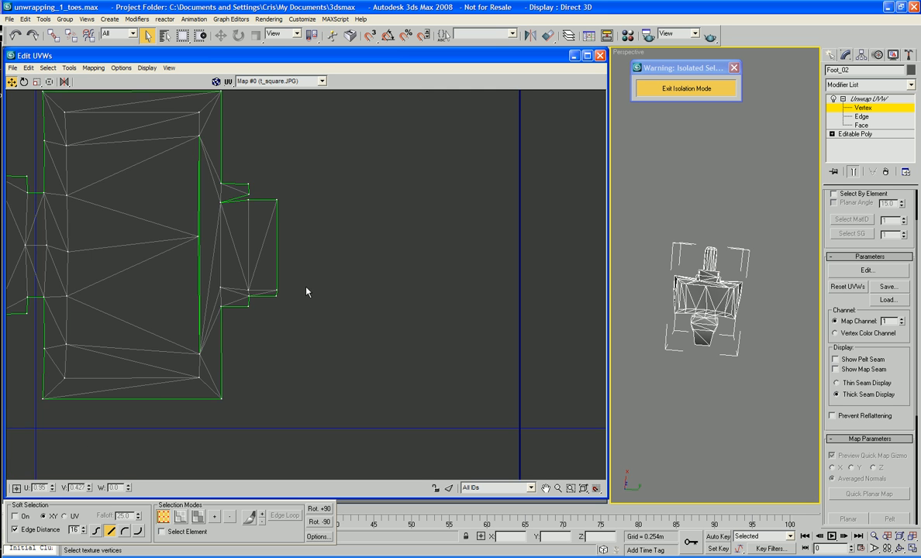
scroll(324, 293, "down", 3)
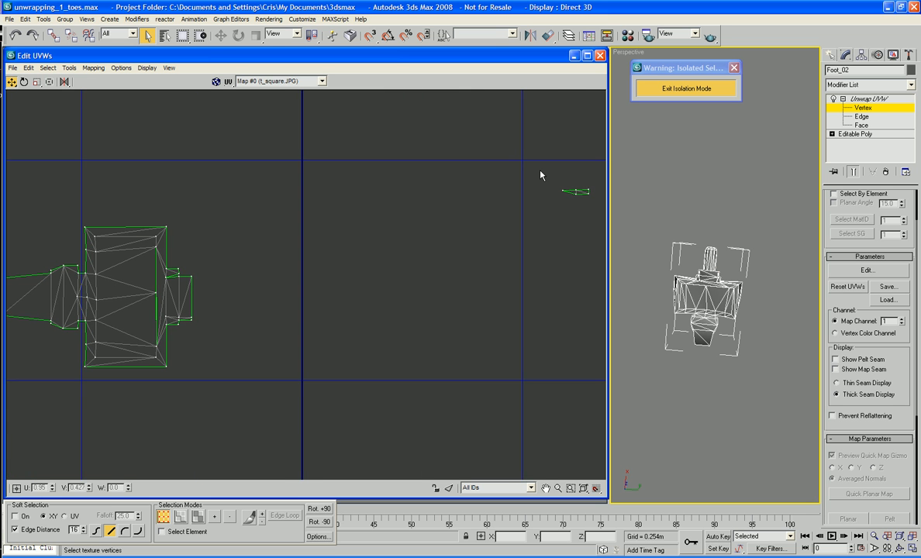
left_click_drag(598, 206, 230, 250)
scroll(355, 315, "up", 6)
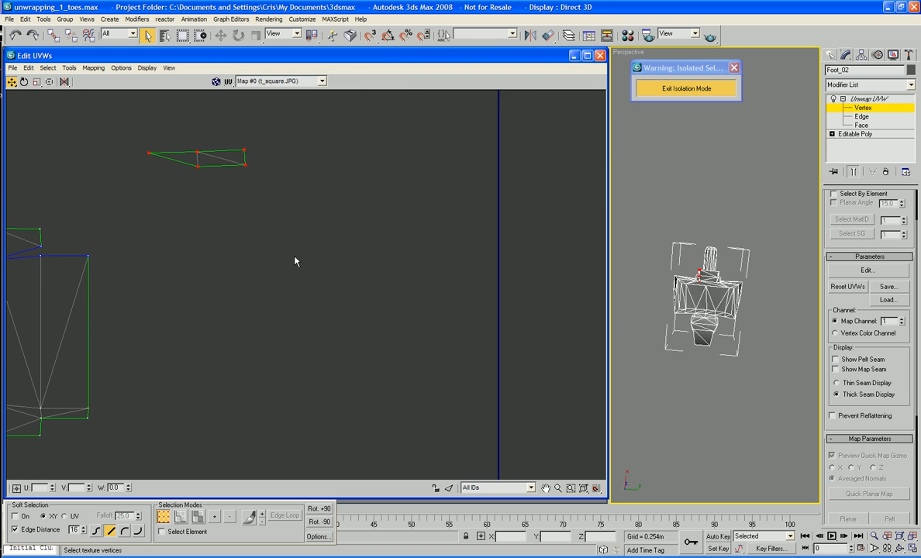
Target-weld this strip's vertices to the block's upper edge and flank, and align its free corner vertex with the block's end.
right_click(346, 260)
left_click(250, 198)
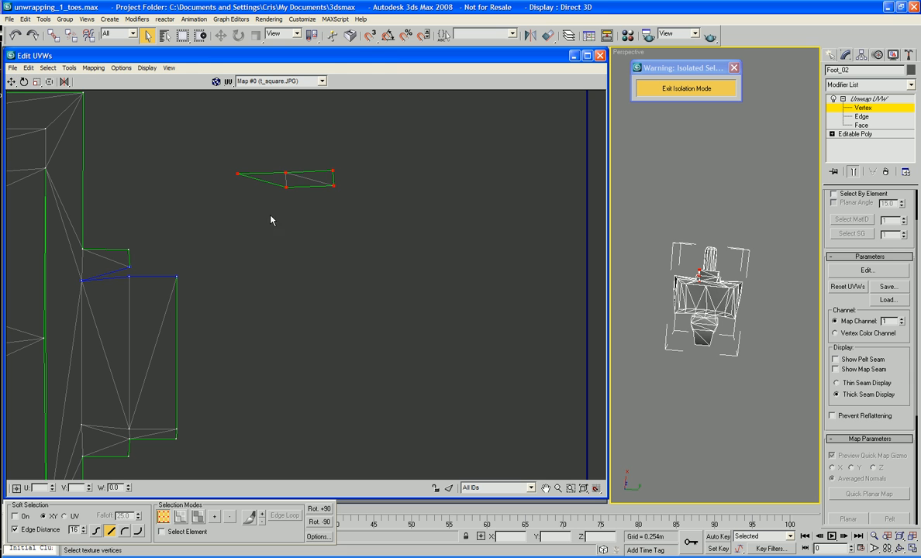
left_click_drag(235, 173, 80, 284)
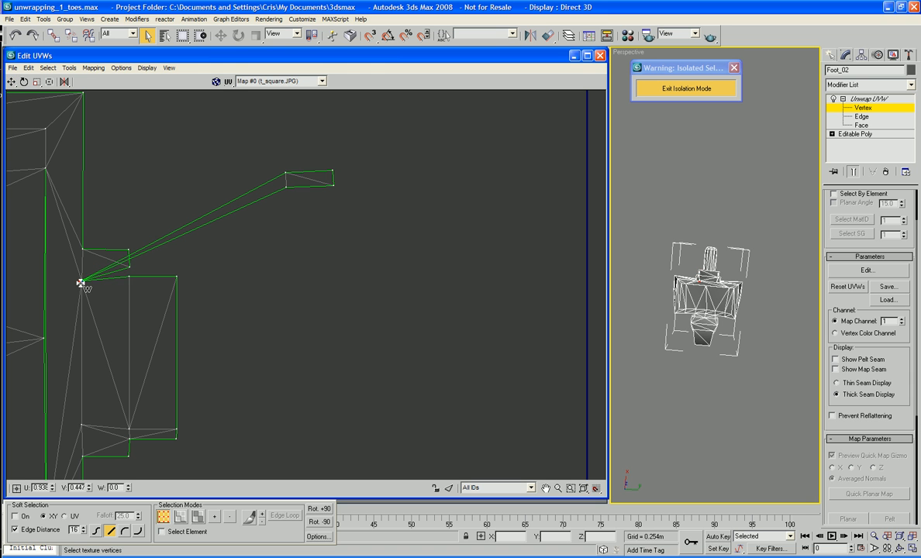
left_click_drag(286, 191, 129, 276)
left_click_drag(287, 174, 129, 266)
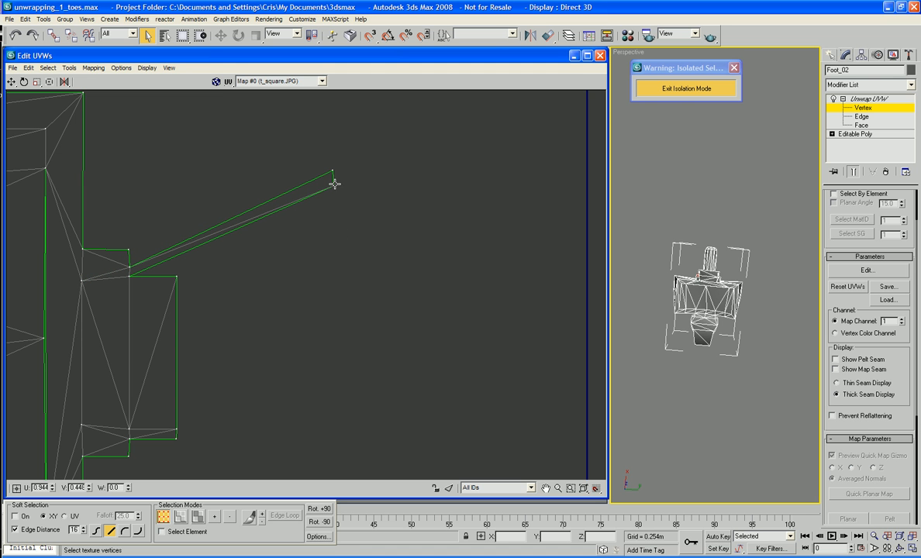
left_click_drag(334, 184, 178, 275)
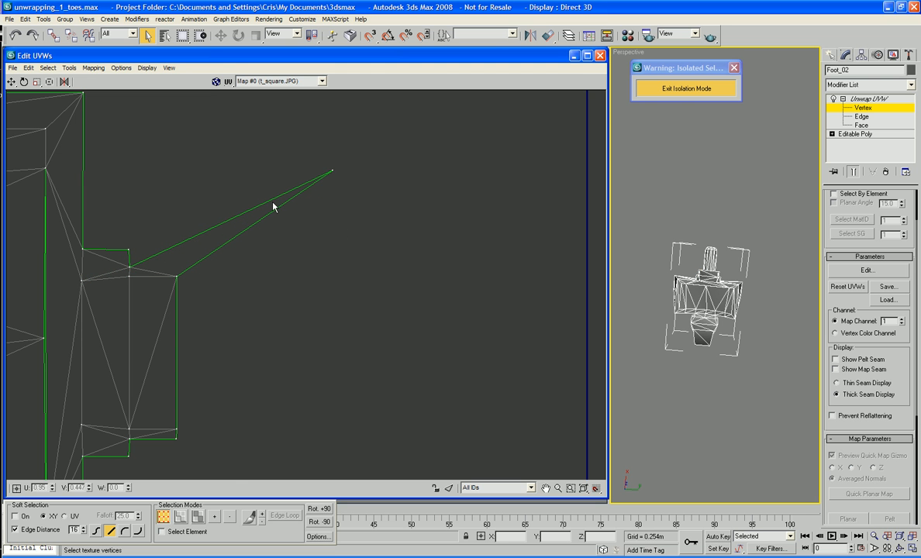
left_click(332, 170)
left_click_drag(332, 169, 176, 265)
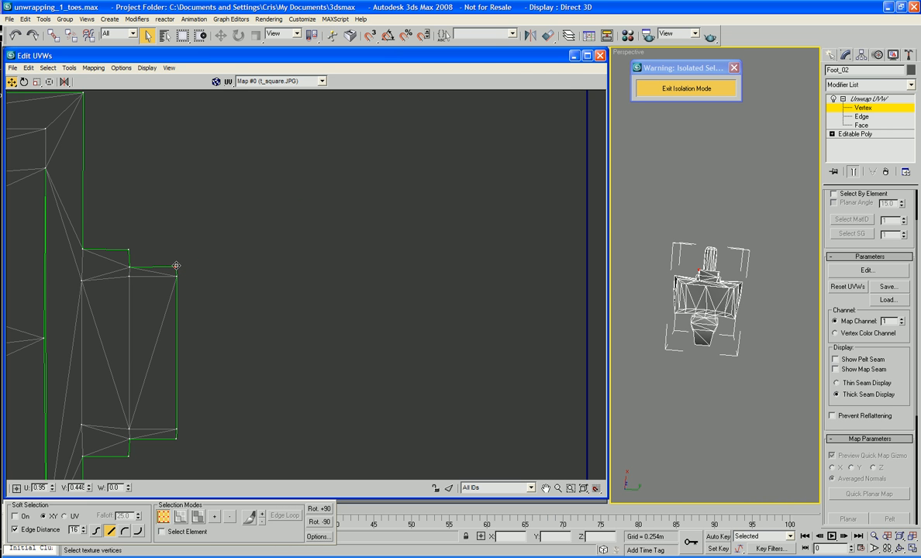
Select all vertices of the welded underside UV island and scale it down uniformly to a little over half its size.
scroll(192, 269, "down", 6)
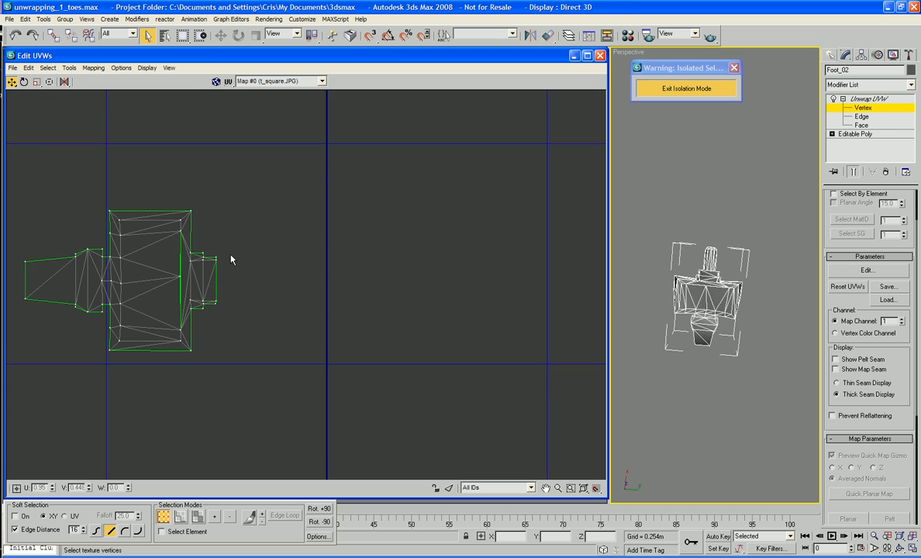
left_click_drag(411, 201, 167, 340)
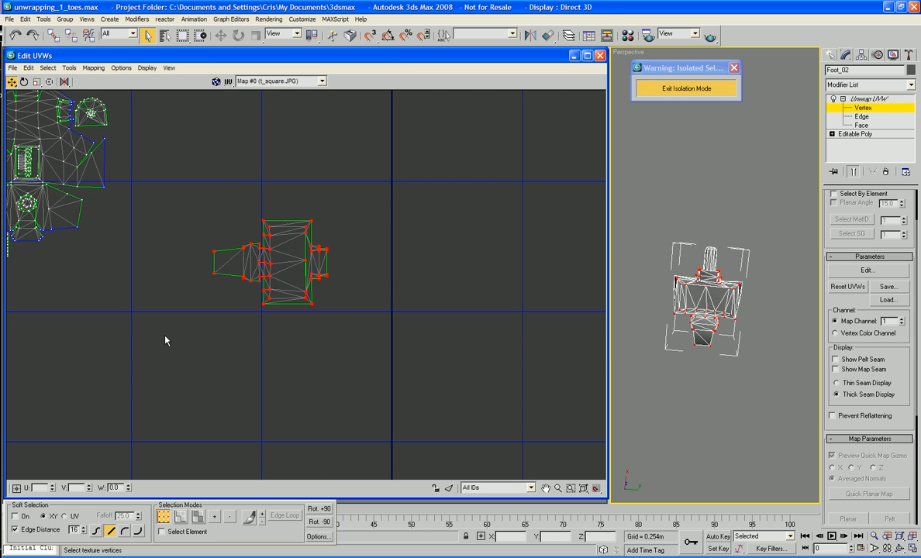
scroll(209, 314, "down", 2)
middle_click_drag(209, 314, 310, 350)
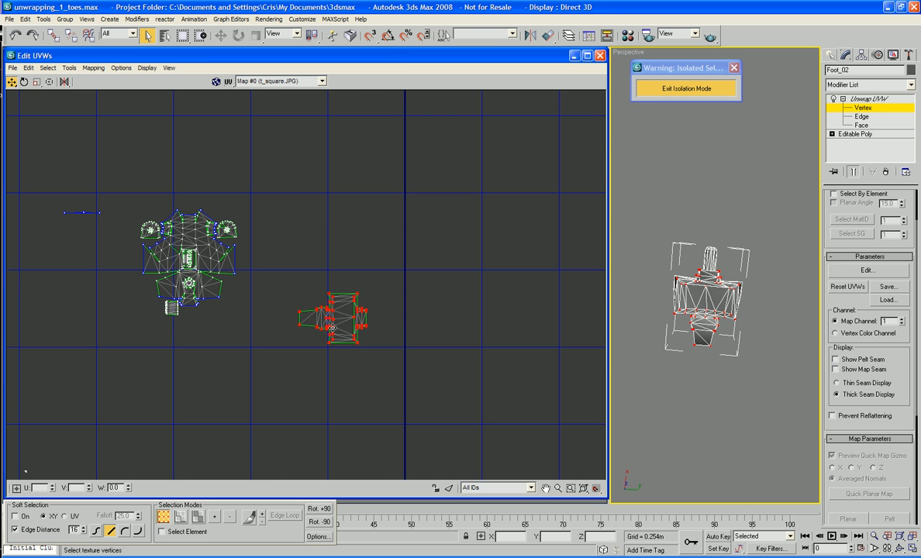
right_click(337, 318)
left_click(353, 346)
left_click_drag(331, 316, 331, 361)
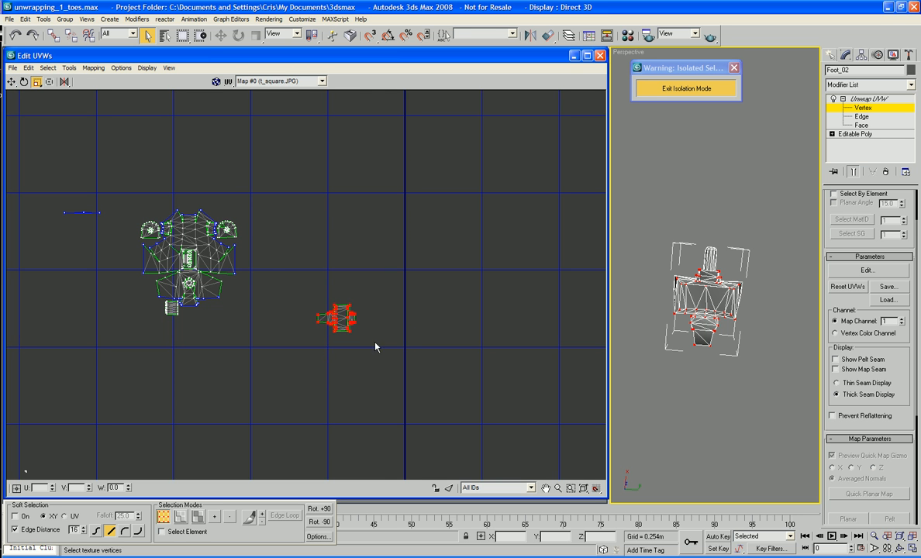
Move the scaled underside UV island next to the lower-right corner of the main cluster and deselect it.
scroll(375, 346, "up", 3)
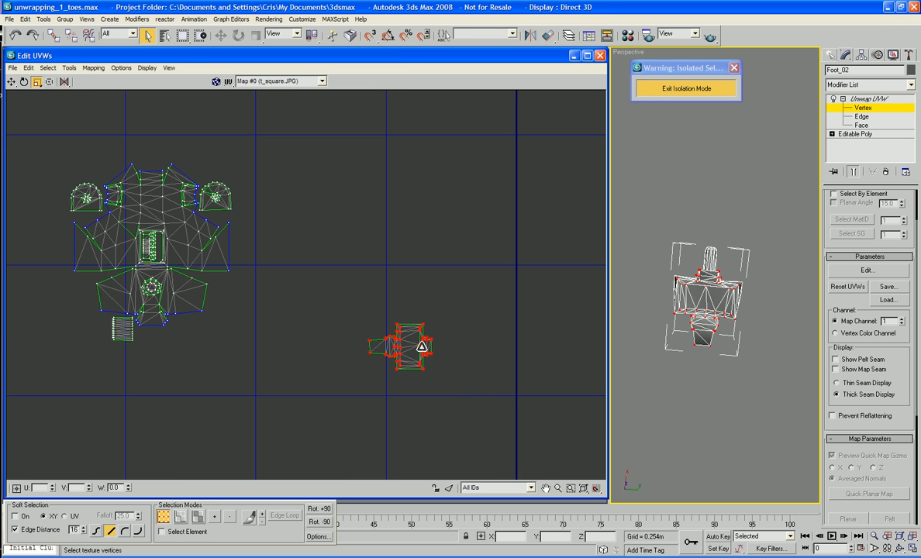
left_click_drag(423, 339, 229, 317)
right_click(425, 354)
left_click(428, 358)
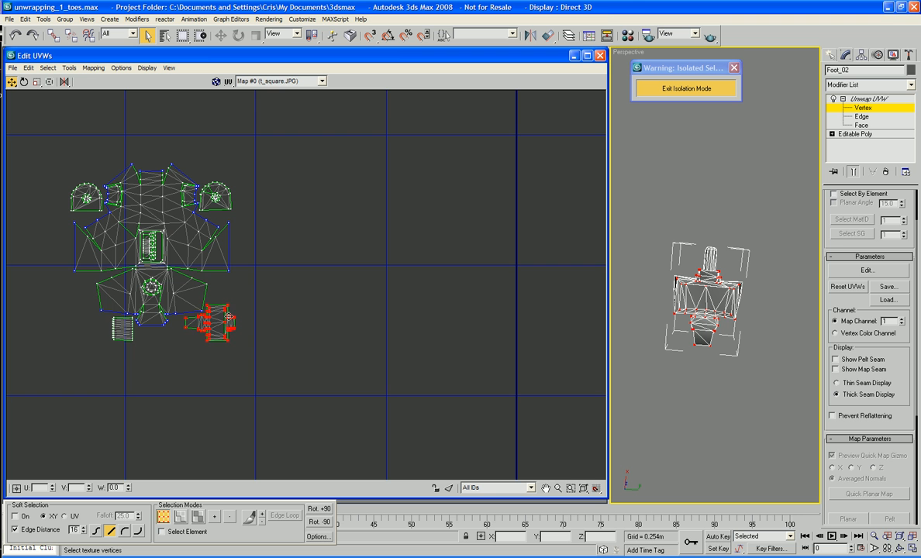
left_click(279, 317)
Select the vertices of the long thin sliver left of the main cluster and move it beside the underside island.
scroll(281, 315, "down", 6)
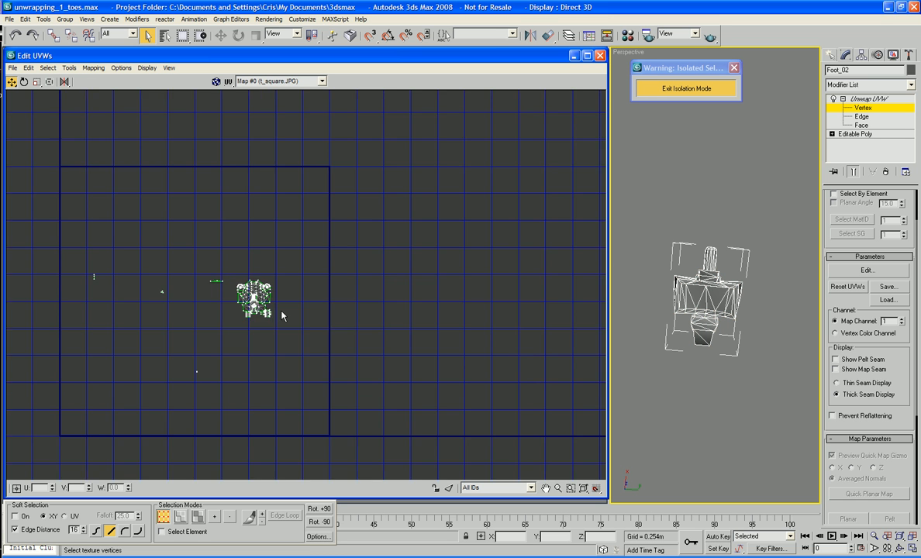
scroll(314, 312, "up", 4)
middle_click_drag(275, 308, 315, 321)
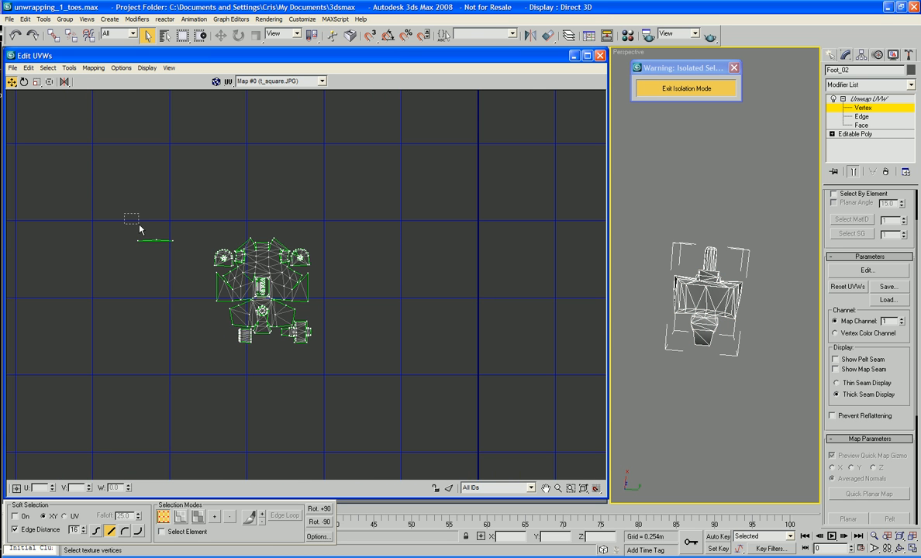
left_click_drag(140, 229, 358, 321)
scroll(434, 379, "up", 3)
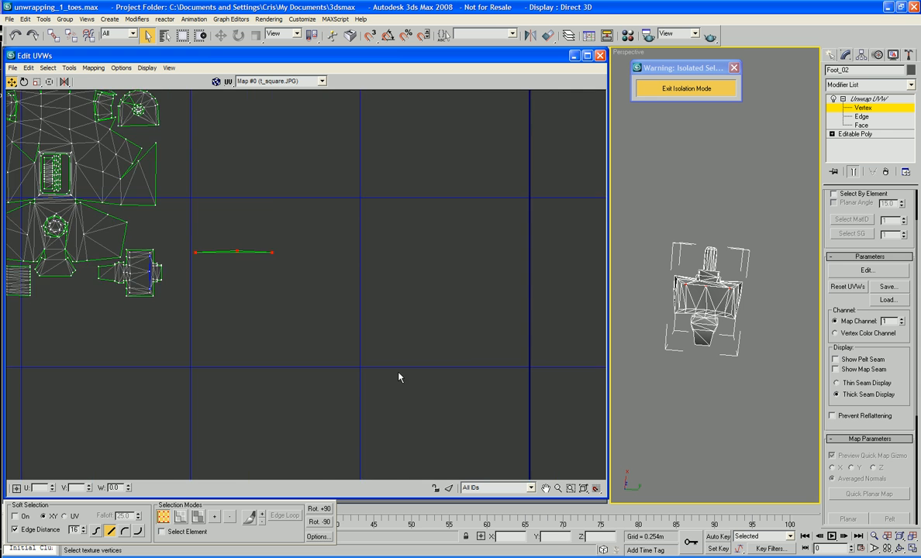
middle_click_drag(384, 369, 469, 381)
scroll(469, 380, "up", 3)
middle_click_drag(414, 349, 551, 415)
middle_click_drag(311, 301, 398, 356)
scroll(351, 319, "up", 2)
scroll(398, 355, "up", 2)
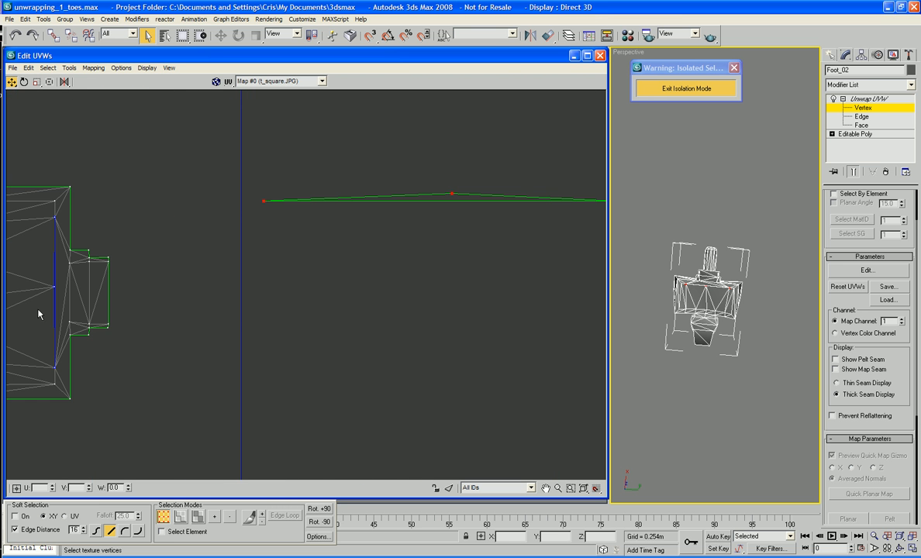
Nudge the middle vertex of the underside block's inner seam to open a gap, and target-weld the sliver's three vertices into it.
left_click(54, 287)
left_click_drag(53, 287, 51, 286)
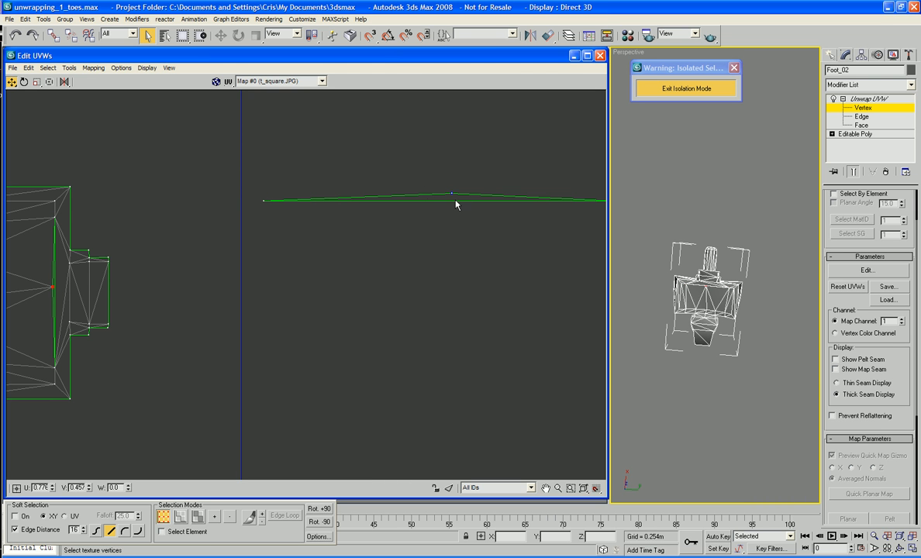
left_click(411, 159)
right_click(363, 163)
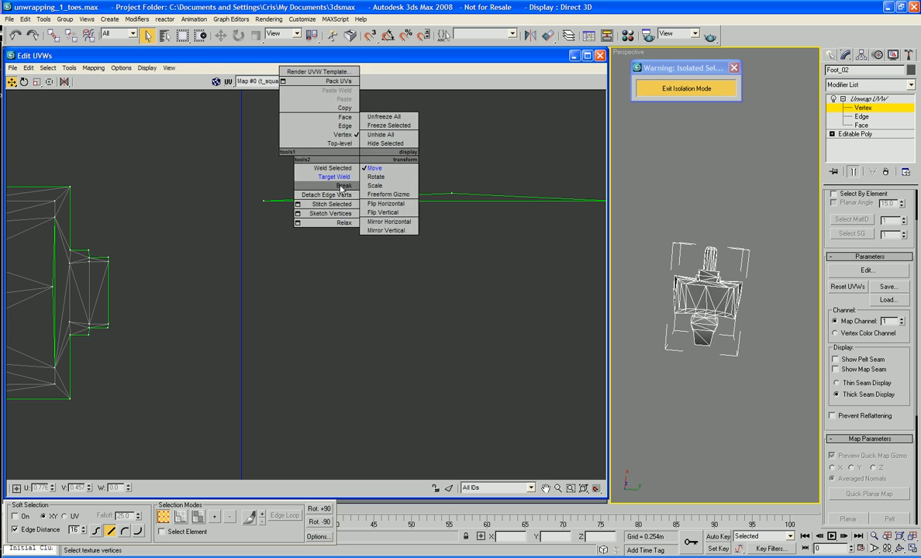
left_click(340, 181)
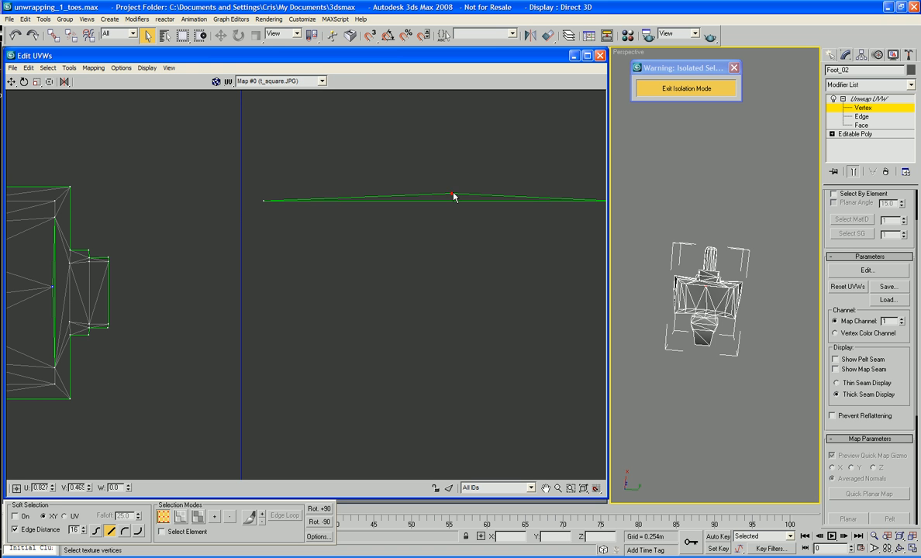
left_click_drag(453, 193, 51, 288)
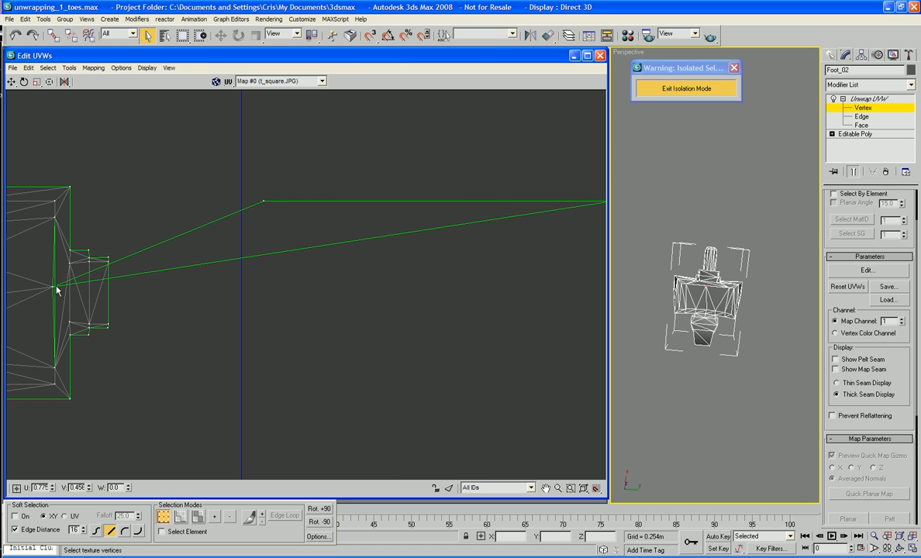
left_click_drag(264, 201, 53, 367)
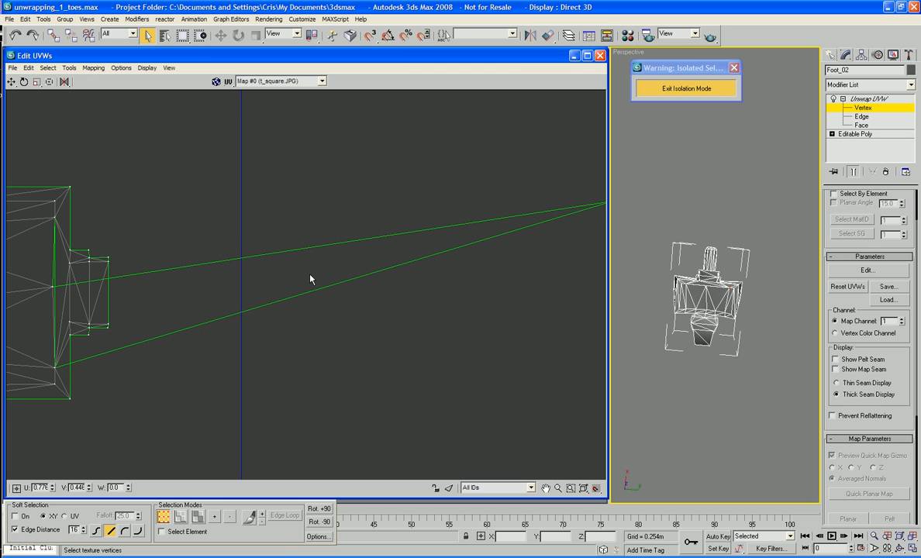
middle_click_drag(339, 276, 292, 284)
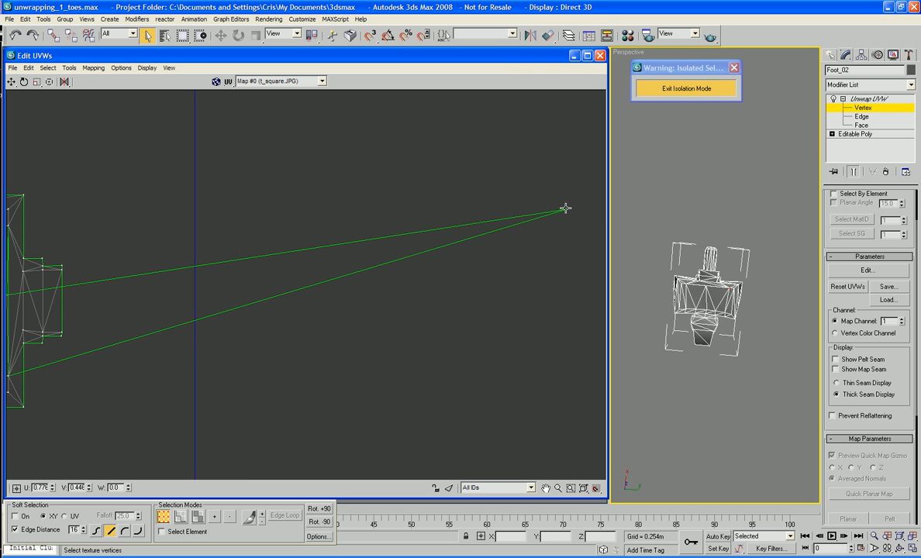
left_click_drag(565, 208, 10, 225)
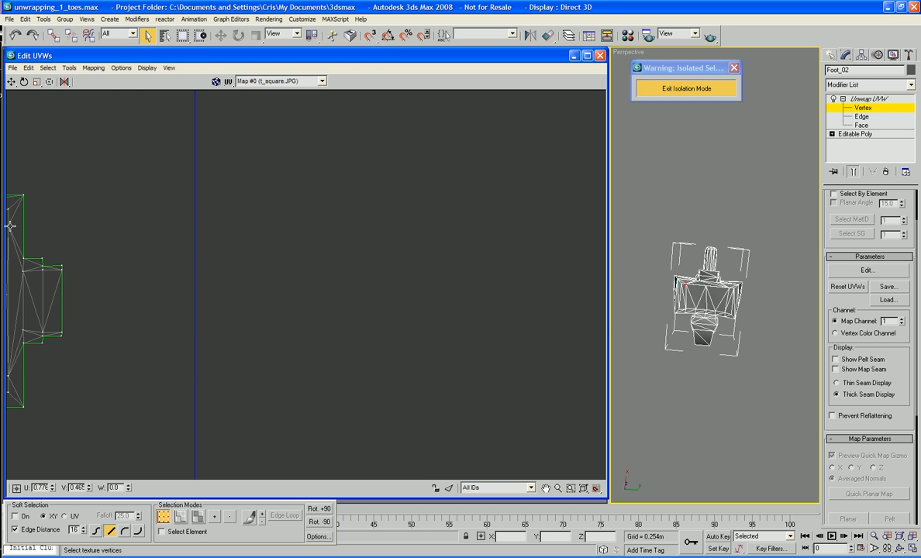
Select the tiny stray UV face below and left of the main cluster in face mode, and locate it on the model.
scroll(164, 263, "down", 6)
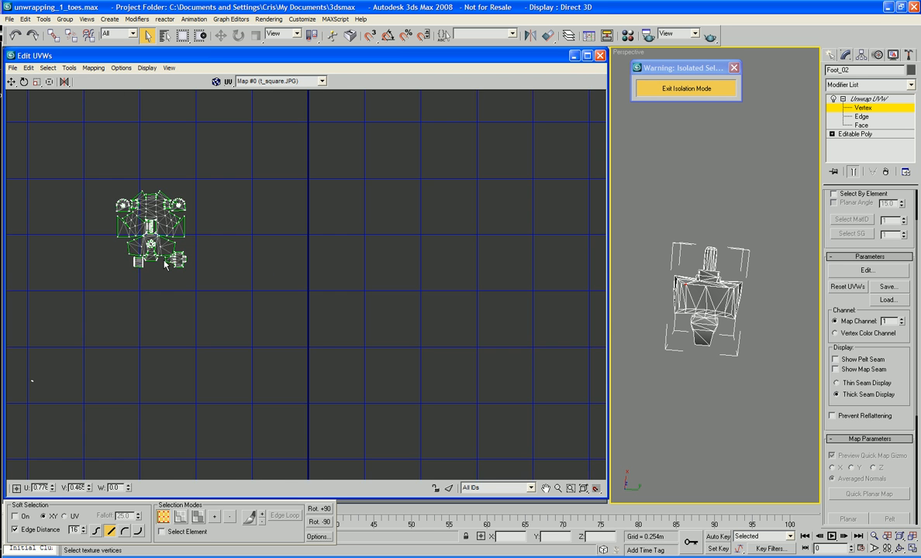
middle_click_drag(168, 189, 326, 260)
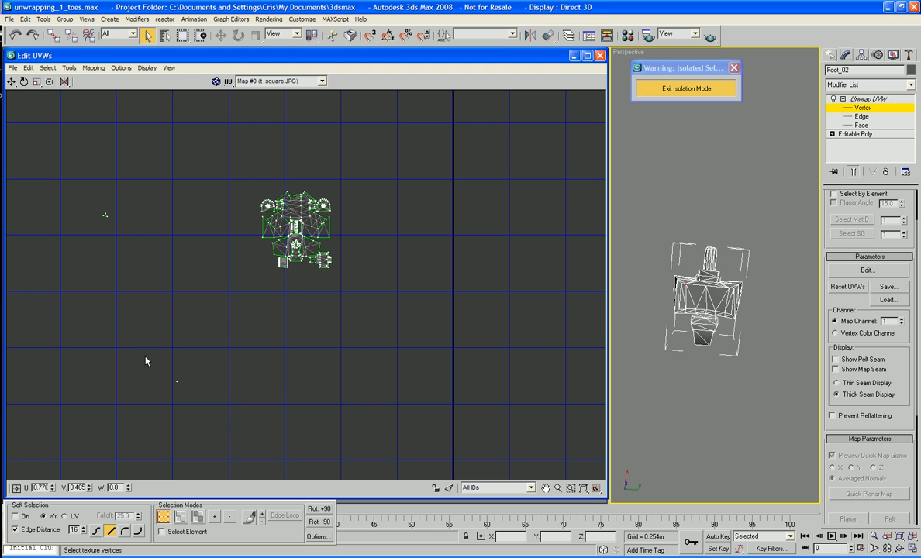
key("w")
right_click(187, 392)
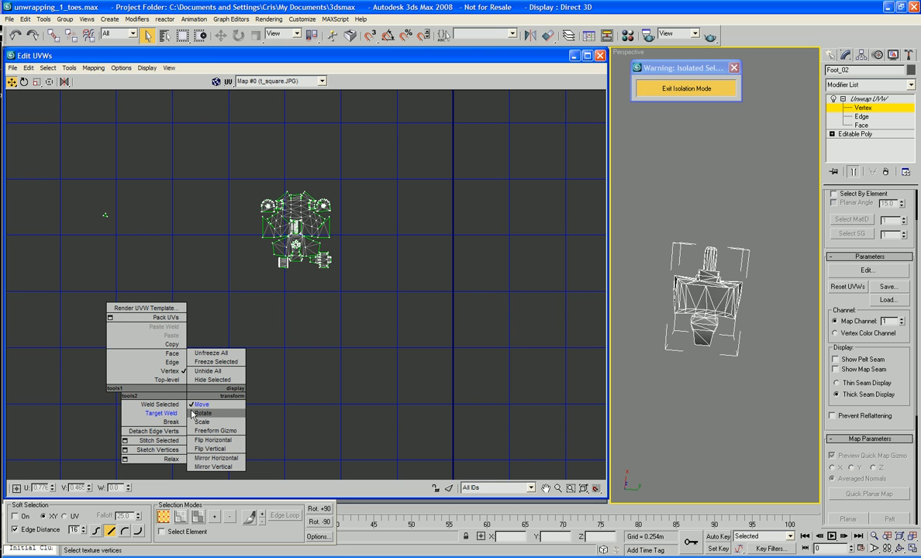
left_click_drag(159, 338, 208, 414)
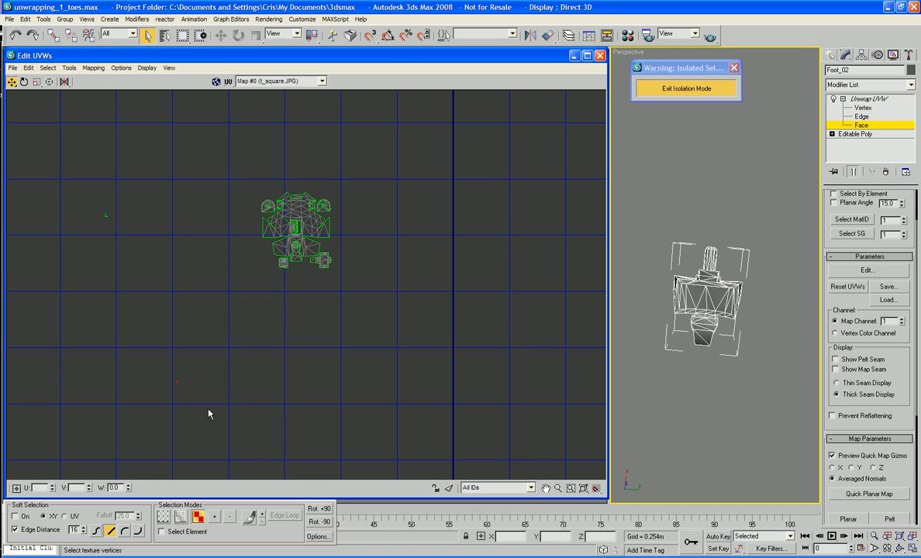
middle_click_drag(658, 362, 664, 405, "alt")
scroll(663, 405, "up", 10)
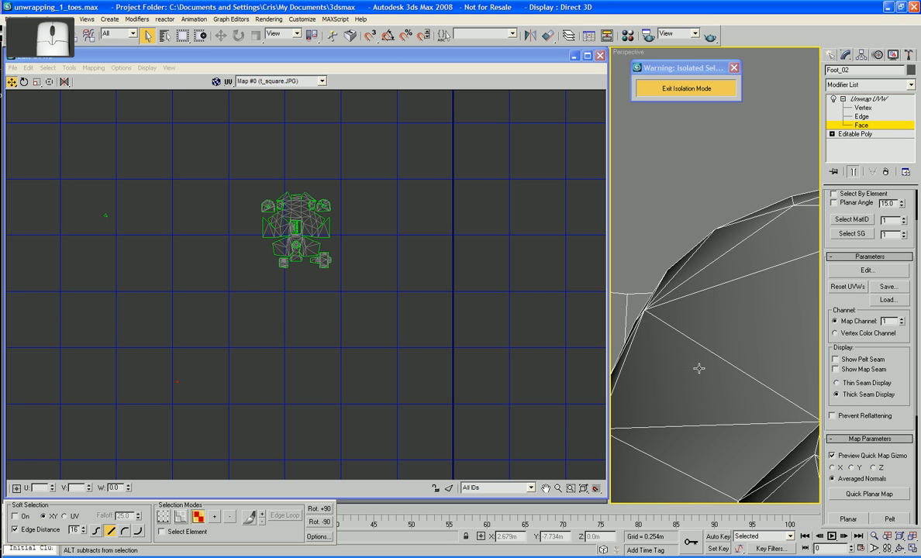
scroll(682, 357, "down", 8)
middle_click_drag(682, 357, 704, 329, "alt")
scroll(697, 332, "up", 10)
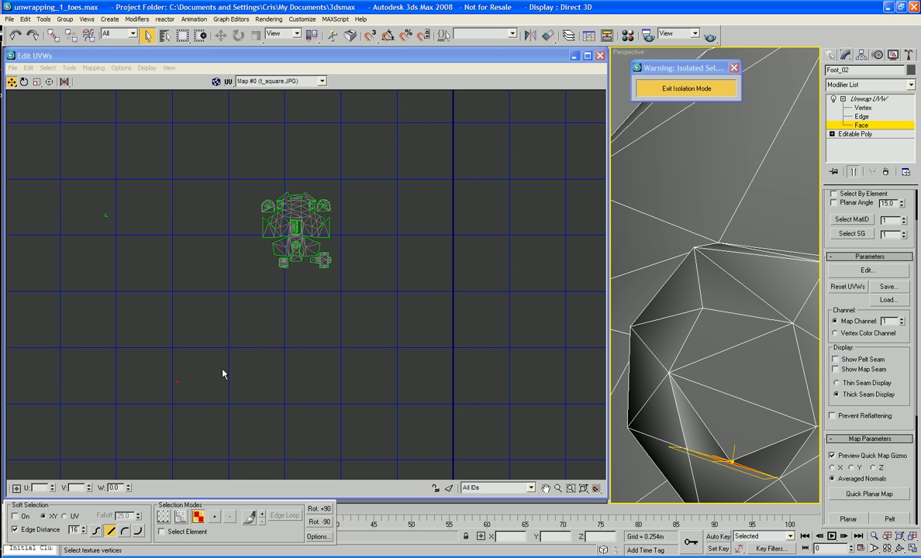
Move the selected tiny face onto the right-hand arched island, just below its central ring.
scroll(225, 365, "up", 2)
scroll(242, 341, "up", 5)
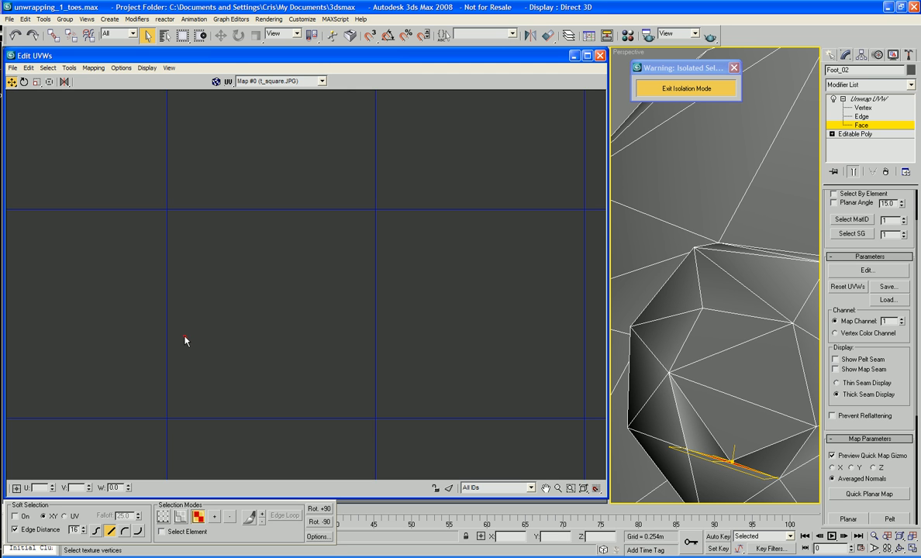
mouse_move(354, 127)
middle_mouse_down()
mouse_move(309, 288)
mouse_move(309, 360)
middle_mouse_up()
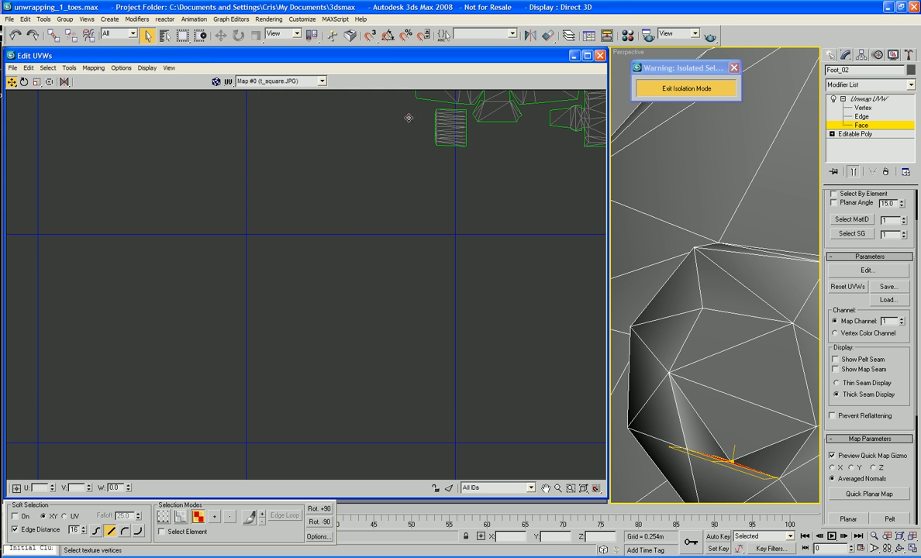
middle_click_drag(698, 233, 604, 147)
middle_click_drag(468, 161, 299, 392)
scroll(317, 414, "down", 2)
middle_click_drag(288, 313, 356, 396)
scroll(356, 395, "up", 3)
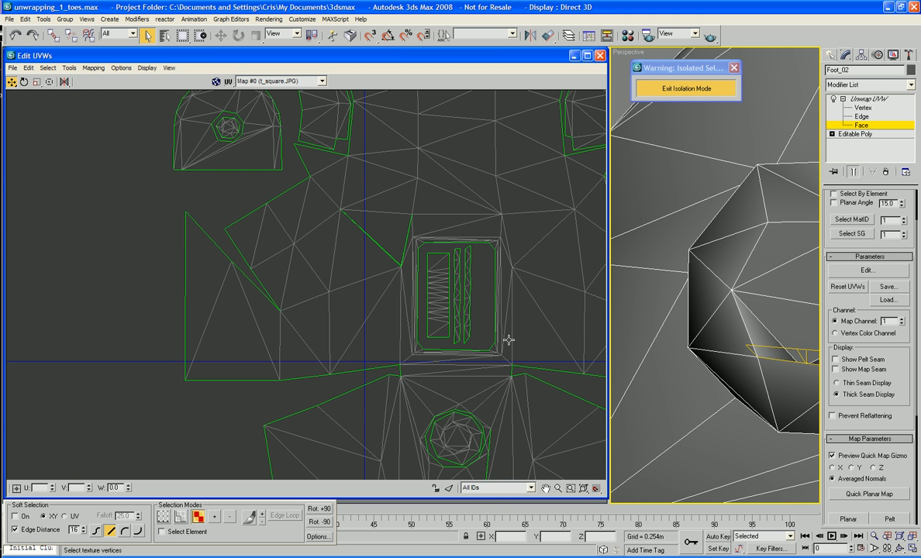
middle_click_drag(540, 243, 394, 140)
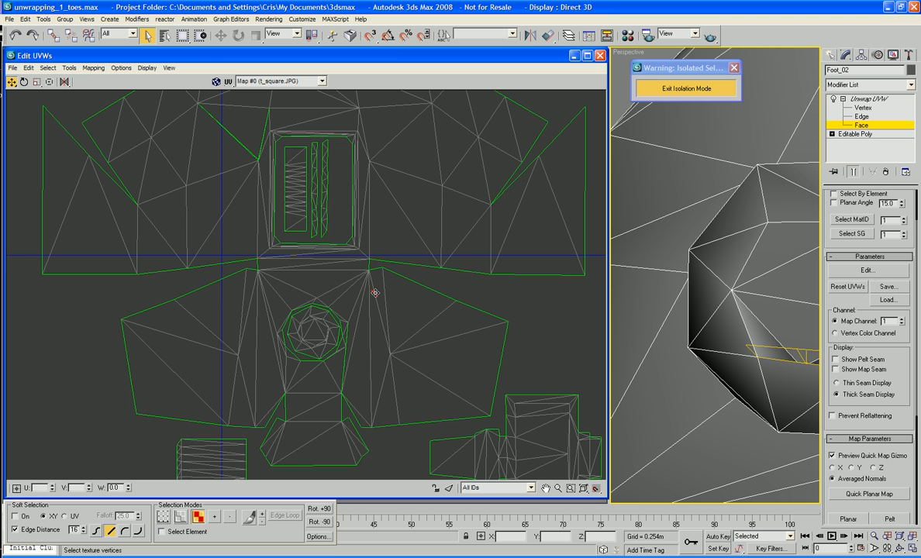
middle_click_drag(546, 105, 380, 347)
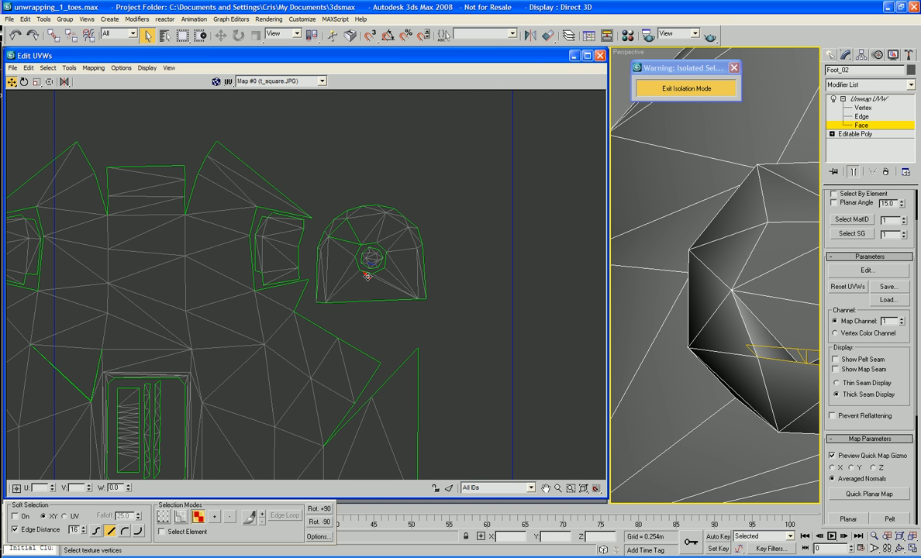
scroll(362, 302, "up", 5)
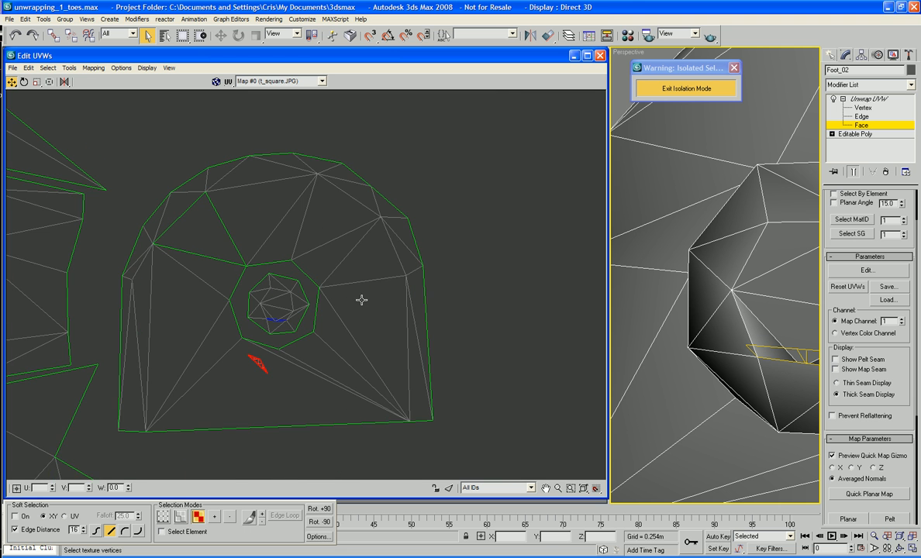
middle_click_drag(395, 299, 432, 296)
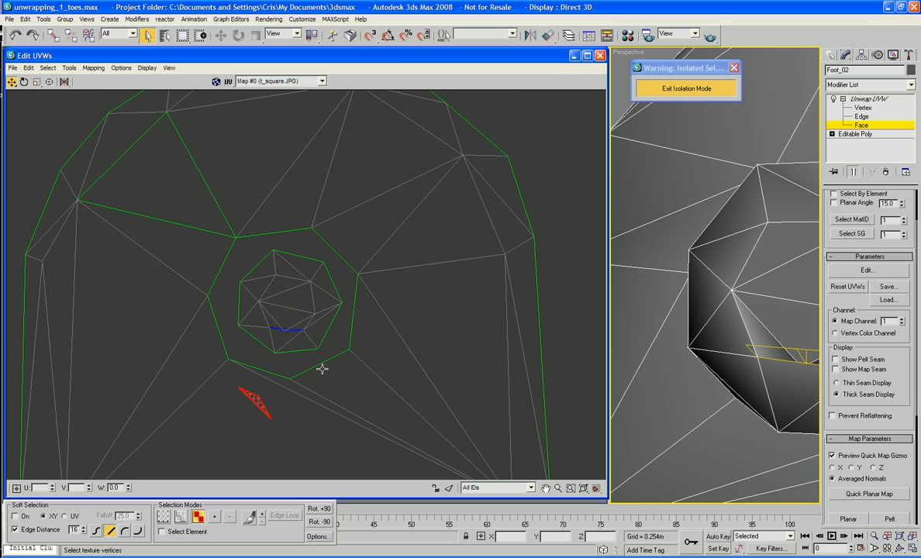
Nudge the middle vertex of the seam inside the arched island's ring to open it, and target-weld the tiny face's three vertices there.
left_click(284, 343)
right_click(280, 334)
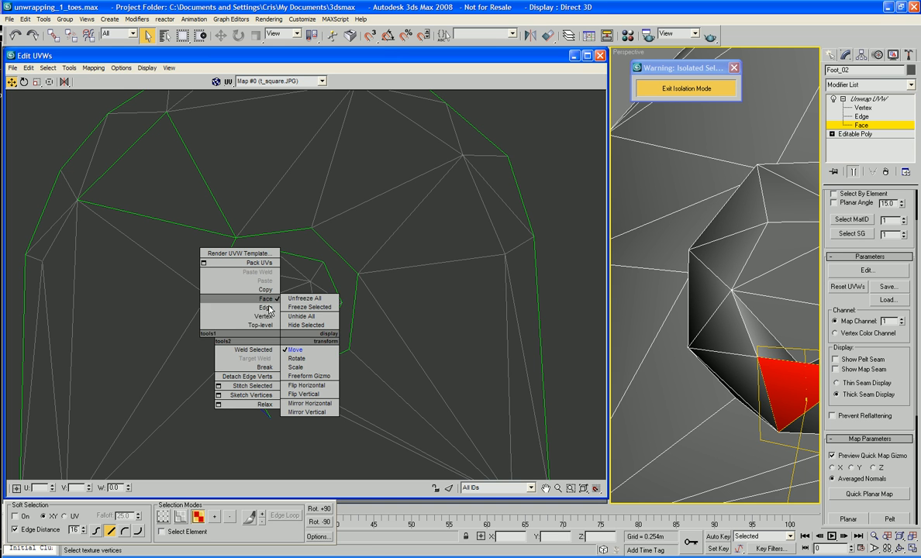
left_click(263, 316)
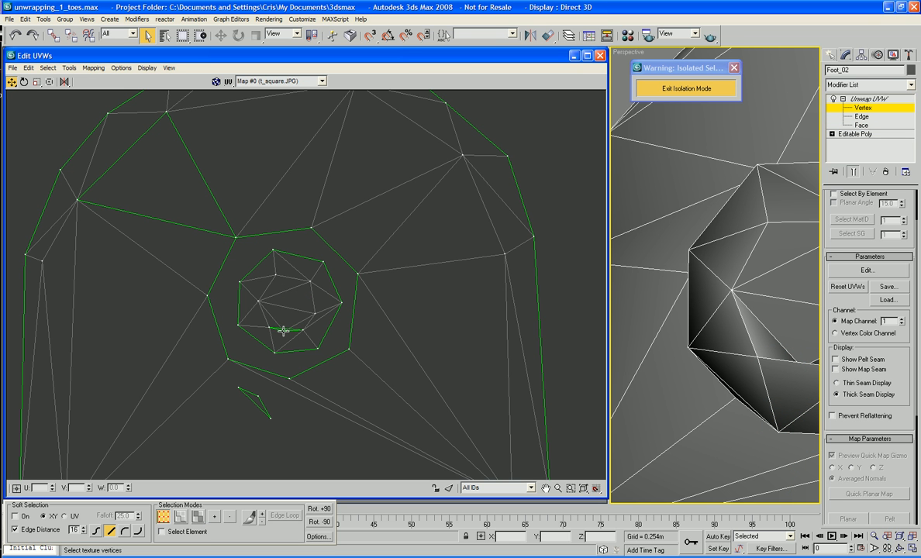
left_click(284, 326)
right_click(265, 393)
left_click(251, 414)
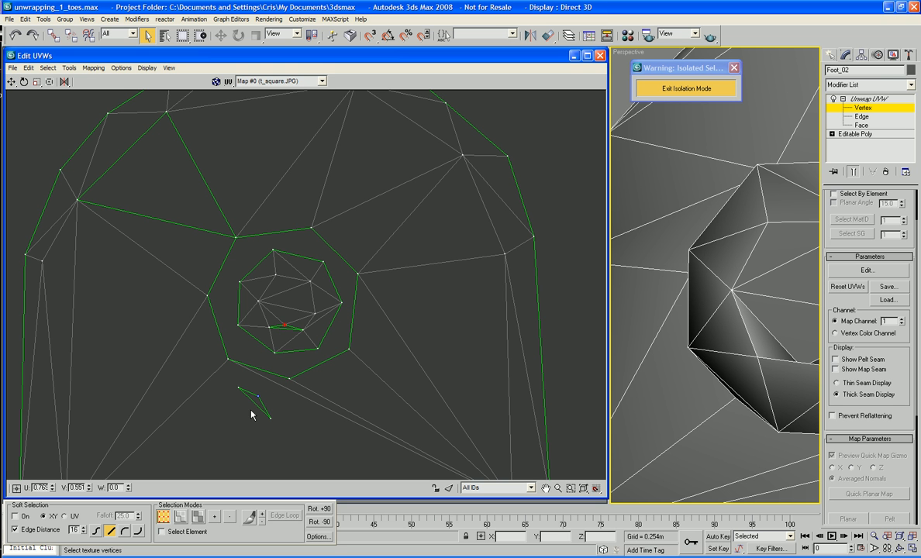
left_click_drag(257, 398, 284, 326)
left_click_drag(228, 360, 269, 326)
left_click_drag(272, 416, 317, 335)
Select the stray triangular UV face far left of the main cluster in face mode, and locate it on the model.
scroll(386, 361, "down", 4)
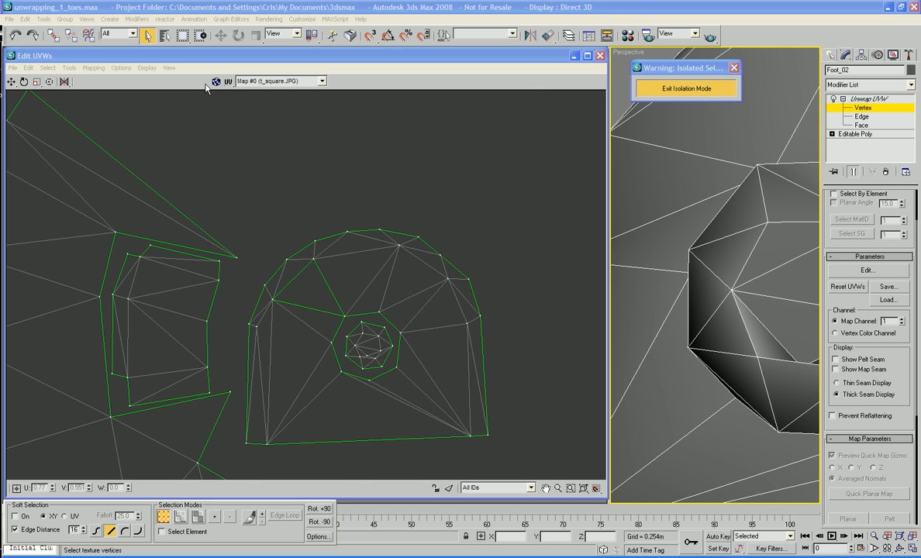
middle_click_drag(480, 178, 482, 178)
scroll(487, 175, "down", 8)
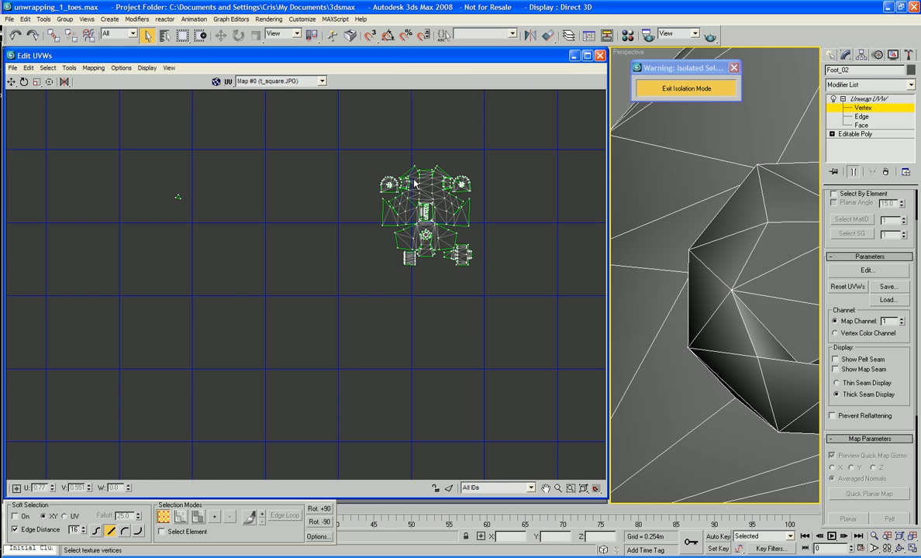
scroll(275, 194, "up", 1)
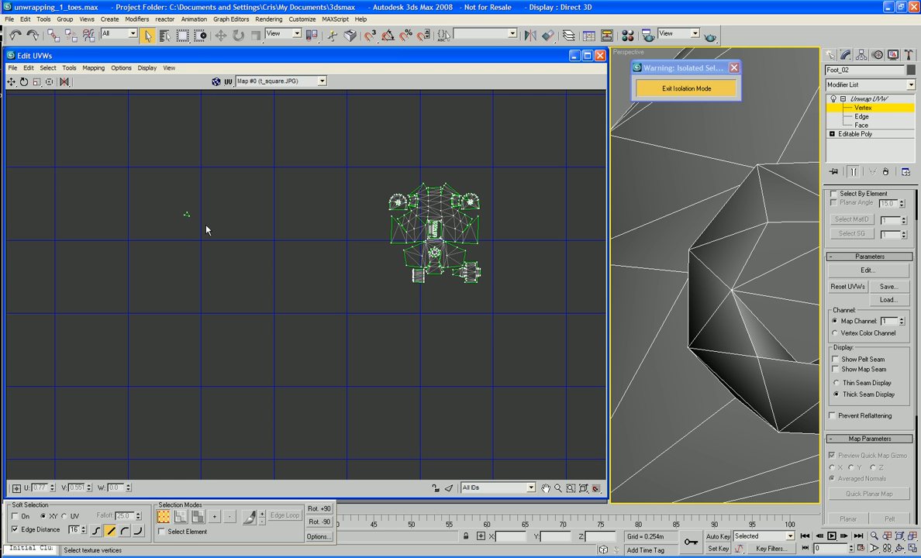
right_click(236, 233)
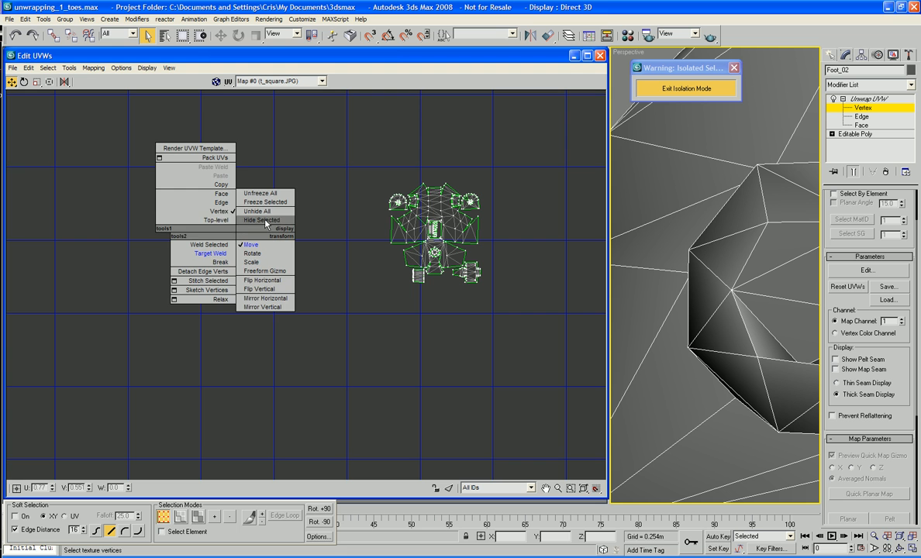
left_click(220, 193)
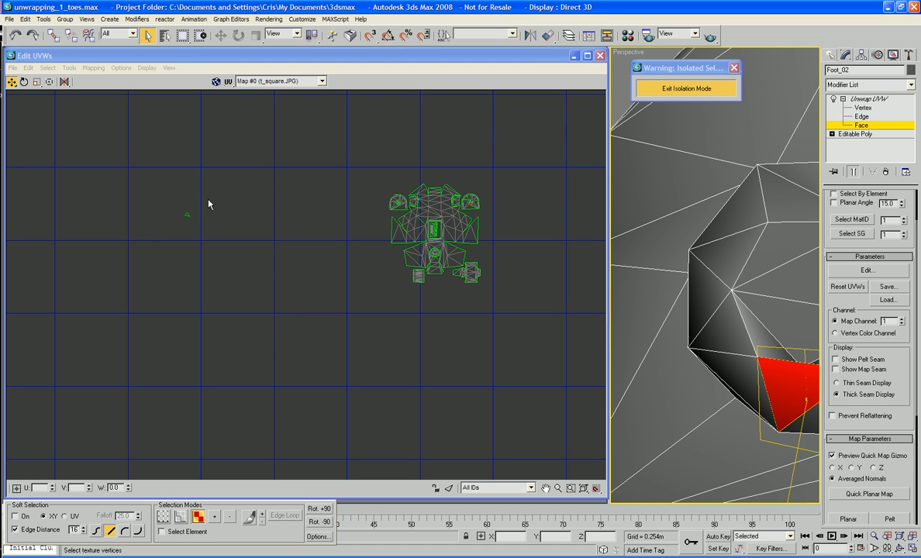
left_click(186, 215)
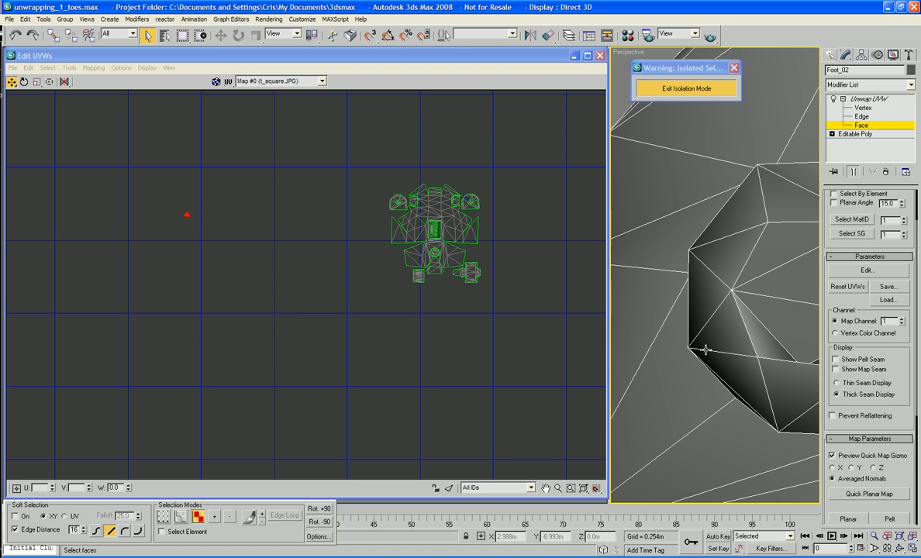
scroll(713, 341, "down", 6)
middle_click_drag(735, 319, 738, 300, "alt")
scroll(735, 302, "up", 5)
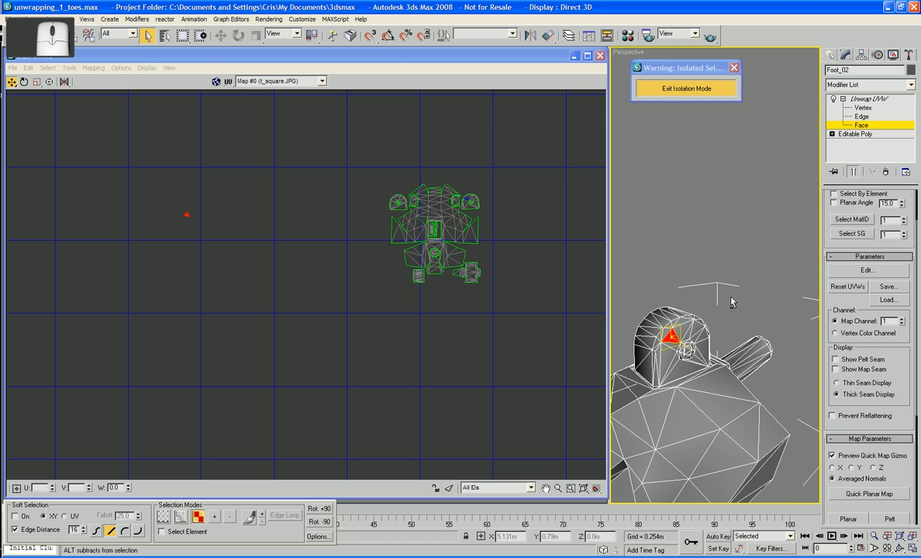
Move the selected triangular face beside the main cluster, just above the right-hand arched island.
scroll(392, 294, "up", 3)
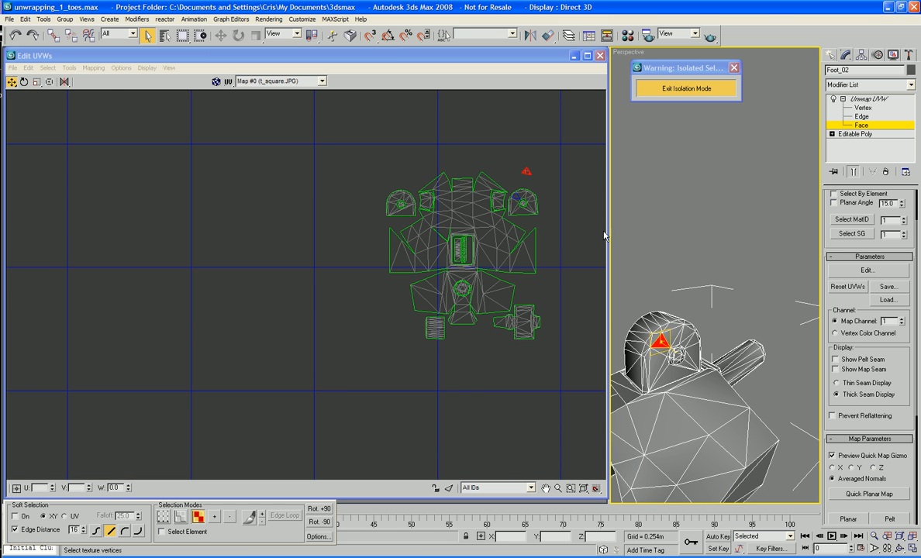
middle_click_drag(578, 228, 495, 267)
scroll(495, 266, "up", 8)
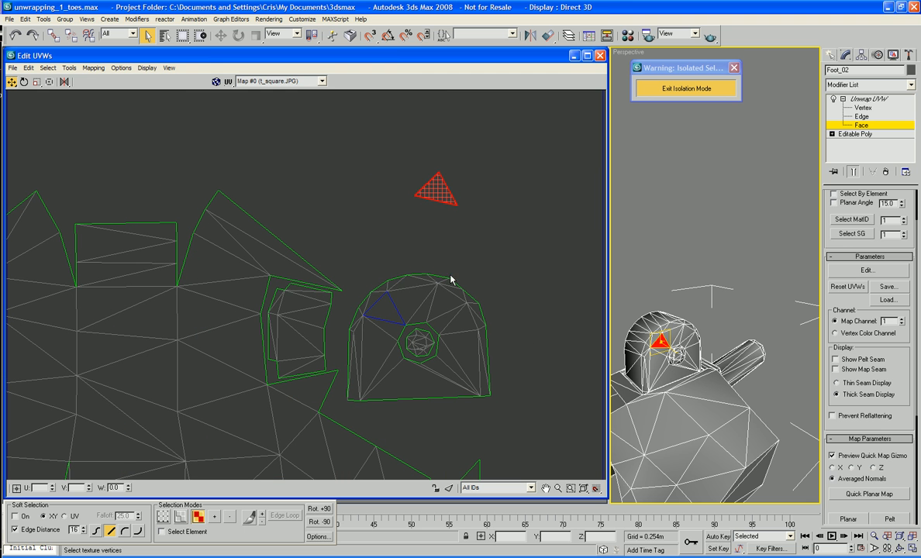
Target-weld the triangular face's three vertices to the corners of the gap between the arched island's central ring and its upper-left edge.
right_click(447, 229)
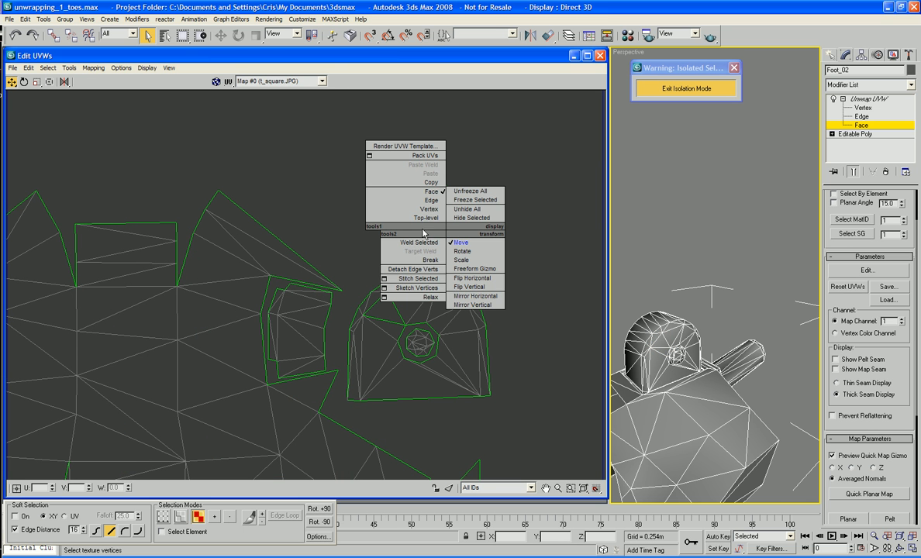
left_click(429, 209)
right_click(431, 203)
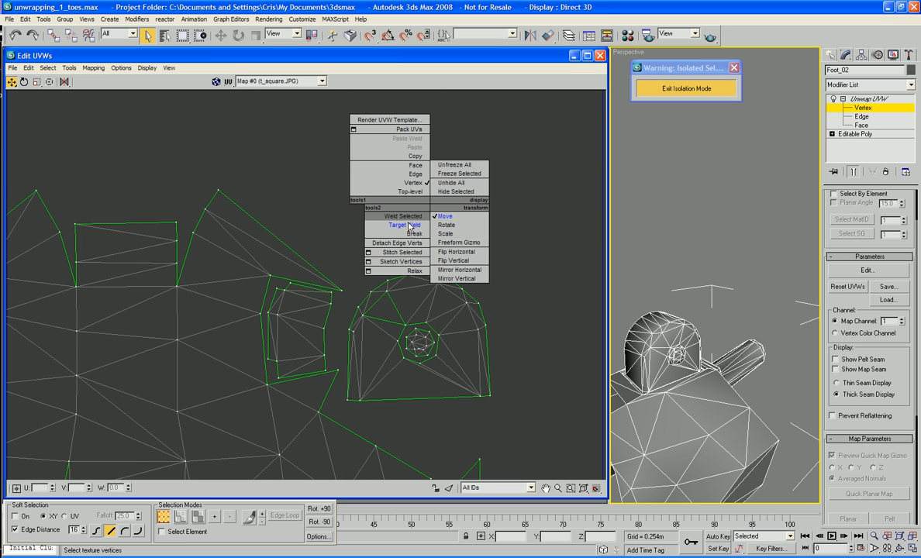
left_click(418, 225)
left_click_drag(459, 214, 408, 332)
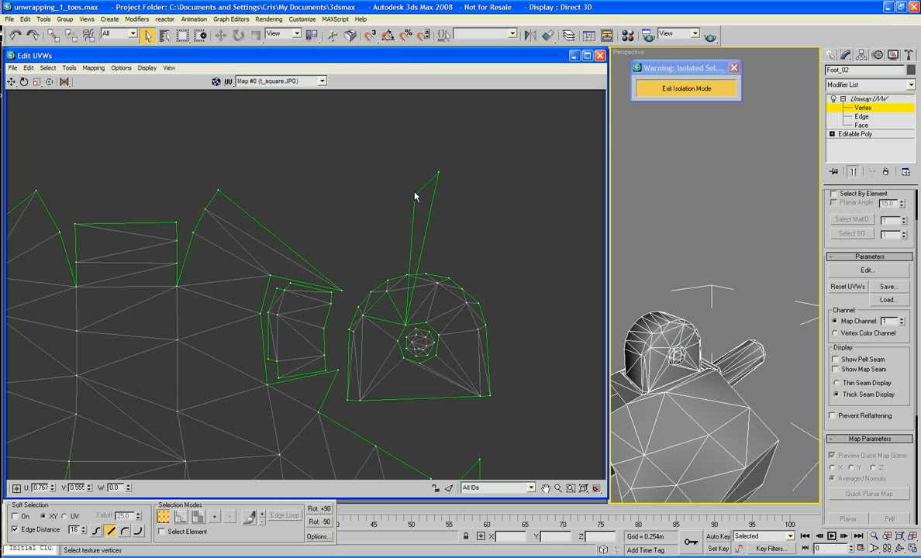
left_click_drag(414, 196, 373, 290)
left_click_drag(439, 174, 365, 278)
Find the remaining thin sliver far left of the main cluster and select it in face mode.
scroll(421, 223, "down", 5)
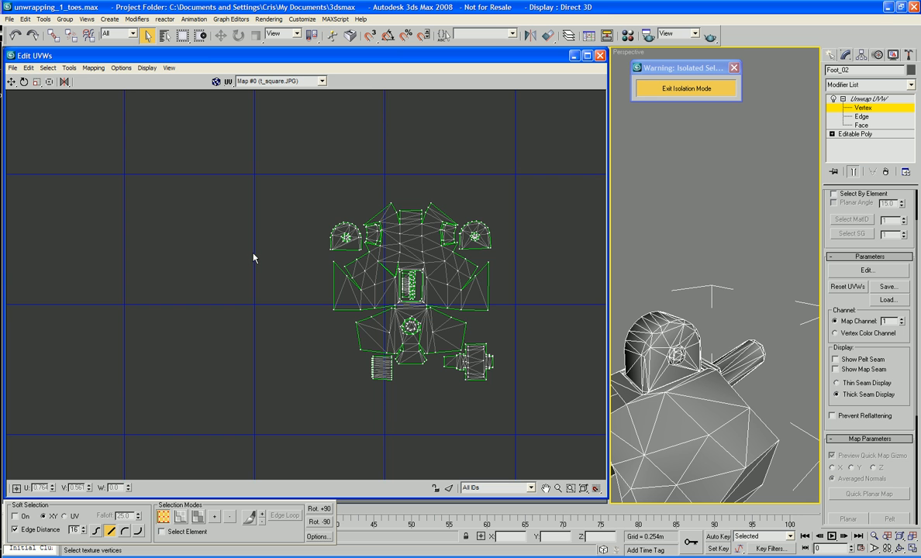
scroll(255, 257, "down", 3)
middle_click_drag(247, 247, 246, 240)
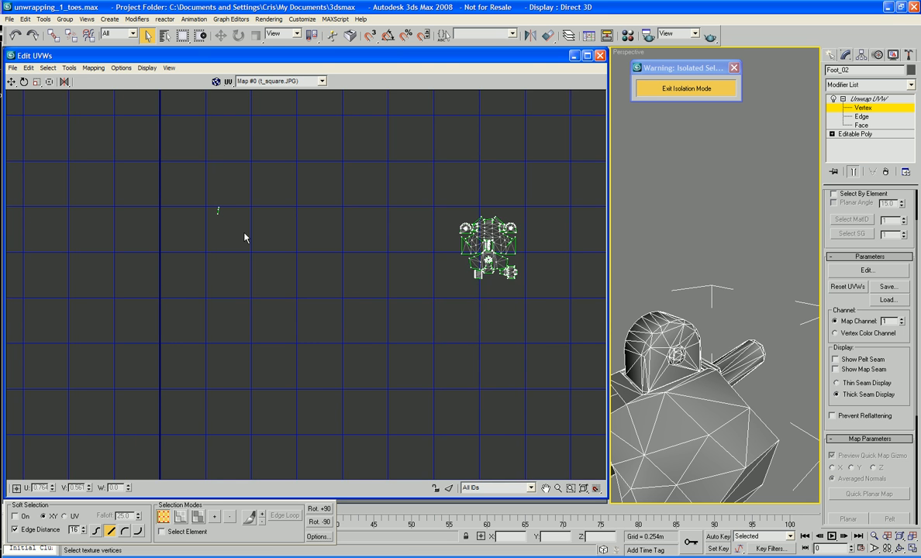
scroll(244, 236, "down", 2)
scroll(245, 237, "up", 4)
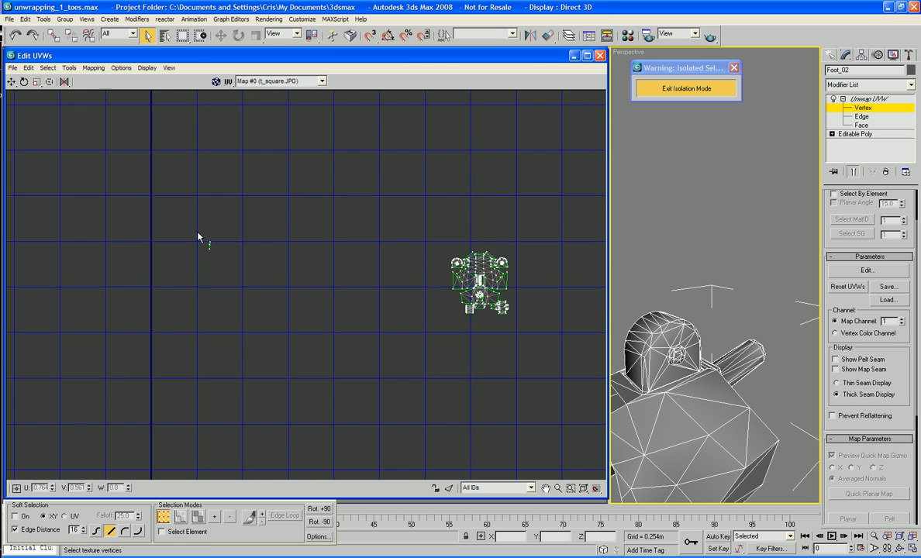
scroll(285, 274, "up", 6)
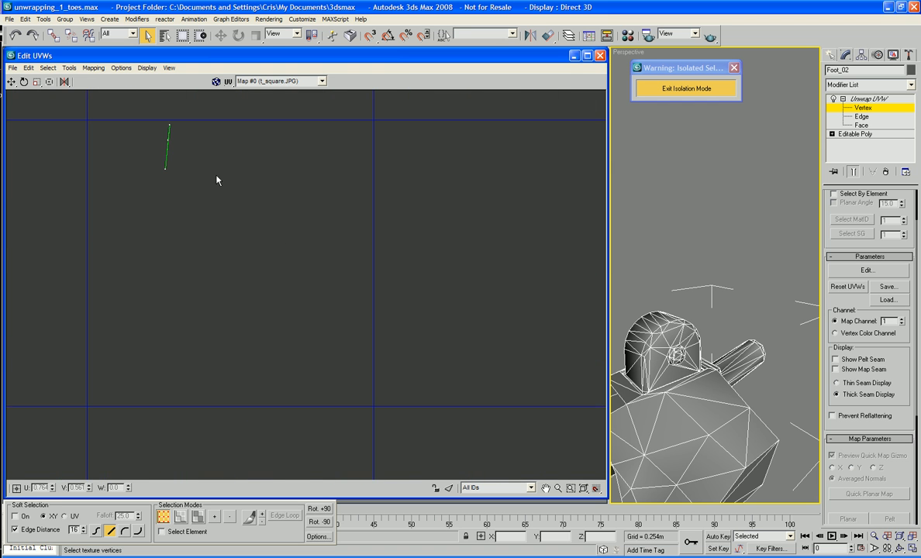
middle_click_drag(213, 176, 259, 257)
right_click(256, 250)
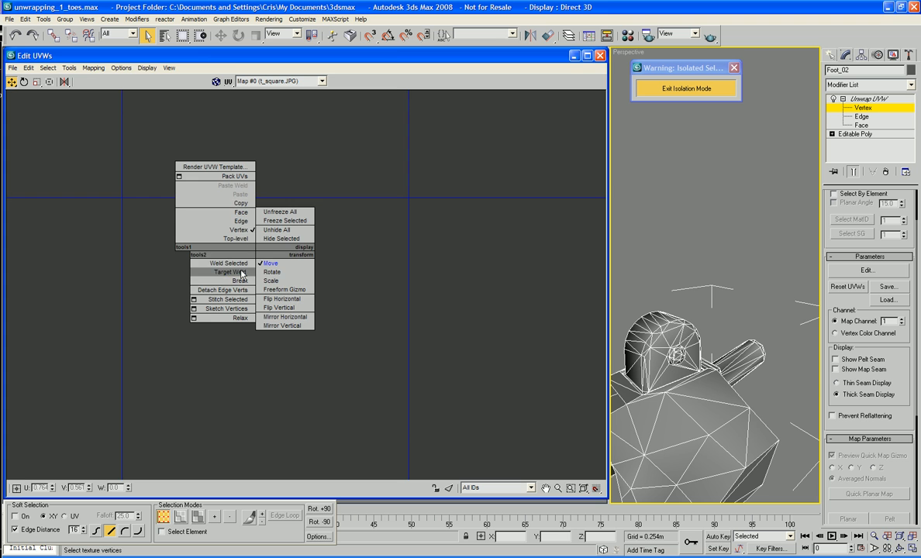
left_click(202, 211)
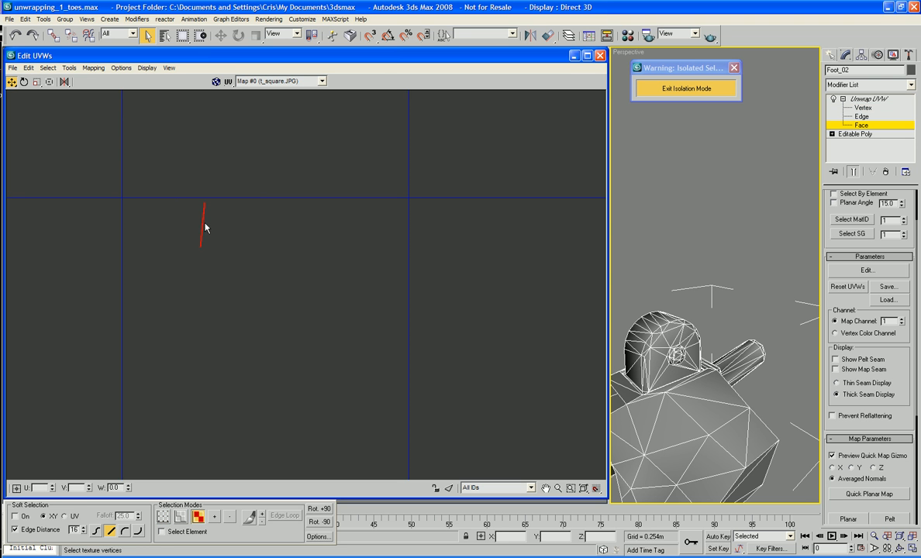
Inspect the selected sliver in the UV layout and trace its position on the model in wireframe and edged-face display.
scroll(213, 233, "up", 3)
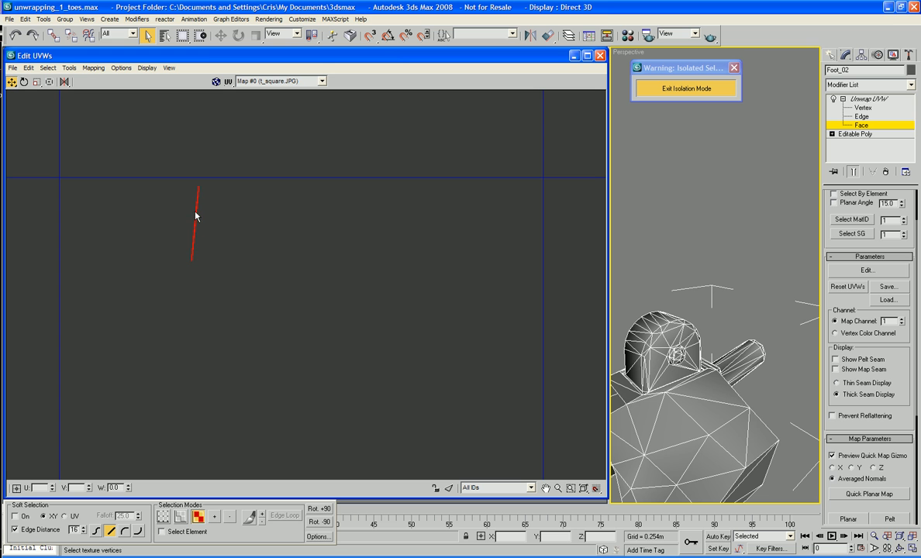
scroll(195, 209, "up", 5)
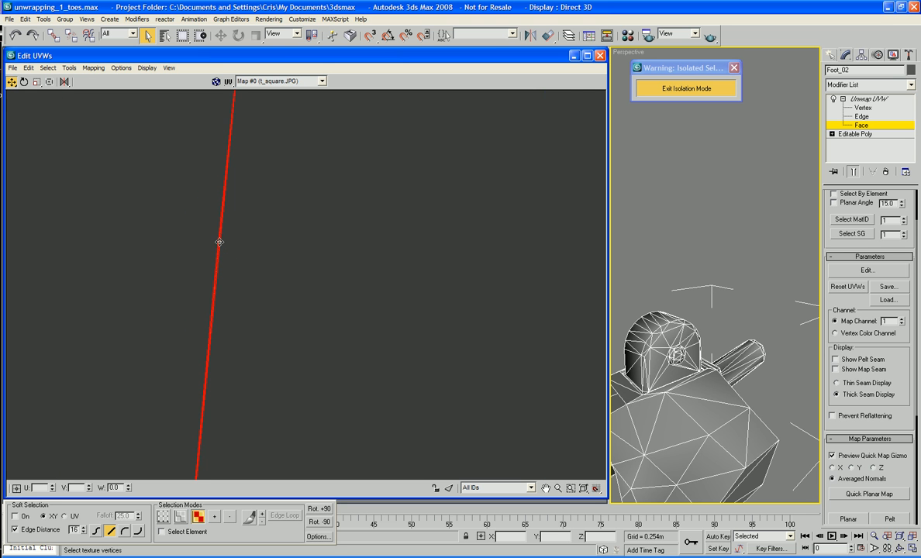
middle_click_drag(219, 246, 597, 247)
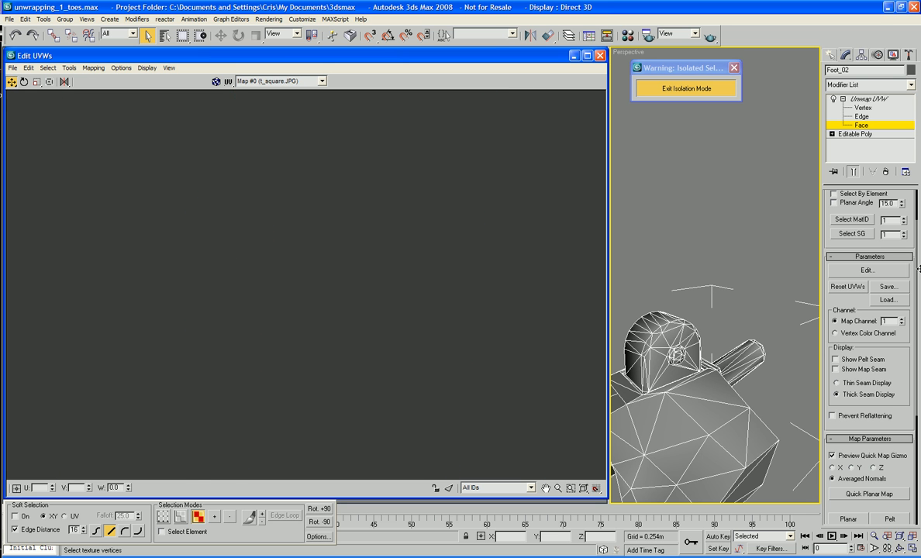
scroll(481, 274, "down", 3)
middle_click_drag(496, 267, 186, 254)
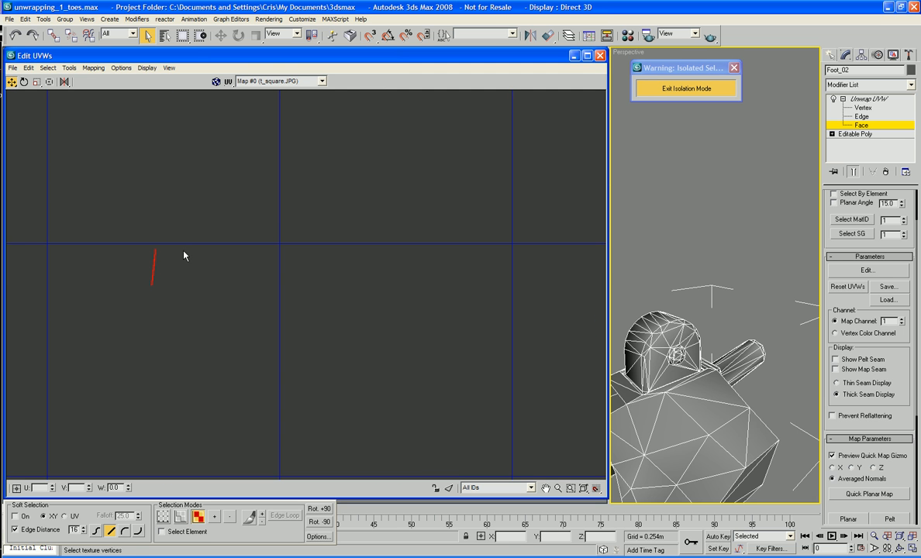
middle_click_drag(612, 358, 667, 349, "alt")
scroll(686, 395, "up", 5)
key("F3")
key("F4")
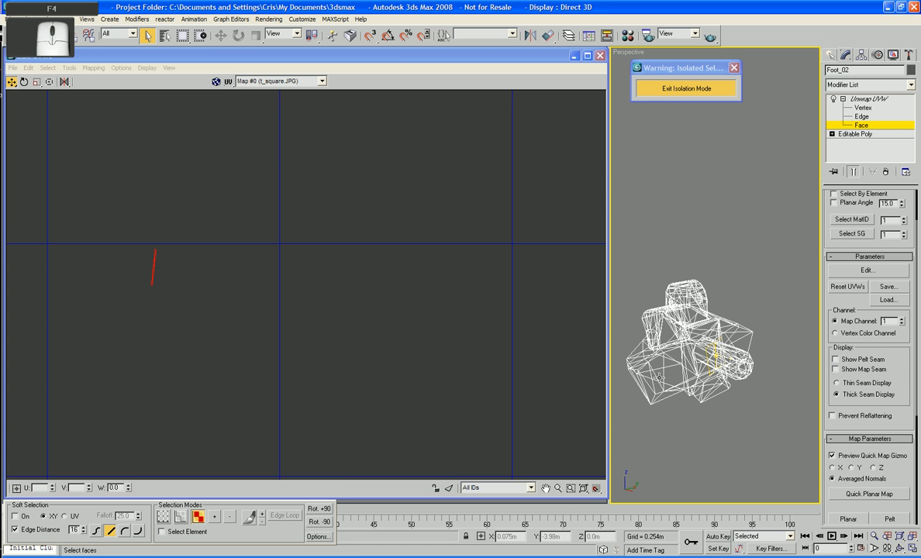
key("F3")
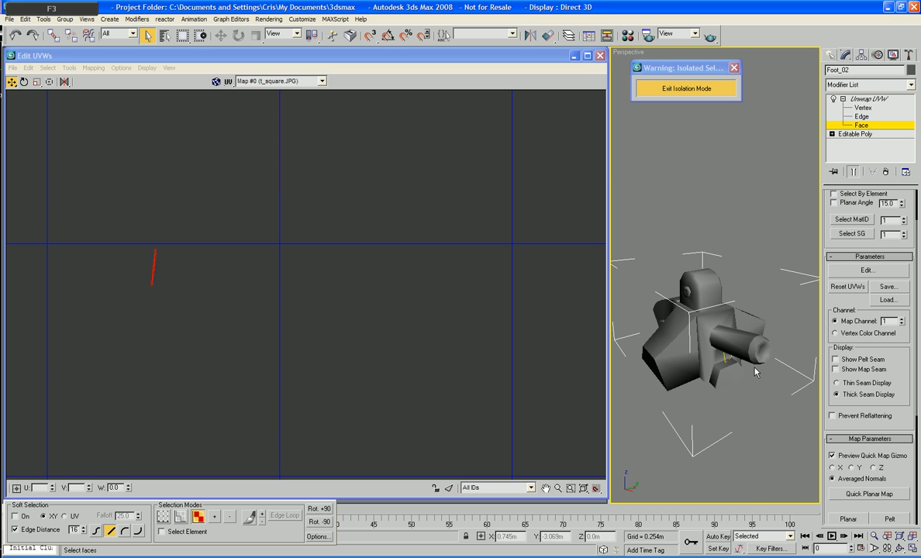
key("F4")
scroll(744, 380, "up", 5)
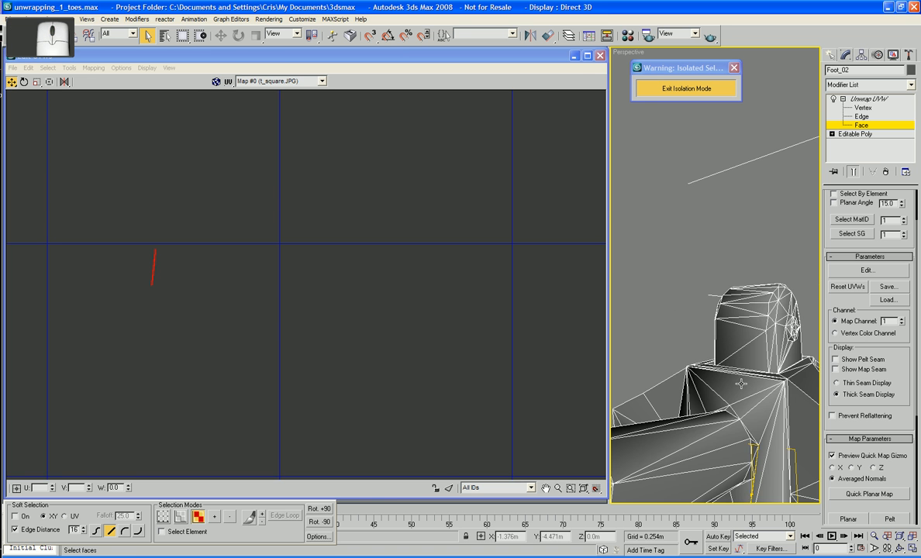
middle_click_drag(741, 383, 748, 320)
scroll(723, 325, "up", 3)
scroll(749, 320, "up", 3)
scroll(749, 320, "down", 2)
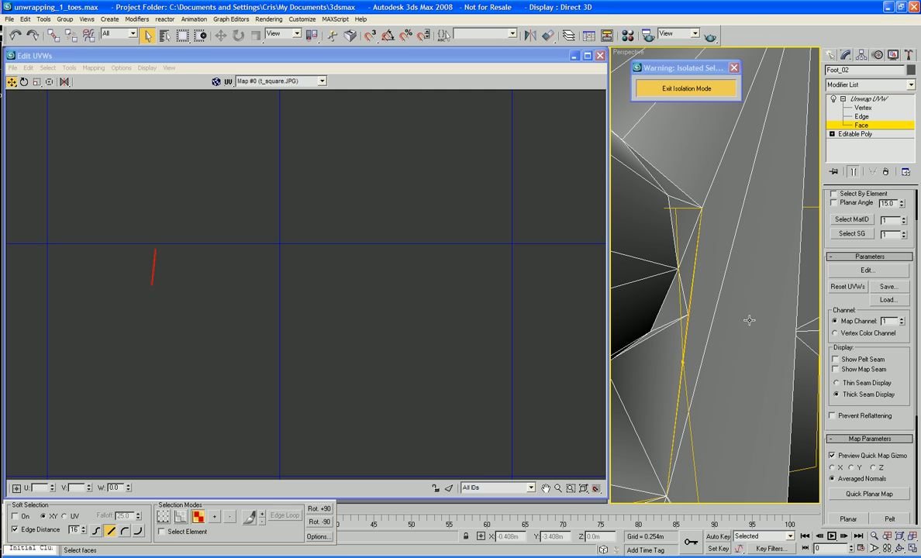
scroll(351, 320, "down", 4)
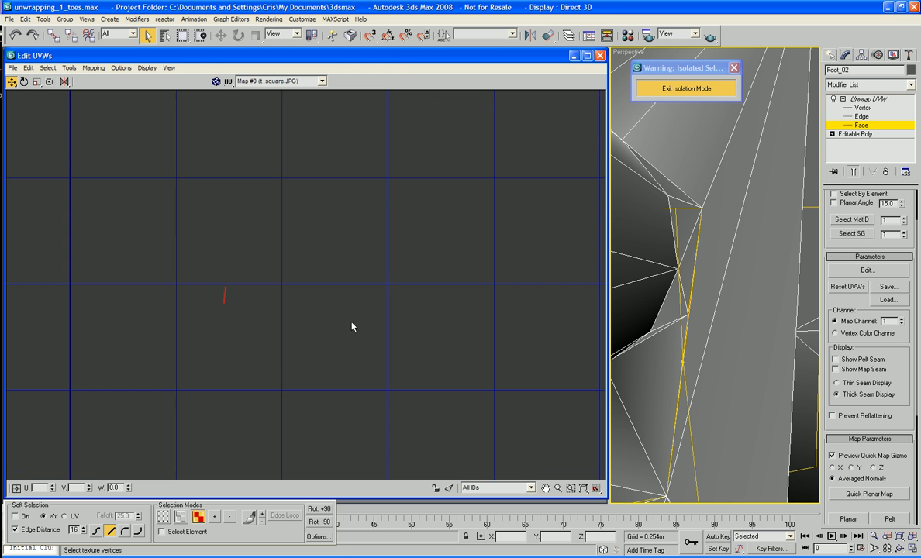
Scale the selected sliver face up repeatedly until it spans about five UV grid squares in height.
right_click(231, 323)
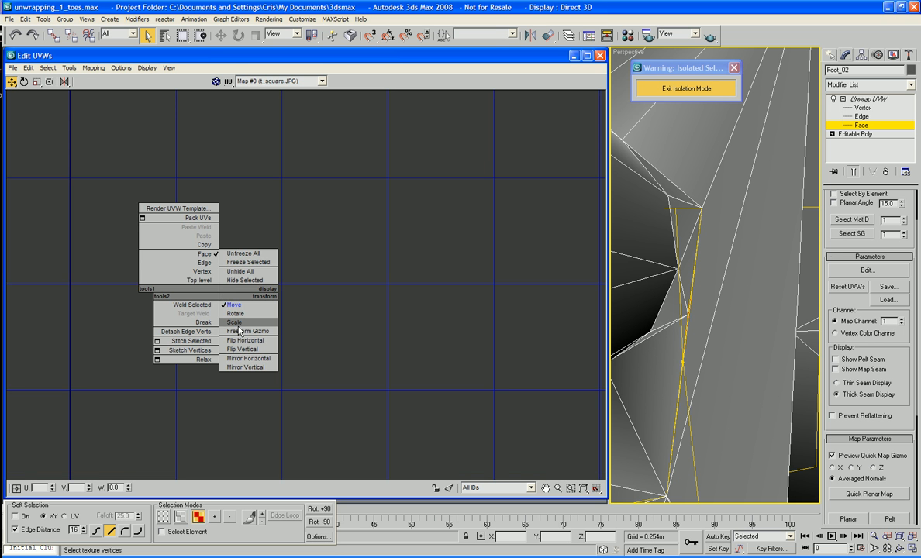
left_click(238, 331)
scroll(237, 331, "up", 5)
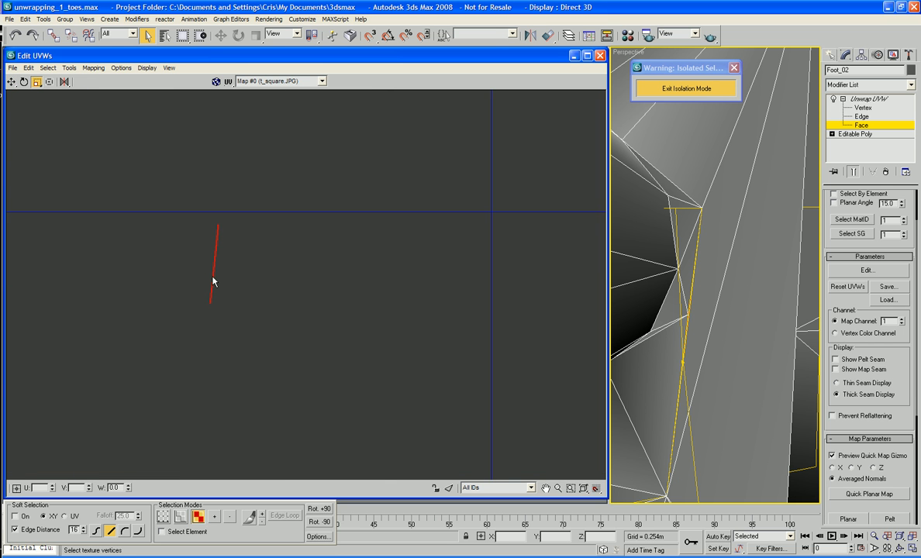
scroll(216, 281, "up", 2)
left_click_drag(204, 270, 209, 103)
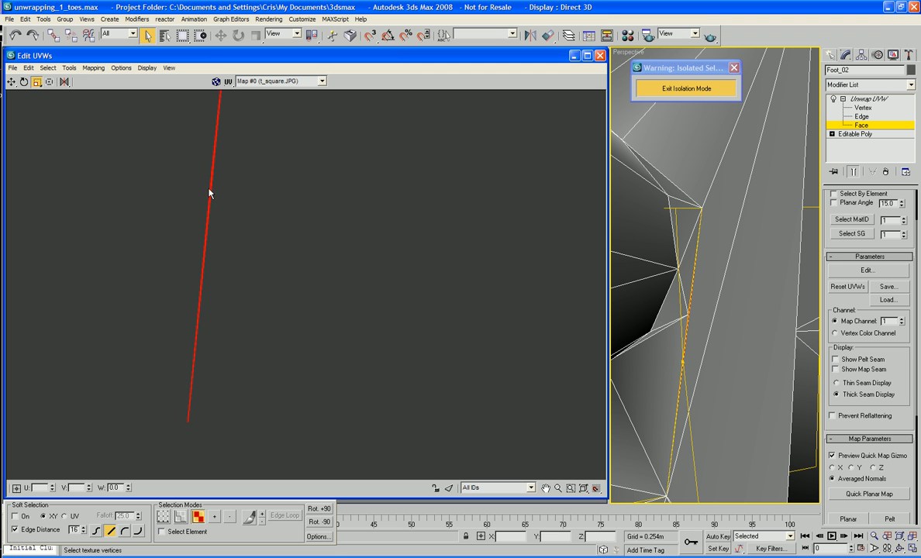
left_click_drag(209, 205, 223, 3)
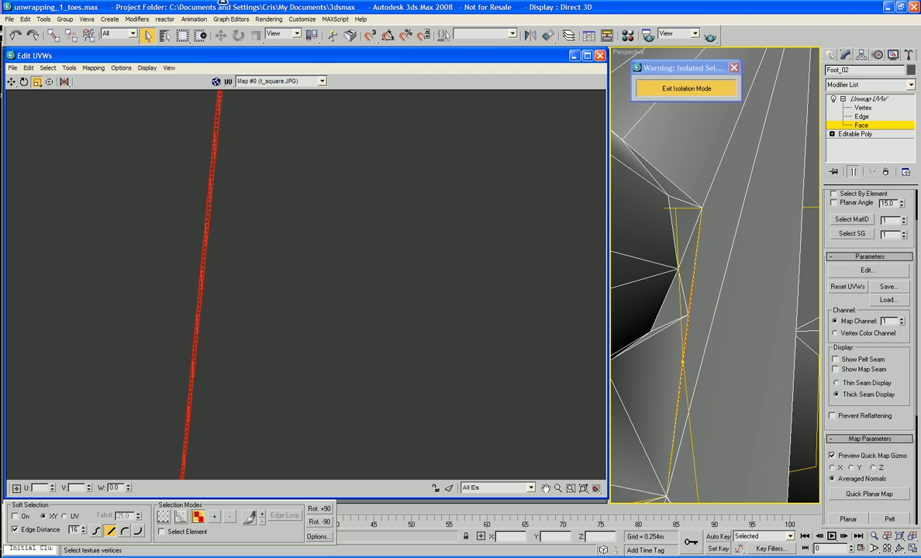
scroll(299, 248, "down", 4)
middle_click_drag(301, 256, 369, 263)
scroll(493, 314, "down", 3)
middle_click_drag(394, 296, 143, 318)
scroll(428, 310, "down", 1)
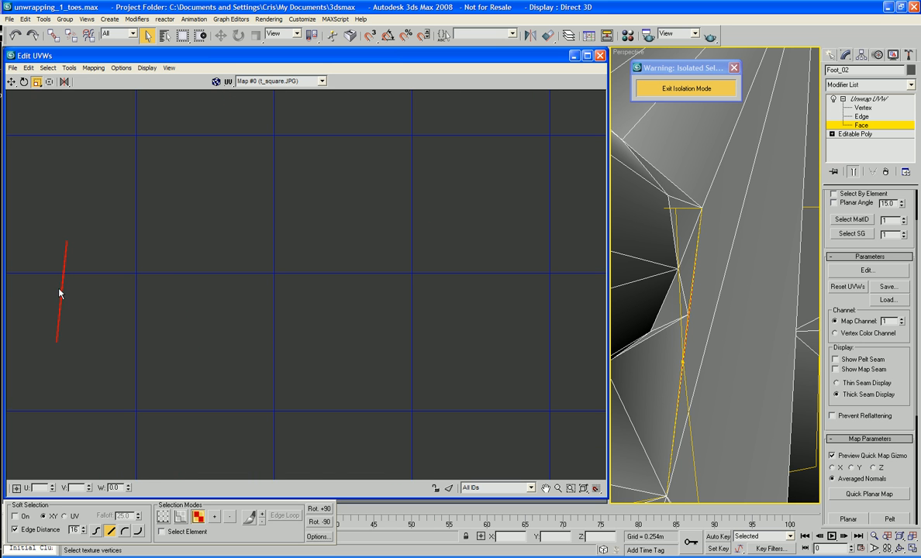
middle_click_drag(62, 297, 145, 302)
scroll(139, 300, "up", 6)
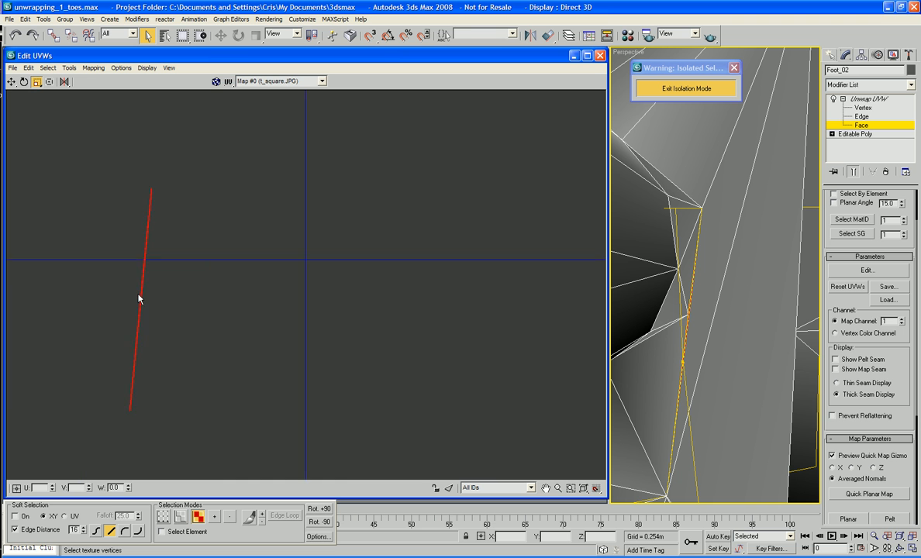
scroll(148, 303, "up", 2)
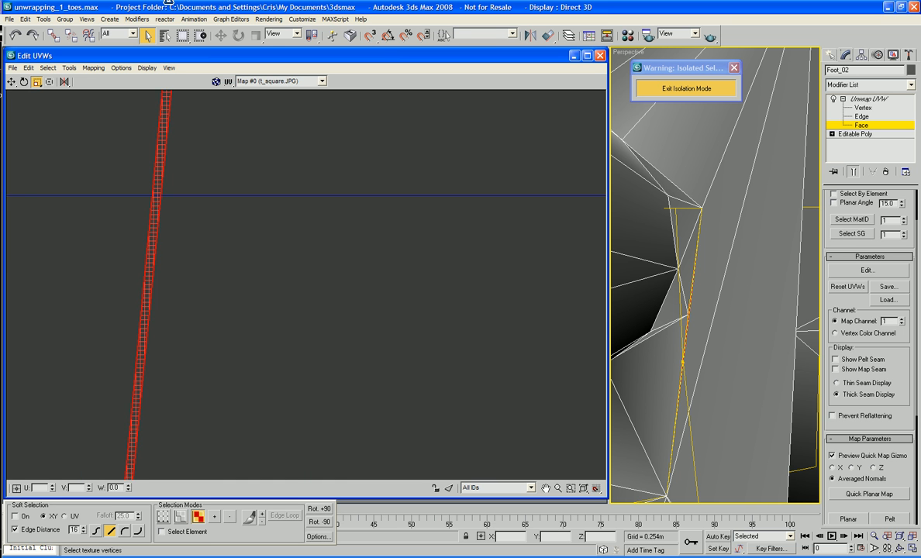
scroll(278, 203, "down", 8)
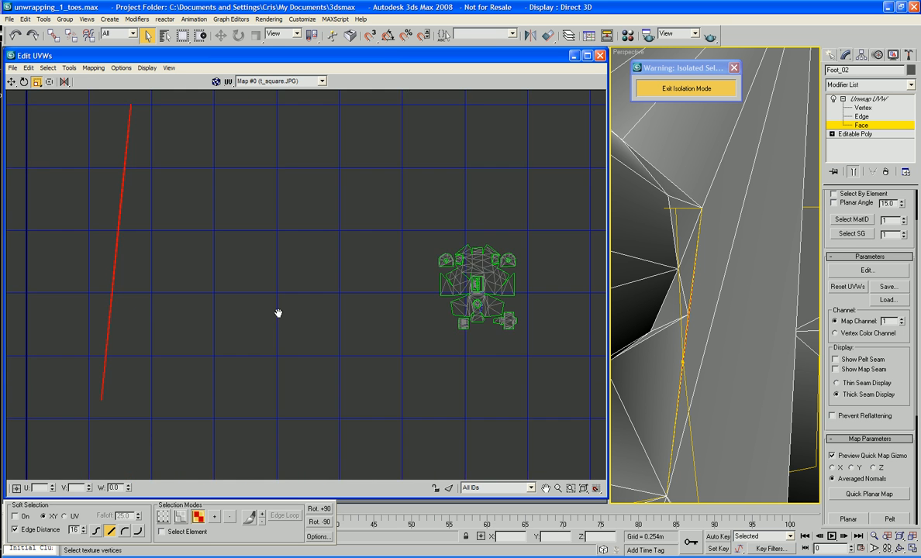
Move the selected sliver face across the UV layout until it lies just beside the main cluster's left edge.
right_click(176, 254)
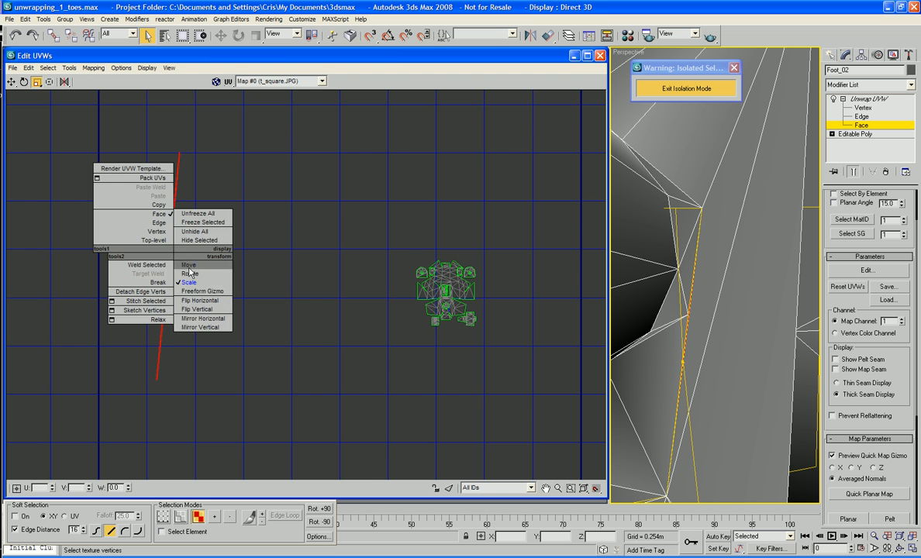
left_click(177, 265)
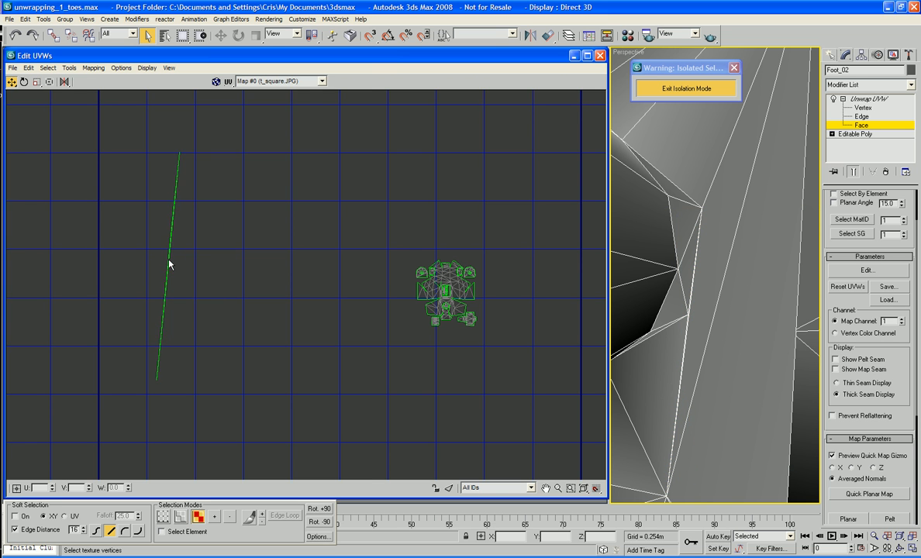
scroll(171, 263, "up", 4)
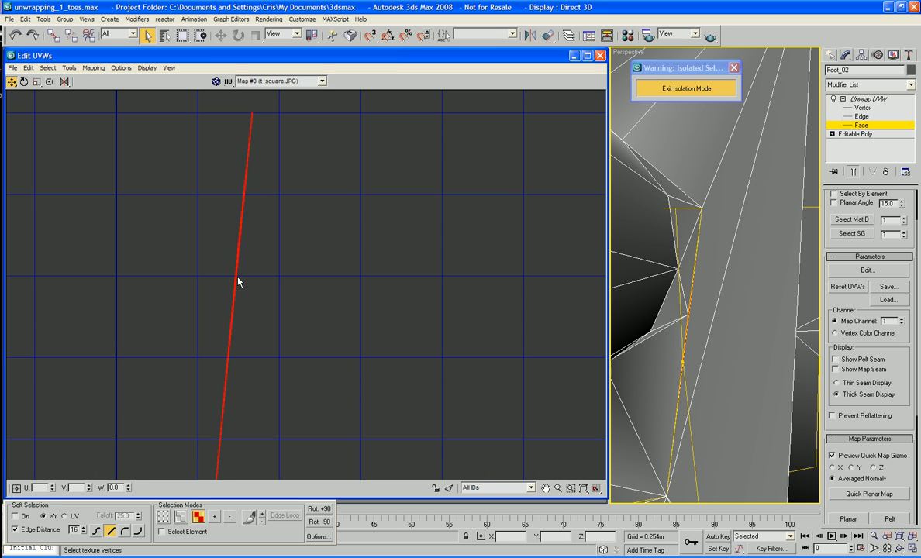
scroll(236, 281, "up", 6)
left_click_drag(233, 279, 680, 329)
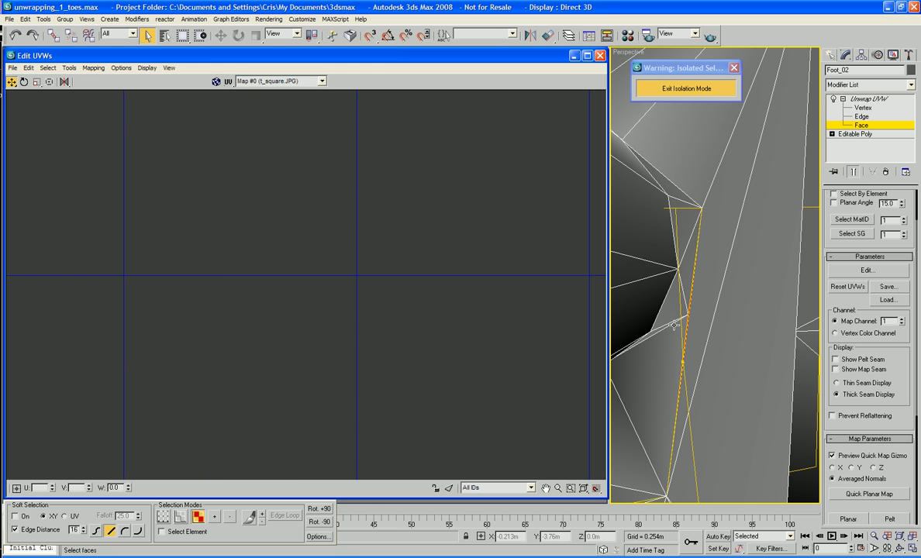
middle_click_drag(521, 333, 175, 326)
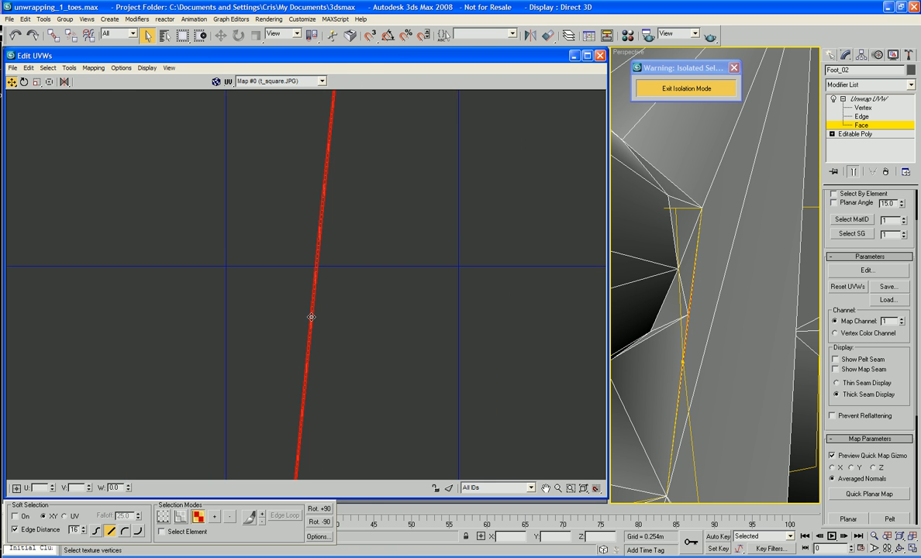
left_click_drag(311, 316, 750, 344)
middle_click_drag(495, 335, 149, 319)
left_click_drag(211, 317, 415, 395)
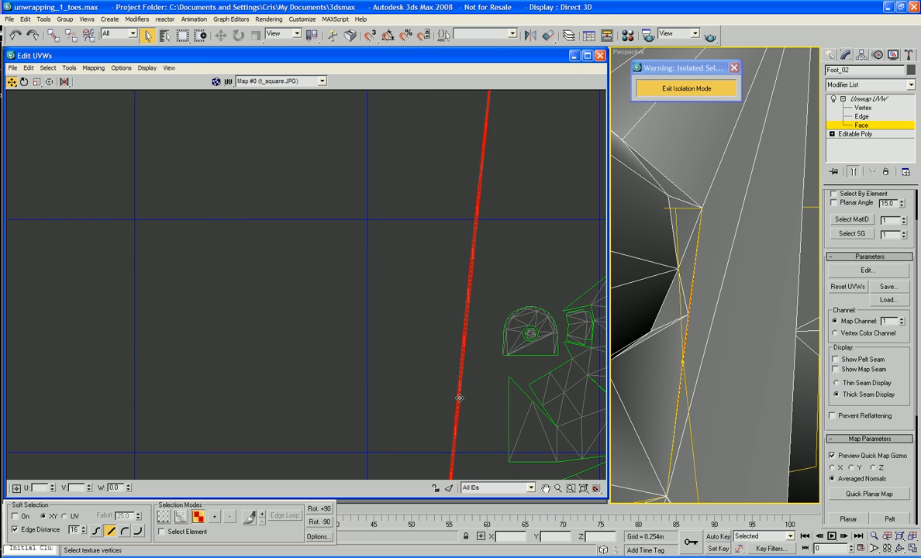
scroll(407, 396, "down", 4)
middle_click_drag(403, 397, 354, 312)
scroll(354, 312, "down", 2)
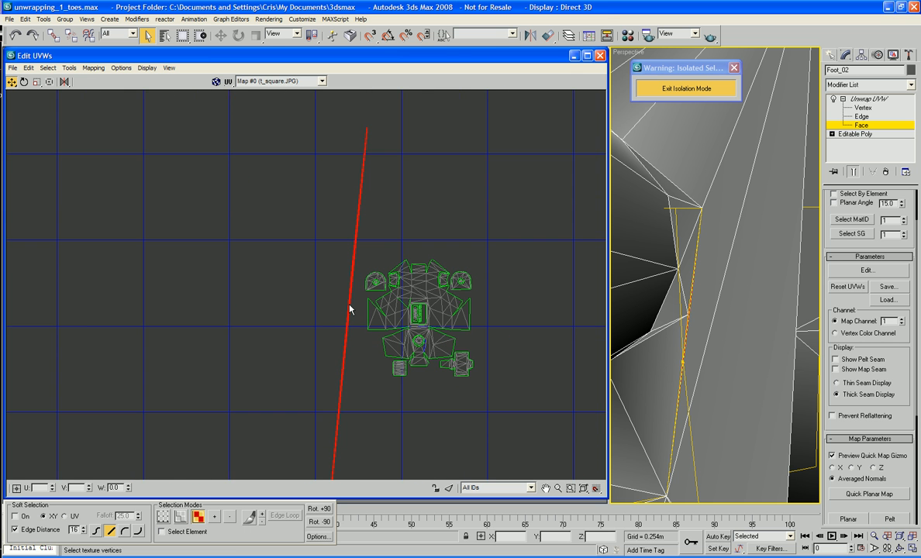
middle_click_drag(375, 256, 339, 229)
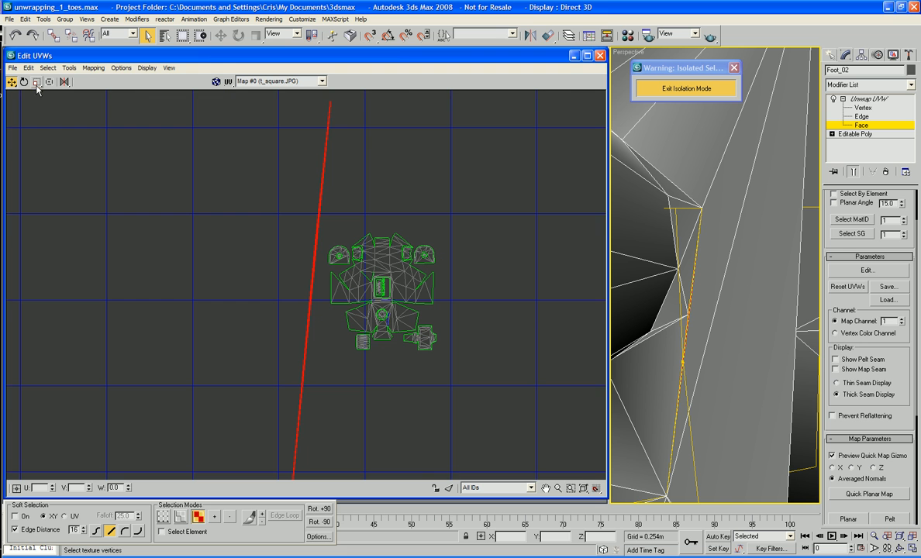
Scale the sliver down vertically, then shrink it uniformly to a short line beside the main UV cluster.
left_click_drag(37, 87, 37, 121)
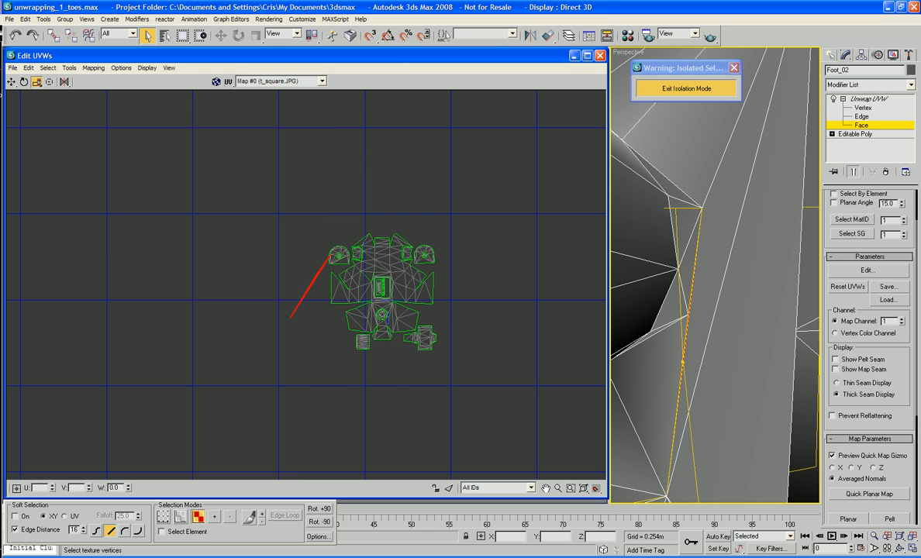
scroll(380, 364, "up", 5)
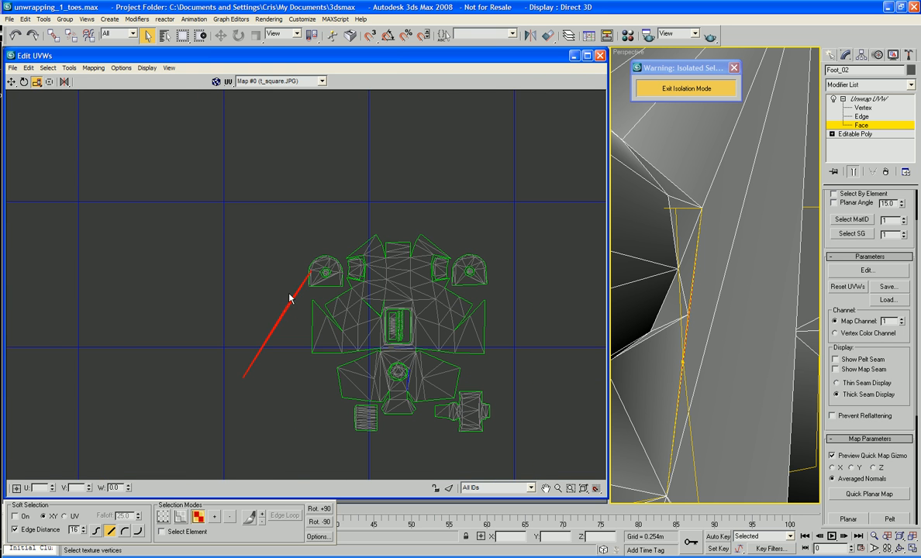
right_click(284, 304)
right_click(289, 333)
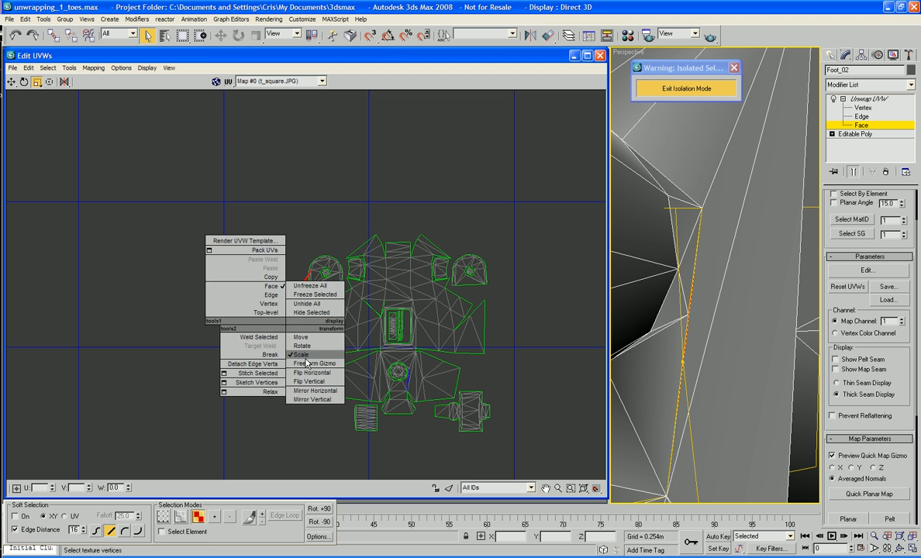
right_click(286, 336)
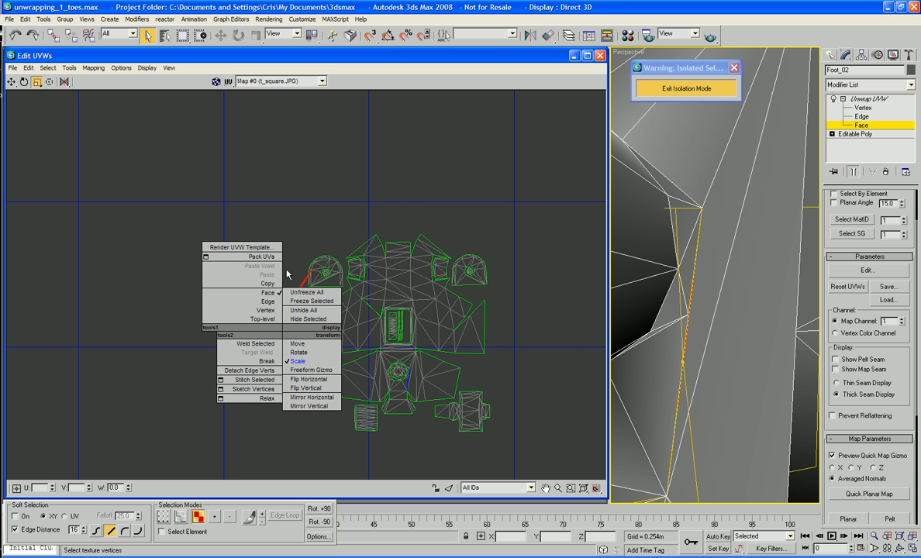
left_click(296, 361)
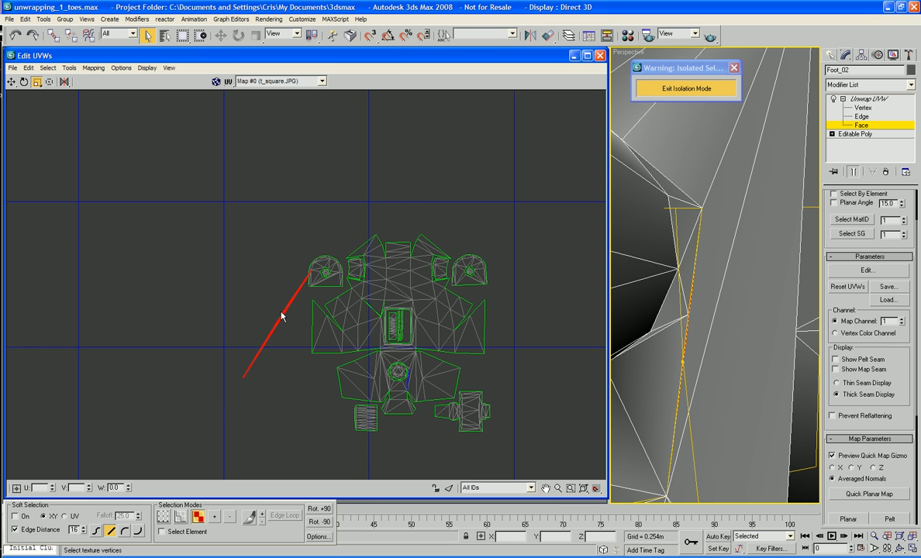
left_click_drag(281, 316, 284, 423)
left_click(309, 372)
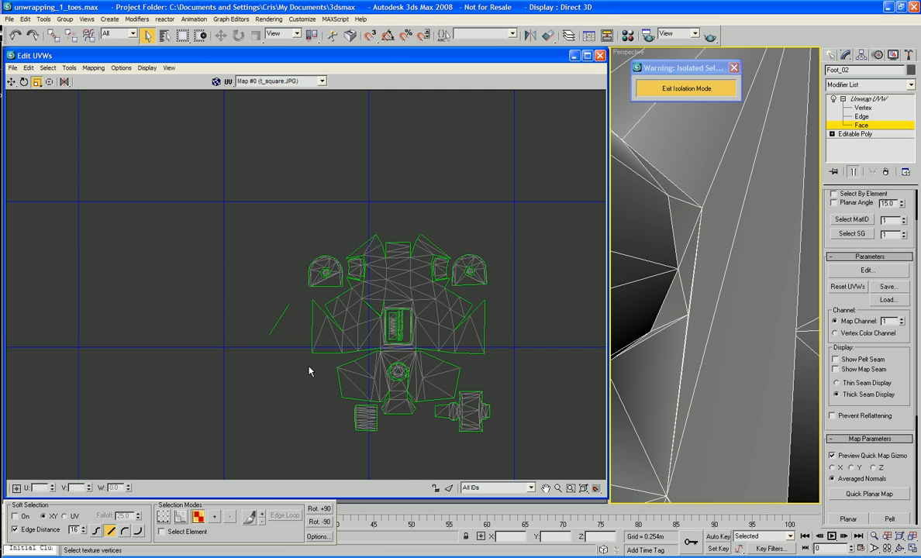
Target-weld the sliver's three vertices to the corners of the narrow gap along the right side of the lower island's central ring.
scroll(308, 371, "up", 8)
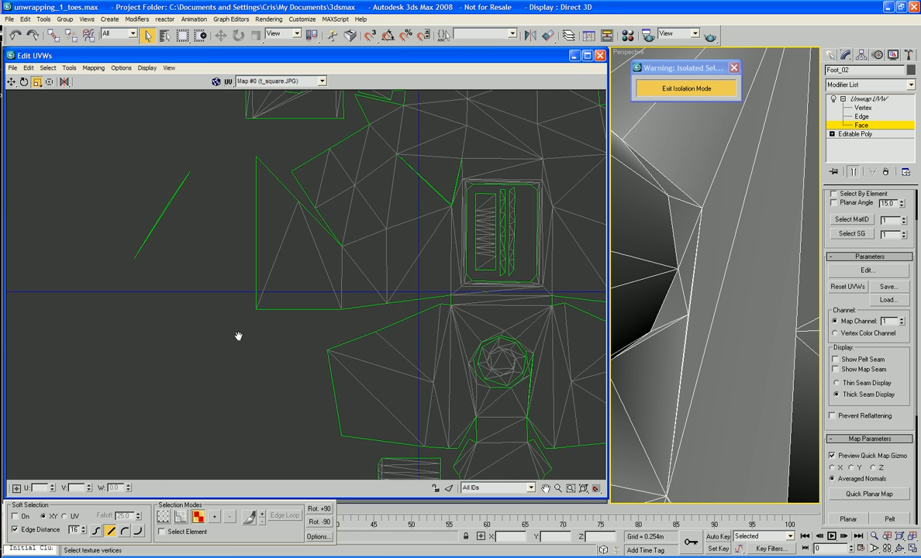
middle_click_drag(238, 337, 207, 334)
right_click(162, 217)
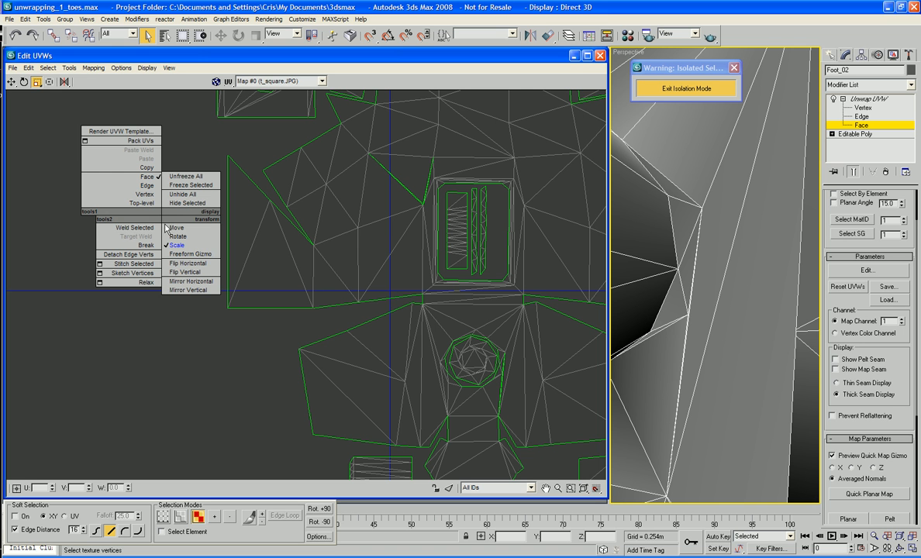
left_click(151, 194)
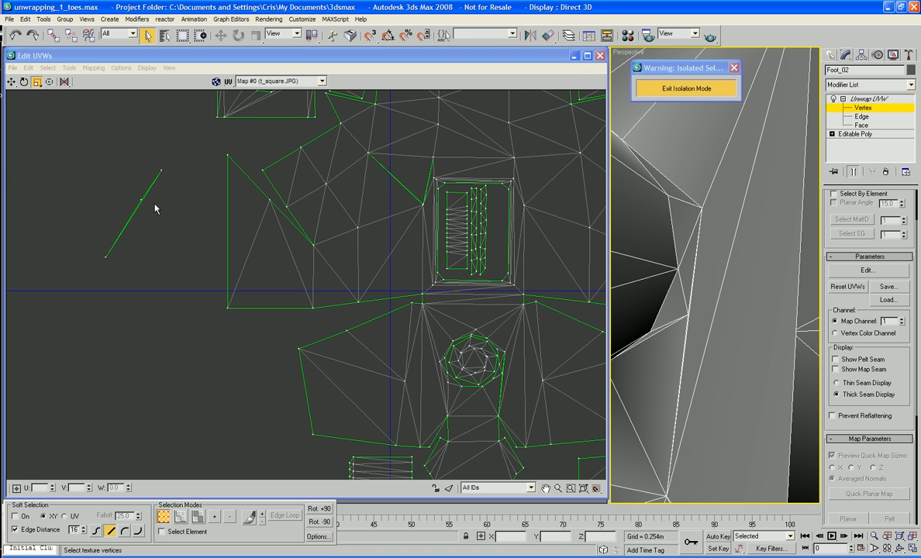
right_click(152, 200)
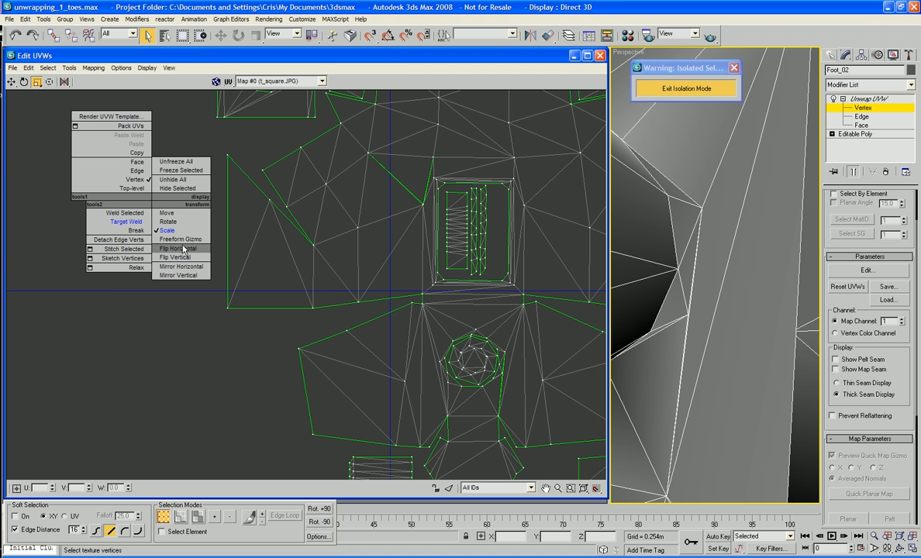
left_click(138, 229)
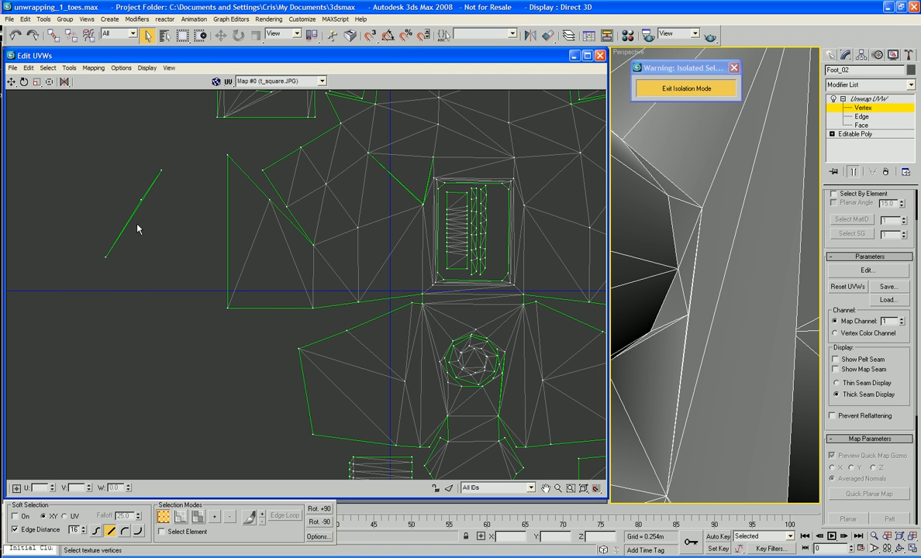
left_click(162, 169)
left_click_drag(162, 169, 504, 353)
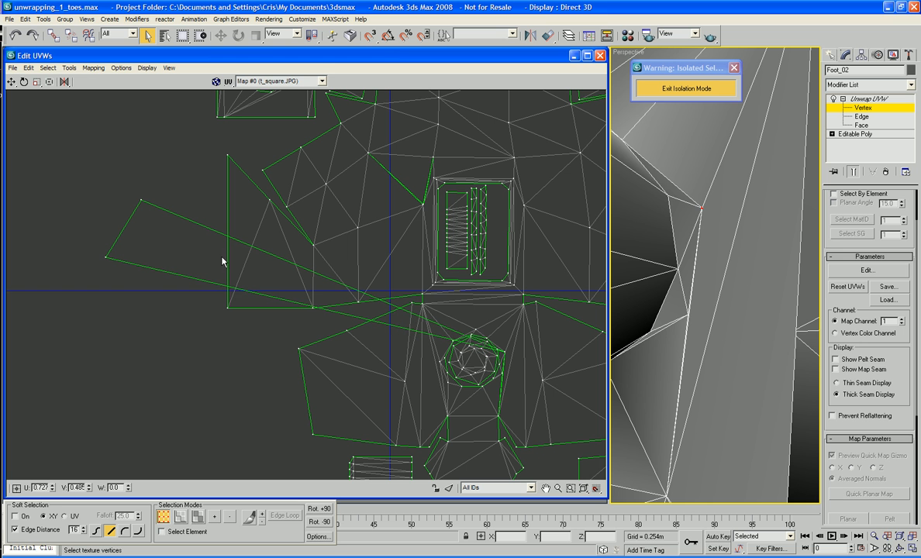
left_click_drag(105, 259, 498, 417)
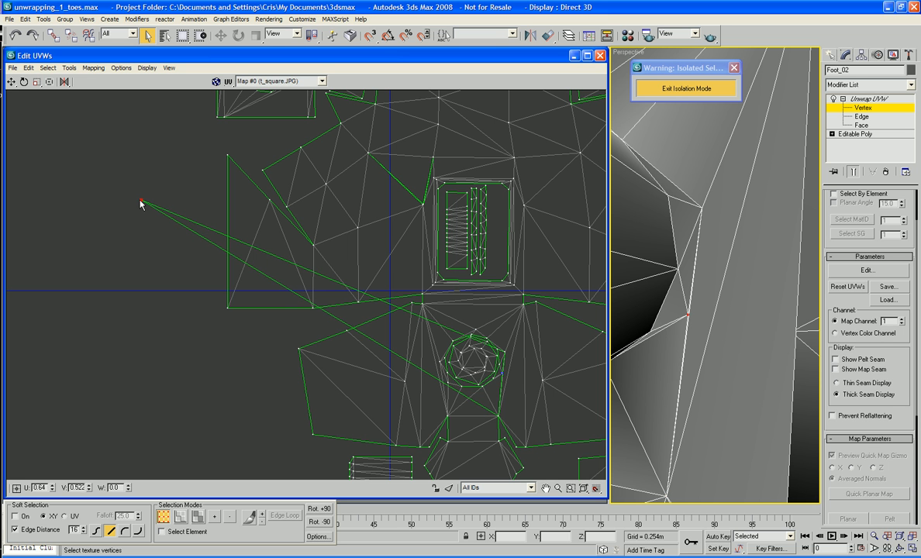
left_click_drag(141, 202, 502, 376)
scroll(226, 371, "down", 10)
middle_click_drag(225, 375, 327, 276)
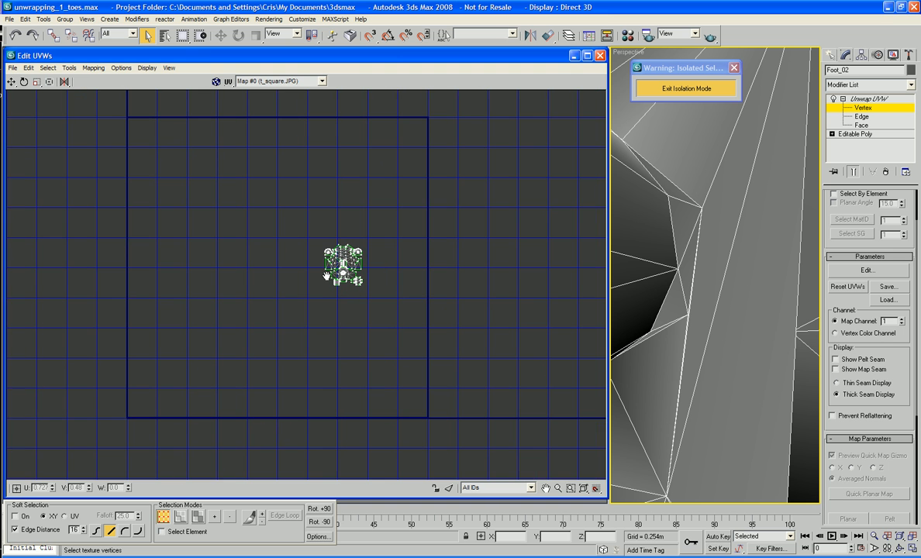
Leave vertex sub-object mode and save the UV layout over the existing uvs1.uvw file.
left_click(866, 108)
left_click(863, 108)
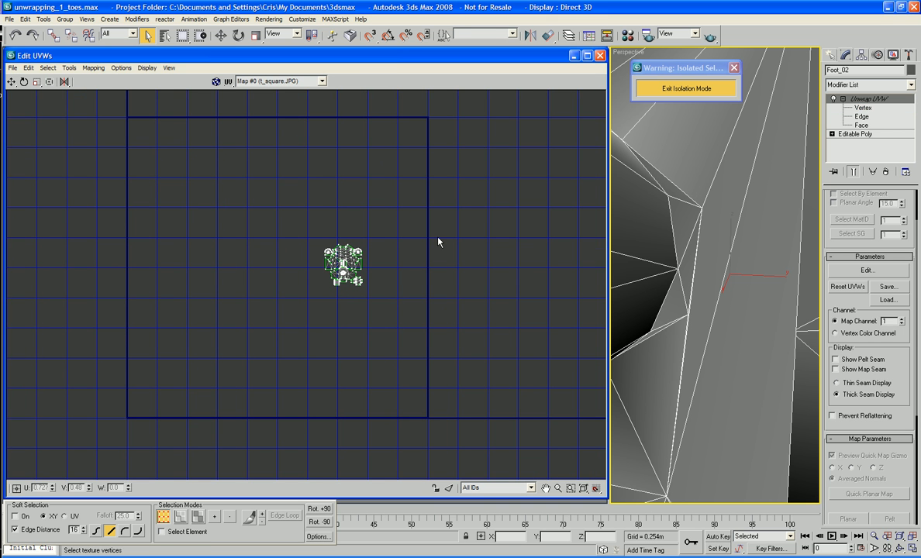
scroll(441, 229, "up", 4)
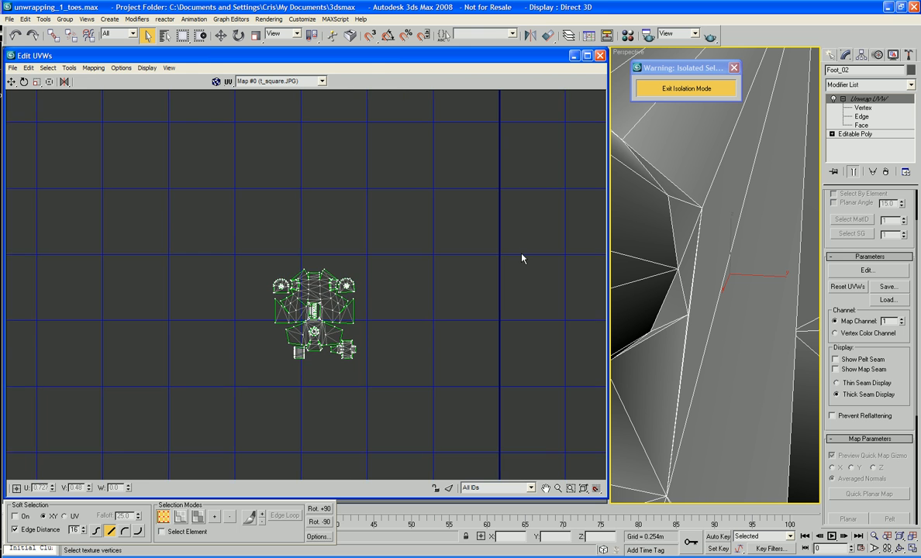
scroll(522, 259, "down", 1)
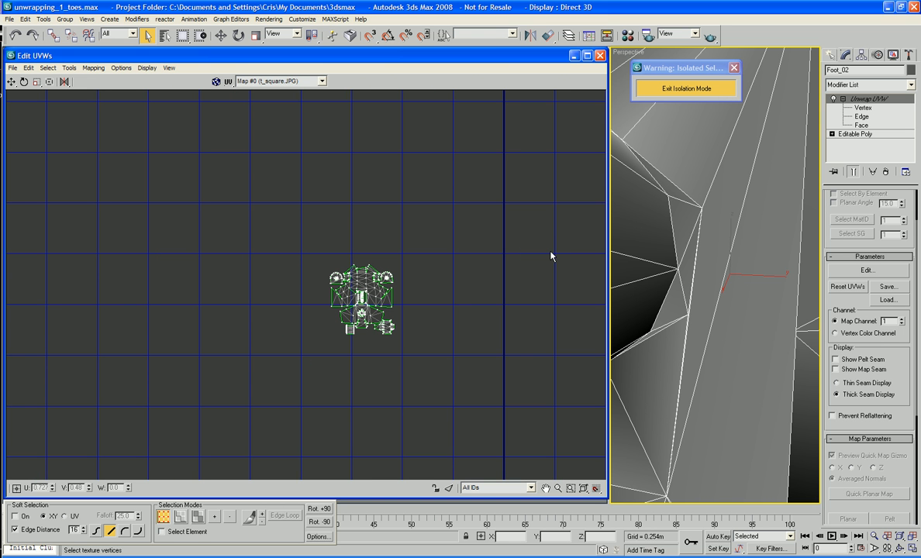
left_click(12, 68)
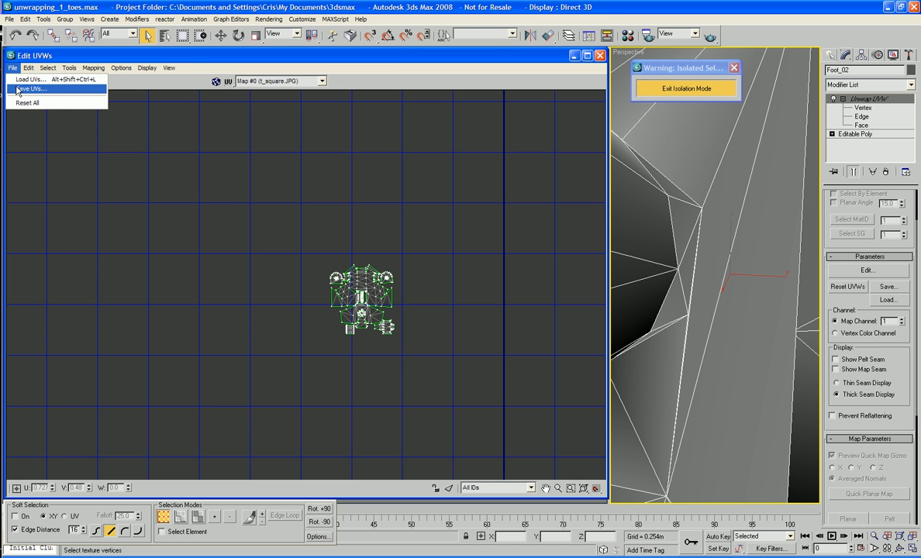
left_click(17, 91)
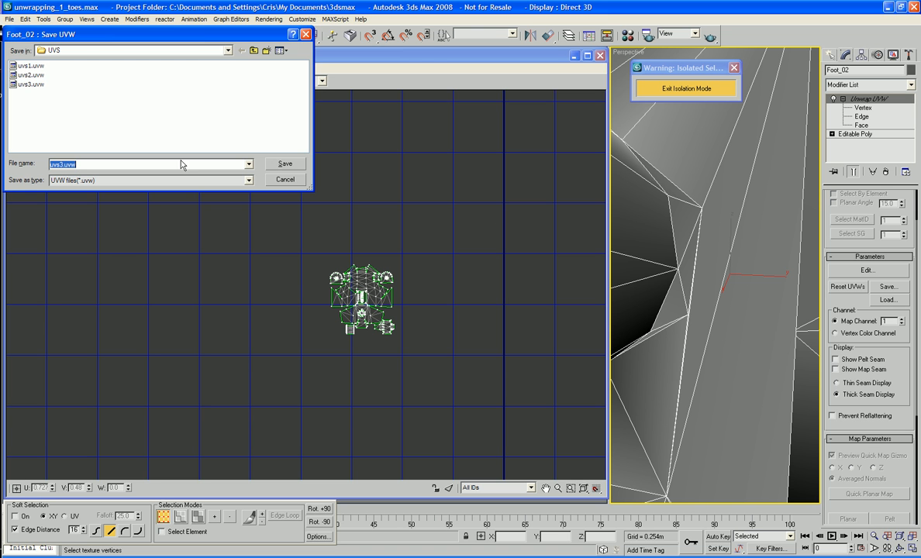
double_click(34, 67)
left_click(439, 316)
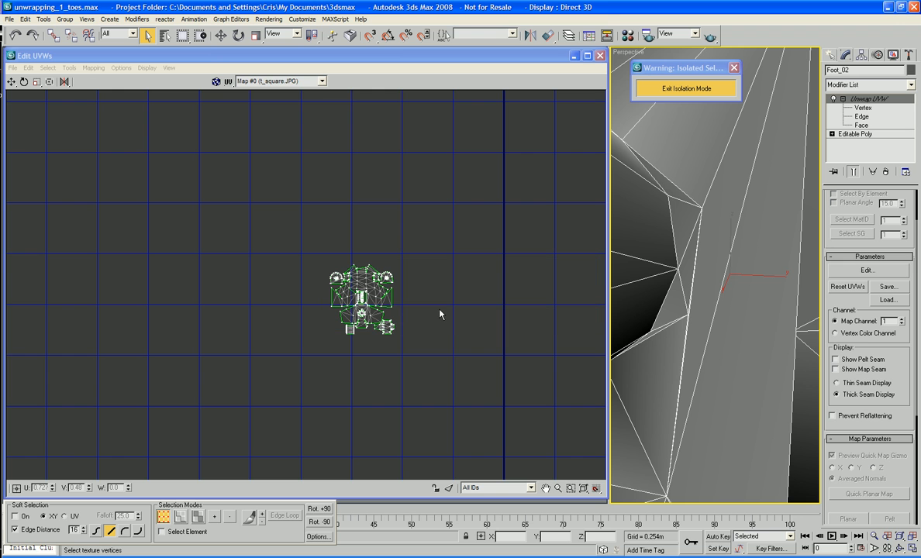